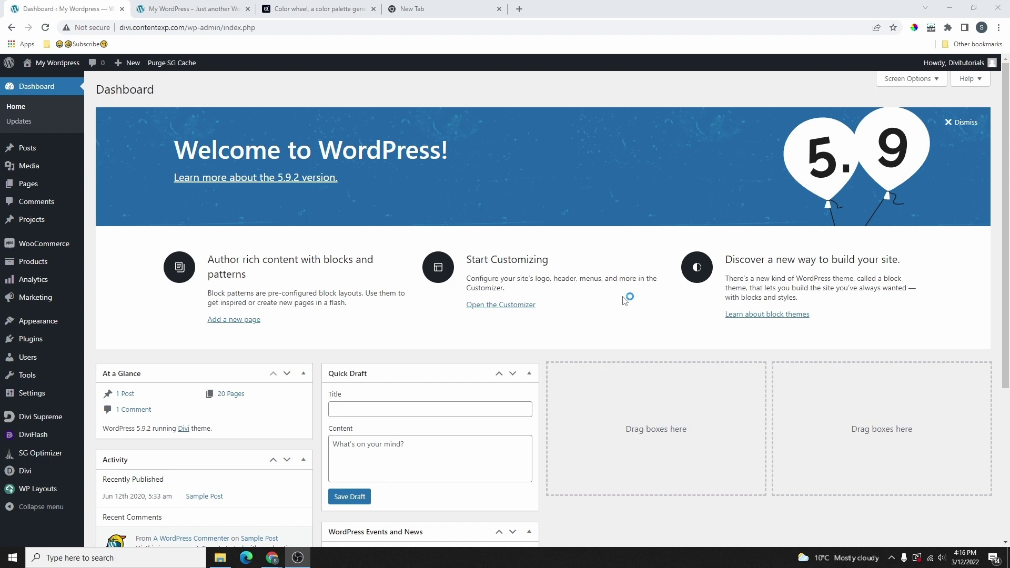
# Compare the yearly and lifetime access plans at wplifestyle.com/divi and open the members area of the account.
pyautogui.click(443, 8)
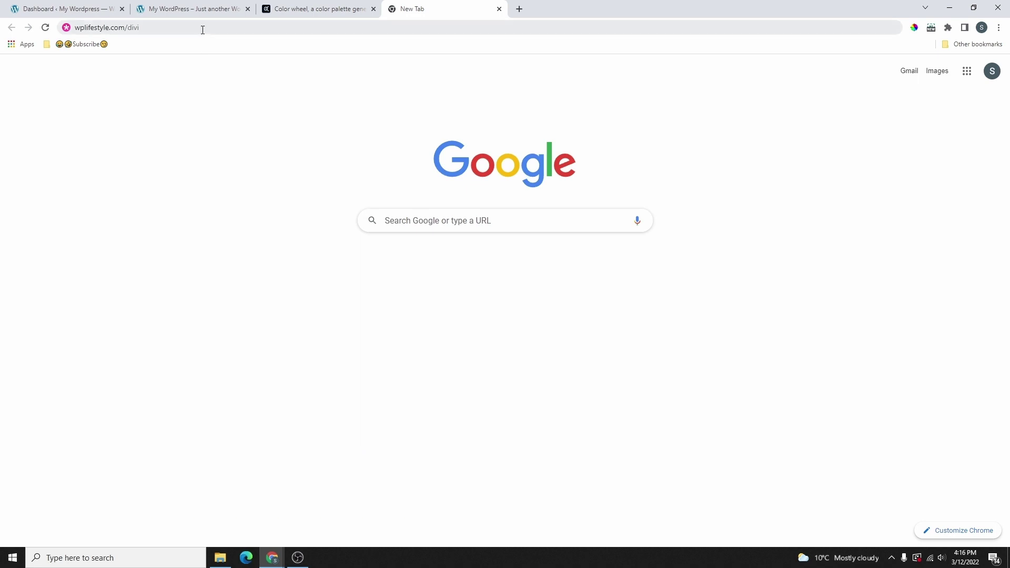
pyautogui.press('Return')
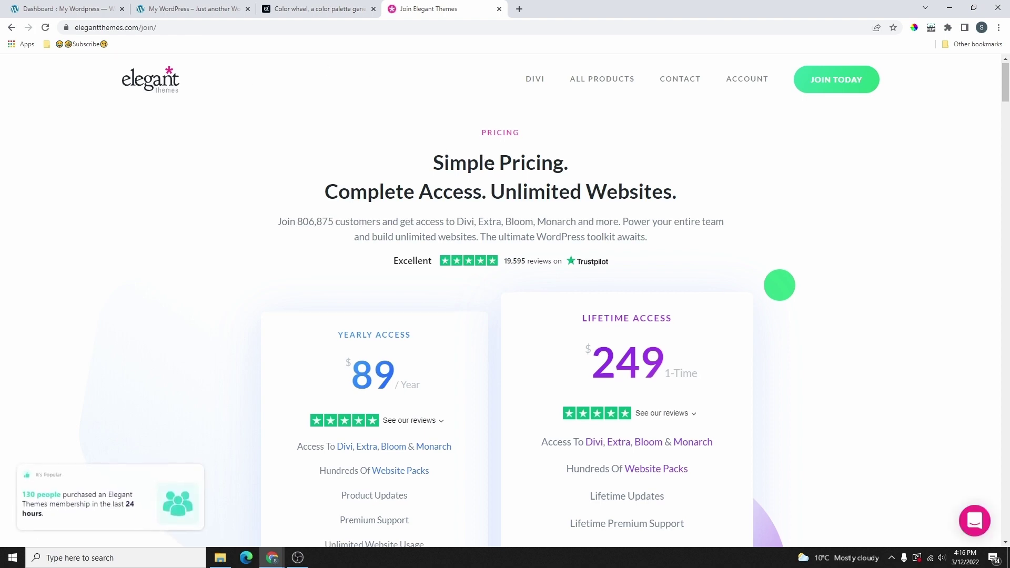
pyautogui.scroll(-3, 509, 229)
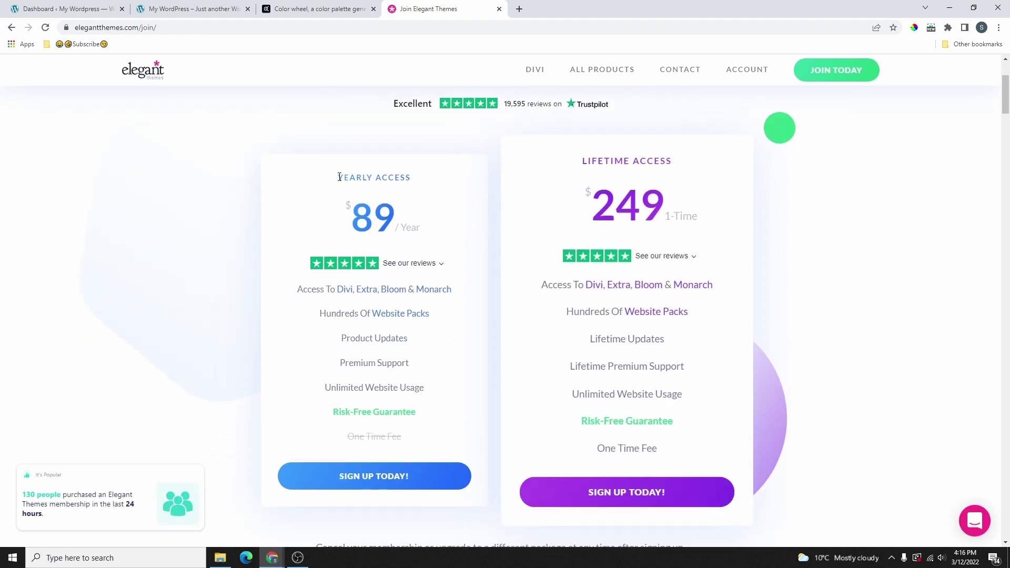
pyautogui.moveTo(336, 177); pyautogui.dragTo(492, 182)
pyautogui.moveTo(610, 161); pyautogui.dragTo(678, 164)
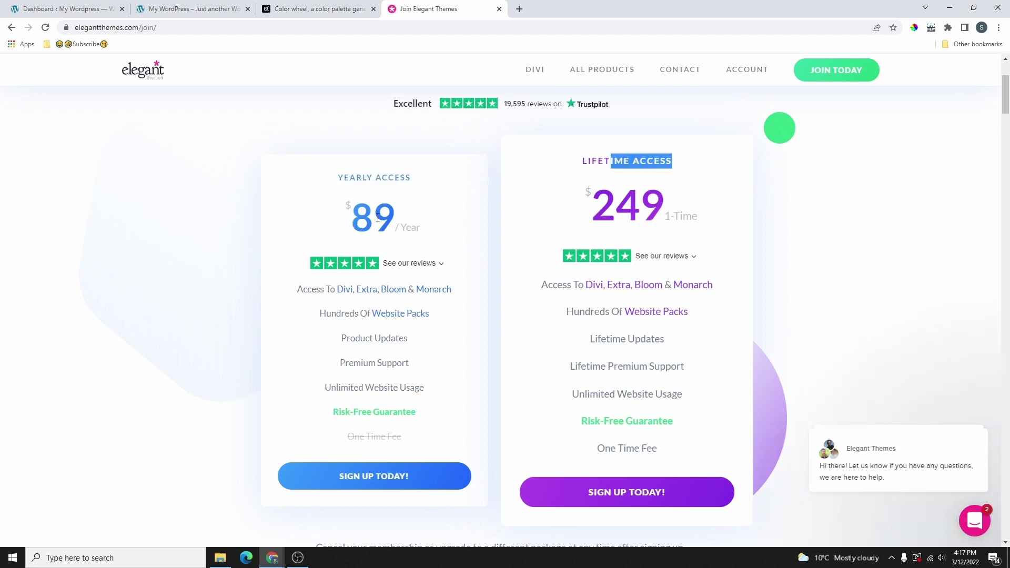
pyautogui.moveTo(346, 228); pyautogui.dragTo(411, 221)
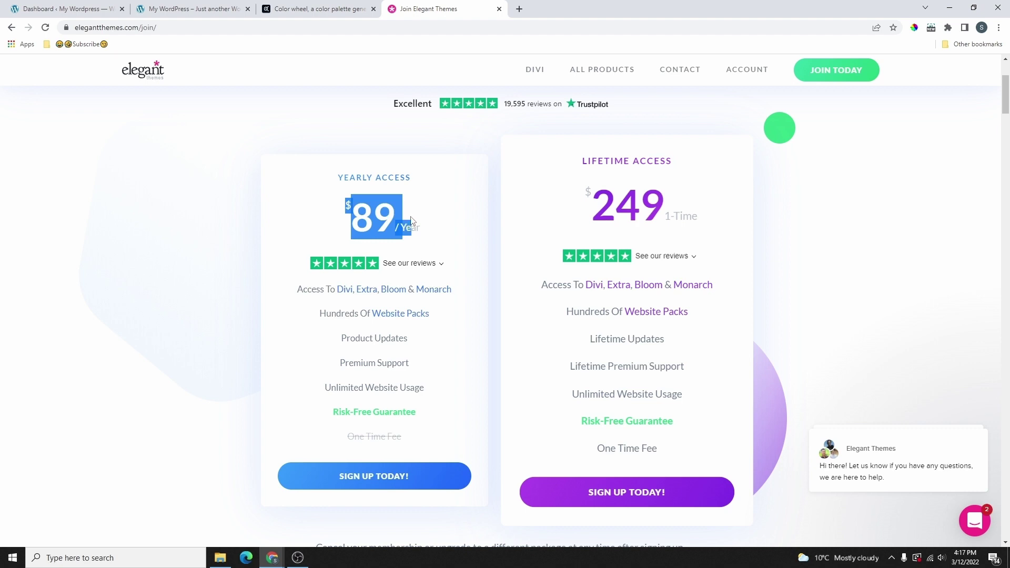
pyautogui.moveTo(563, 210); pyautogui.dragTo(713, 220)
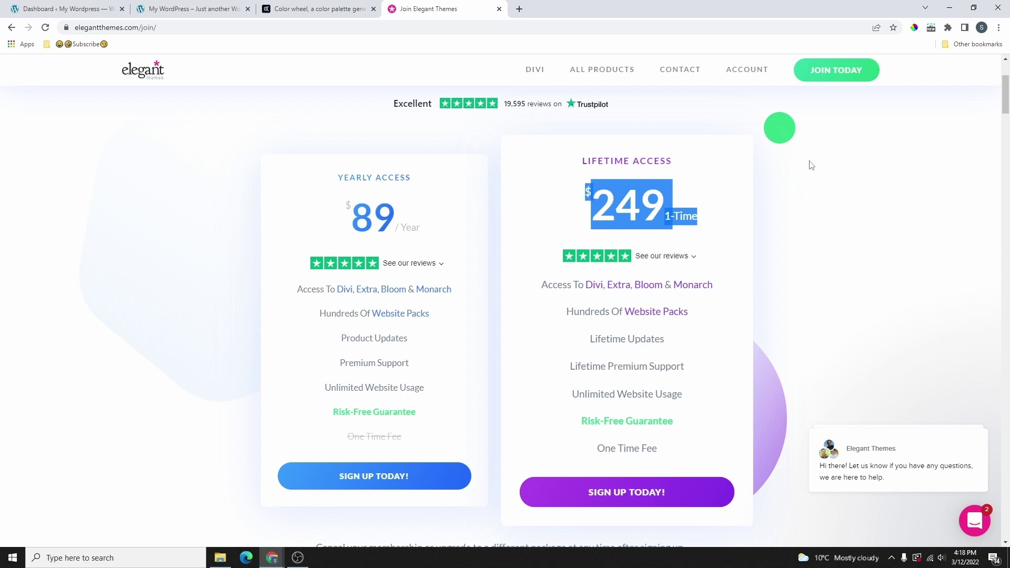
pyautogui.click(744, 70)
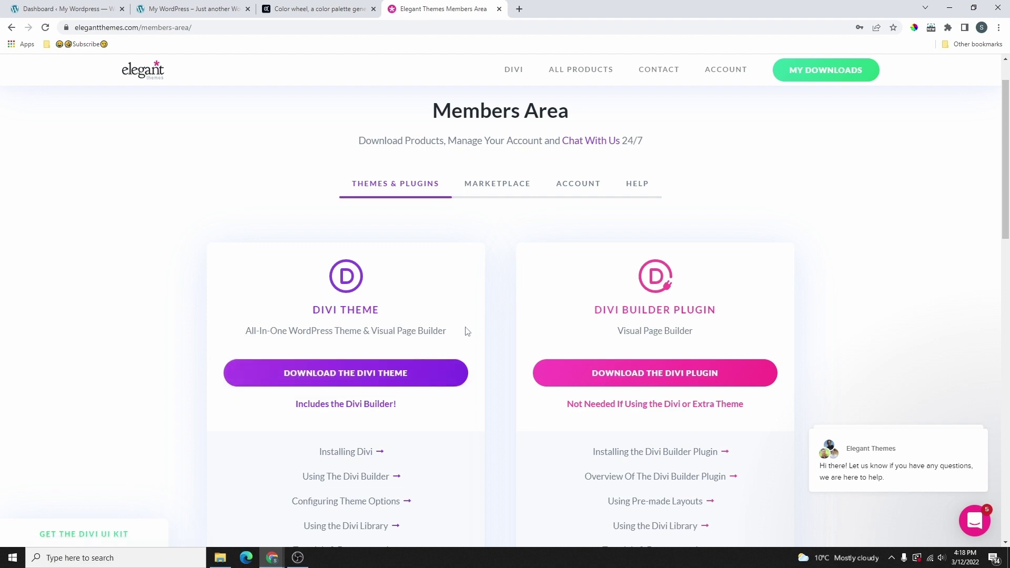
# Go to the WordPress dashboard and open the form for uploading a theme in .zip format.
pyautogui.click(79, 9)
pyautogui.moveTo(39, 326)
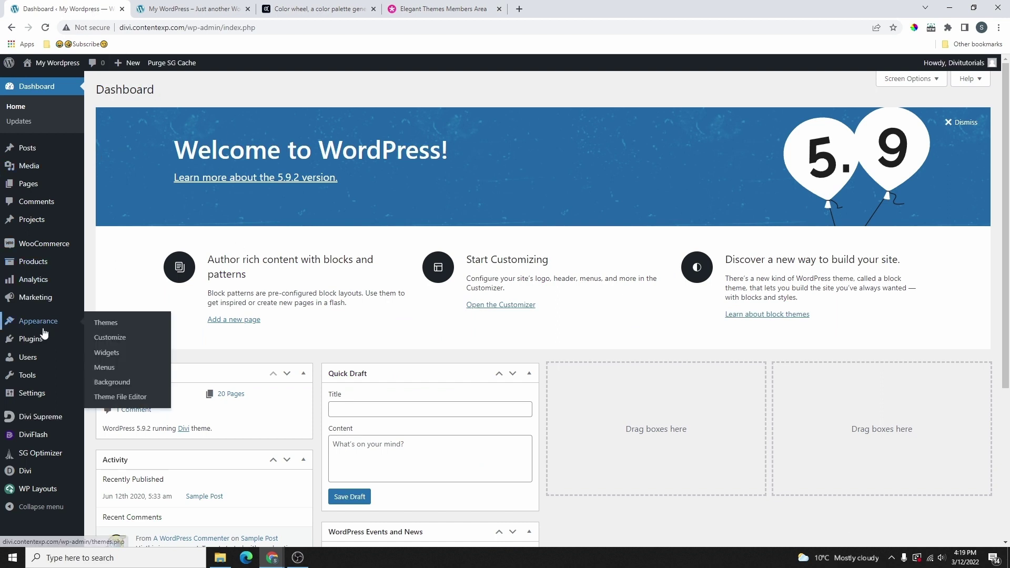
pyautogui.click(114, 328)
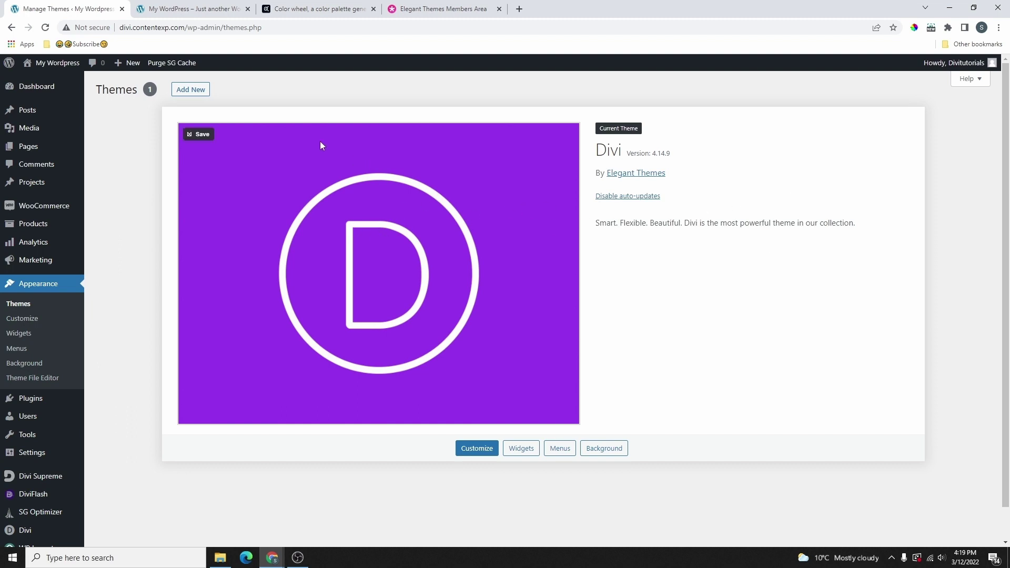
pyautogui.click(195, 94)
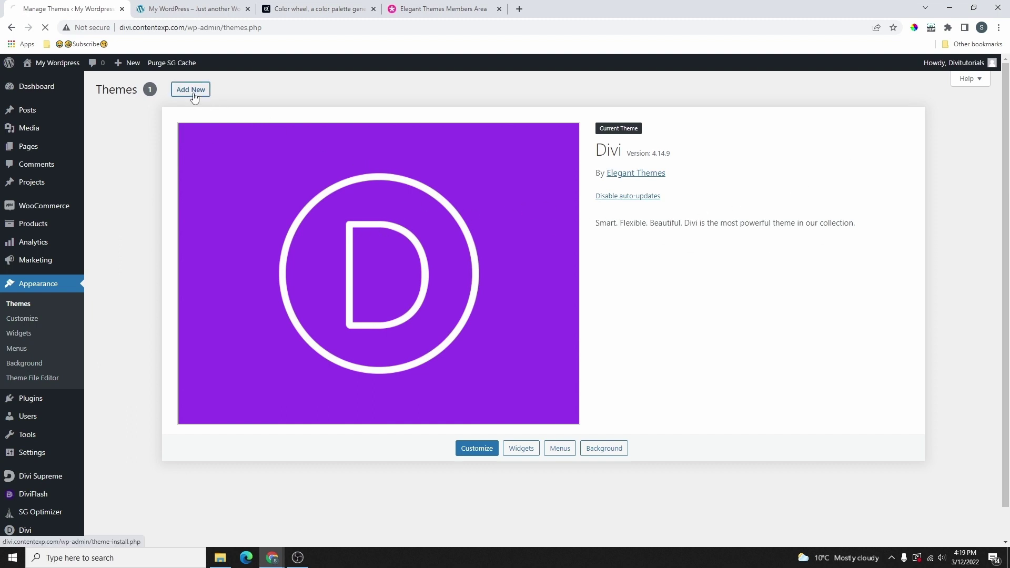
pyautogui.click(194, 91)
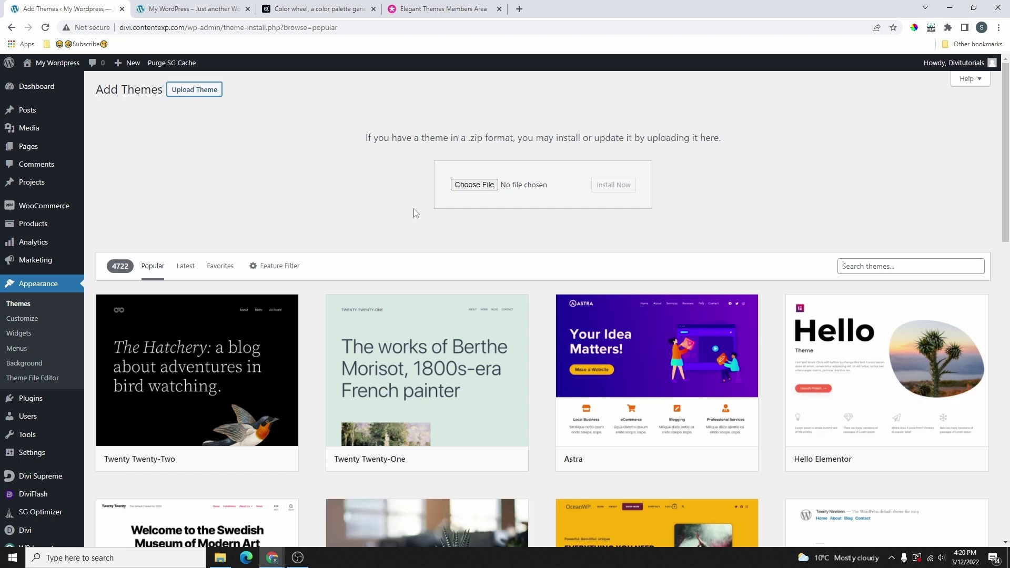
pyautogui.click(433, 10)
# Open the Updates settings in the Divi Theme Options and save the changes.
pyautogui.scroll(-3, 55, 379)
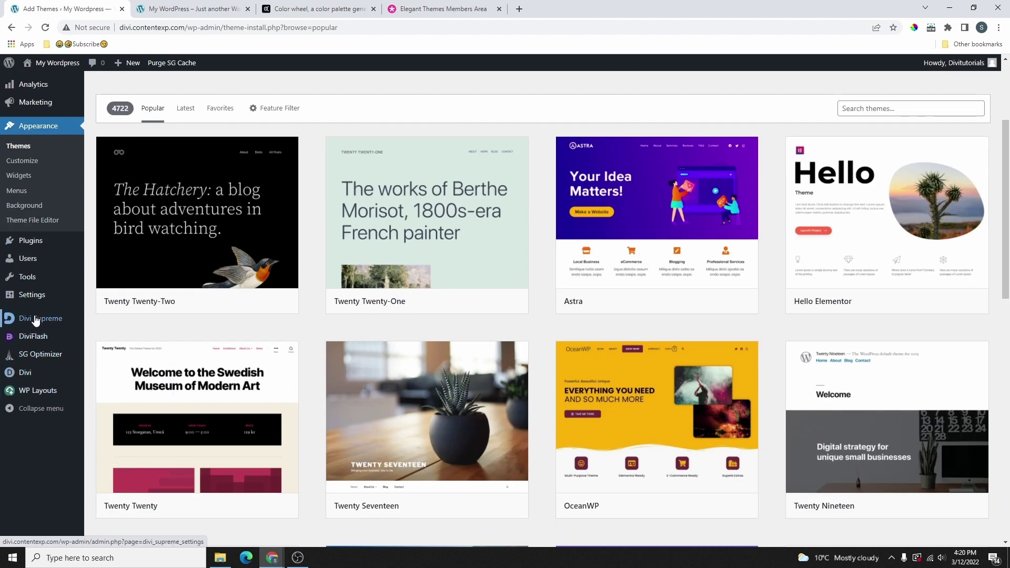
pyautogui.moveTo(31, 372)
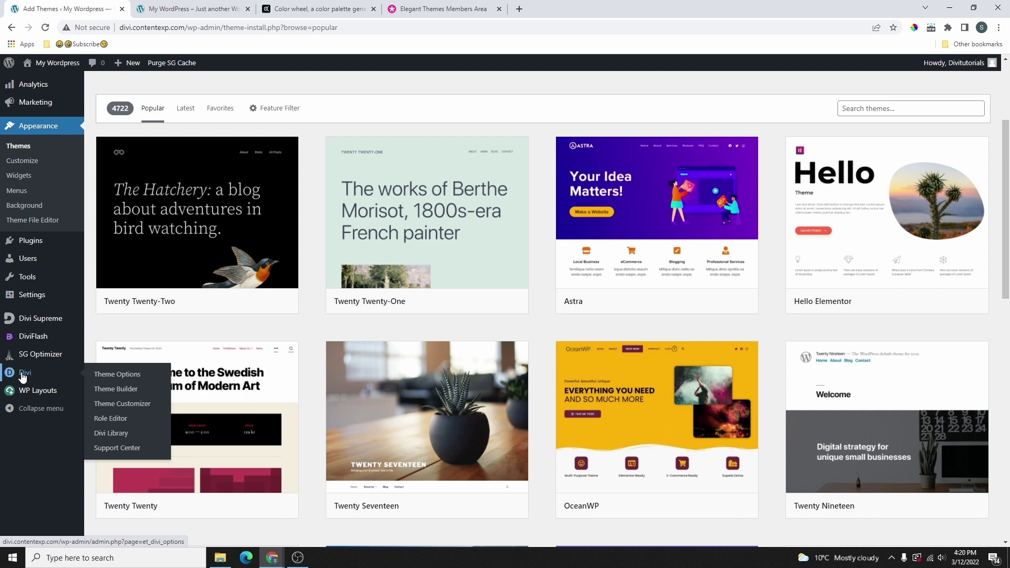
pyautogui.click(112, 377)
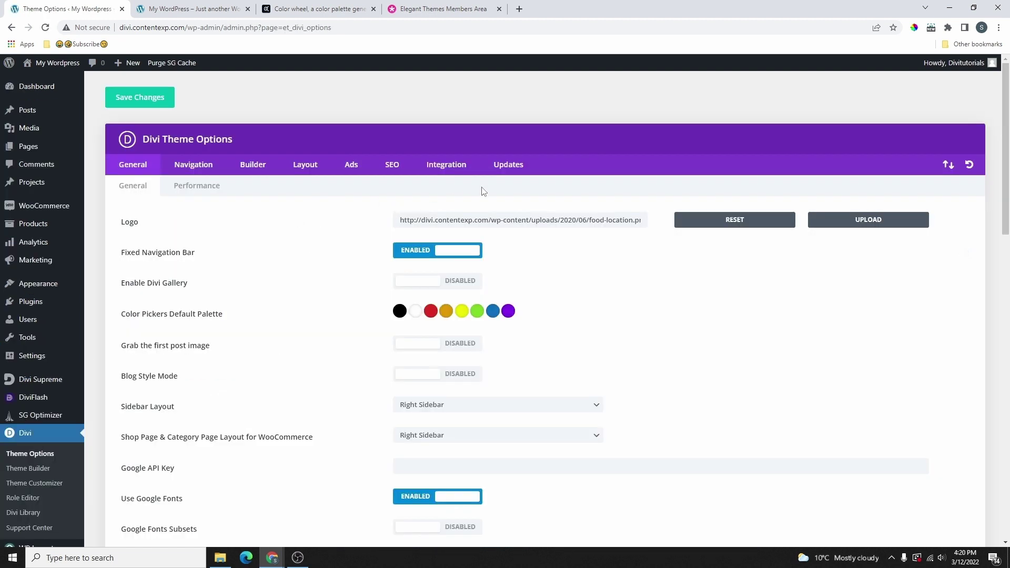
pyautogui.click(513, 173)
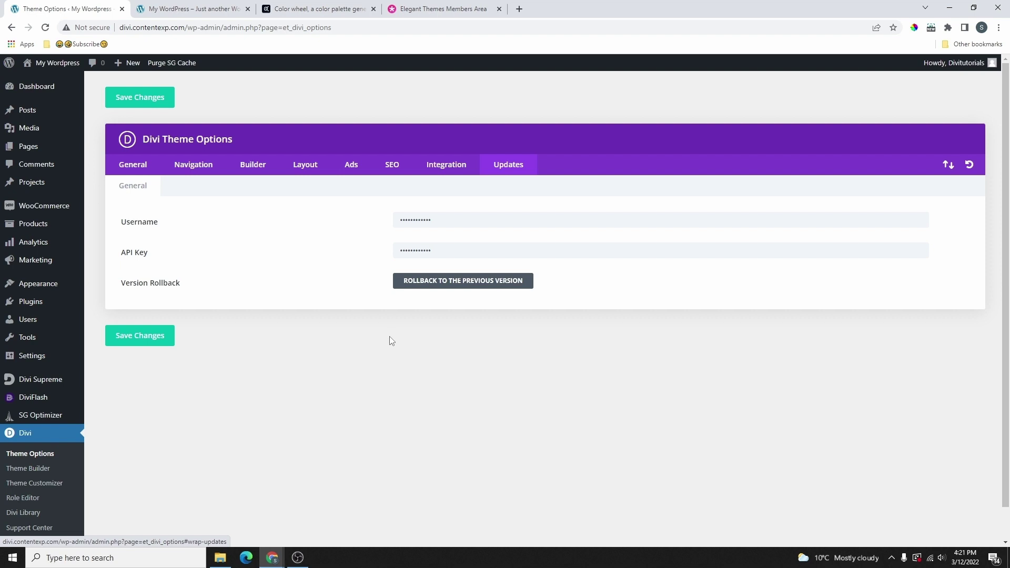
pyautogui.click(139, 337)
# Locate the API keys section on the Elegant Themes account page and the matching username and API key fields in Divi Theme Options.
pyautogui.click(442, 16)
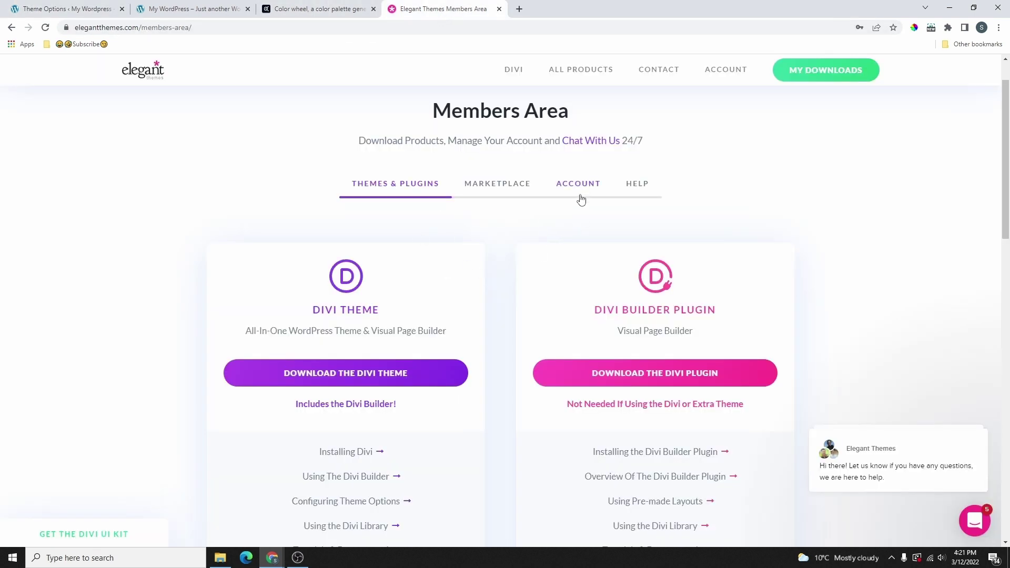
pyautogui.scroll(1, 581, 199)
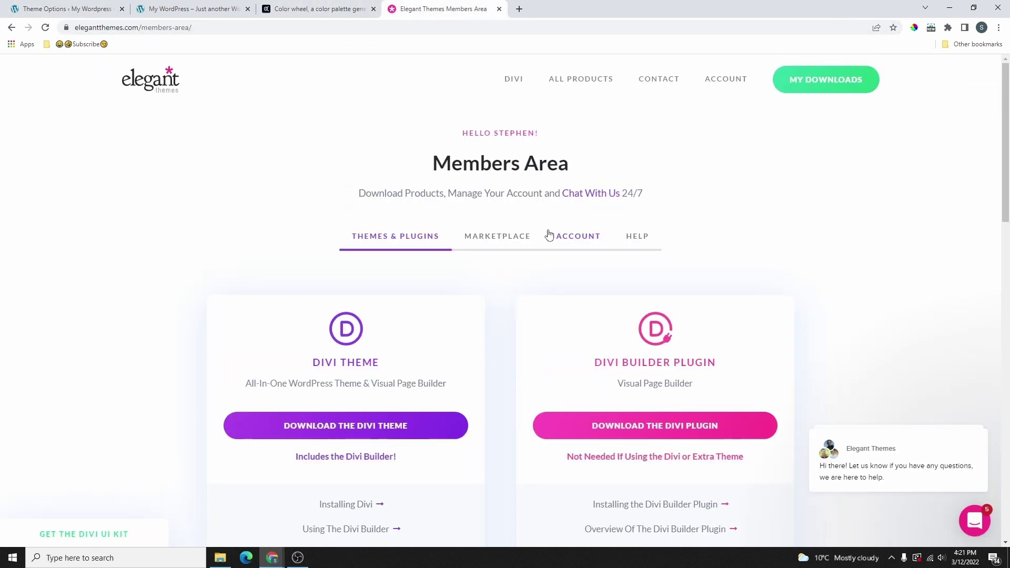
pyautogui.click(580, 241)
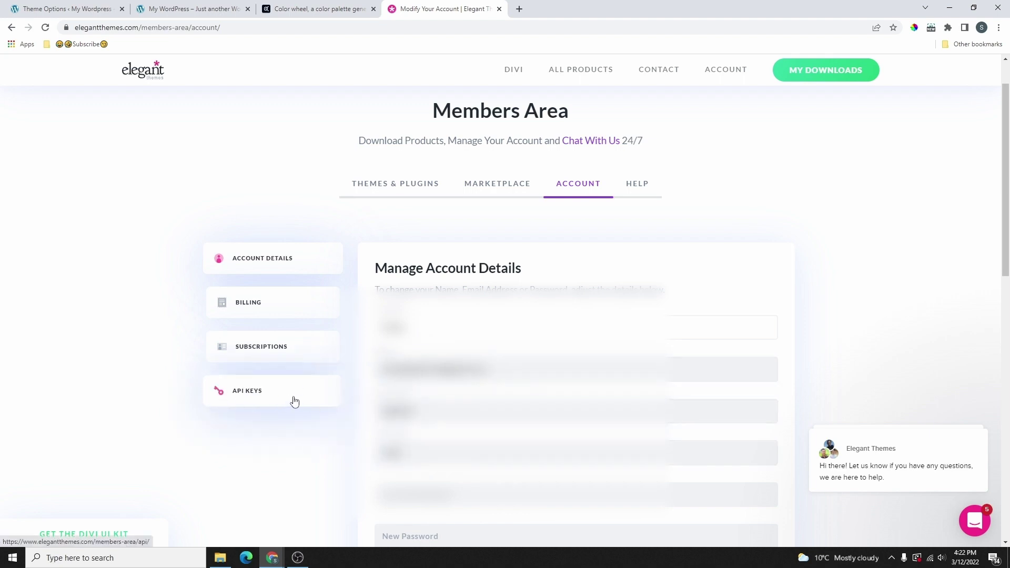
pyautogui.click(63, 8)
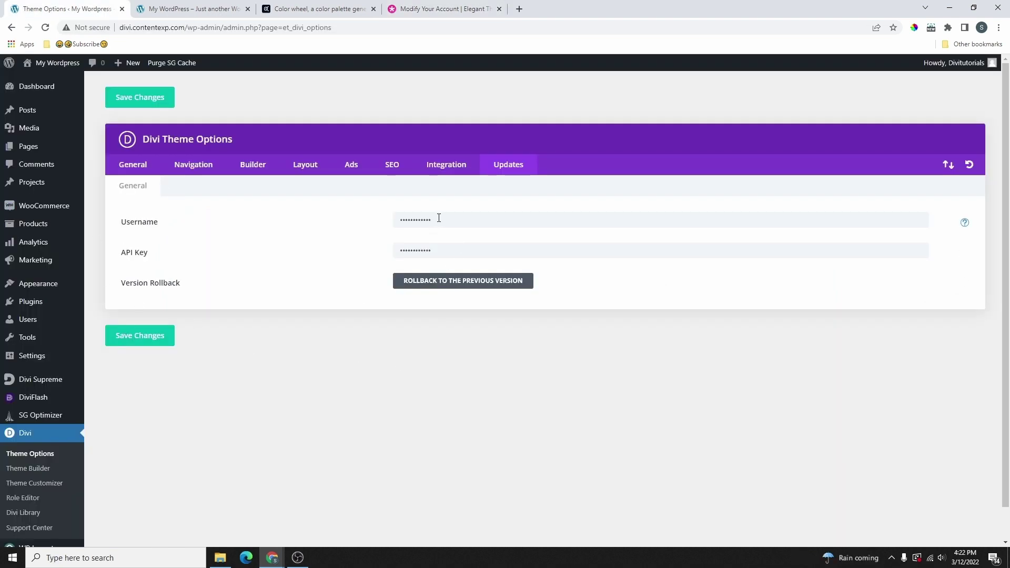
pyautogui.moveTo(439, 217); pyautogui.dragTo(398, 220)
pyautogui.moveTo(453, 257); pyautogui.dragTo(386, 258)
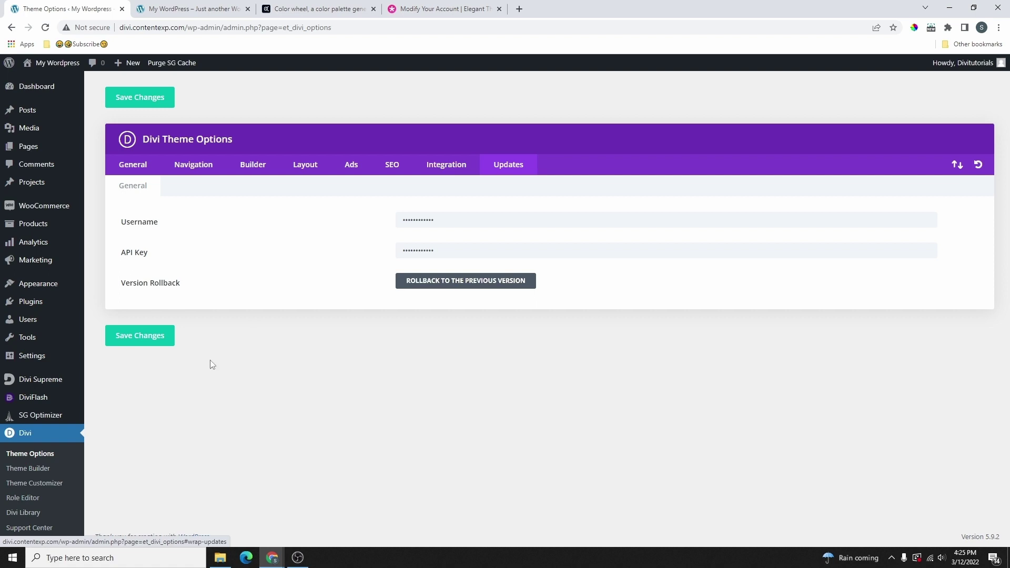
# Compare the Color Pickers Default Palette in the general Divi options with the purple heading on the site's home page.
pyautogui.click(132, 165)
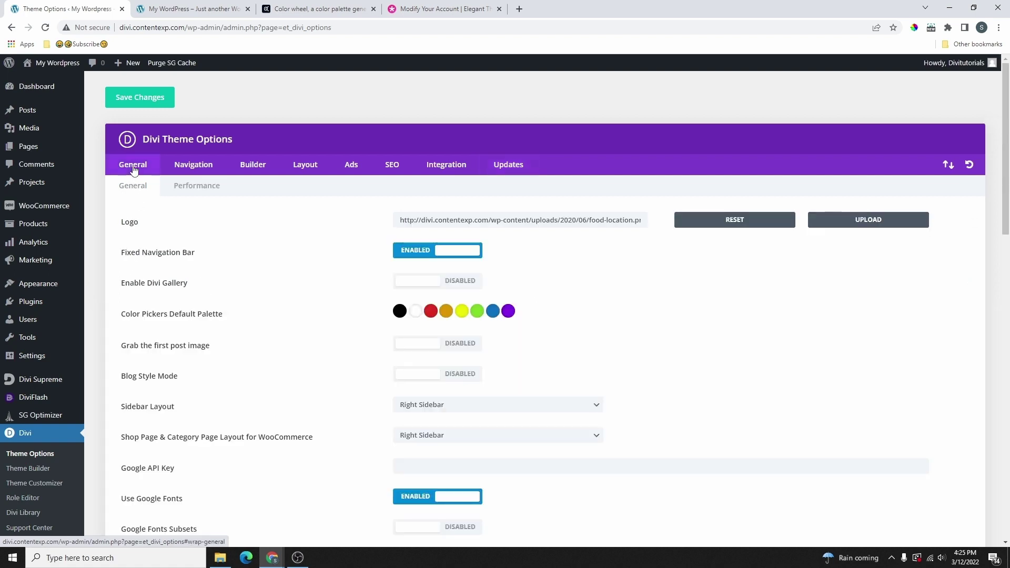
pyautogui.moveTo(119, 314); pyautogui.dragTo(232, 315)
pyautogui.click(235, 318)
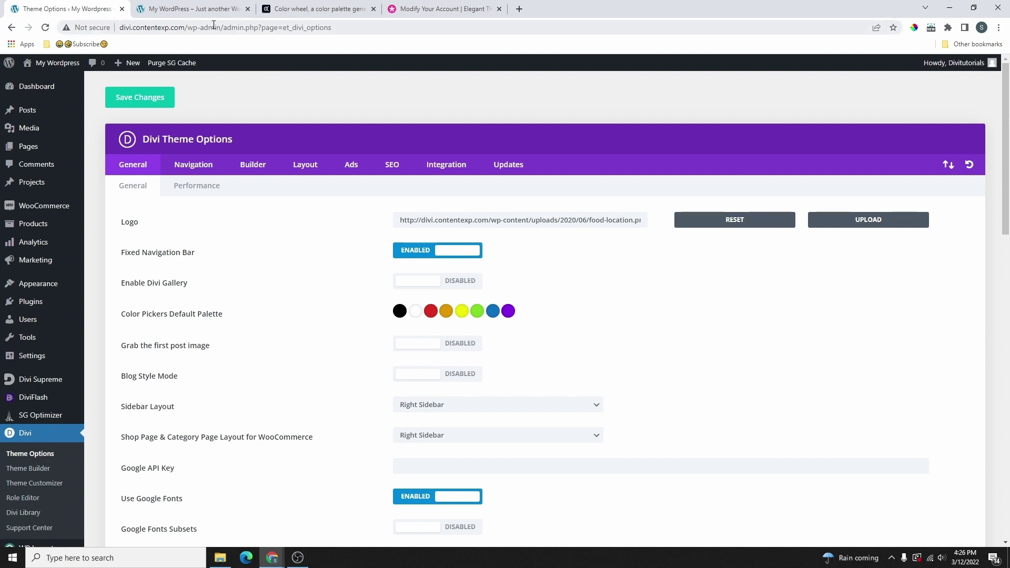
pyautogui.click(236, 10)
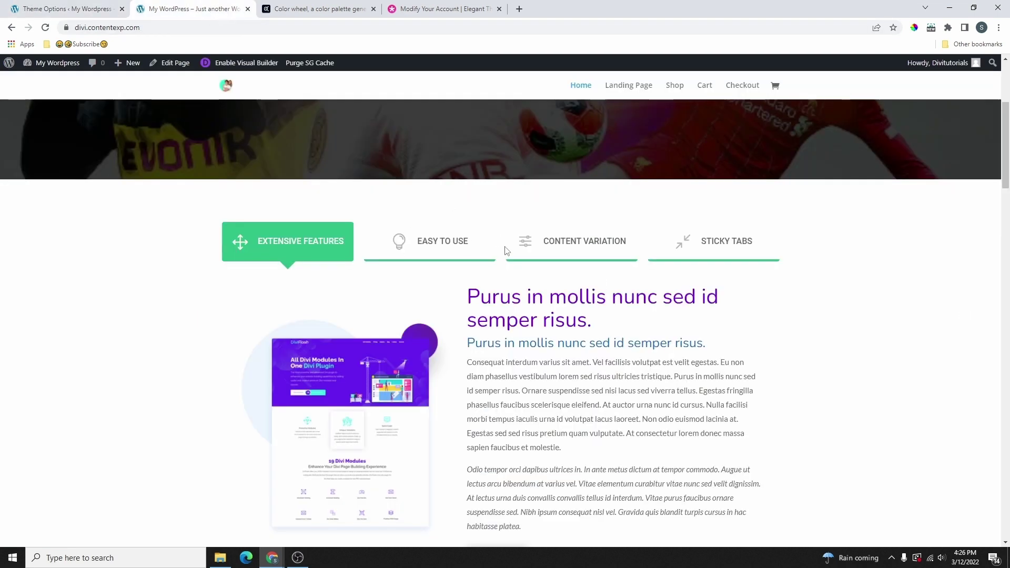
pyautogui.moveTo(467, 298); pyautogui.dragTo(600, 321)
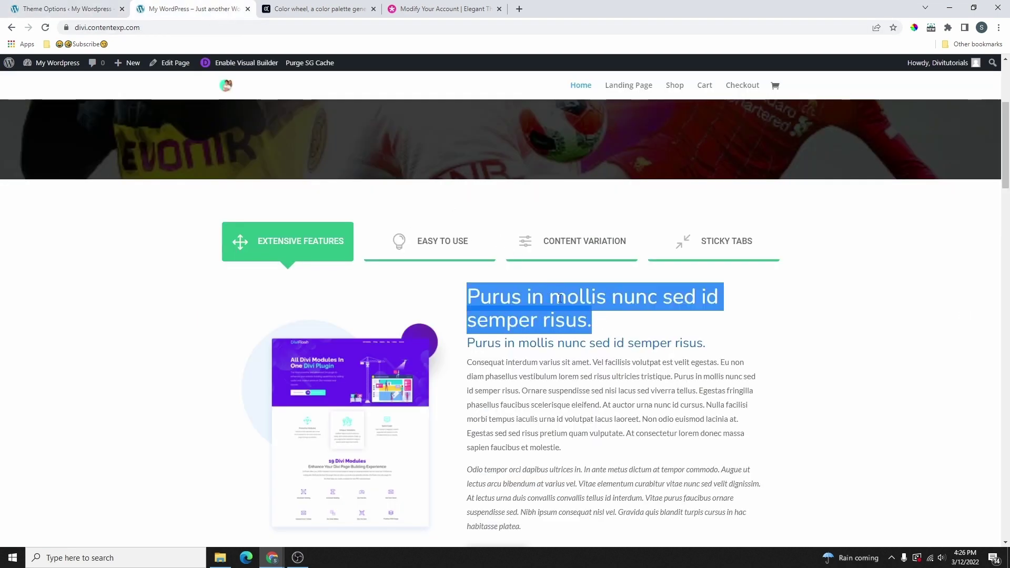
# Change the purple swatch of the Color Pickers Default Palette to #e23400 and save the theme options.
pyautogui.click(79, 9)
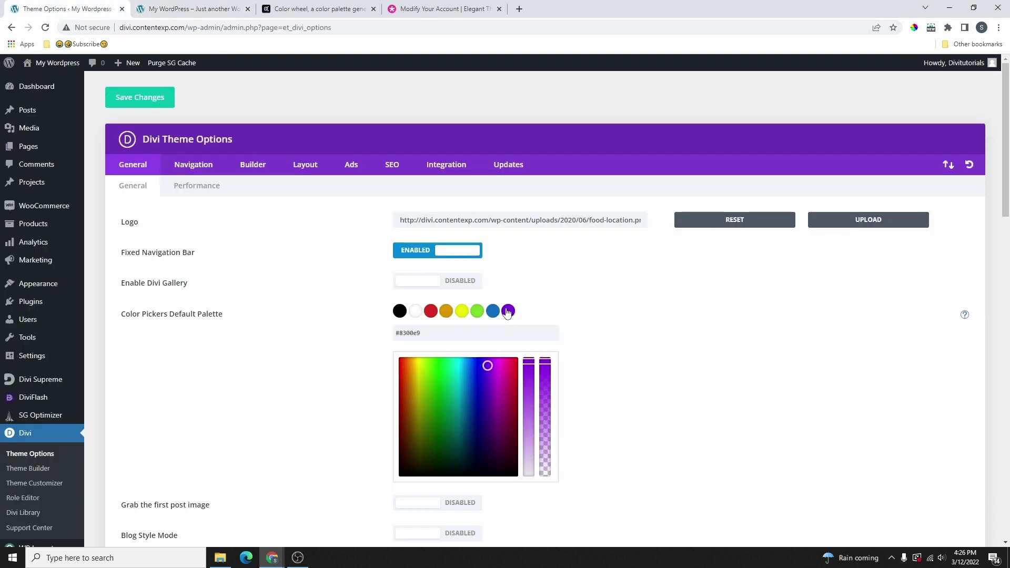
pyautogui.moveTo(487, 365); pyautogui.dragTo(401, 370)
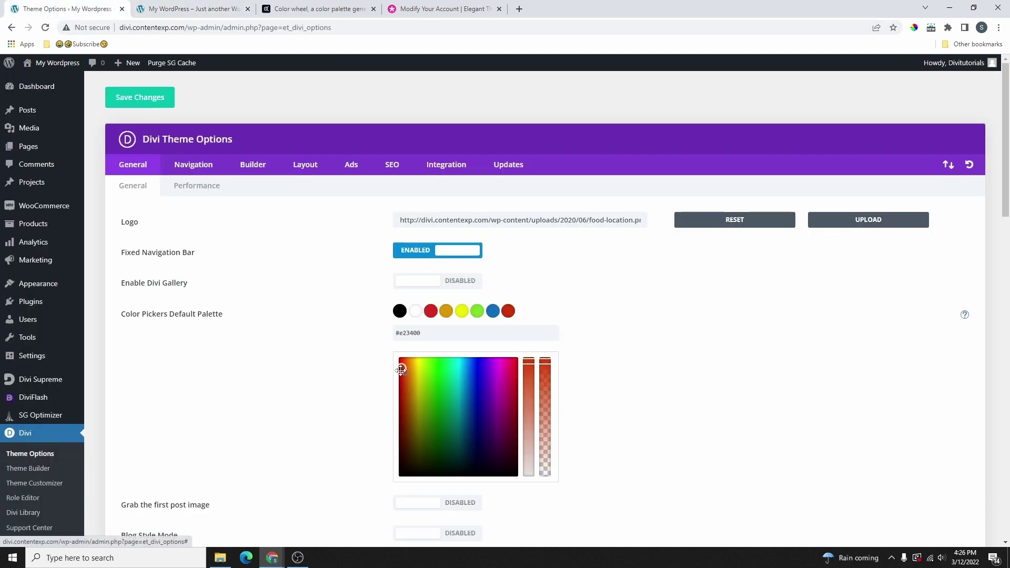
pyautogui.click(138, 99)
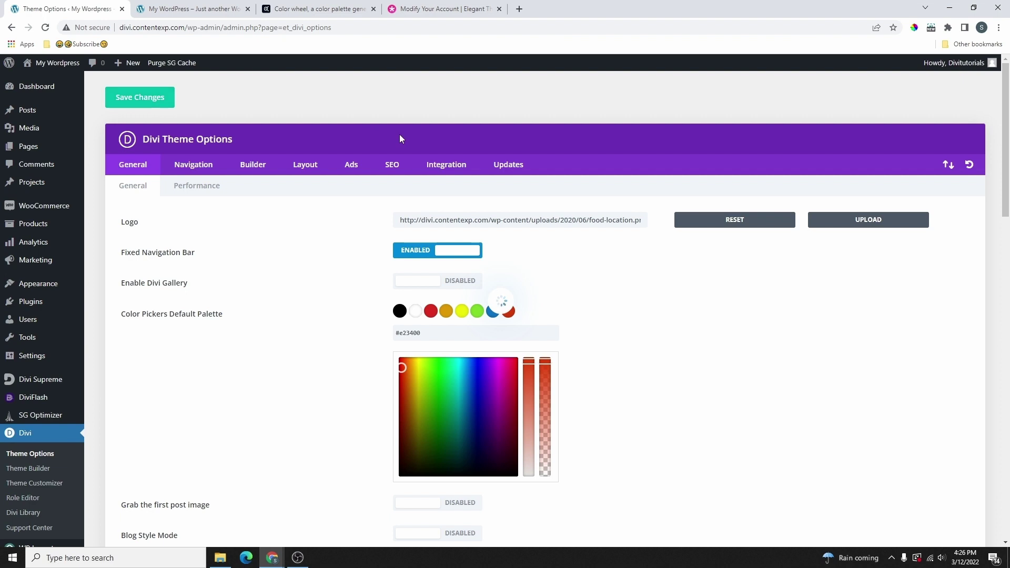
# Reload the site's home page and check the colour of the "Purus in mollis nunc sed id semper risus." heading.
pyautogui.hotkey('ctrl', 'Tab')
pyautogui.click(474, 306)
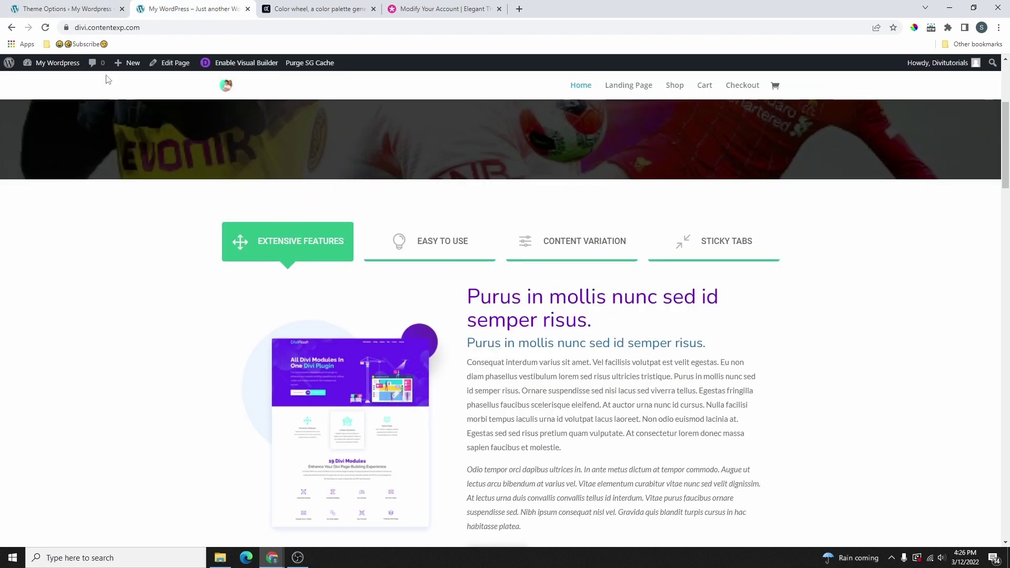
pyautogui.click(45, 27)
pyautogui.moveTo(467, 292); pyautogui.dragTo(610, 325)
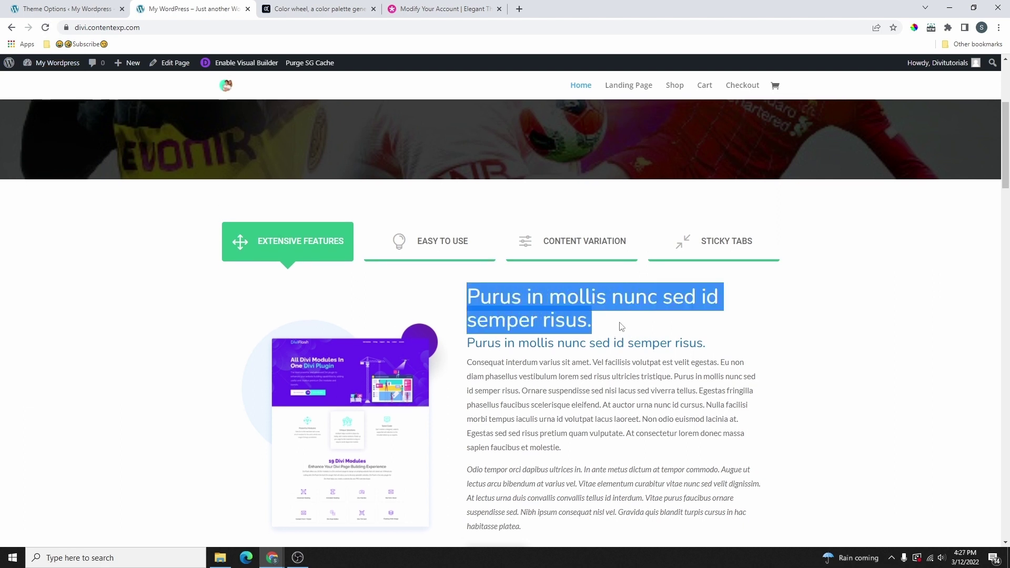
pyautogui.click(618, 326)
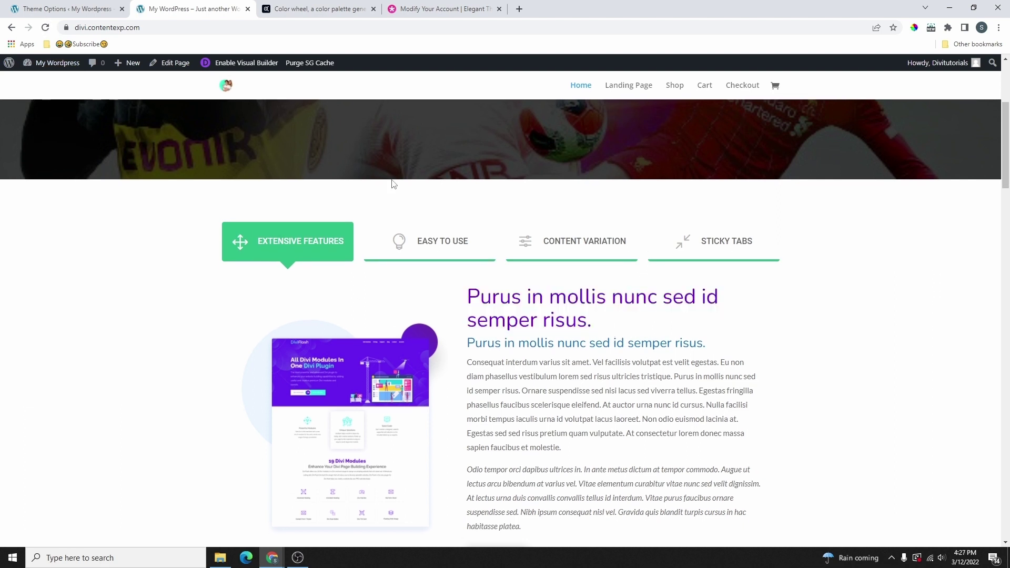
# Enable the Visual Builder and compare the Heading 2 text color swatches of "Here's why we're better." with the default palette in Theme Options.
pyautogui.click(246, 62)
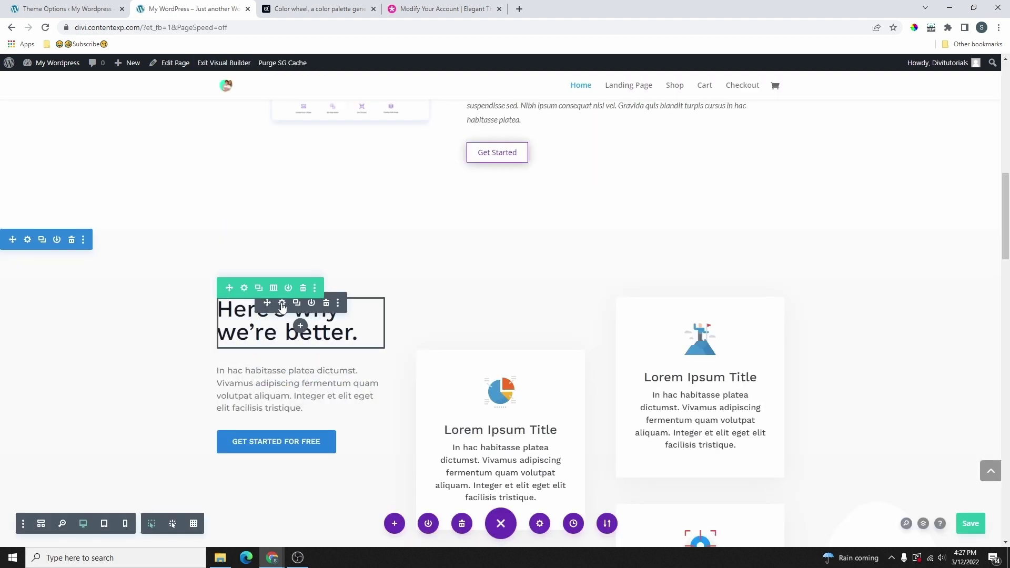
pyautogui.click(281, 304)
pyautogui.click(810, 138)
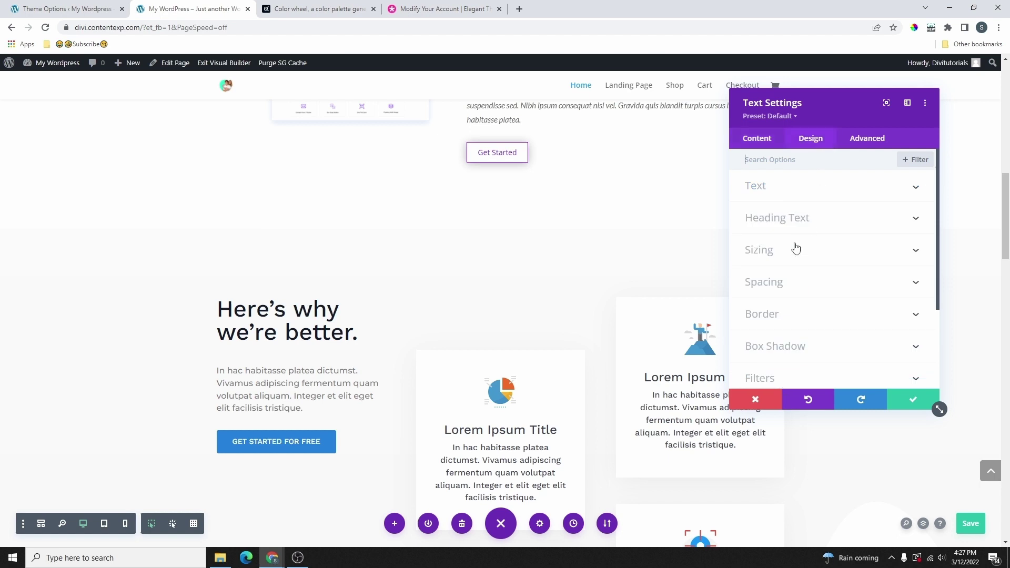
pyautogui.click(777, 216)
pyautogui.scroll(-3, 831, 263)
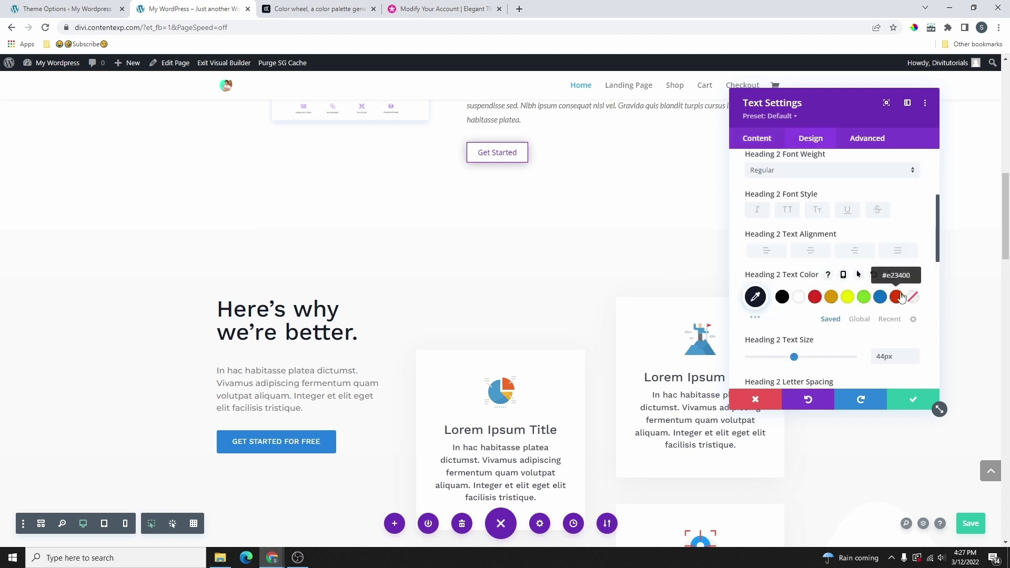
pyautogui.click(88, 4)
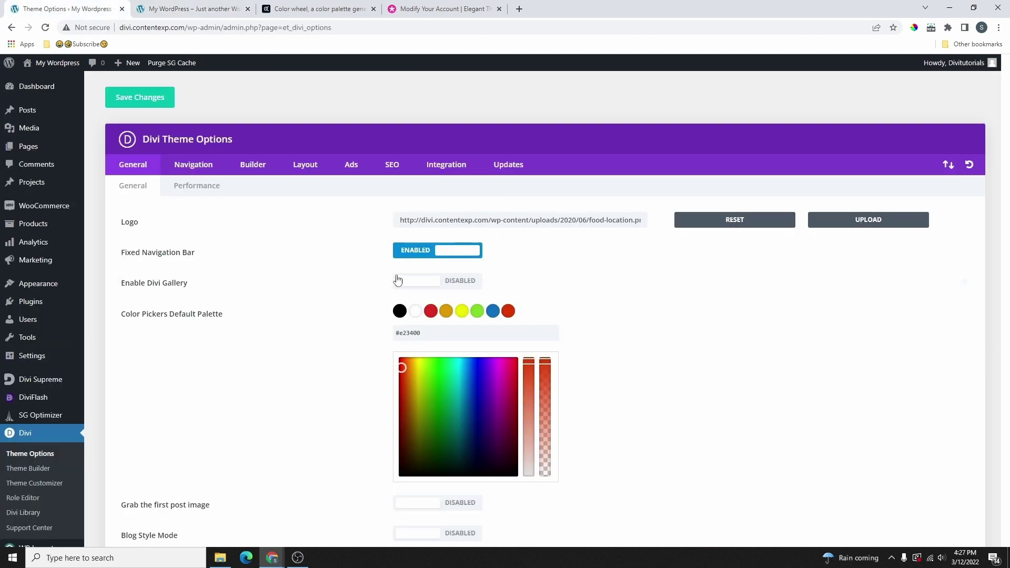
pyautogui.click(173, 8)
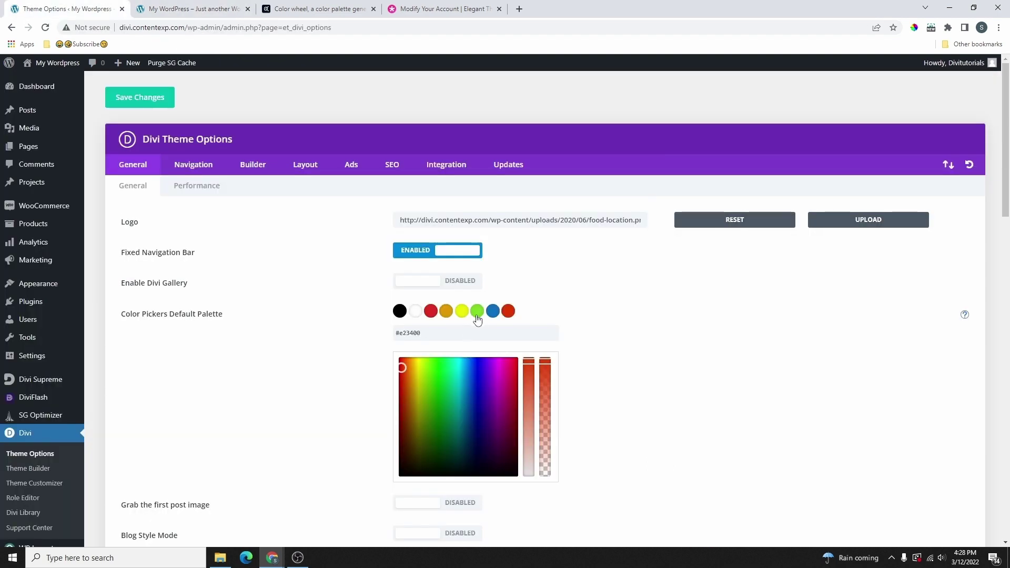
# Change the green swatch of the Color Pickers Default Palette to near-black #0a0100 and save the theme options.
pyautogui.click(477, 313)
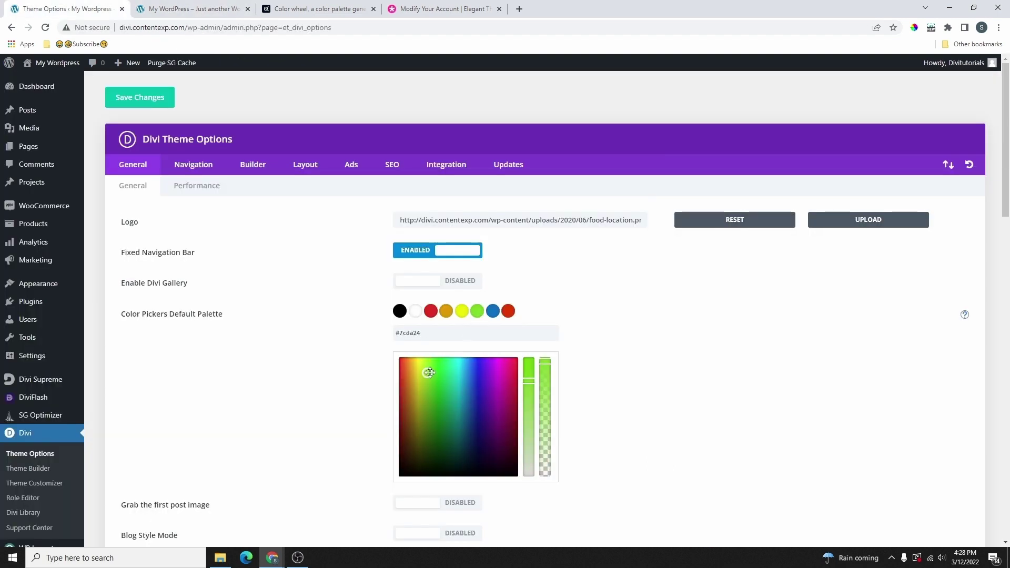
pyautogui.moveTo(423, 373); pyautogui.dragTo(400, 469)
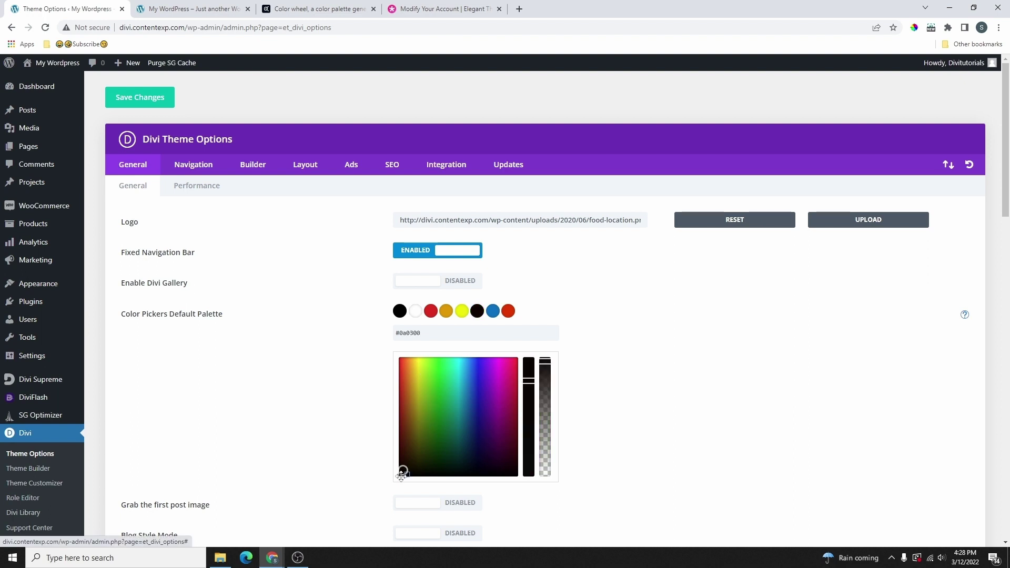
pyautogui.click(135, 98)
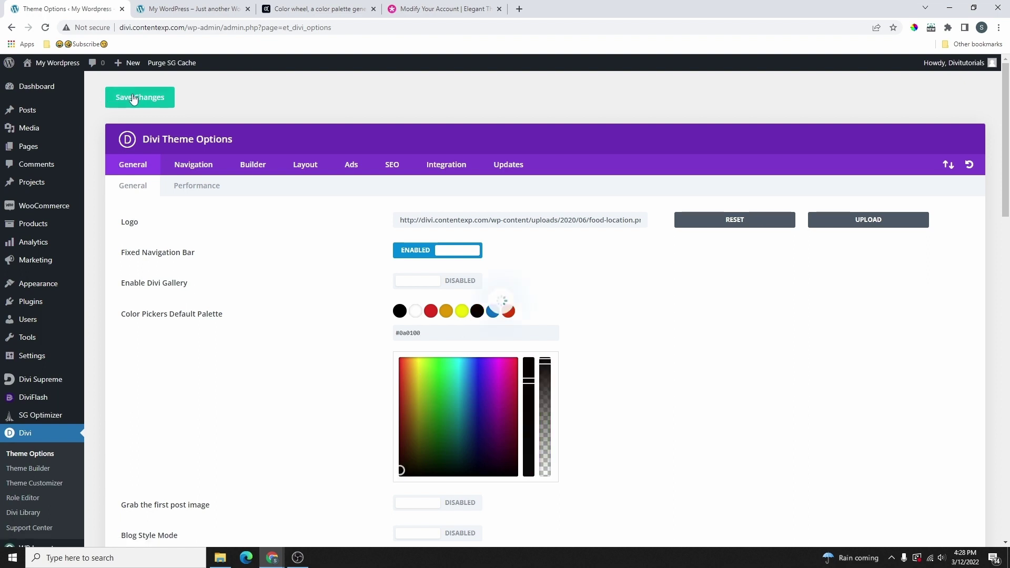
# Save and reload the Visual Builder, then check the saved Heading 2 text color swatches of "Here's why we're better.".
pyautogui.click(192, 9)
pyautogui.click(967, 525)
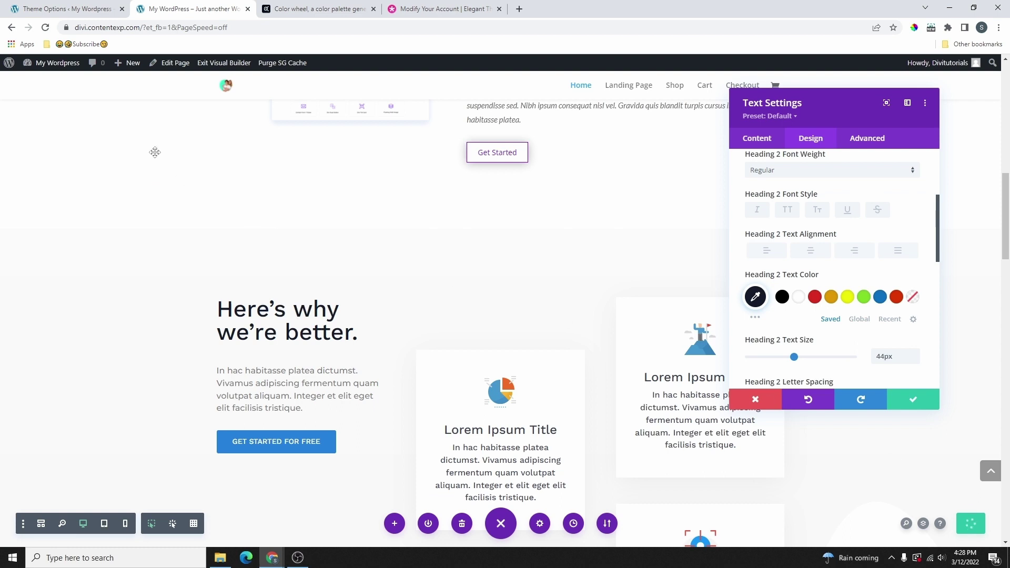
pyautogui.click(46, 28)
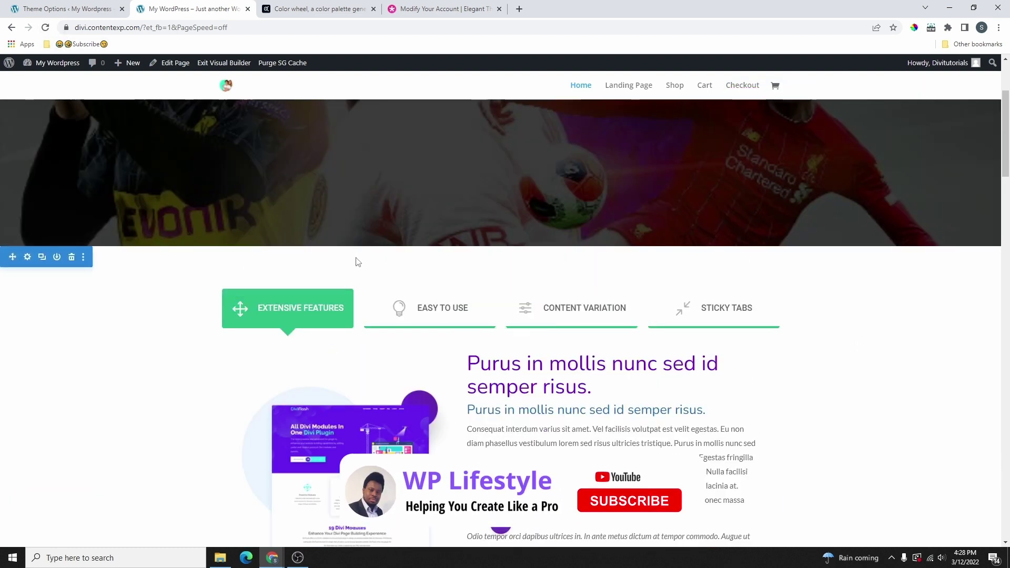
pyautogui.scroll(-10, 345, 264)
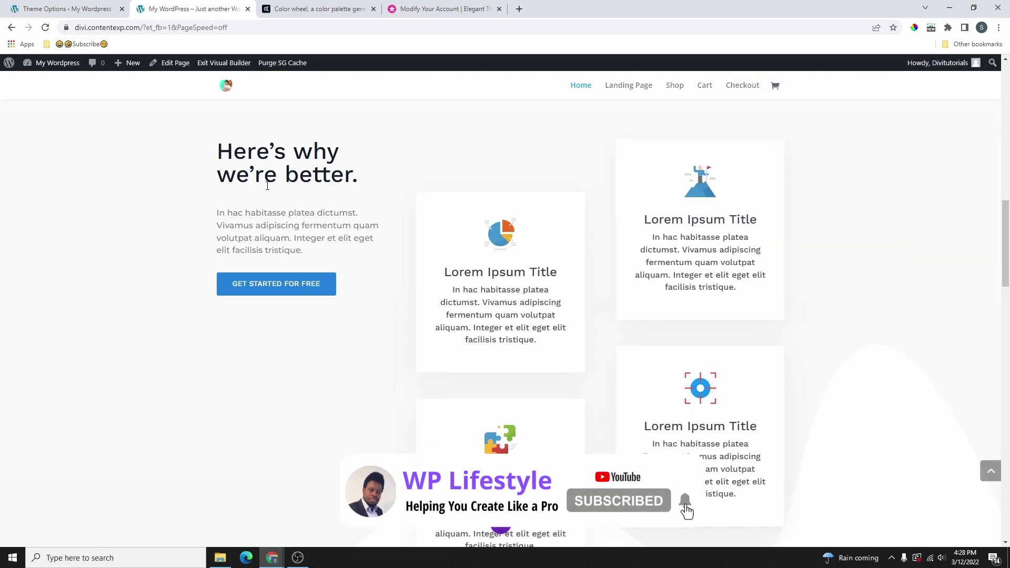
pyautogui.click(282, 145)
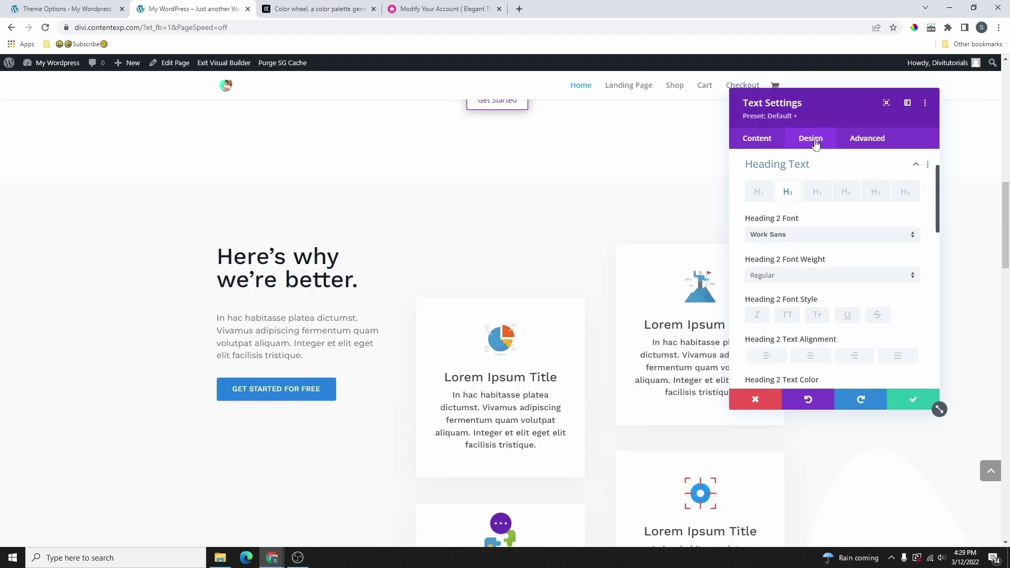
pyautogui.scroll(-3, 824, 231)
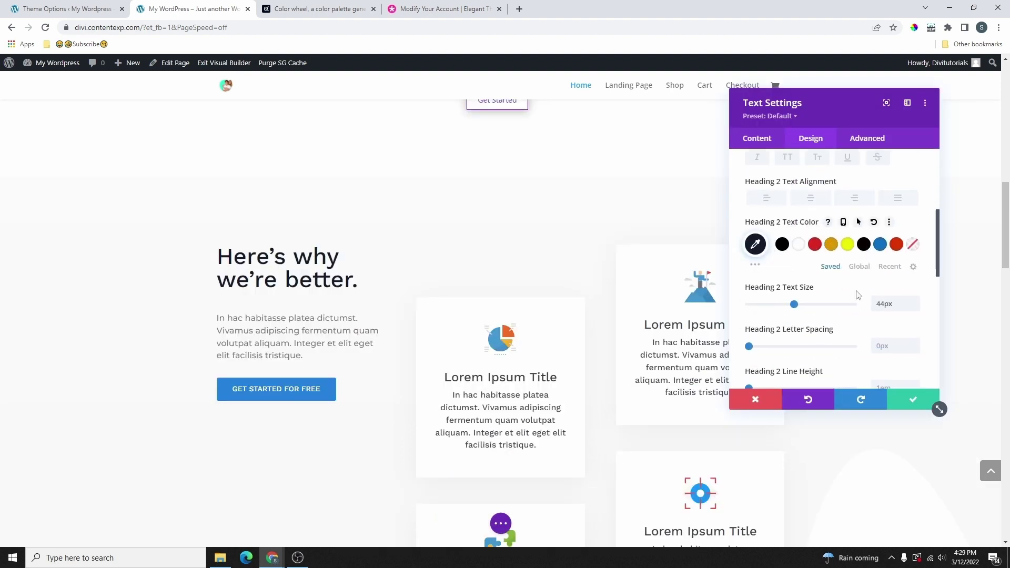
pyautogui.scroll(1, 868, 253)
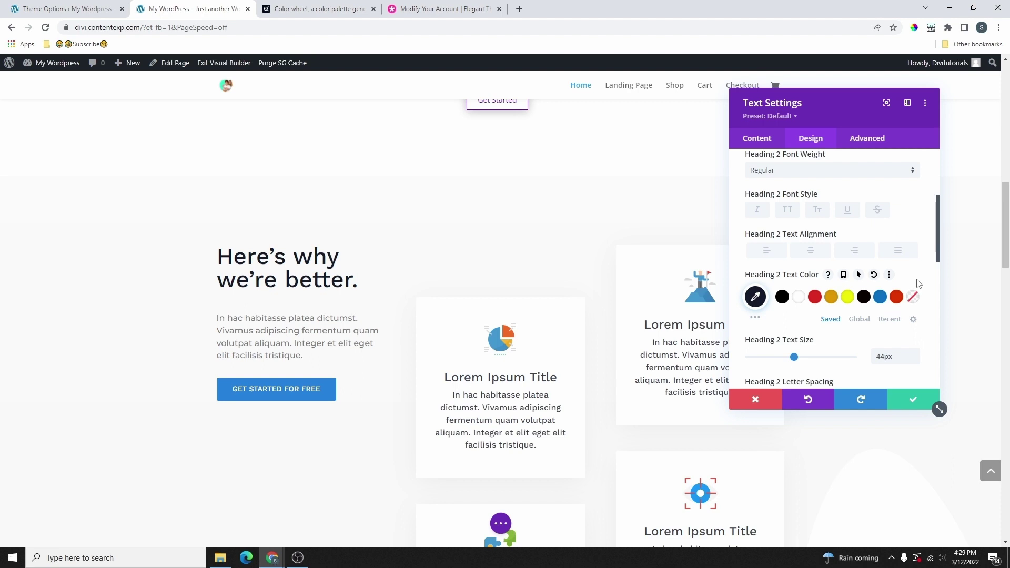
# Start adding a global color for the Heading 2 text and pick the dark blue #17386d.
pyautogui.click(860, 321)
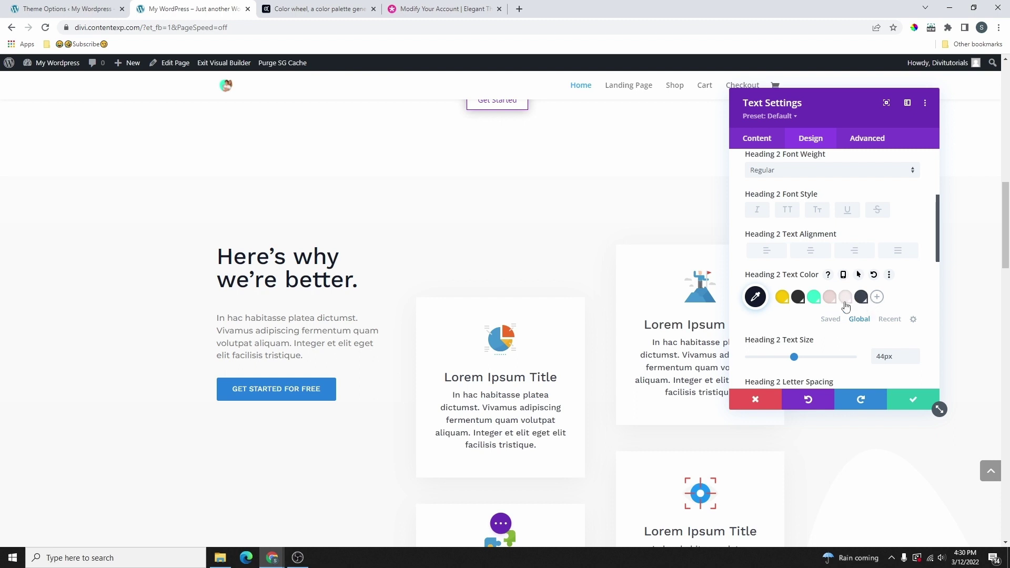
pyautogui.click(877, 297)
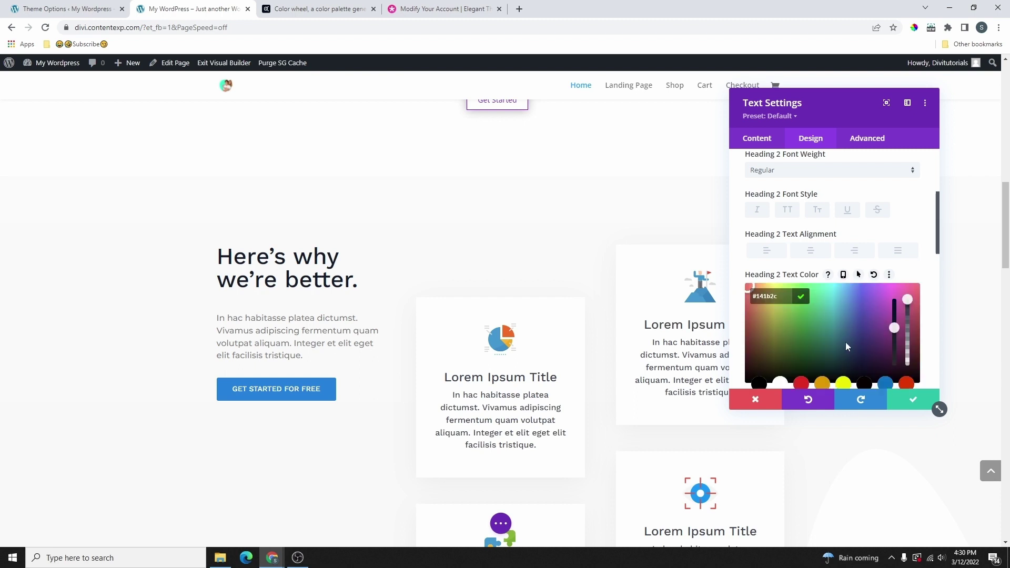
pyautogui.scroll(-2, 844, 342)
pyautogui.moveTo(861, 241)
pyautogui.mouseDown()
pyautogui.moveTo(866, 232)
pyautogui.moveTo(853, 237)
pyautogui.mouseUp()
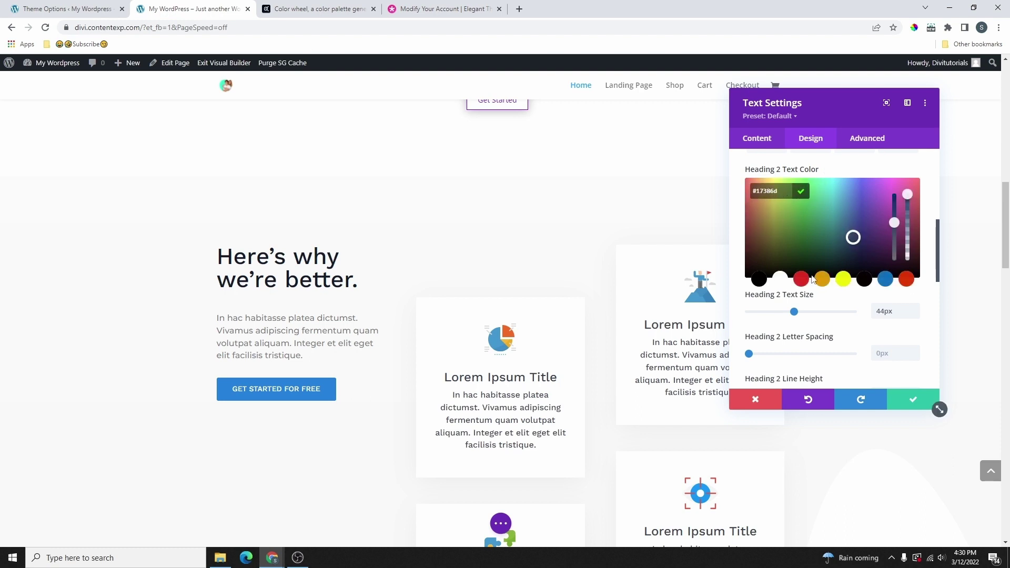
# Switch to Adobe Color, try a different color spread on the Analogous wheel and browse the trend palettes from Fashion to UI/UX.
pyautogui.hotkey('ctrl', 'Tab')
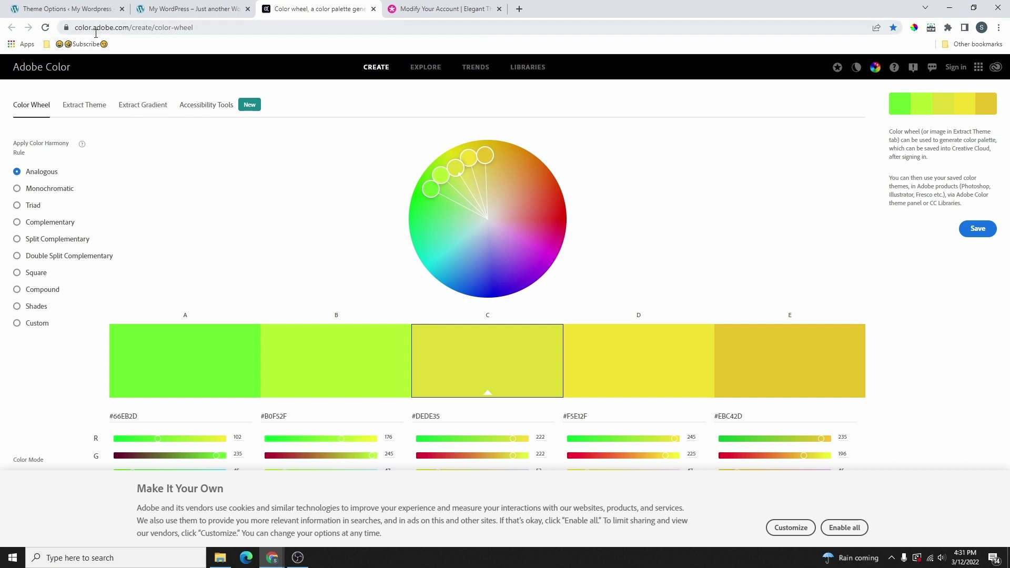
pyautogui.moveTo(485, 155)
pyautogui.mouseDown()
pyautogui.moveTo(474, 252)
pyautogui.moveTo(453, 209)
pyautogui.moveTo(489, 199)
pyautogui.moveTo(519, 210)
pyautogui.moveTo(521, 244)
pyautogui.mouseUp()
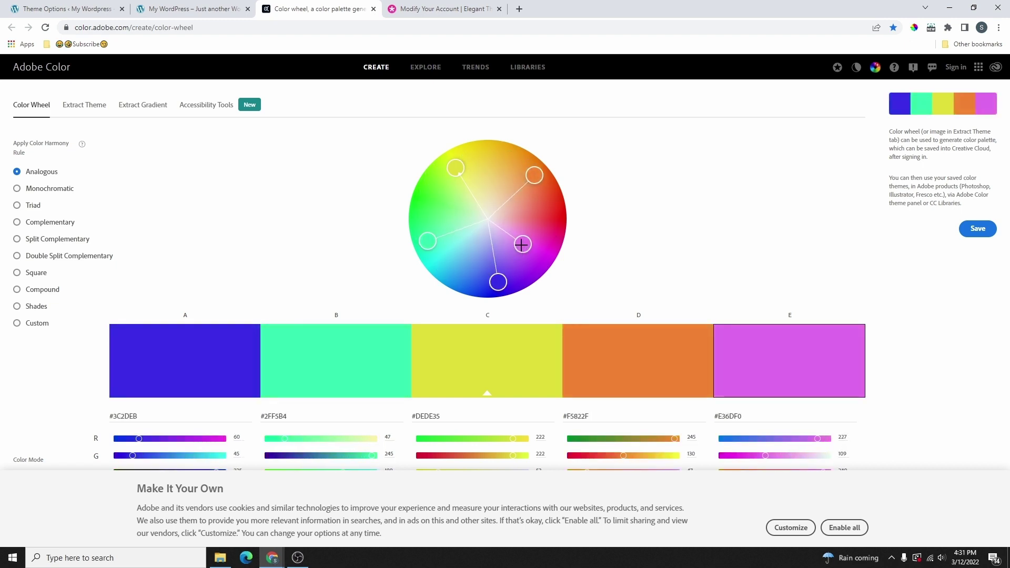
pyautogui.click(476, 68)
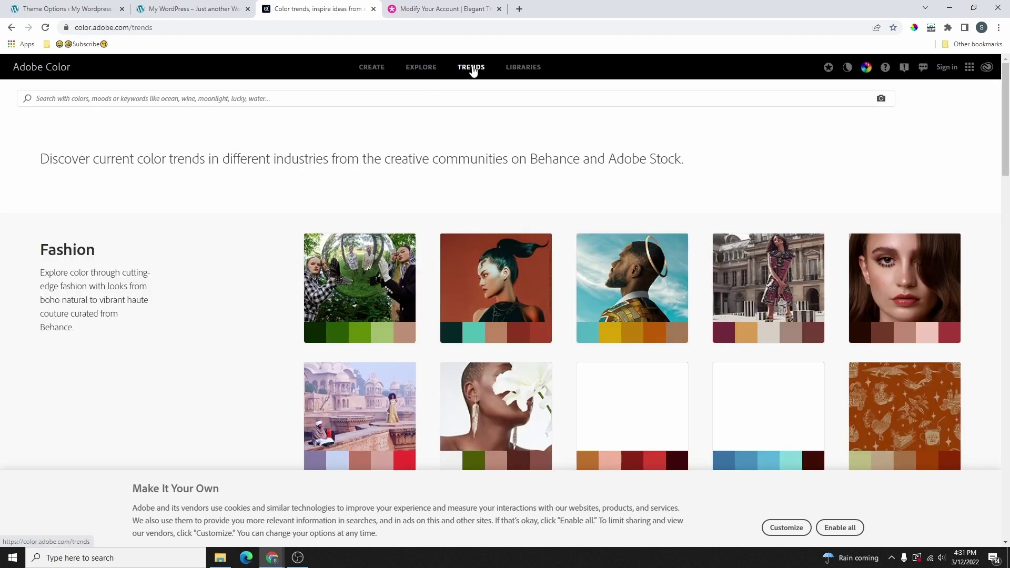
pyautogui.scroll(-1, 259, 225)
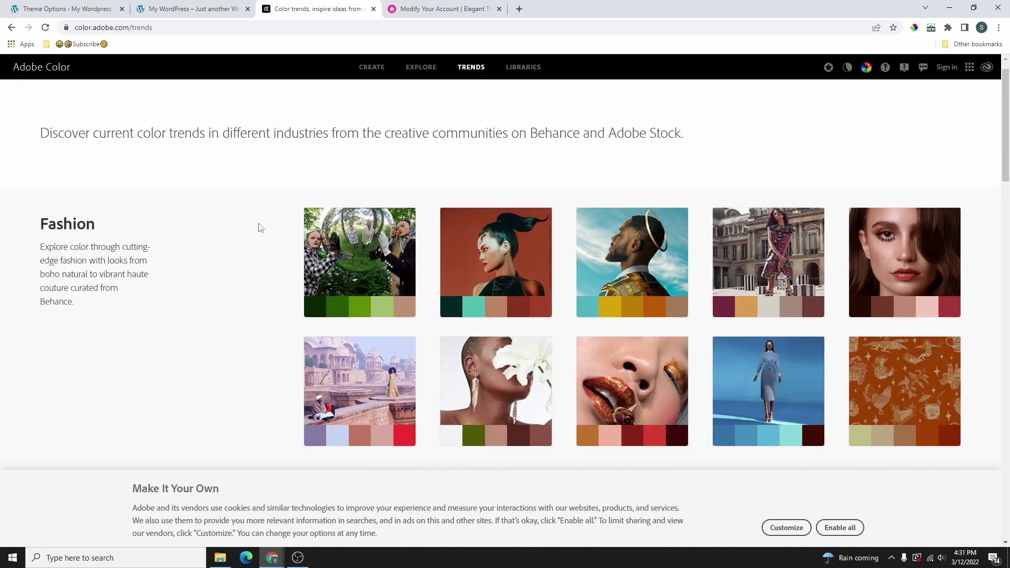
pyautogui.scroll(-2, 185, 251)
pyautogui.scroll(1, 147, 250)
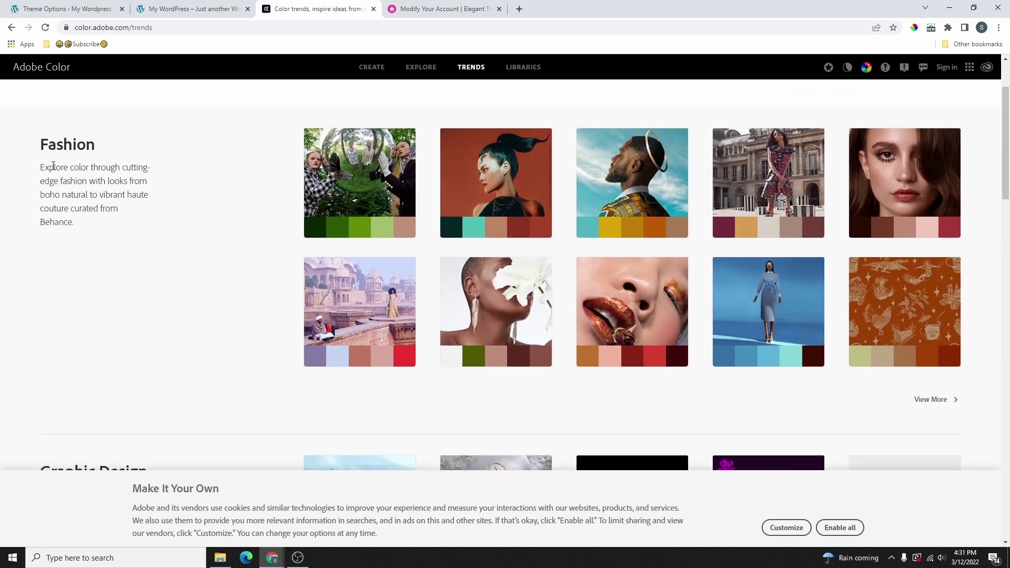
pyautogui.moveTo(37, 149); pyautogui.dragTo(121, 149)
pyautogui.scroll(-8, 167, 191)
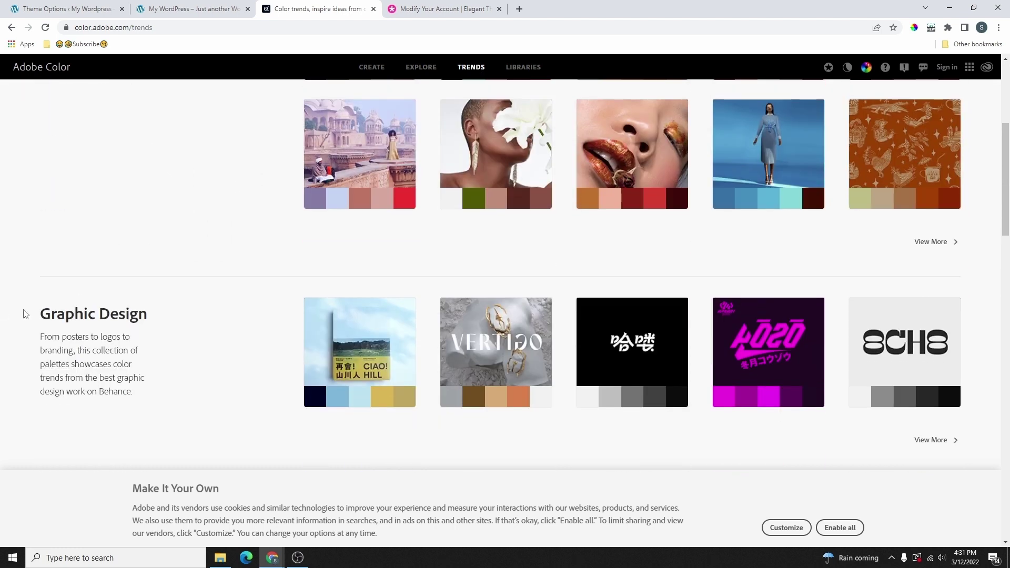
pyautogui.scroll(-3, 153, 271)
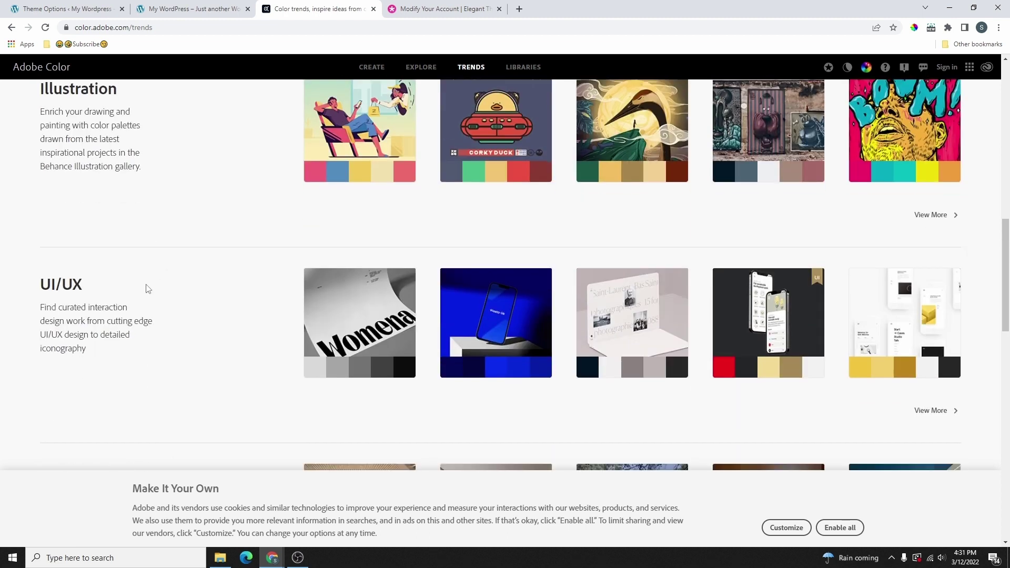
pyautogui.scroll(13, 740, 263)
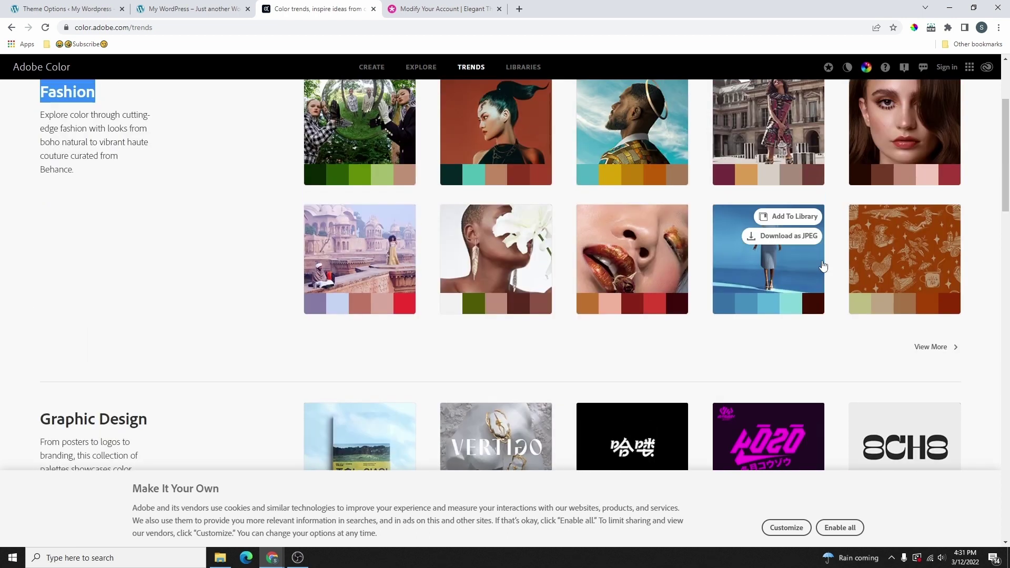
# Copy the green #4F5902 from a Fashion trend palette in Adobe Color and add it as a global color in Divi.
pyautogui.scroll(-2, 540, 267)
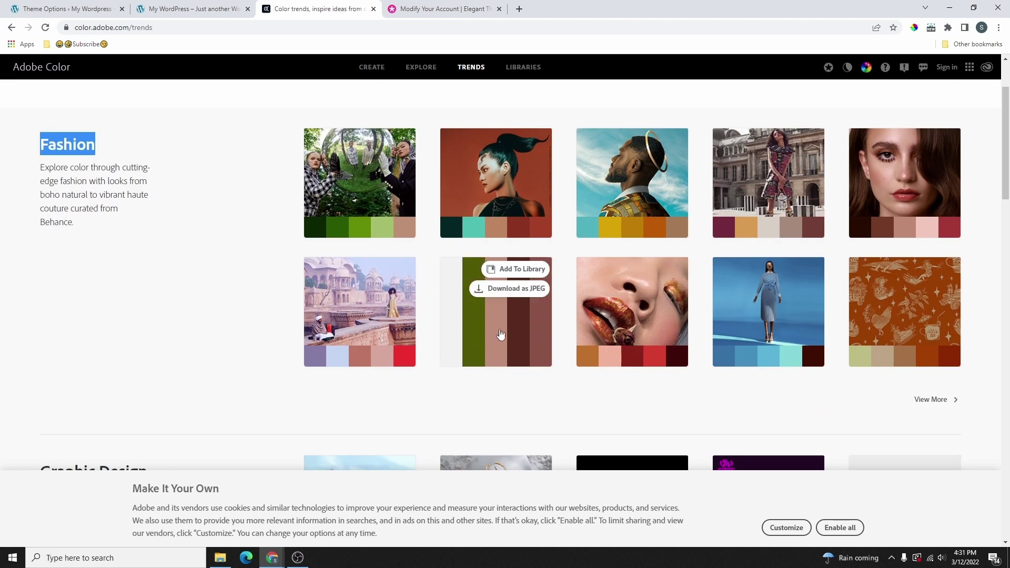
pyautogui.click(499, 334)
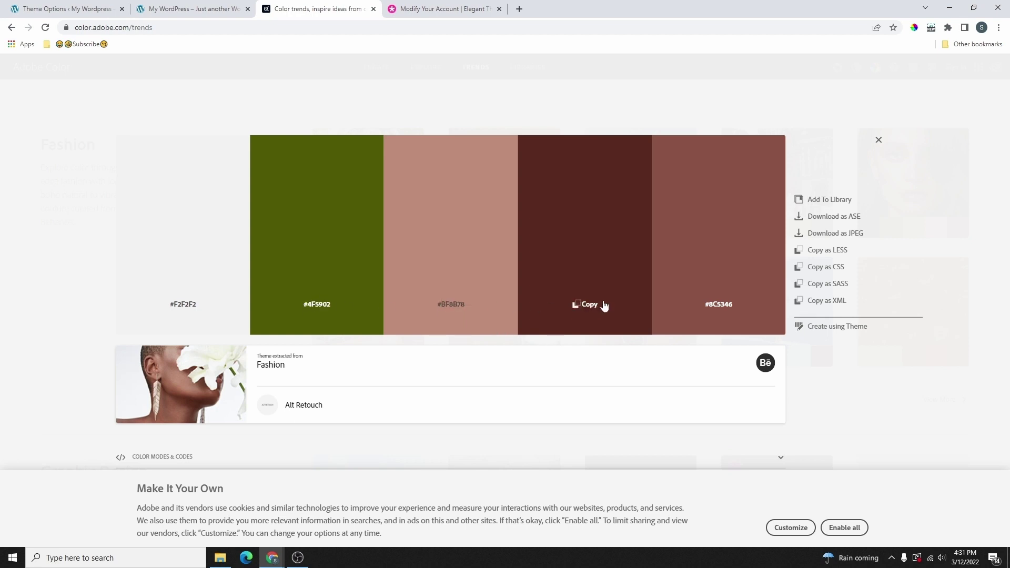
pyautogui.click(319, 308)
pyautogui.click(191, 8)
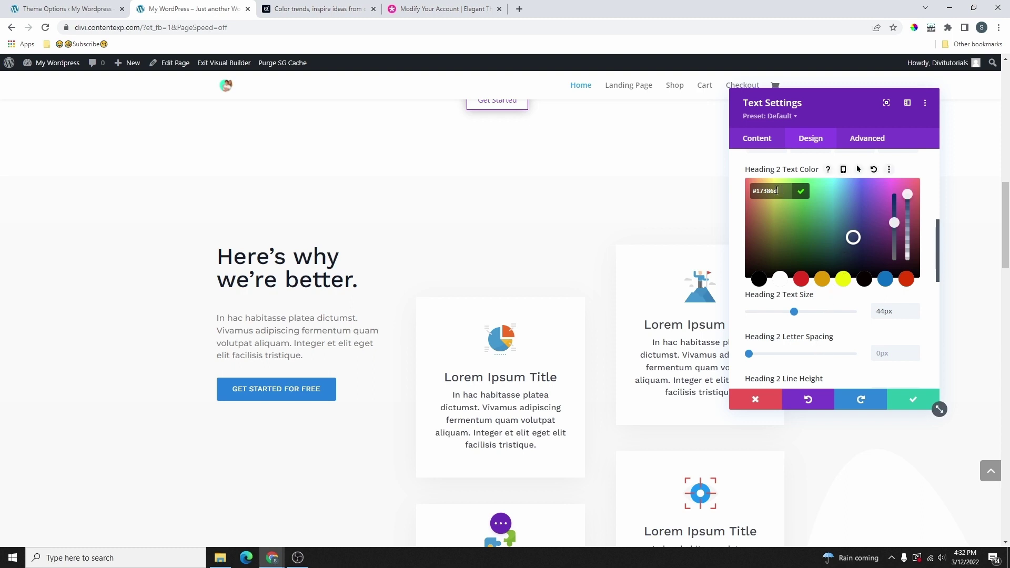
pyautogui.rightClick(754, 188)
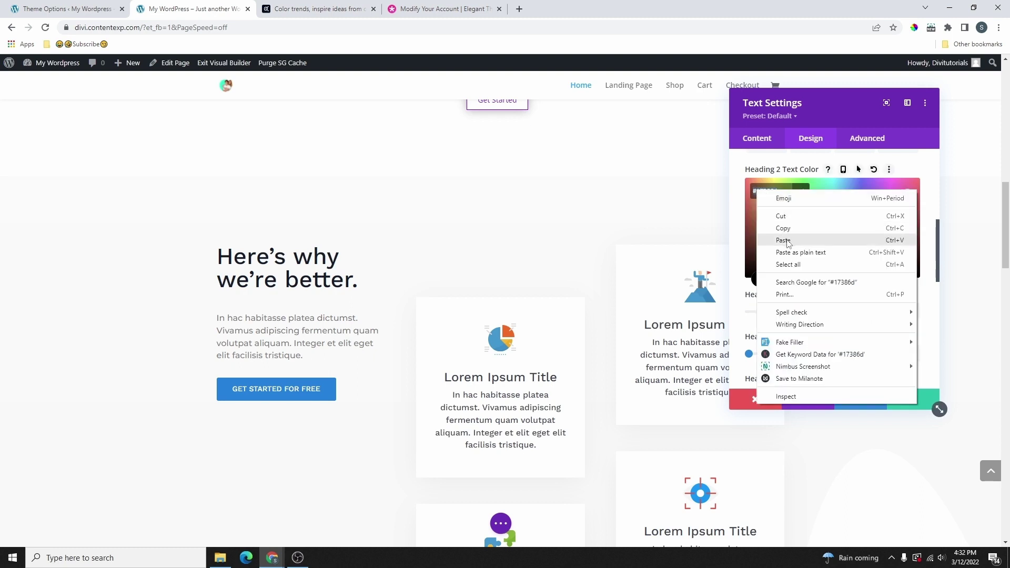
pyautogui.click(788, 241)
pyautogui.click(800, 192)
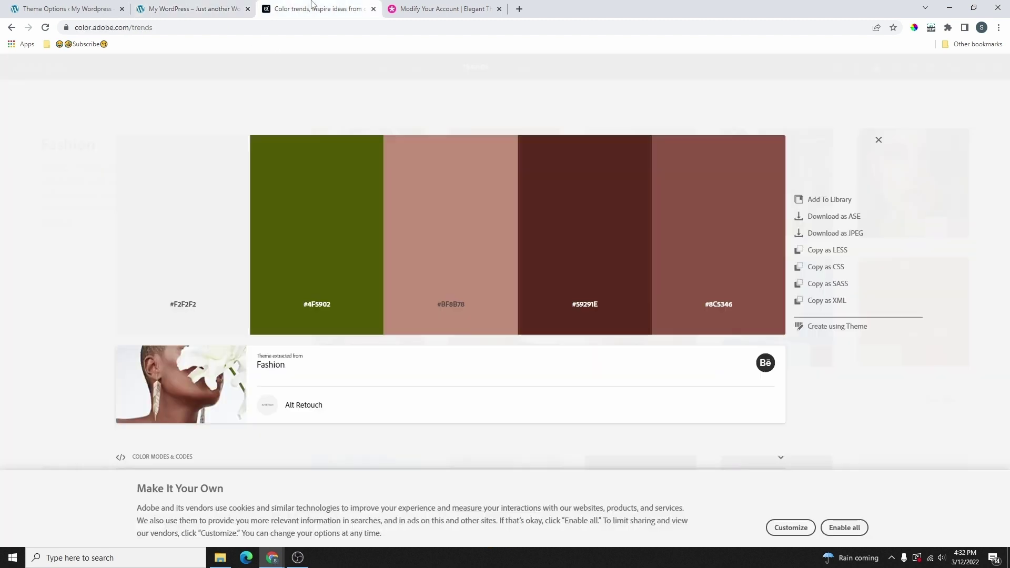
# Copy #BF8B78 from the same Fashion palette and add it to the global colors of the Heading 2 text.
pyautogui.click(314, 8)
pyautogui.click(461, 306)
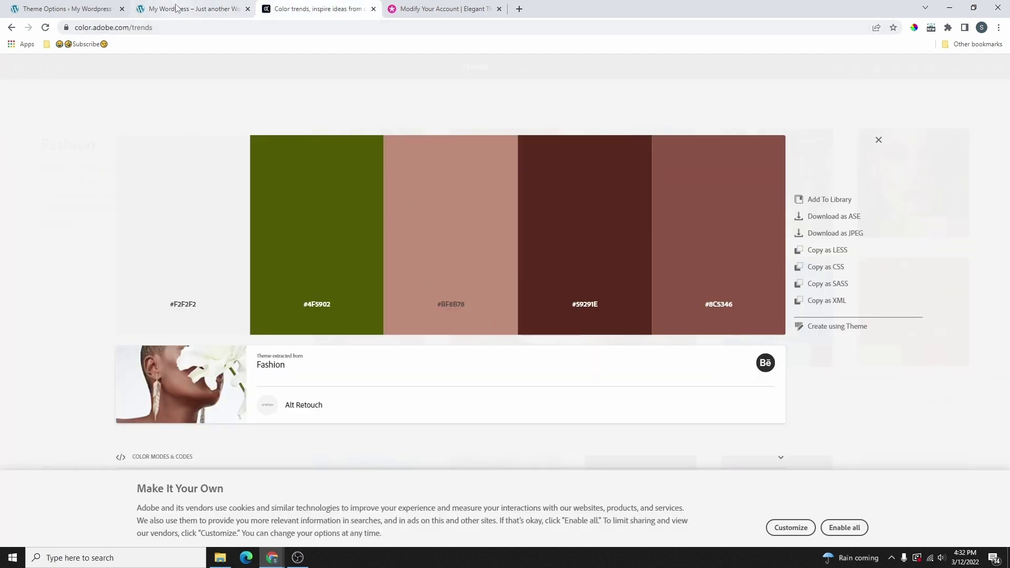
pyautogui.click(192, 8)
pyautogui.click(841, 205)
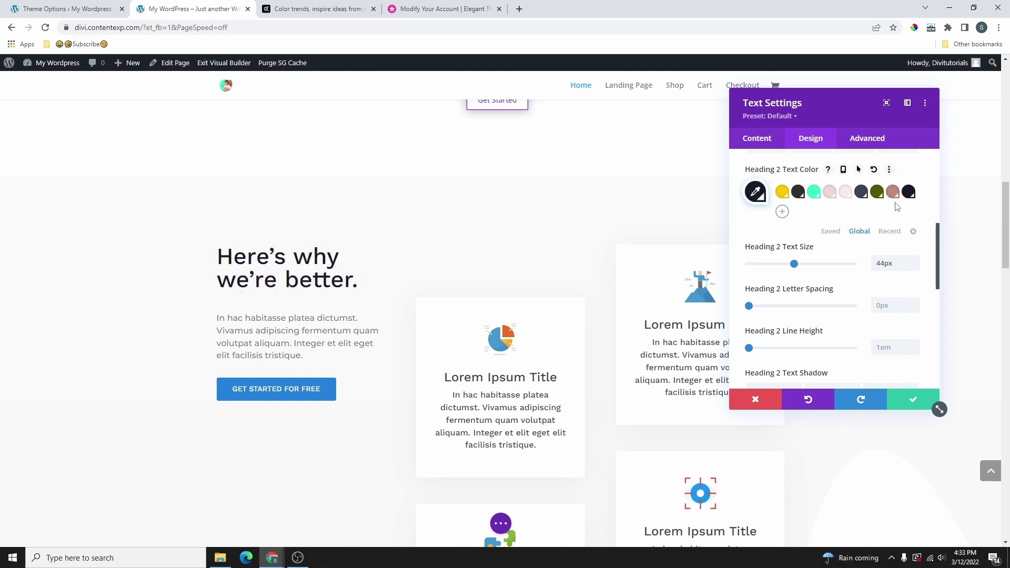
# Replace the heading's dark blue global color with a pasted dark brown and confirm the change for the entire site.
pyautogui.click(755, 192)
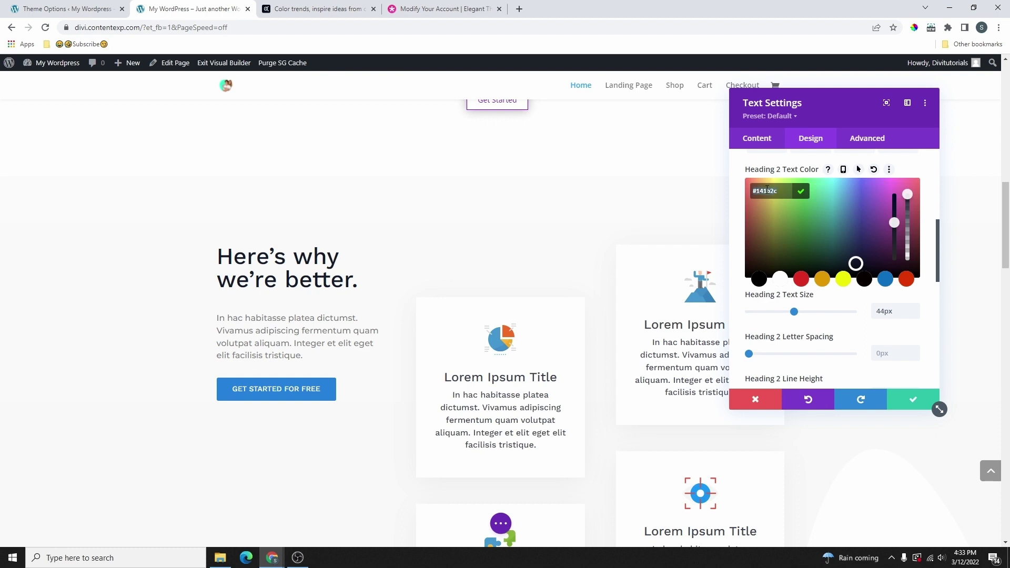
pyautogui.rightClick(766, 190)
pyautogui.click(778, 265)
pyautogui.click(801, 193)
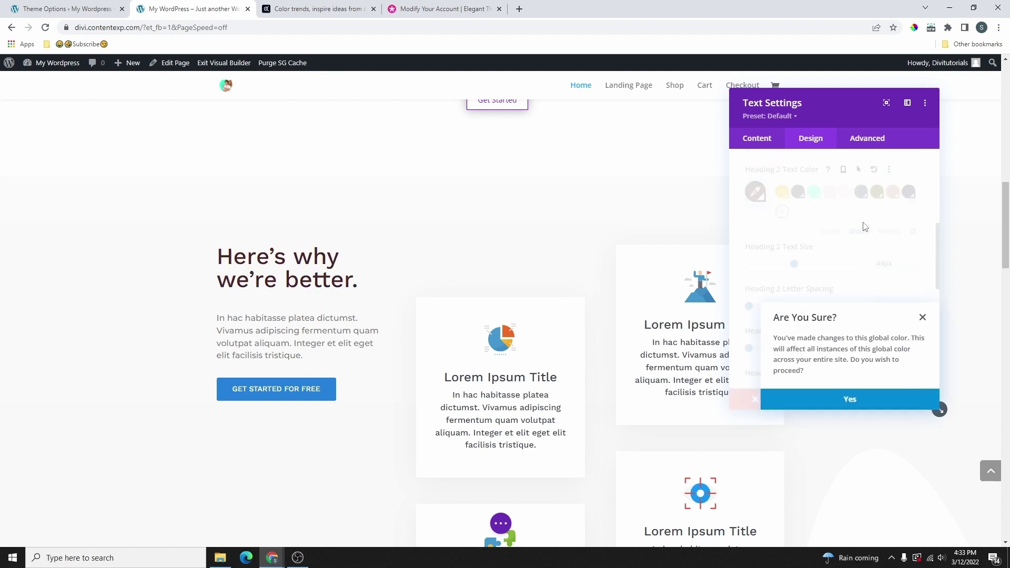
pyautogui.click(858, 401)
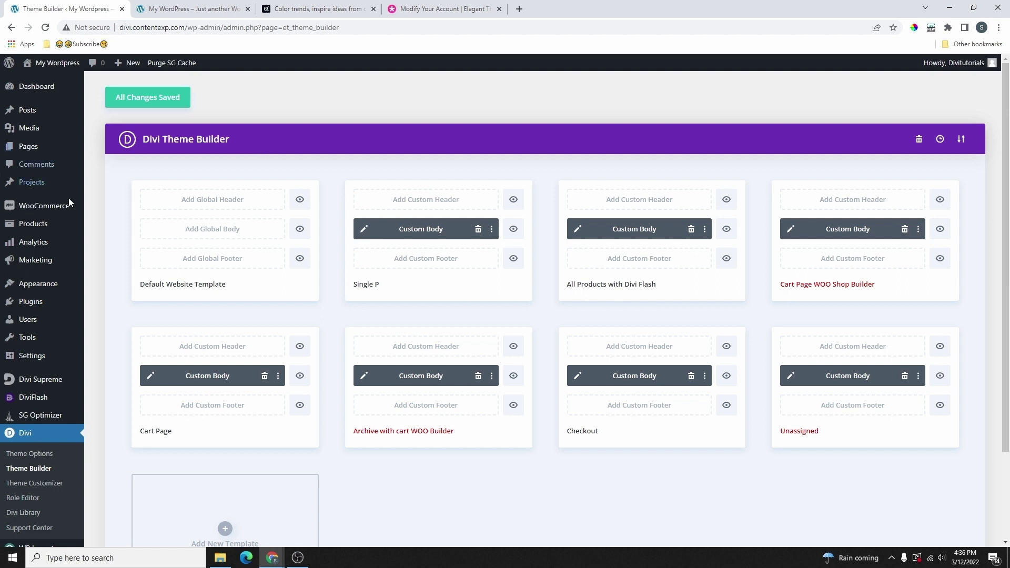
# Open the Typography options in the General Settings of the Divi Theme Customizer.
pyautogui.moveTo(43, 285)
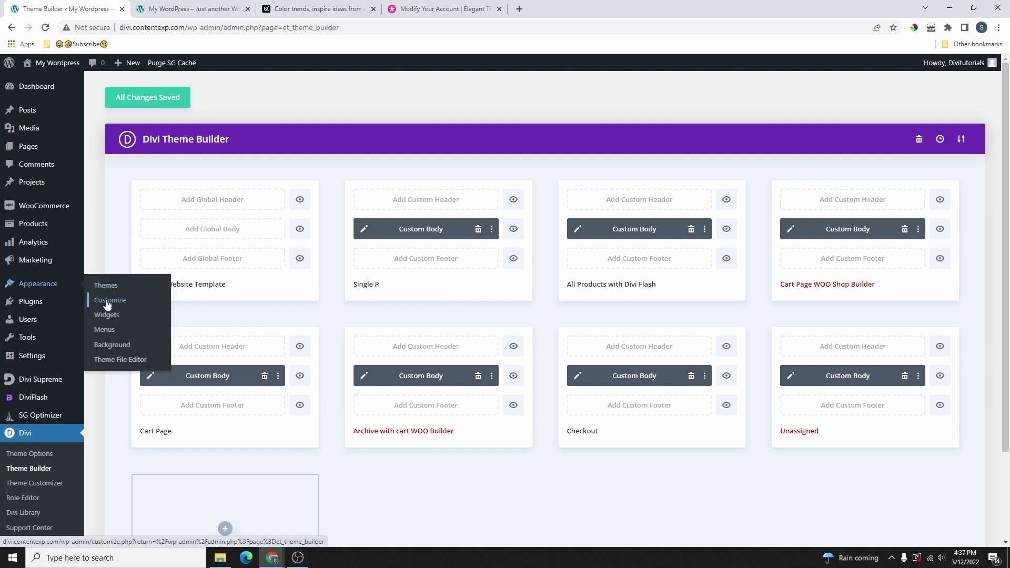
pyautogui.scroll(-1, 79, 358)
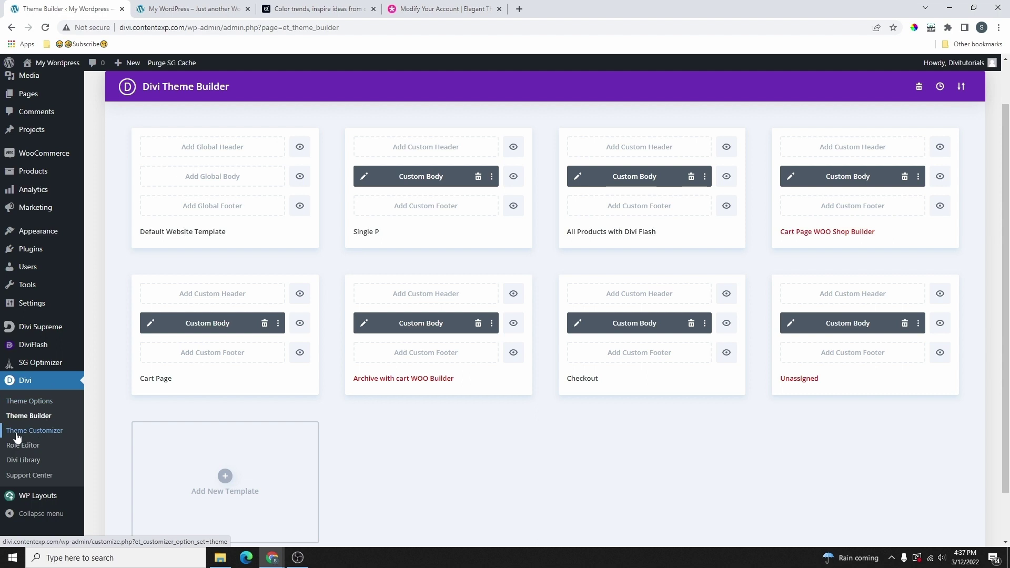
pyautogui.click(53, 435)
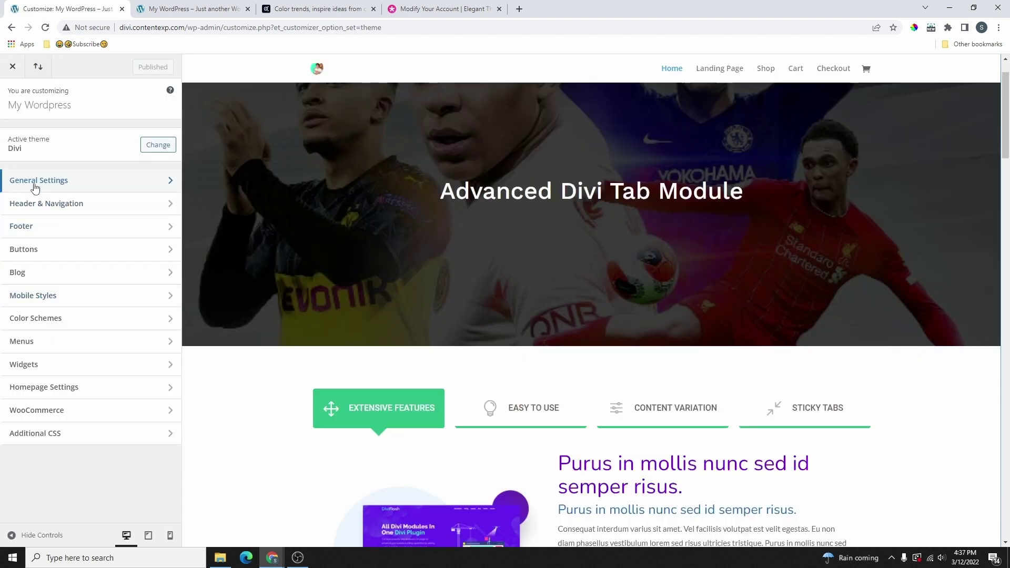
pyautogui.click(55, 186)
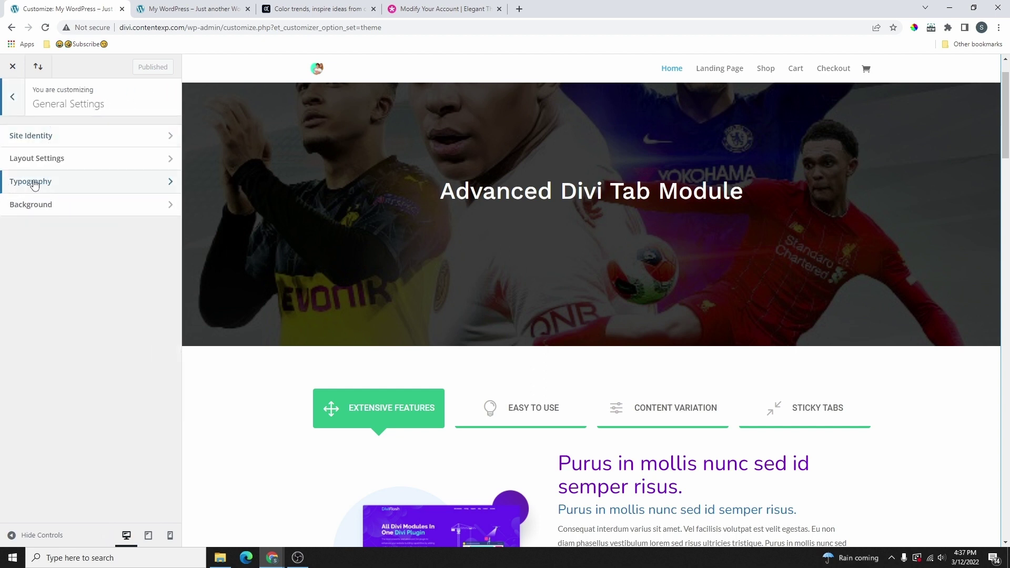
pyautogui.click(46, 187)
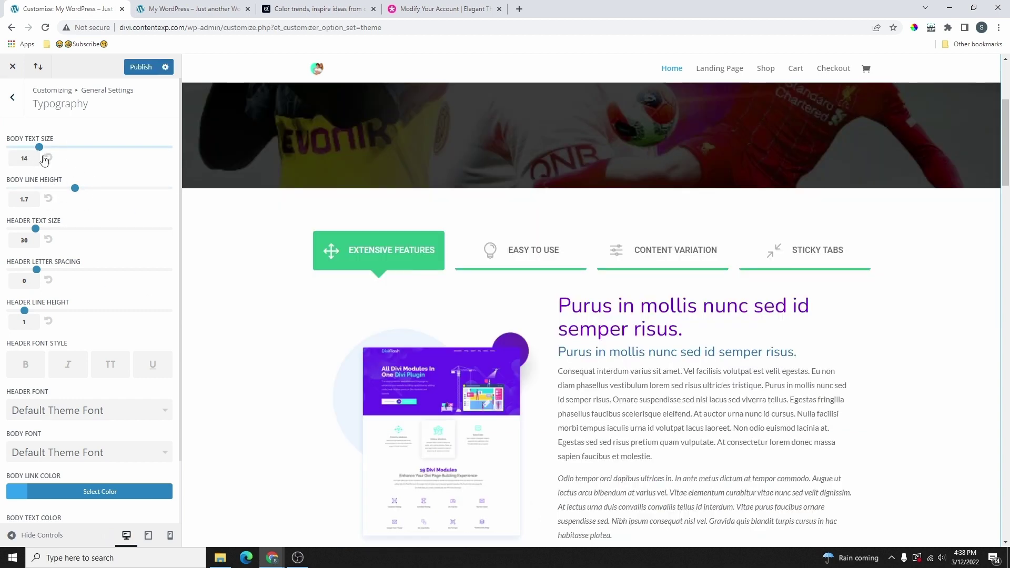
# Try a body text size of 20 and a header text size of 35, resetting each to its default.
pyautogui.scroll(-4, 523, 284)
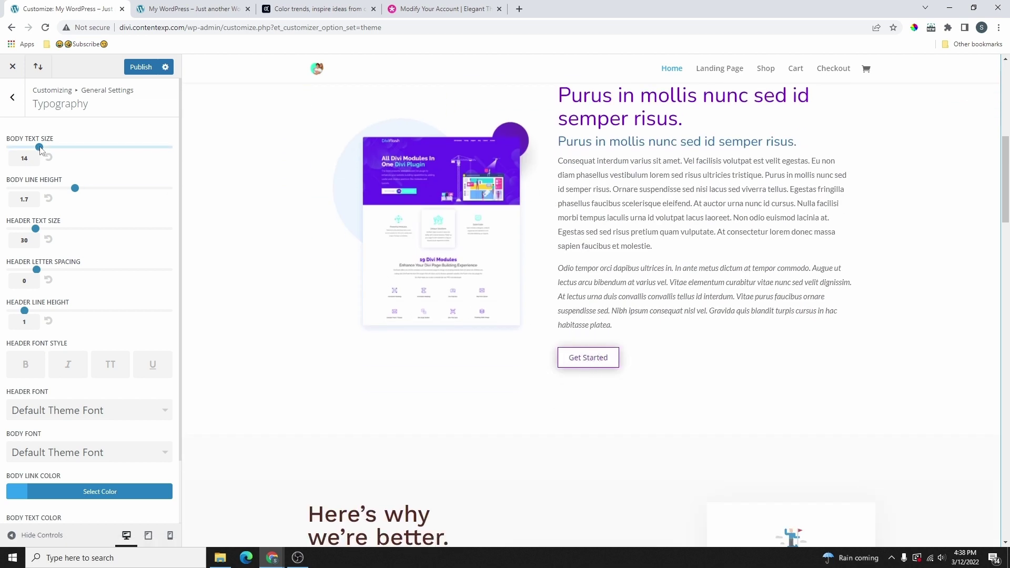
pyautogui.moveTo(40, 150); pyautogui.dragTo(83, 148)
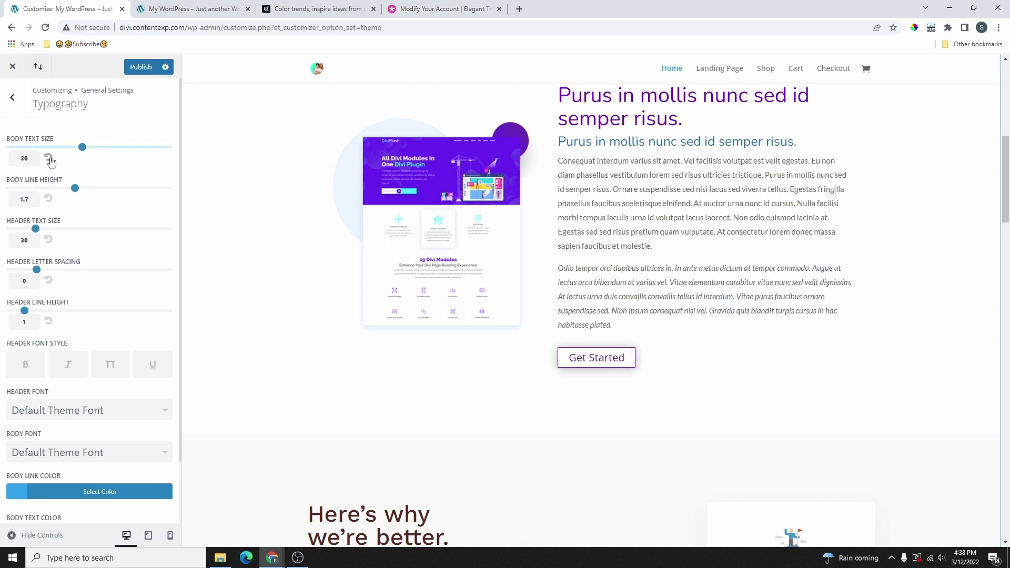
pyautogui.click(49, 159)
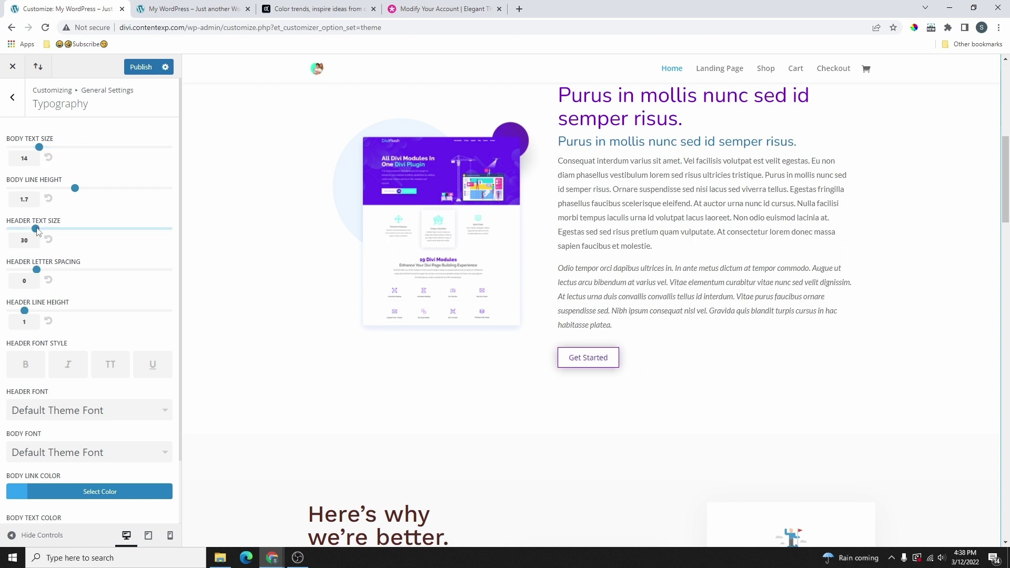
pyautogui.moveTo(37, 231); pyautogui.dragTo(51, 246)
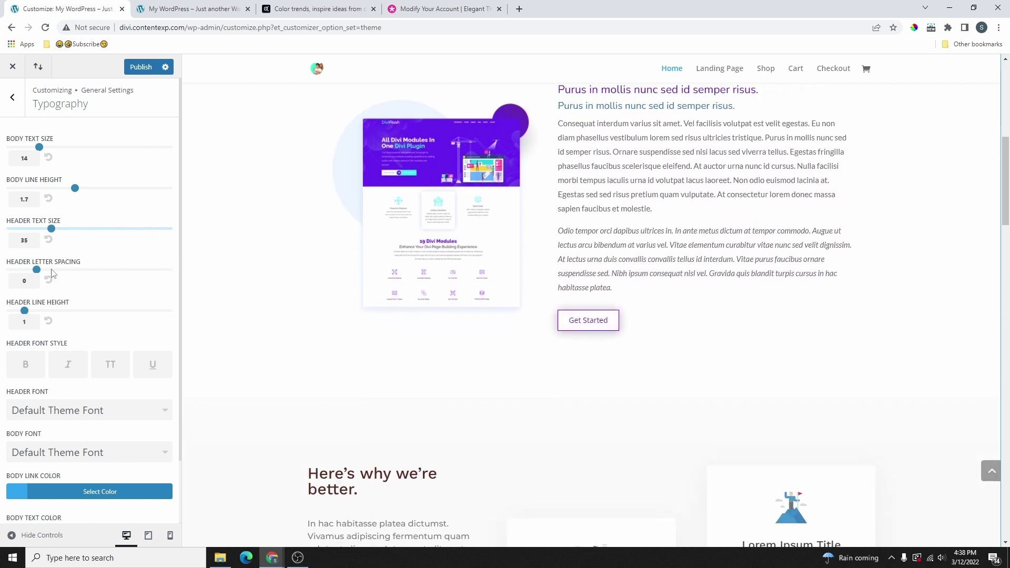
pyautogui.click(48, 241)
# Try the bold header font style, turn it off again, and try the all-caps header style.
pyautogui.scroll(-1, 49, 246)
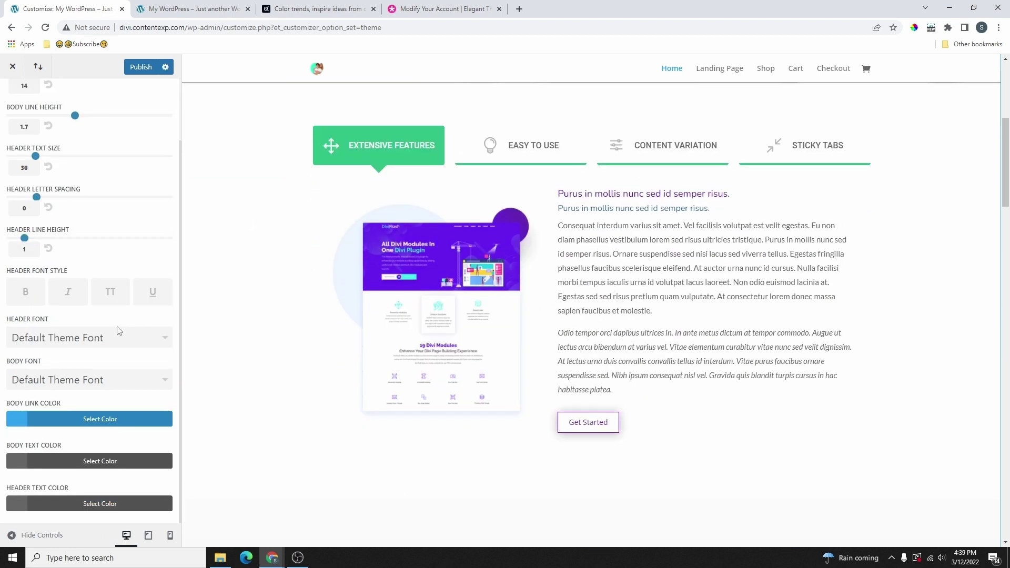
pyautogui.click(28, 300)
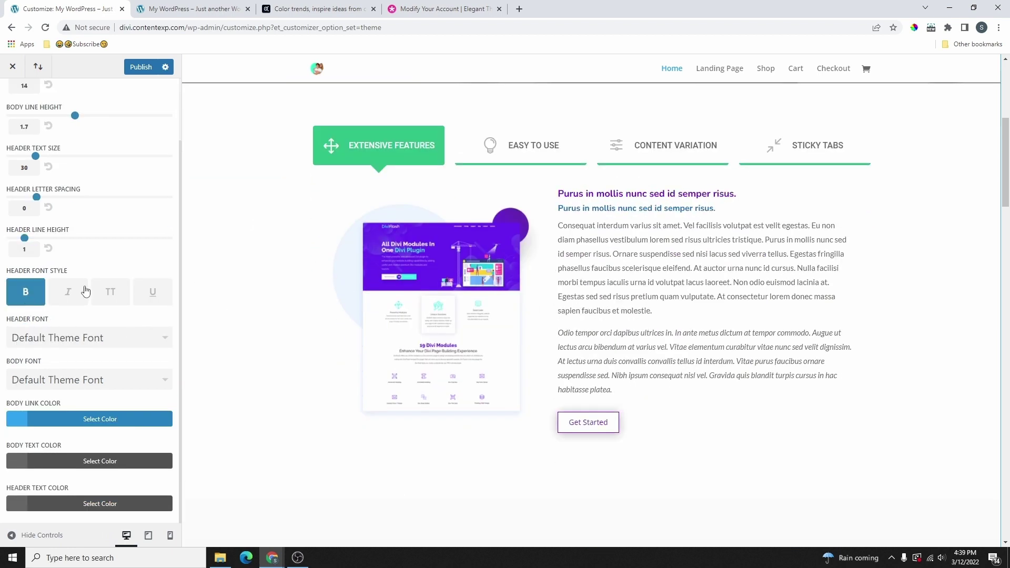
pyautogui.click(27, 298)
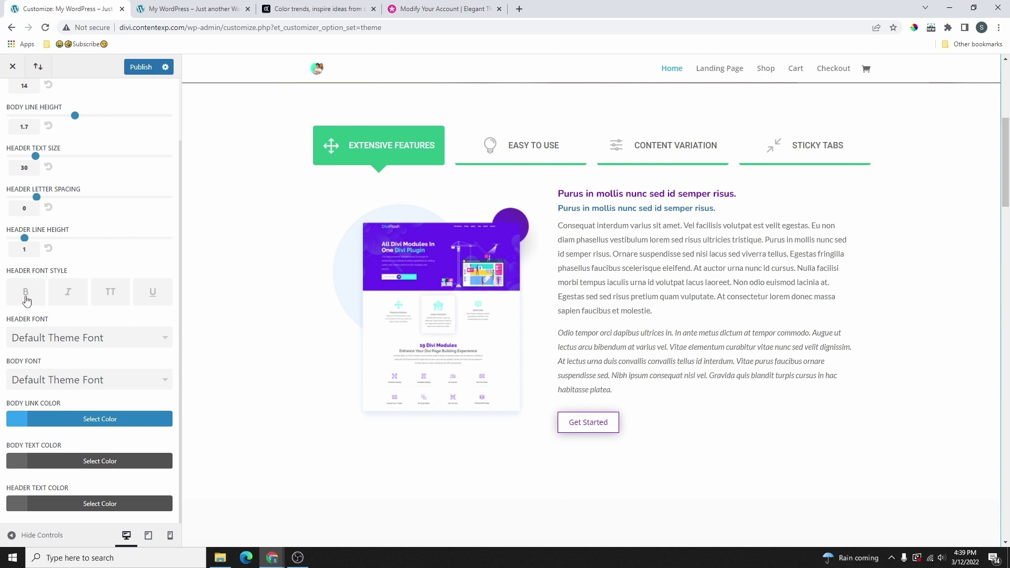
pyautogui.click(112, 296)
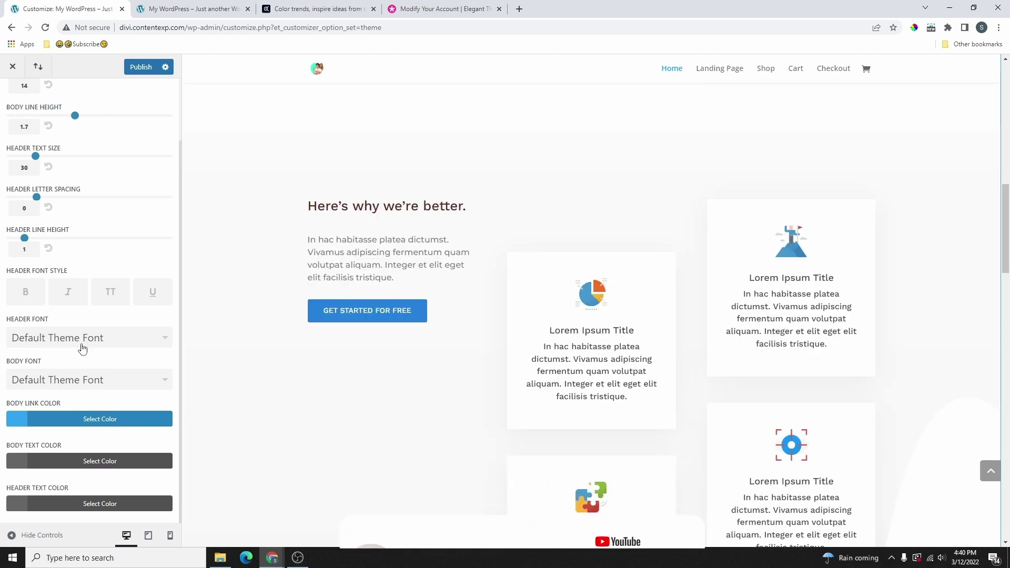
# Set the header font to Poppins and publish the Theme Customizer changes, leaving the customizer.
pyautogui.click(83, 340)
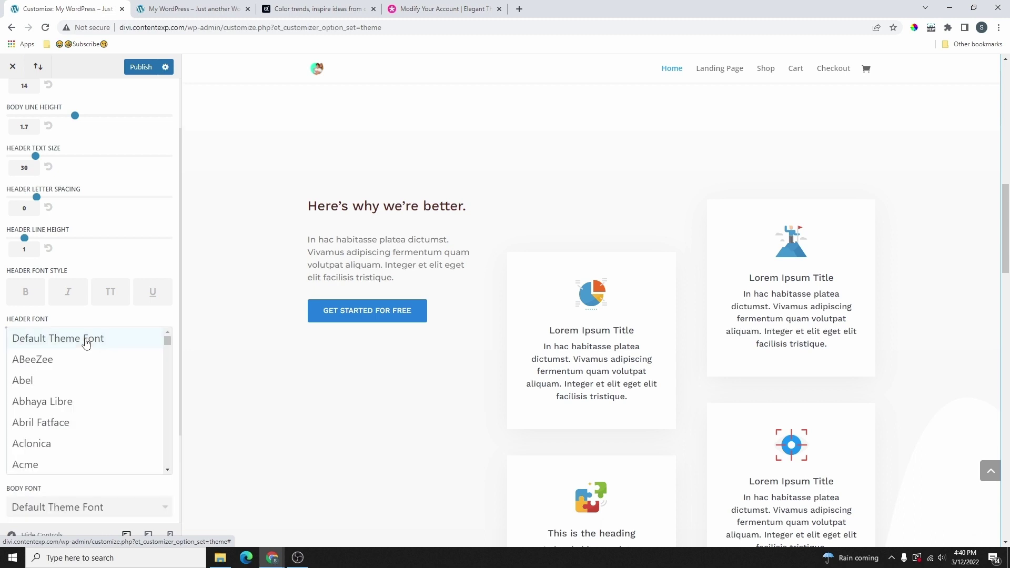
pyautogui.scroll(-4, 109, 376)
pyautogui.scroll(-3, 140, 365)
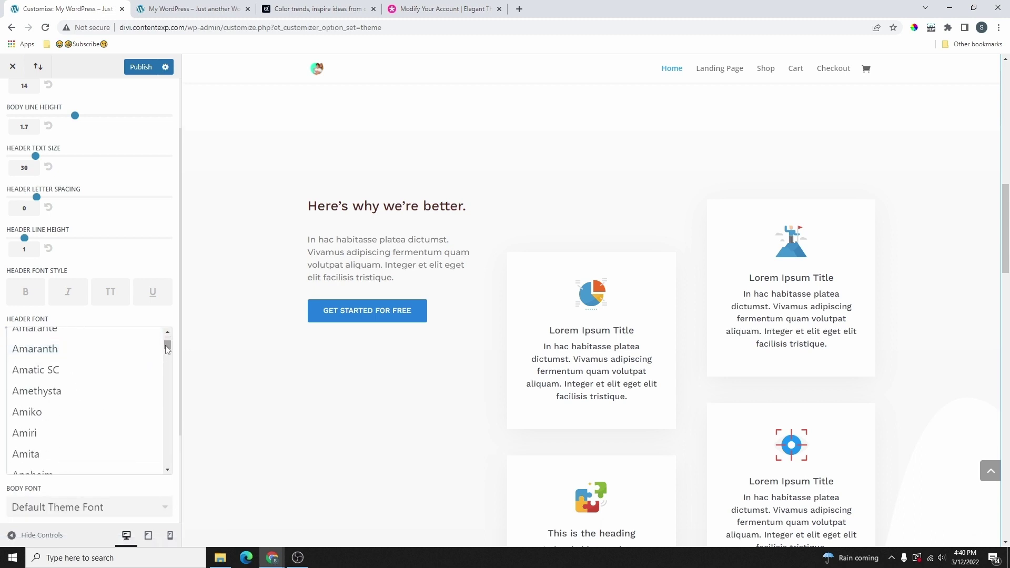
pyautogui.moveTo(166, 345)
pyautogui.mouseDown()
pyautogui.moveTo(169, 434)
pyautogui.moveTo(171, 332)
pyautogui.mouseUp()
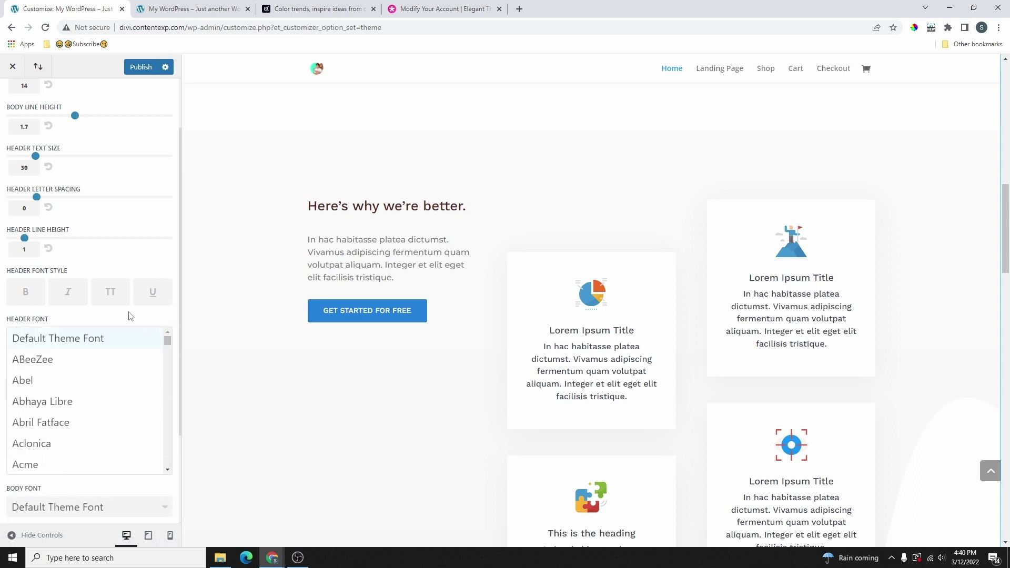
pyautogui.click(87, 337)
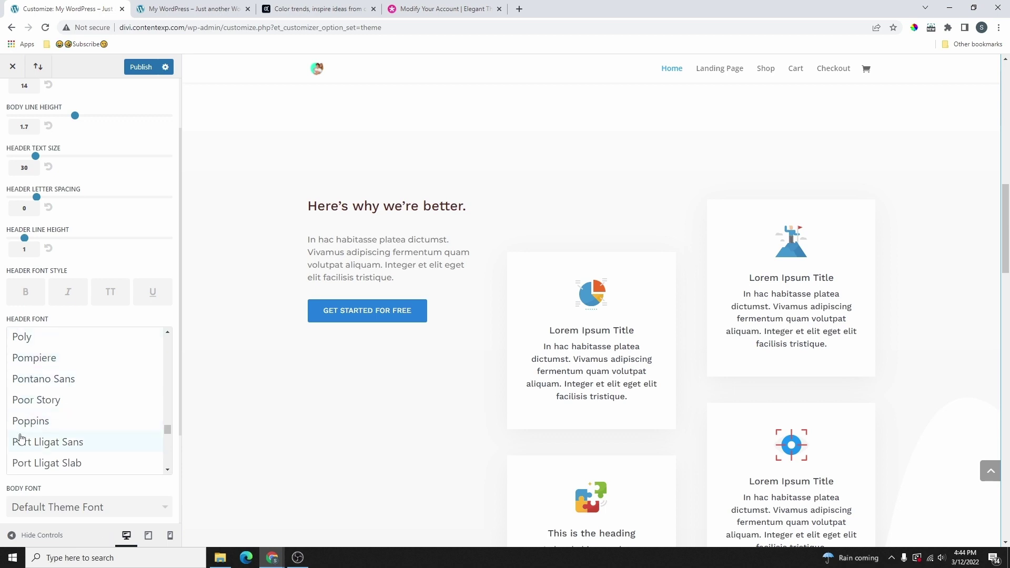
pyautogui.click(31, 421)
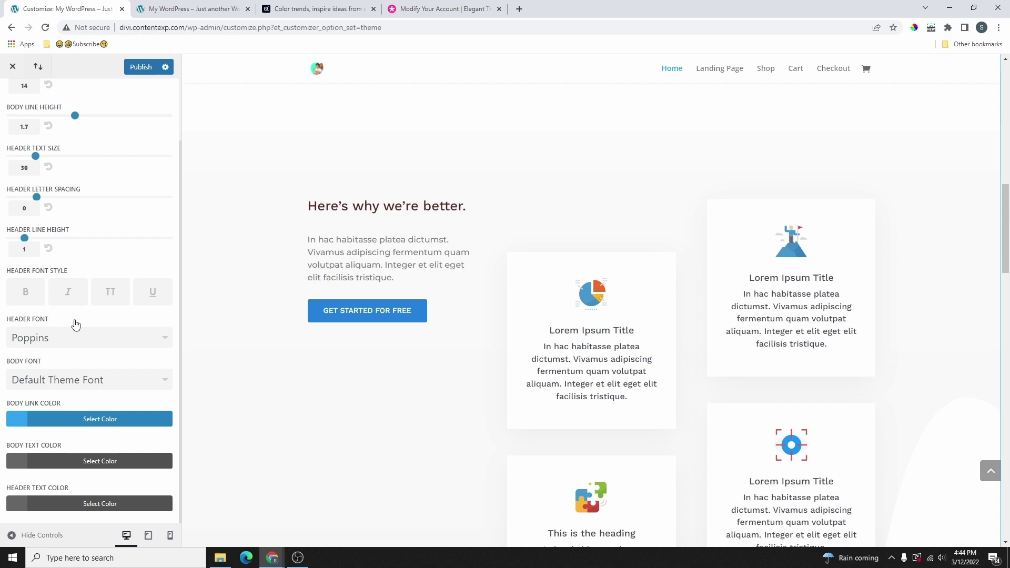
pyautogui.click(141, 68)
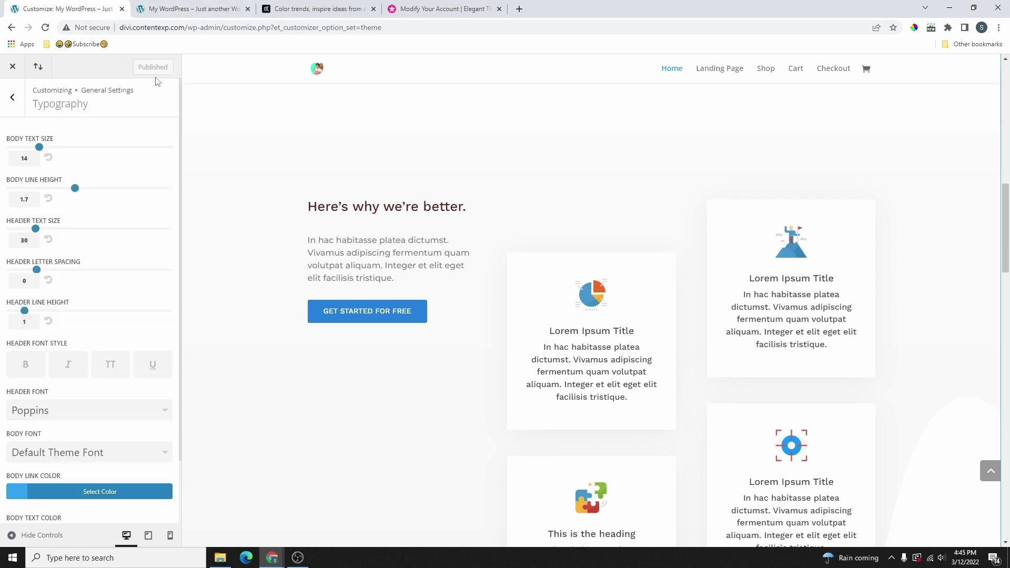
pyautogui.click(13, 67)
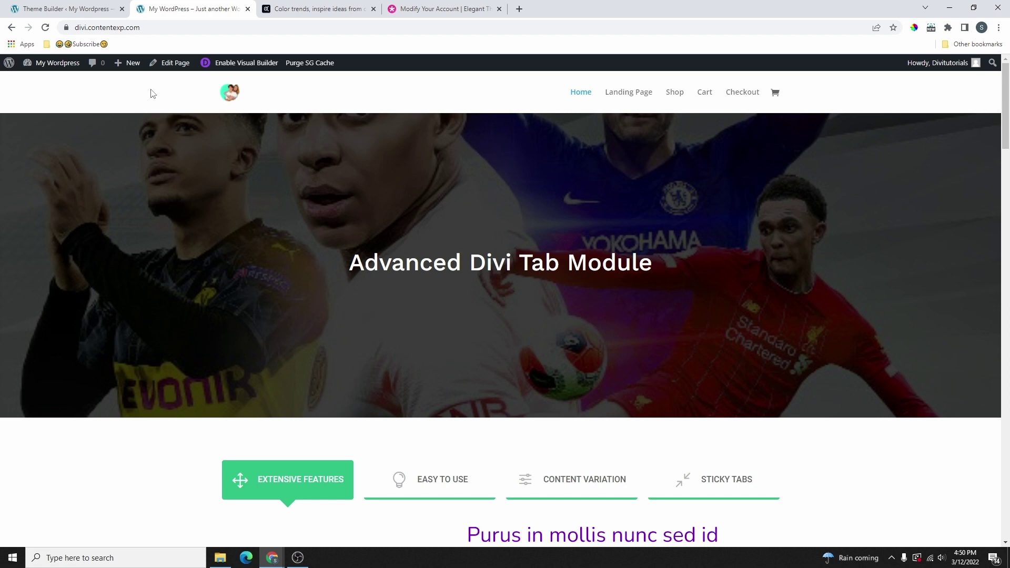
# Create and publish a new page titled "Sample Page" and start editing it with the Divi Builder.
pyautogui.moveTo(127, 67)
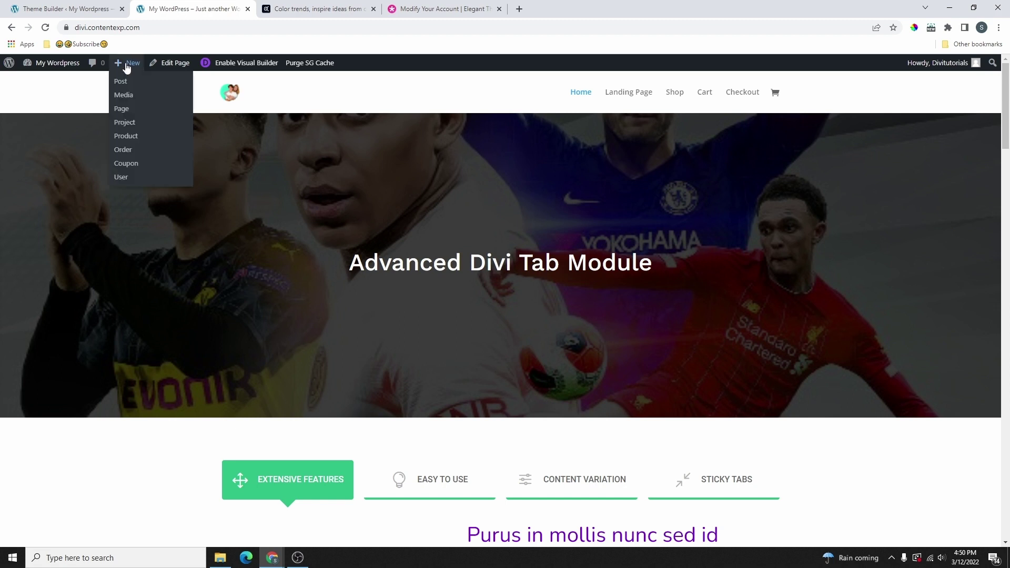
pyautogui.click(124, 110)
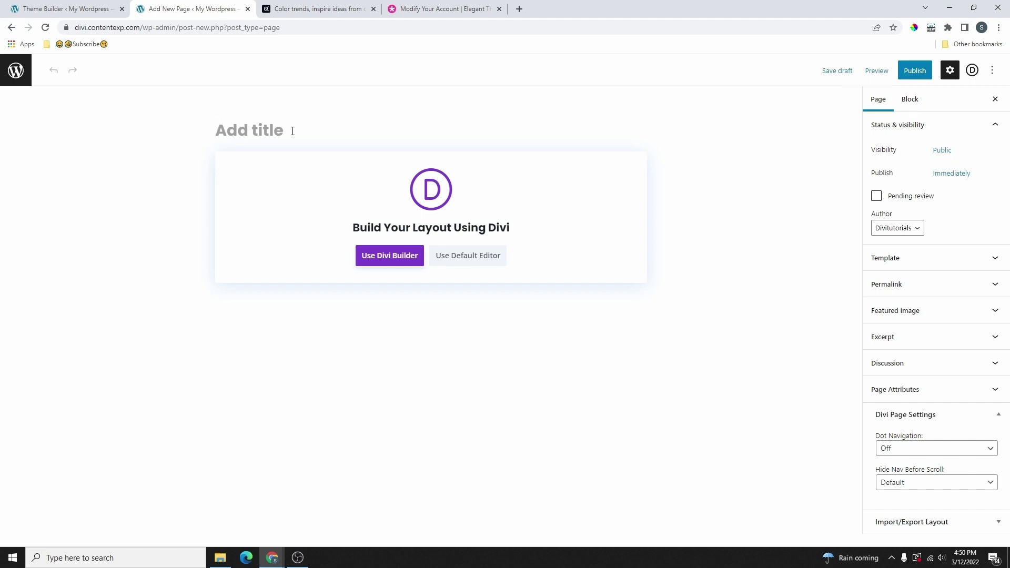
pyautogui.click(293, 131)
pyautogui.write('Sample Page')
pyautogui.click(915, 70)
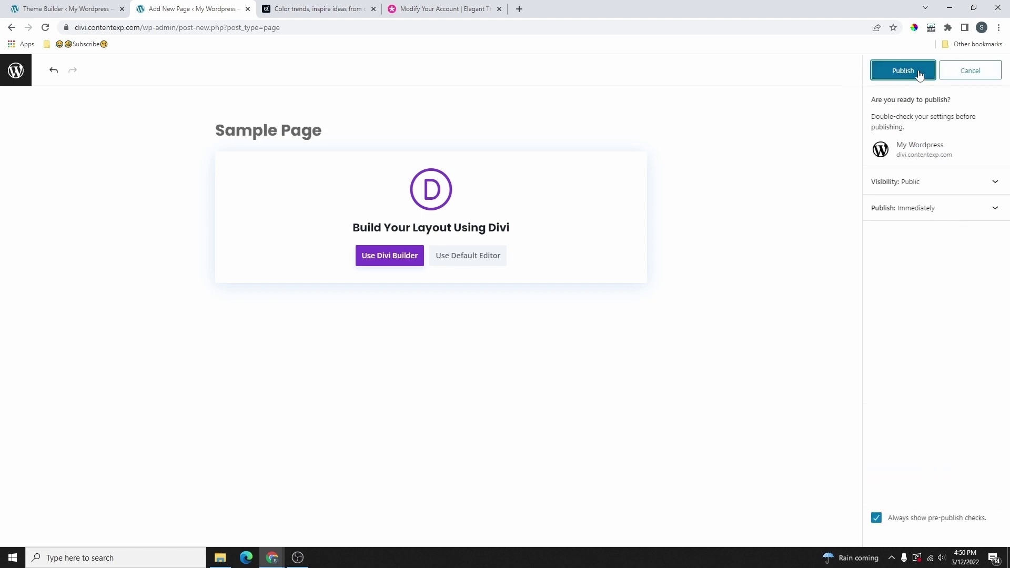
pyautogui.click(918, 70)
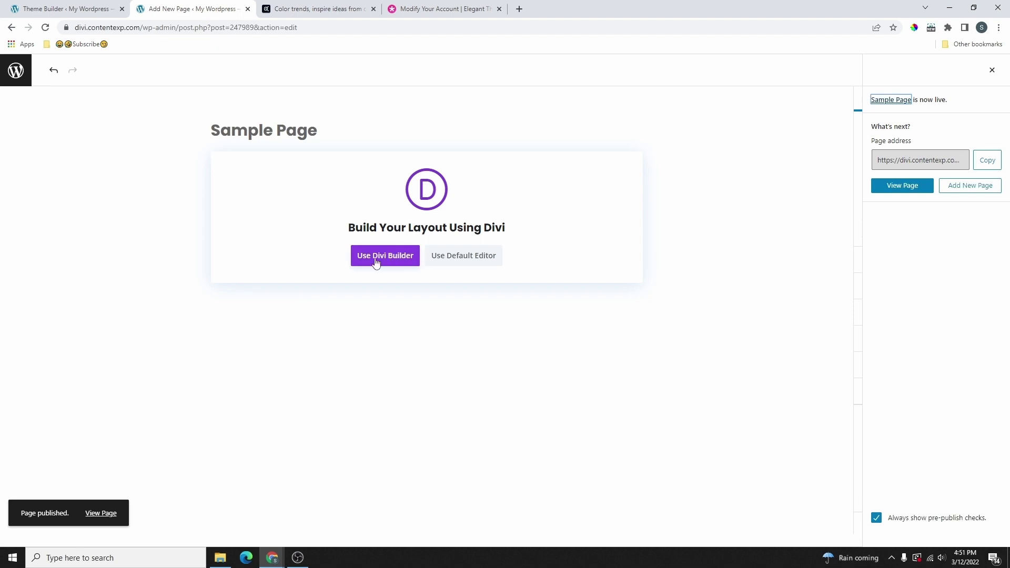
pyautogui.click(383, 260)
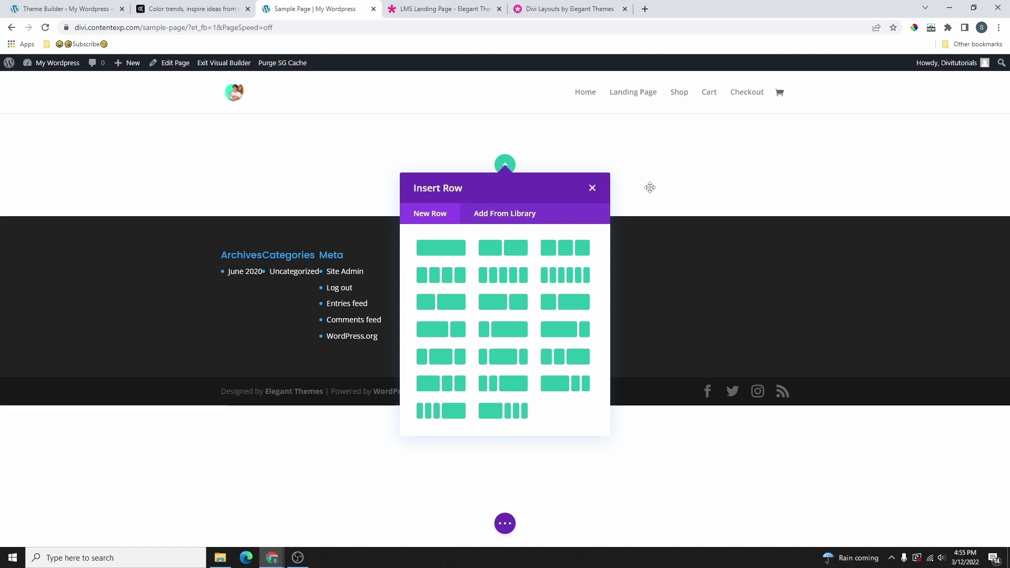
# Check the hero section of the LMS Landing Page demo as reference and insert a row with two equal columns on Sample Page.
pyautogui.click(445, 8)
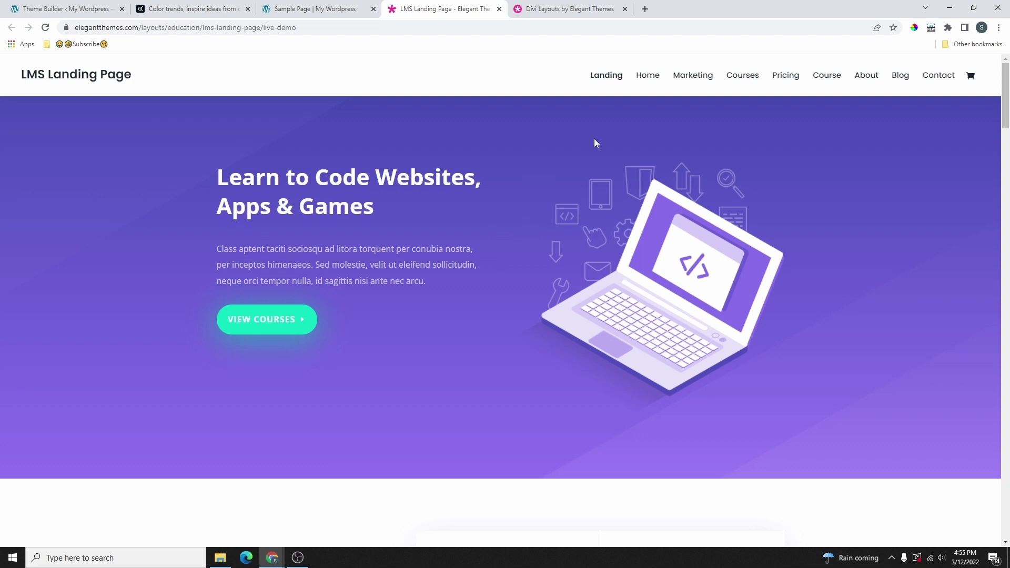
pyautogui.scroll(-3, 750, 188)
pyautogui.scroll(3, 747, 314)
pyautogui.moveTo(200, 133); pyautogui.dragTo(250, 348)
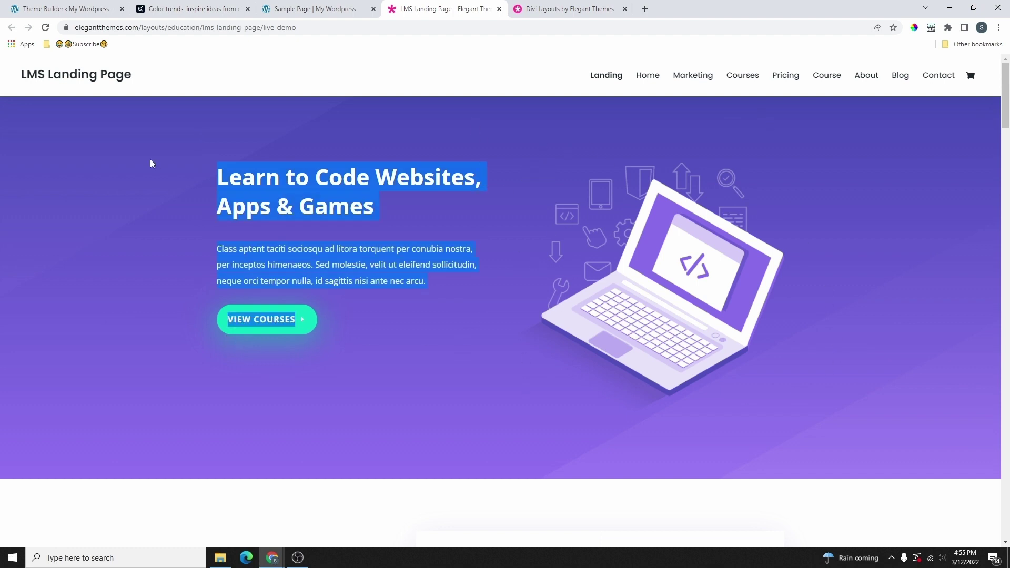
pyautogui.click(306, 9)
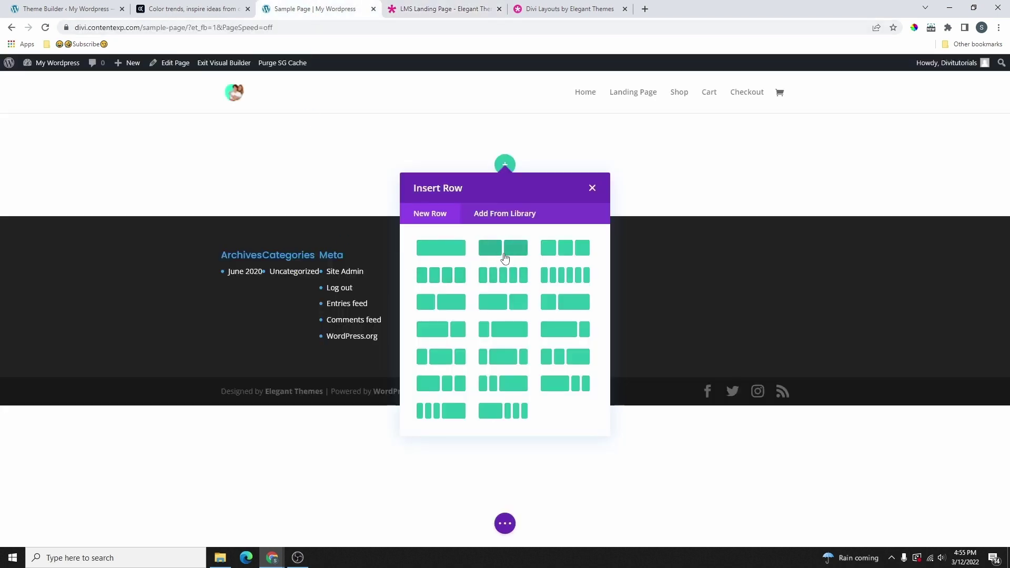
pyautogui.click(500, 251)
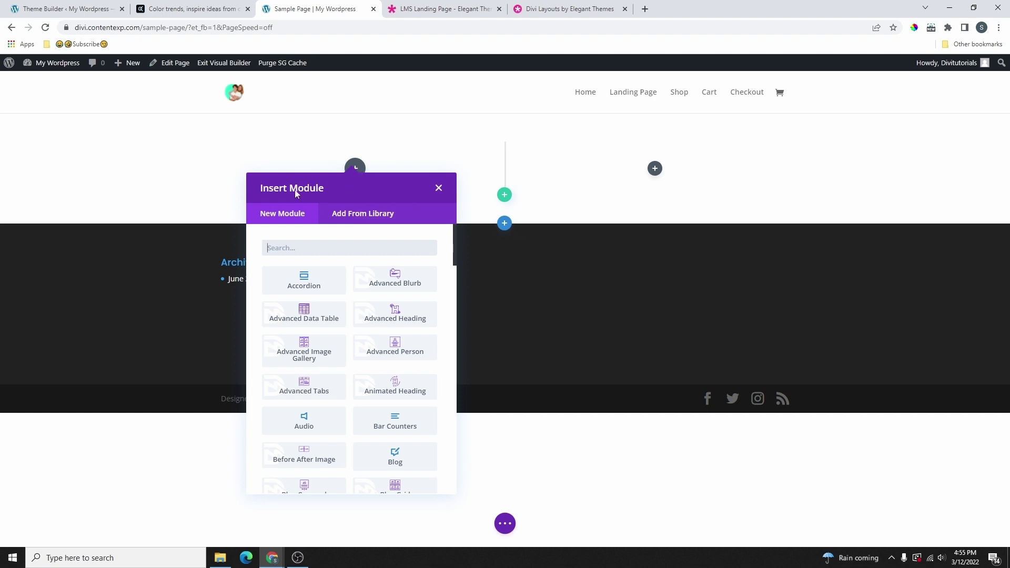
# Search the modules for "text" and insert a Text module in the first column of the row.
pyautogui.scroll(-10, 377, 329)
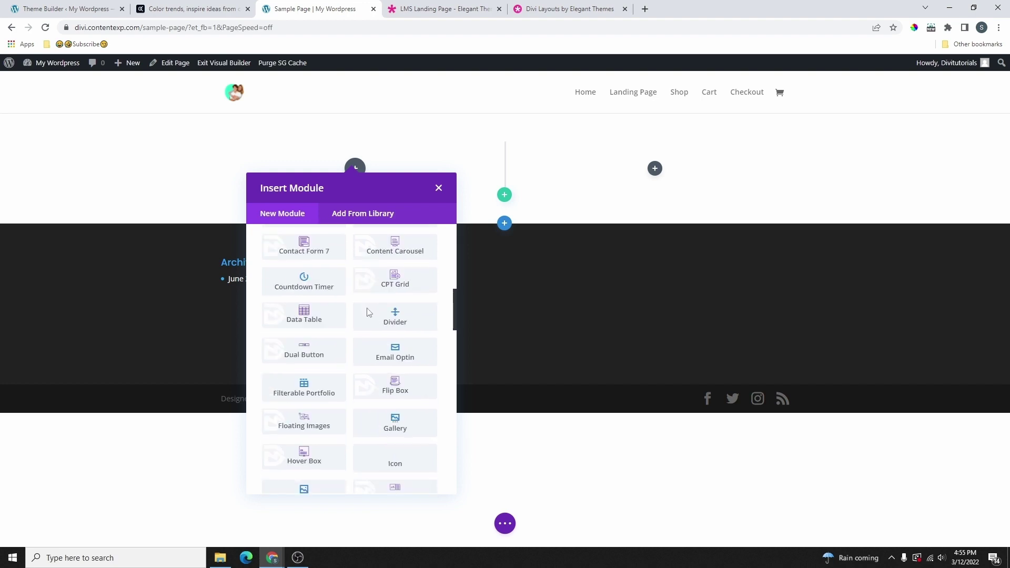
pyautogui.scroll(-10, 376, 328)
pyautogui.scroll(20, 374, 311)
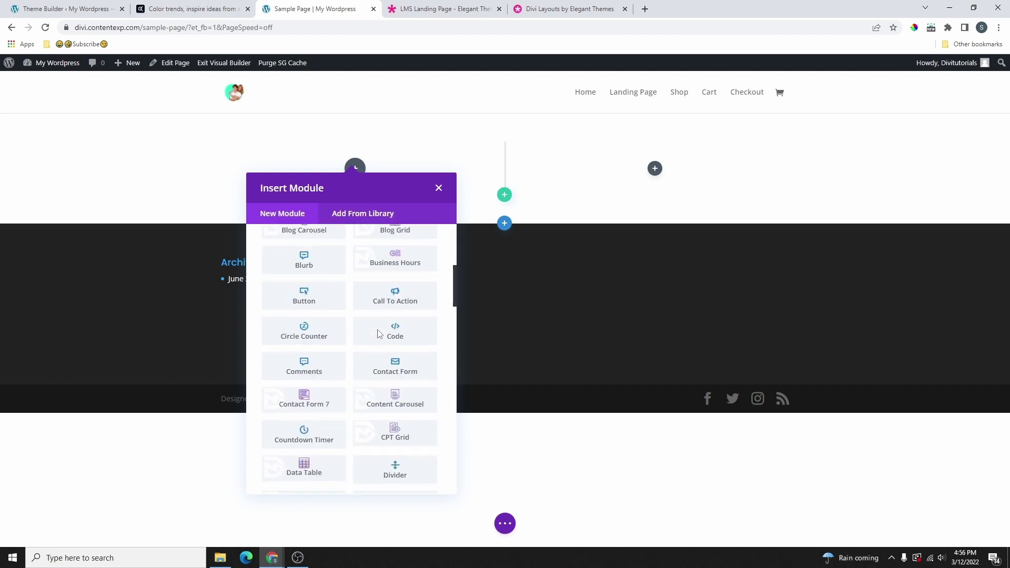
pyautogui.scroll(2, 372, 288)
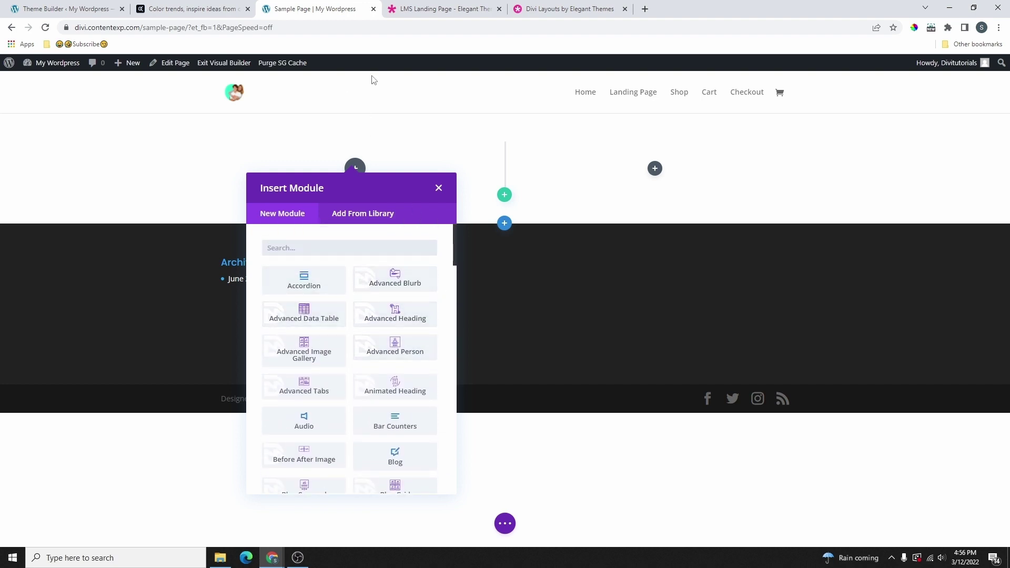
pyautogui.click(467, 10)
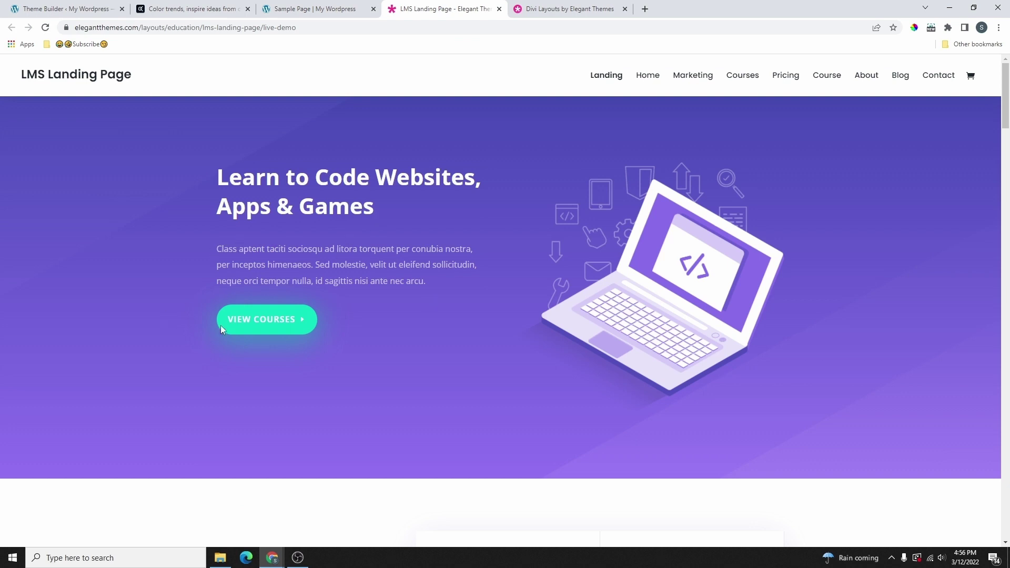
pyautogui.click(308, 9)
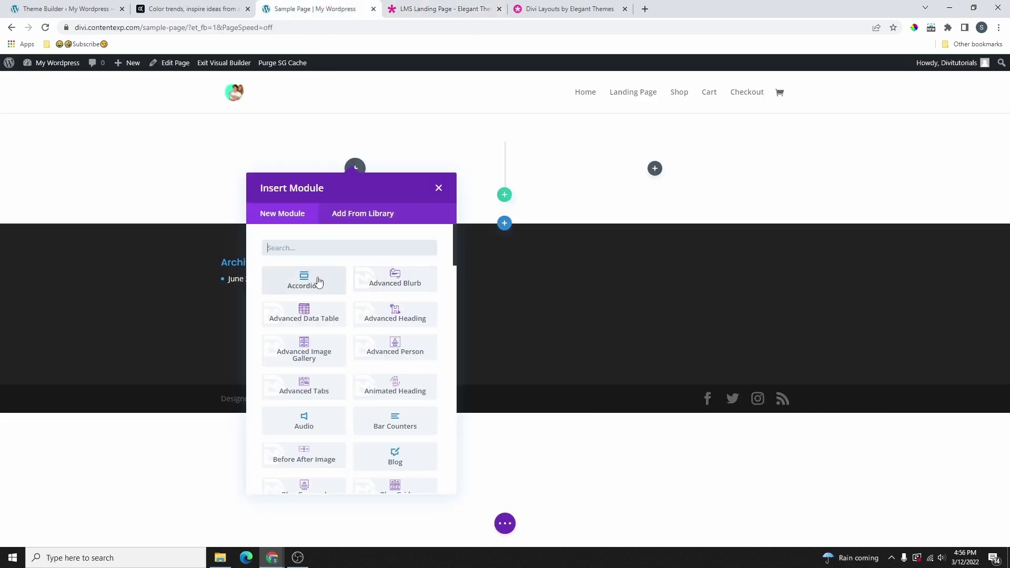
pyautogui.click(312, 249)
pyautogui.write('text')
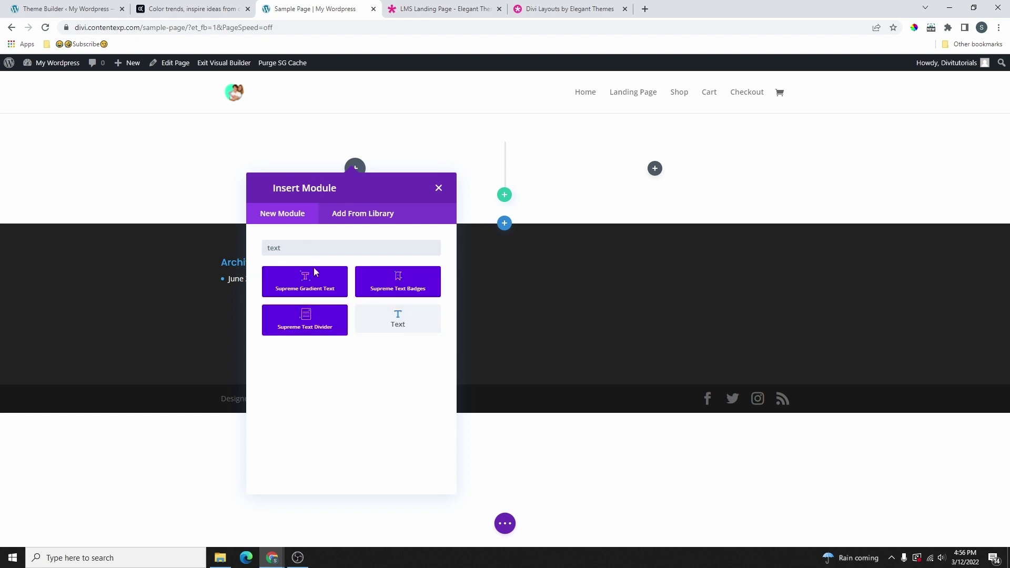
pyautogui.click(398, 322)
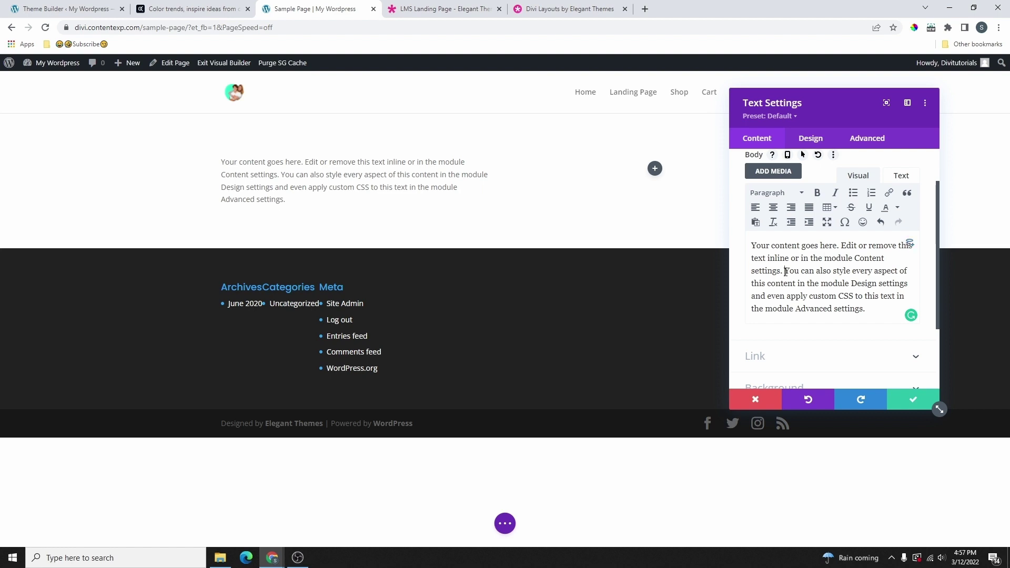
# Split the Text module's body before "You can also style" and format the first paragraph as Heading 1.
pyautogui.press('Return')
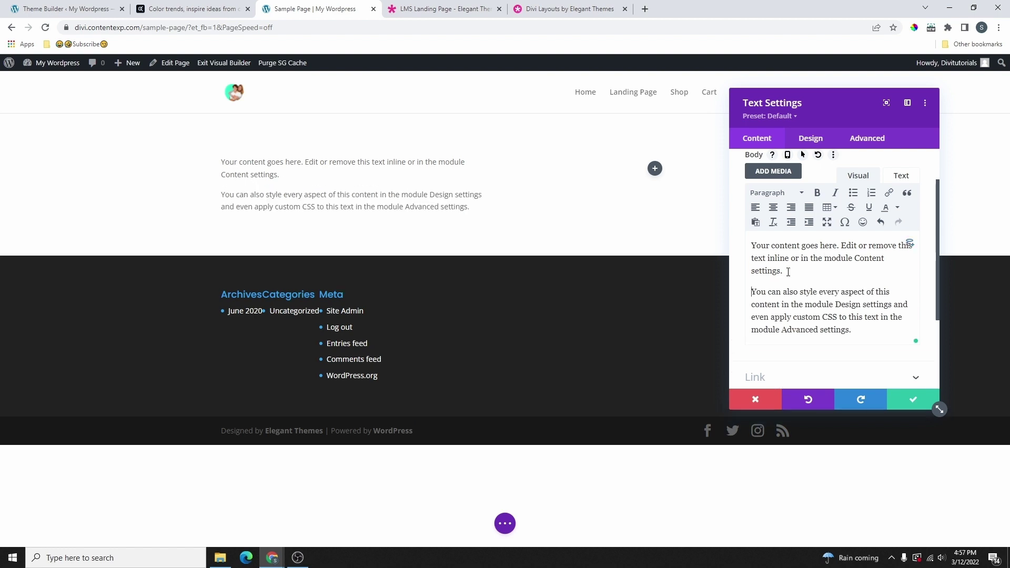
pyautogui.moveTo(789, 271); pyautogui.dragTo(750, 245)
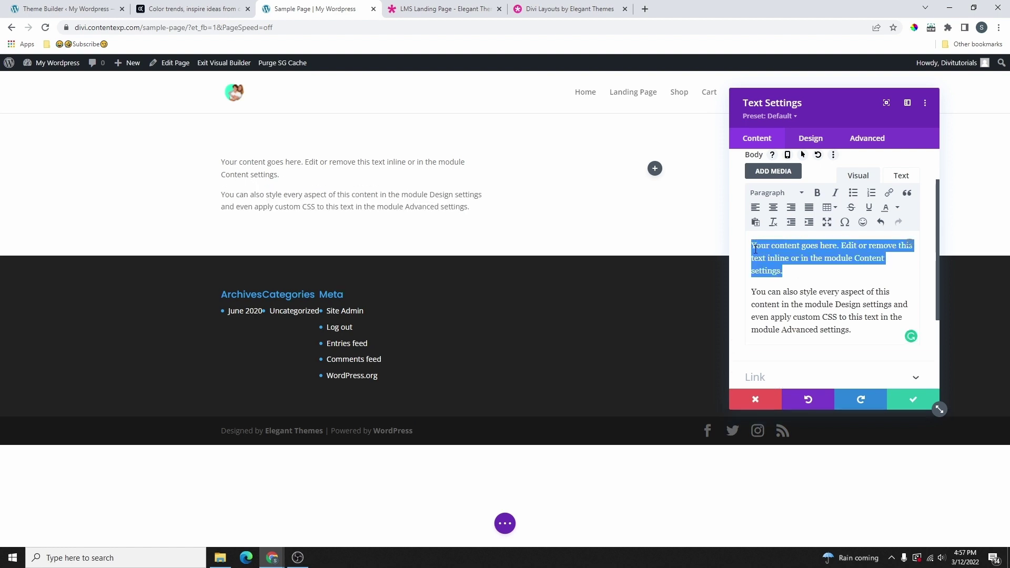
pyautogui.click(791, 195)
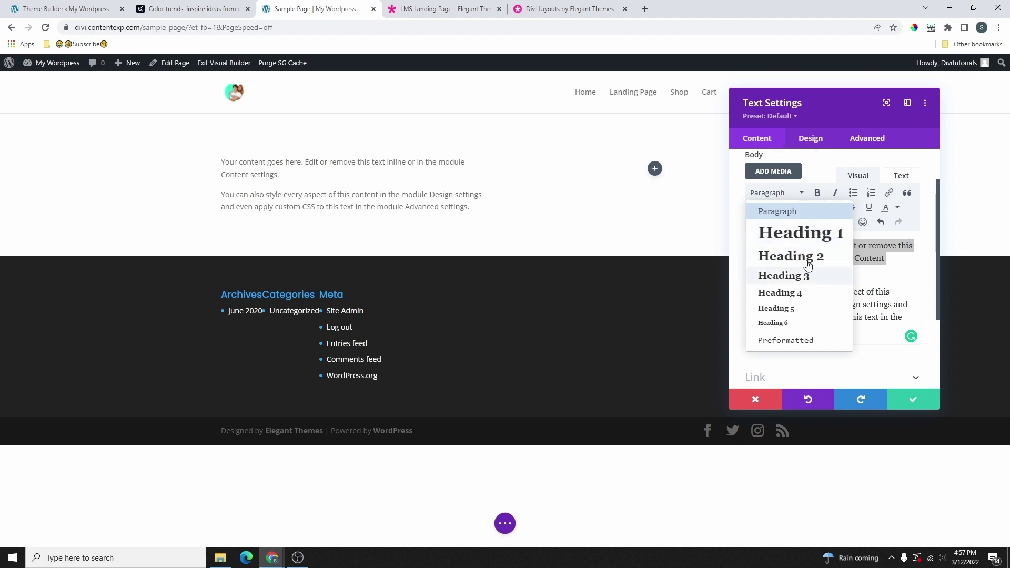
pyautogui.click(816, 236)
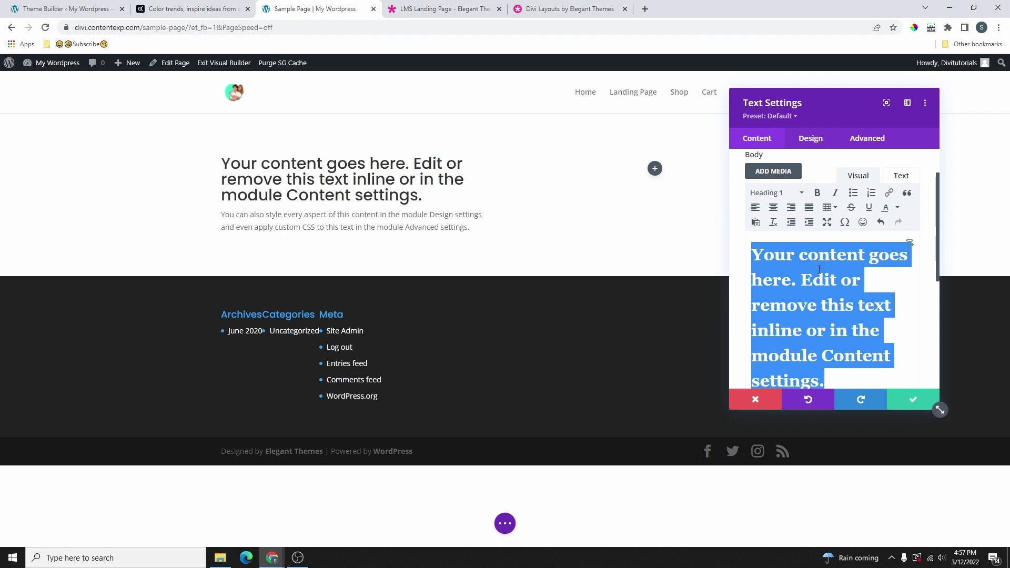
# Replace the Text module's Heading 1 with "Learn to Code Websites, Apps & Games" copied from the LMS Landing Page demo.
pyautogui.click(441, 9)
pyautogui.rightClick(339, 183)
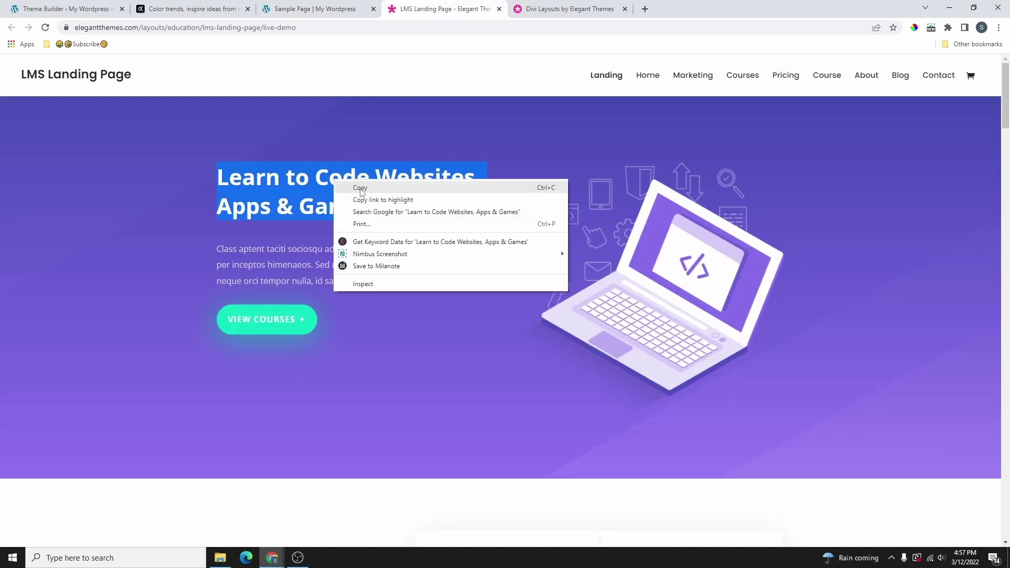
pyautogui.click(365, 190)
pyautogui.click(315, 9)
pyautogui.moveTo(833, 237); pyautogui.dragTo(751, 206)
pyautogui.write('Learn to Code Websites, Apps & Games')
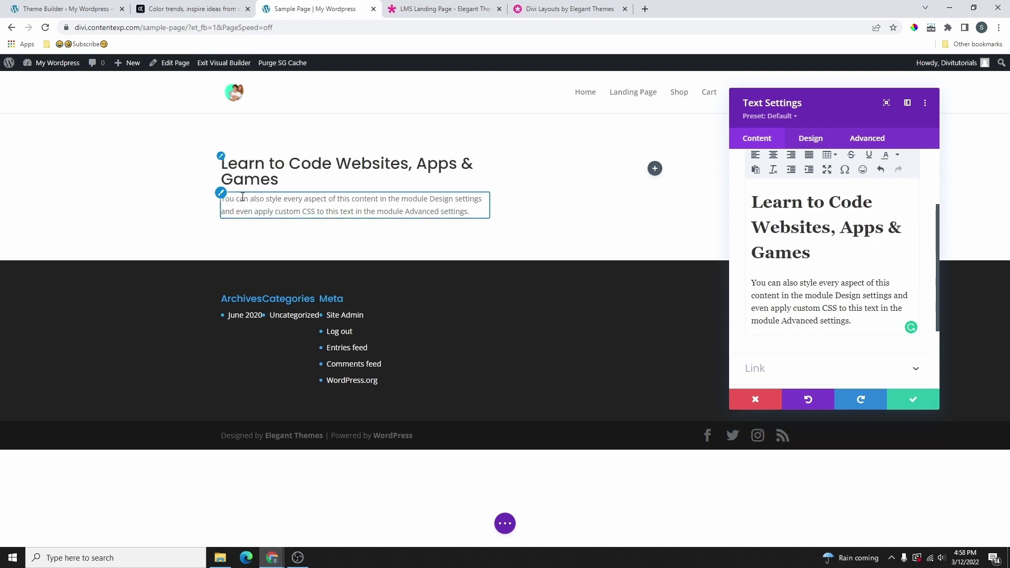
# Replace the Text module's paragraph with the "Class aptent taciti sociosqu" text copied from the demo hero and save the module.
pyautogui.click(439, 8)
pyautogui.rightClick(285, 268)
pyautogui.click(335, 276)
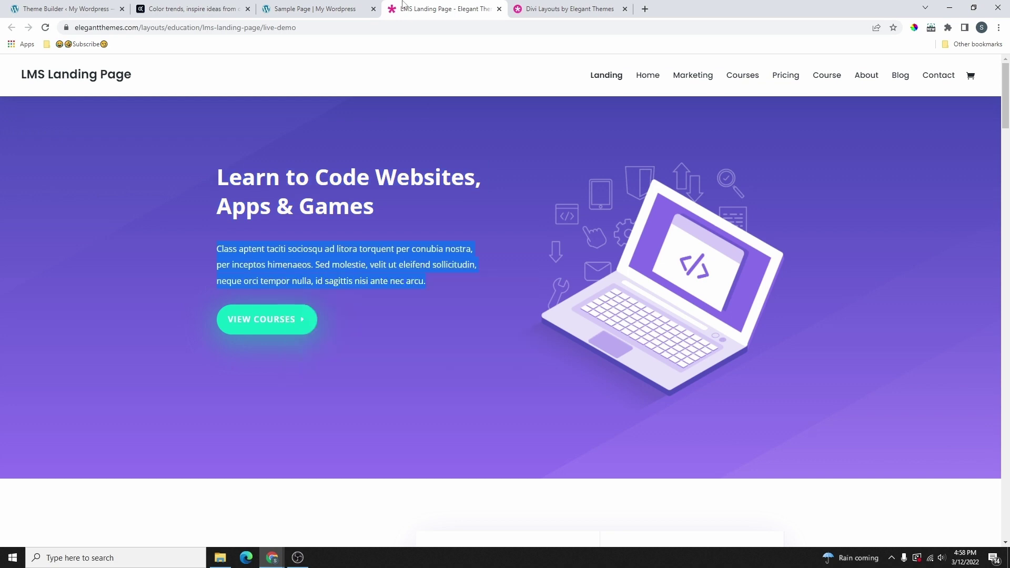
pyautogui.click(315, 9)
pyautogui.moveTo(844, 320); pyautogui.dragTo(757, 279)
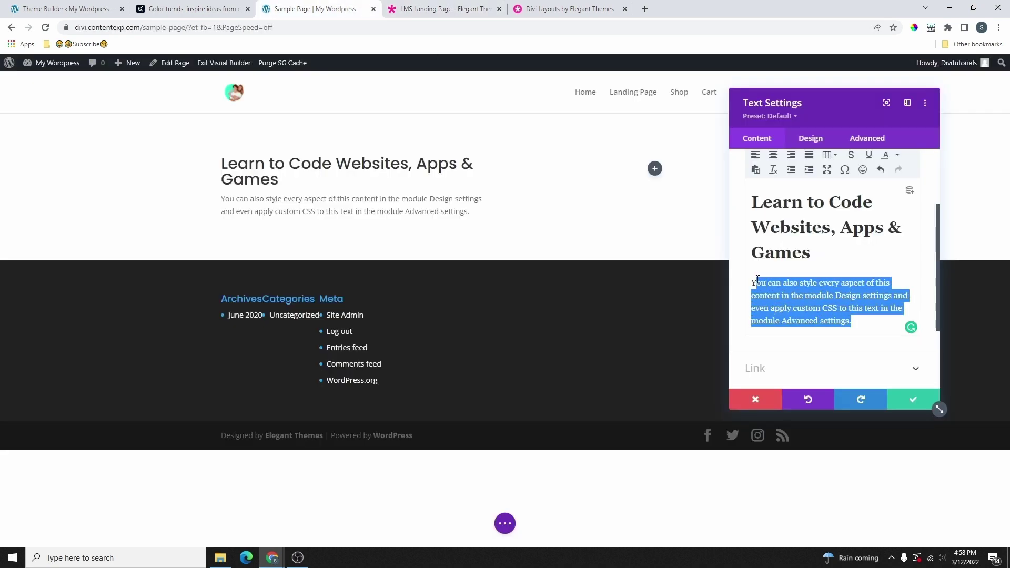
pyautogui.rightClick(757, 282)
pyautogui.click(778, 327)
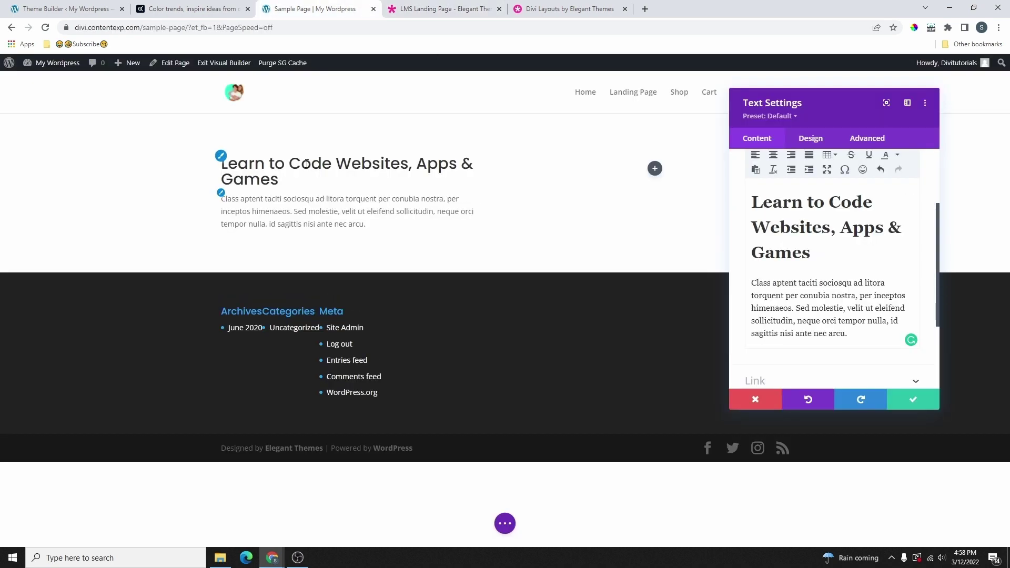
pyautogui.scroll(-1, 867, 342)
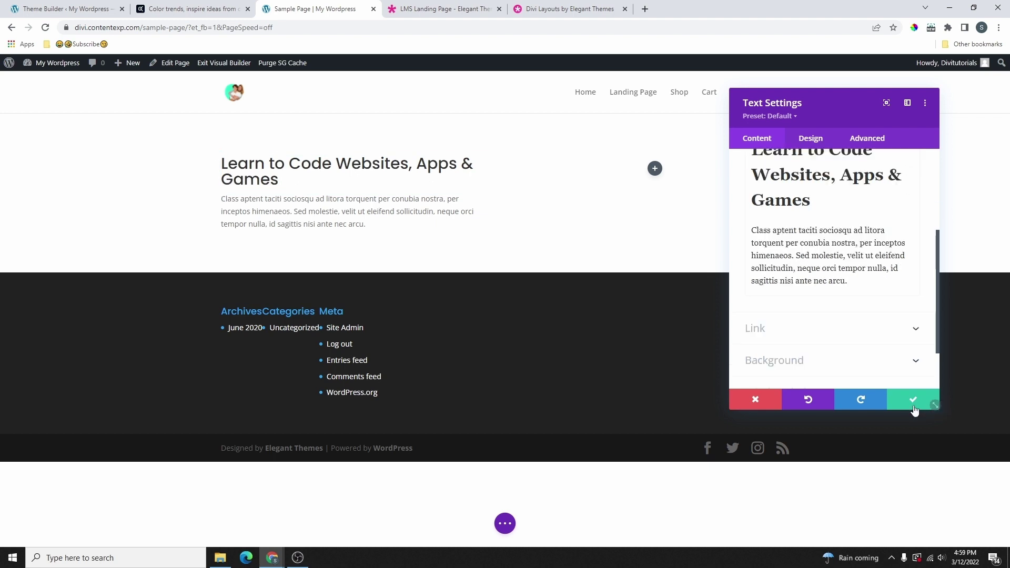
pyautogui.click(914, 403)
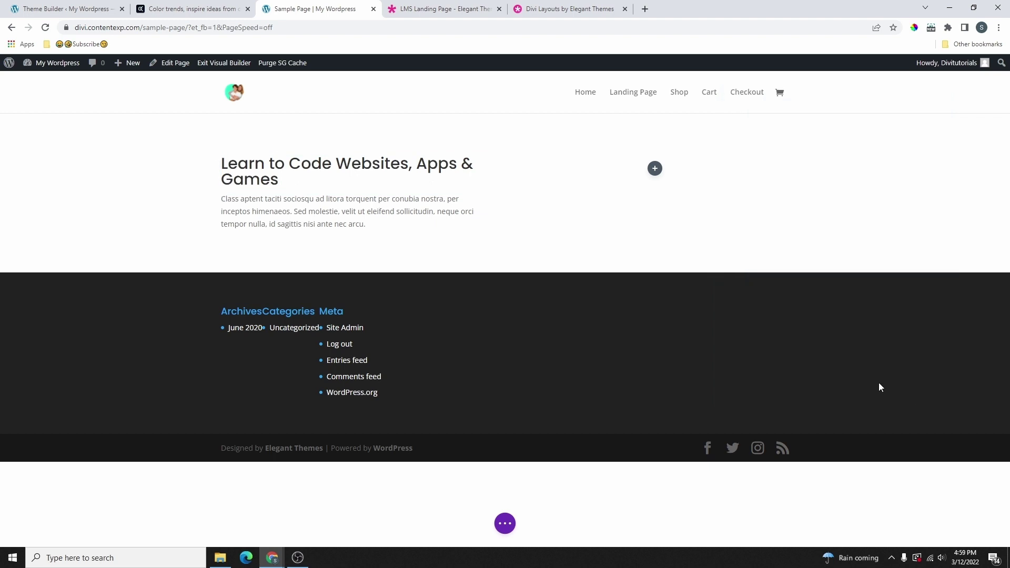
# Check the demo's hero button, search the modules for "button" and insert a Button module below the Text module.
pyautogui.click(430, 12)
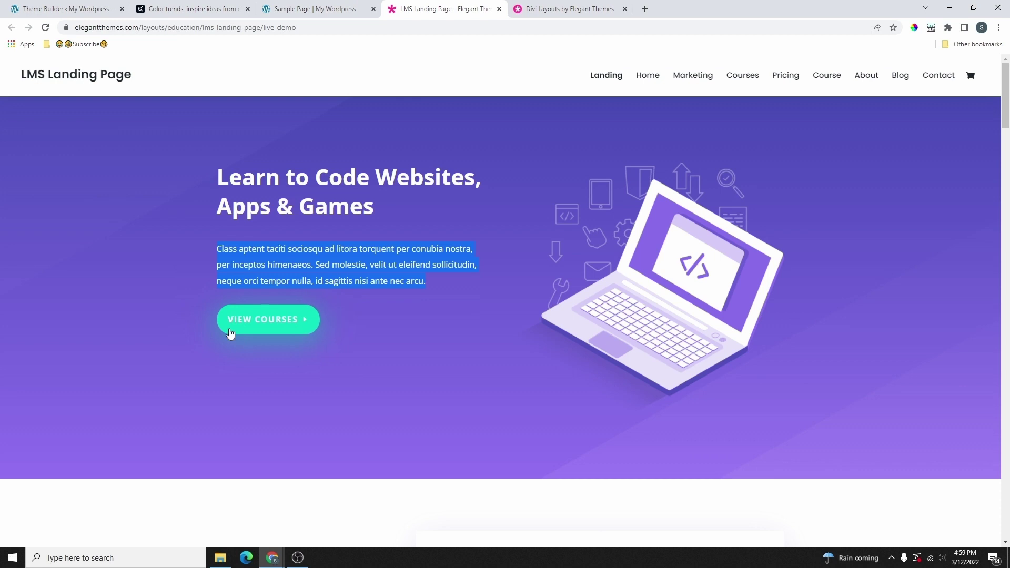
pyautogui.click(318, 9)
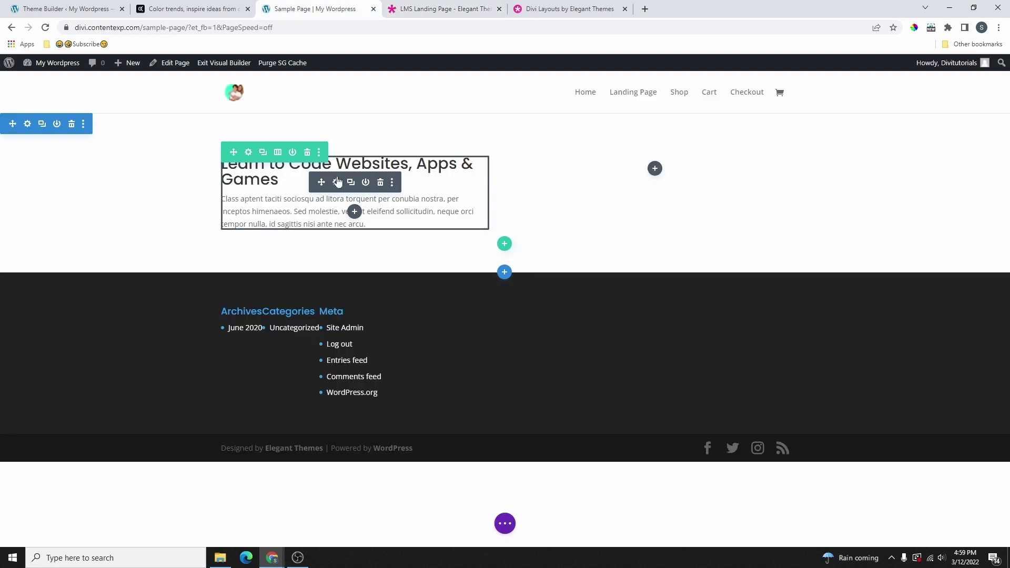
pyautogui.click(355, 212)
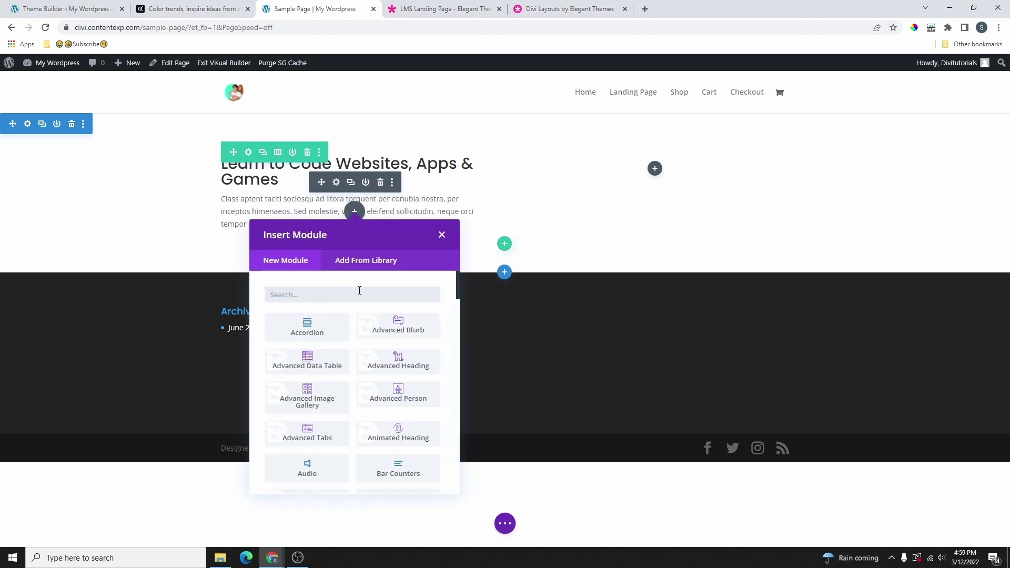
pyautogui.write('button')
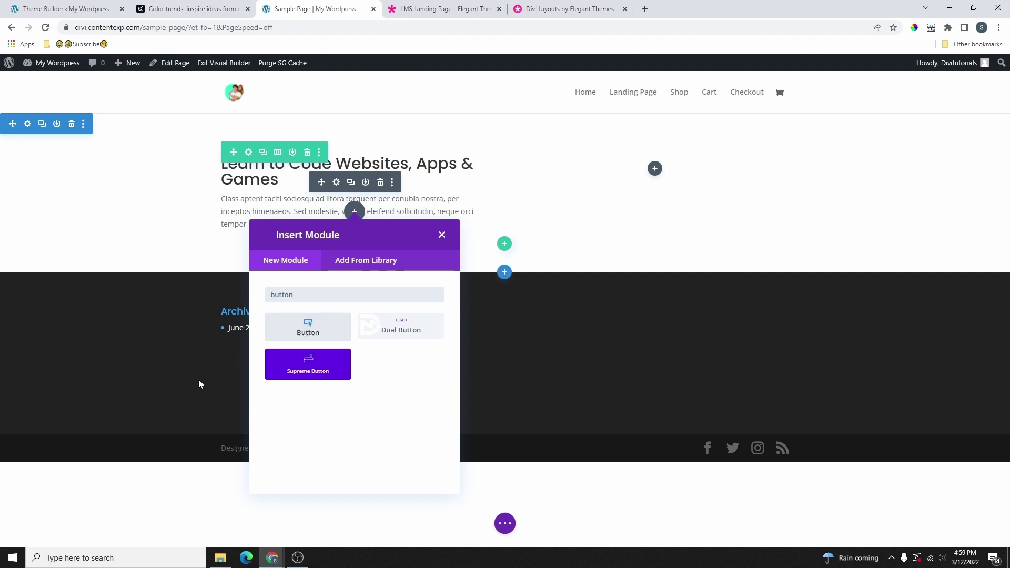
pyautogui.click(307, 329)
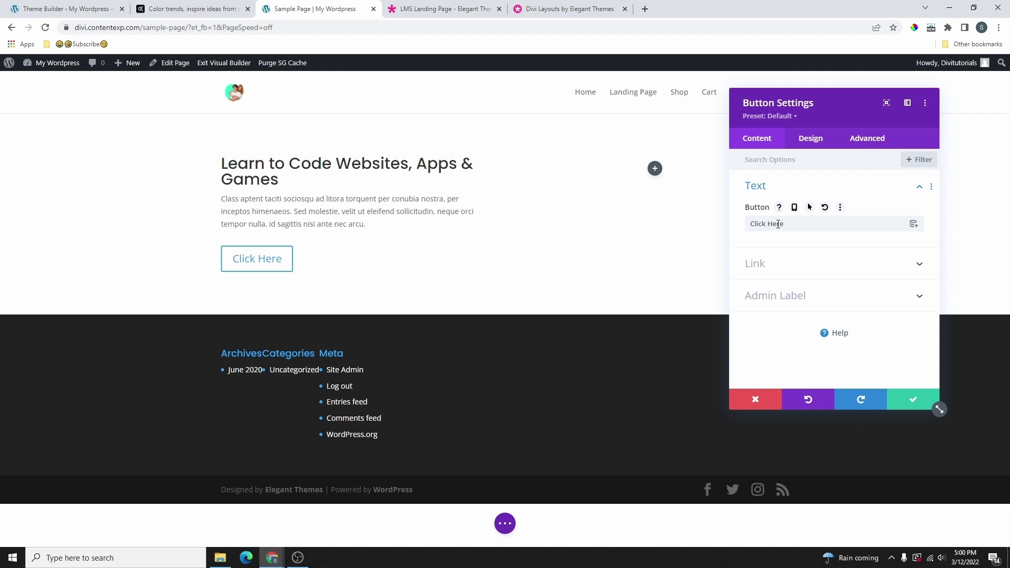
# Set the Button module's text to "VIEW COURSES" copied from the demo and save the module.
pyautogui.click(415, 15)
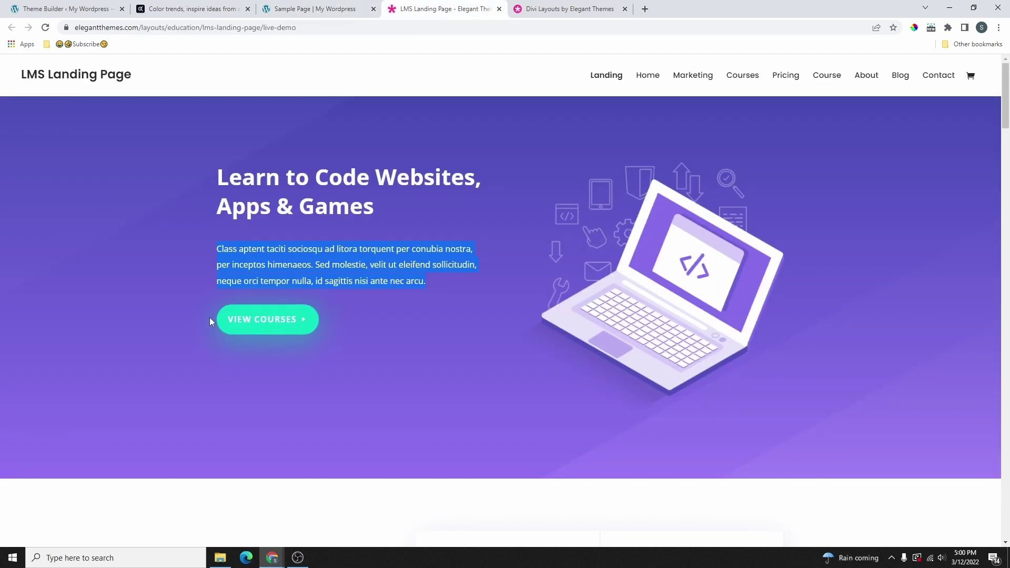
pyautogui.moveTo(215, 319); pyautogui.dragTo(309, 322)
pyautogui.rightClick(279, 322)
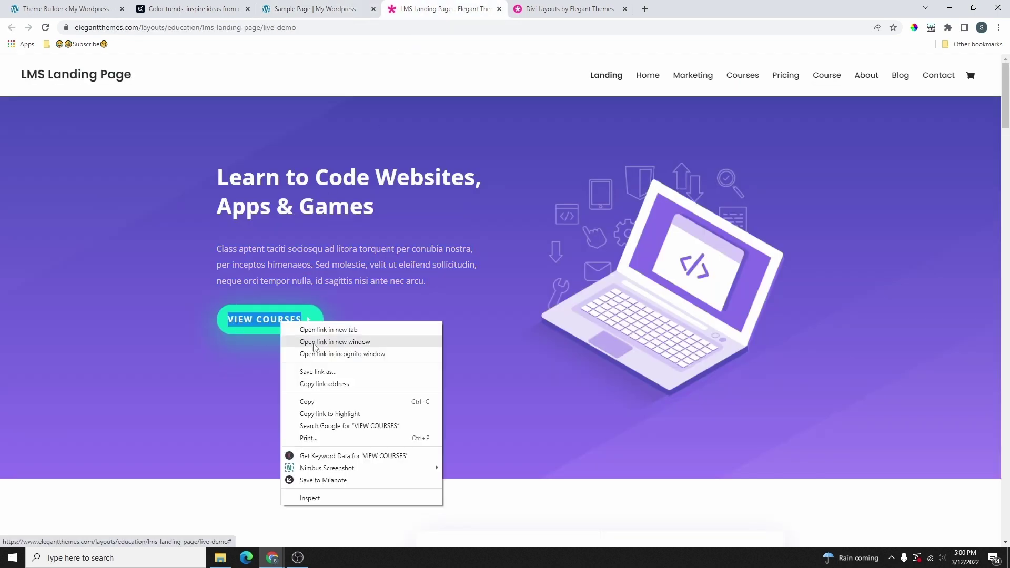
pyautogui.click(318, 400)
pyautogui.hotkey('ctrl', 'pageup')
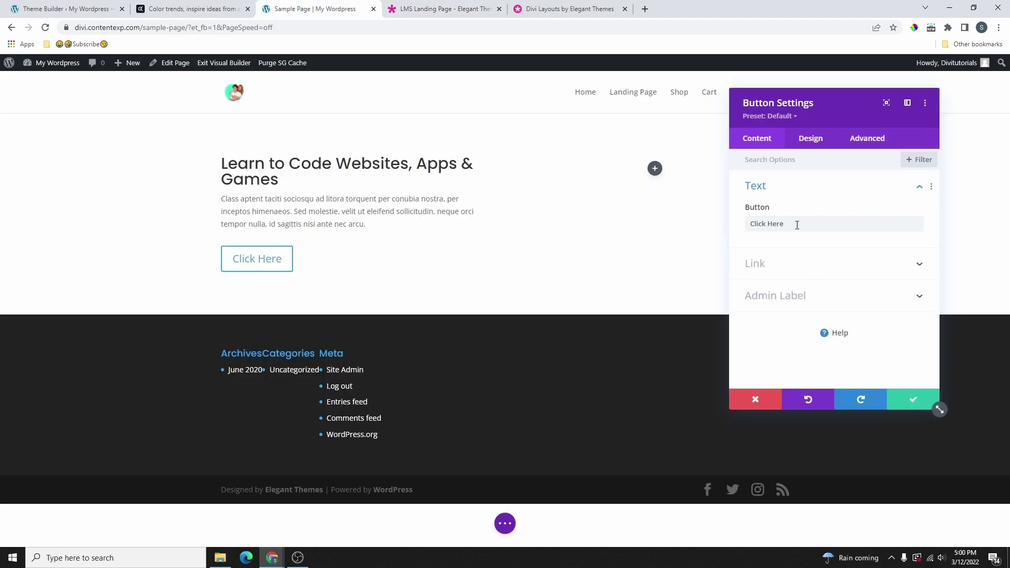
pyautogui.hotkey('ctrl', 'a')
pyautogui.hotkey('ctrl', 'v')
pyautogui.click(936, 404)
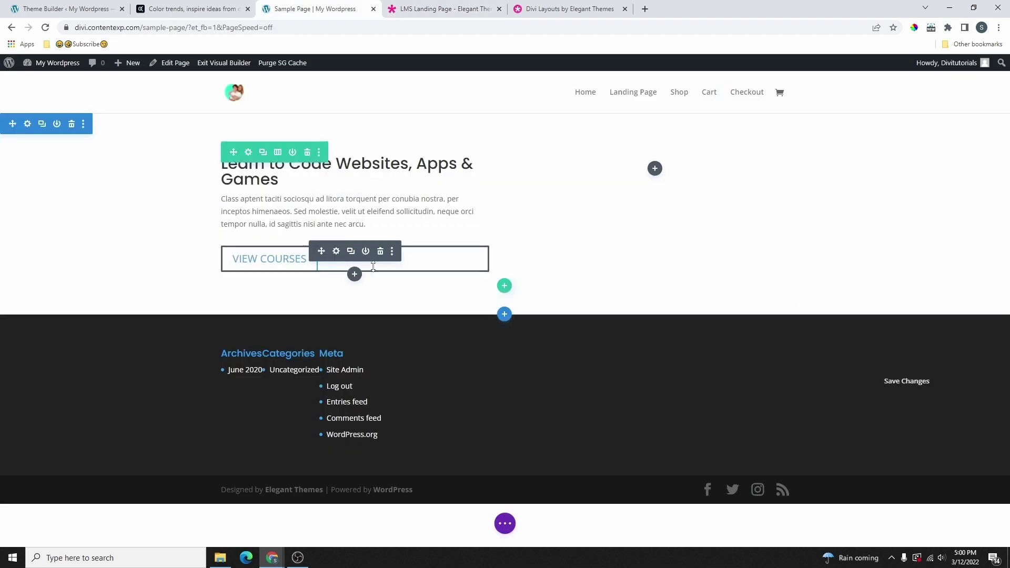
# Search the modules for "image", insert an Image module in the row's second column and open the Media Library to choose its image.
pyautogui.click(444, 8)
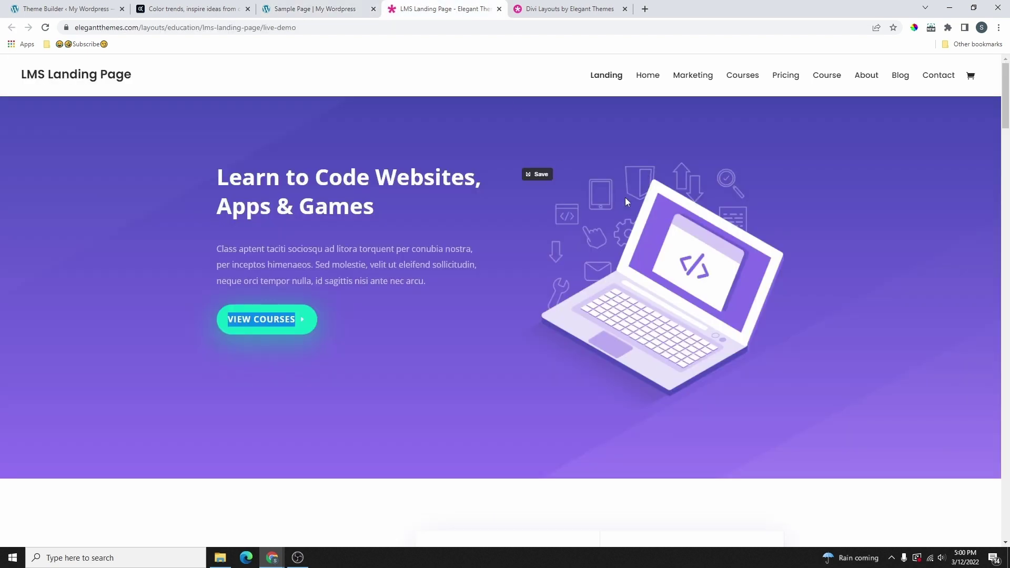
pyautogui.click(312, 8)
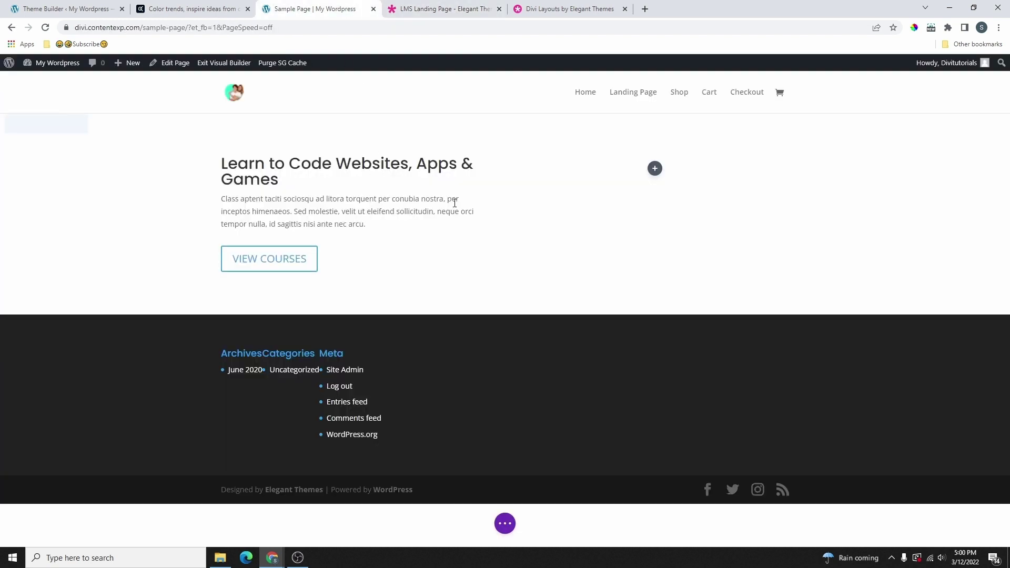
pyautogui.click(655, 170)
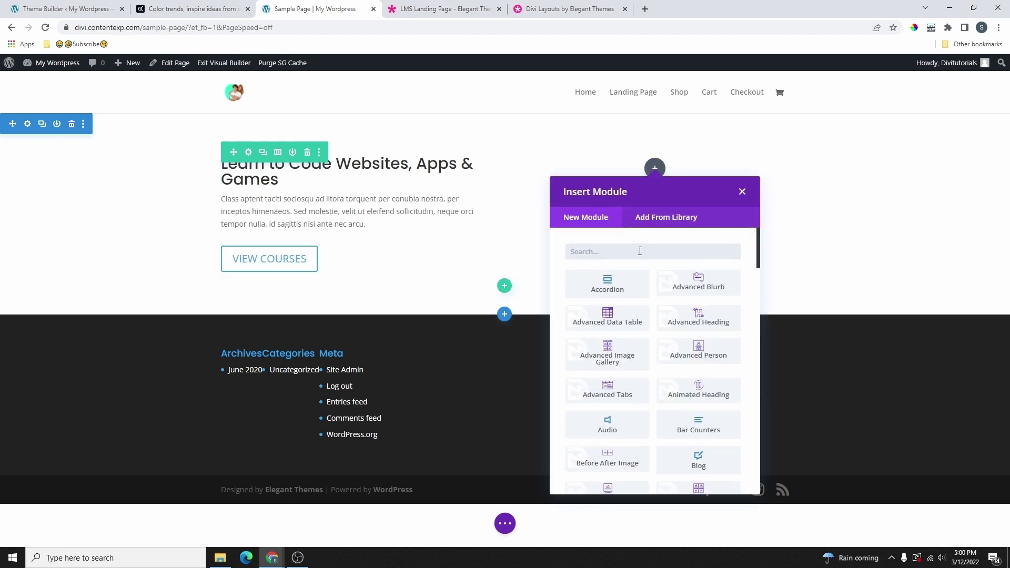
pyautogui.write('image')
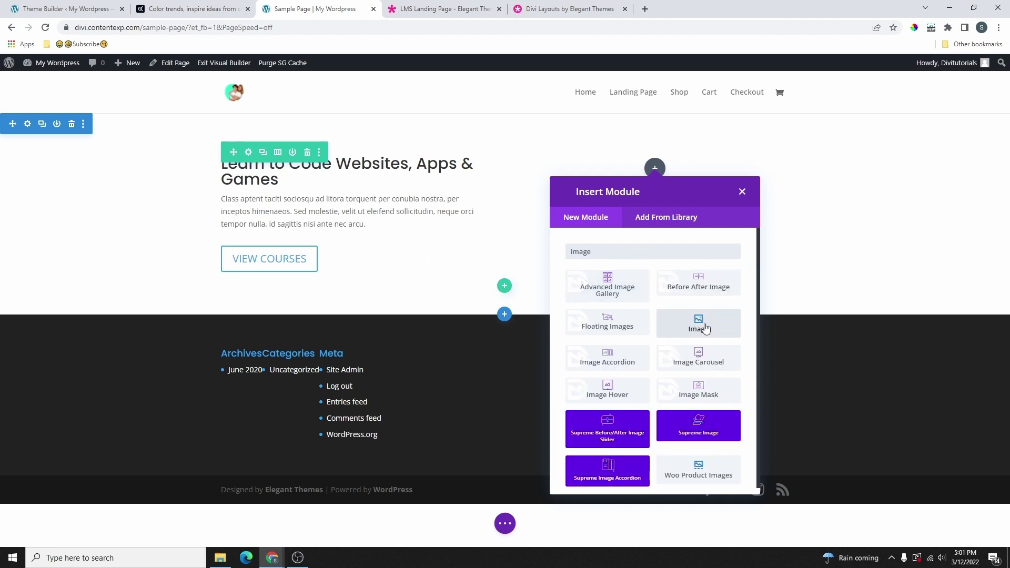
pyautogui.click(707, 330)
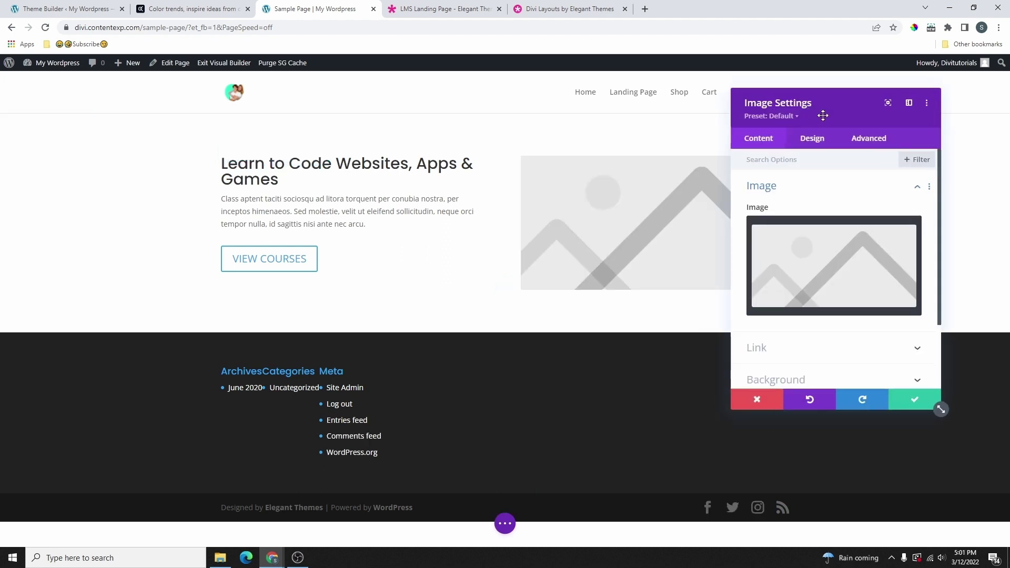
pyautogui.moveTo(820, 110)
pyautogui.mouseDown()
pyautogui.moveTo(884, 122)
pyautogui.moveTo(834, 106)
pyautogui.mouseUp()
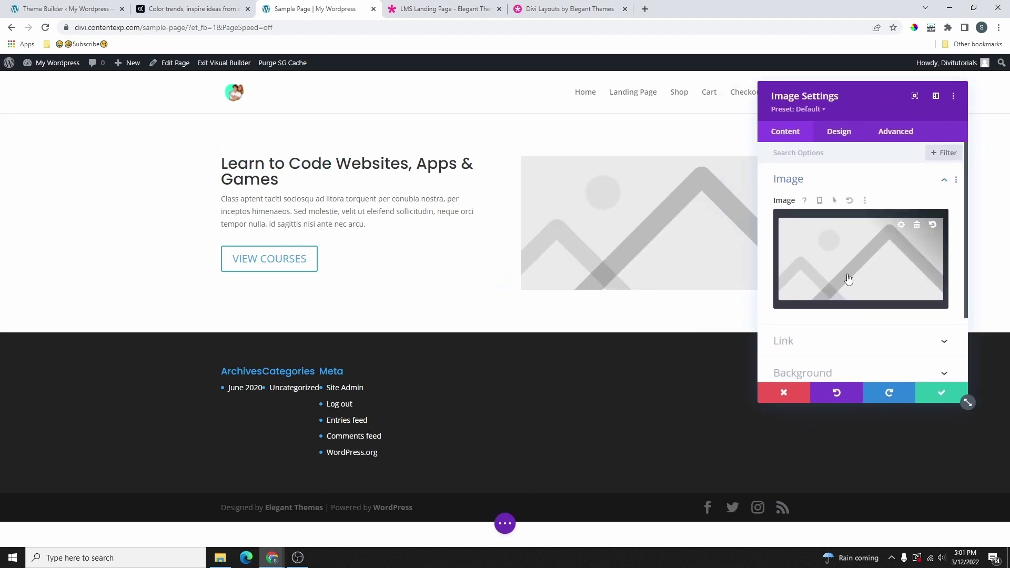
pyautogui.click(859, 259)
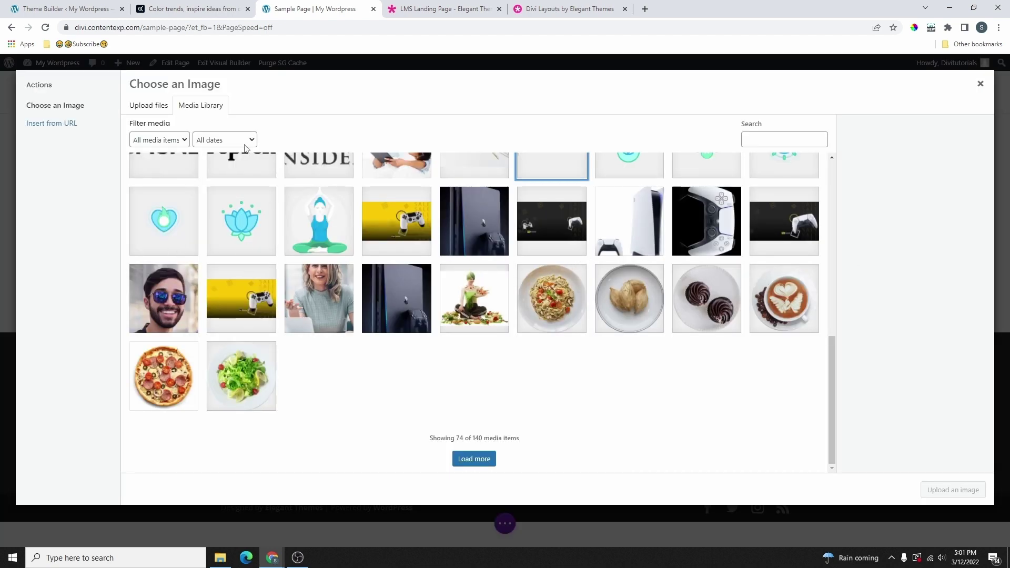
pyautogui.click(147, 110)
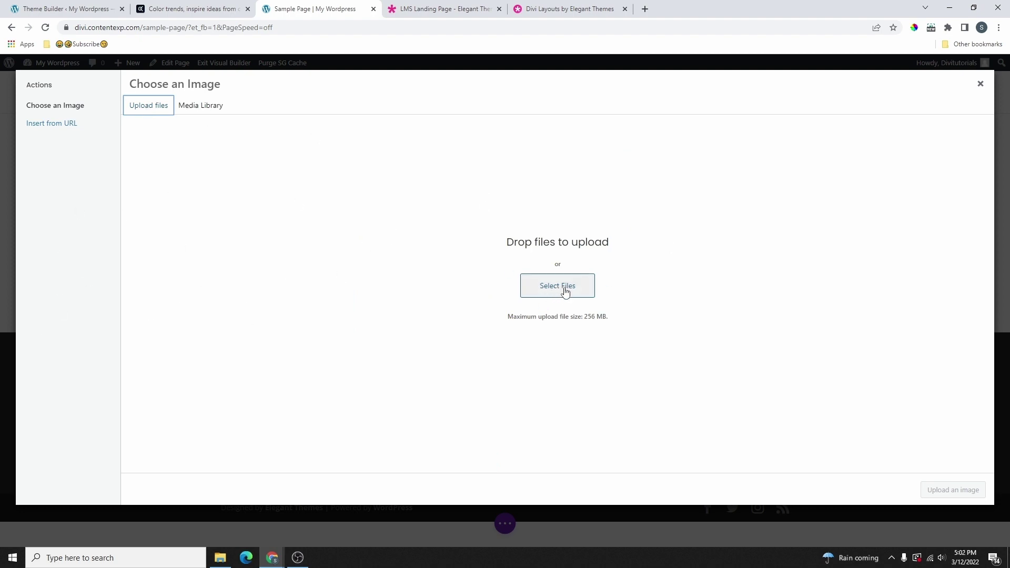
pyautogui.click(194, 103)
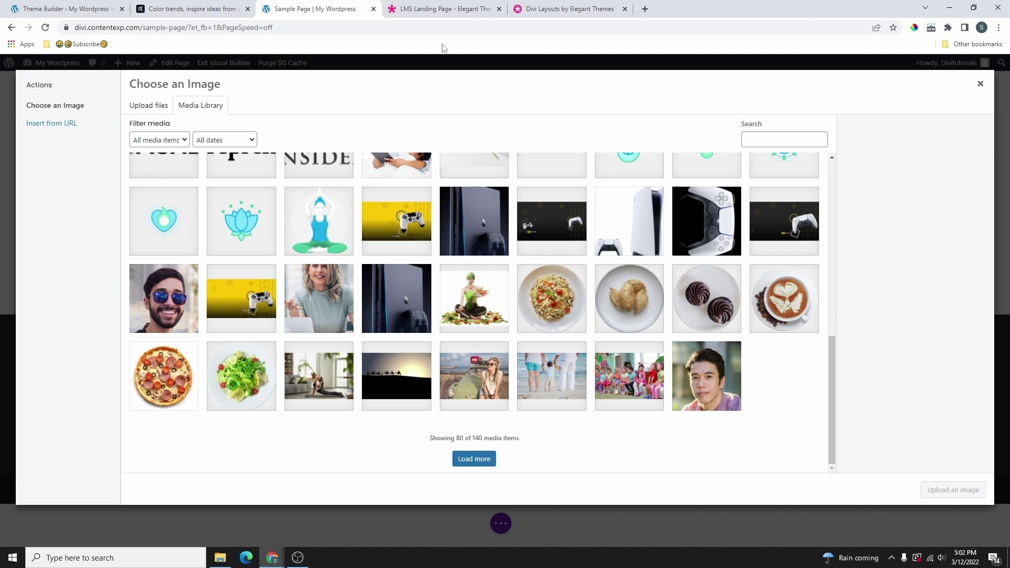
# Download the laptop illustration from the LMS Landing Page demo with the image downloader extension.
pyautogui.click(443, 9)
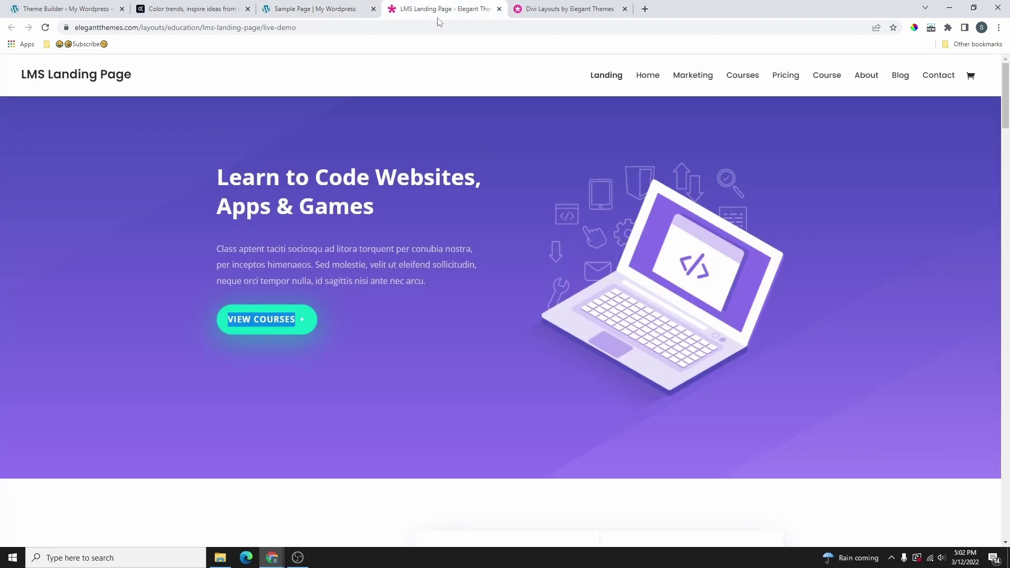
pyautogui.click(948, 27)
pyautogui.click(841, 173)
pyautogui.moveTo(856, 126)
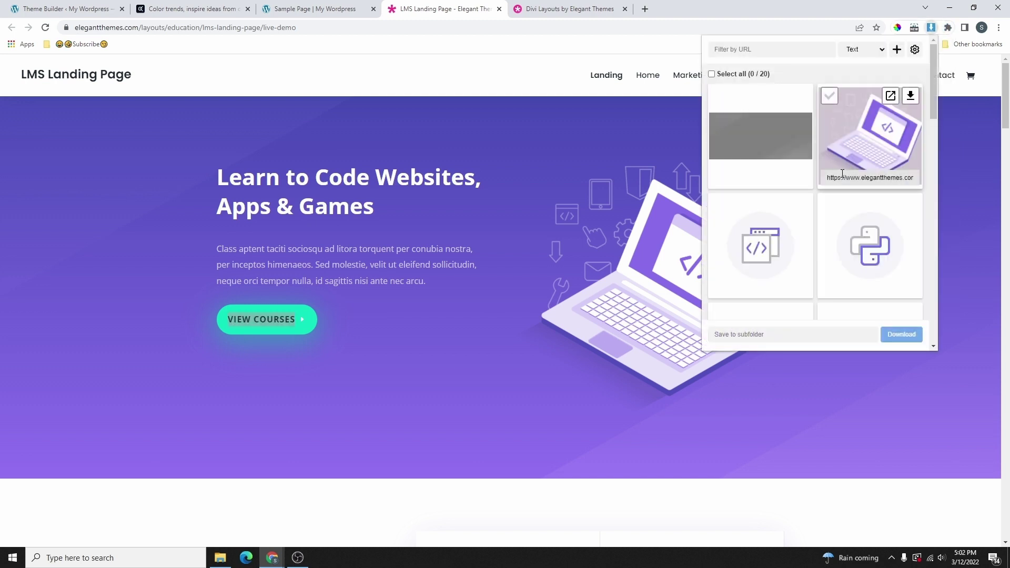
pyautogui.click(911, 98)
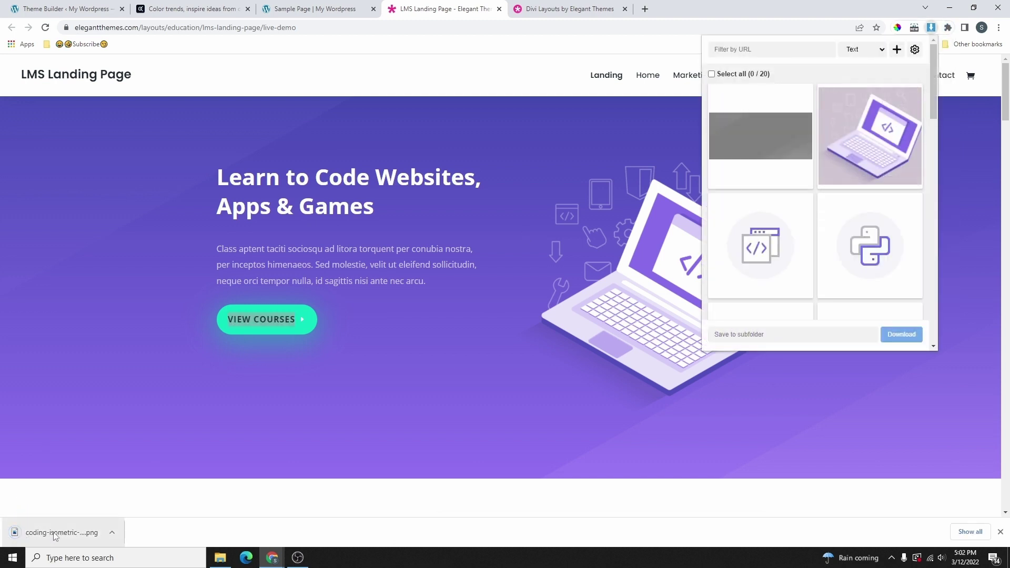
# Upload the downloaded laptop PNG to the Media Library and set it as the Image module's picture on Sample Page.
pyautogui.click(315, 9)
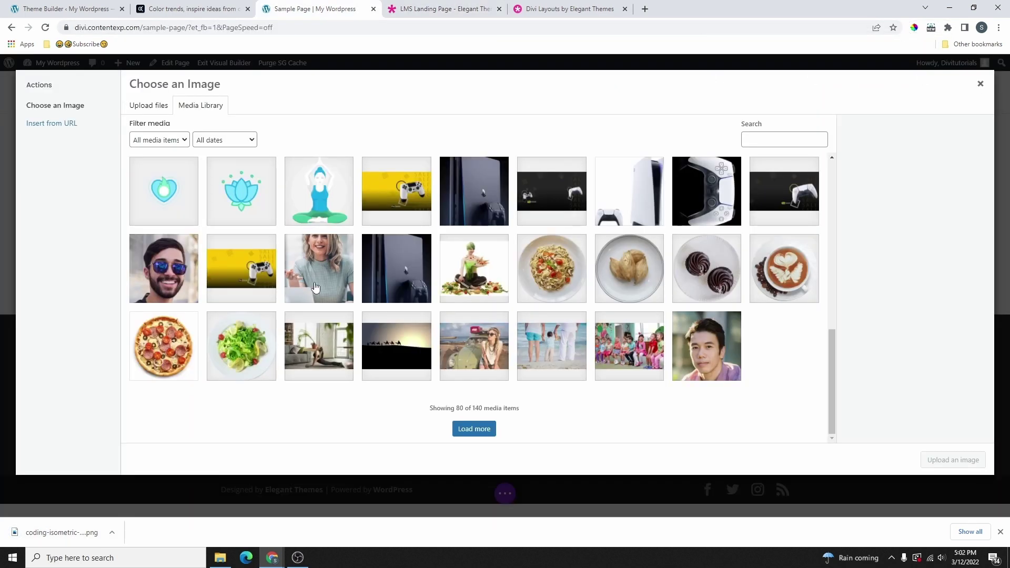
pyautogui.moveTo(90, 528); pyautogui.dragTo(469, 282)
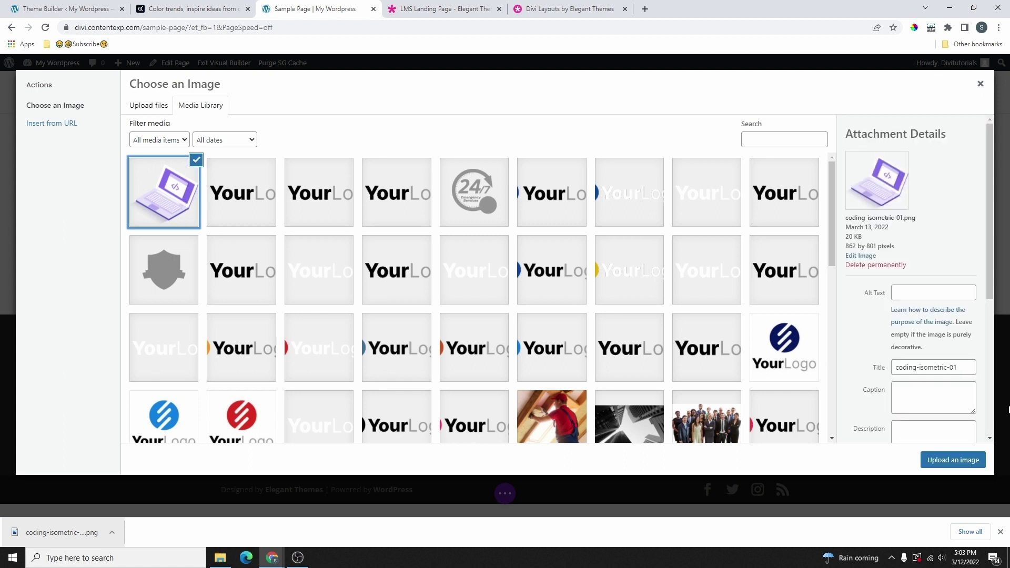
pyautogui.click(962, 463)
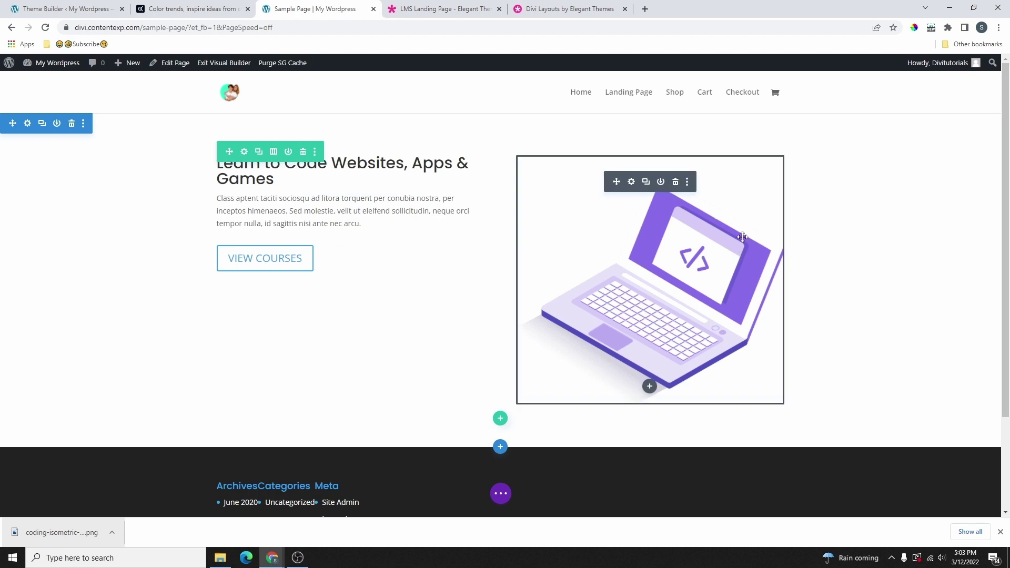
# Compare the hero section on Sample Page with the hero section of the LMS Landing Page demo.
pyautogui.hotkey('ctrl', 'Tab')
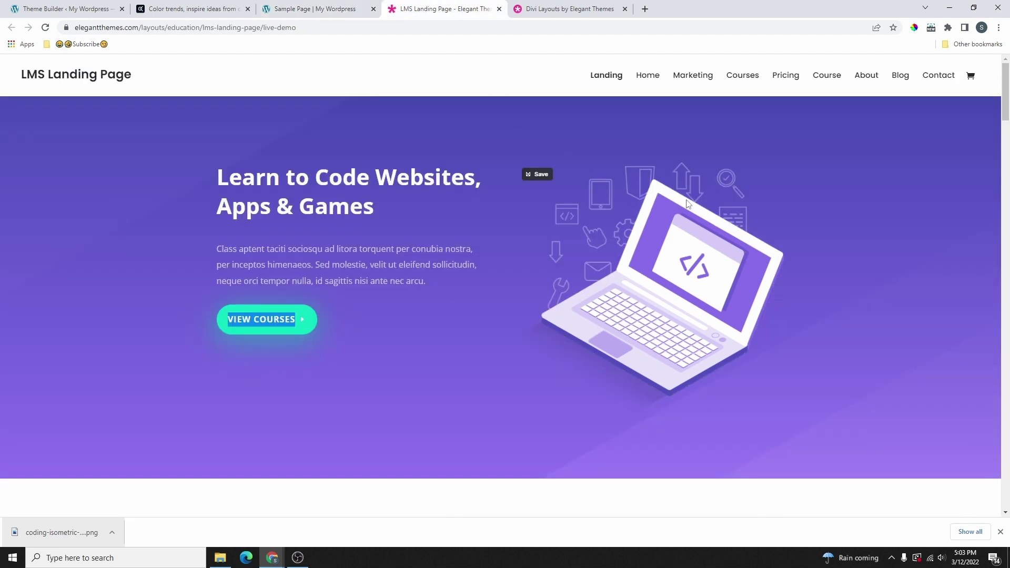
pyautogui.click(133, 152)
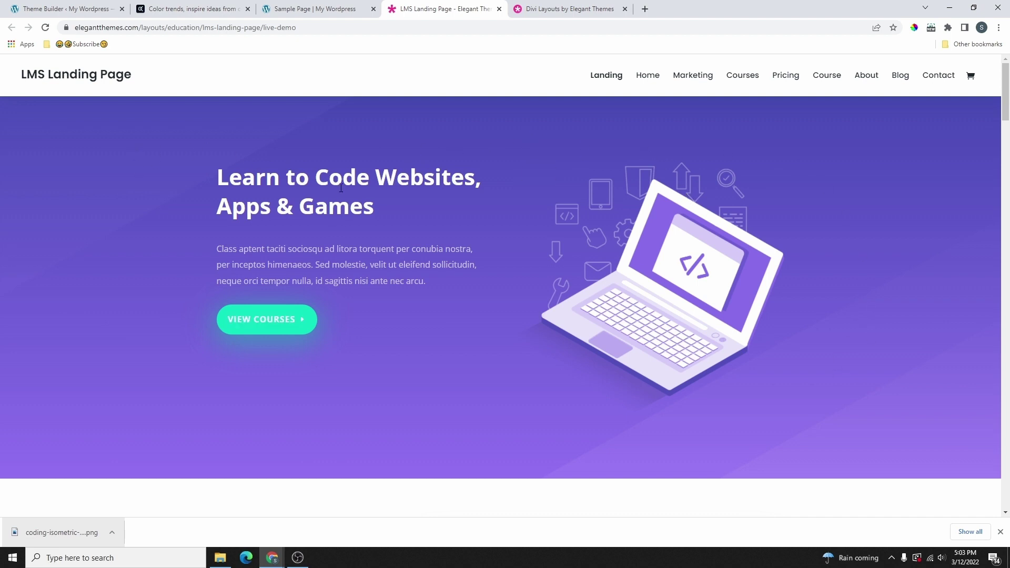
pyautogui.click(336, 9)
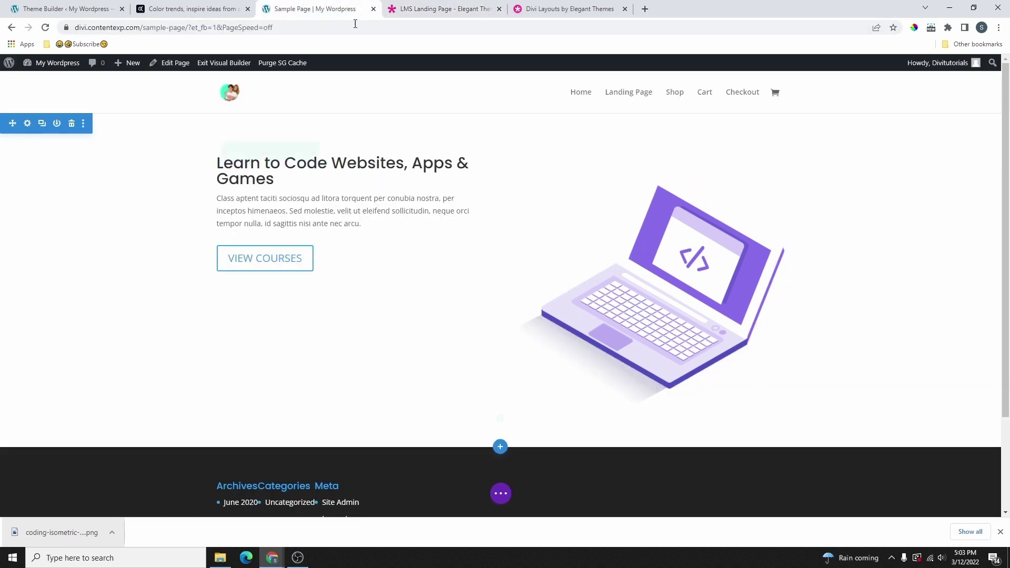
pyautogui.click(427, 9)
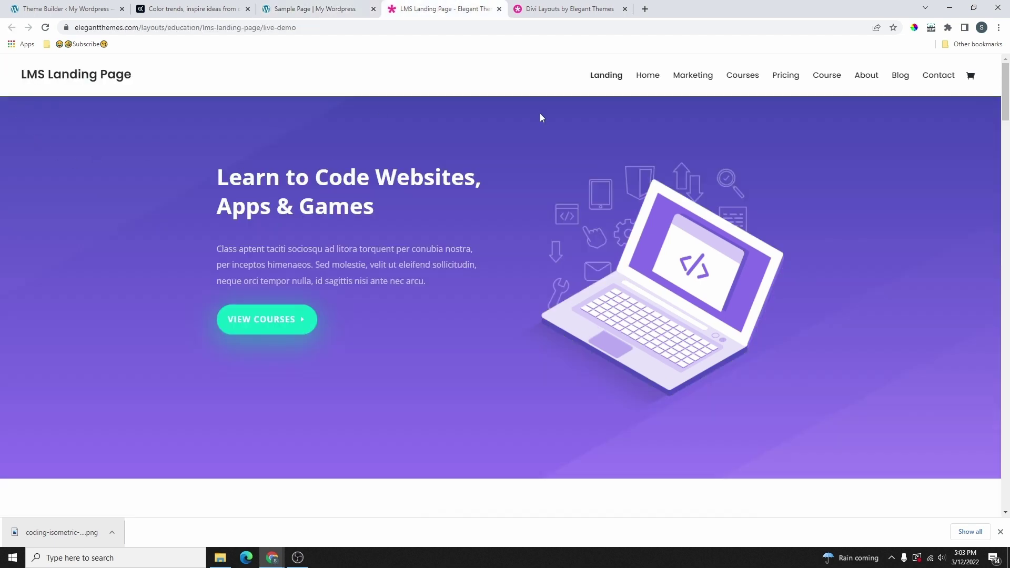
# Open the settings of the hero section on Sample Page.
pyautogui.click(336, 9)
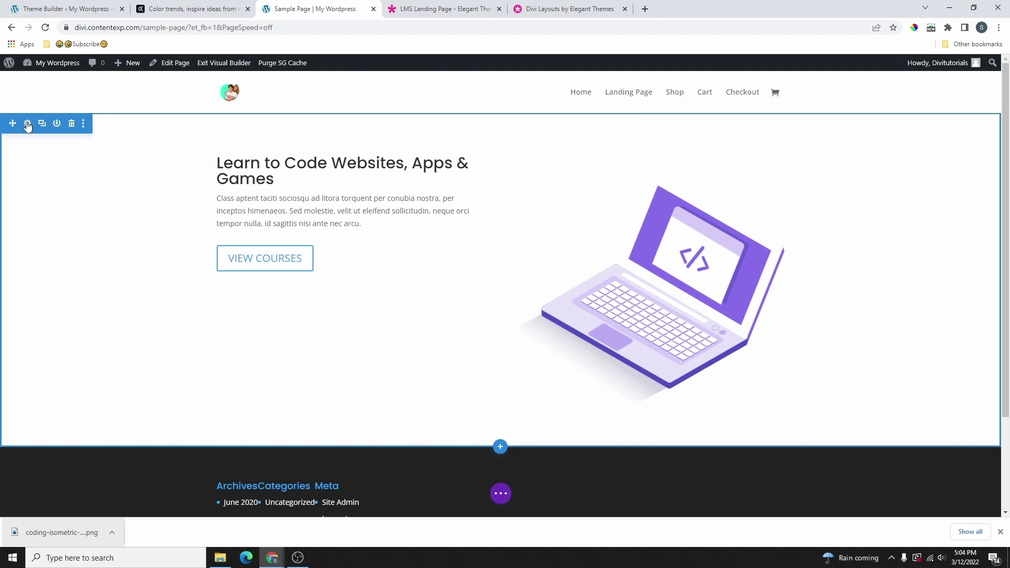
pyautogui.moveTo(244, 154)
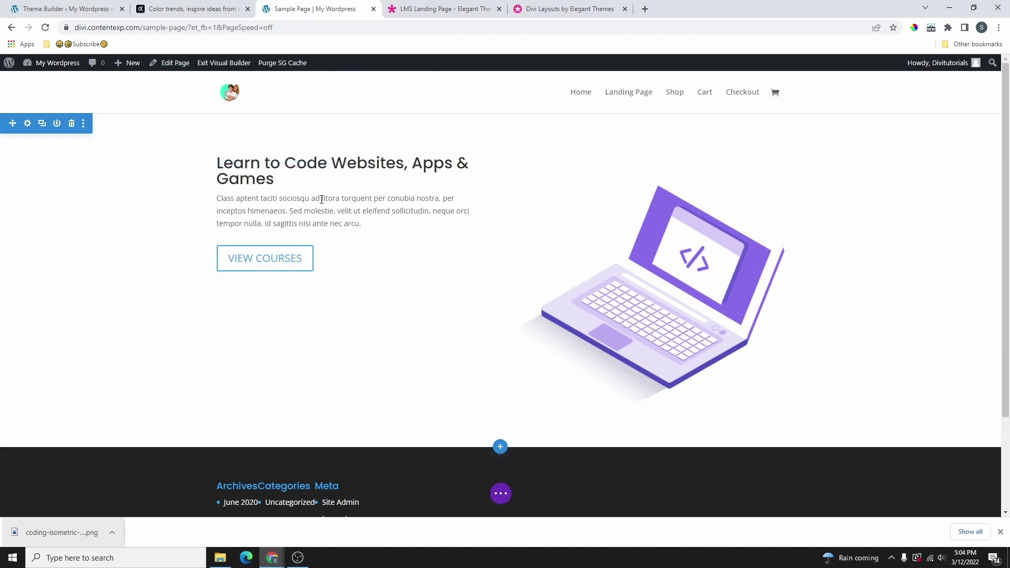
pyautogui.moveTo(331, 184)
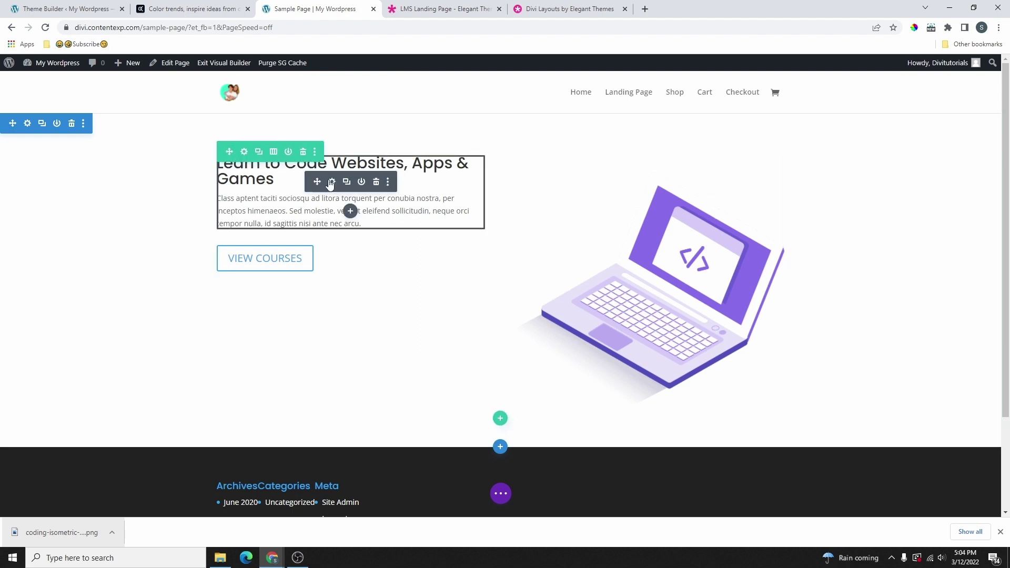
pyautogui.click(27, 124)
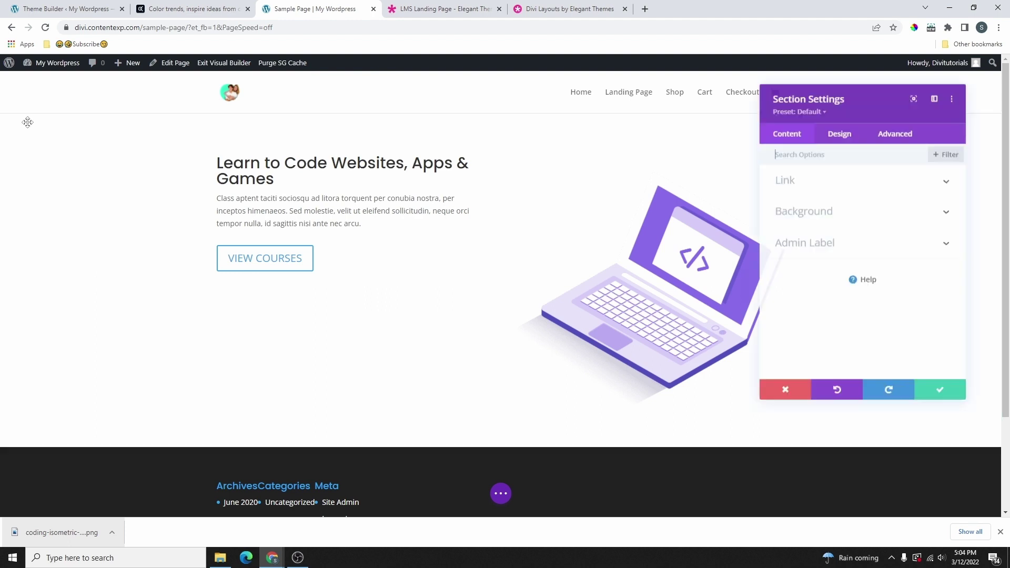
# Examine the section's link options, including the link URL and the available link targets.
pyautogui.click(827, 184)
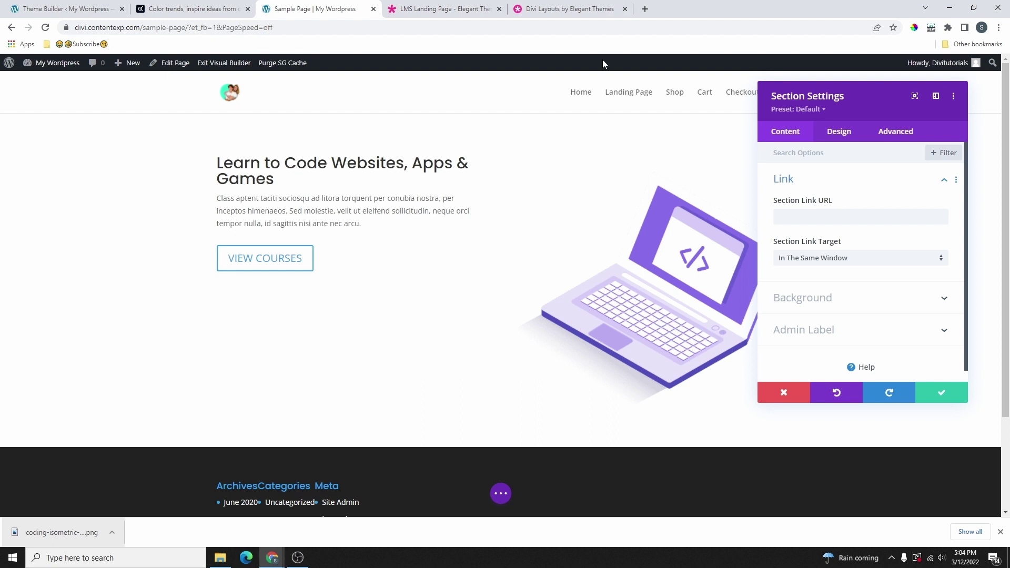
pyautogui.click(853, 222)
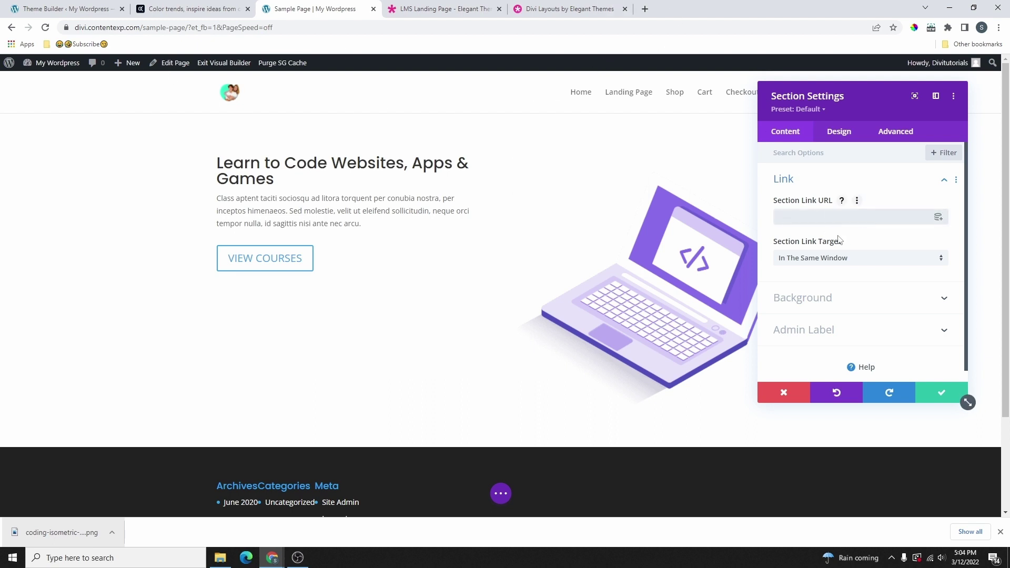
pyautogui.click(840, 257)
pyautogui.click(836, 252)
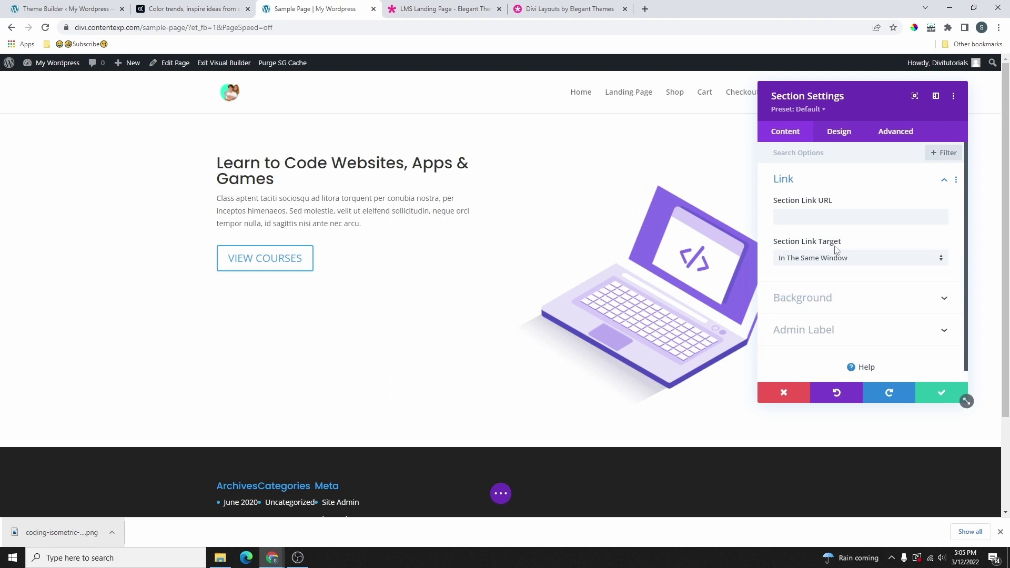
pyautogui.click(834, 258)
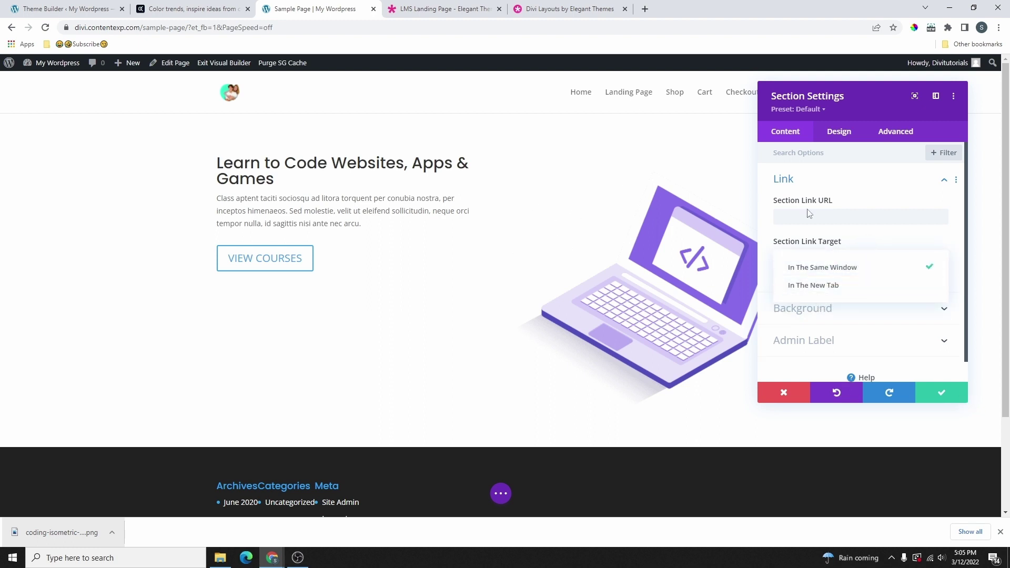
pyautogui.click(828, 286)
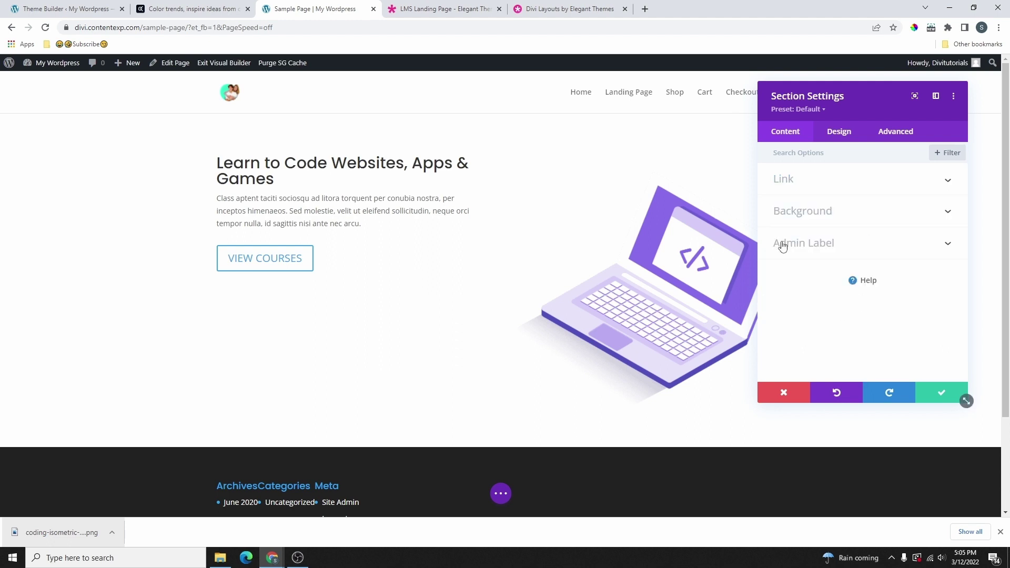
# Set the hero section's background color to the olive green global color.
pyautogui.click(800, 213)
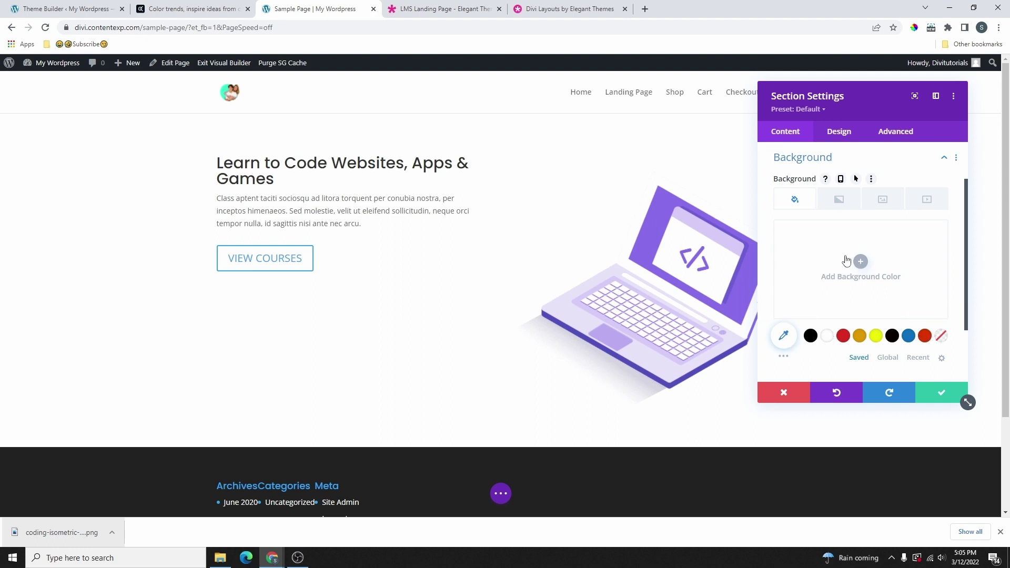
pyautogui.click(887, 358)
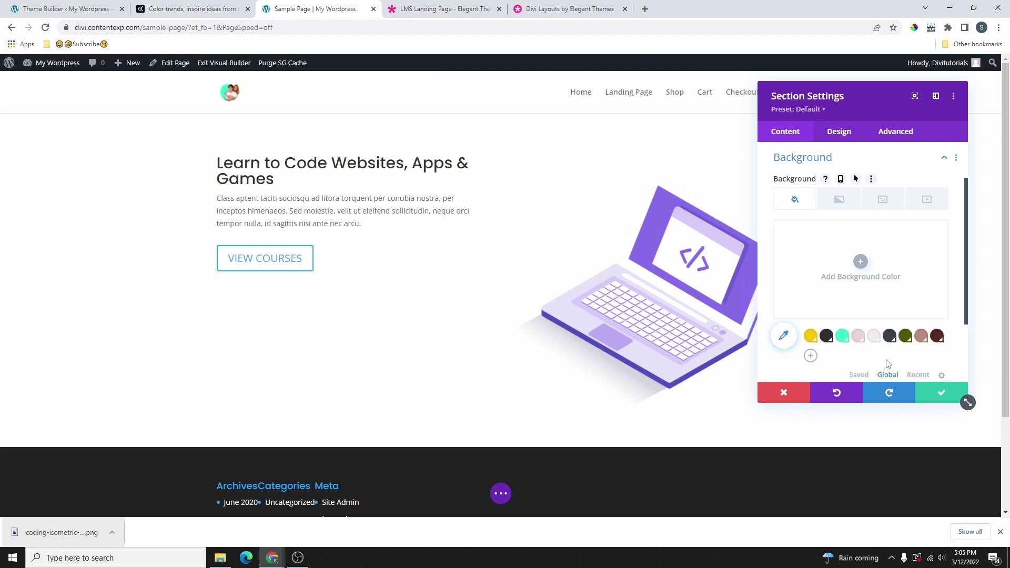
pyautogui.click(905, 336)
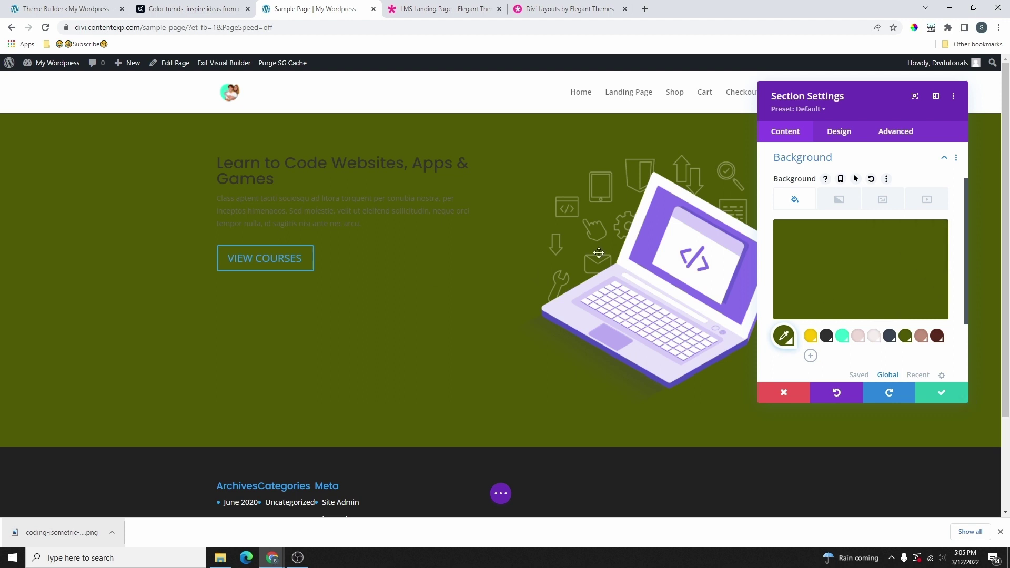
# Add a linear background gradient to the section with a 299deg direction, start position 51% and end position 2%.
pyautogui.click(840, 203)
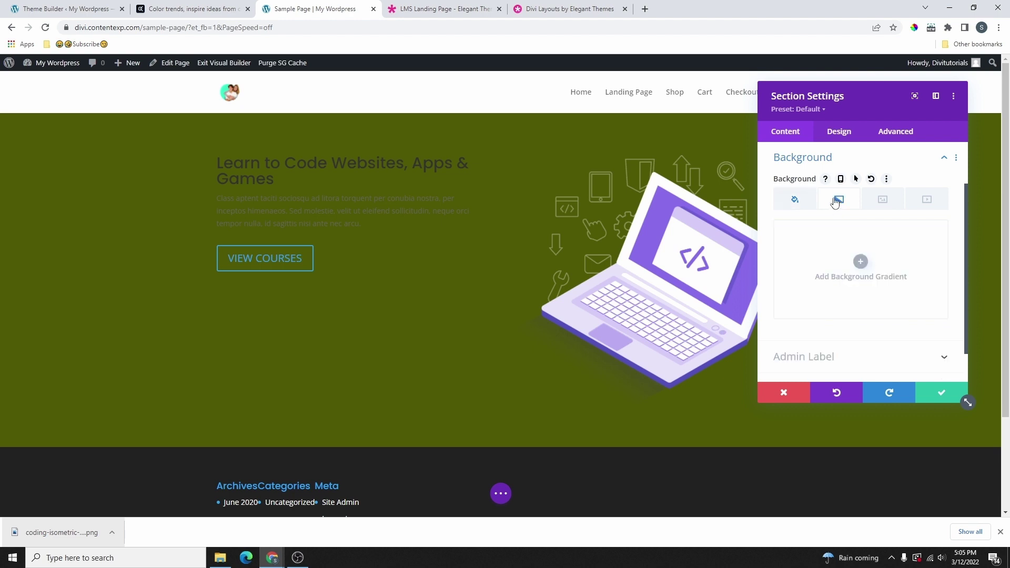
pyautogui.click(860, 261)
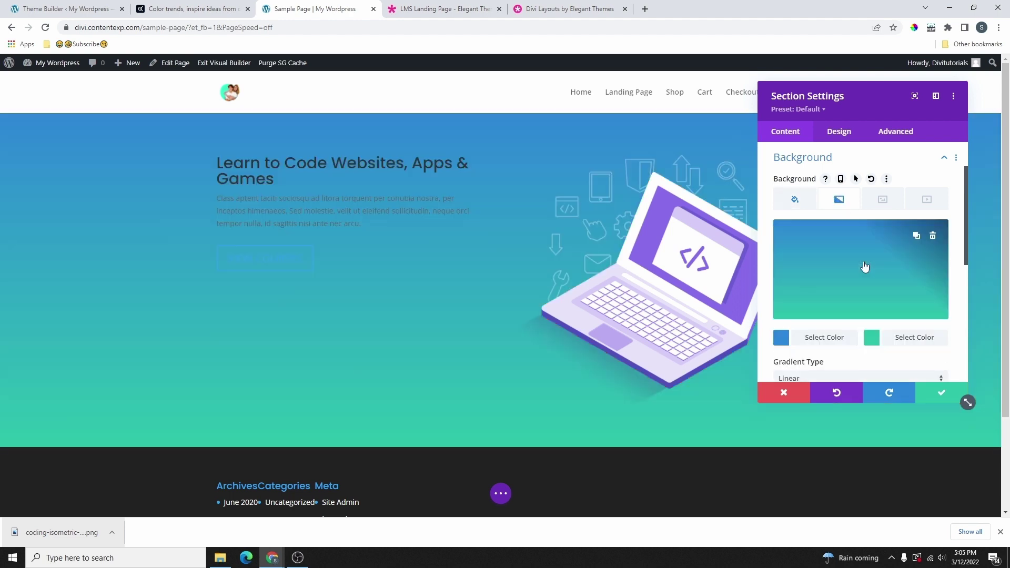
pyautogui.scroll(-1, 868, 272)
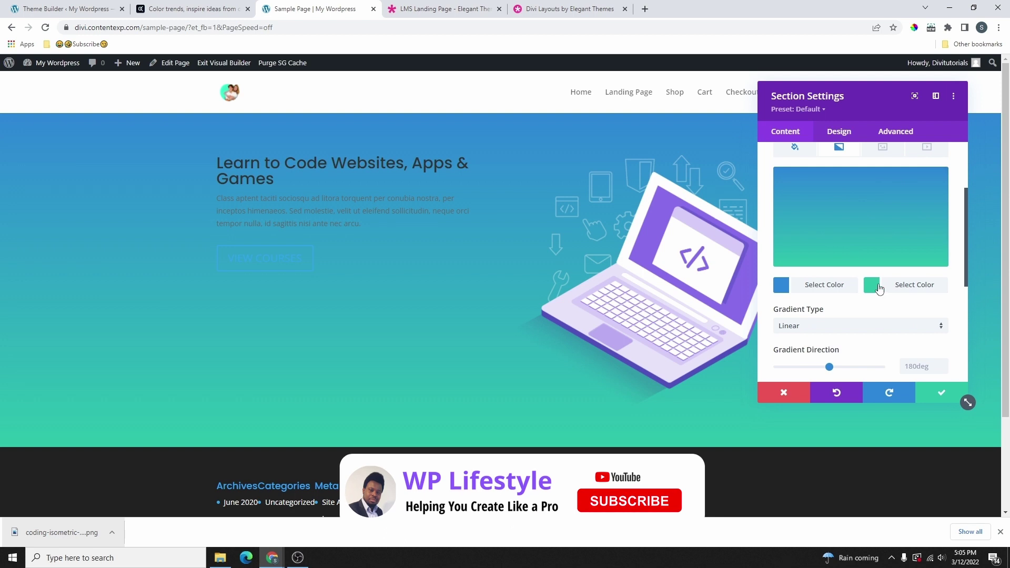
pyautogui.scroll(-2, 859, 283)
pyautogui.moveTo(829, 261); pyautogui.dragTo(859, 262)
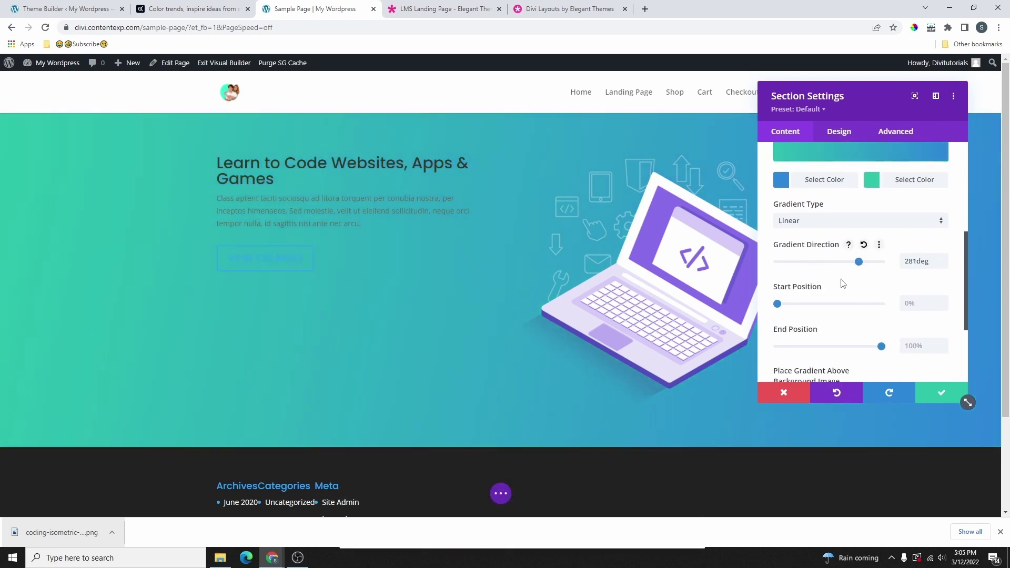
pyautogui.click(778, 304)
pyautogui.moveTo(808, 304); pyautogui.dragTo(817, 303)
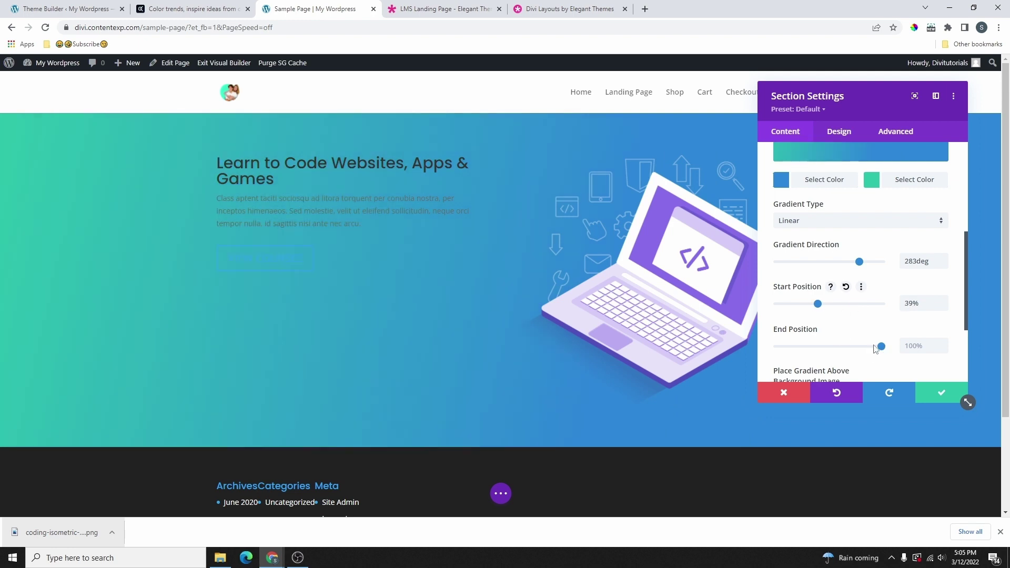
pyautogui.moveTo(875, 347); pyautogui.dragTo(782, 346)
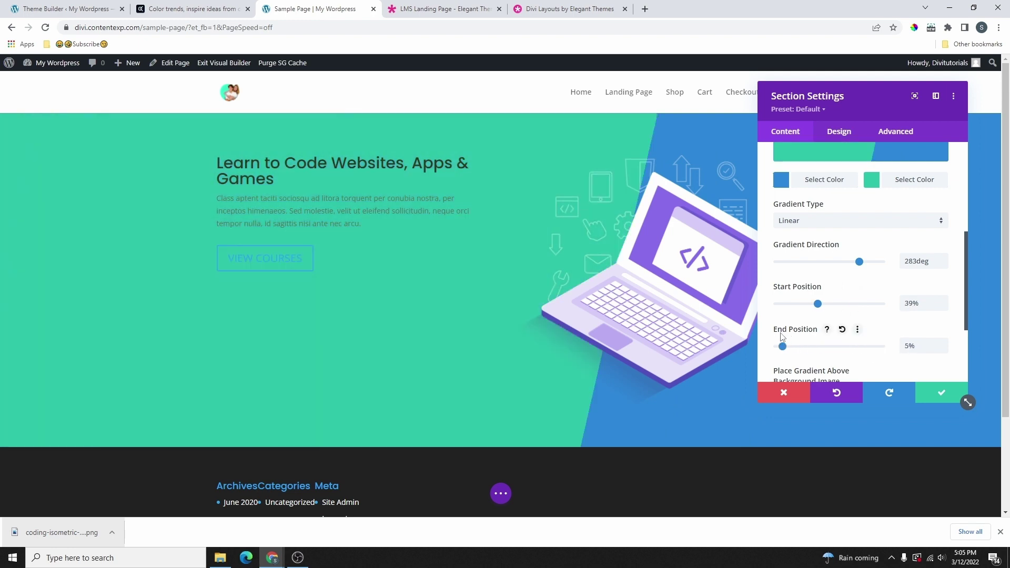
pyautogui.moveTo(823, 306)
pyautogui.mouseDown()
pyautogui.moveTo(802, 305)
pyautogui.moveTo(843, 305)
pyautogui.moveTo(830, 303)
pyautogui.mouseUp()
pyautogui.moveTo(859, 261); pyautogui.dragTo(863, 261)
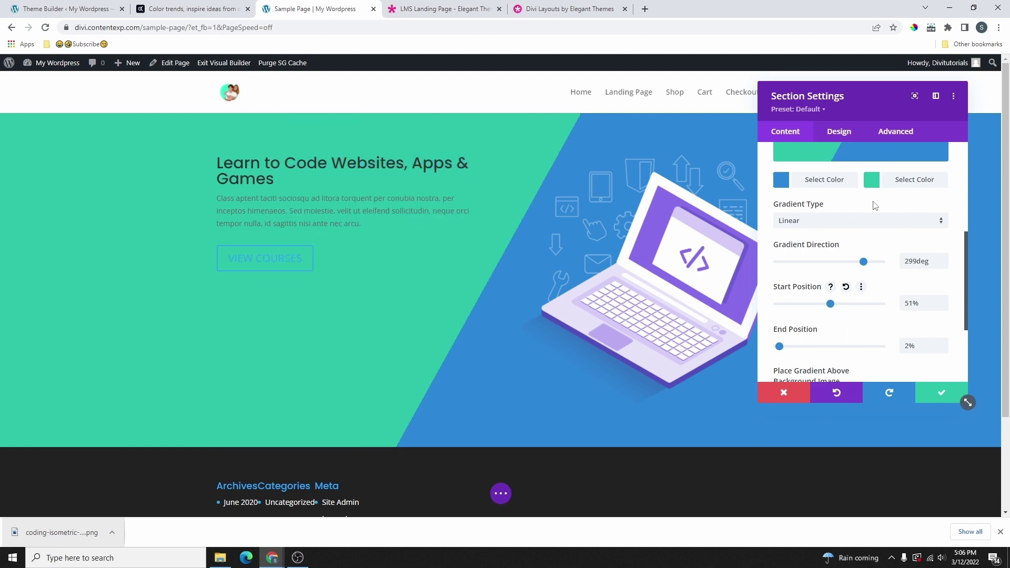
# Set the gradient's second color to the olive green global color and its first color to the yellow global color.
pyautogui.click(874, 179)
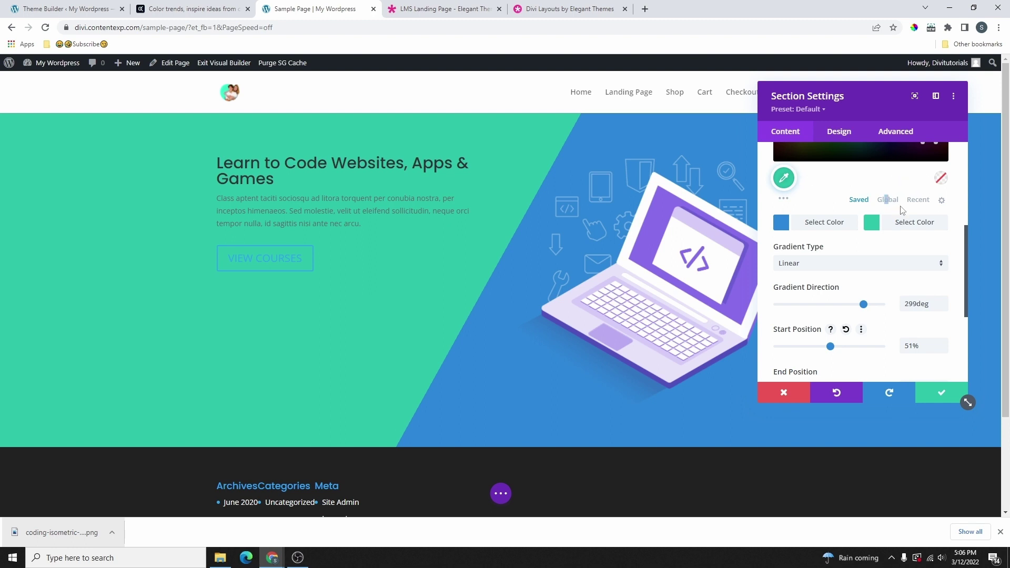
pyautogui.click(889, 201)
pyautogui.click(905, 178)
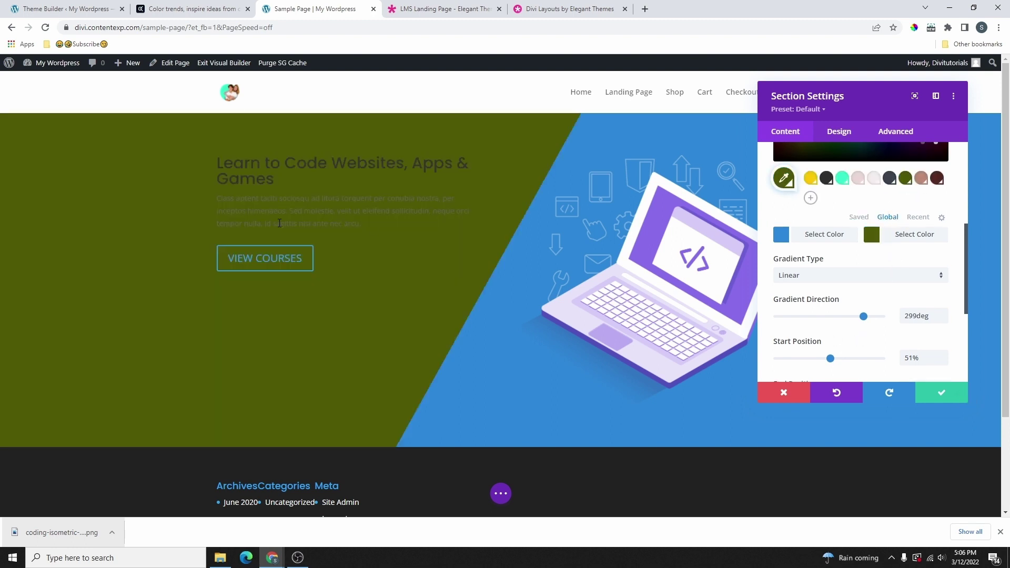
pyautogui.scroll(2, 826, 189)
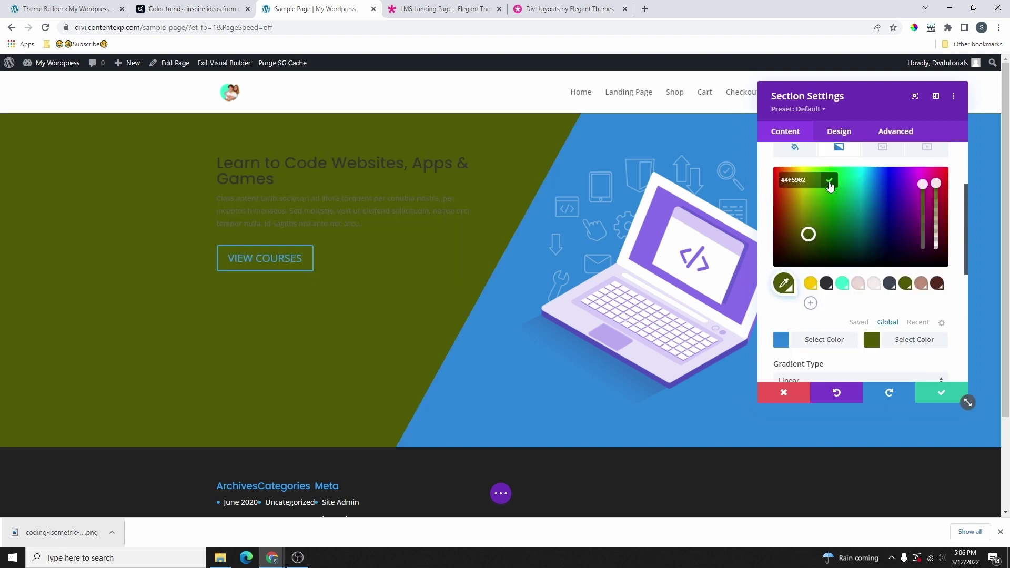
pyautogui.click(830, 182)
pyautogui.click(779, 287)
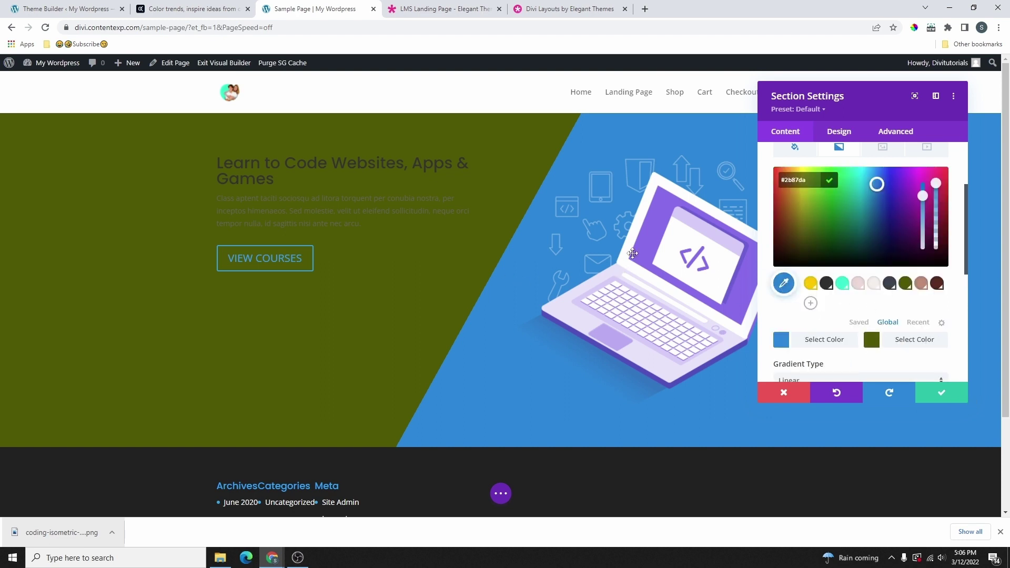
pyautogui.click(921, 284)
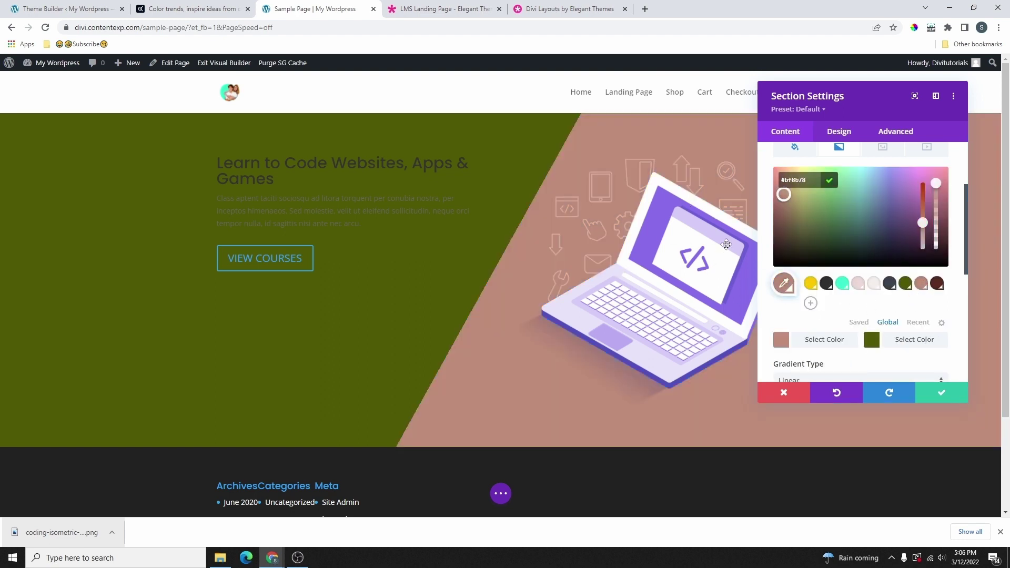
pyautogui.click(811, 283)
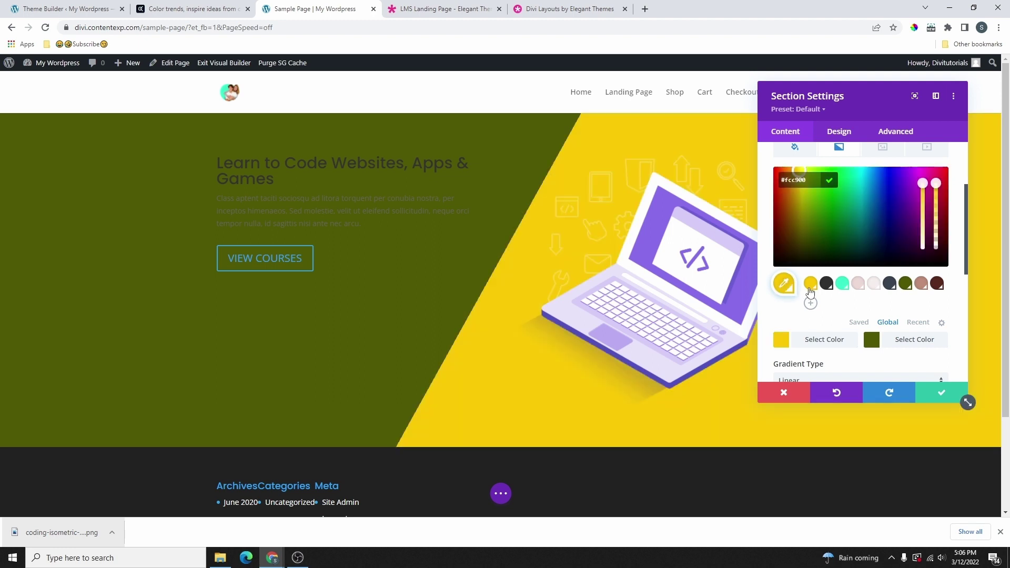
# Remove the gradient from the section's background and return to its solid color setting.
pyautogui.scroll(2, 832, 311)
pyautogui.click(828, 285)
pyautogui.scroll(2, 809, 277)
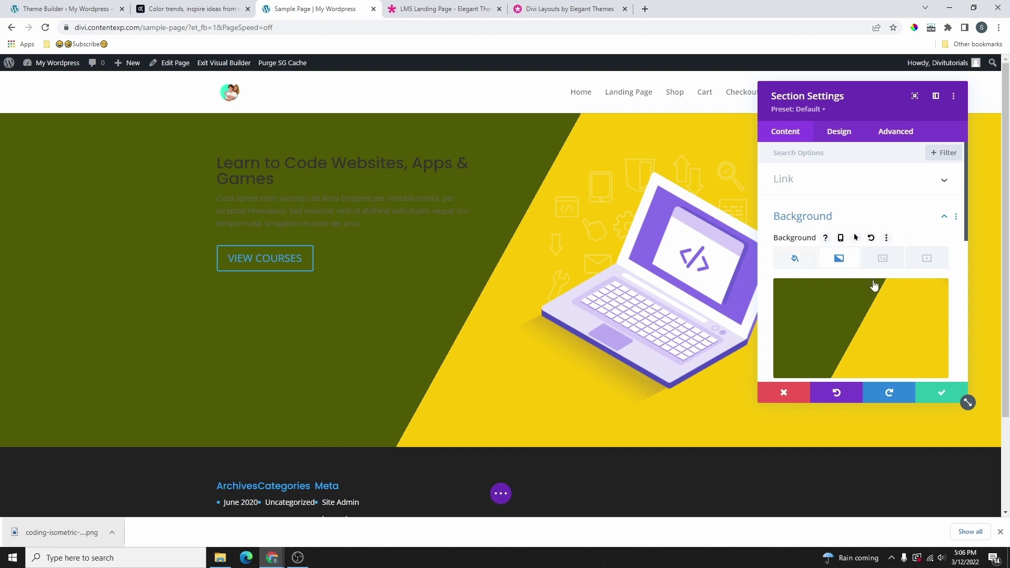
pyautogui.click(918, 298)
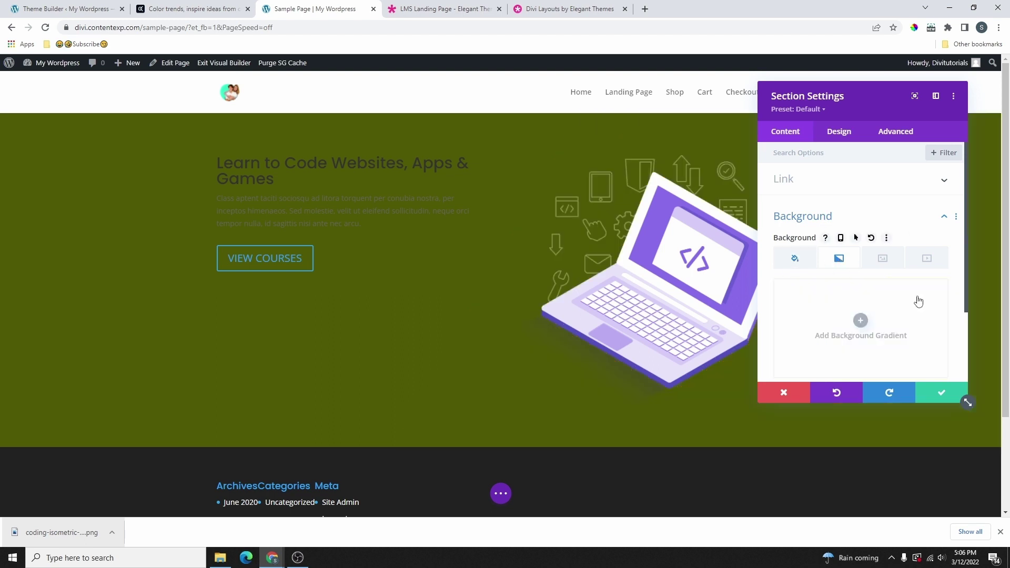
pyautogui.click(793, 259)
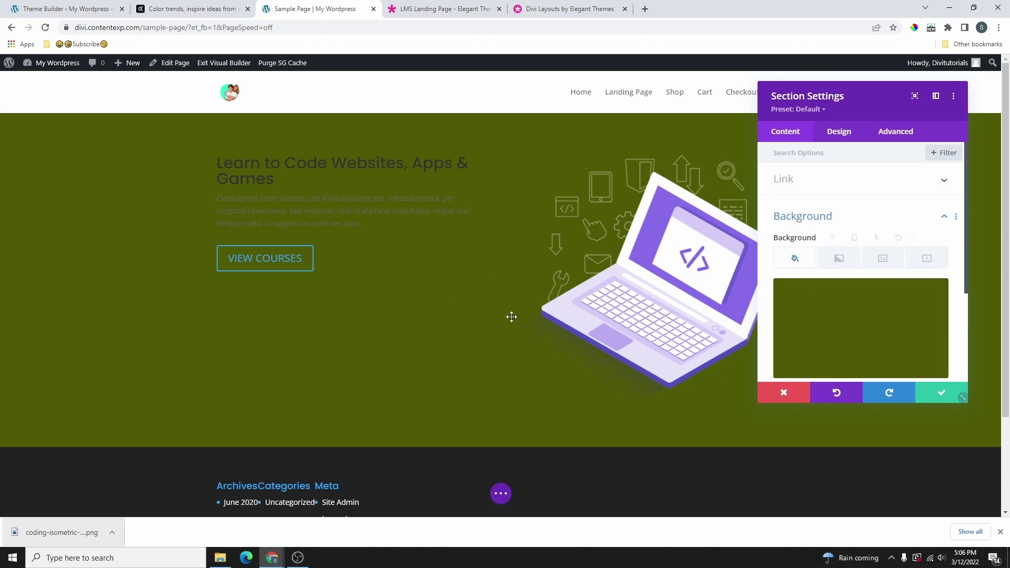
# Get the hero texture from the LMS Landing Page demo with Image Downloader and set coding-background-texture-1.jpg as the section's background image.
pyautogui.click(883, 258)
pyautogui.scroll(-1, 862, 295)
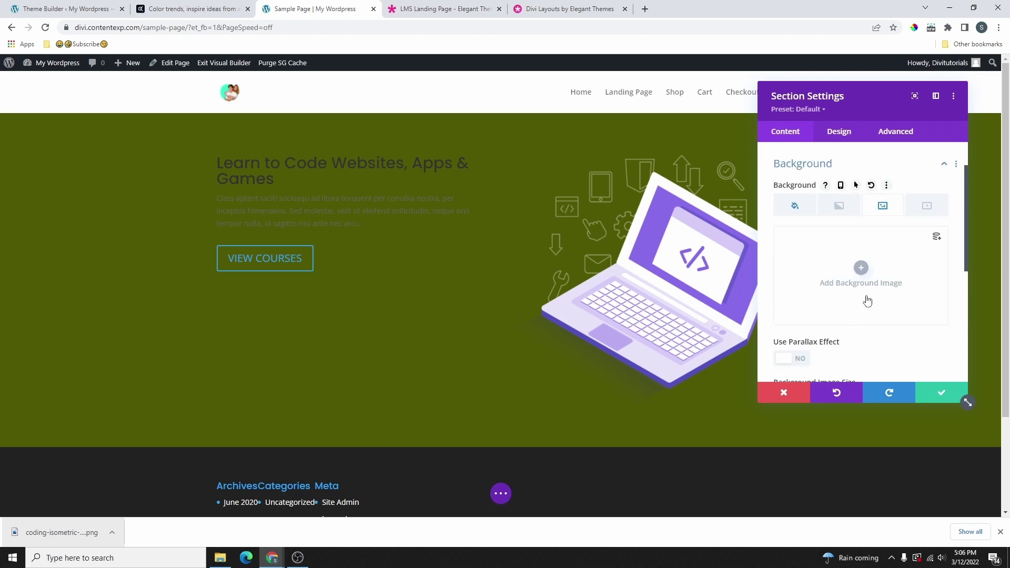
pyautogui.click(464, 9)
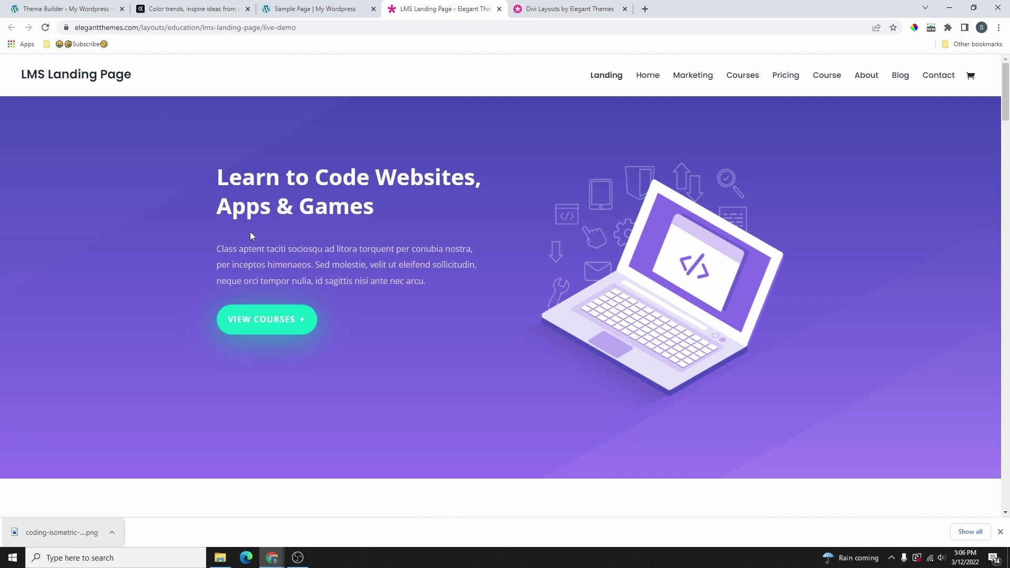
pyautogui.click(947, 28)
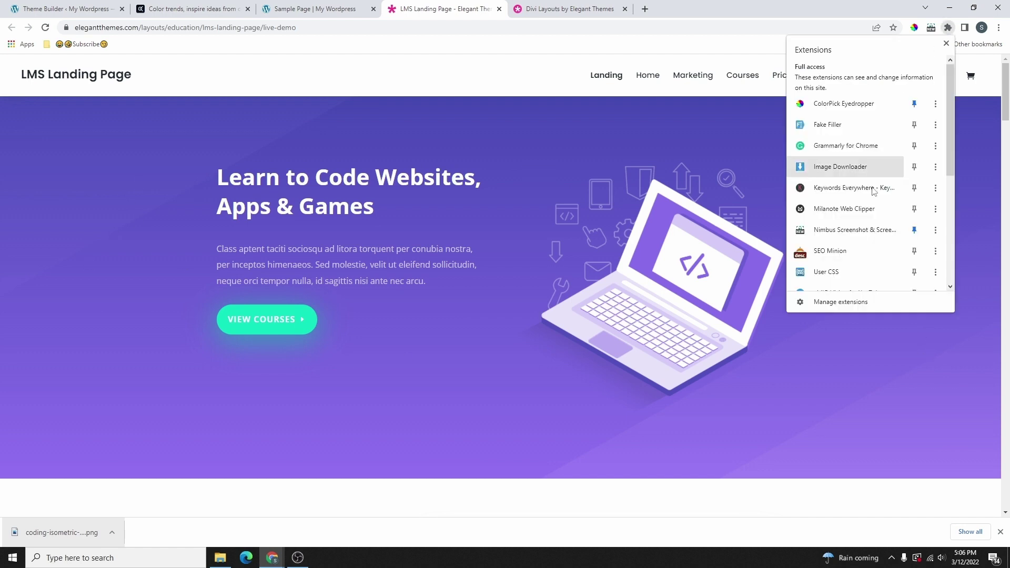
pyautogui.click(851, 166)
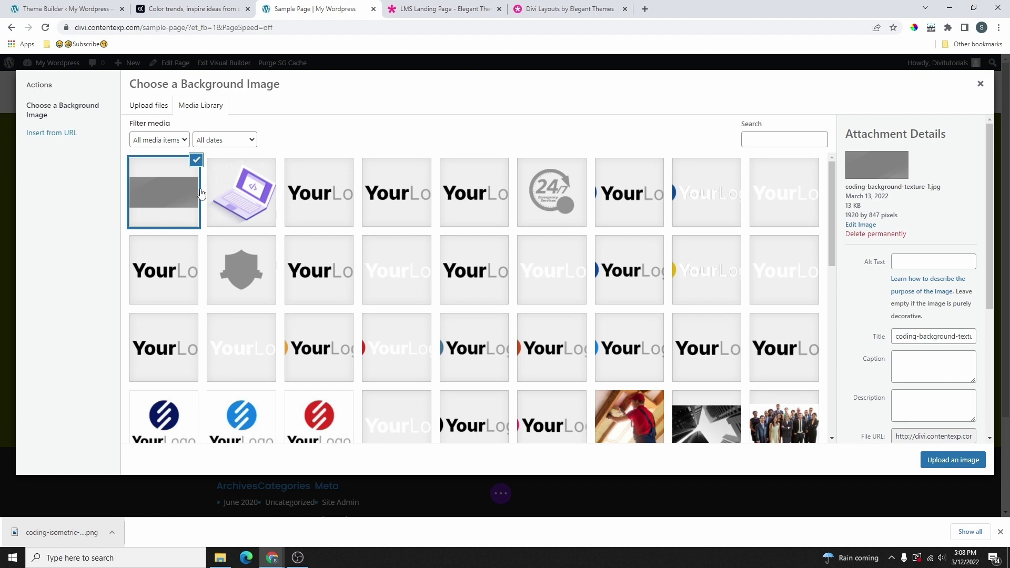
pyautogui.click(957, 461)
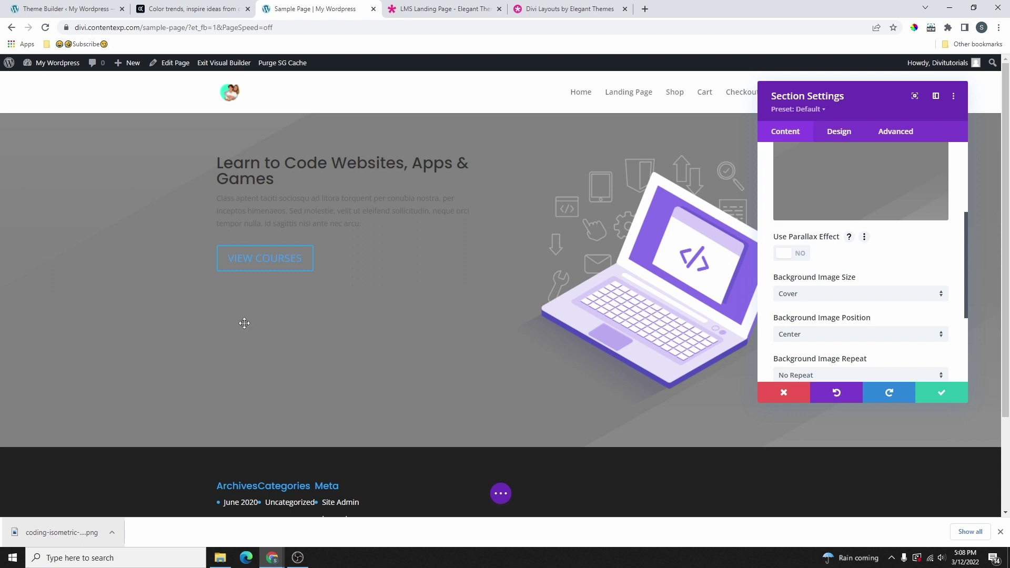
# Set the section's background image size to Fit.
pyautogui.click(838, 300)
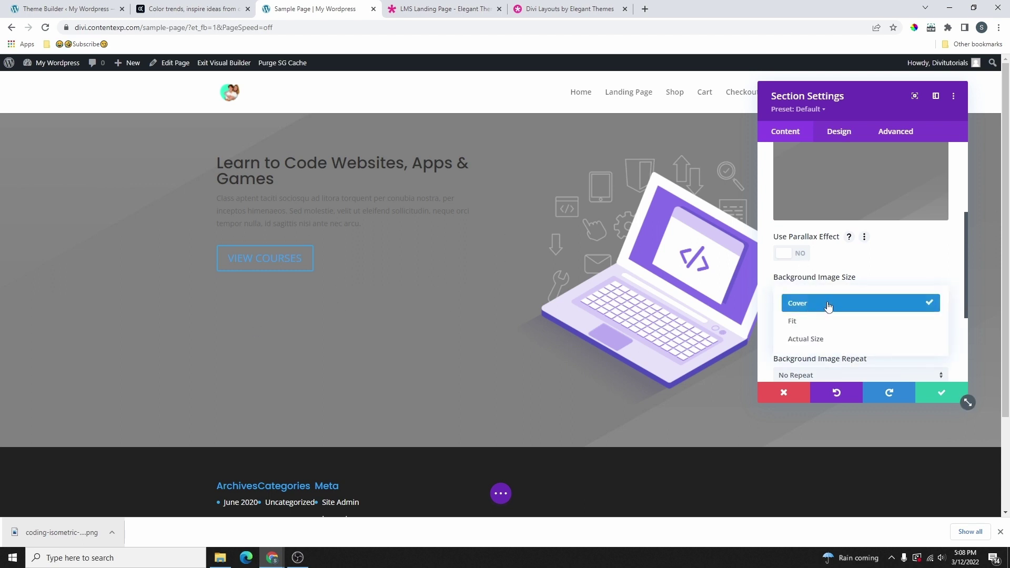
pyautogui.click(828, 305)
pyautogui.click(827, 295)
pyautogui.click(825, 321)
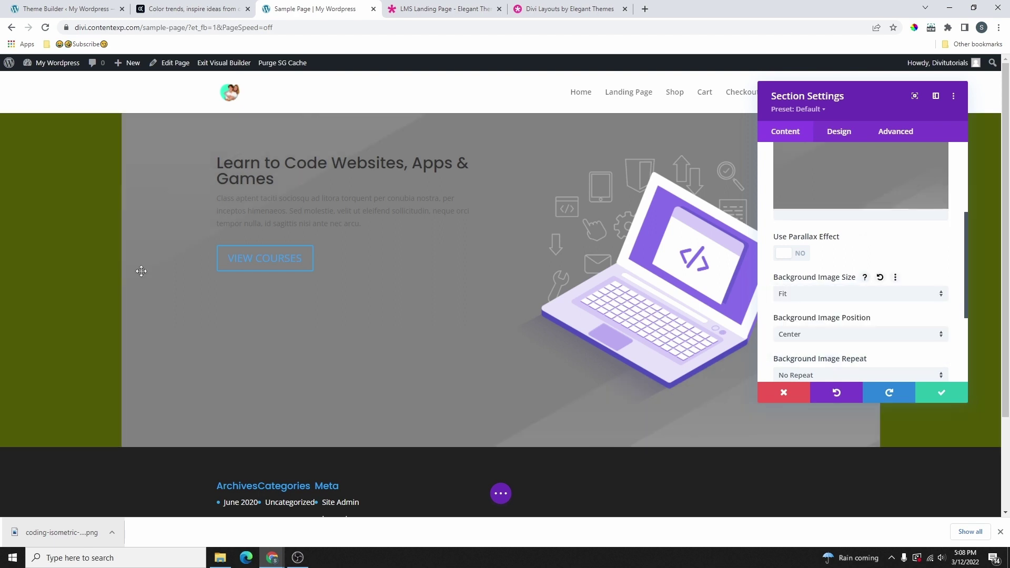
# Set the section's background image size to Cover and its repeat to No Repeat.
pyautogui.click(809, 295)
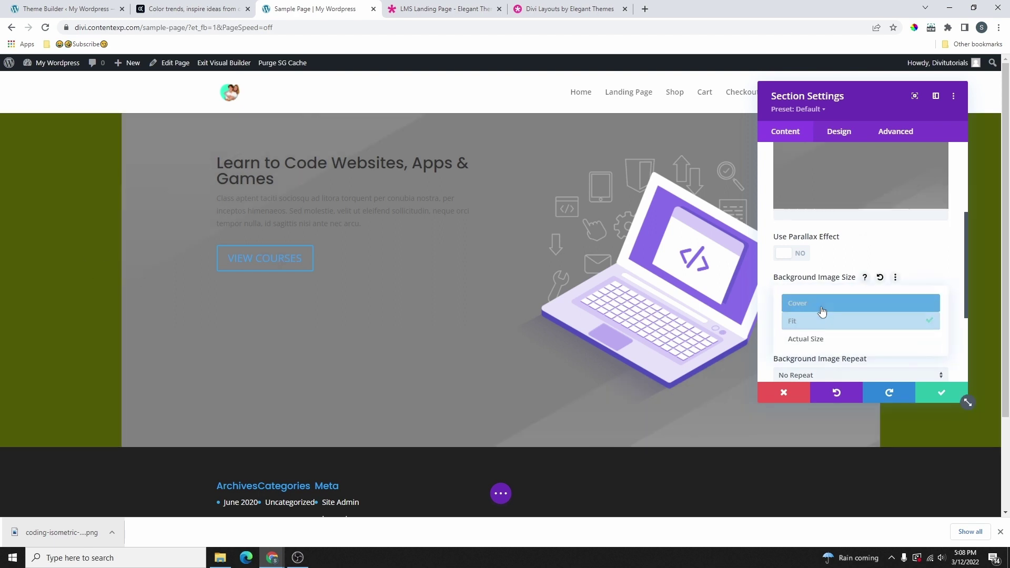
pyautogui.click(823, 306)
pyautogui.click(831, 375)
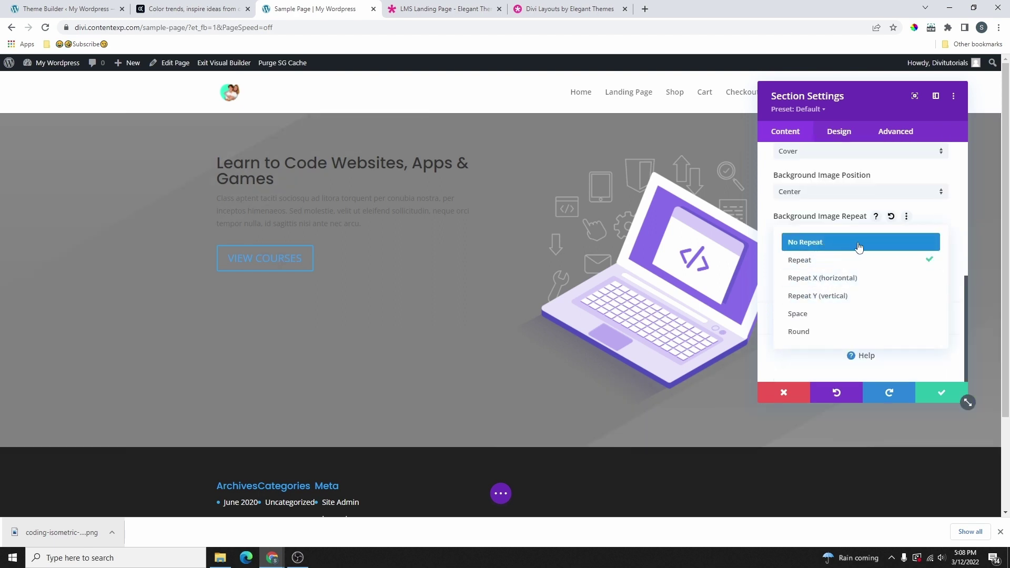
pyautogui.click(832, 246)
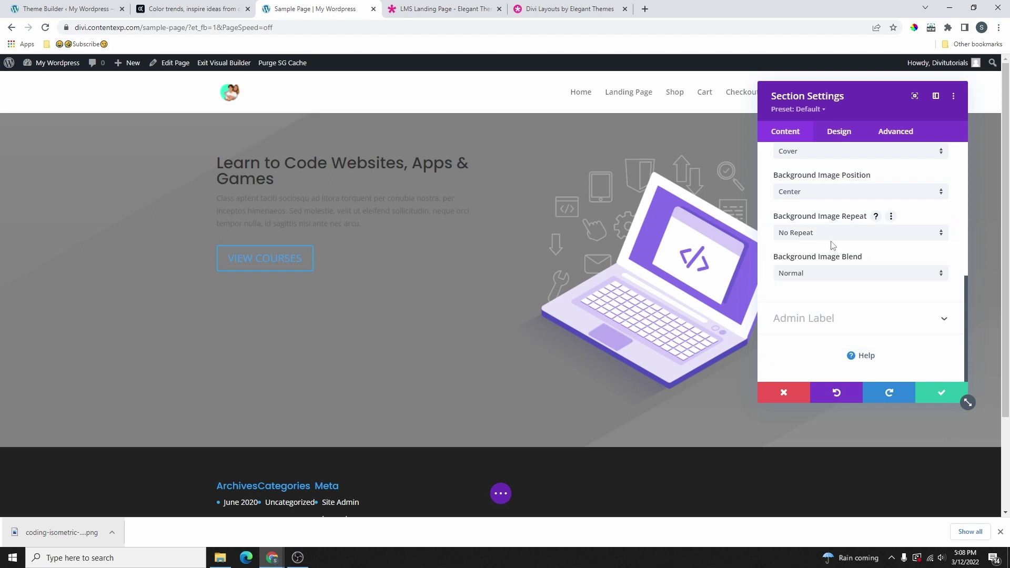
# Set the section's background image blend to Overlay and compare the result with the LMS Landing Page demo.
pyautogui.click(824, 273)
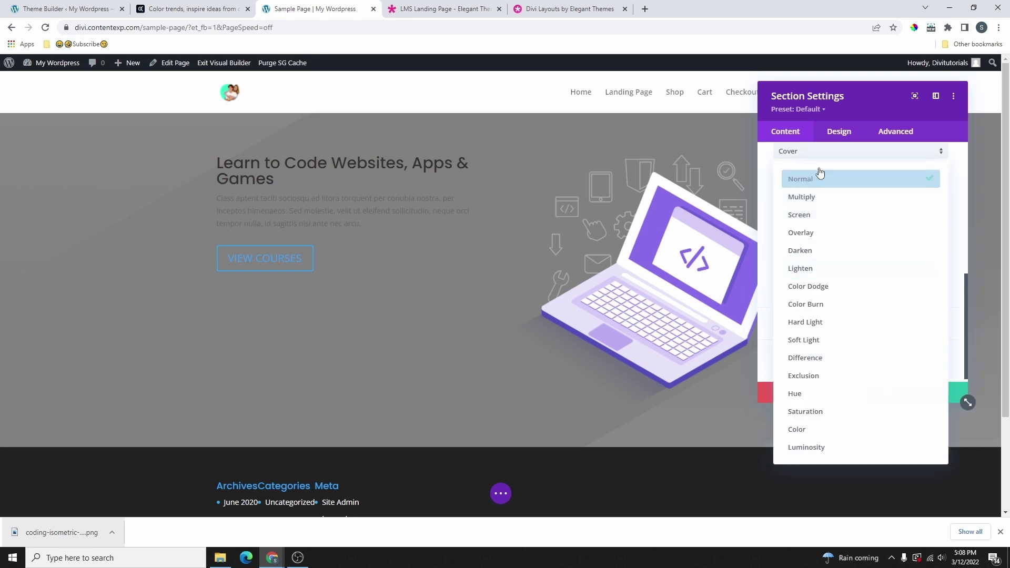
pyautogui.click(809, 237)
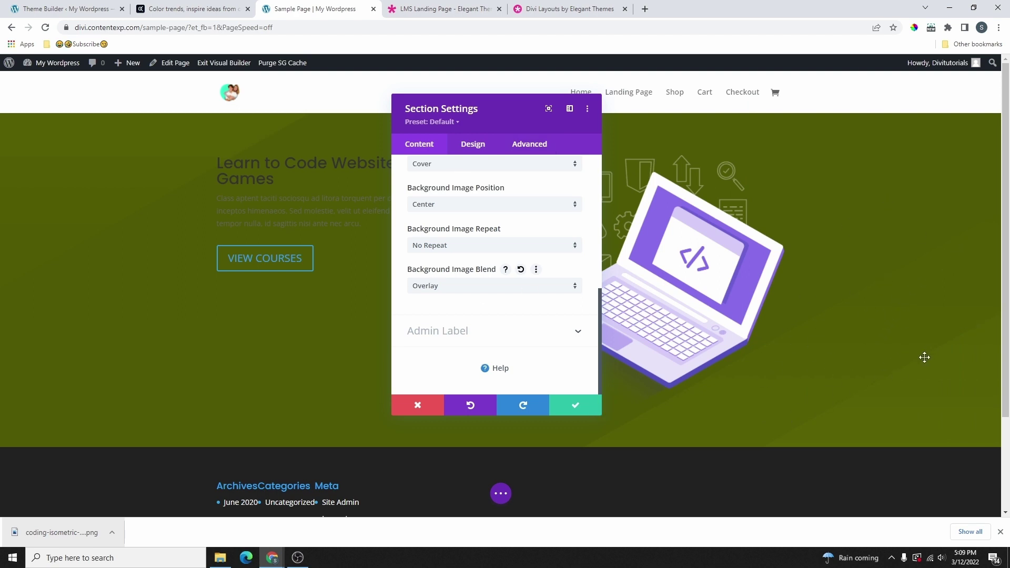
pyautogui.click(416, 9)
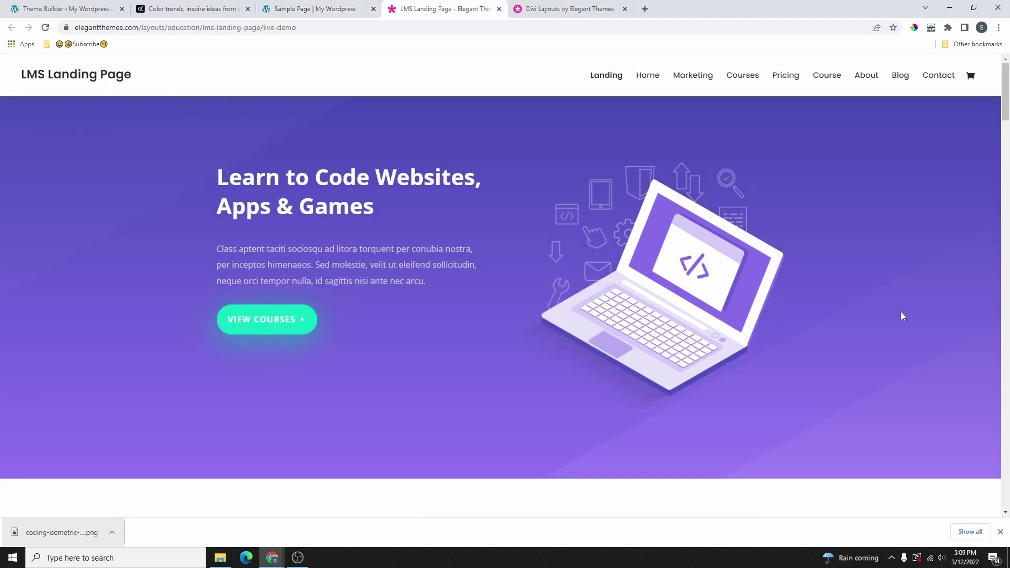
pyautogui.click(367, 14)
# Try lowering the section's olive background color to 0.66 opacity, and decline changing the global color across the site.
pyautogui.moveTo(572, 316)
pyautogui.mouseDown()
pyautogui.moveTo(570, 280)
pyautogui.moveTo(571, 319)
pyautogui.moveTo(570, 286)
pyautogui.moveTo(572, 300)
pyautogui.mouseUp()
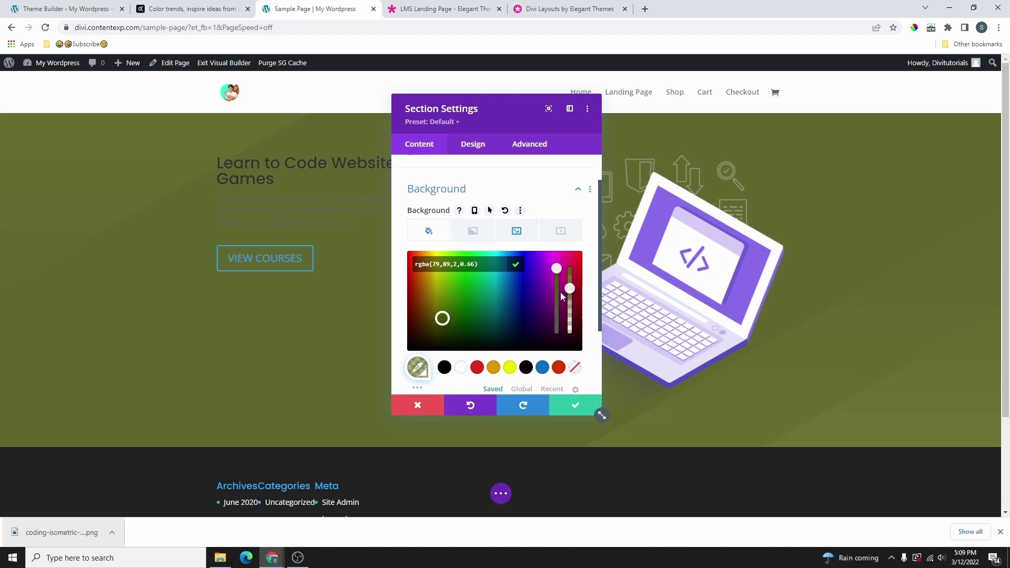
pyautogui.scroll(-1, 545, 292)
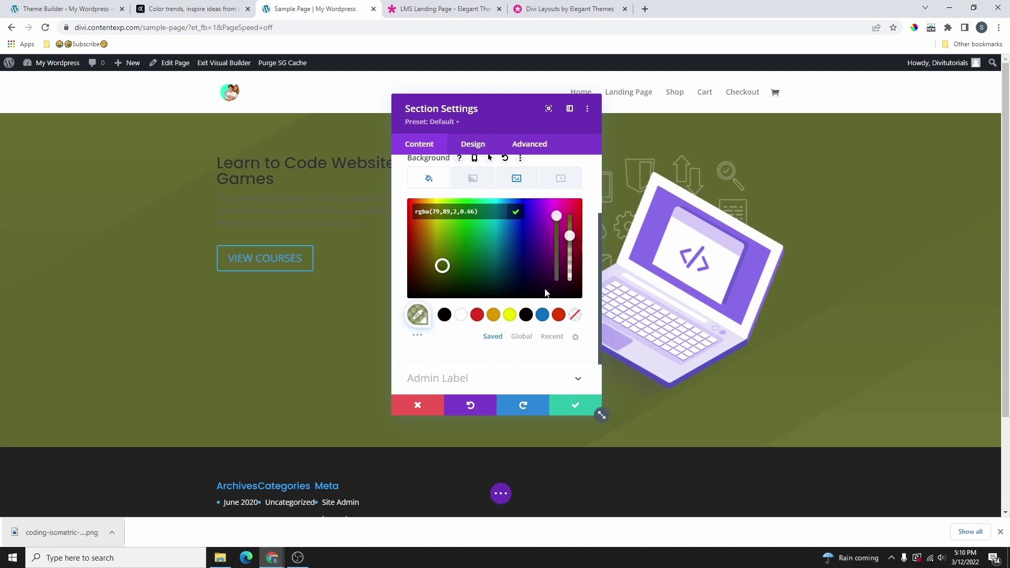
pyautogui.click(516, 213)
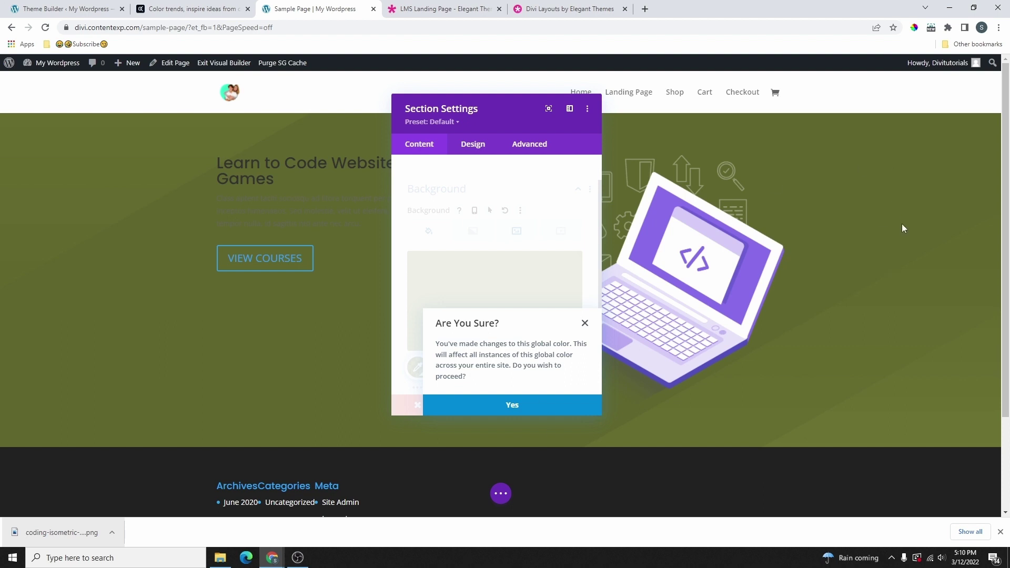
pyautogui.click(584, 325)
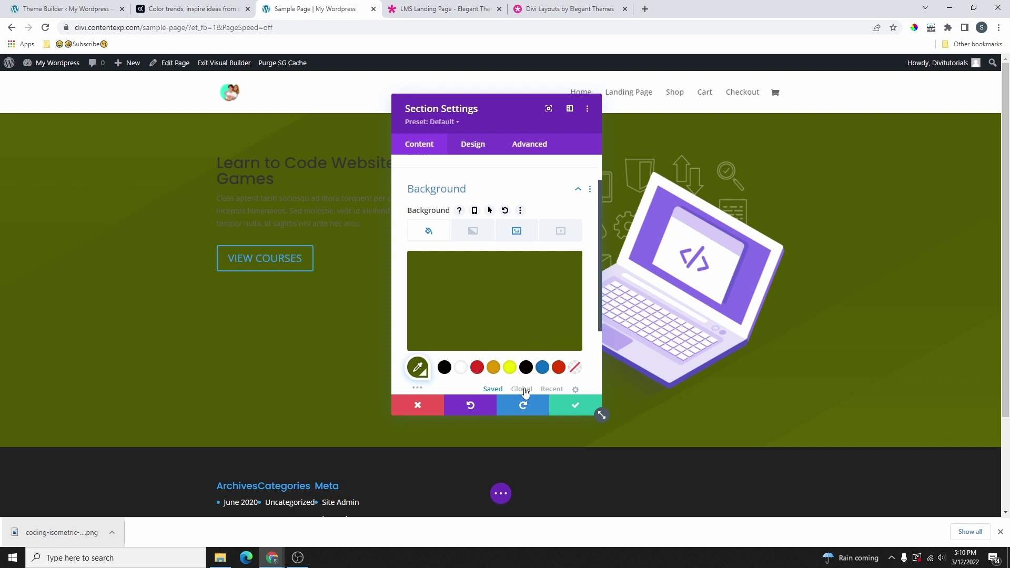
# Try a semi-transparent black from the saved colors as the section's background color.
pyautogui.click(445, 367)
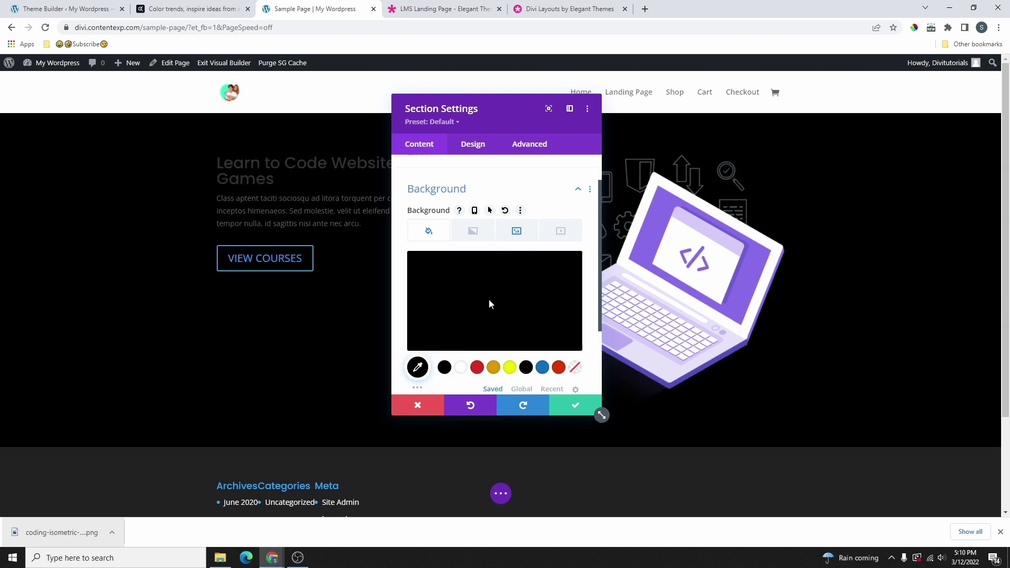
pyautogui.moveTo(561, 283)
pyautogui.moveTo(569, 268); pyautogui.dragTo(569, 324)
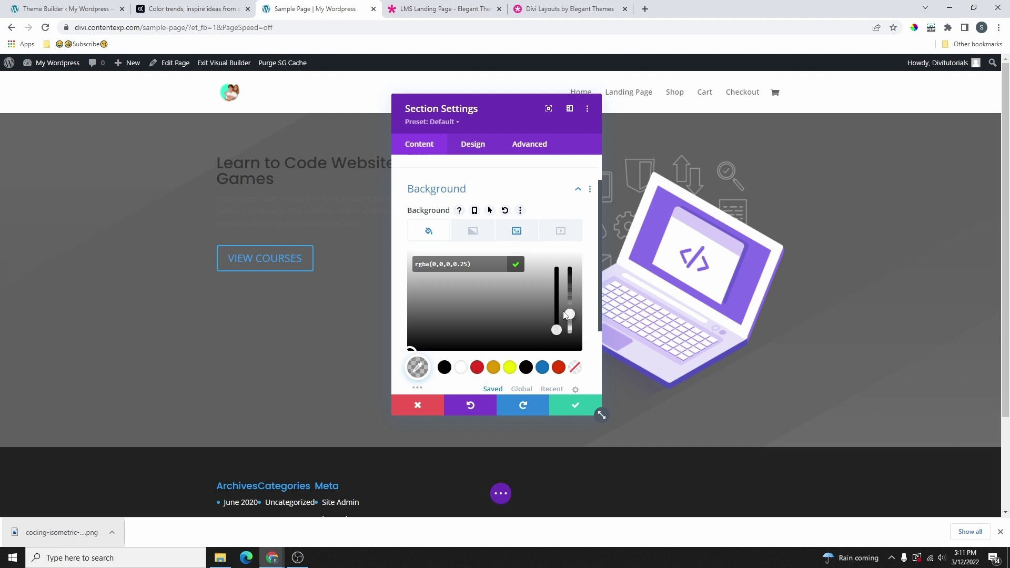
pyautogui.moveTo(568, 314)
pyautogui.mouseDown()
pyautogui.moveTo(570, 294)
pyautogui.moveTo(570, 306)
pyautogui.mouseUp()
pyautogui.click(516, 264)
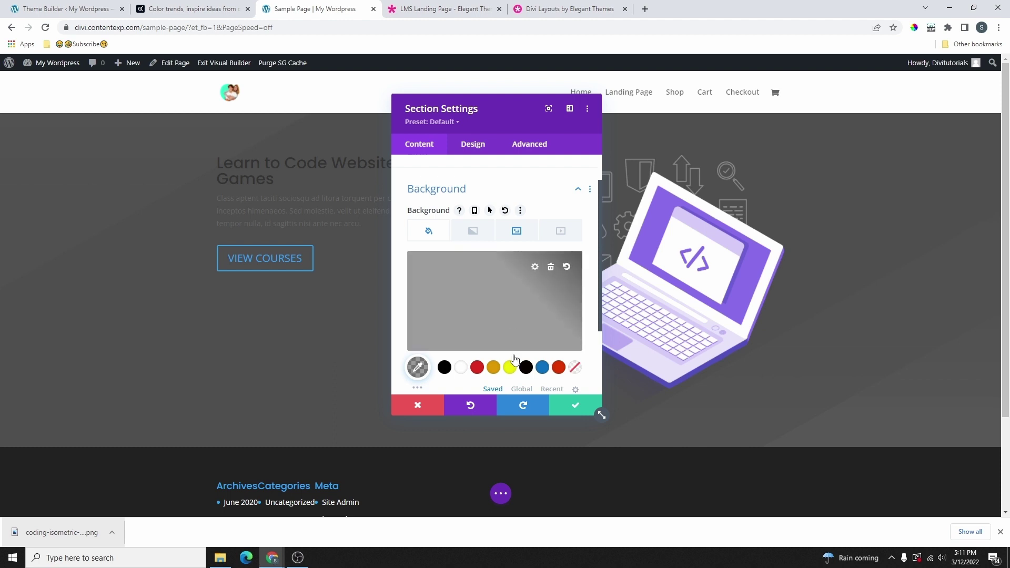
# Set the section's background color to the olive green global color and save the section settings.
pyautogui.click(521, 389)
pyautogui.click(541, 368)
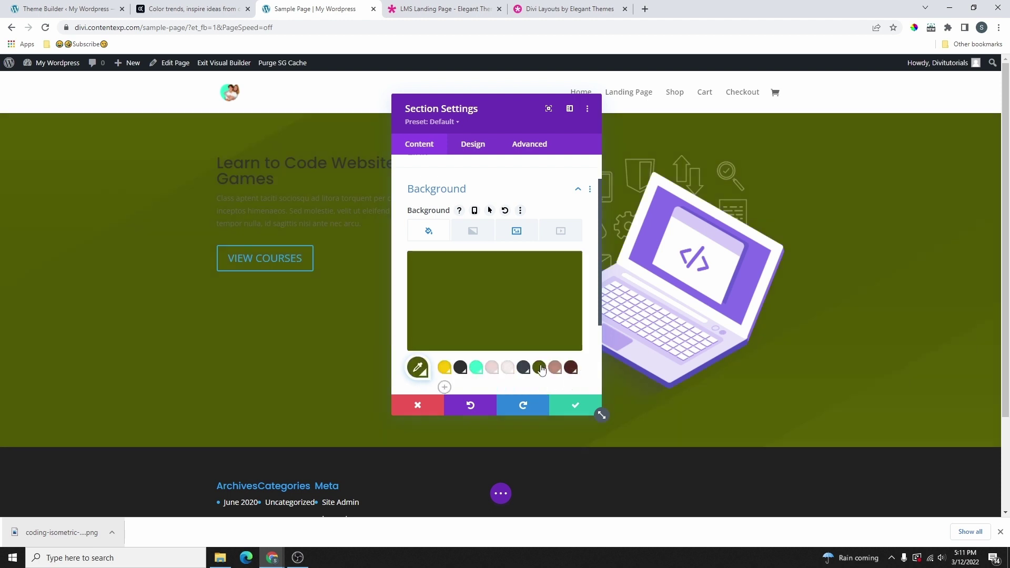
pyautogui.scroll(-2, 559, 295)
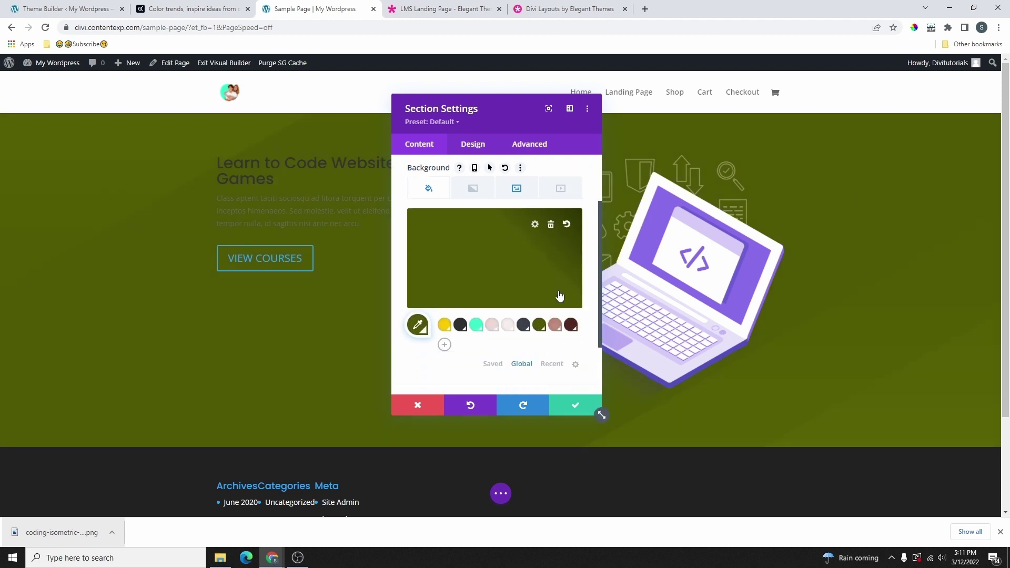
pyautogui.click(575, 405)
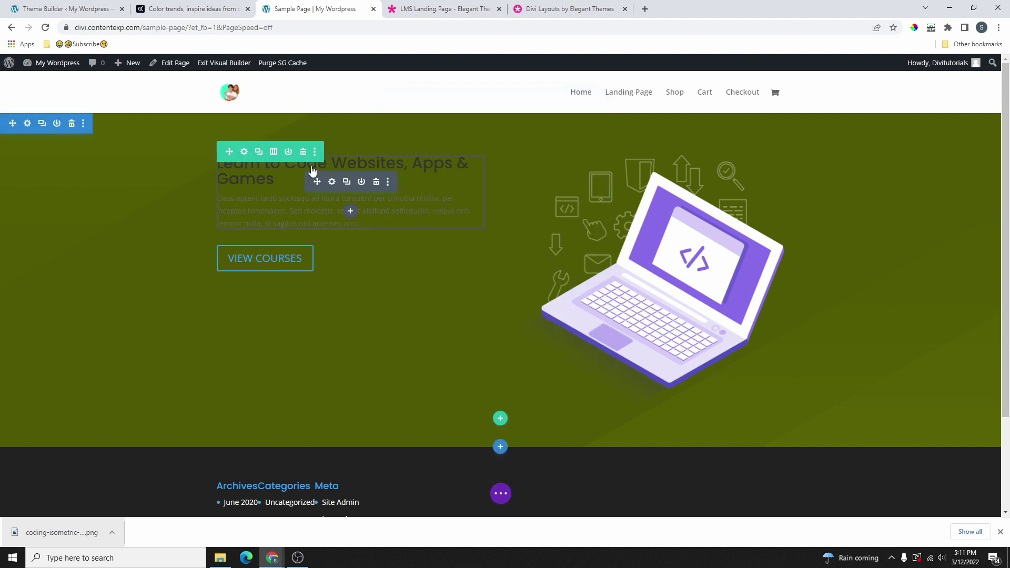
# Check the demo's hero heading, and make the hero text module's H1 heading Bold and uppercase.
pyautogui.click(434, 10)
pyautogui.click(315, 10)
pyautogui.click(332, 182)
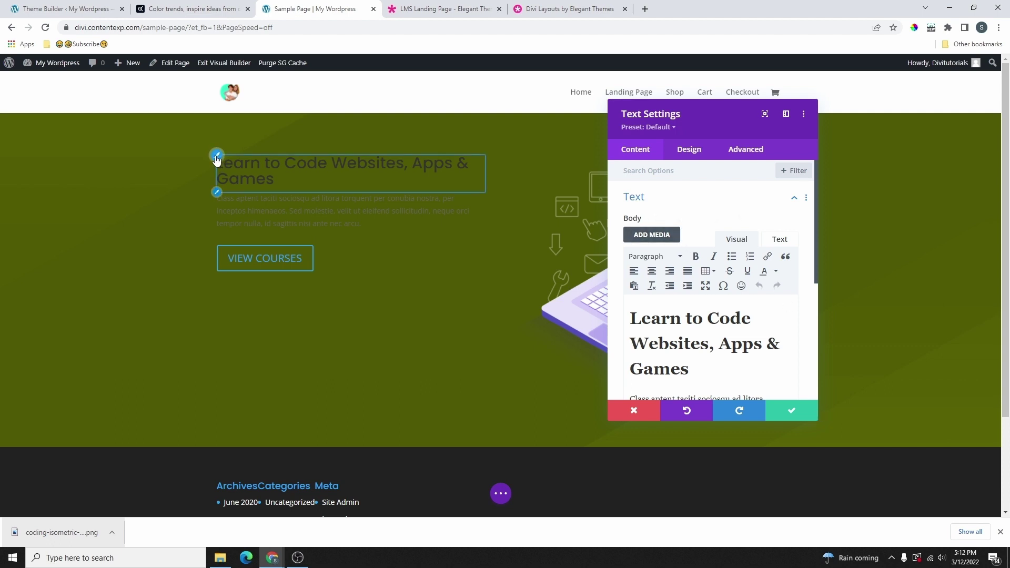
pyautogui.click(689, 149)
pyautogui.click(625, 224)
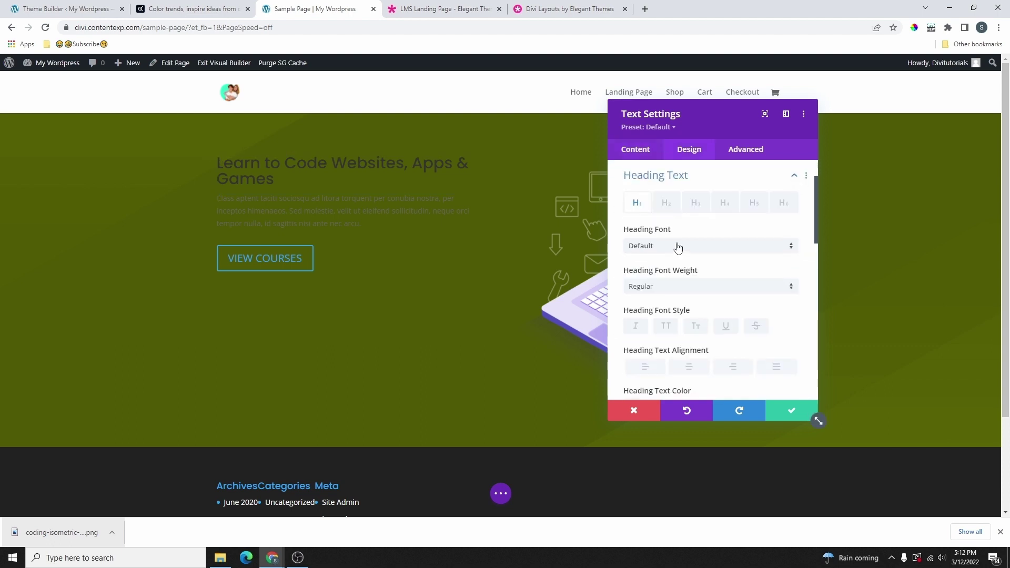
pyautogui.click(673, 290)
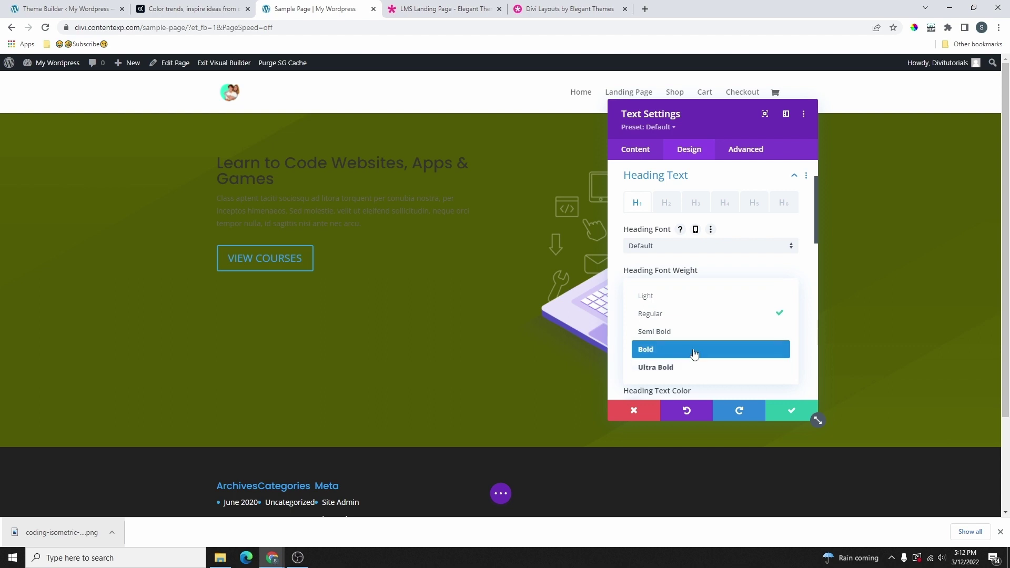
pyautogui.click(697, 350)
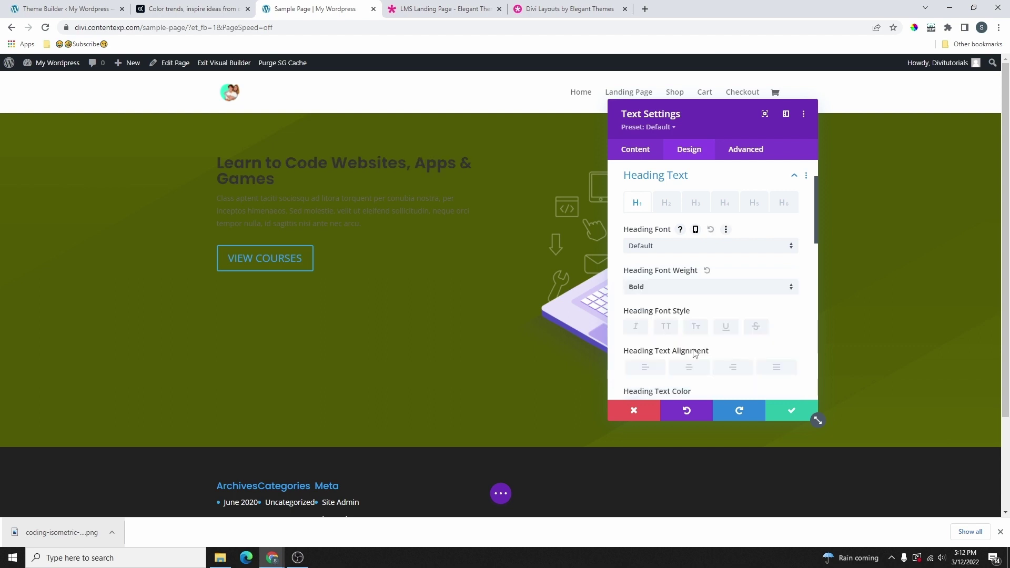
pyautogui.click(668, 329)
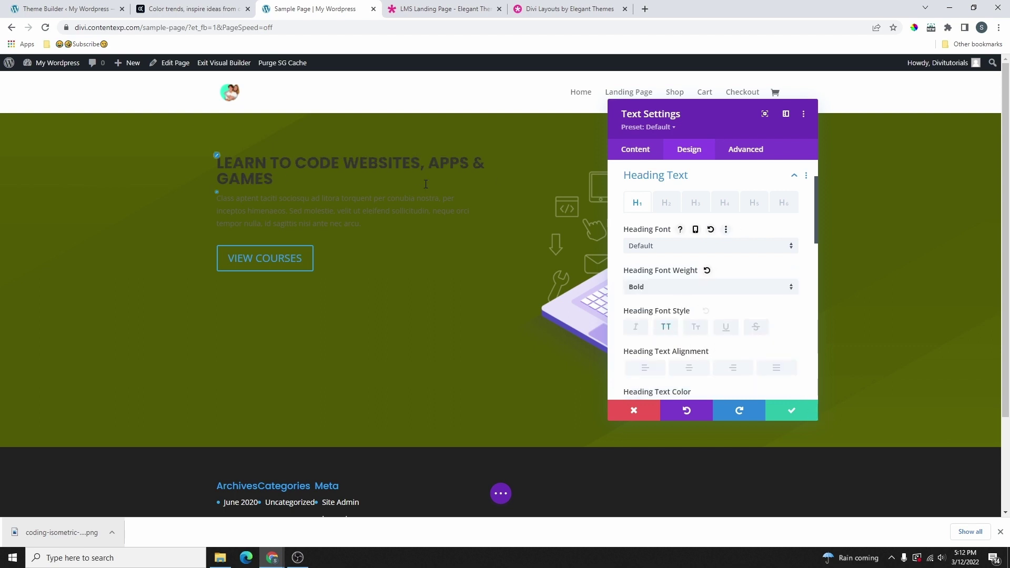
# Return the H1 heading to its default left alignment and set its text color to white.
pyautogui.scroll(-3, 726, 291)
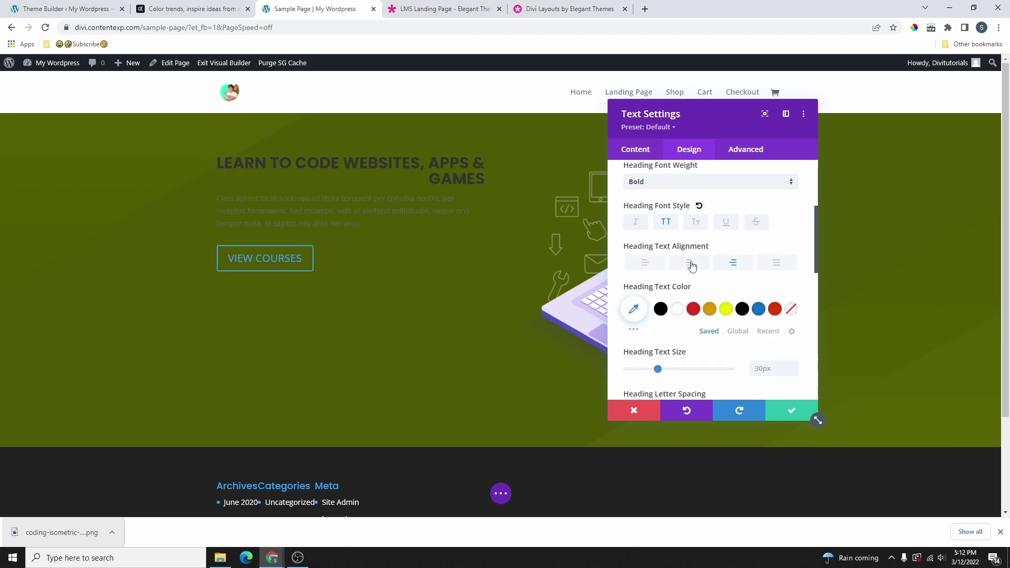
pyautogui.click(651, 268)
pyautogui.click(651, 269)
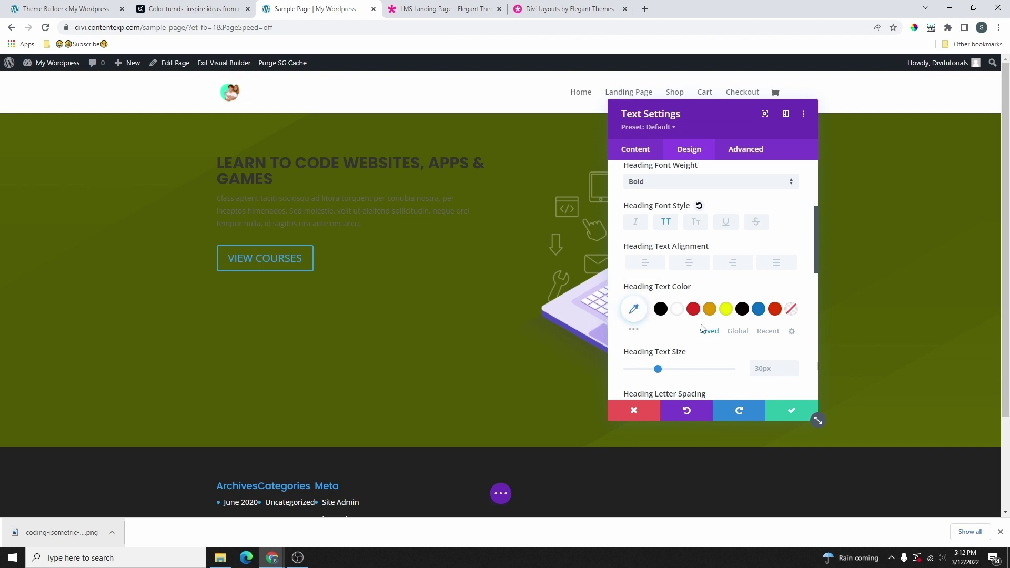
pyautogui.click(677, 309)
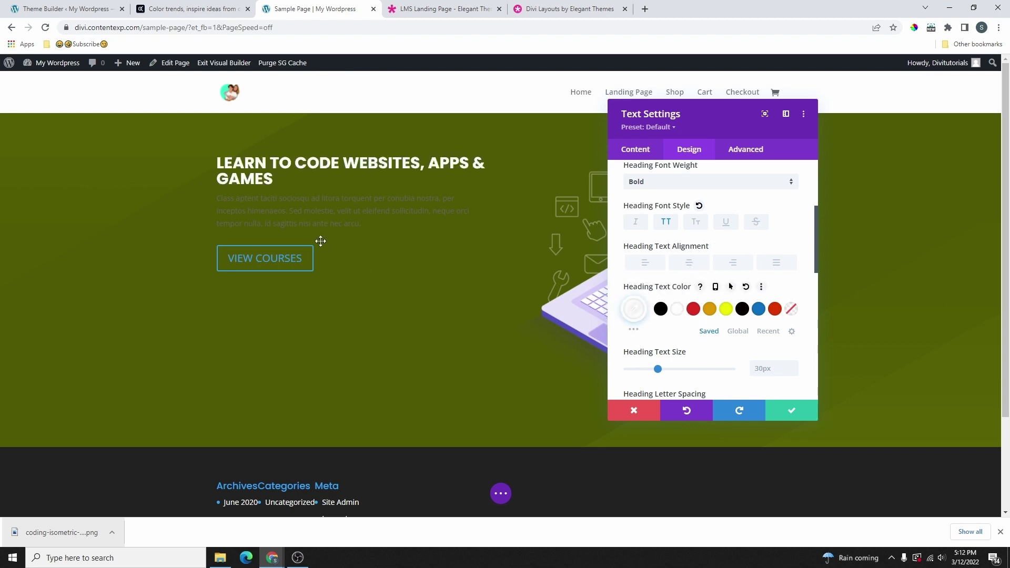
# Set the H1 heading's text size to 35px.
pyautogui.scroll(-1, 661, 321)
pyautogui.moveTo(658, 318)
pyautogui.mouseDown()
pyautogui.moveTo(698, 317)
pyautogui.moveTo(665, 317)
pyautogui.mouseUp()
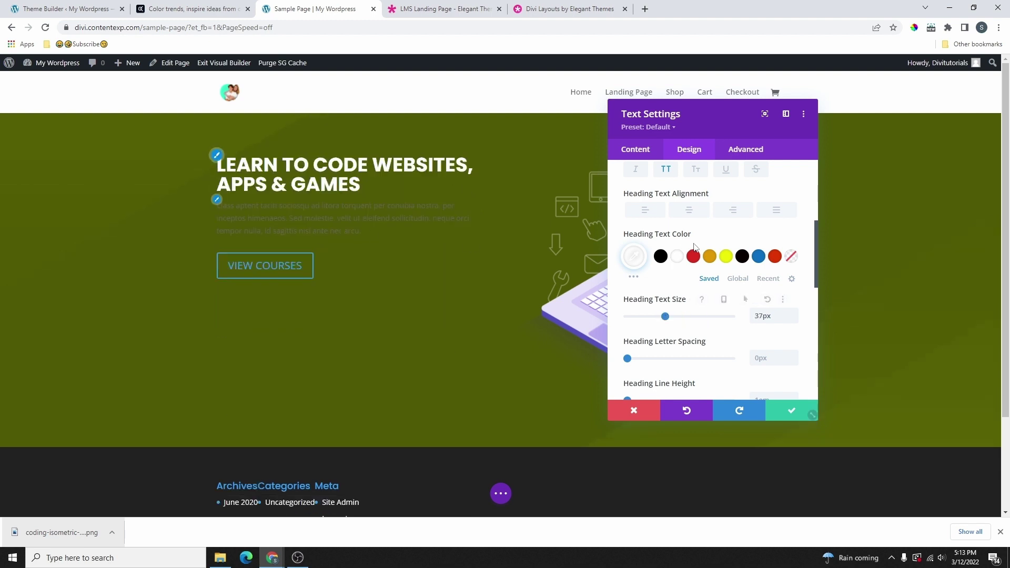
pyautogui.click(773, 315)
pyautogui.press('Down')
pyautogui.press('Down')
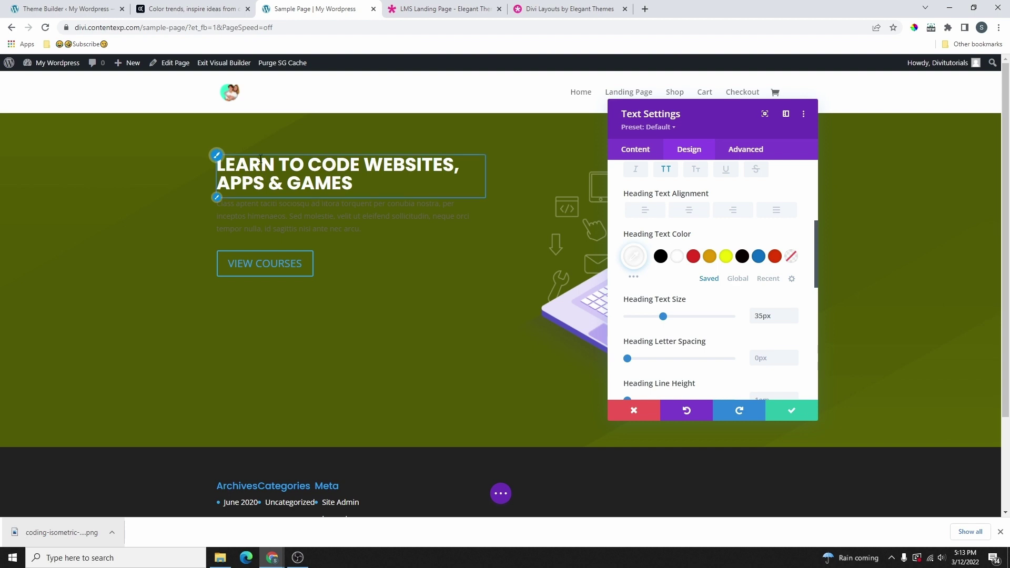
# Compare the heading spacing with the LMS demo and set the heading line height to 1.5em.
pyautogui.click(403, 10)
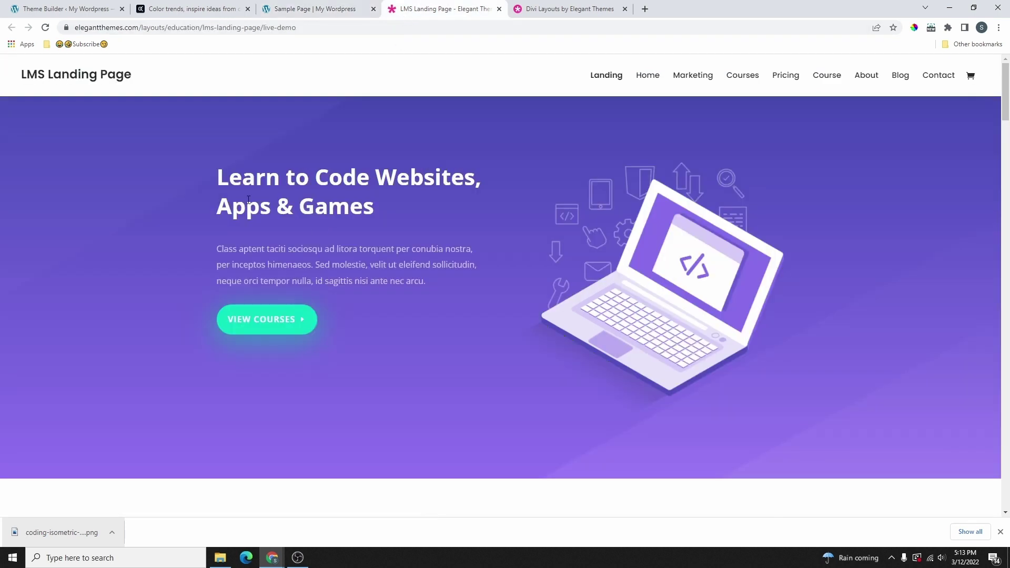
pyautogui.click(363, 9)
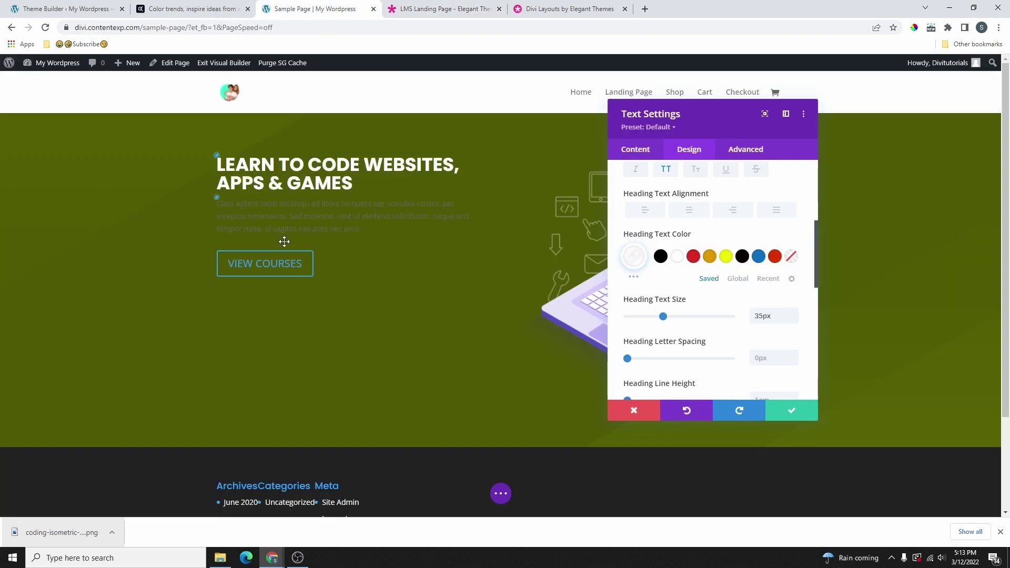
pyautogui.scroll(-1, 671, 353)
pyautogui.scroll(-1, 671, 353)
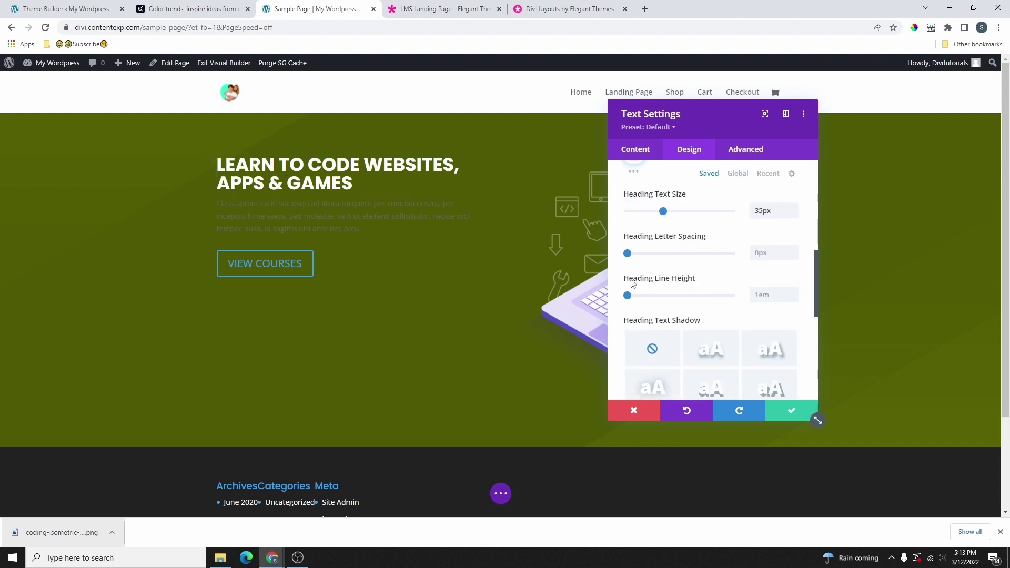
pyautogui.moveTo(633, 301); pyautogui.dragTo(658, 301)
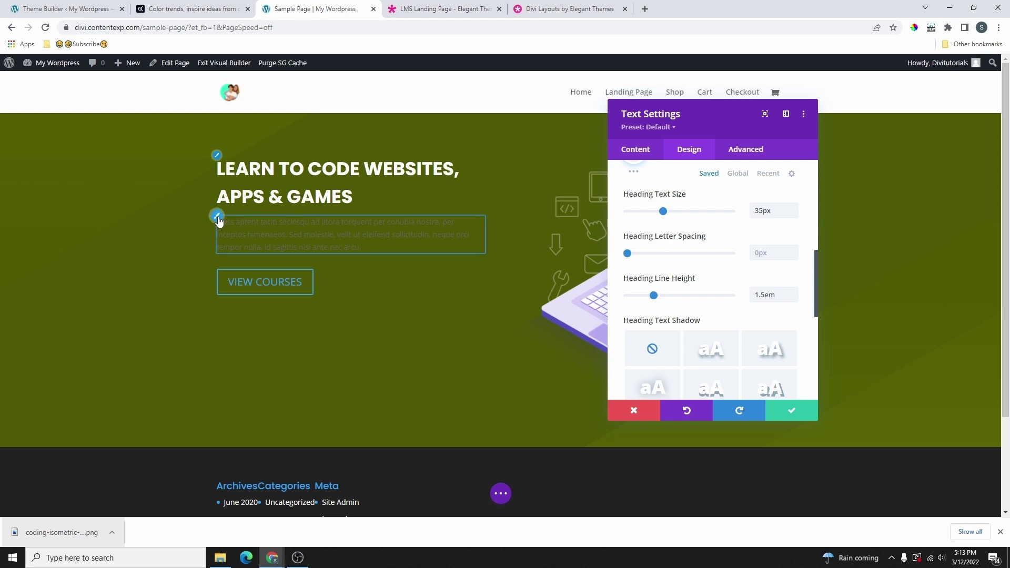
# Set the hero paragraph's text color to white and close the text module's settings.
pyautogui.click(219, 221)
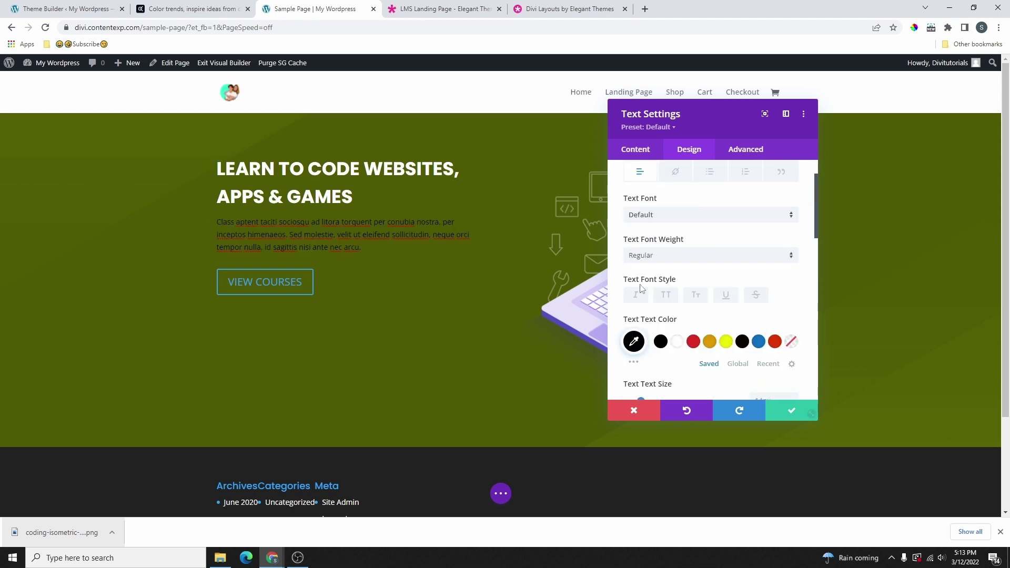
pyautogui.scroll(-1, 641, 287)
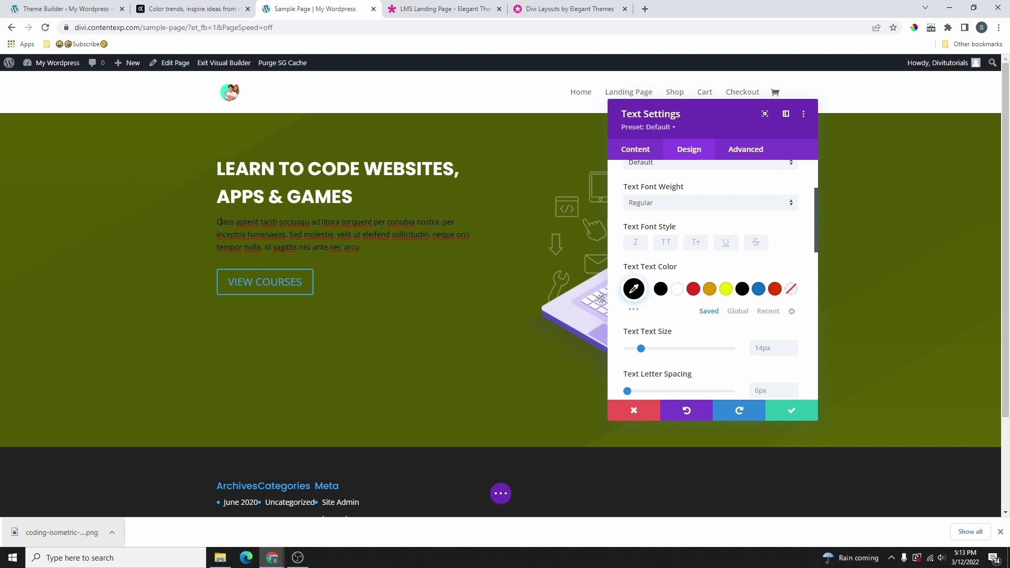
pyautogui.click(678, 292)
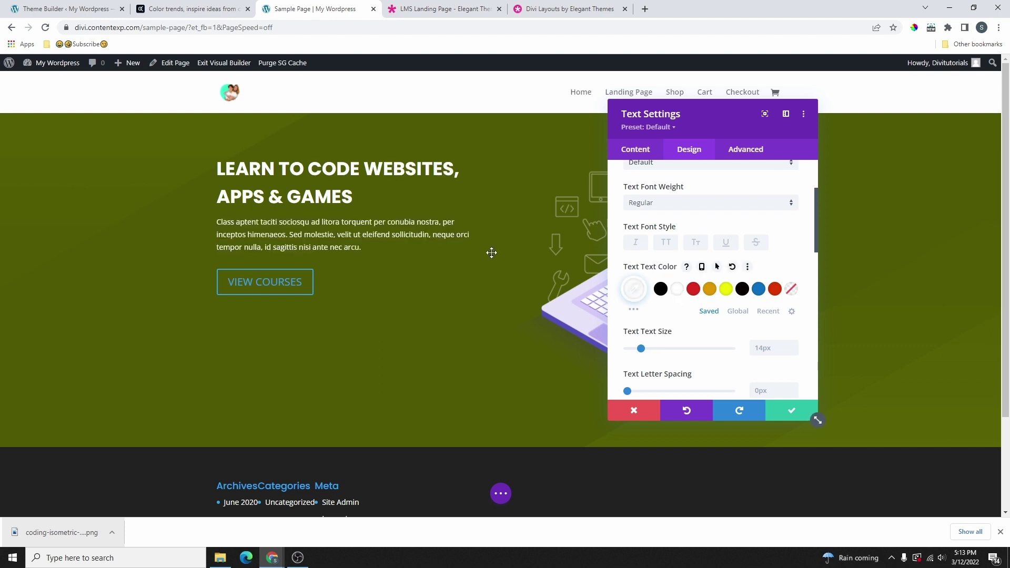
pyautogui.scroll(-1, 706, 315)
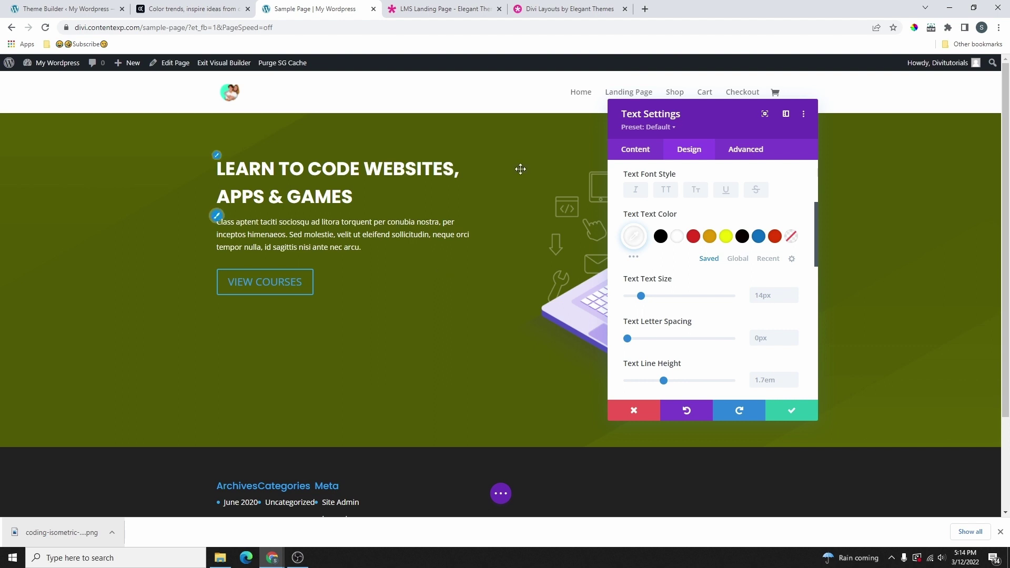
pyautogui.press('Escape')
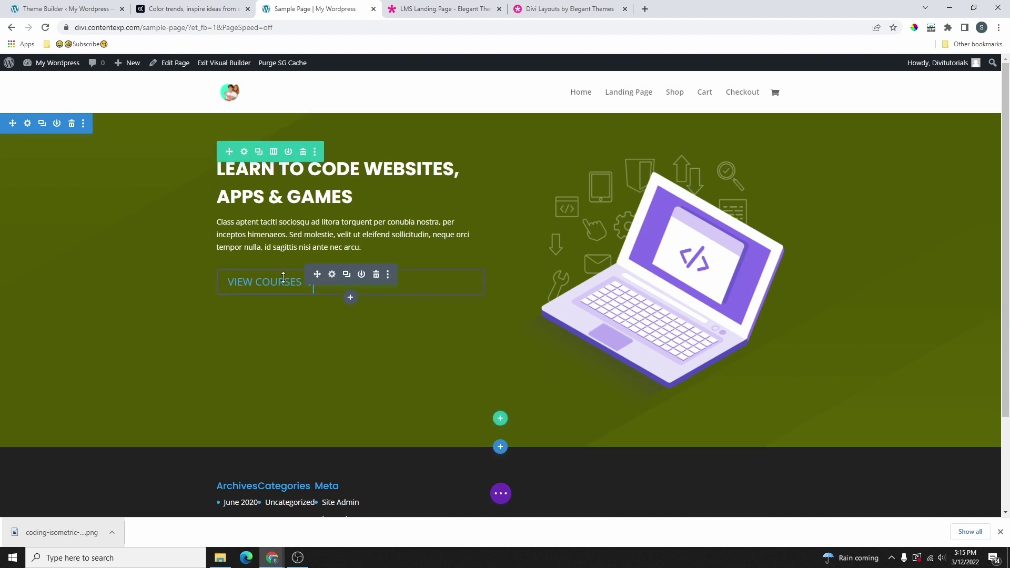
# Open the VIEW COURSES button's settings and show its link URL and link target options.
pyautogui.click(333, 277)
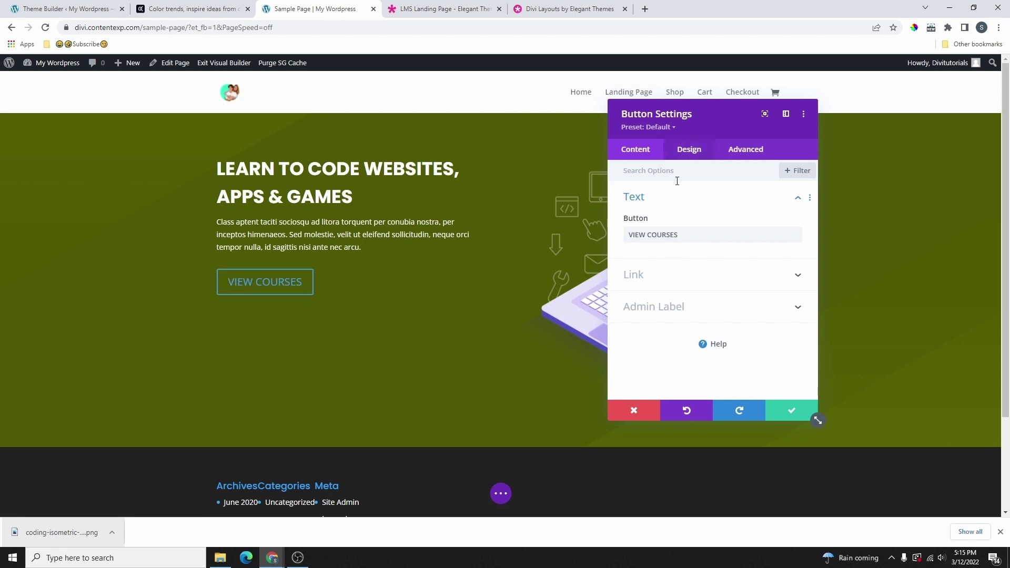
pyautogui.click(660, 284)
pyautogui.click(673, 257)
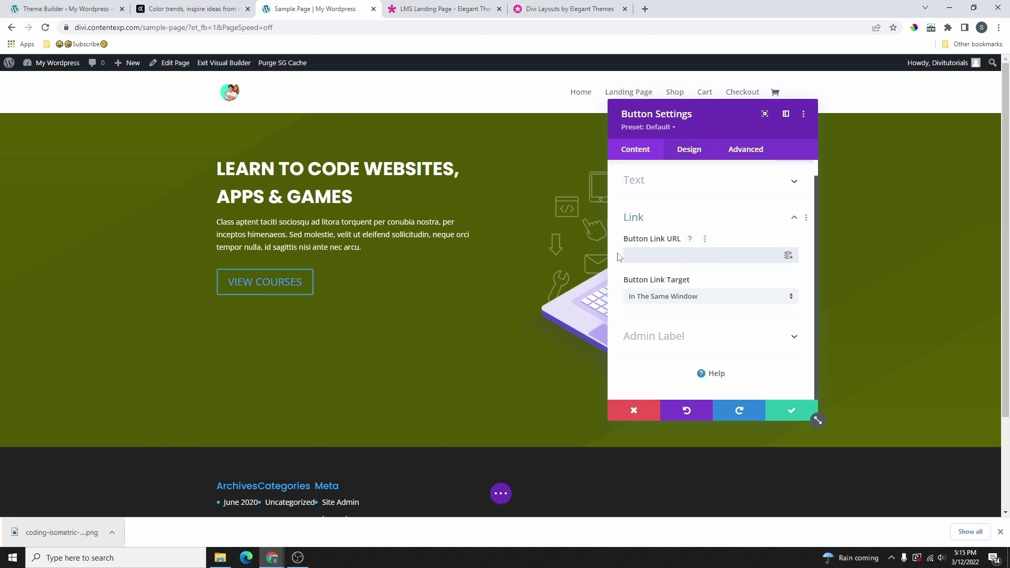
pyautogui.click(705, 297)
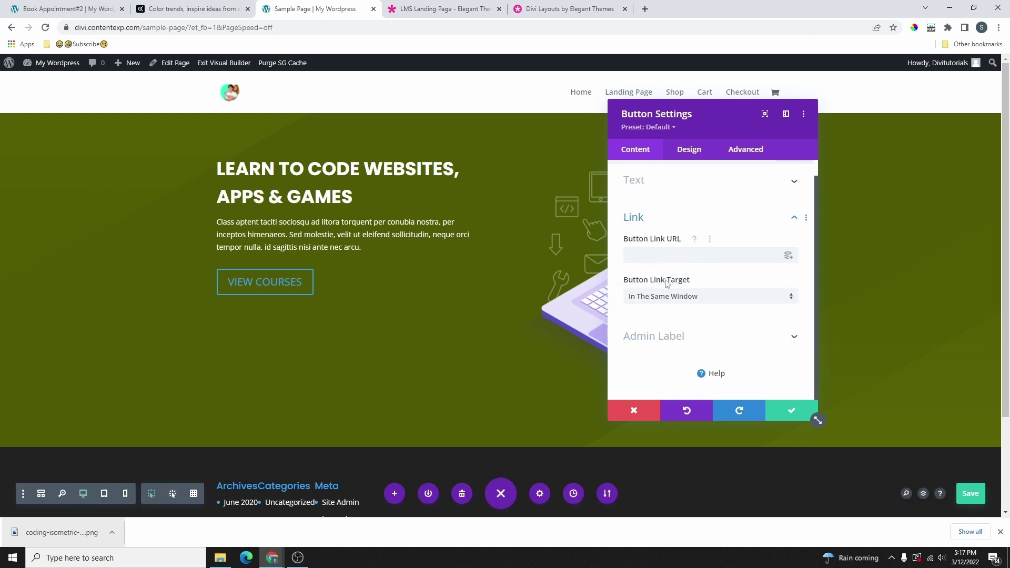
# Switch to the Book Appointment#2 page and copy its web address.
pyautogui.click(79, 9)
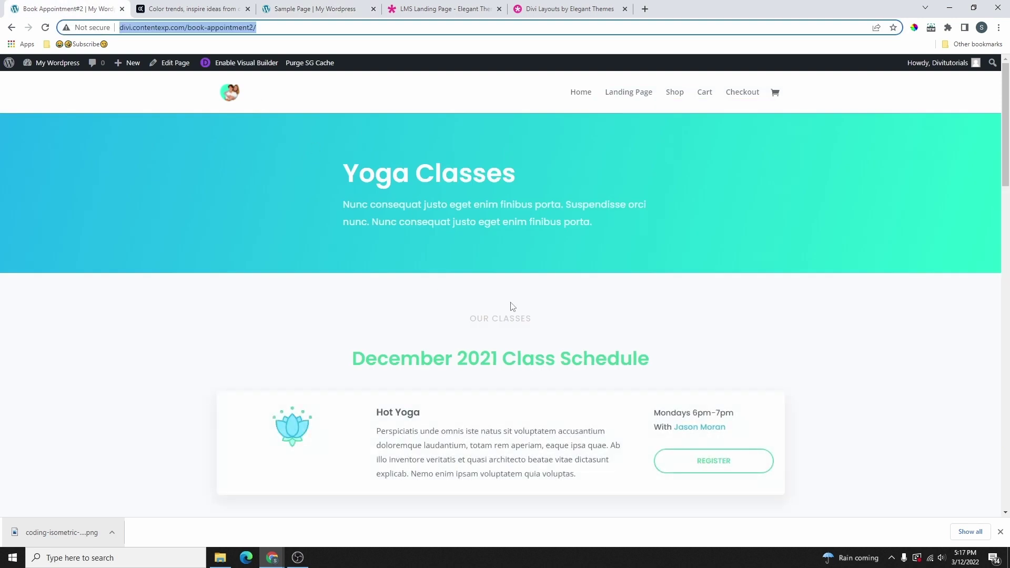
pyautogui.scroll(-5, 512, 306)
pyautogui.scroll(5, 536, 339)
pyautogui.rightClick(167, 28)
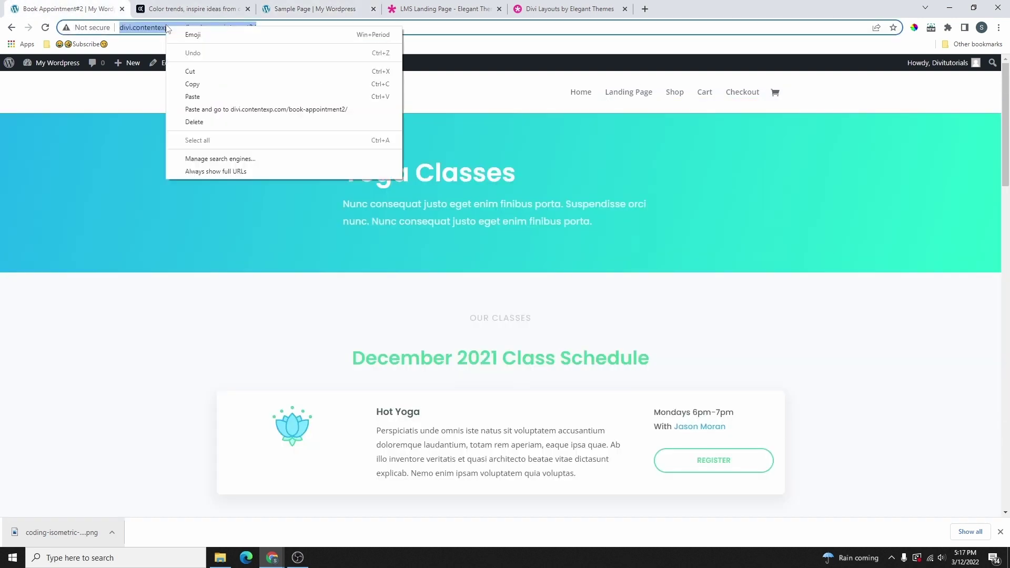
pyautogui.click(207, 81)
# Return to the Sample Page and paste the copied book-appointment2 address as the VIEW COURSES button's link URL.
pyautogui.click(300, 7)
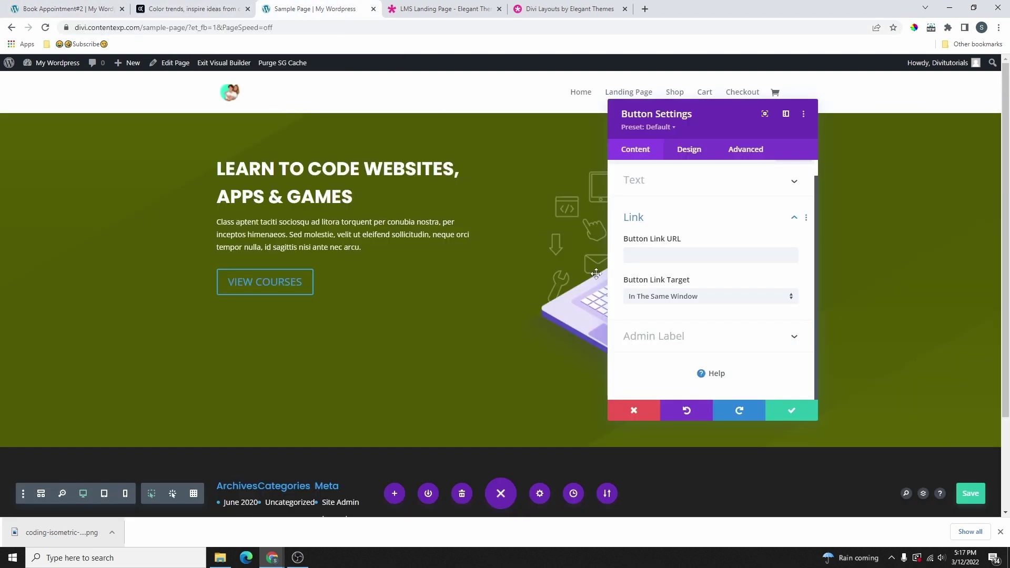
pyautogui.click(651, 258)
pyautogui.rightClick(684, 250)
pyautogui.click(726, 343)
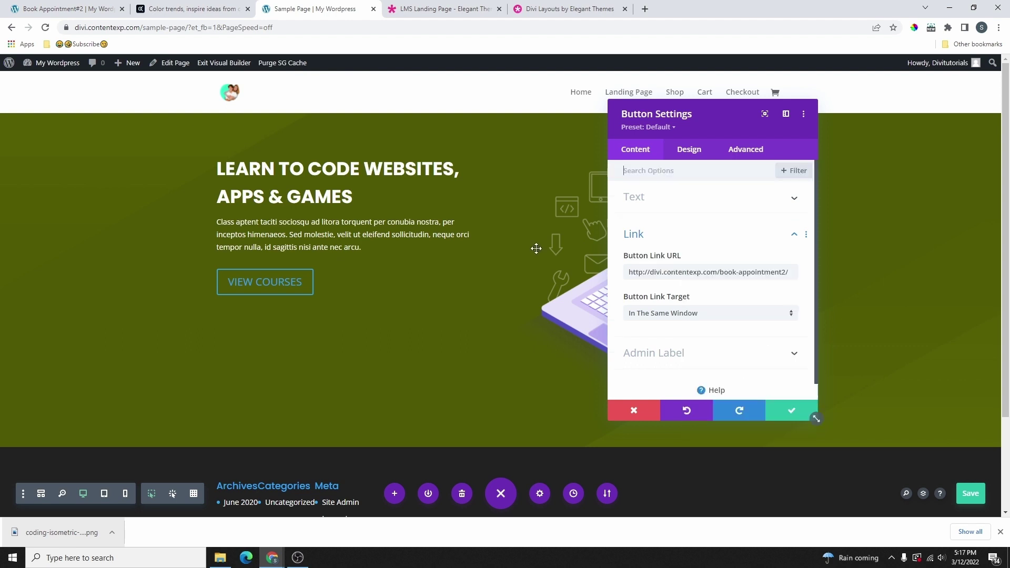
# Compare the button design with the LMS Landing Page demo and enable custom styles for the VIEW COURSES button.
pyautogui.click(684, 150)
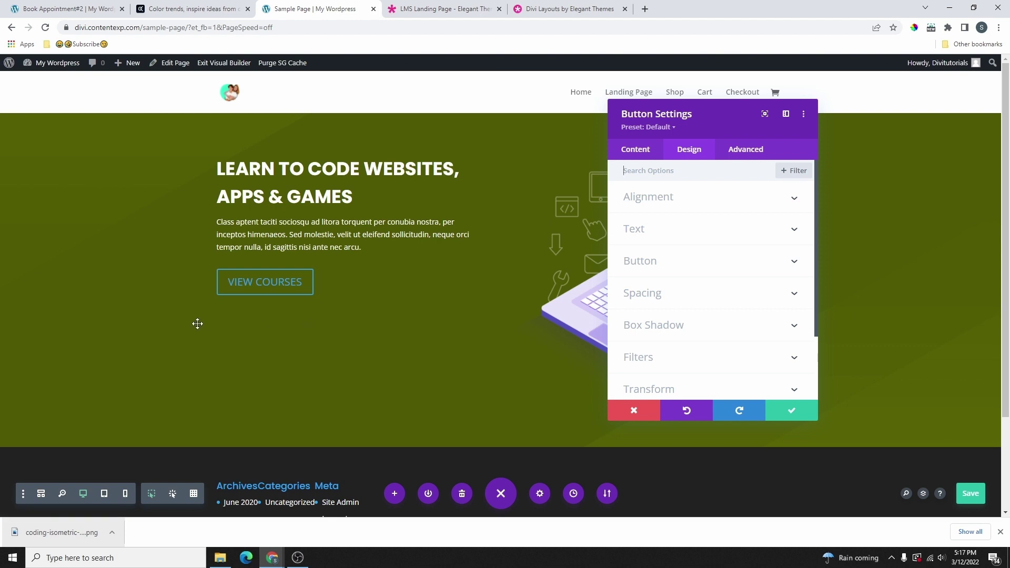
pyautogui.click(419, 10)
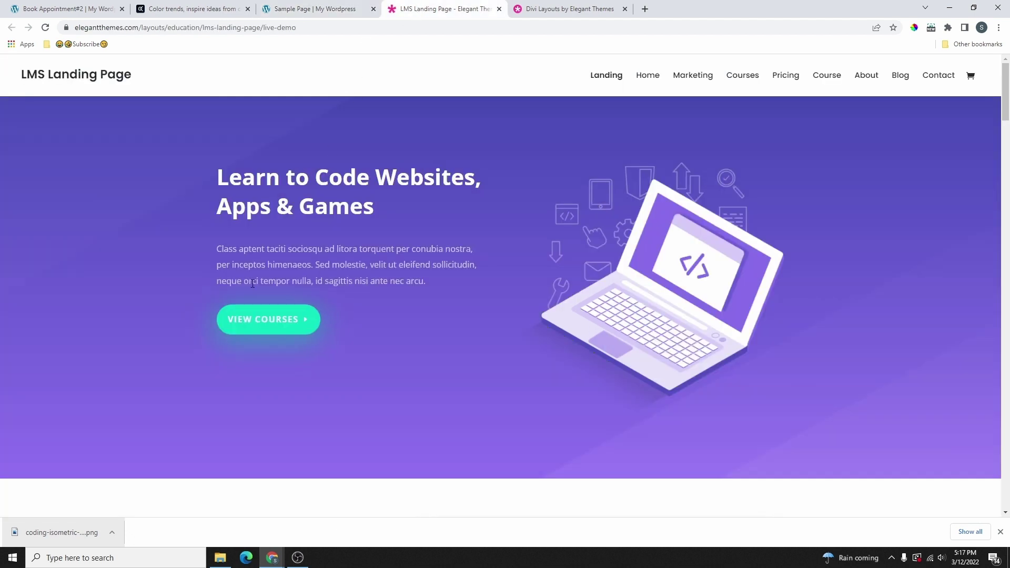
pyautogui.click(300, 5)
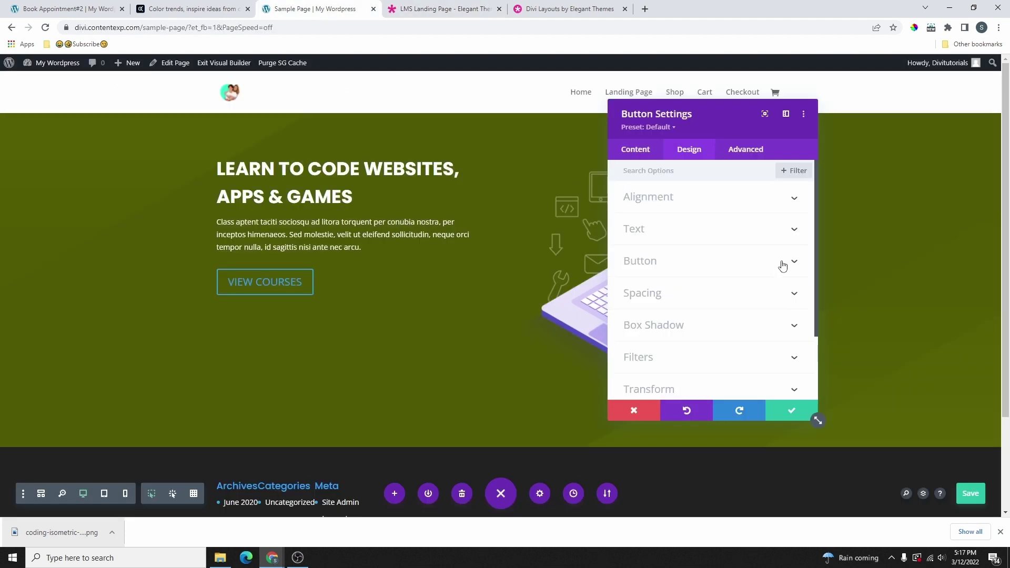
pyautogui.click(652, 267)
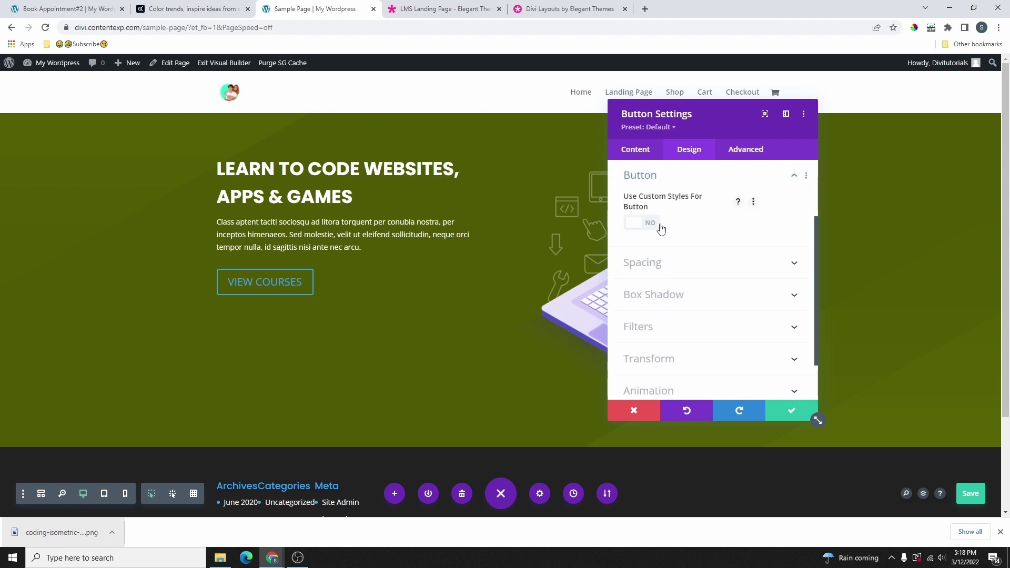
pyautogui.click(647, 224)
# Try a button text size of 60px and reset it to the default.
pyautogui.scroll(-1, 716, 247)
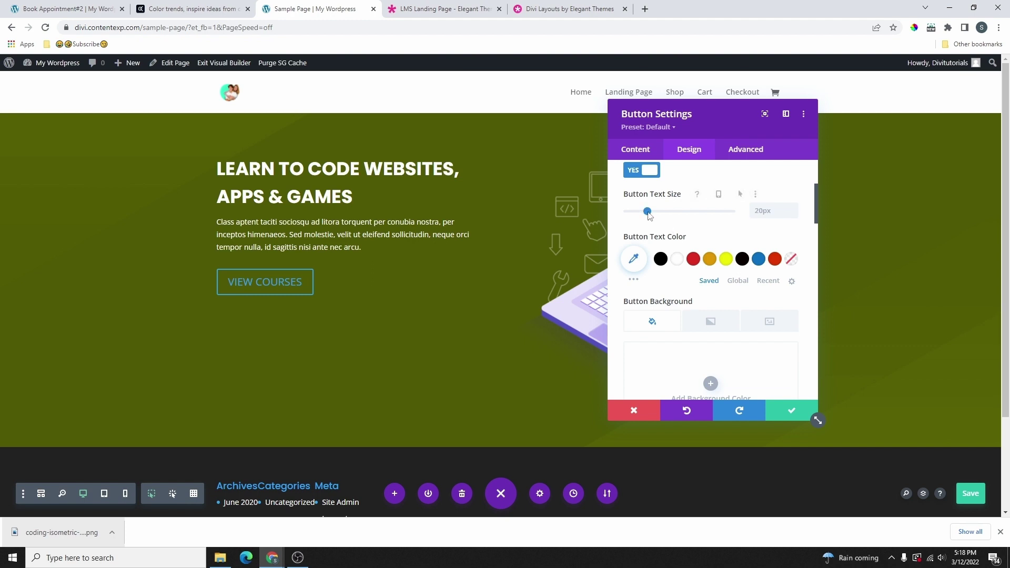
pyautogui.moveTo(648, 212); pyautogui.dragTo(689, 211)
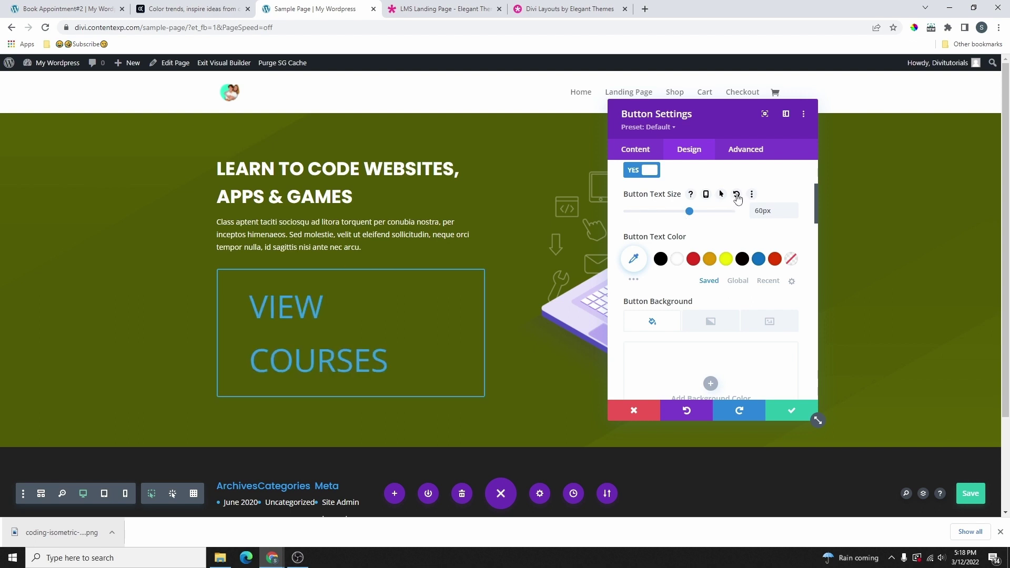
pyautogui.click(737, 195)
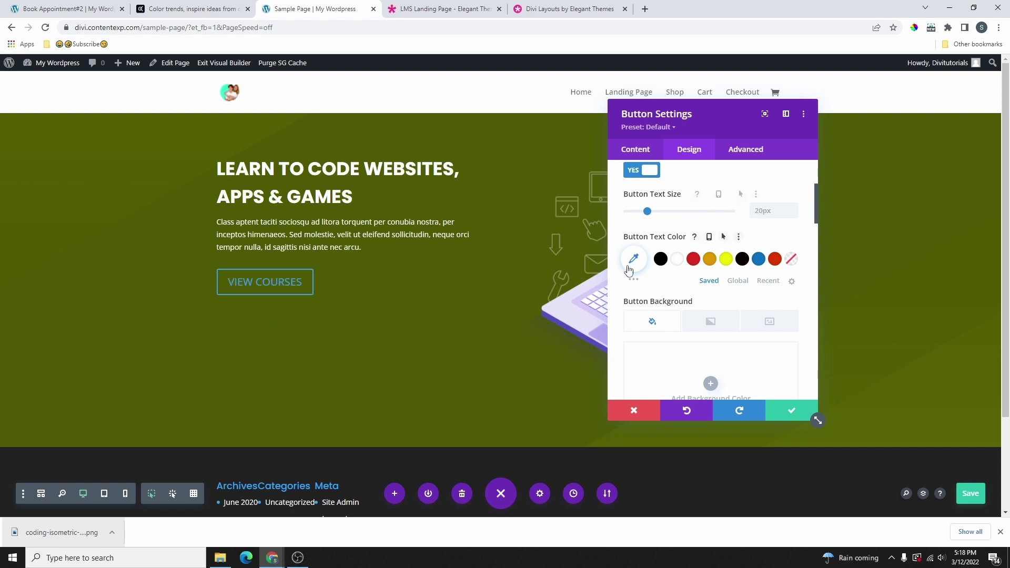
# Set the button text color to white and its hover text color to the olive green global color.
pyautogui.click(677, 262)
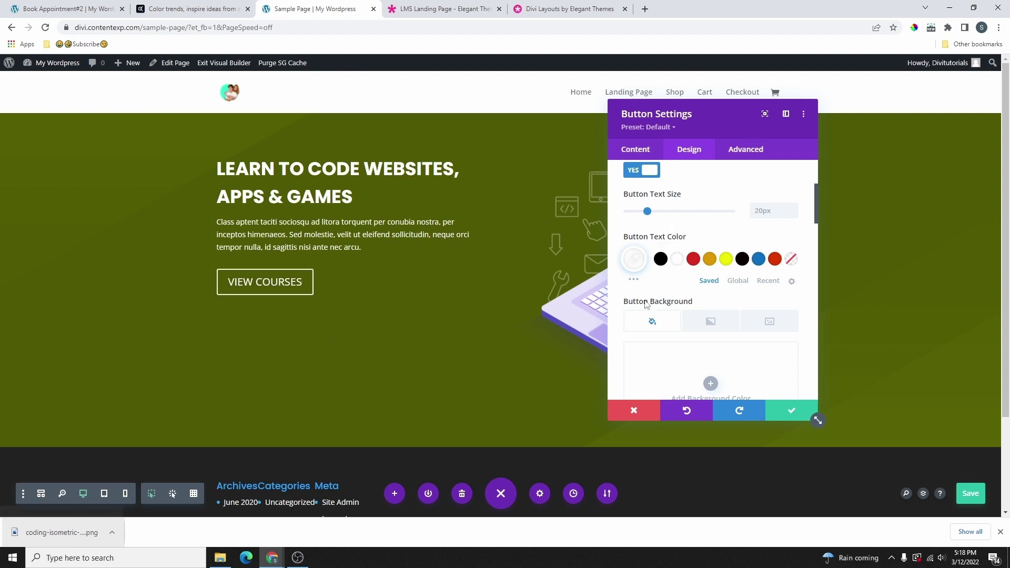
pyautogui.moveTo(694, 235)
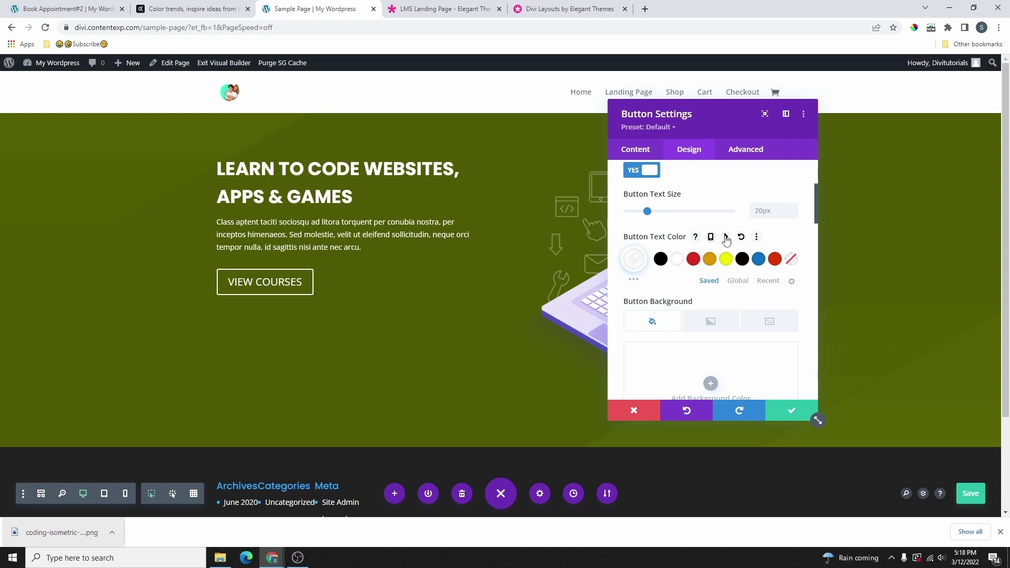
pyautogui.click(726, 238)
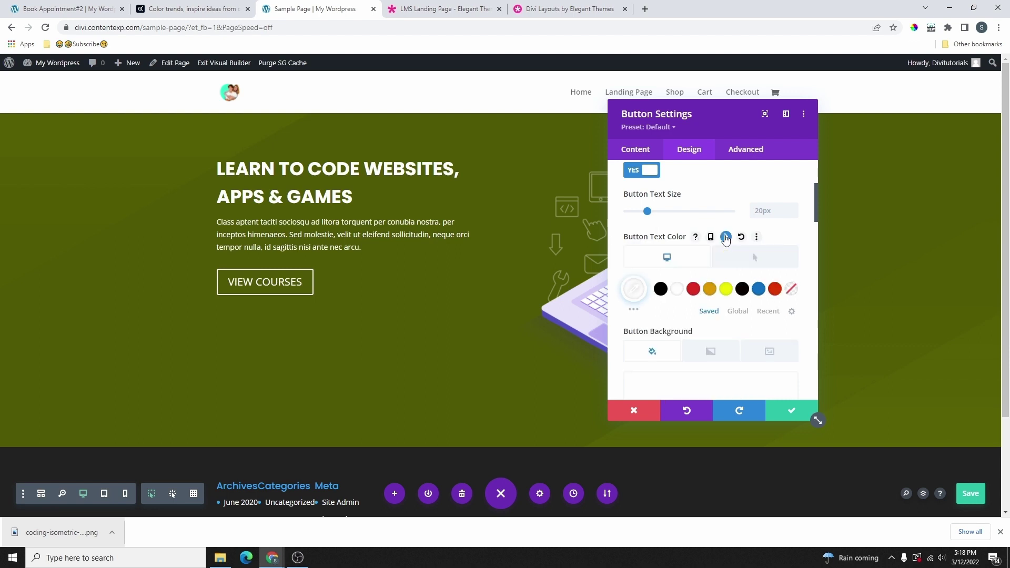
pyautogui.click(761, 260)
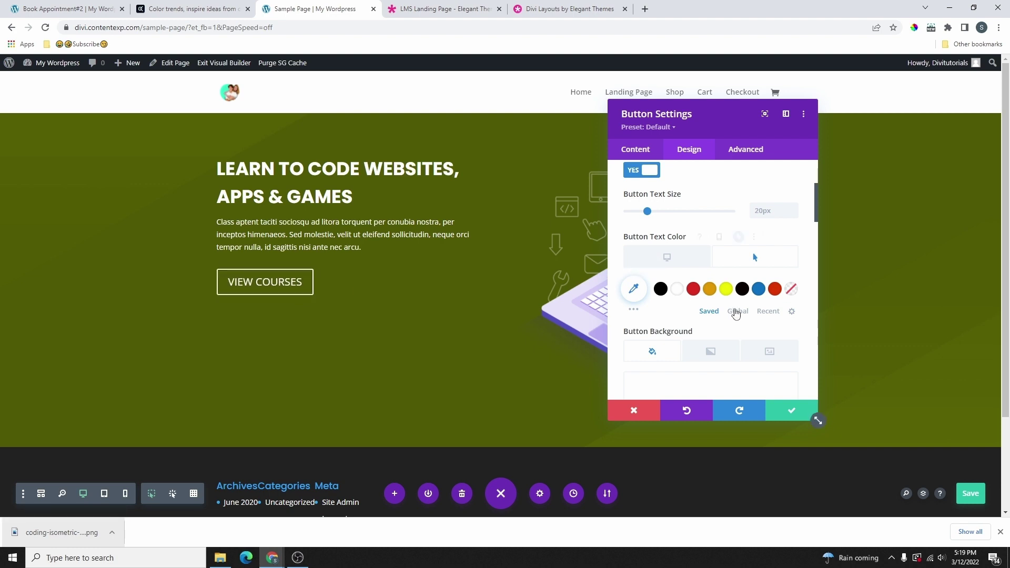
pyautogui.click(737, 311)
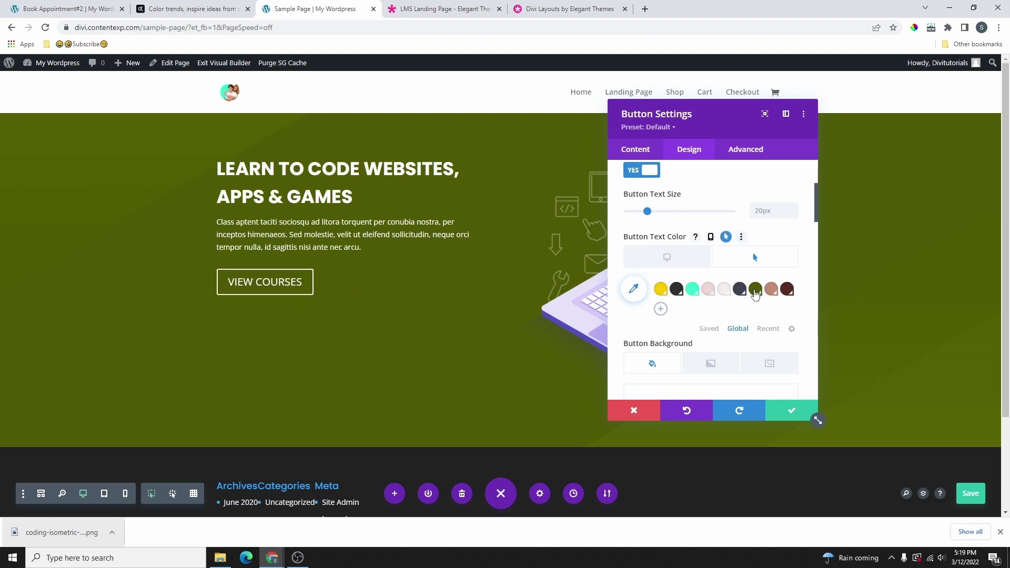
pyautogui.click(755, 290)
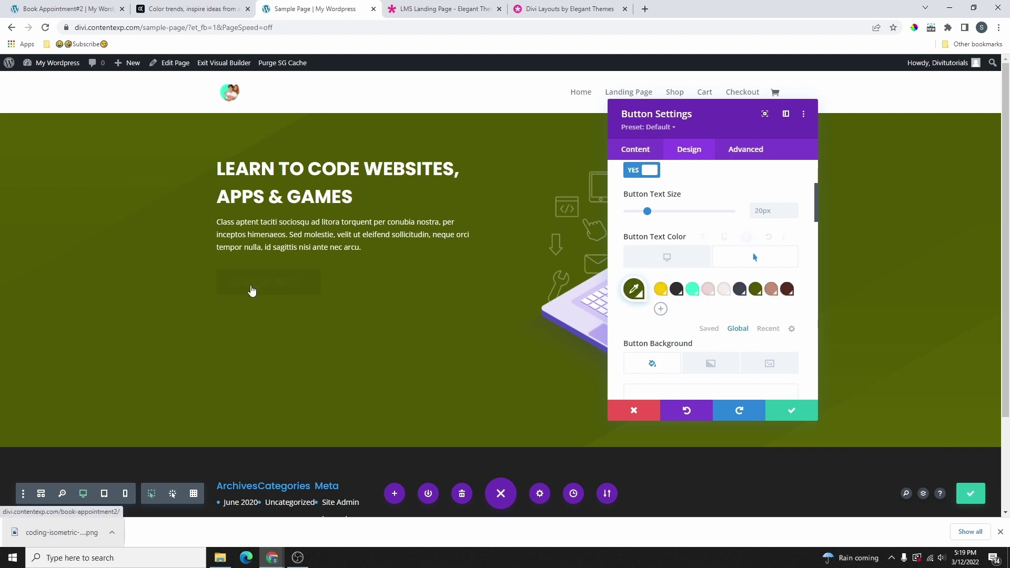
pyautogui.click(667, 257)
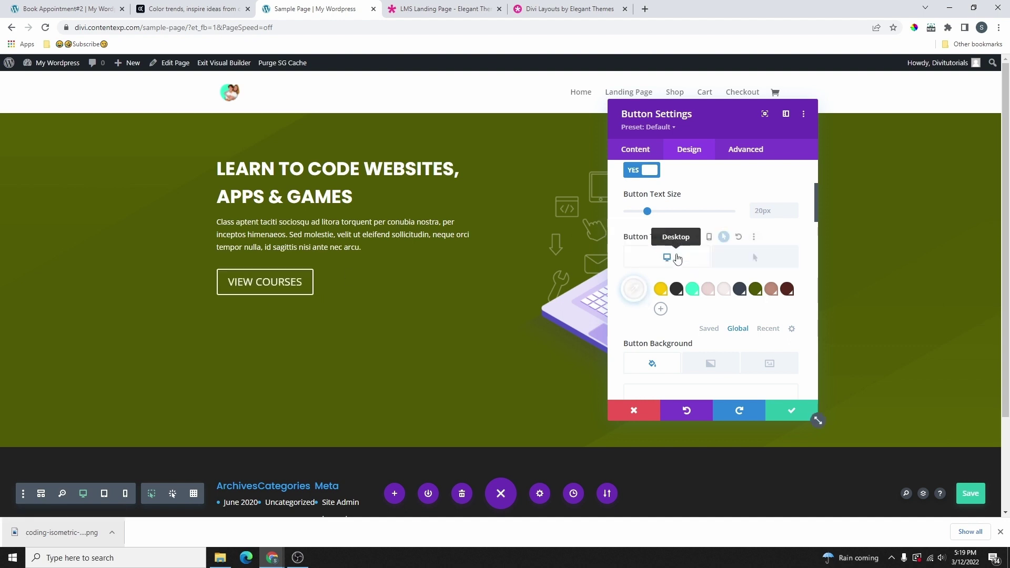
# Set the button's normal background to the olive green global color.
pyautogui.scroll(-2, 684, 271)
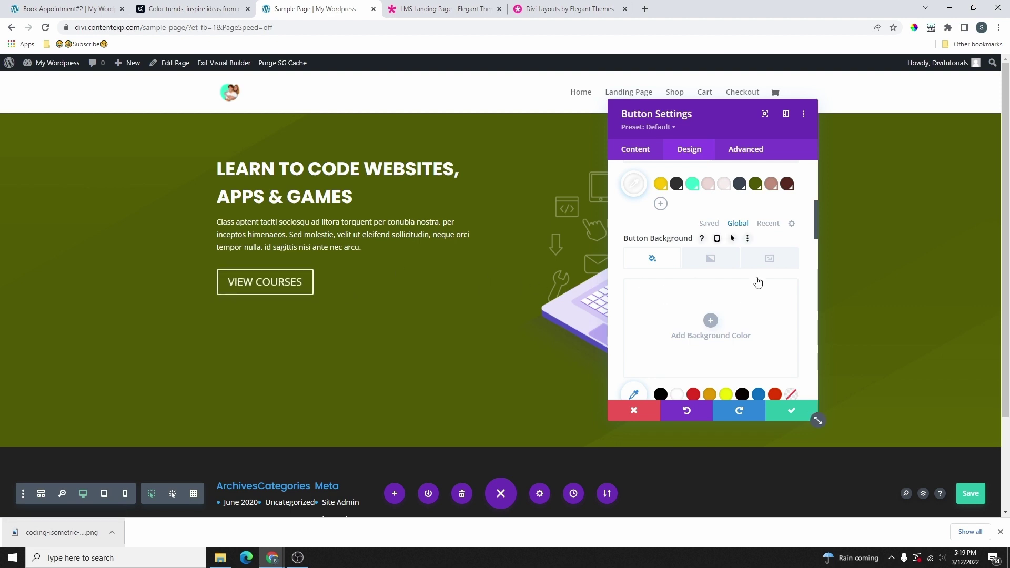
pyautogui.scroll(-1, 719, 284)
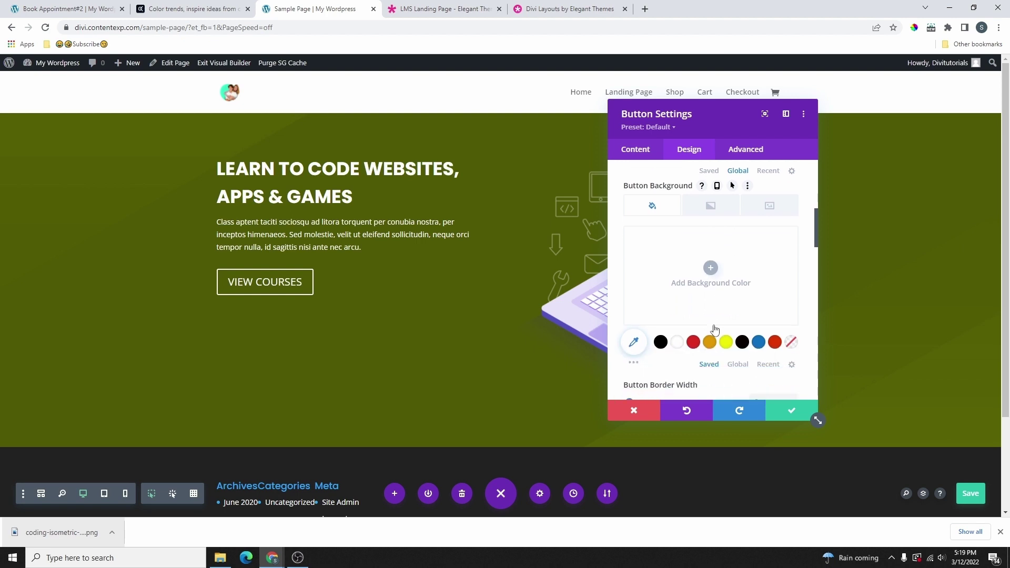
pyautogui.click(736, 363)
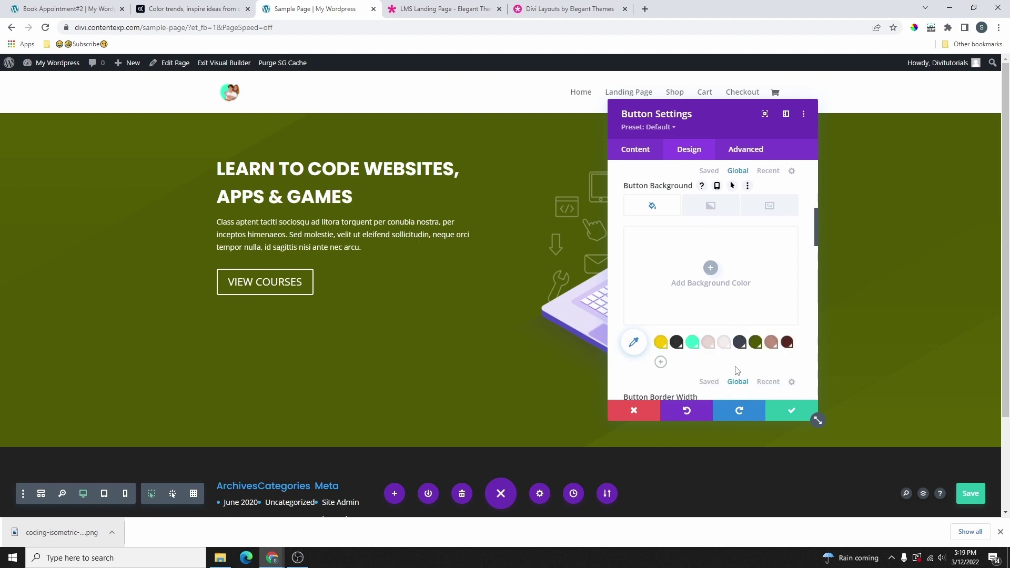
pyautogui.click(754, 342)
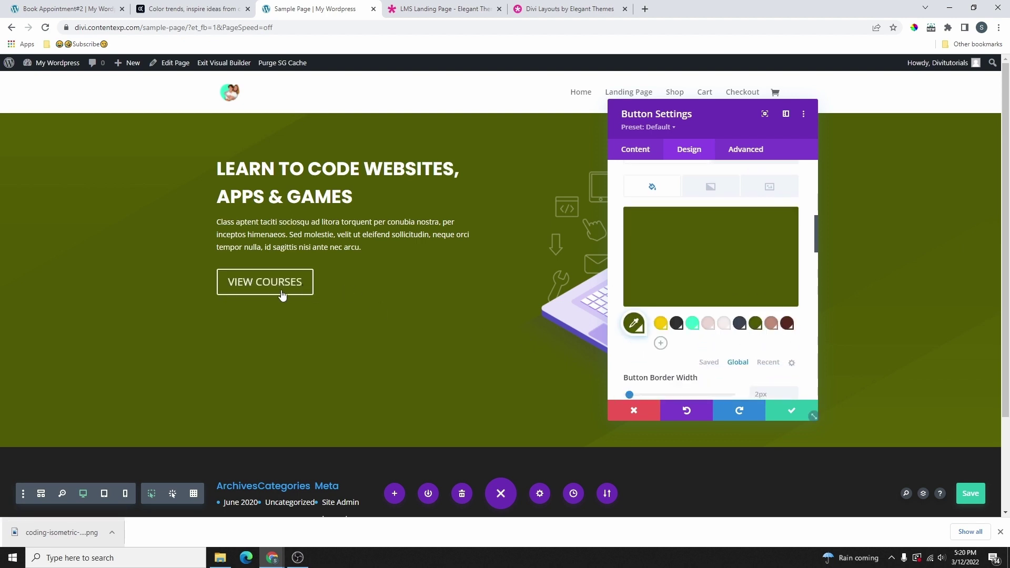
# Set the button's hover background to the off-white global color and return to the desktop state.
pyautogui.scroll(1, 730, 286)
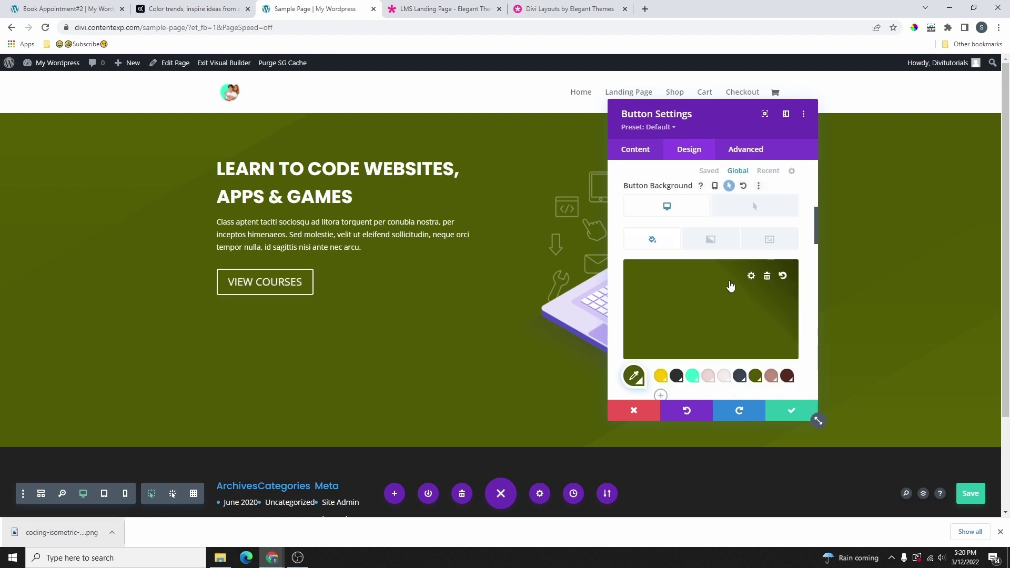
pyautogui.click(755, 206)
pyautogui.scroll(-1, 728, 294)
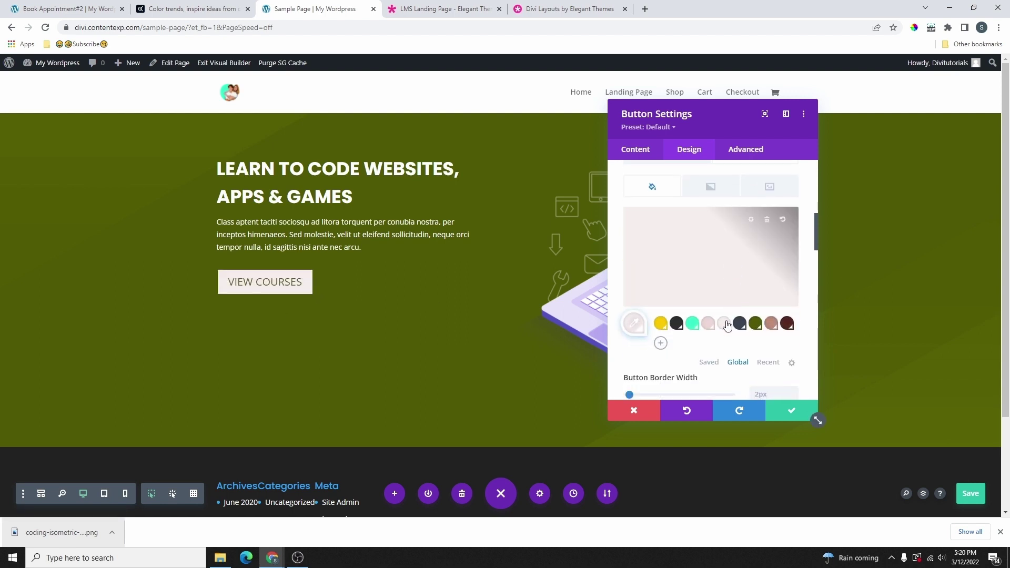
pyautogui.scroll(2, 717, 313)
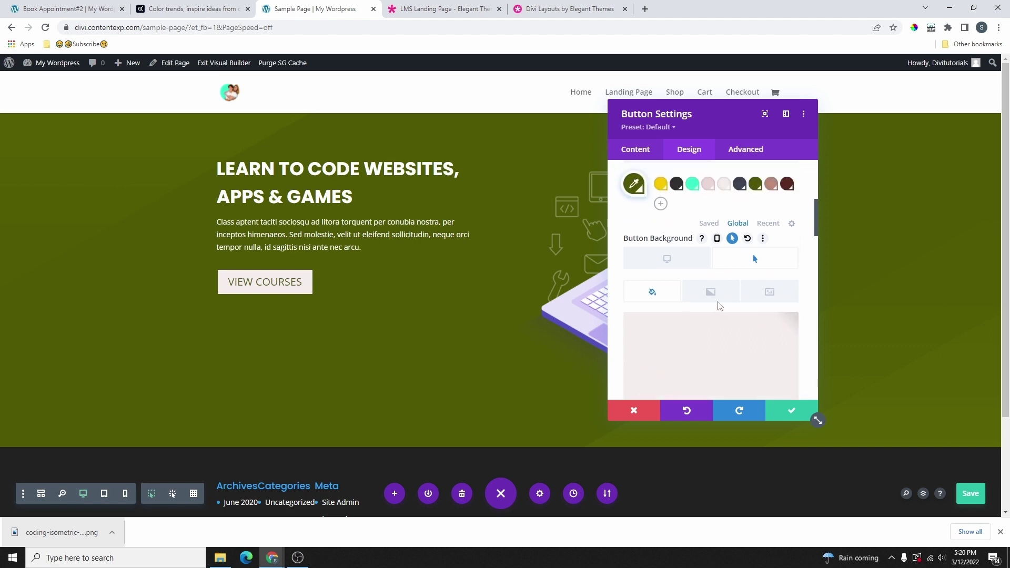
pyautogui.click(663, 269)
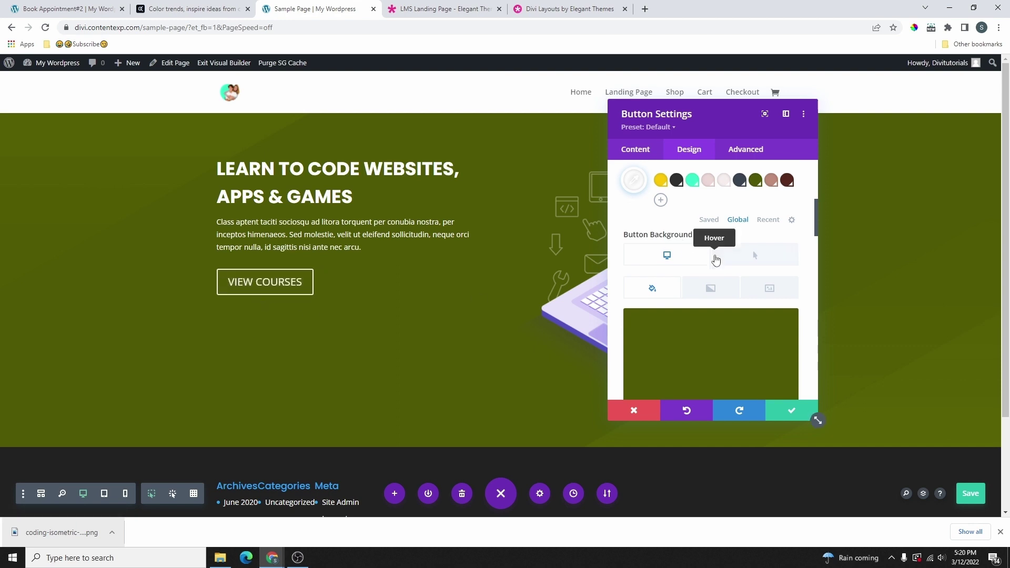
# Try button border widths of 5px and 1px, and undo the width change.
pyautogui.scroll(-5, 682, 258)
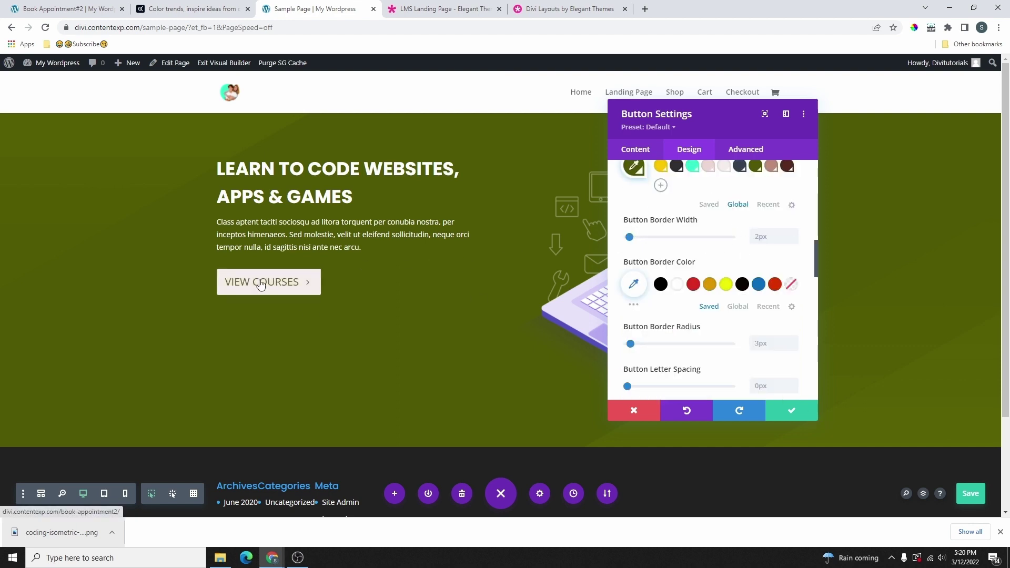
pyautogui.click(794, 234)
pyautogui.click(794, 234)
pyautogui.click(793, 234)
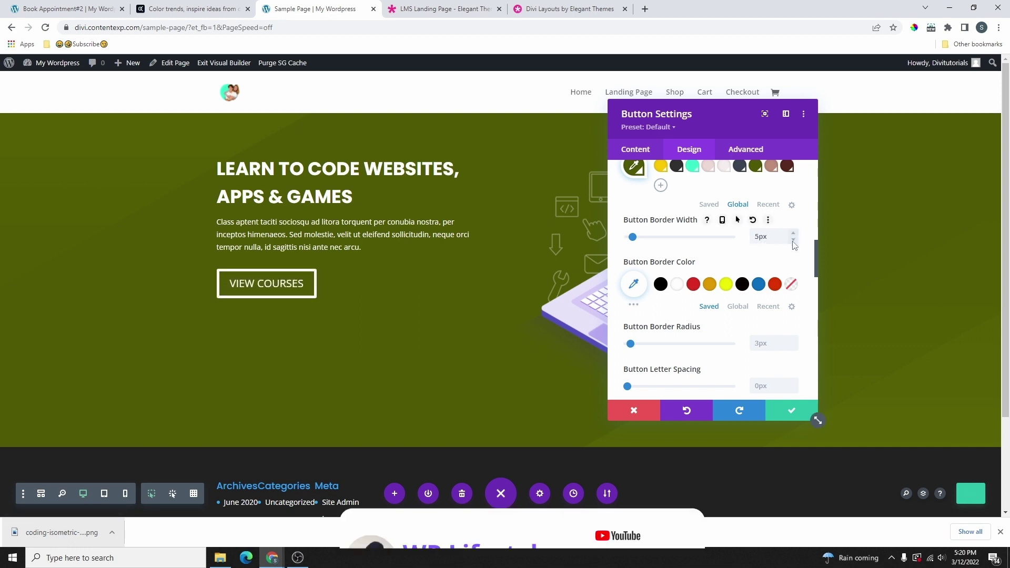
pyautogui.click(793, 240)
pyautogui.click(794, 240)
pyautogui.click(794, 240)
pyautogui.click(794, 240)
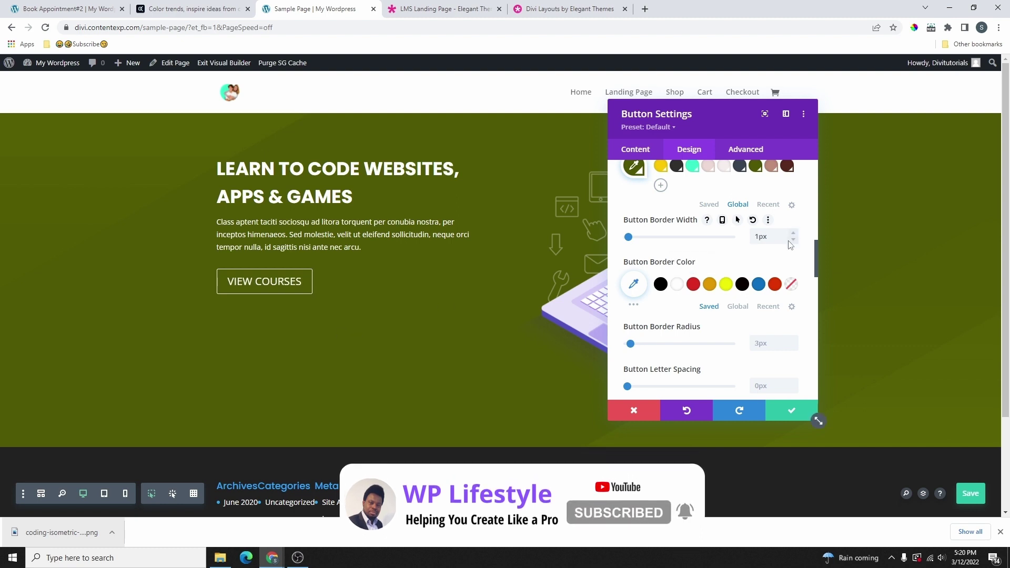
pyautogui.hotkey('ctrl', 'z')
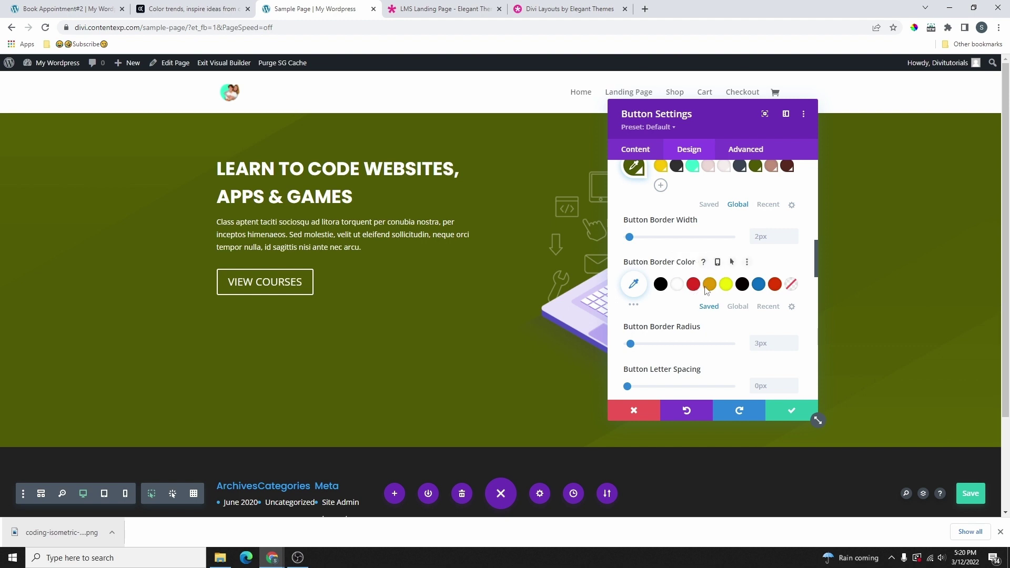
# Try yellow for the button border and set the border color to white.
pyautogui.click(725, 286)
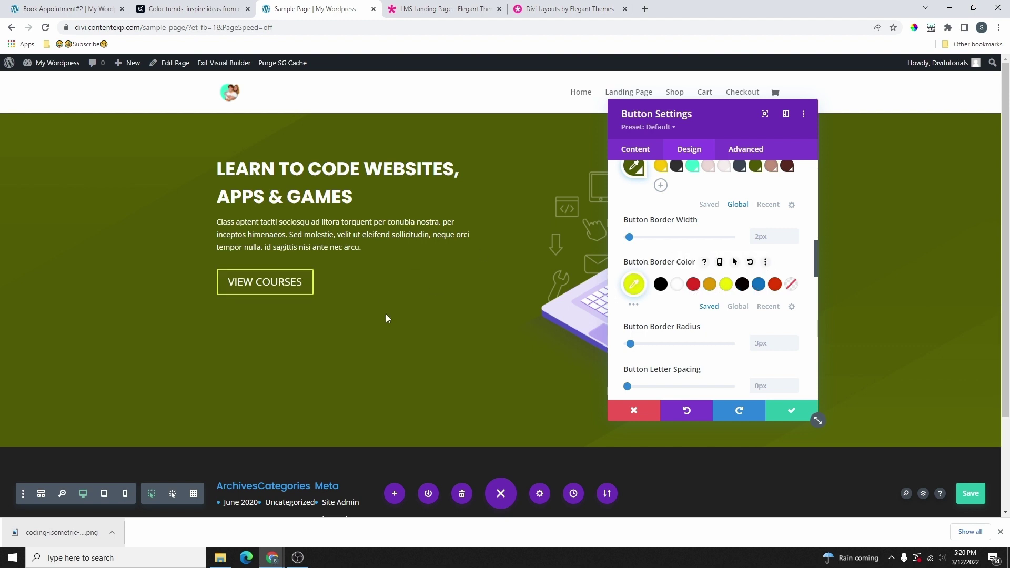
pyautogui.click(677, 285)
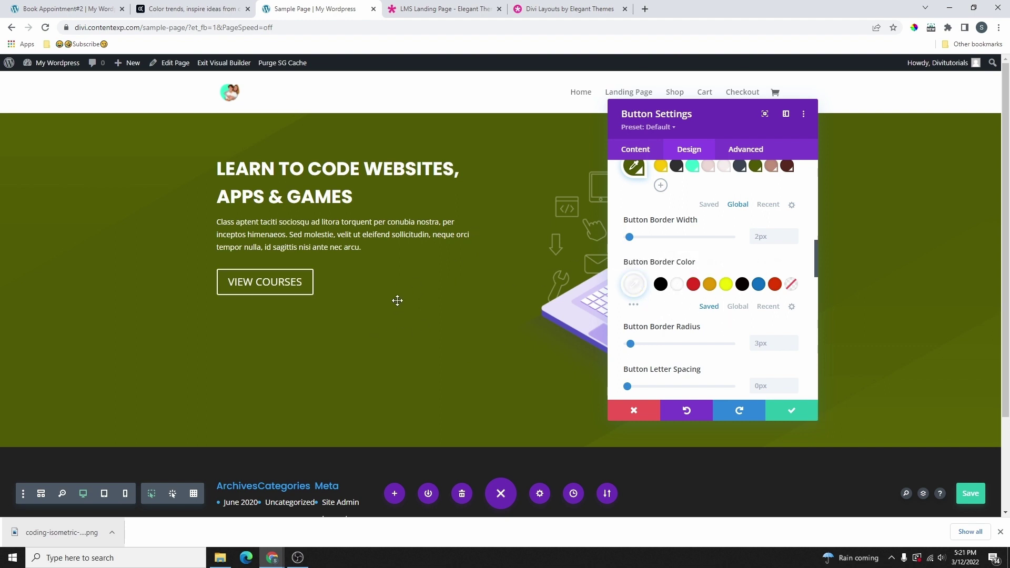
# Try a button border width of 0px and restore it to 2px.
pyautogui.click(793, 240)
pyautogui.click(793, 240)
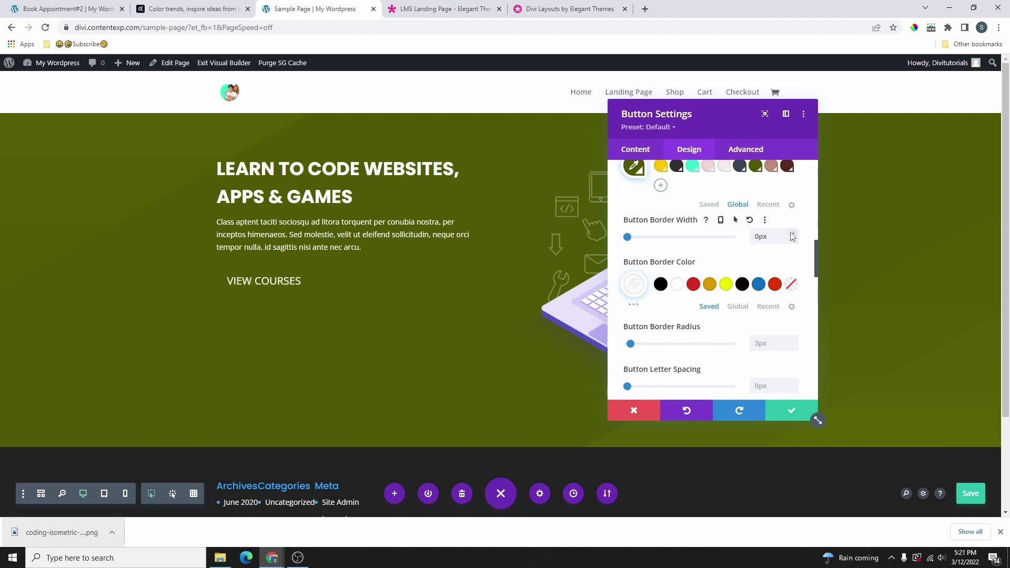
pyautogui.click(793, 234)
pyautogui.click(792, 234)
# Set the button's hover border width to 0px, return to the desktop state and close the button settings.
pyautogui.click(736, 221)
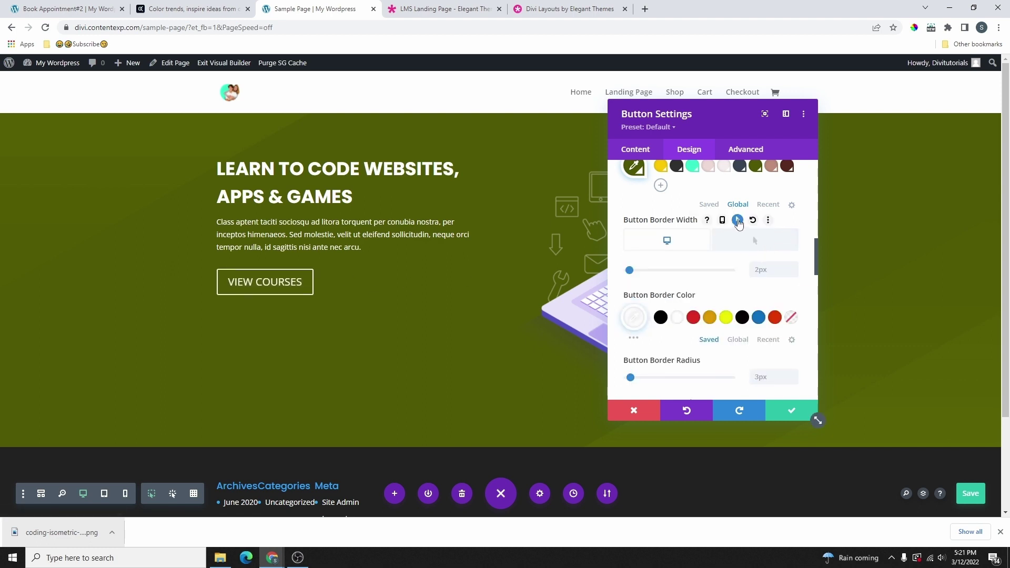
pyautogui.click(737, 221)
pyautogui.click(737, 222)
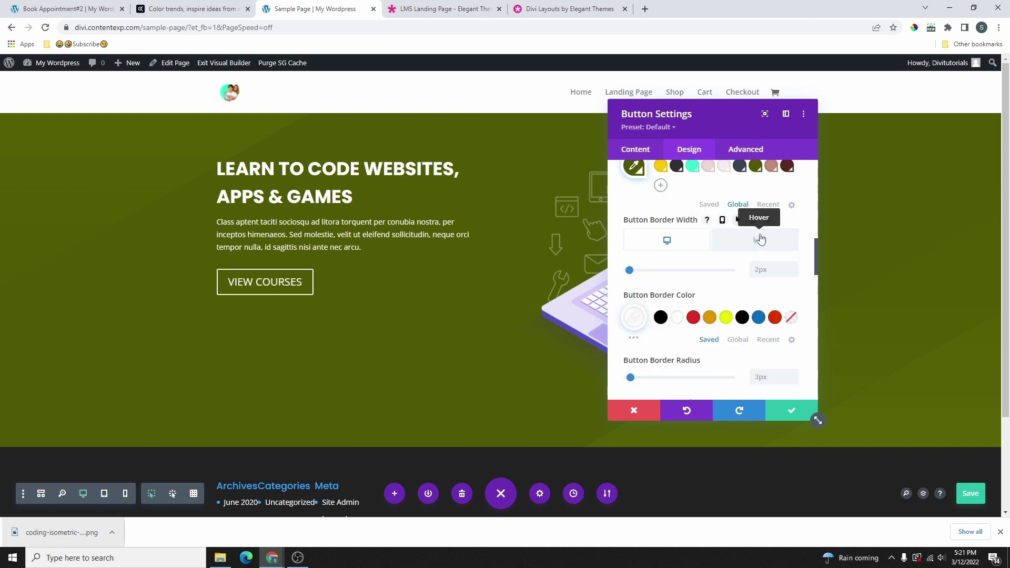
pyautogui.click(762, 244)
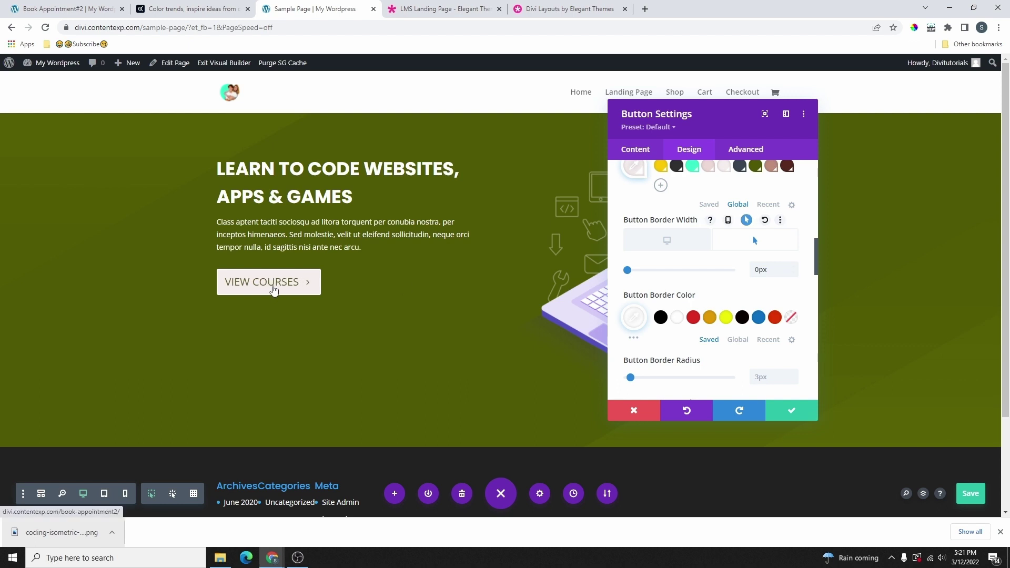
pyautogui.click(667, 244)
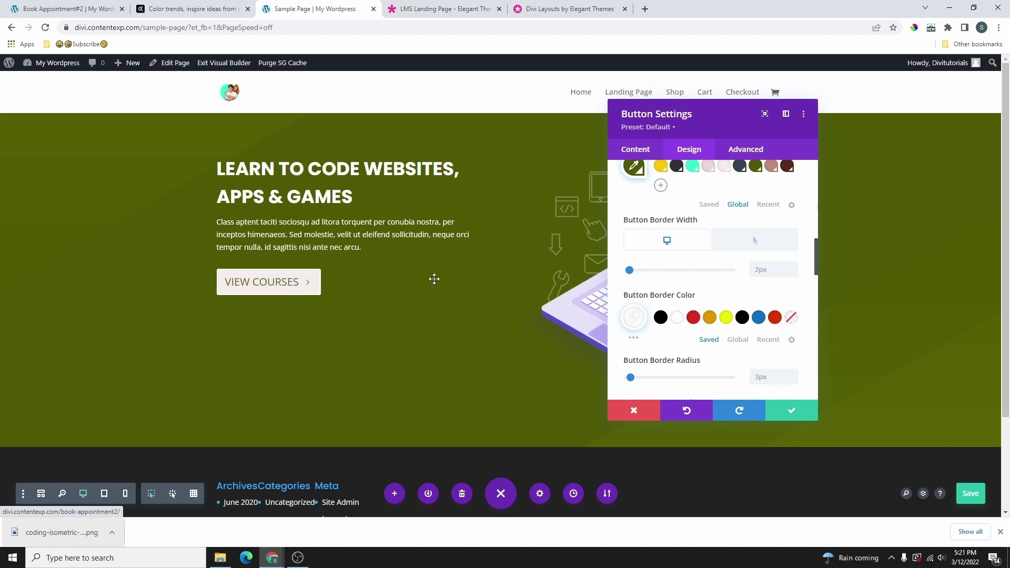
pyautogui.press('Escape')
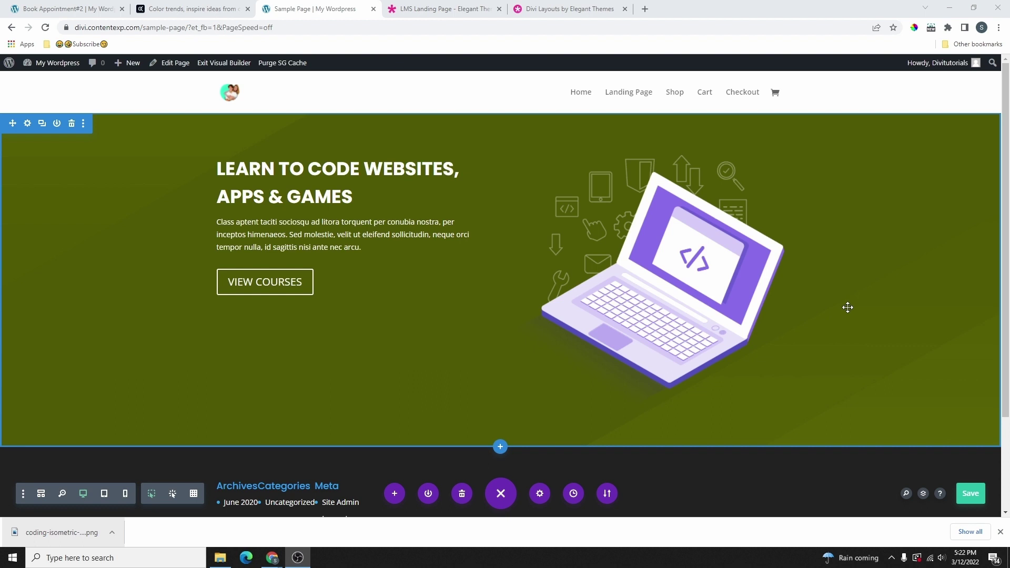
pyautogui.hotkey('ctrl', 'Tab')
pyautogui.click(356, 7)
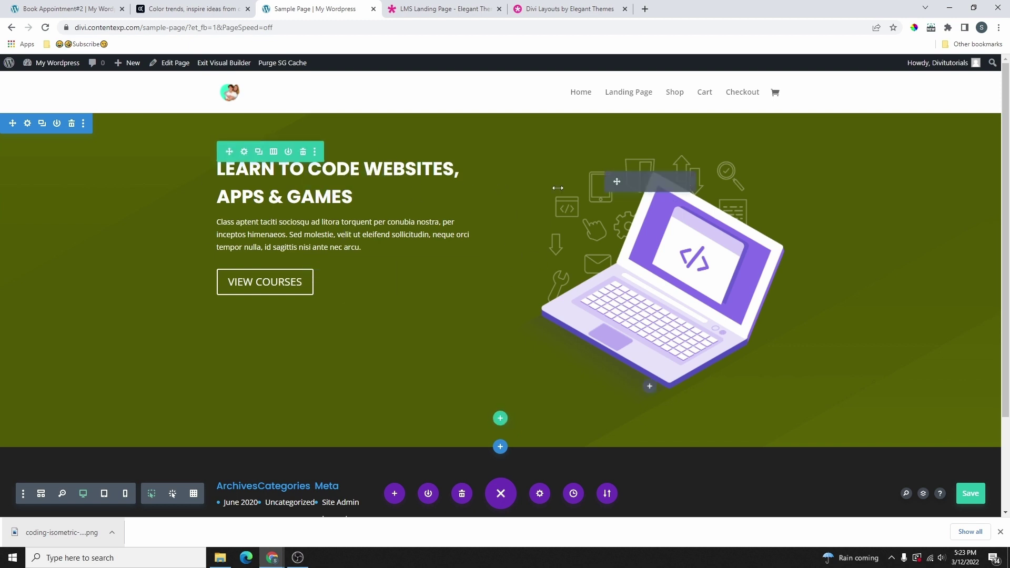
# Open the Layers view, examine the section's row, columns and modules, and collapse the structure.
pyautogui.click(923, 495)
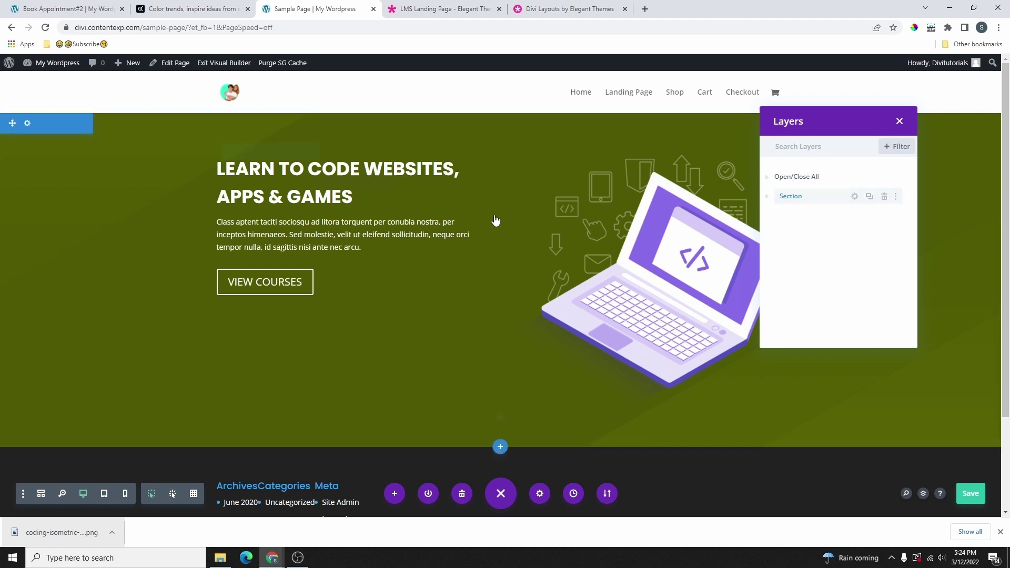
pyautogui.click(768, 197)
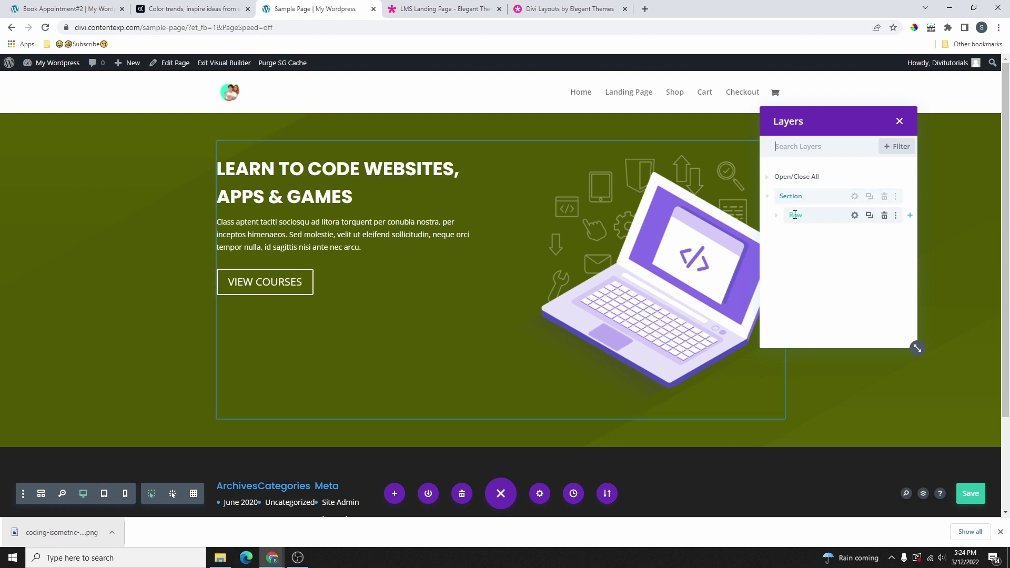
pyautogui.click(776, 215)
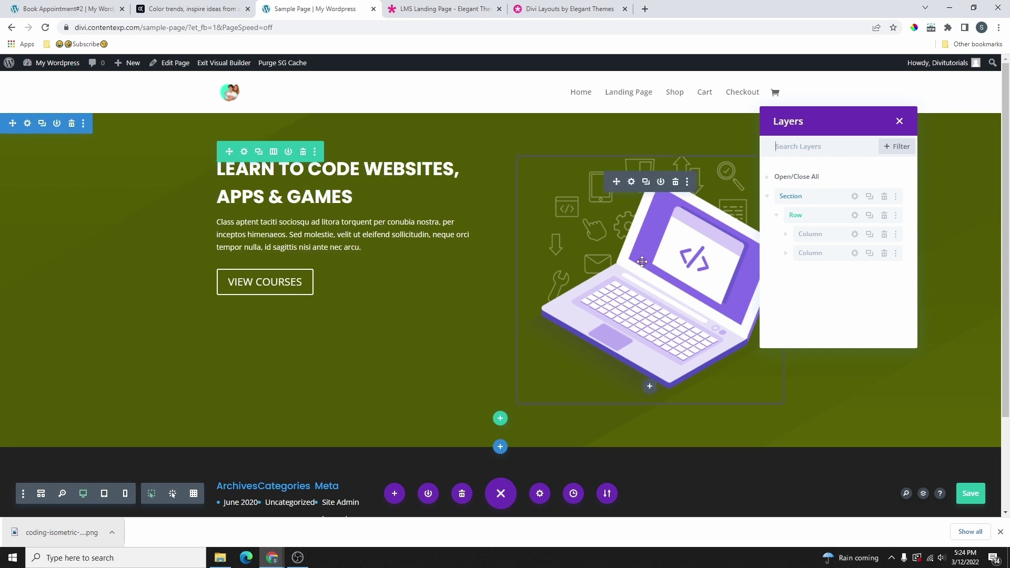
pyautogui.click(785, 234)
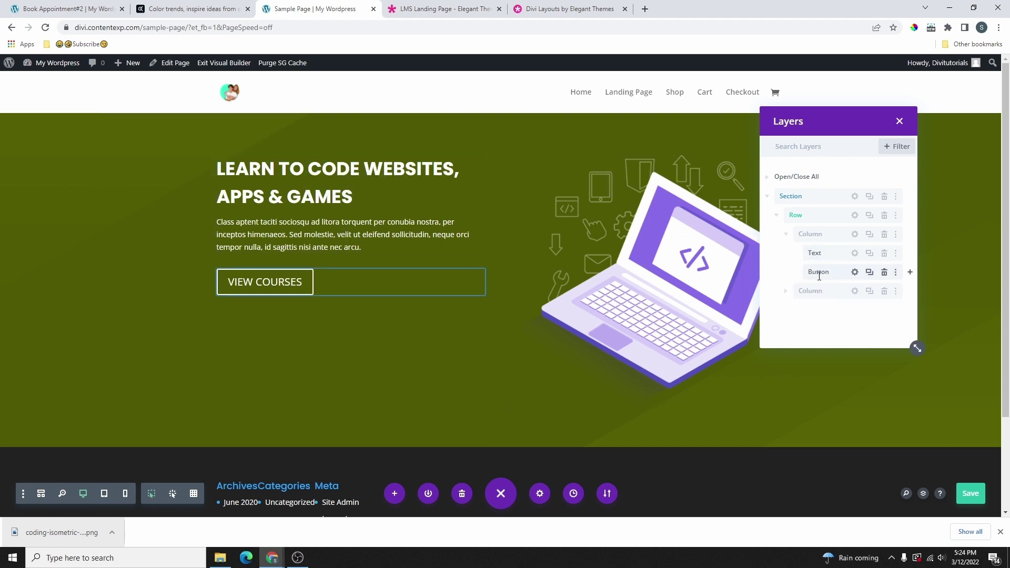
pyautogui.click(786, 292)
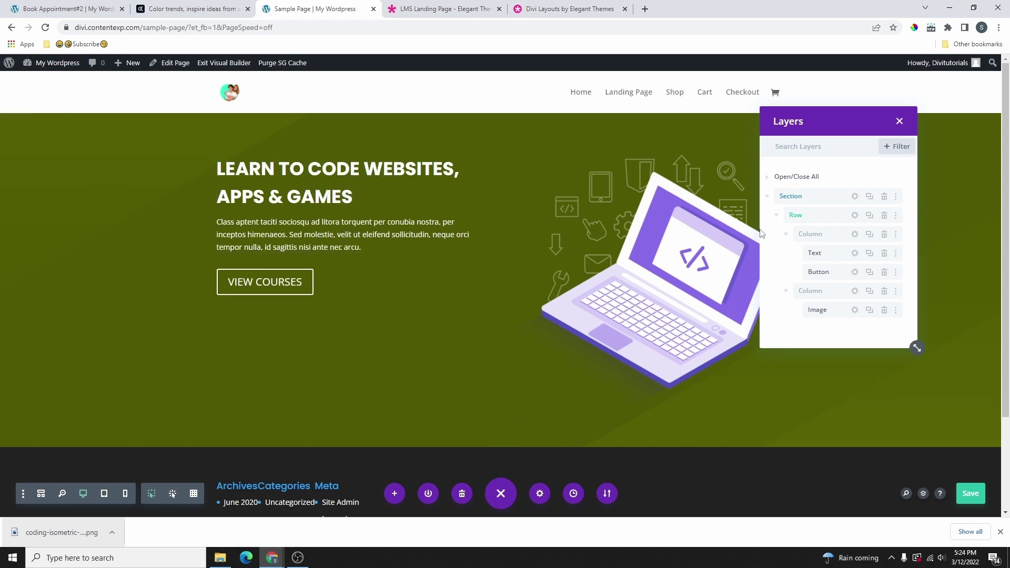
pyautogui.click(784, 291)
pyautogui.click(786, 291)
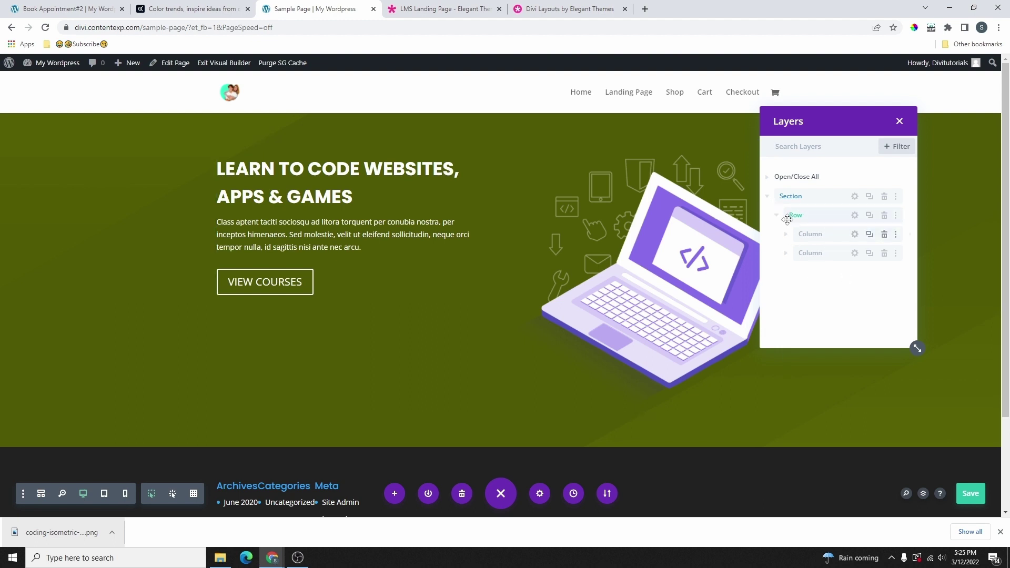
pyautogui.click(774, 197)
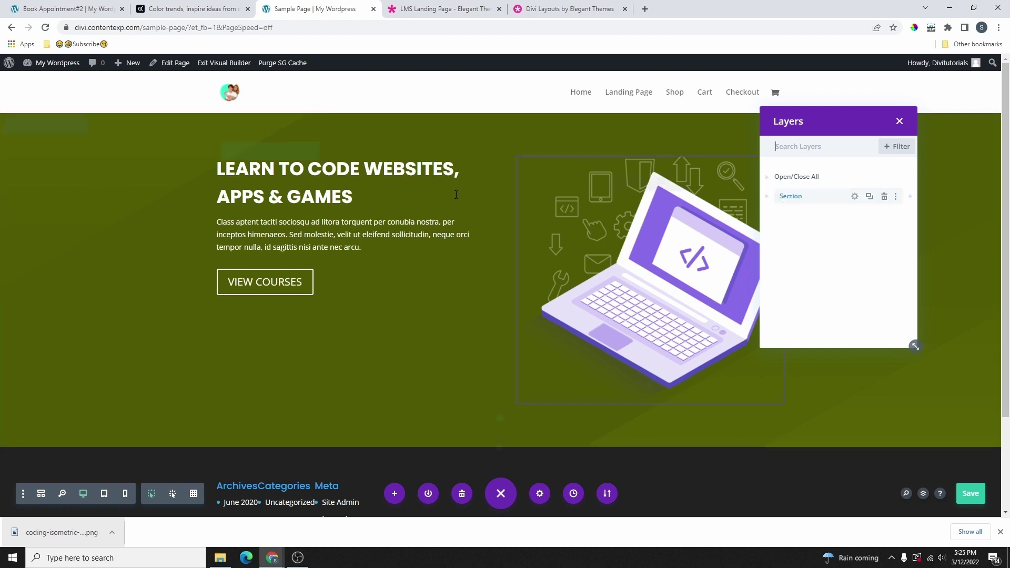
# Inspect the section's Admin Label setting from the Layers view, and close the settings and the Layers view.
pyautogui.click(855, 197)
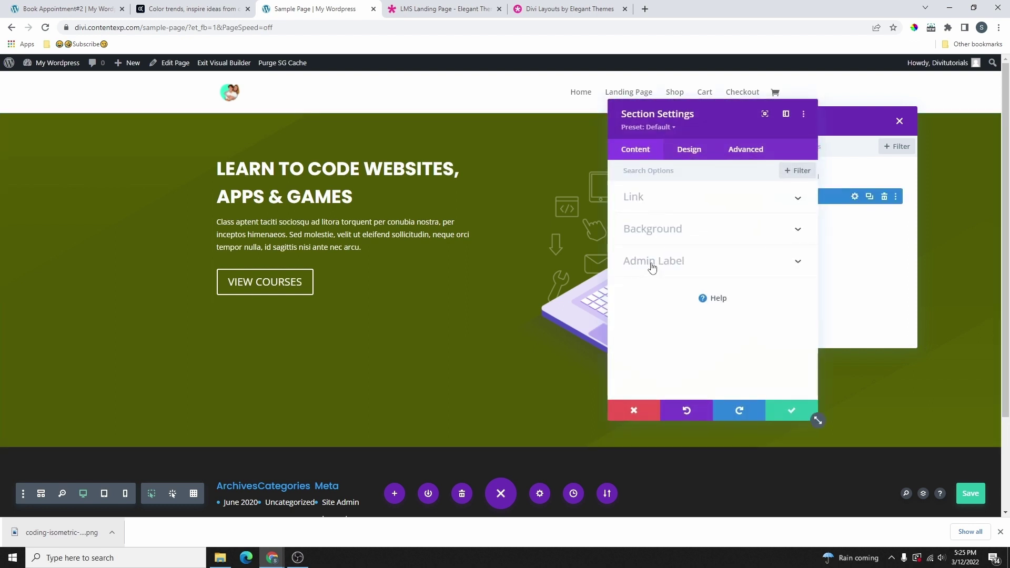
pyautogui.click(655, 262)
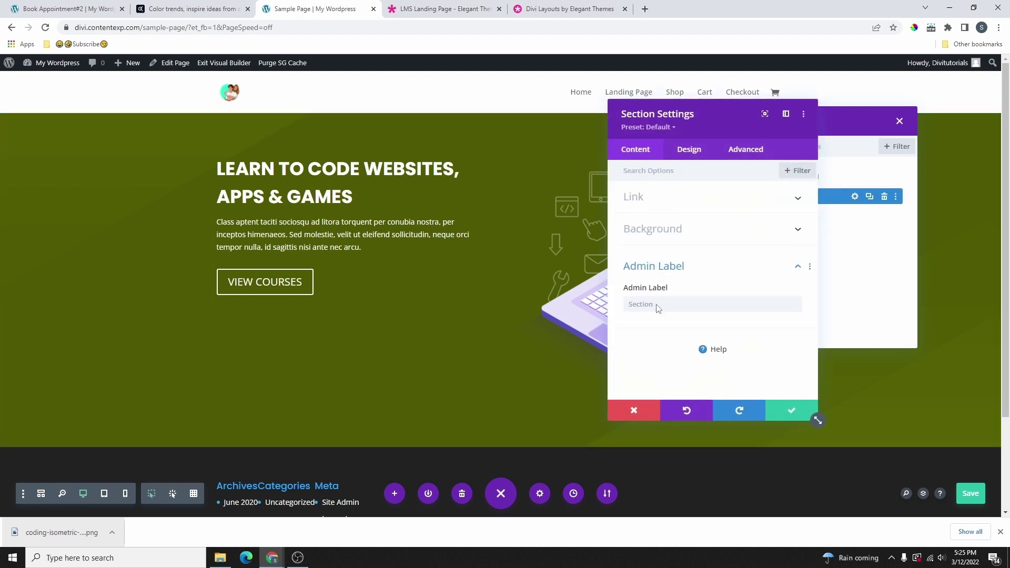
pyautogui.click(792, 412)
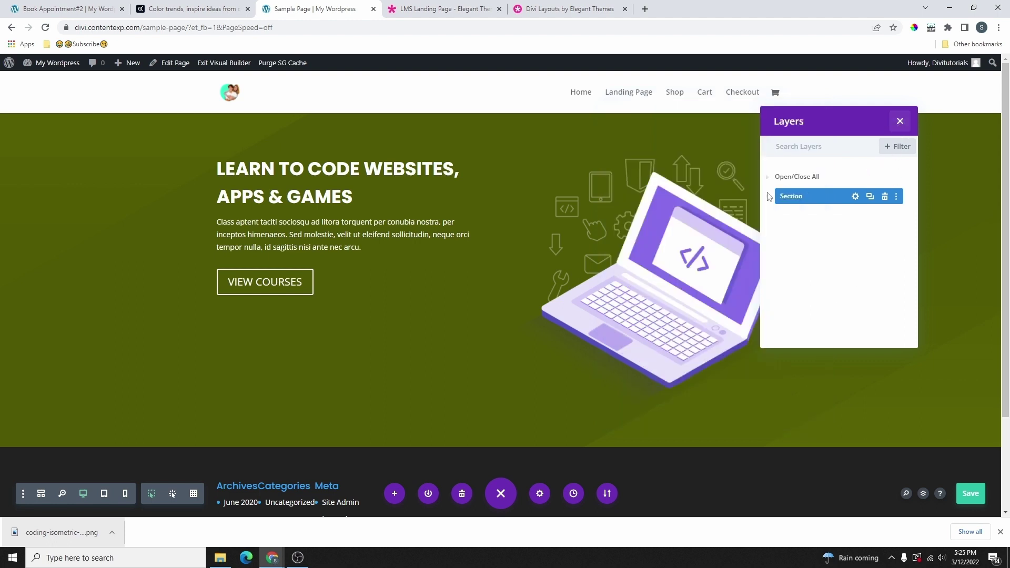
pyautogui.click(899, 122)
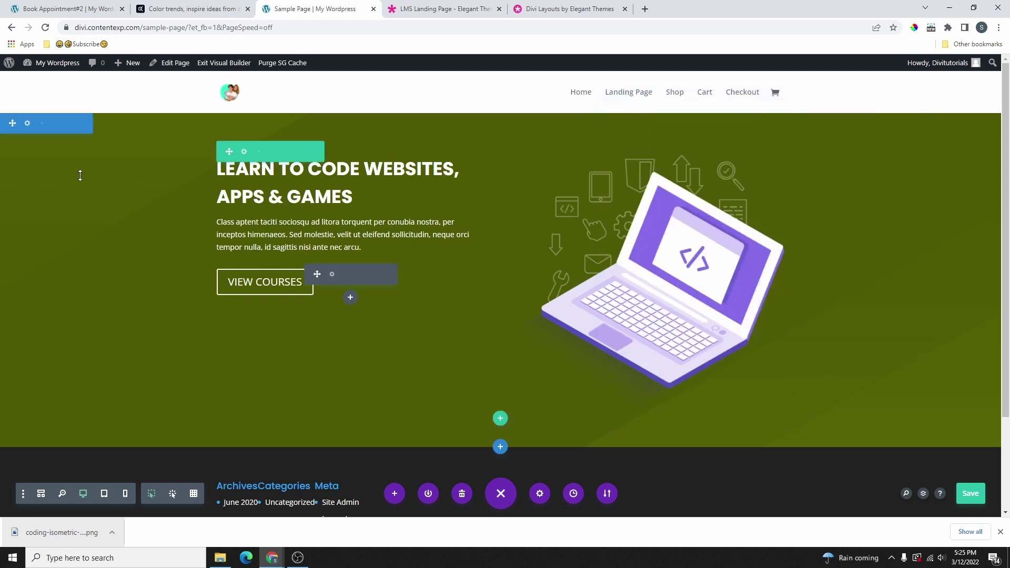
# Set the section's Admin Label to "Hero Section" and check the label in the Layers view.
pyautogui.click(28, 127)
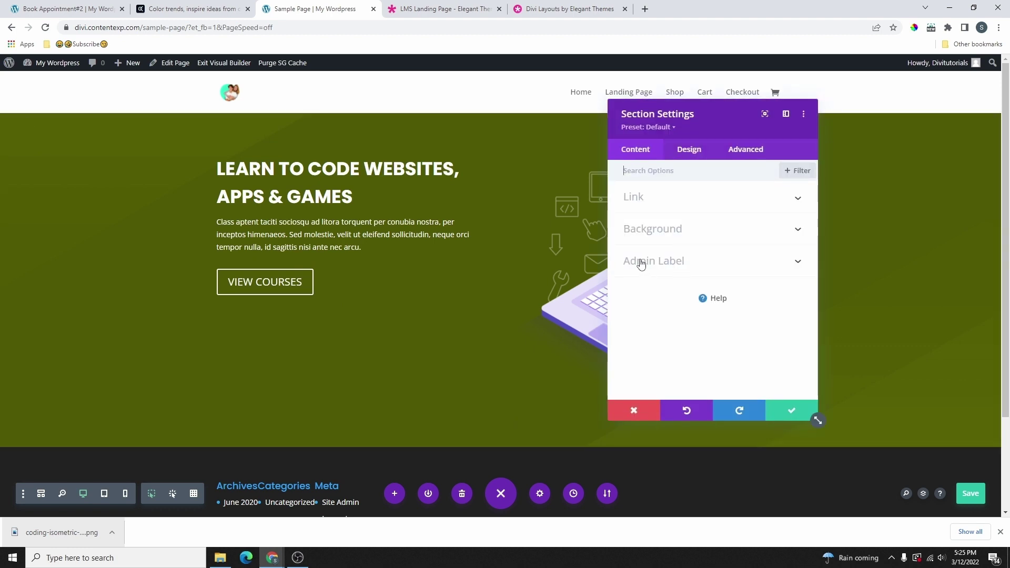
pyautogui.click(660, 263)
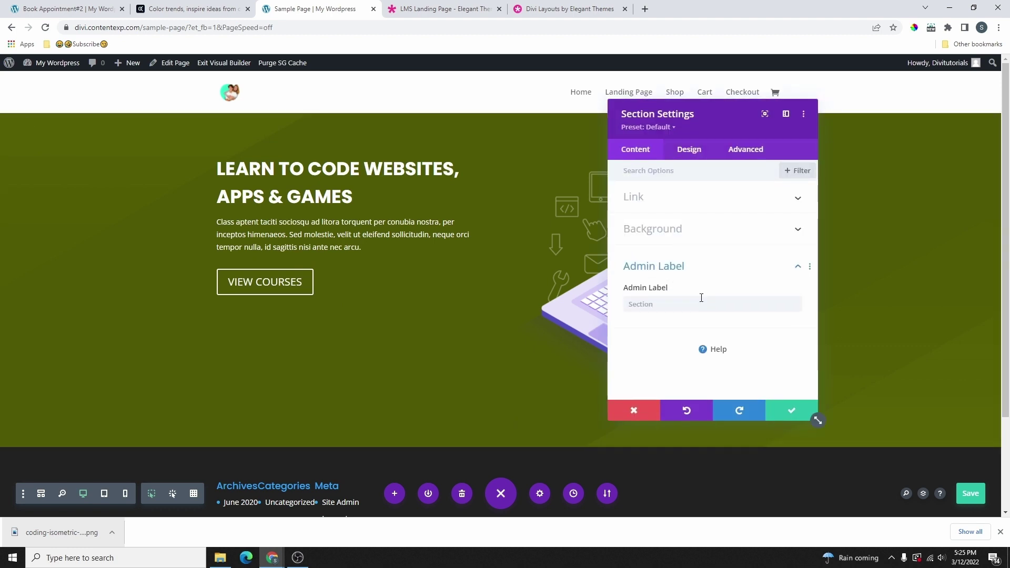
pyautogui.click(676, 306)
pyautogui.write('Hero Section')
pyautogui.moveTo(676, 305); pyautogui.dragTo(629, 305)
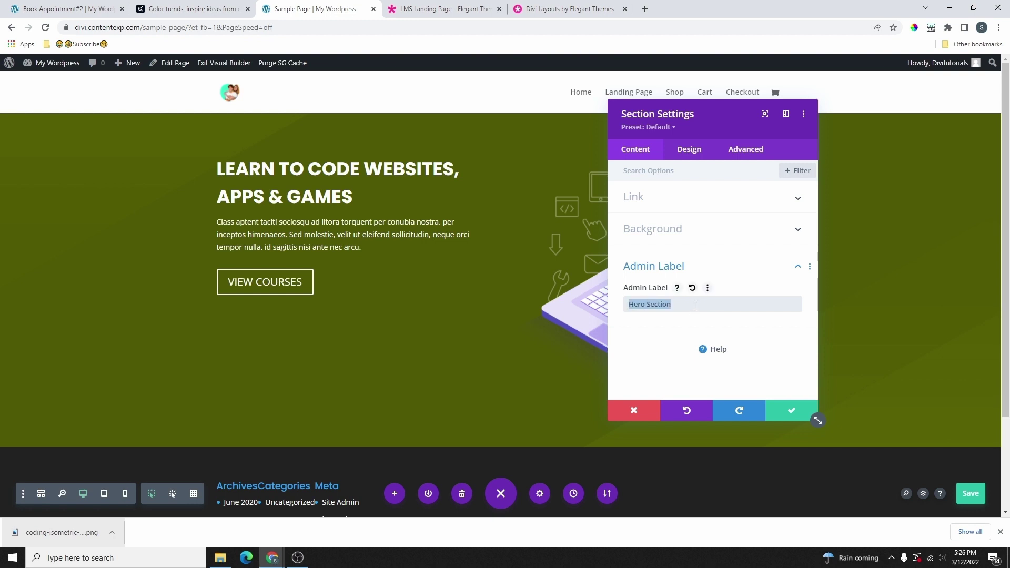
pyautogui.click(791, 415)
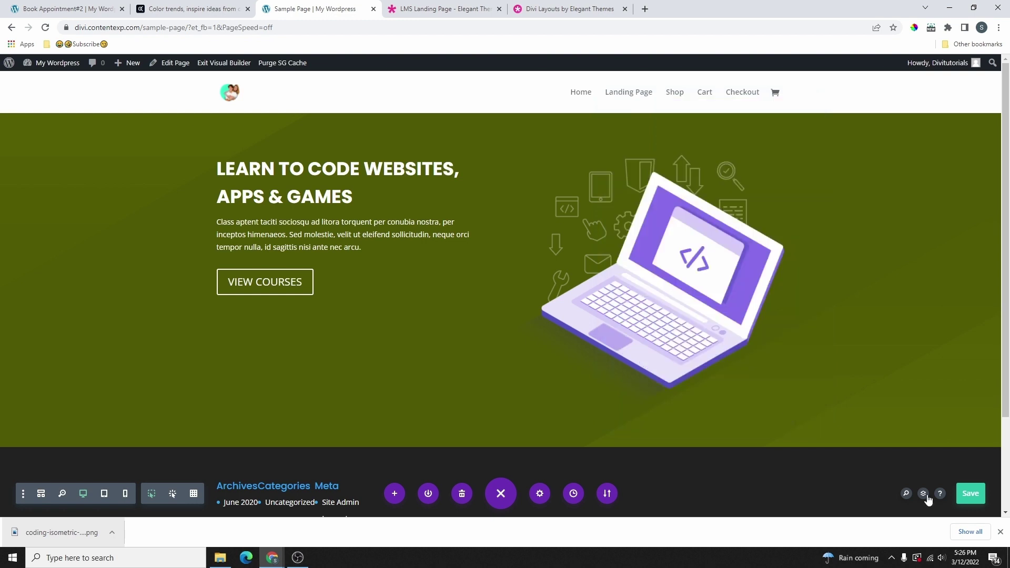
pyautogui.click(923, 494)
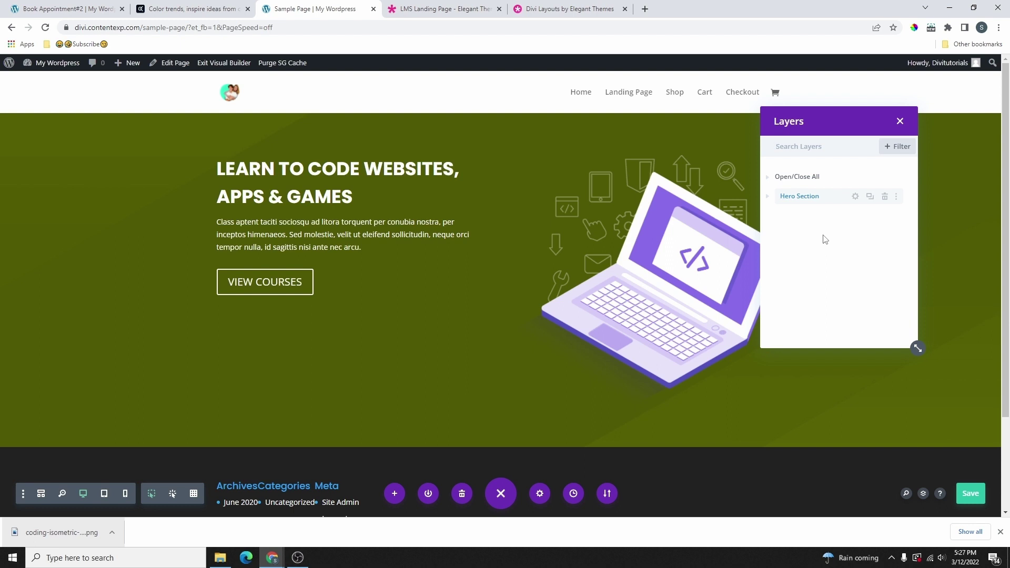
pyautogui.press('Escape')
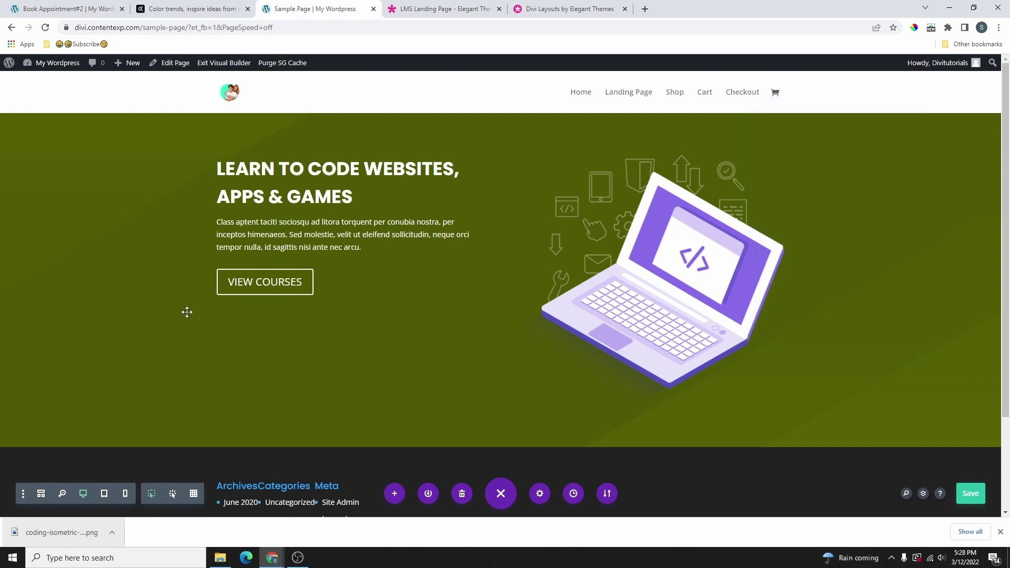
# Open the Builder Settings and look through the available options.
pyautogui.click(23, 497)
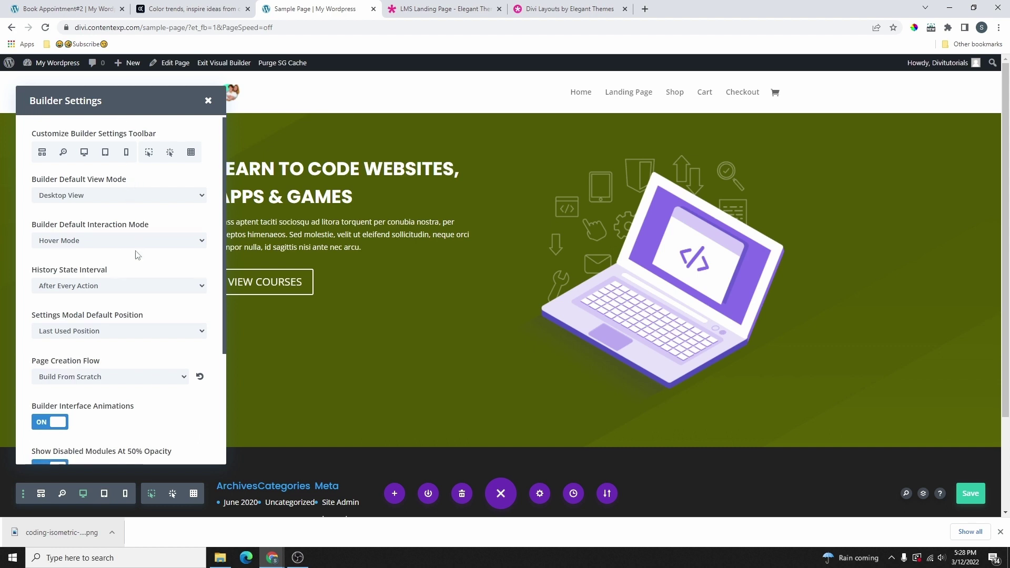
pyautogui.scroll(-3, 137, 254)
pyautogui.scroll(3, 138, 273)
pyautogui.scroll(-2, 140, 293)
pyautogui.scroll(2, 140, 273)
# Try Phone View as the builder's default view mode, preview the page, and restore Desktop View.
pyautogui.click(79, 198)
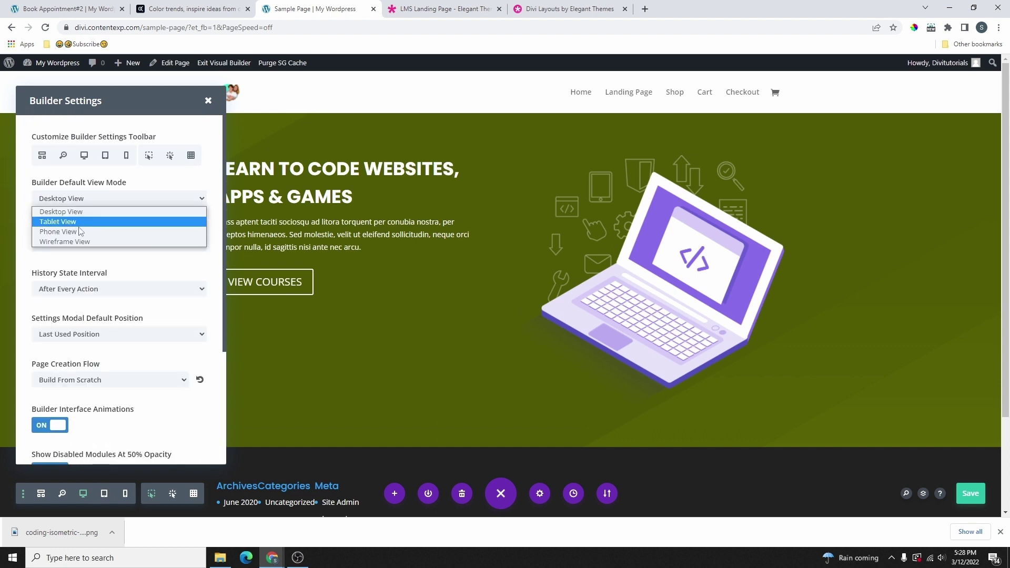
pyautogui.press('Escape')
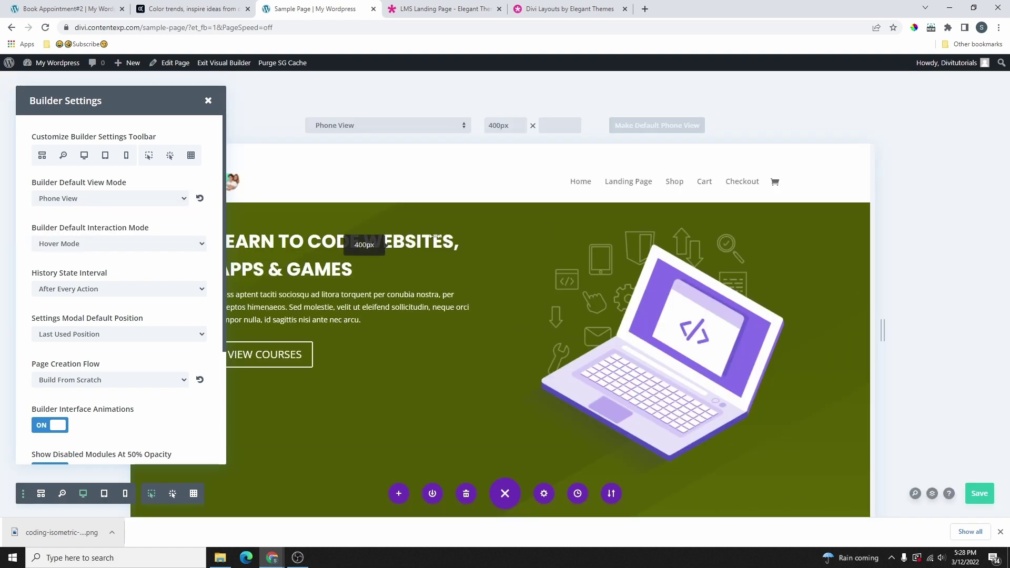
pyautogui.scroll(-4, 519, 279)
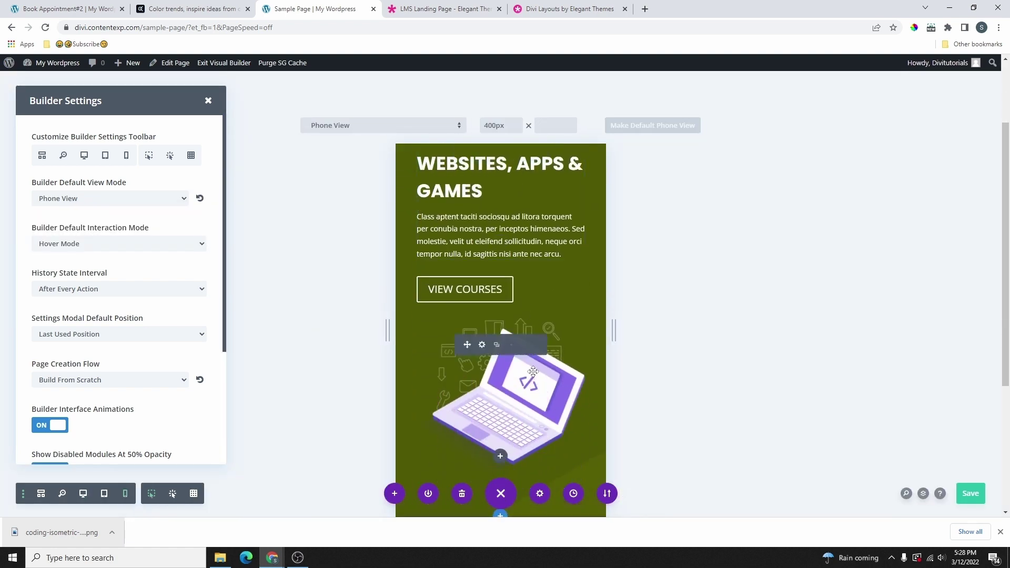
pyautogui.scroll(5, 529, 384)
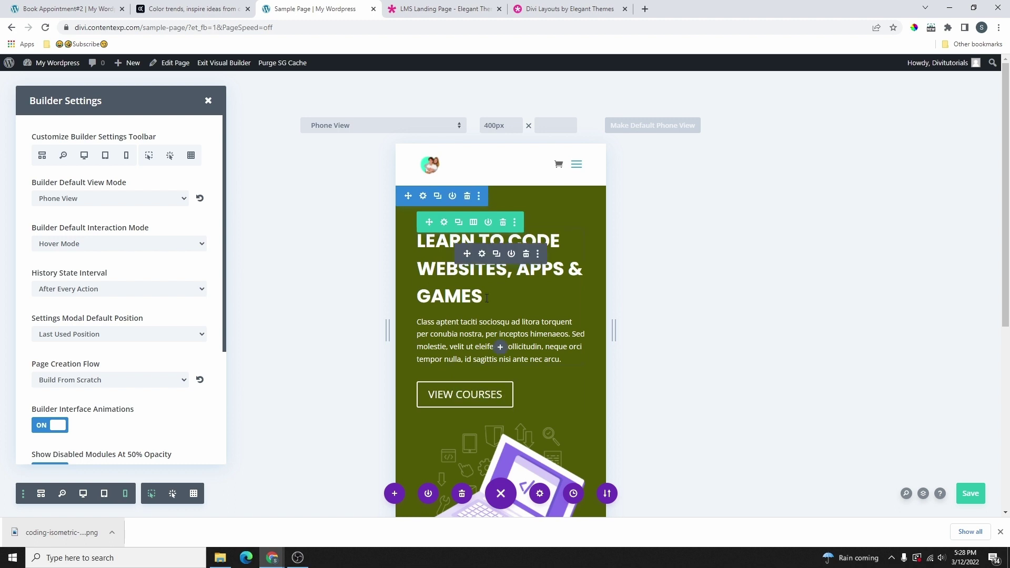
pyautogui.click(64, 198)
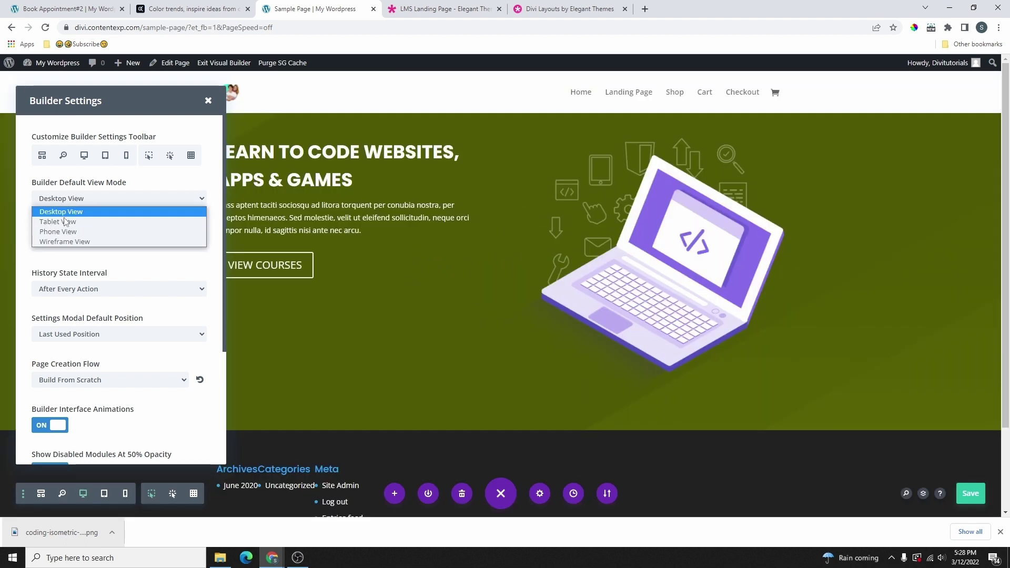
pyautogui.click(107, 209)
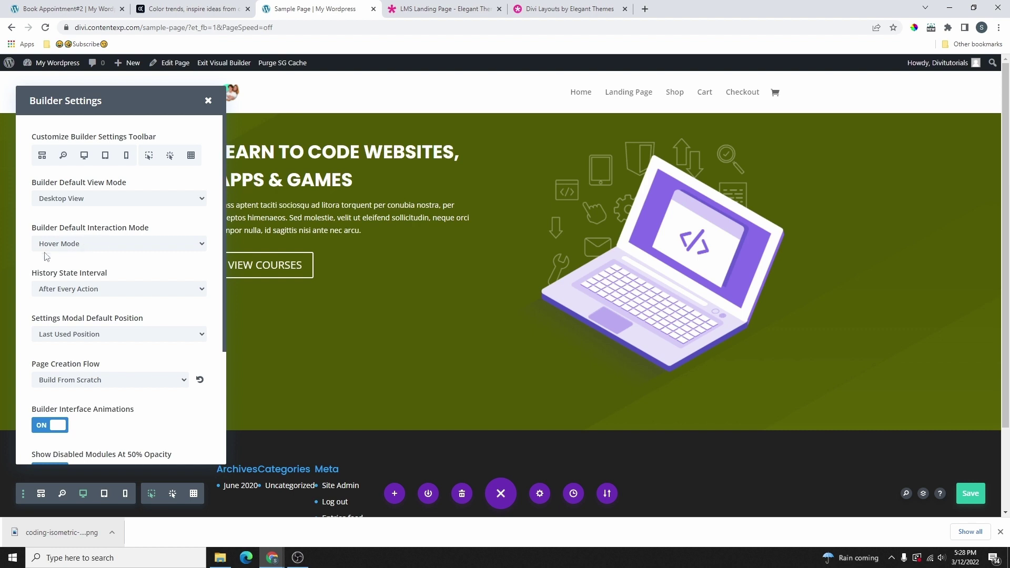
# Try Click Mode as the builder's default interaction mode and select the laptop image module on the page.
pyautogui.click(72, 247)
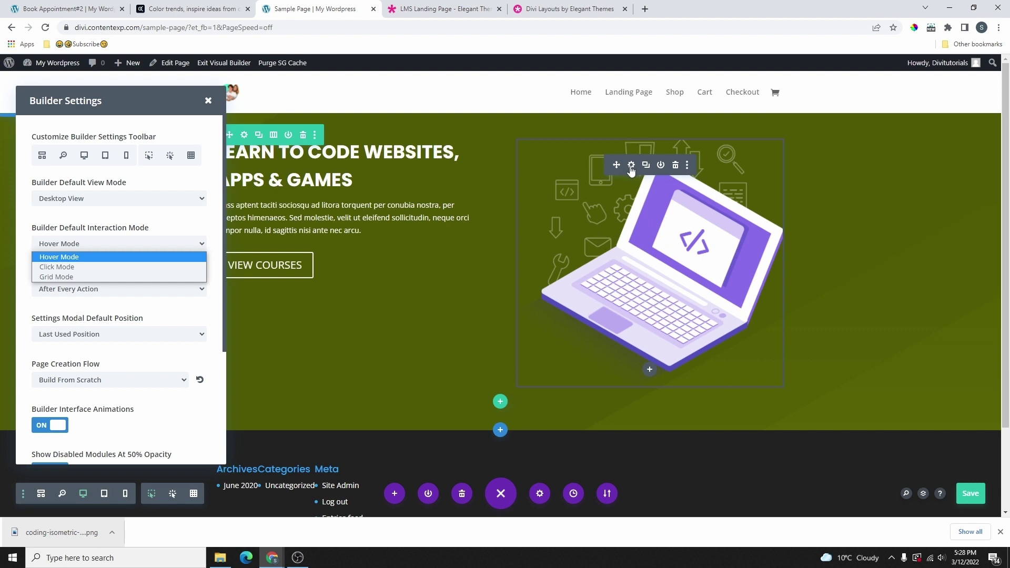
pyautogui.click(72, 270)
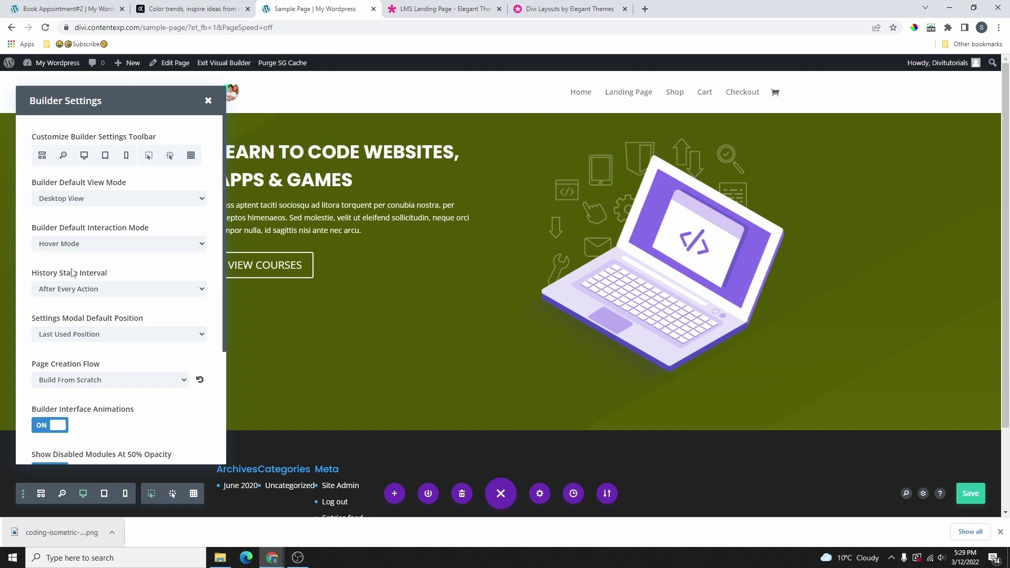
pyautogui.click(658, 221)
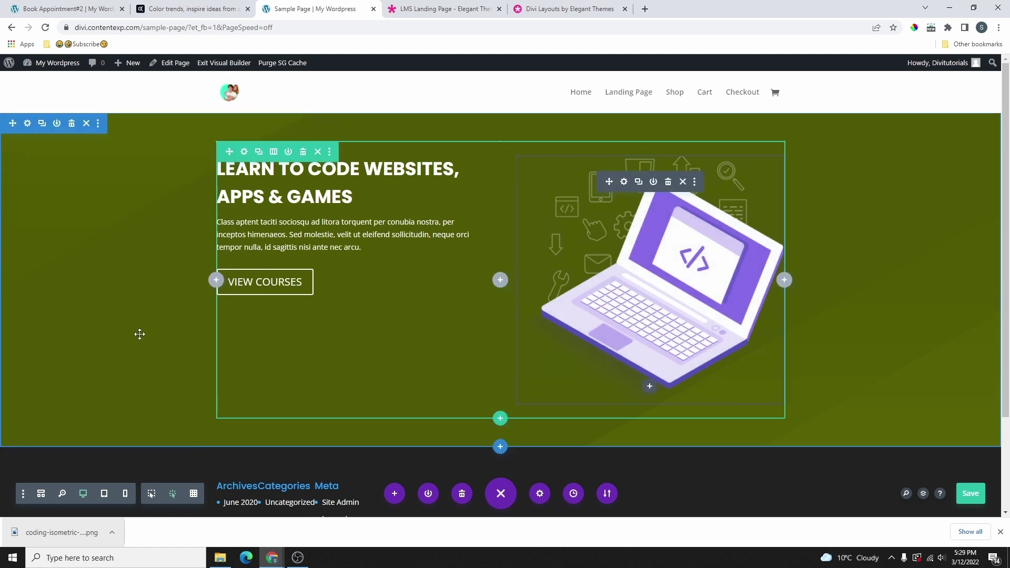
# Set the builder's default interaction mode to Grid Mode, close the Builder Settings and review the page.
pyautogui.click(22, 494)
pyautogui.click(77, 252)
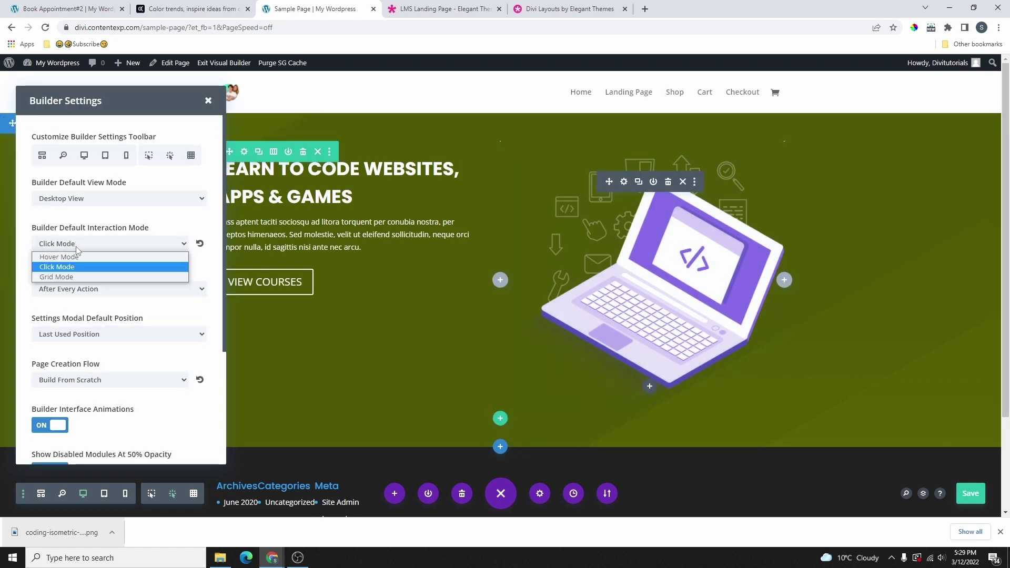
pyautogui.click(57, 283)
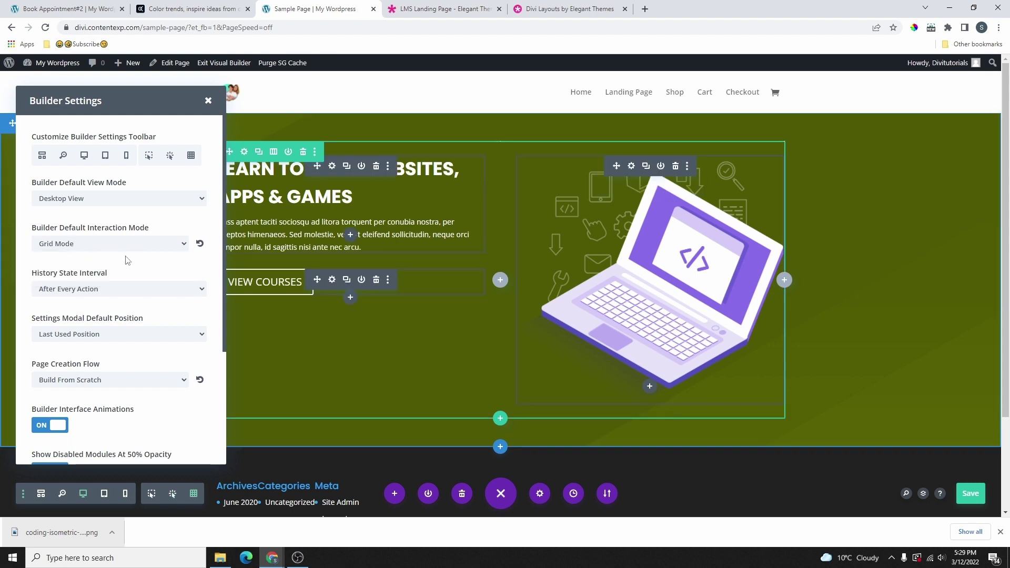
pyautogui.click(209, 101)
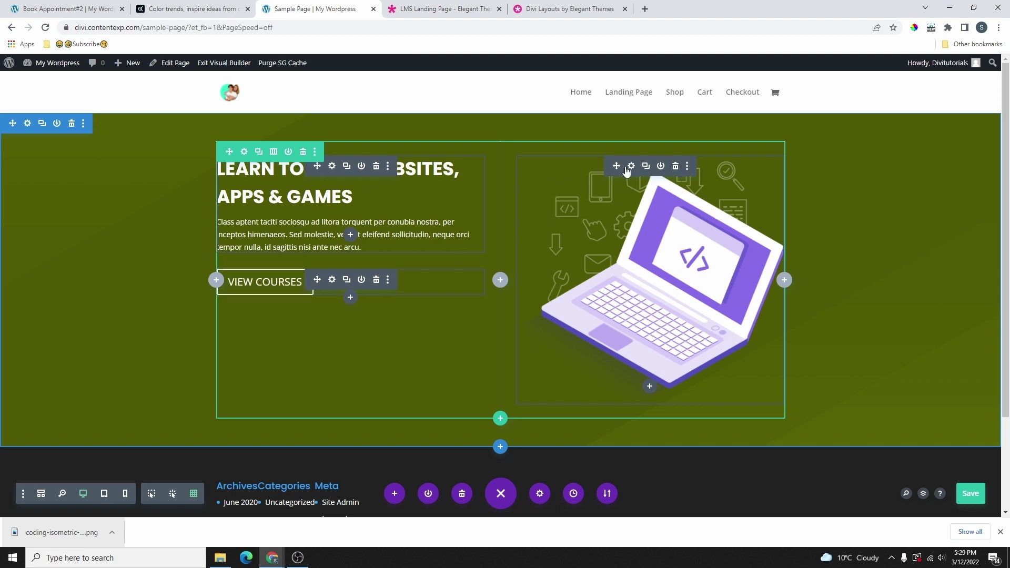
pyautogui.scroll(-2, 546, 243)
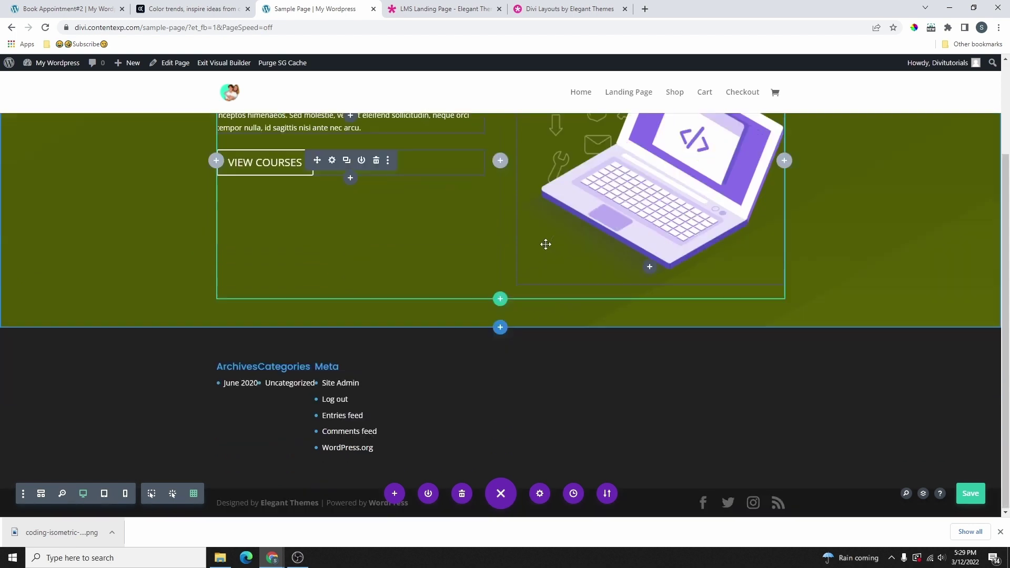
pyautogui.scroll(2, 501, 218)
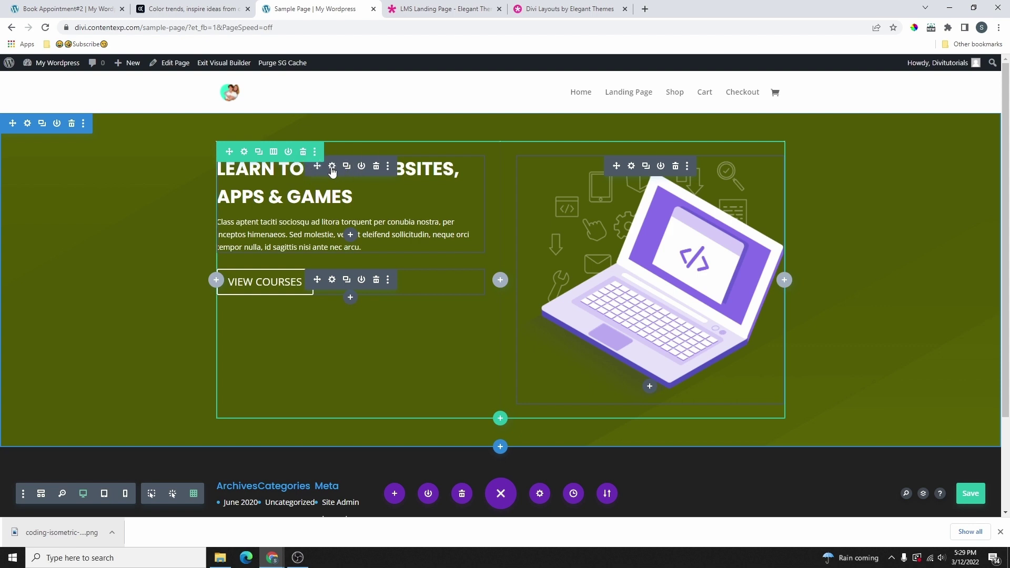
# Switch to wireframe view to open the hero row's settings, and return to the desktop view with the settings closed.
pyautogui.click(41, 493)
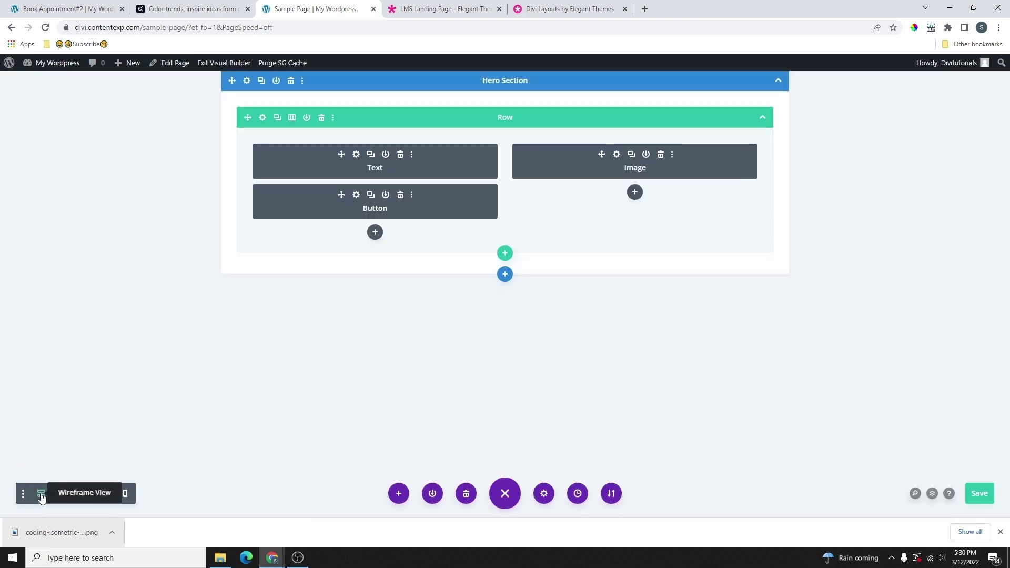
pyautogui.click(41, 495)
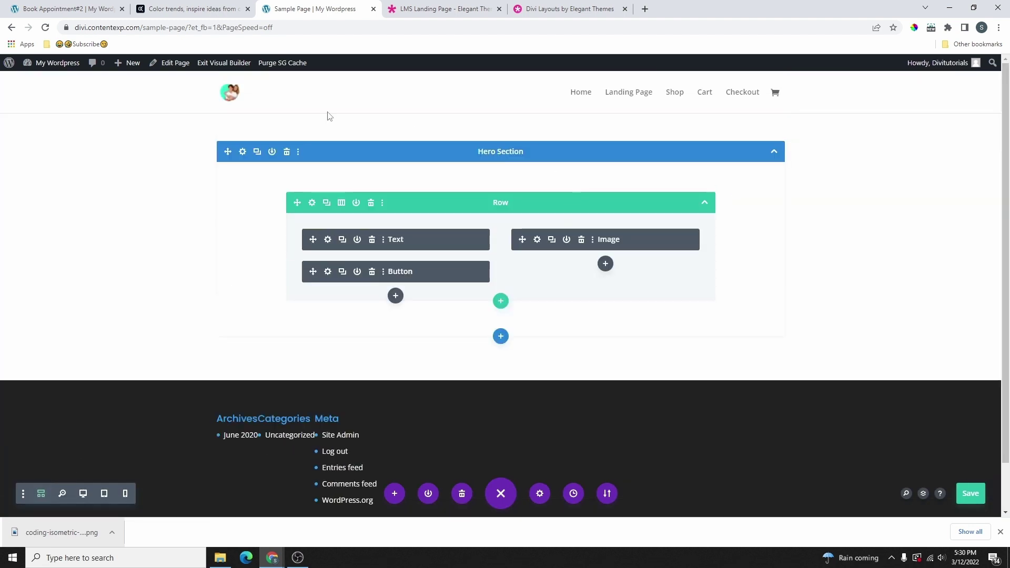
pyautogui.click(312, 204)
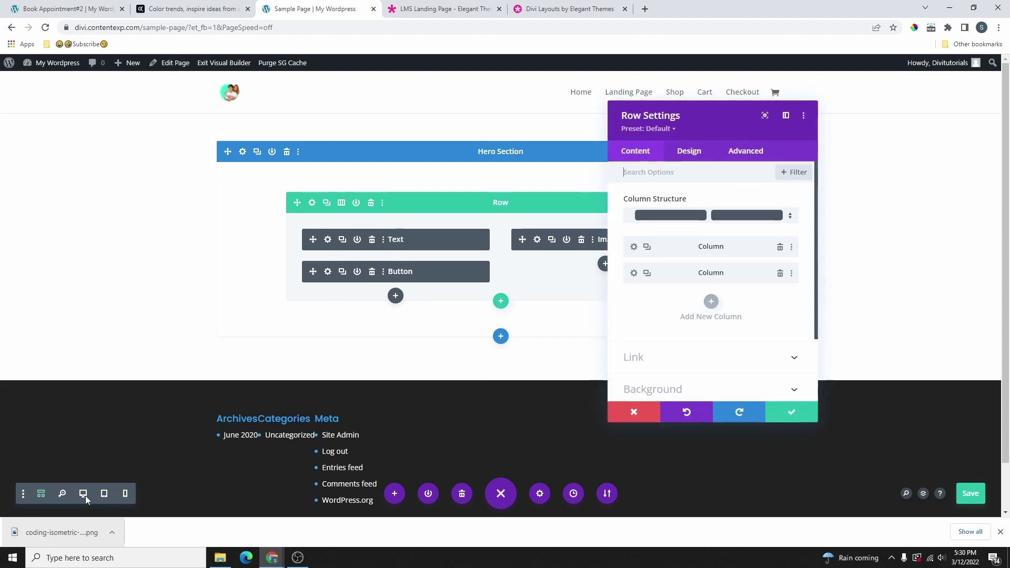
pyautogui.click(41, 494)
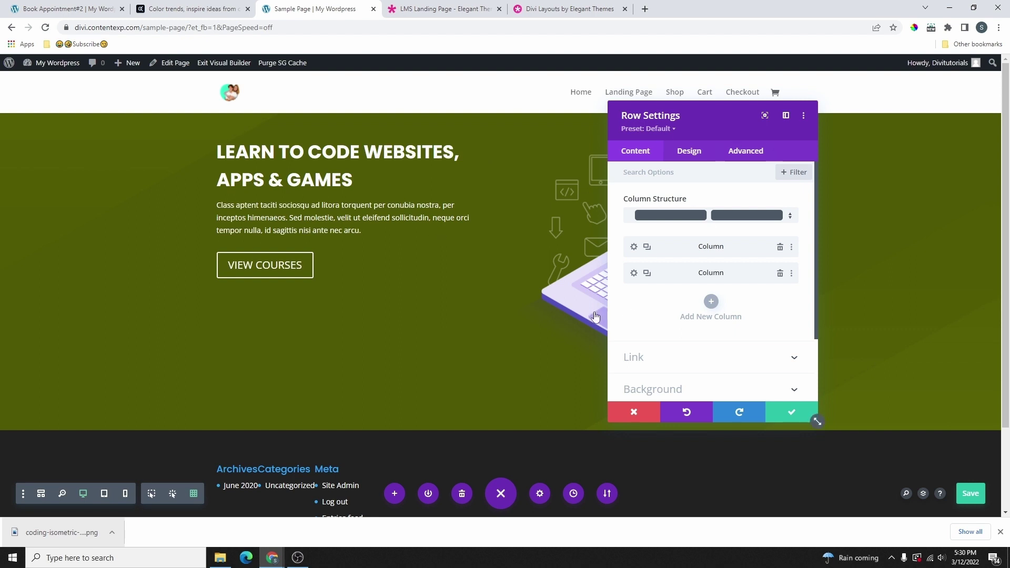
pyautogui.click(786, 416)
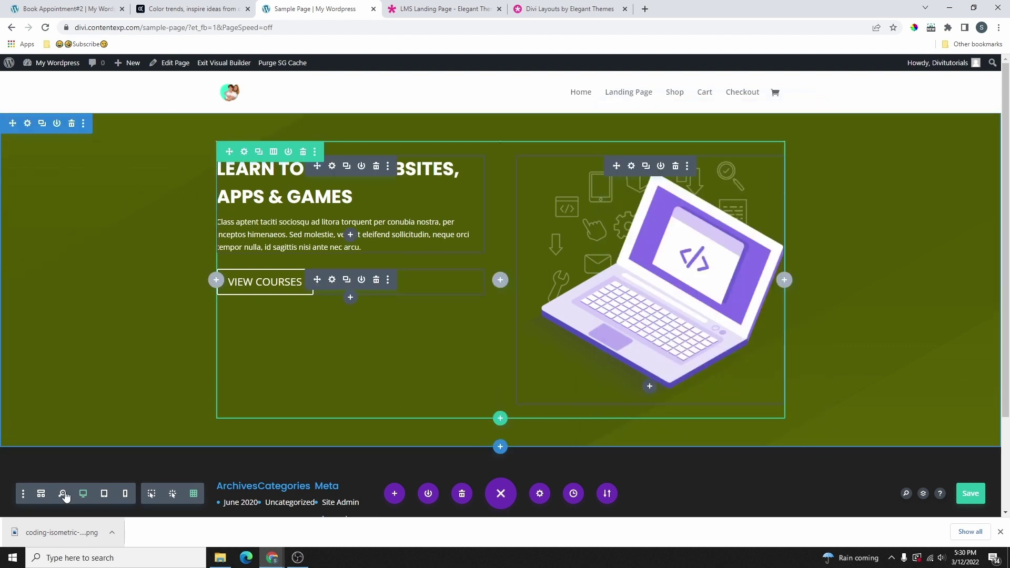
# Remove the zoom, desktop, tablet, phone, hover, click and grid options from the builder toolbar, keeping only wireframe view.
pyautogui.click(23, 494)
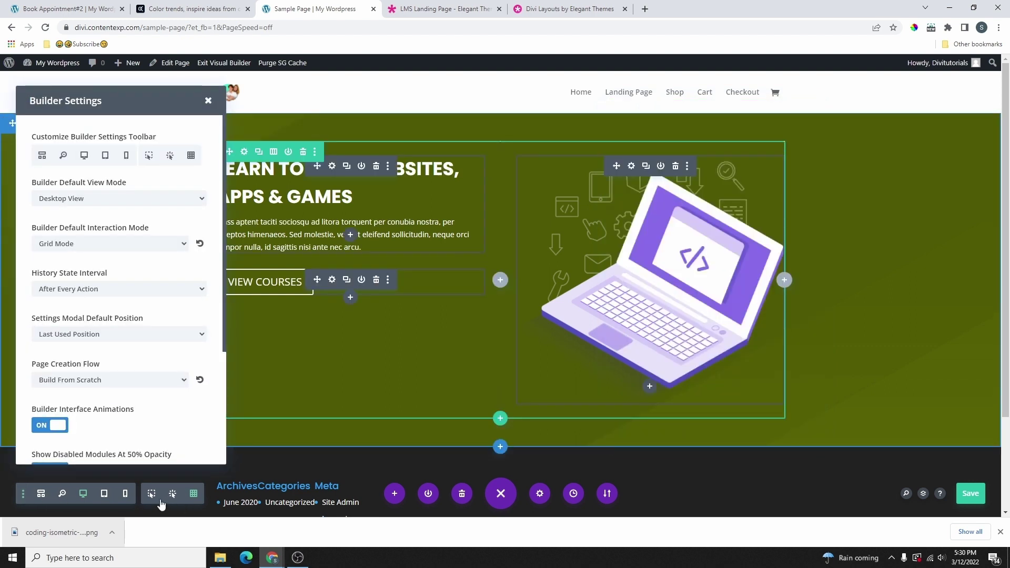
pyautogui.click(149, 155)
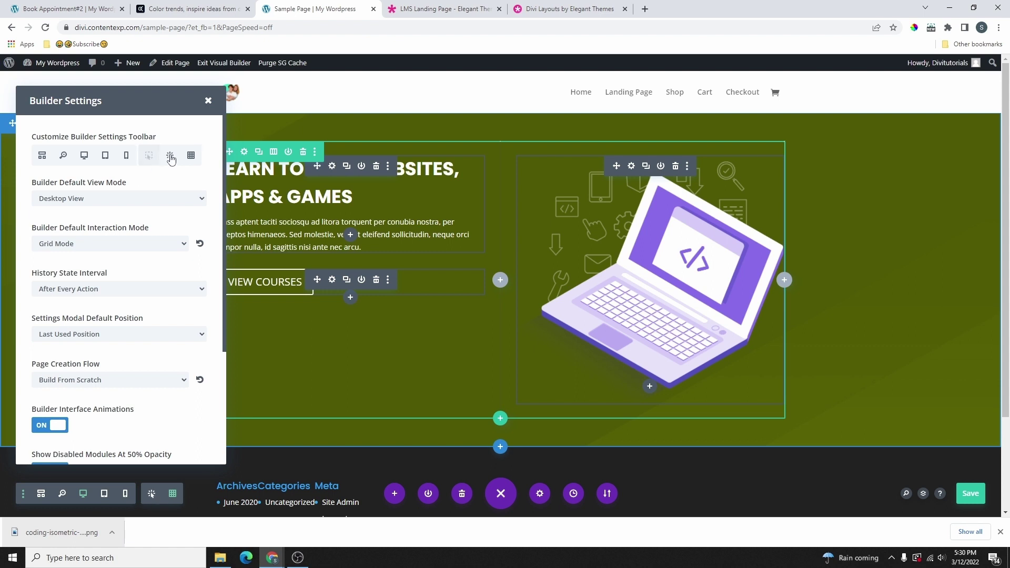
pyautogui.click(169, 155)
pyautogui.click(191, 155)
pyautogui.click(126, 155)
pyautogui.click(106, 156)
pyautogui.click(84, 155)
pyautogui.click(64, 155)
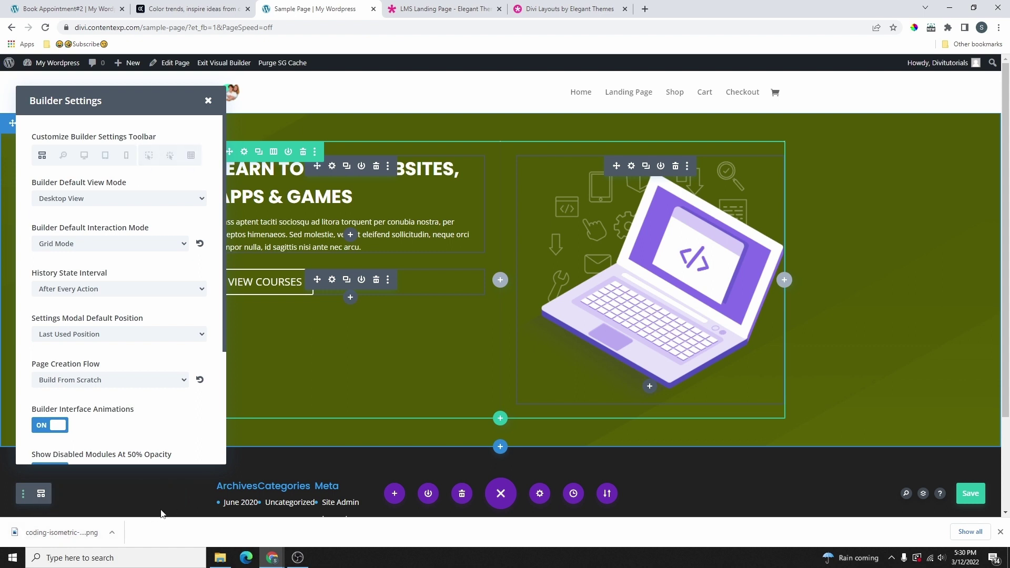
# Restore the zoom, device view and interaction mode options to the builder toolbar.
pyautogui.click(63, 156)
pyautogui.click(84, 155)
pyautogui.click(105, 155)
pyautogui.click(126, 155)
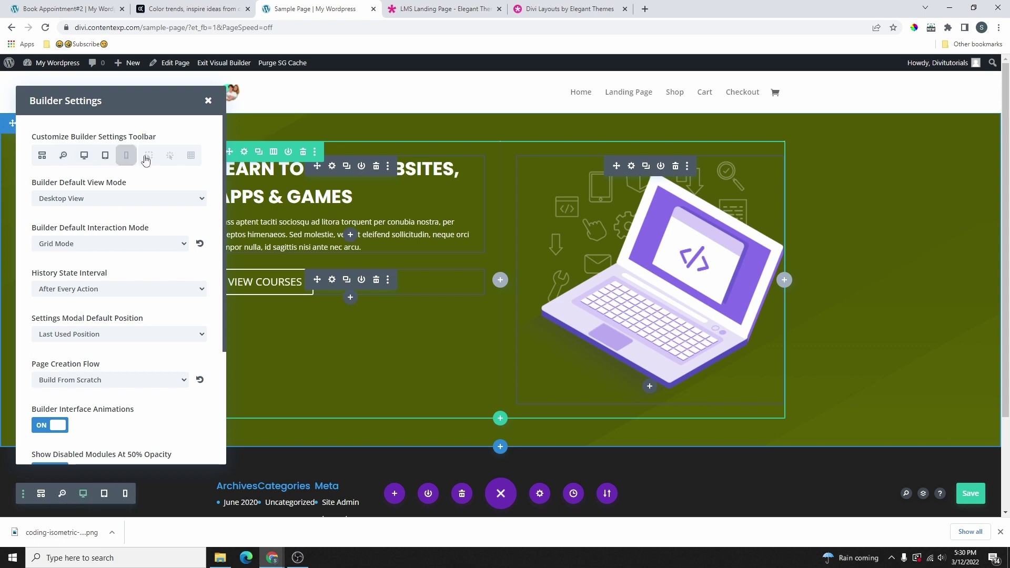
pyautogui.click(147, 157)
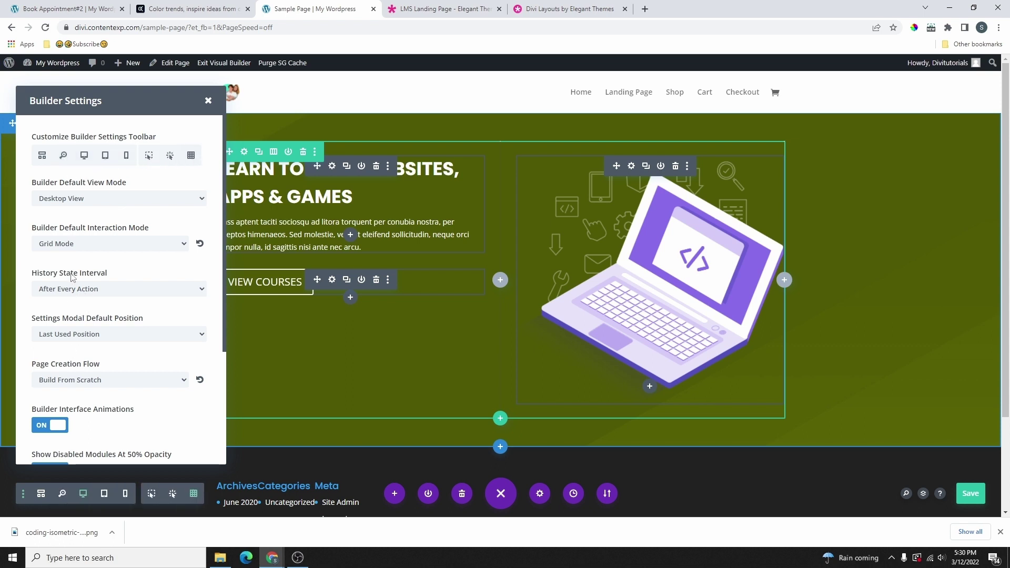
# Review the choices for Builder Default Interaction Mode and History State Interval, and close the Builder Settings.
pyautogui.click(75, 245)
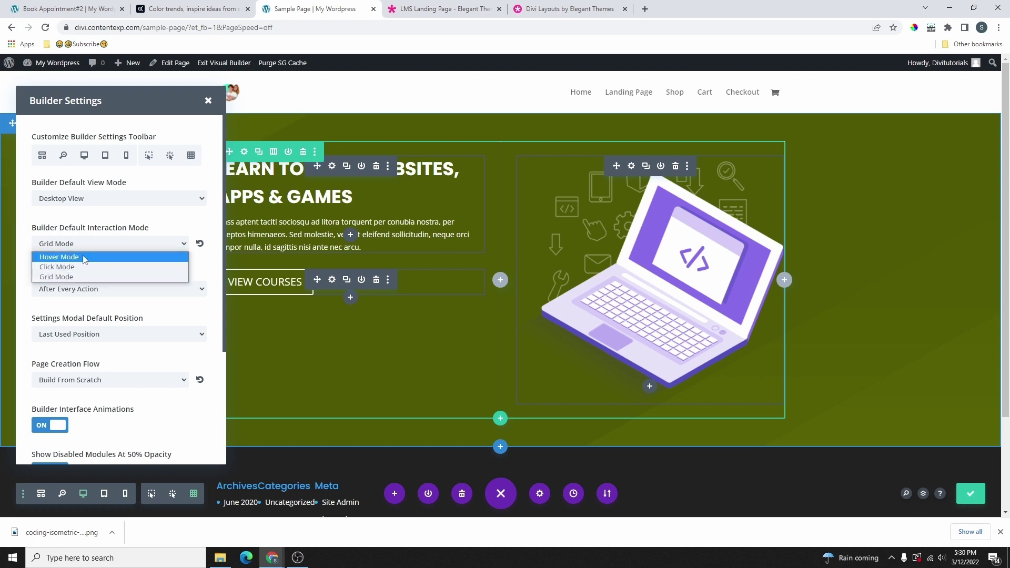
pyautogui.click(173, 496)
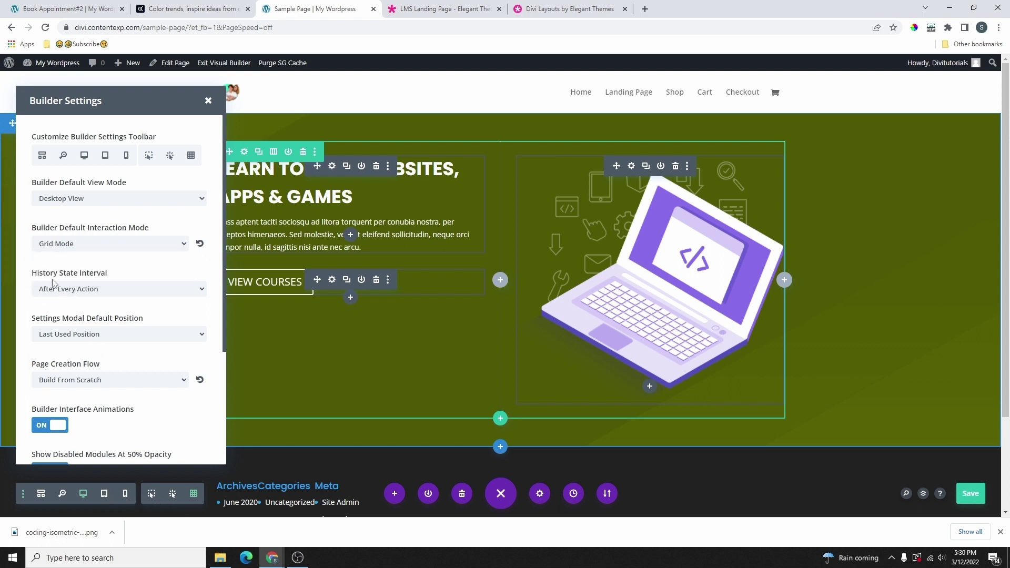
pyautogui.click(72, 290)
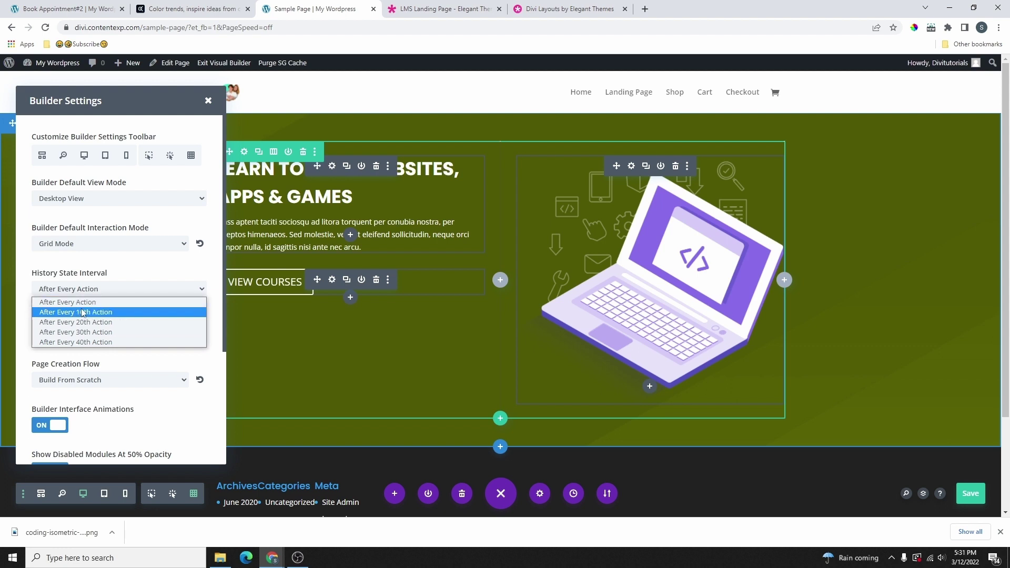
pyautogui.click(208, 101)
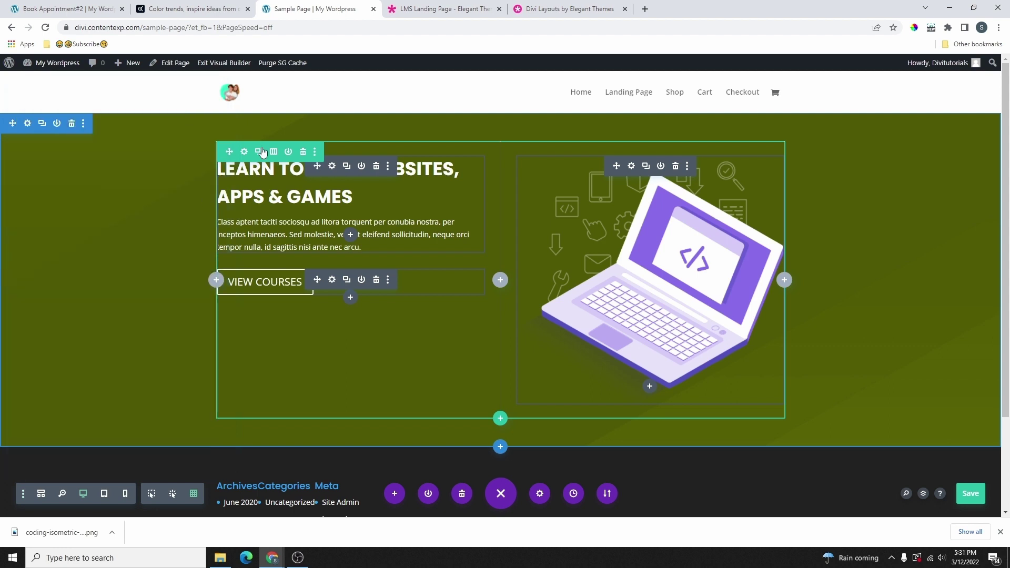
pyautogui.click(208, 100)
# Revert the page to the "Edited Image" state from 5:03:09 PM in the editing history.
pyautogui.click(574, 494)
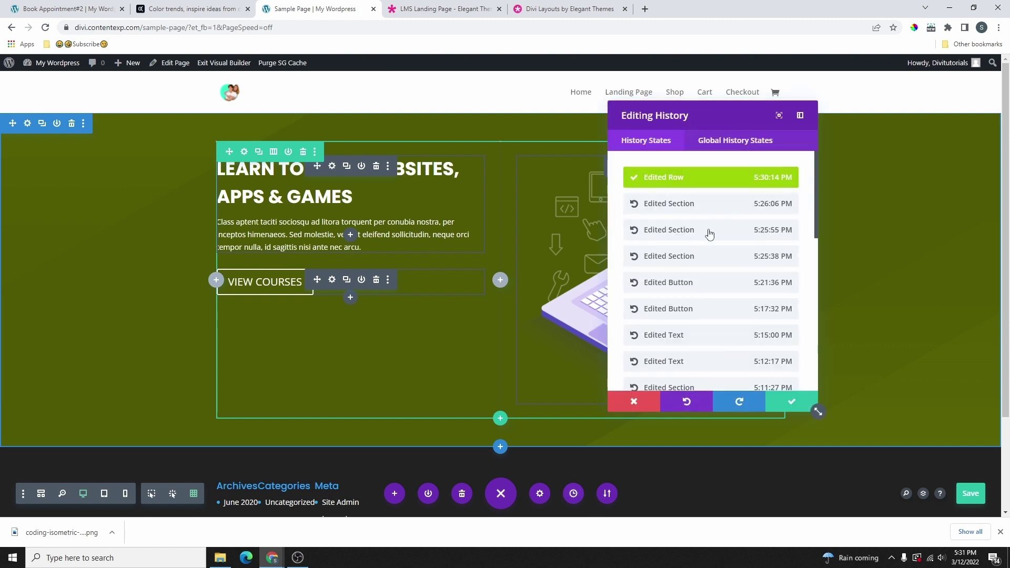
pyautogui.scroll(-10, 708, 232)
pyautogui.scroll(10, 718, 349)
pyautogui.scroll(-3, 702, 303)
pyautogui.click(635, 288)
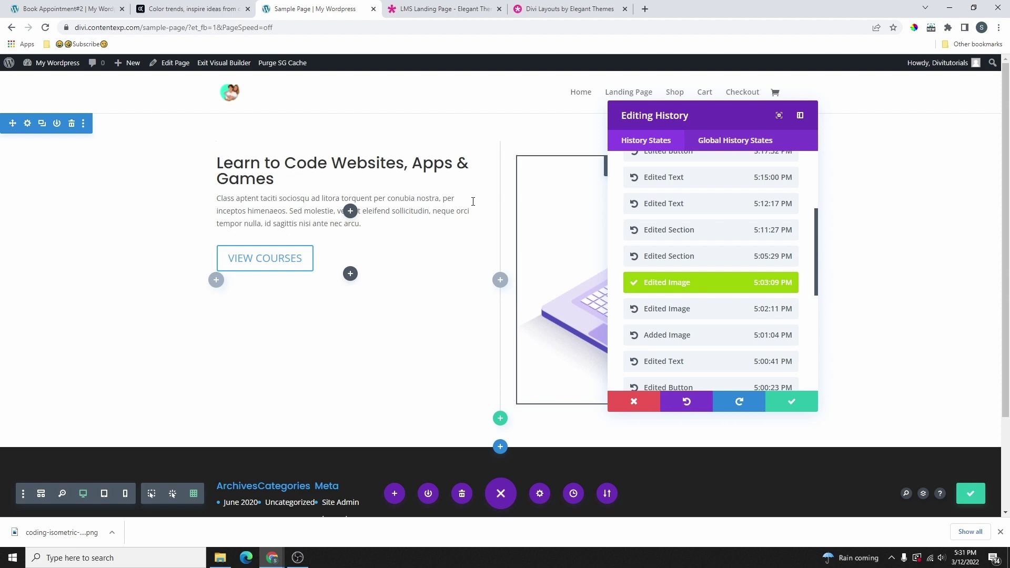
# Restore the page to the newest "Edited Row" state in the editing history.
pyautogui.scroll(-2, 693, 263)
pyautogui.scroll(5, 702, 296)
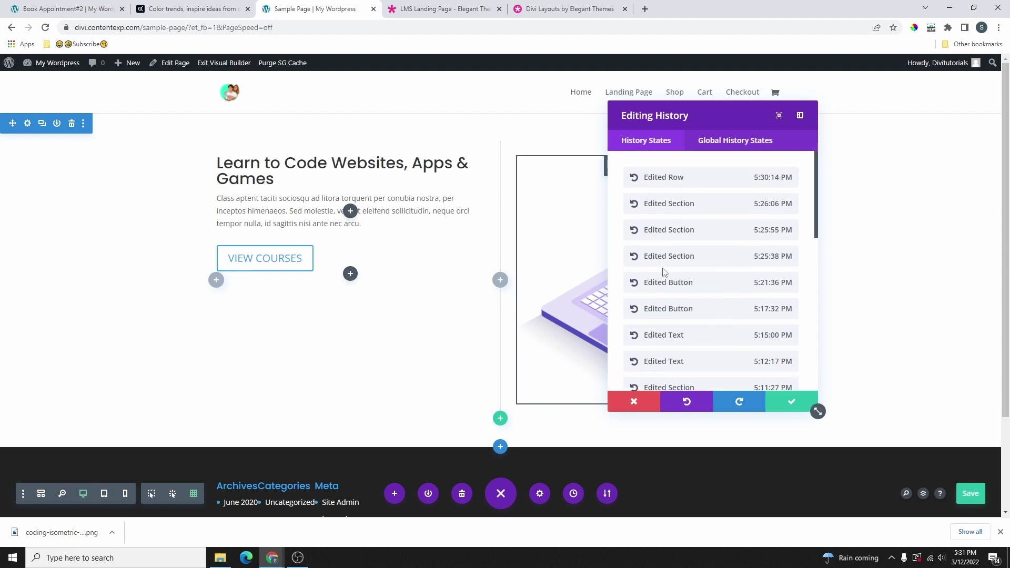
pyautogui.click(677, 181)
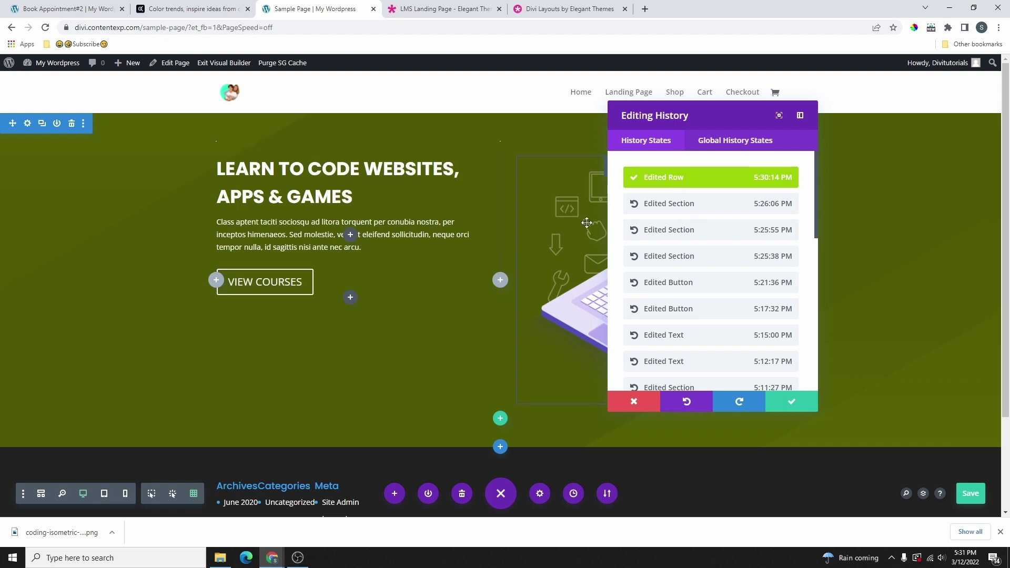
# Check the History State Interval choices in the Builder Settings again and save the page.
pyautogui.click(24, 494)
pyautogui.click(119, 289)
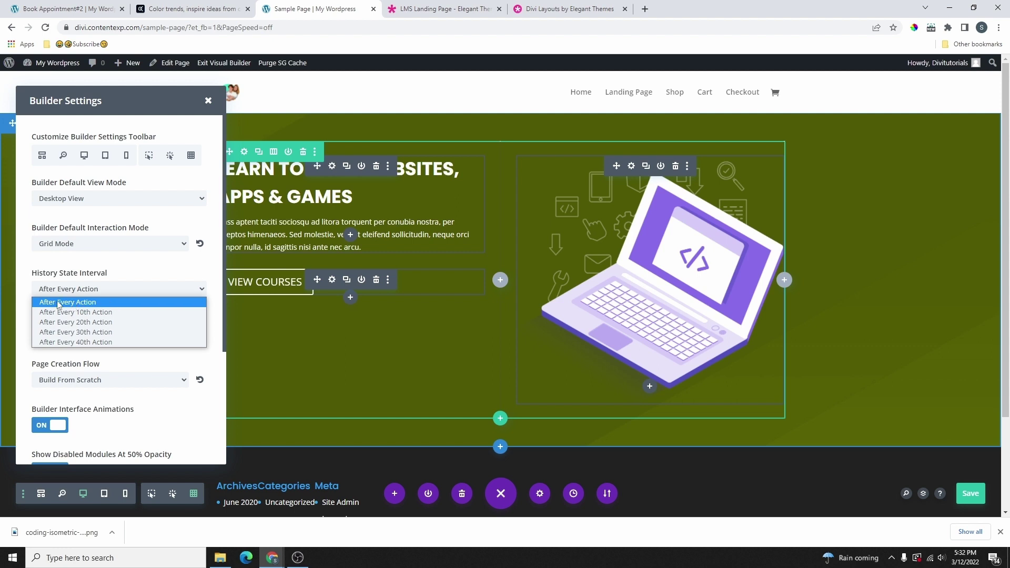
pyautogui.click(574, 494)
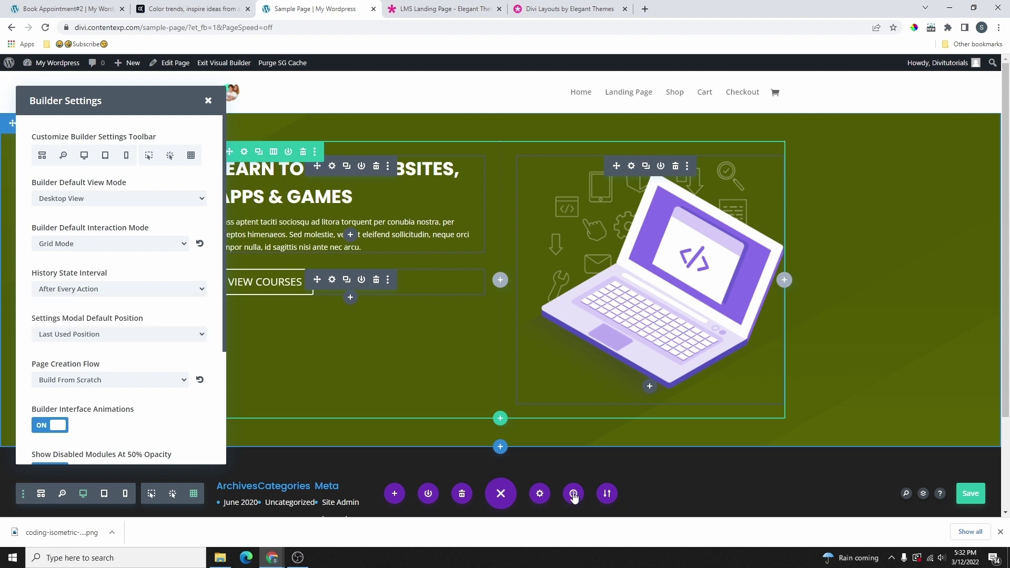
pyautogui.click(461, 340)
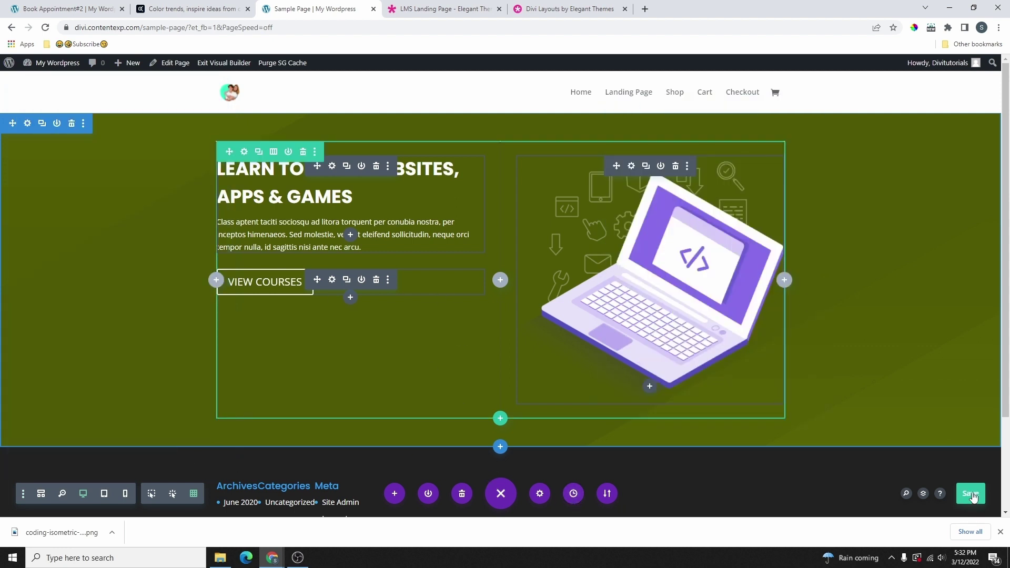
pyautogui.click(970, 495)
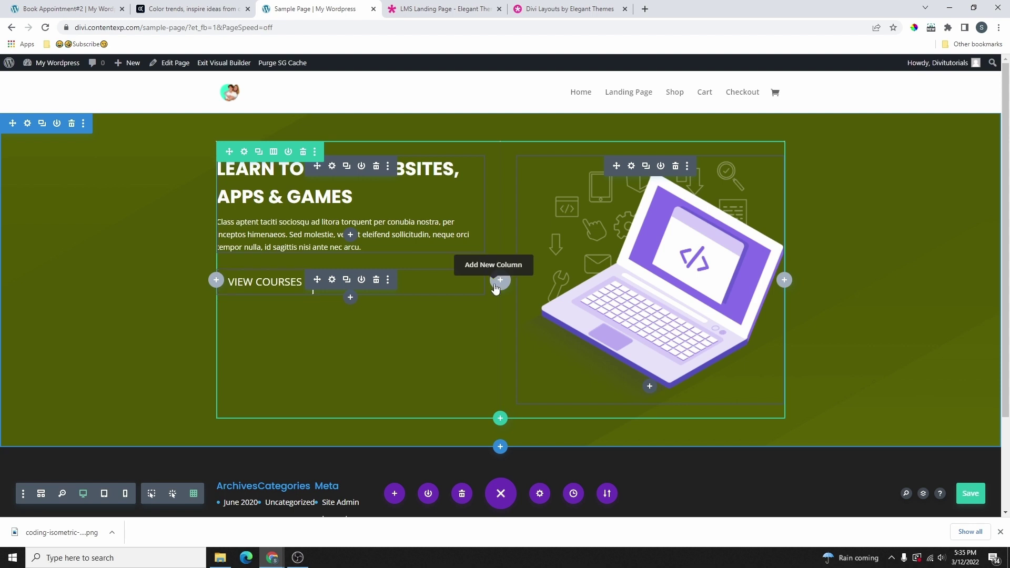
# Examine the landing, home, courses and pricing pages of the LMS layout demo, including their repeated course and contact sections.
pyautogui.click(459, 13)
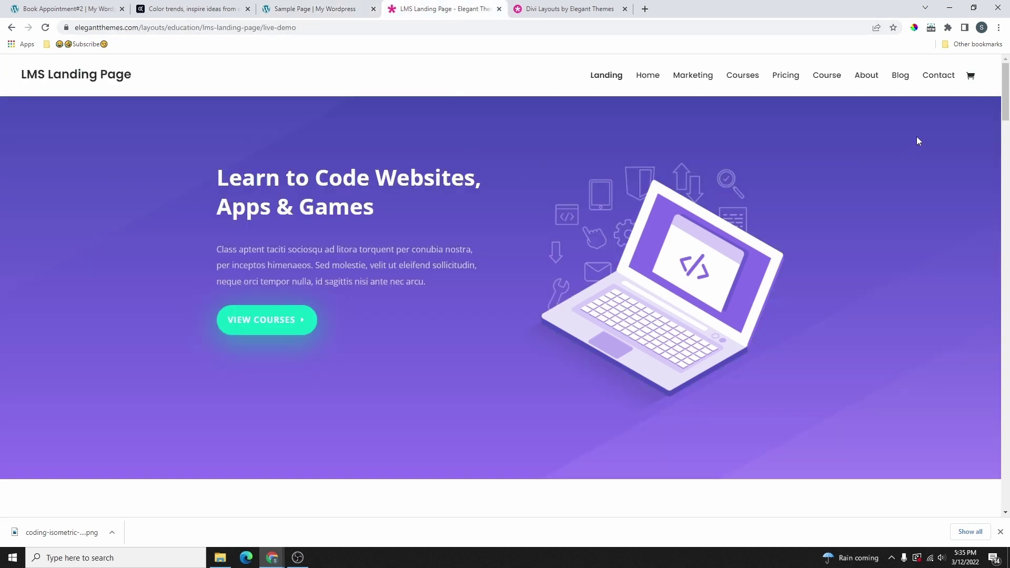
pyautogui.moveTo(1005, 95); pyautogui.dragTo(1003, 512)
pyautogui.click(1003, 513)
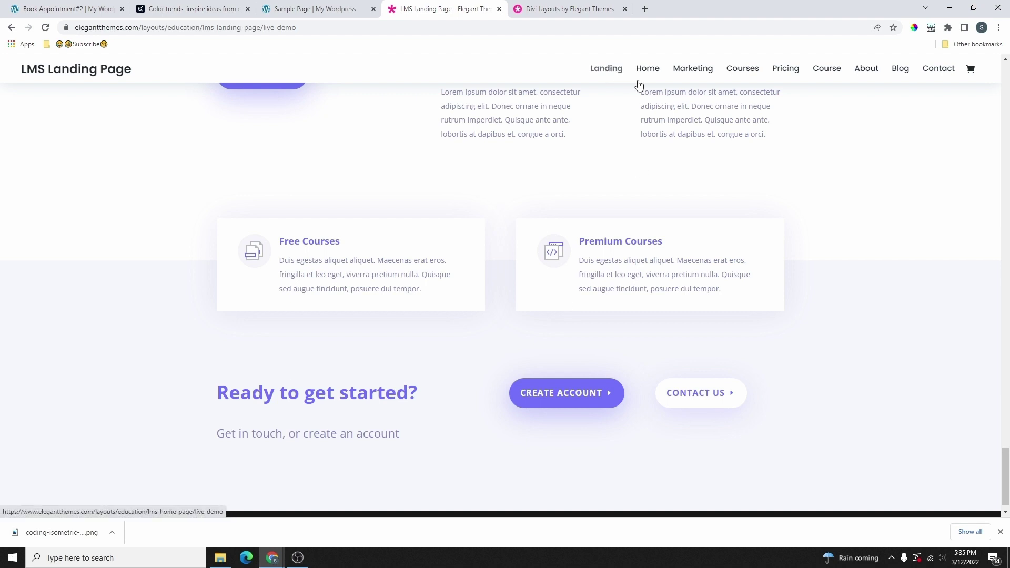
pyautogui.click(671, 82)
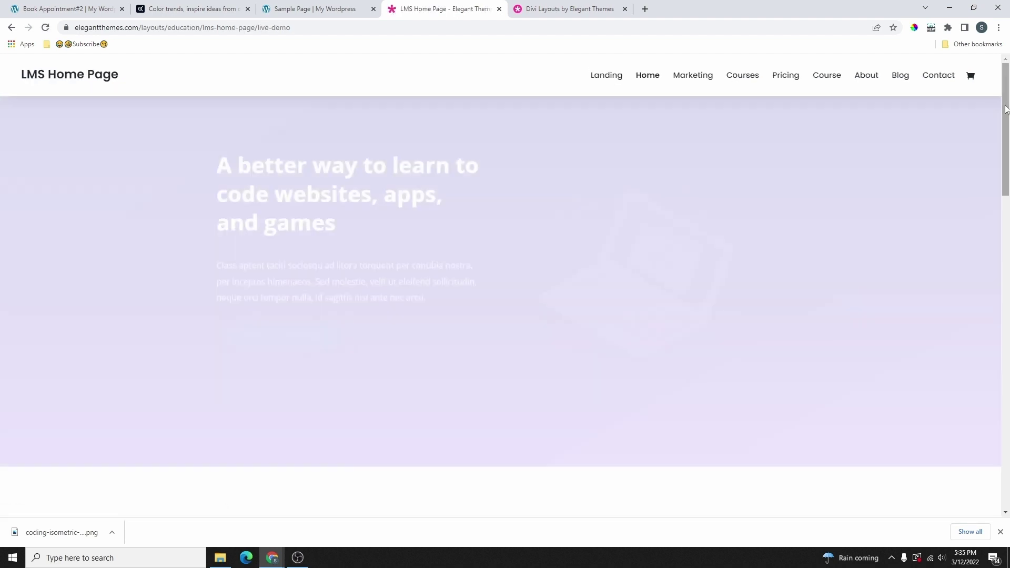
pyautogui.moveTo(1005, 195); pyautogui.dragTo(1004, 497)
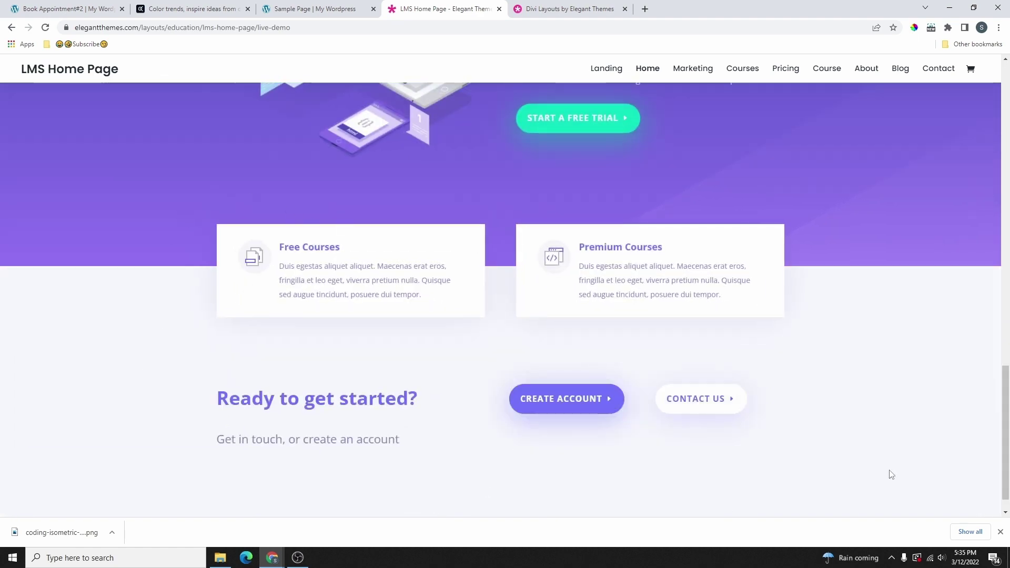
pyautogui.click(743, 70)
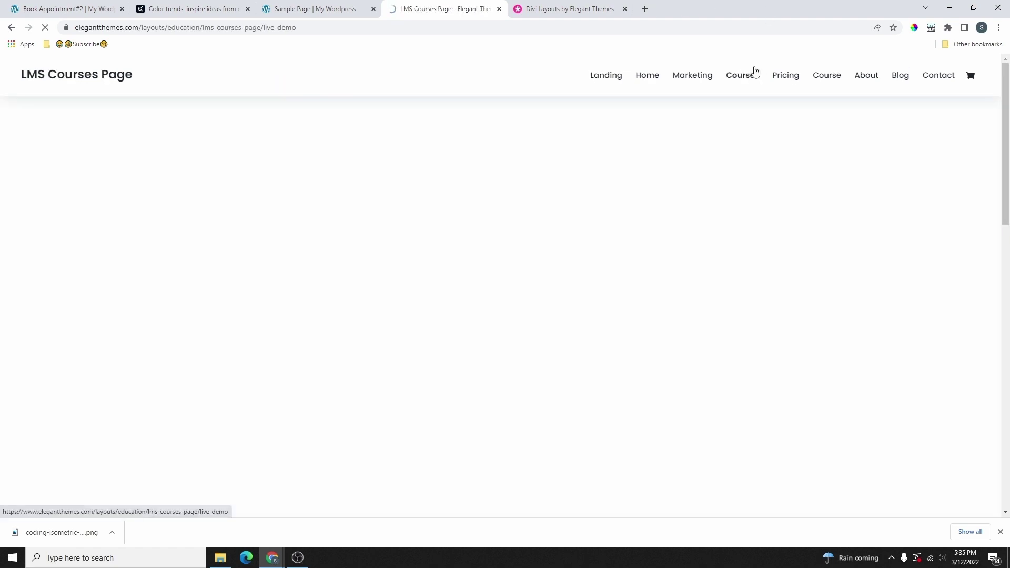
pyautogui.scroll(-10, 1008, 156)
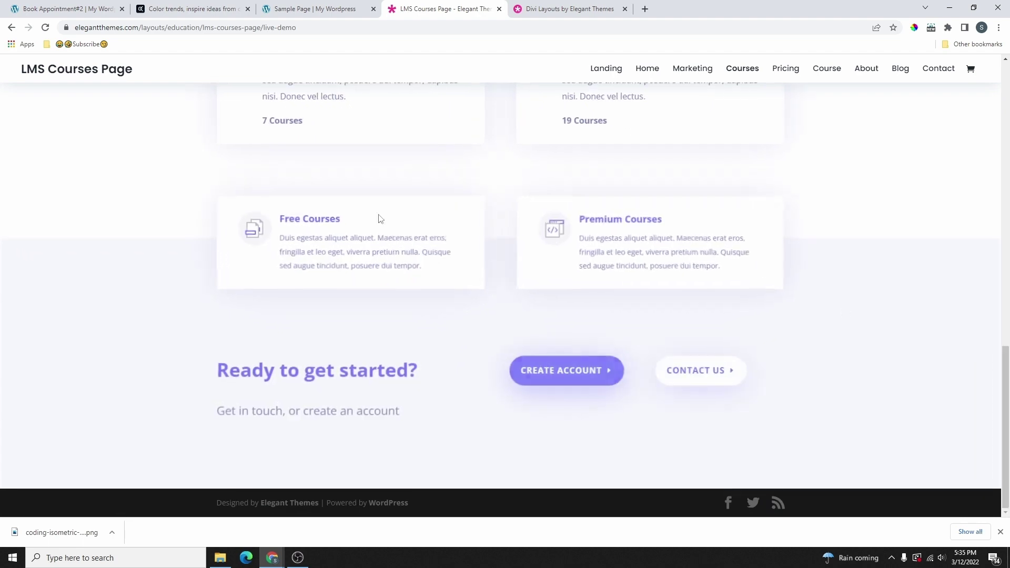
pyautogui.click(785, 68)
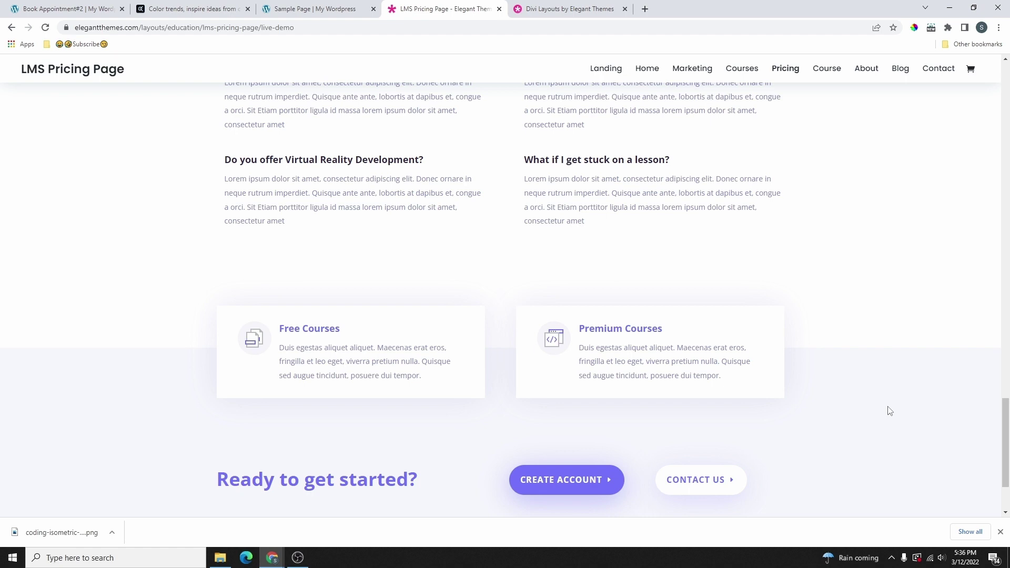
# Switch to the Book Appointment#2 page and enable the Visual Builder on it.
pyautogui.click(315, 9)
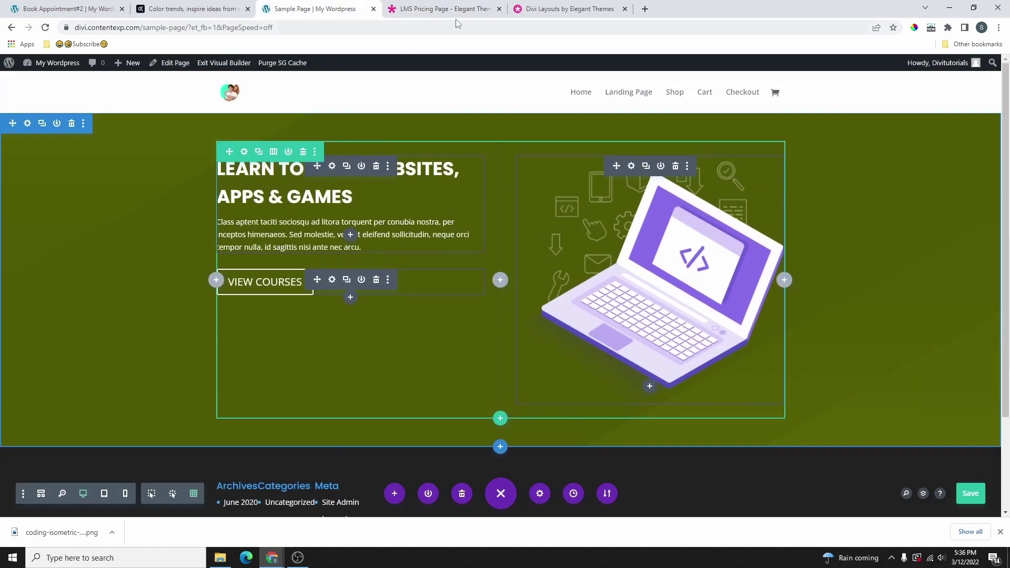
pyautogui.click(79, 9)
pyautogui.scroll(10, 273, 108)
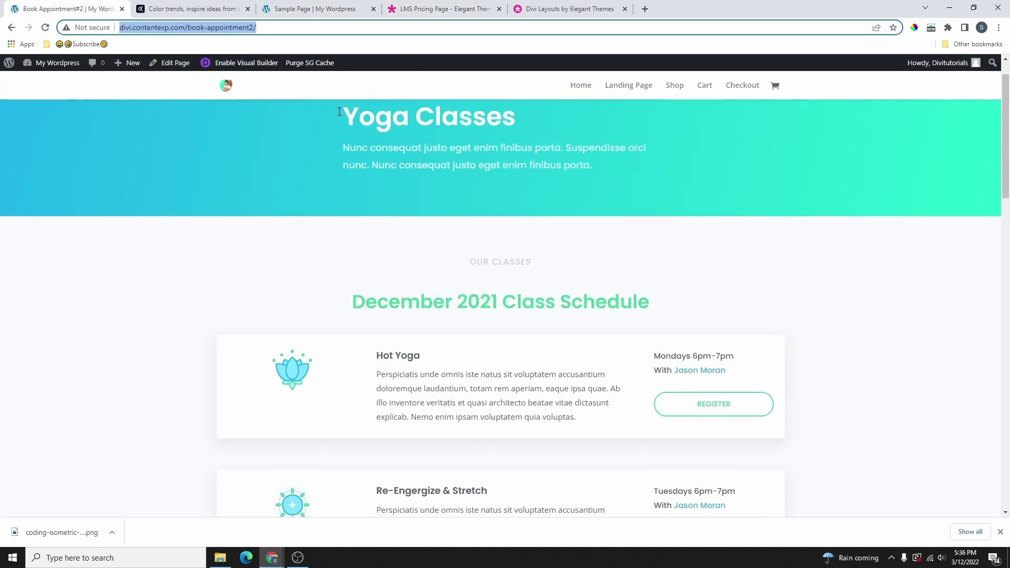
pyautogui.click(246, 62)
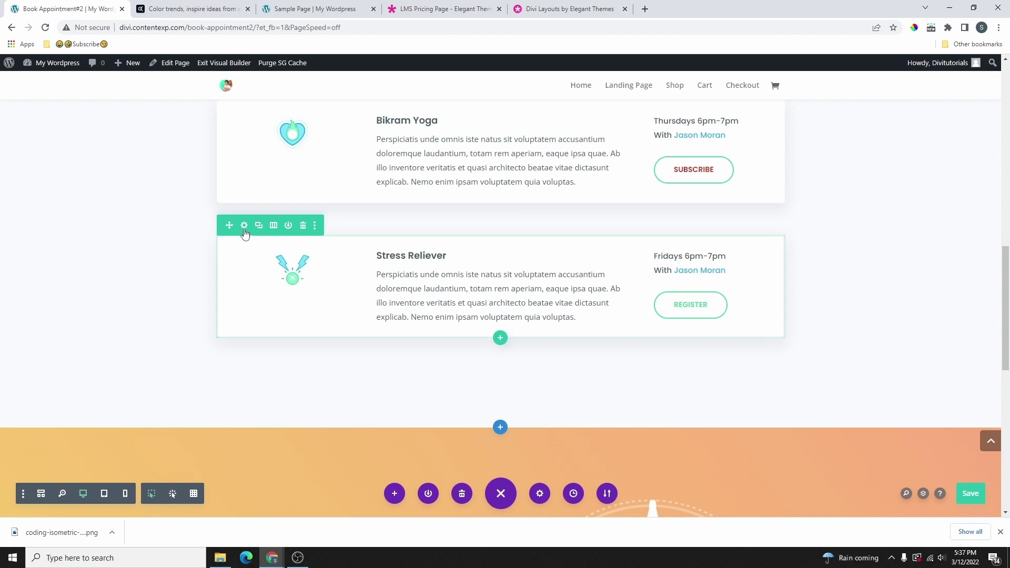
# Set the Stress Reliever row's background color to #e09900 and save the row settings.
pyautogui.click(244, 225)
pyautogui.scroll(-3, 676, 276)
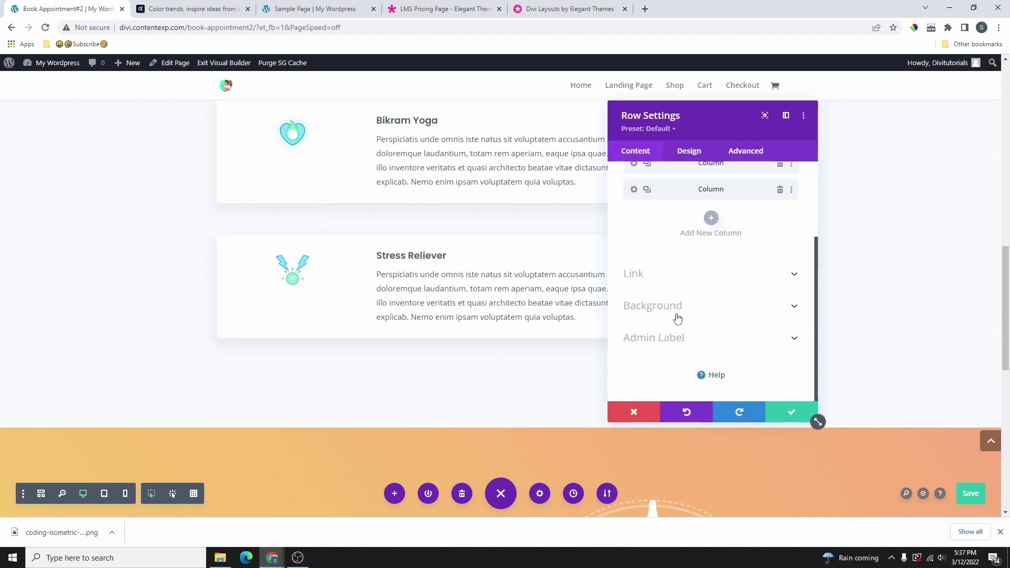
pyautogui.click(679, 313)
pyautogui.click(710, 324)
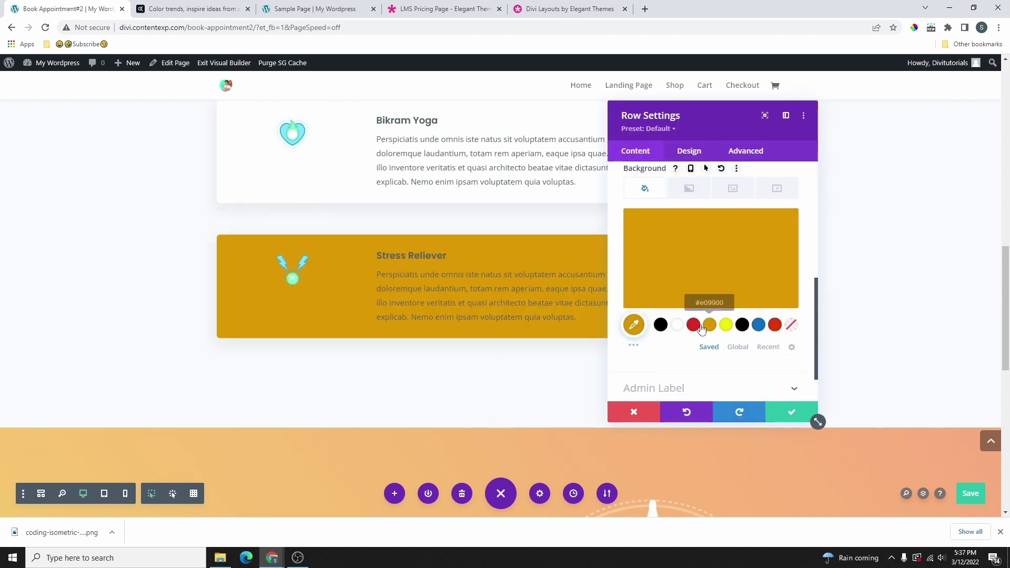
pyautogui.click(791, 412)
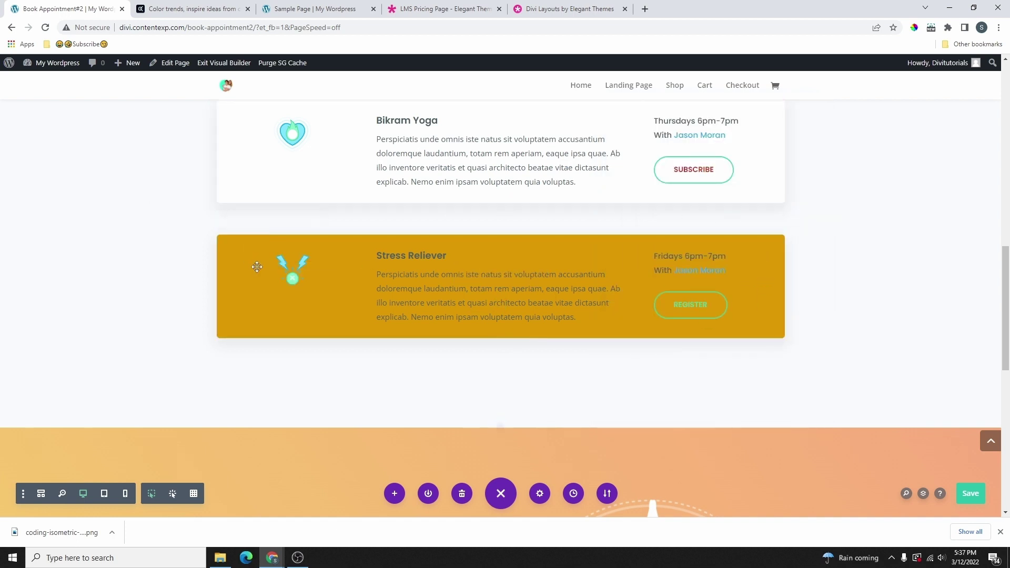
# Save the Stress Reliever row to the Divi Library as a global item.
pyautogui.rightClick(237, 232)
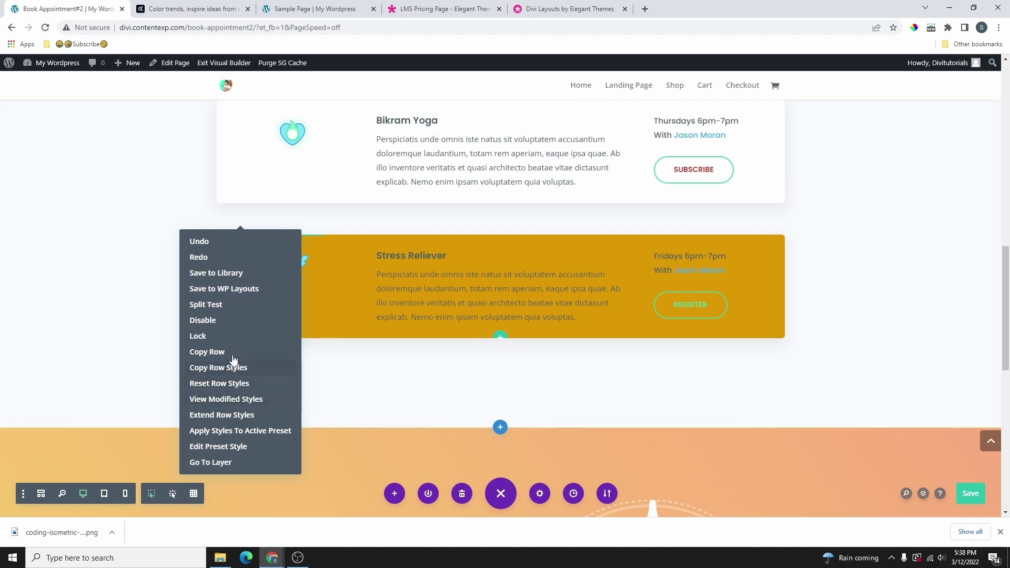
pyautogui.click(232, 353)
pyautogui.rightClick(246, 232)
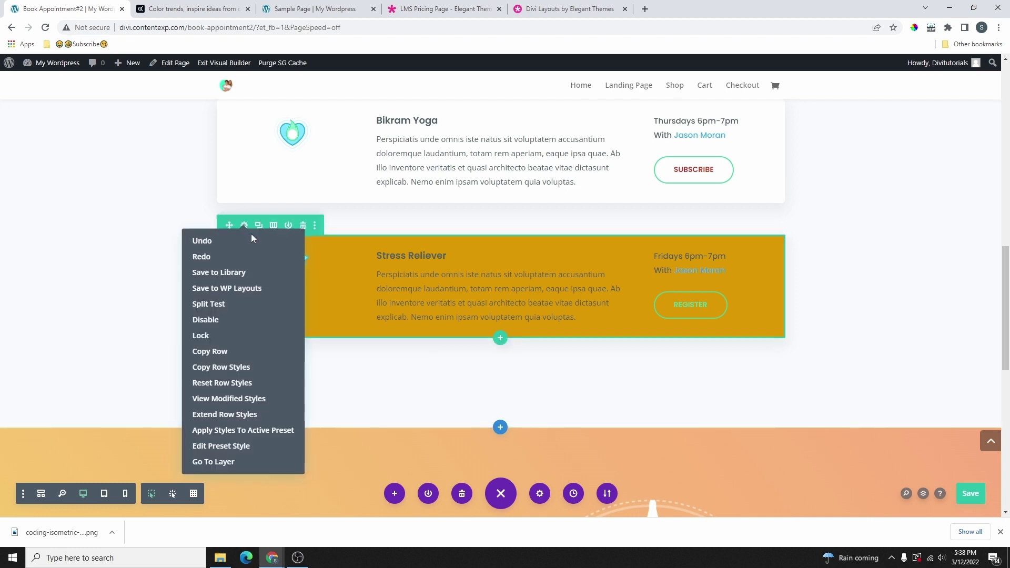
pyautogui.click(219, 277)
pyautogui.scroll(-3, 234, 347)
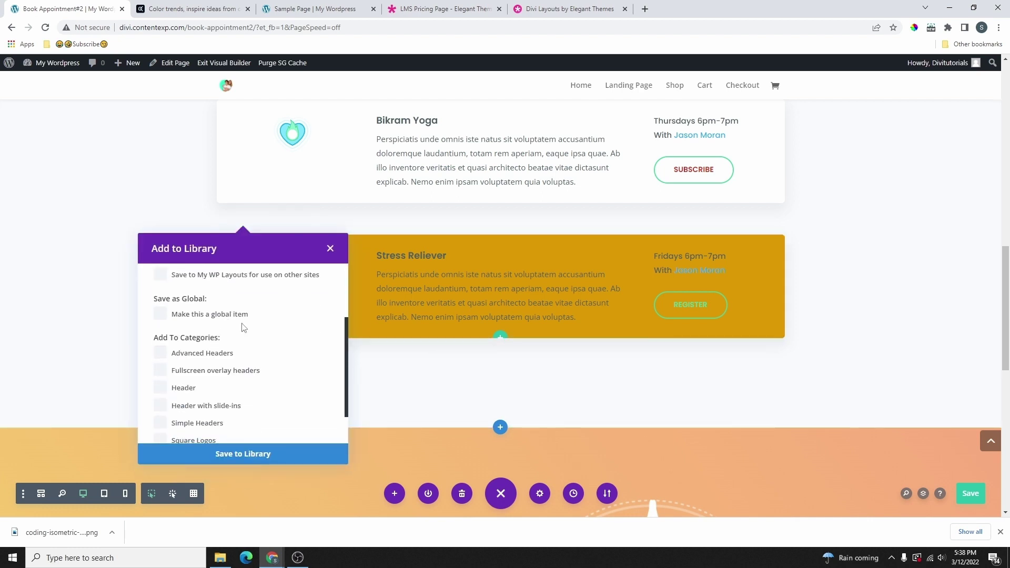
pyautogui.scroll(3, 243, 327)
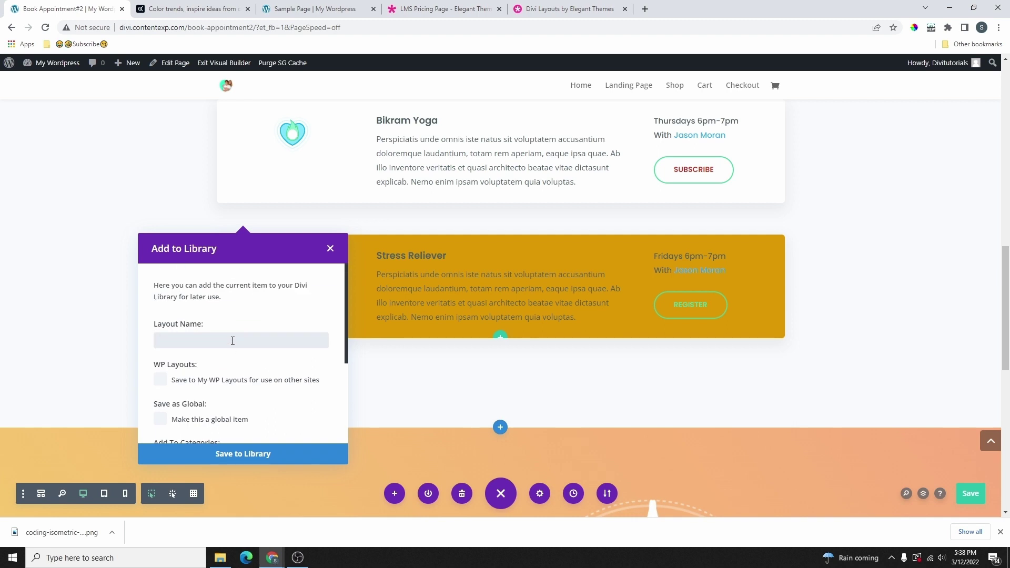
pyautogui.scroll(-1, 232, 341)
pyautogui.scroll(-1, 250, 334)
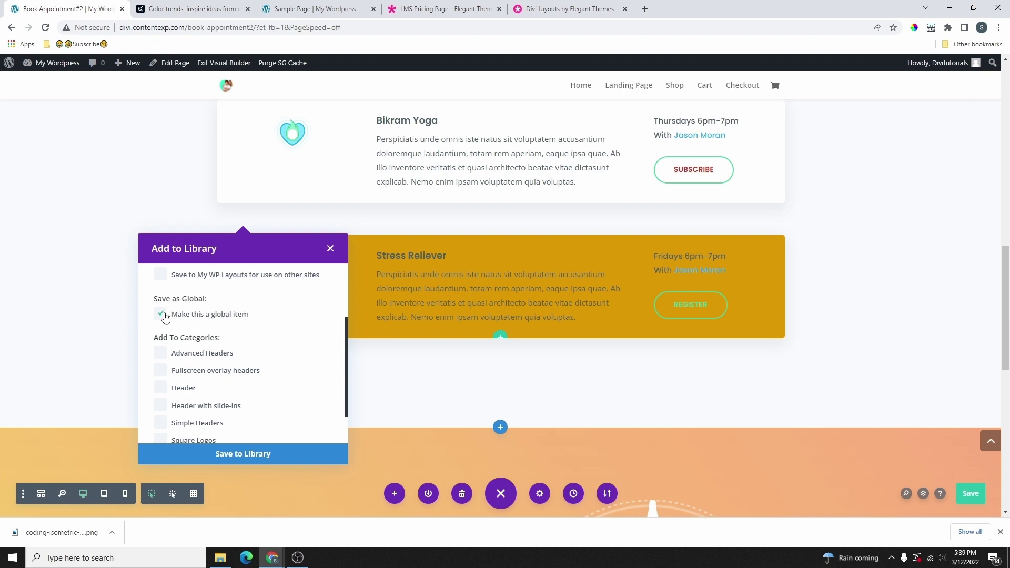
pyautogui.scroll(-2, 169, 379)
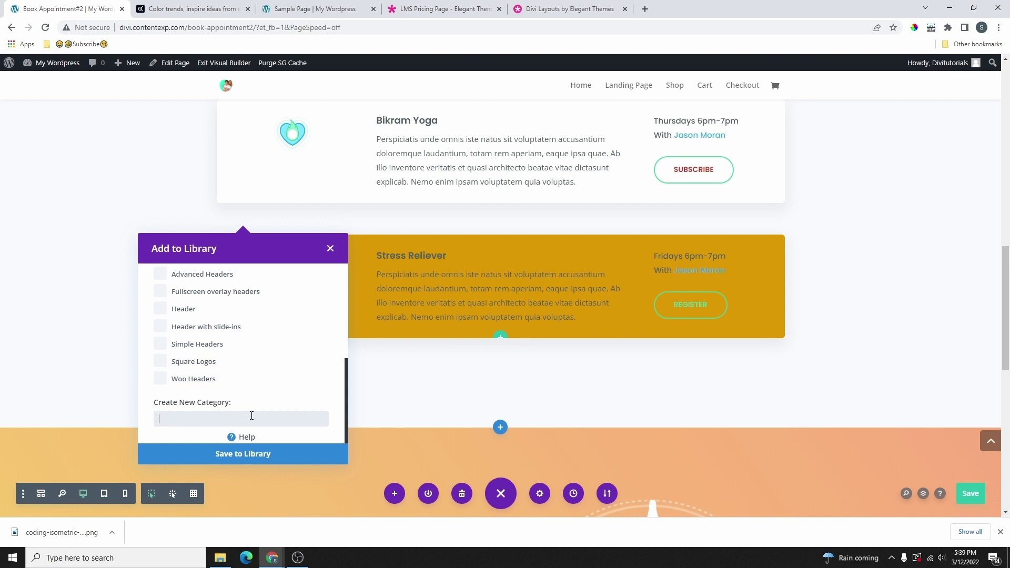
pyautogui.click(245, 454)
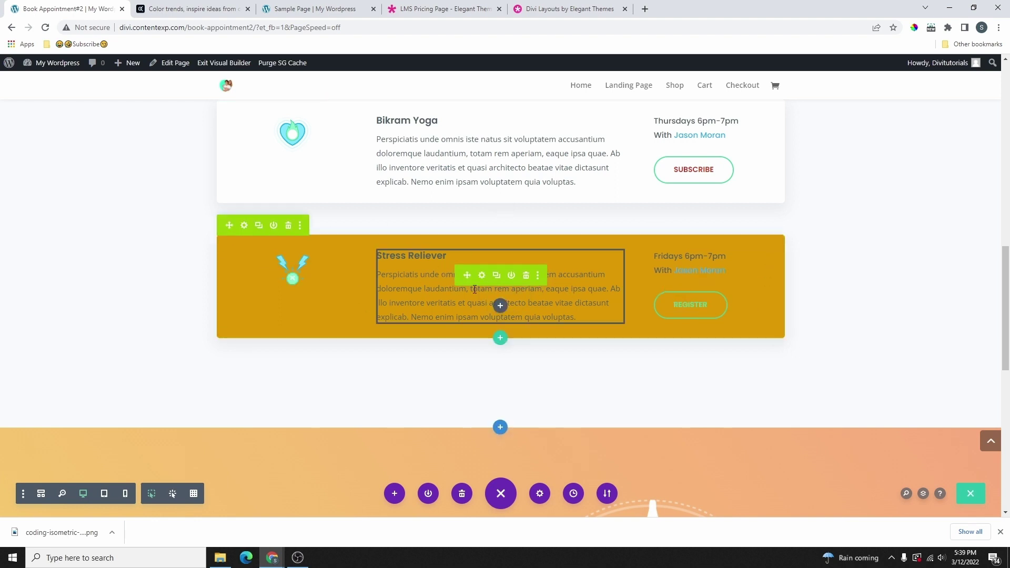
# Duplicate the global Stress Reliever row several times beneath the Bikram Yoga row.
pyautogui.scroll(1, 430, 184)
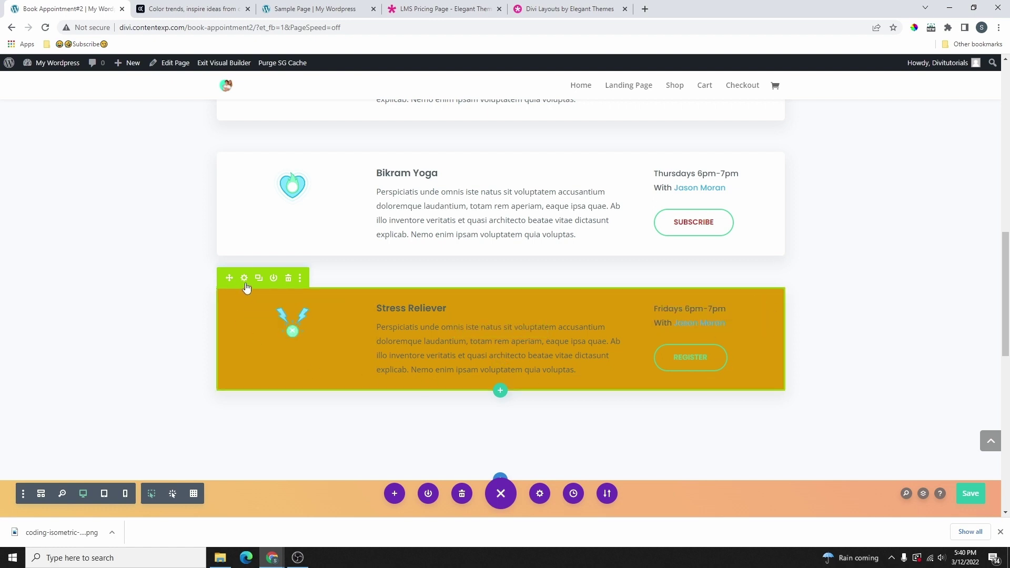
pyautogui.scroll(1, 244, 284)
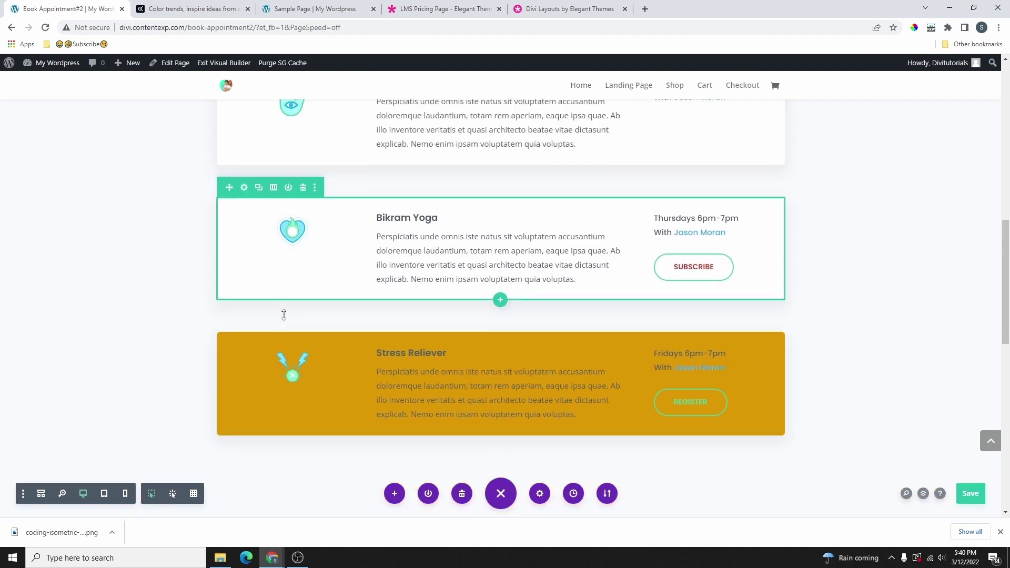
pyautogui.scroll(-2, 282, 315)
pyautogui.click(258, 225)
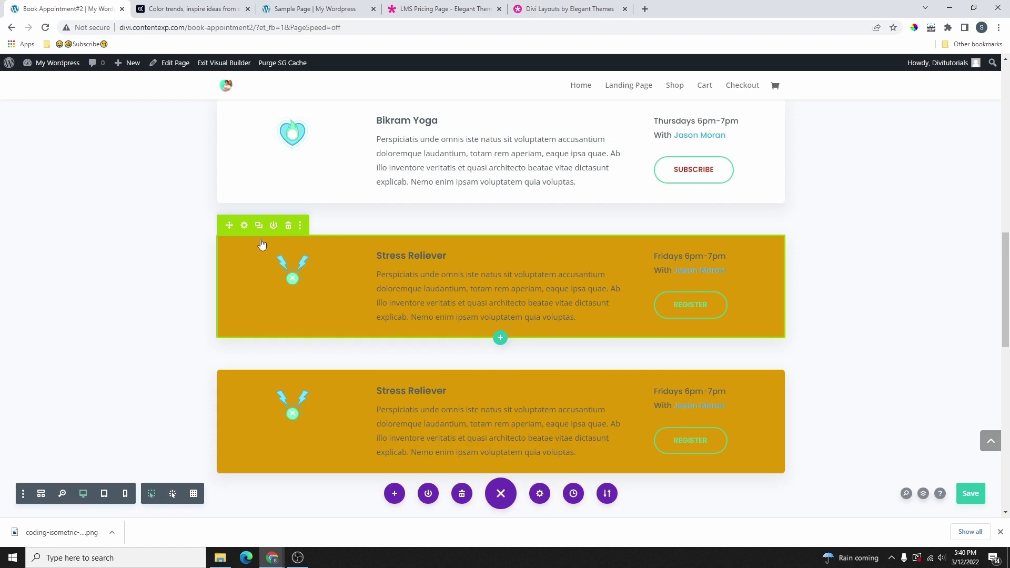
pyautogui.scroll(-2, 322, 284)
pyautogui.scroll(2, 338, 293)
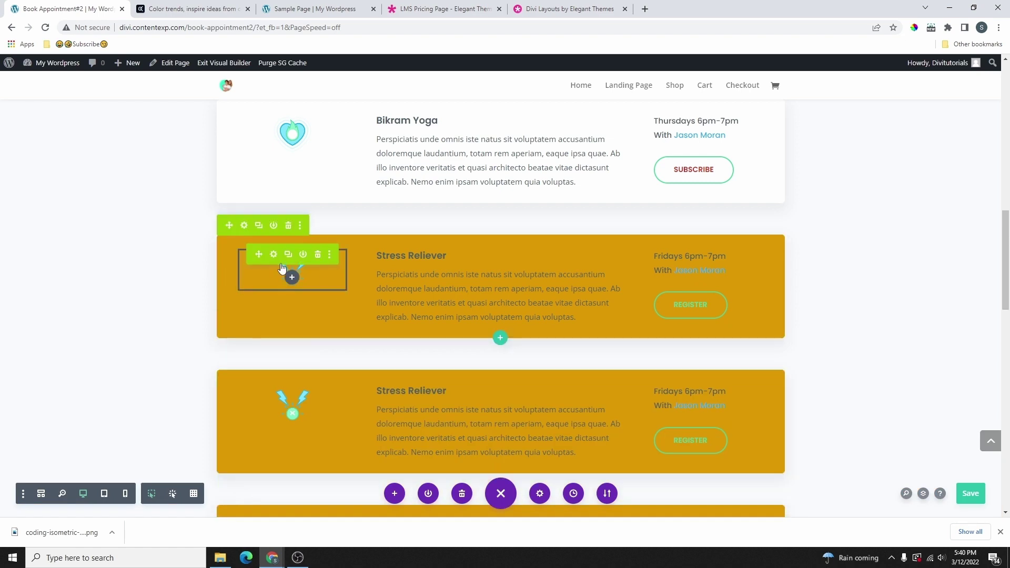
pyautogui.scroll(-3, 493, 307)
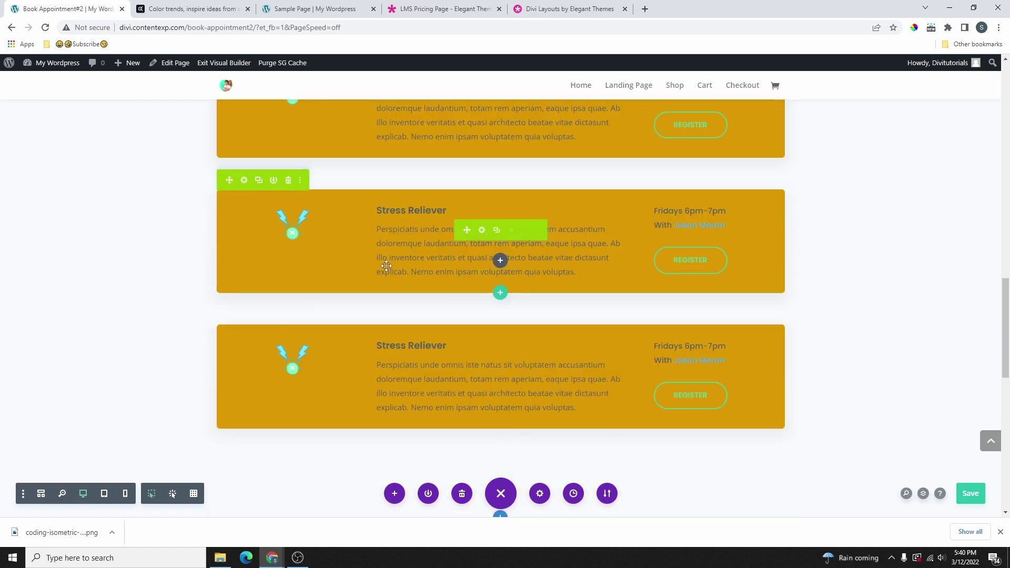
pyautogui.scroll(1, 468, 268)
pyautogui.scroll(-1, 462, 266)
pyautogui.scroll(3, 462, 266)
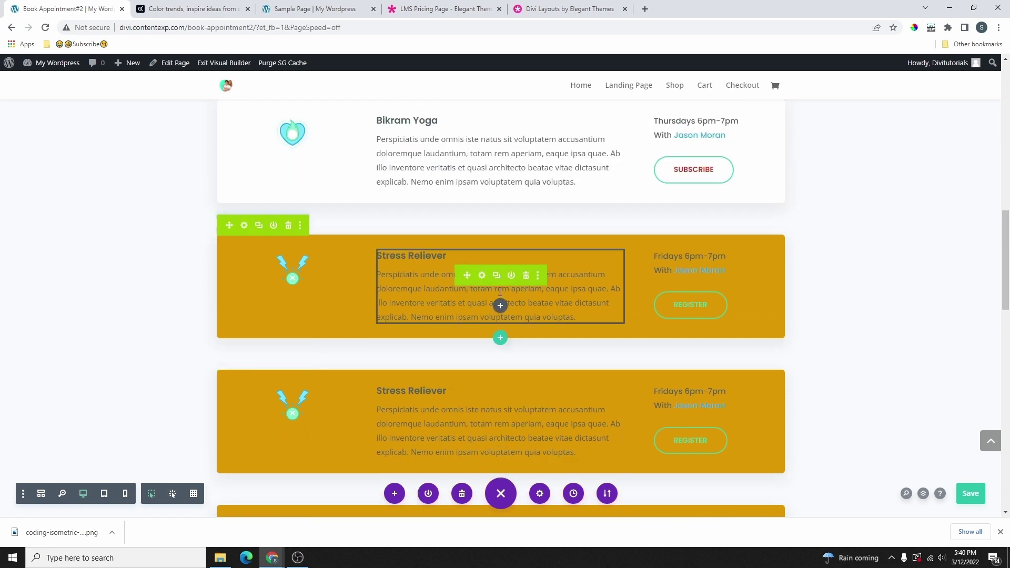
# Set the first global Stress Reliever row's background to the saved red color and save the row settings.
pyautogui.click(244, 225)
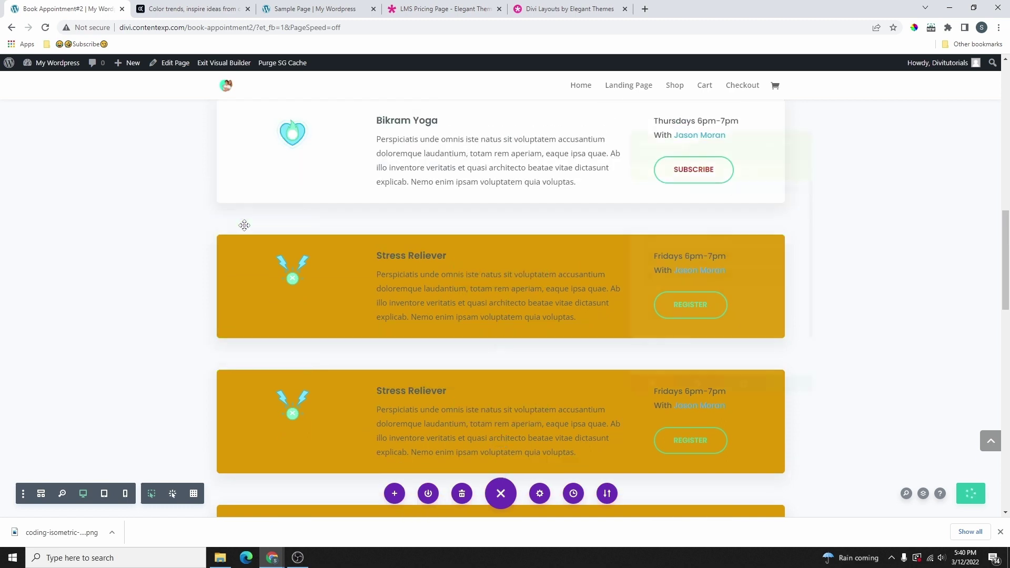
pyautogui.scroll(-3, 452, 327)
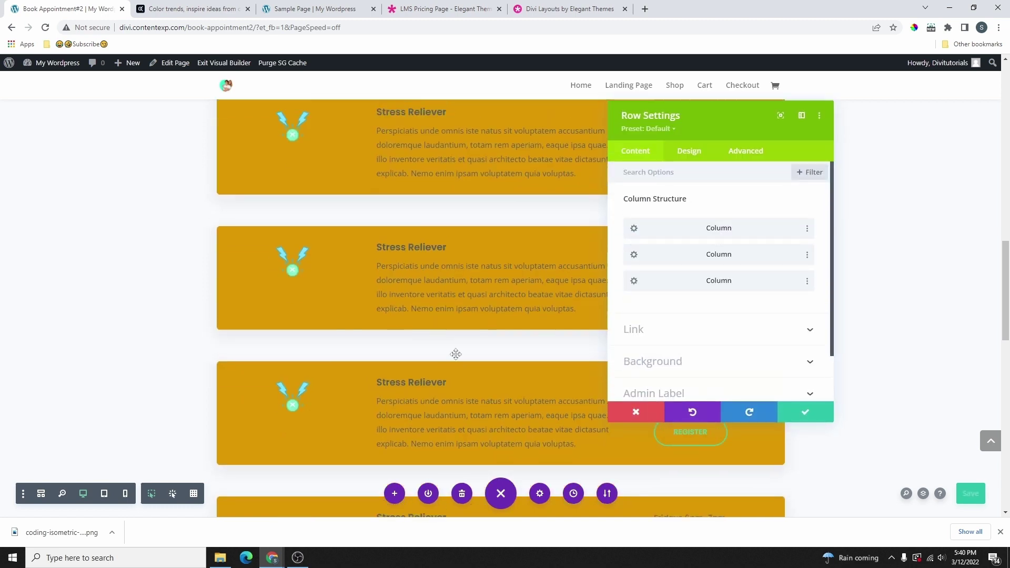
pyautogui.scroll(2, 455, 354)
pyautogui.click(678, 359)
pyautogui.scroll(-2, 702, 358)
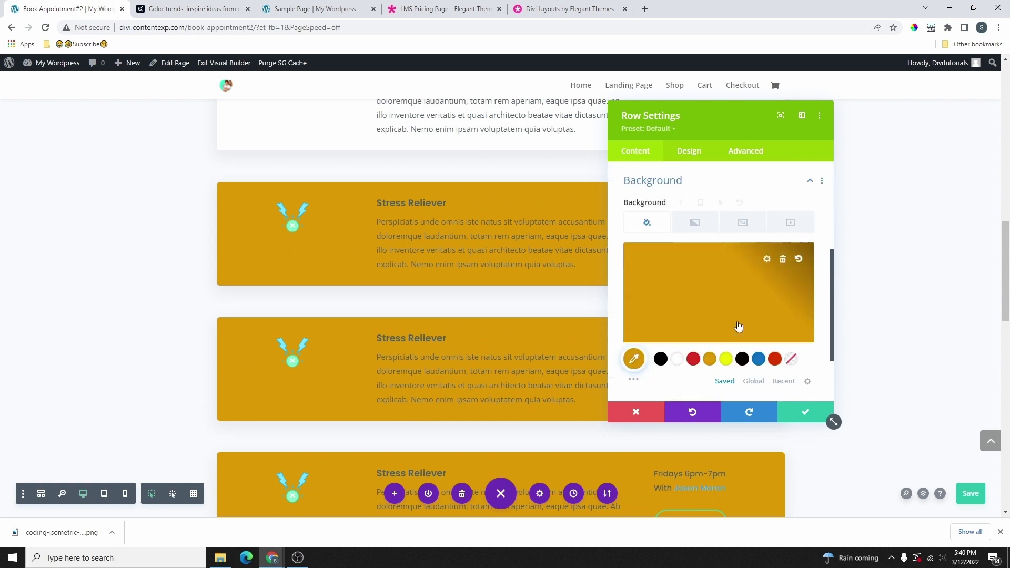
pyautogui.click(693, 359)
pyautogui.scroll(-1, 699, 363)
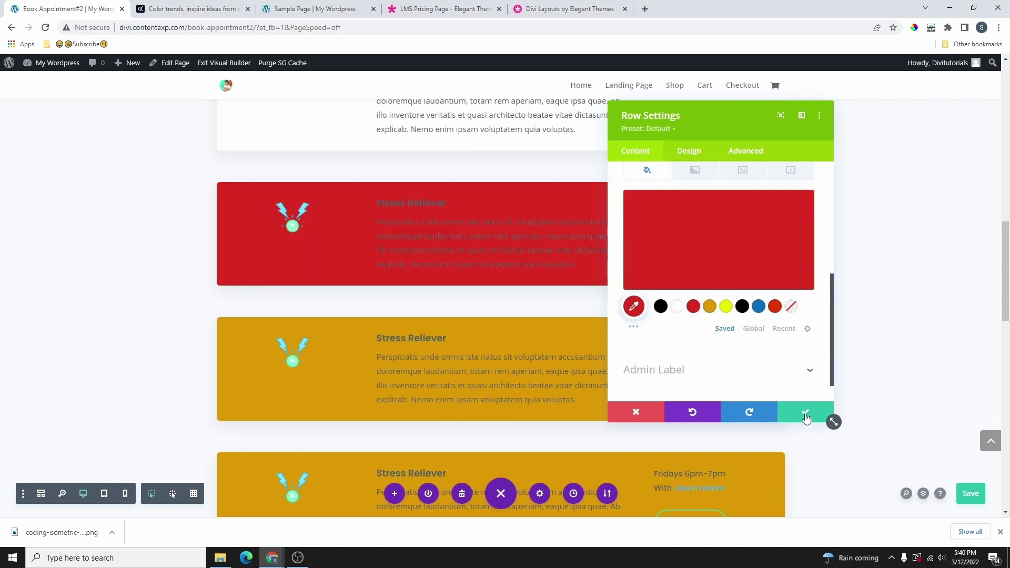
pyautogui.click(805, 412)
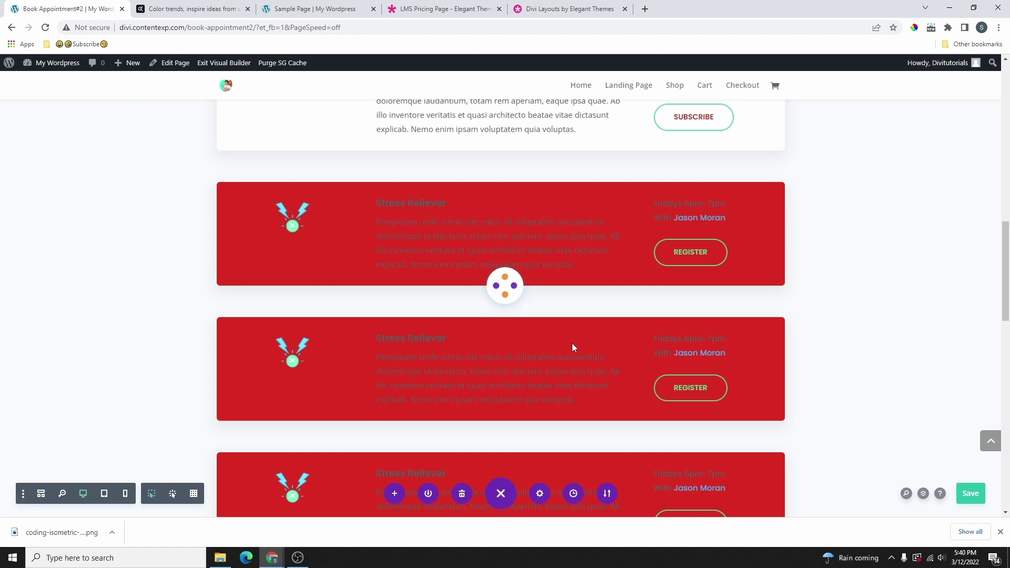
# Set the first global Stress Reliever row's background to the saved orange-gold color, save it and check the duplicate rows.
pyautogui.scroll(-1, 294, 224)
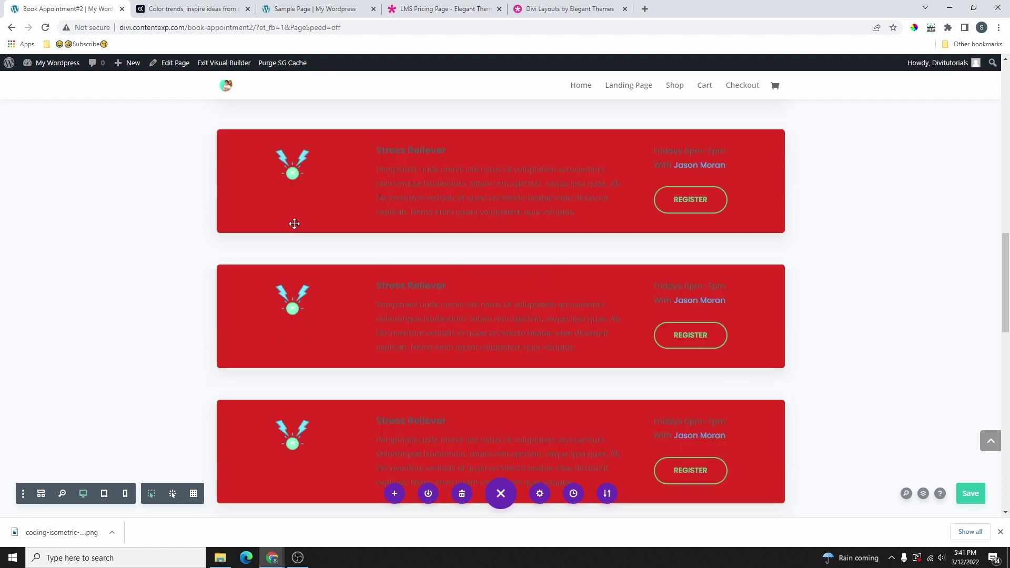
pyautogui.scroll(1, 278, 189)
pyautogui.moveTo(289, 220)
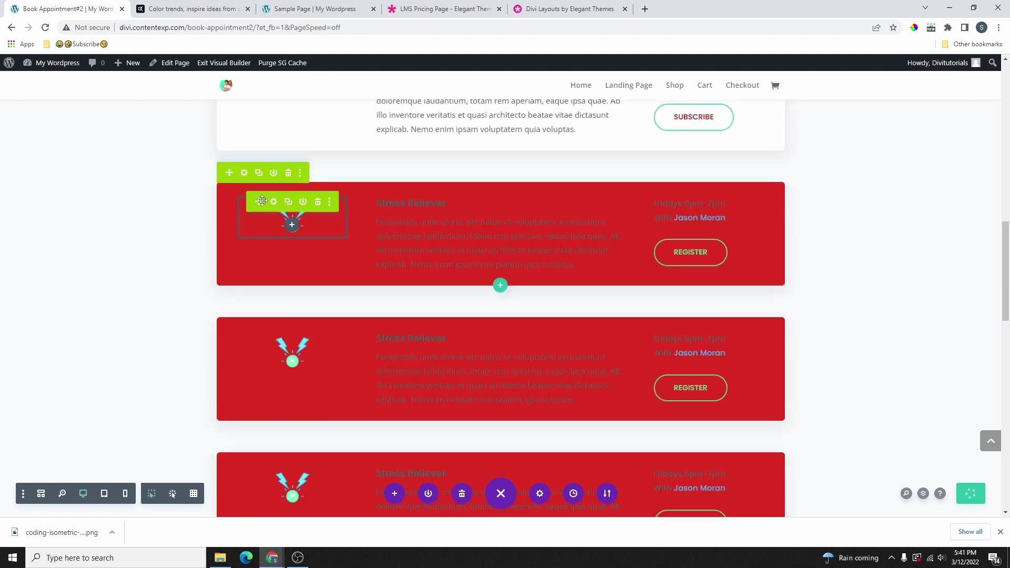
pyautogui.click(244, 173)
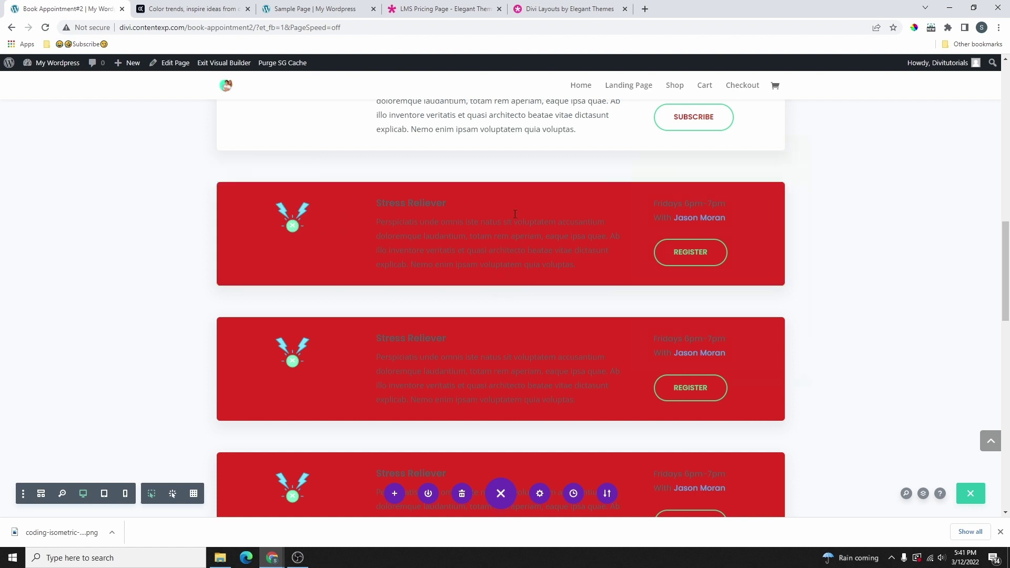
pyautogui.click(709, 359)
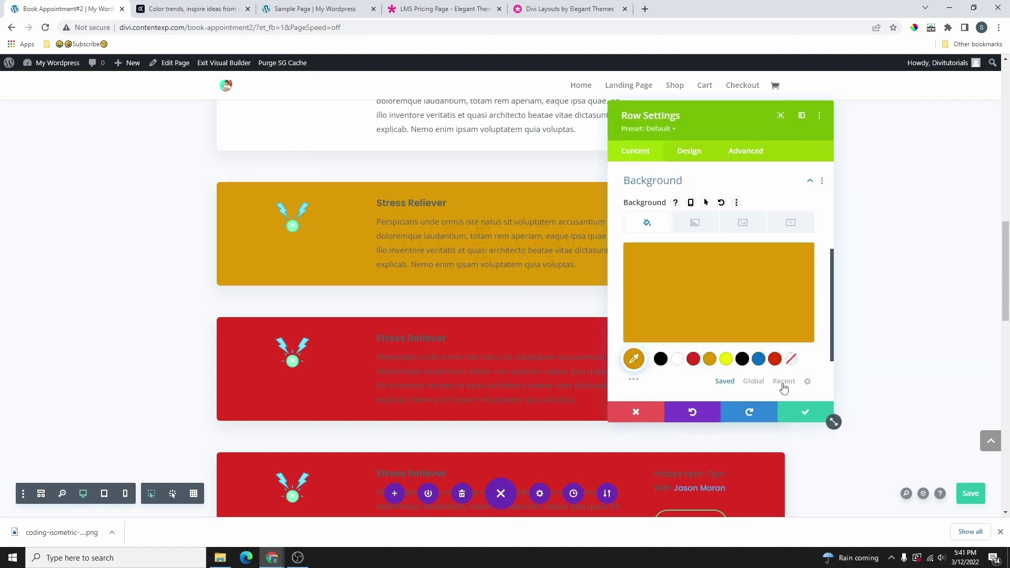
pyautogui.click(805, 412)
pyautogui.scroll(-5, 605, 245)
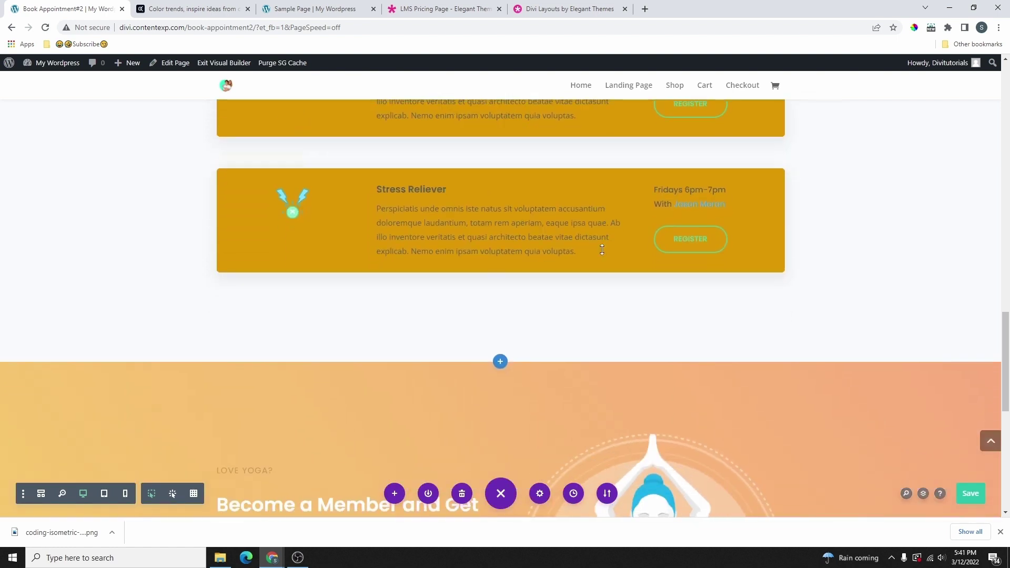
pyautogui.scroll(5, 579, 252)
pyautogui.scroll(-4, 564, 306)
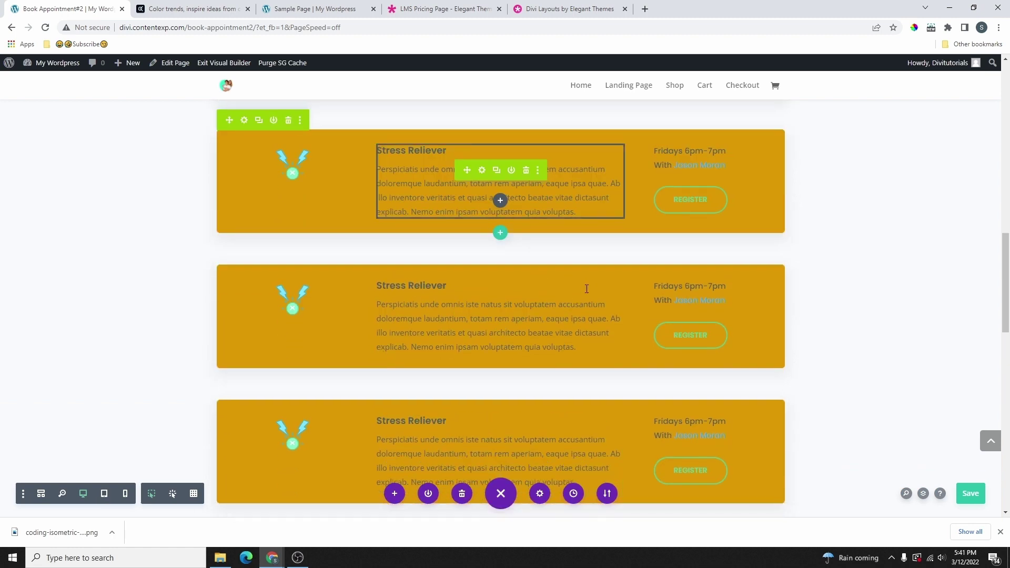
pyautogui.scroll(2, 584, 292)
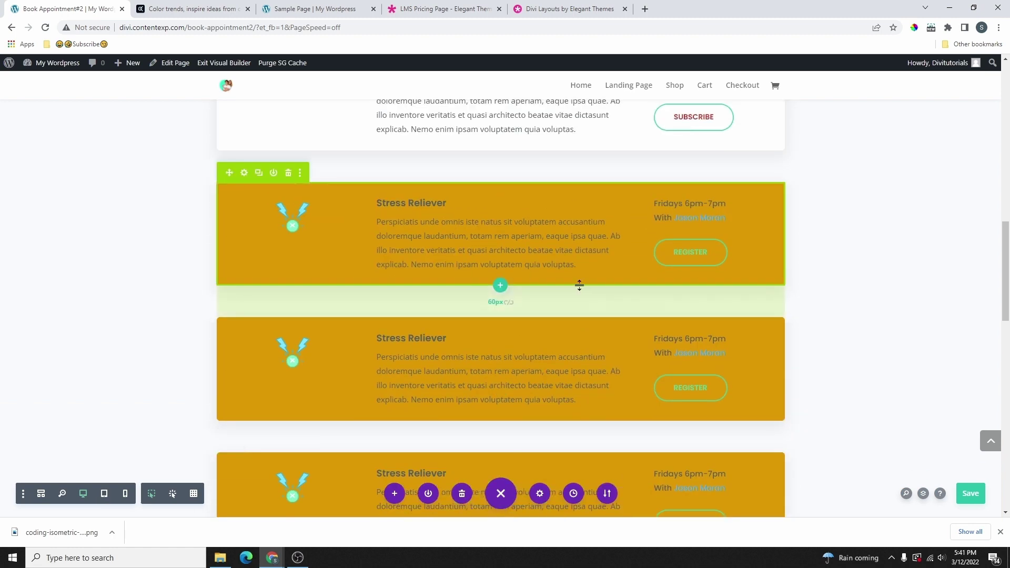
pyautogui.moveTo(577, 284)
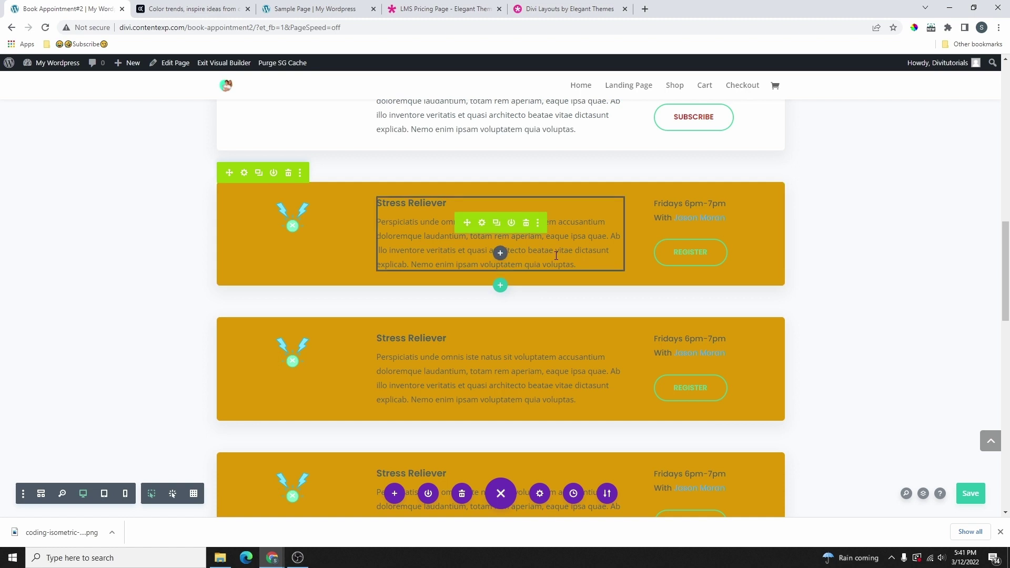
# Delete the duplicated Stress Reliever rows, leaving a single one below the Bikram Yoga row.
pyautogui.scroll(-2, 368, 253)
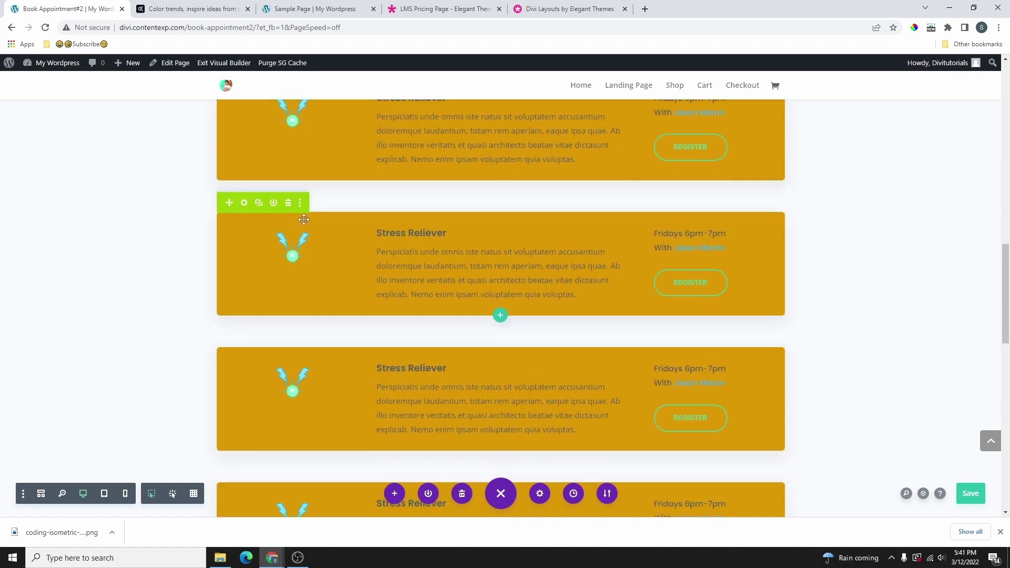
pyautogui.click(288, 206)
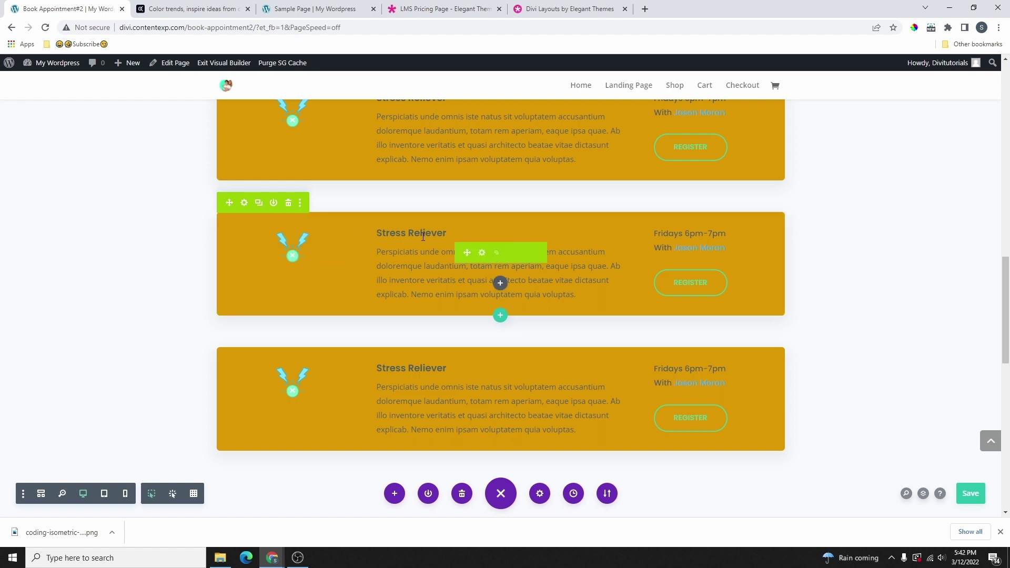
pyautogui.click(289, 210)
pyautogui.hotkey('ctrl', 'z')
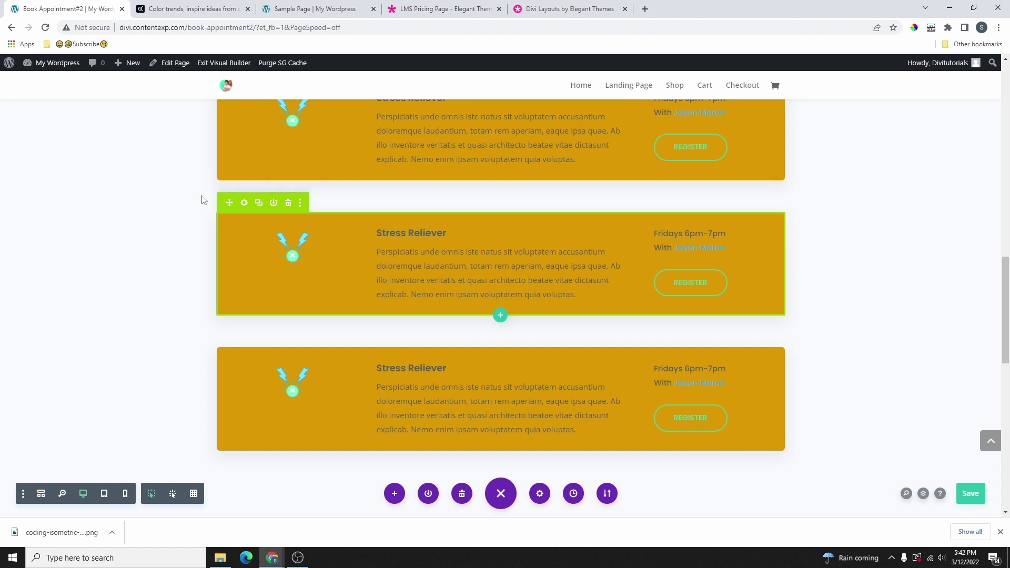
pyautogui.moveTo(203, 199); pyautogui.dragTo(291, 239)
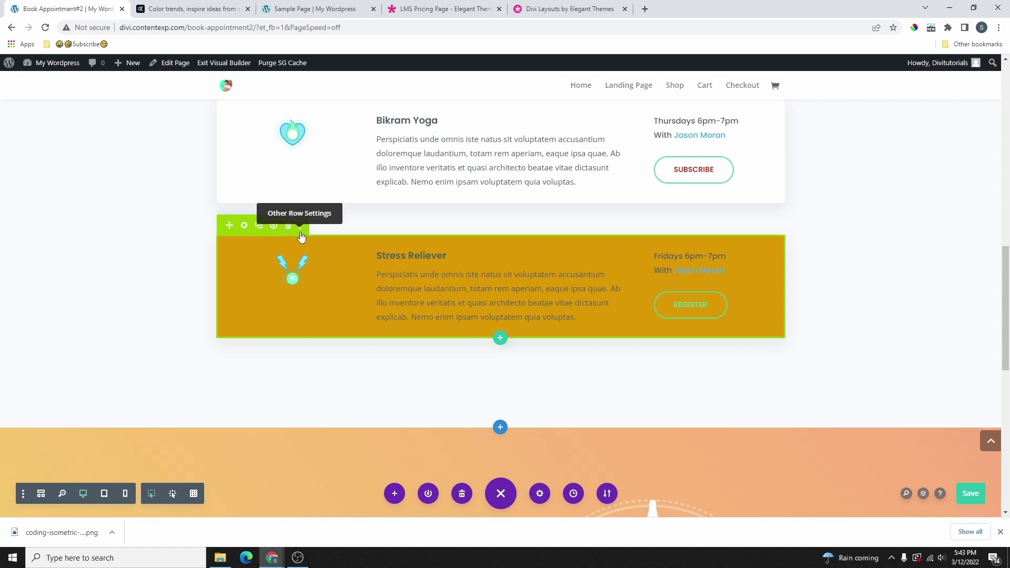
# Paste a copy of the global Stress Reliever row directly below it and undo the paste.
pyautogui.click(301, 226)
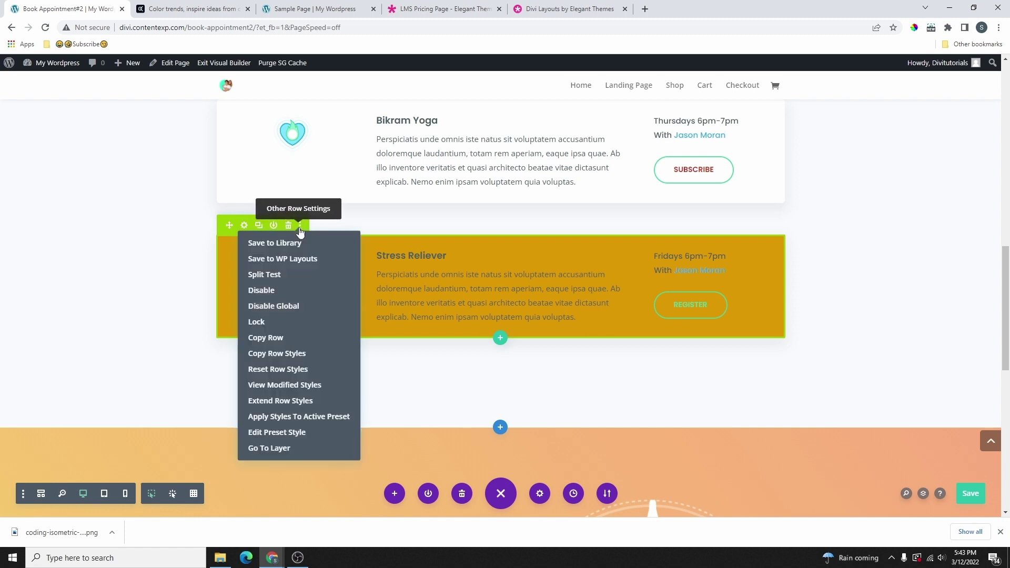
pyautogui.click(266, 338)
pyautogui.scroll(-1, 476, 284)
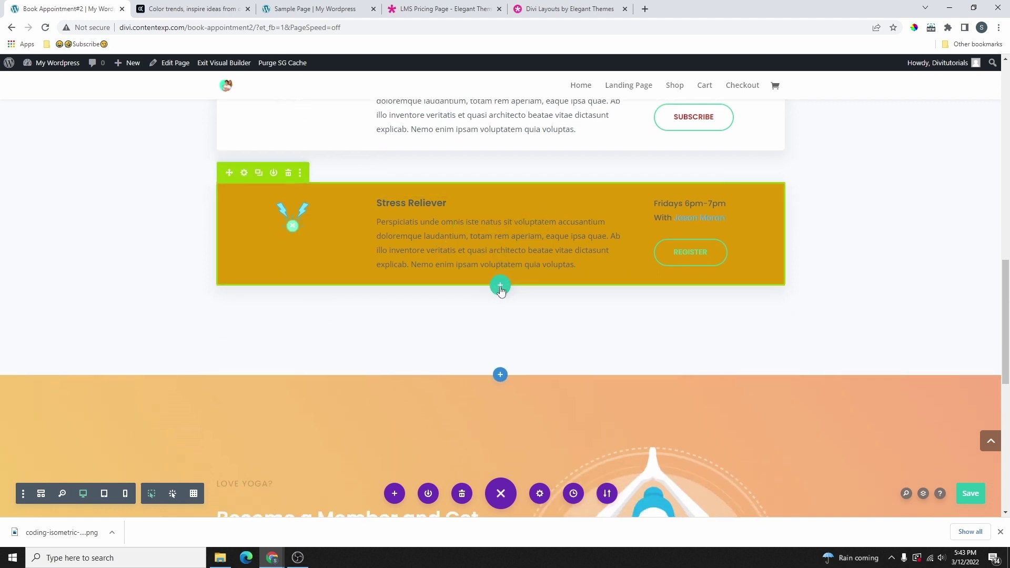
pyautogui.rightClick(500, 291)
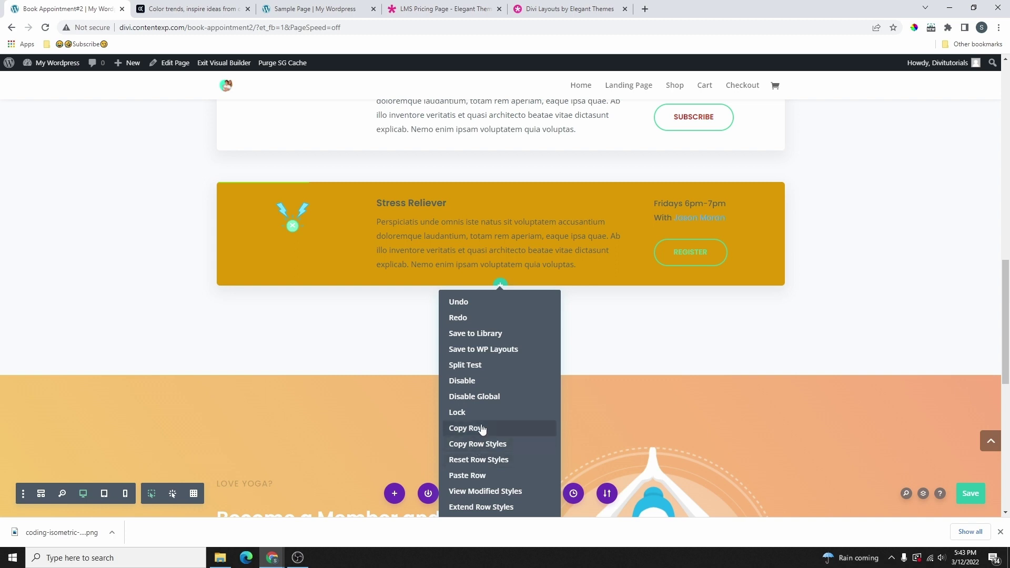
pyautogui.click(467, 475)
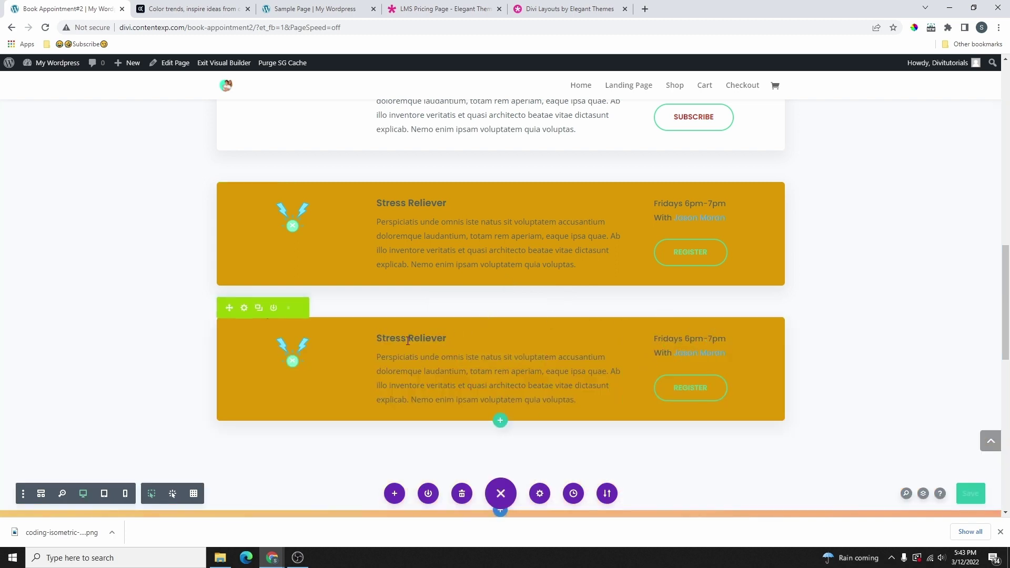
pyautogui.hotkey('ctrl', 'z')
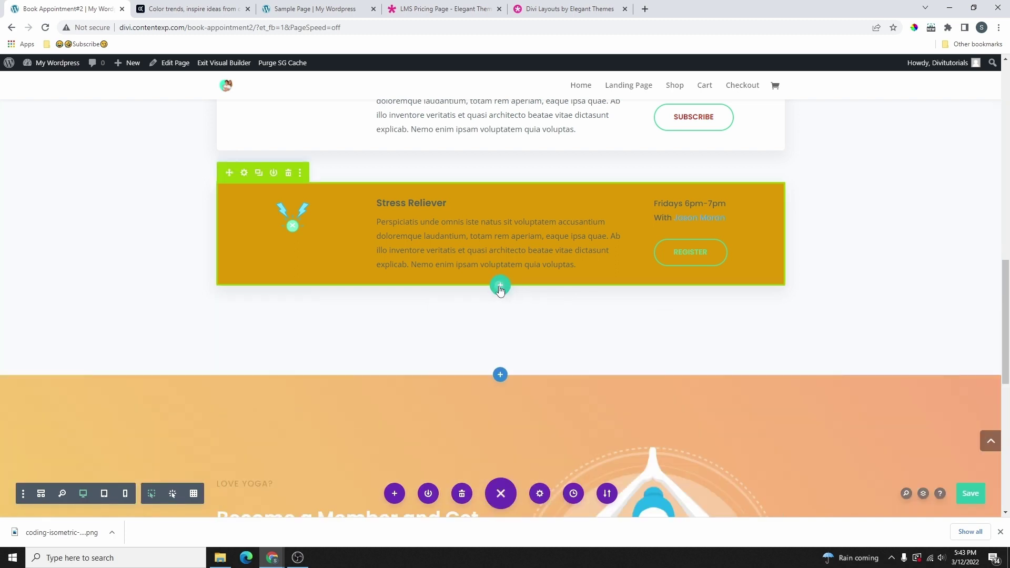
# Insert the Global Sample row from the library below the Stress Reliever row and delete the inserted row.
pyautogui.click(499, 287)
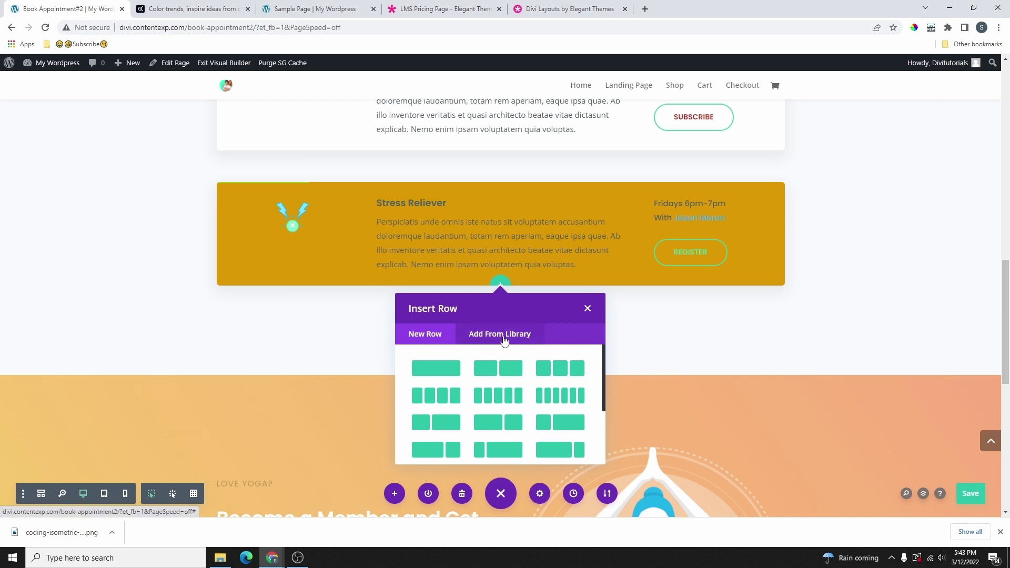
pyautogui.click(506, 339)
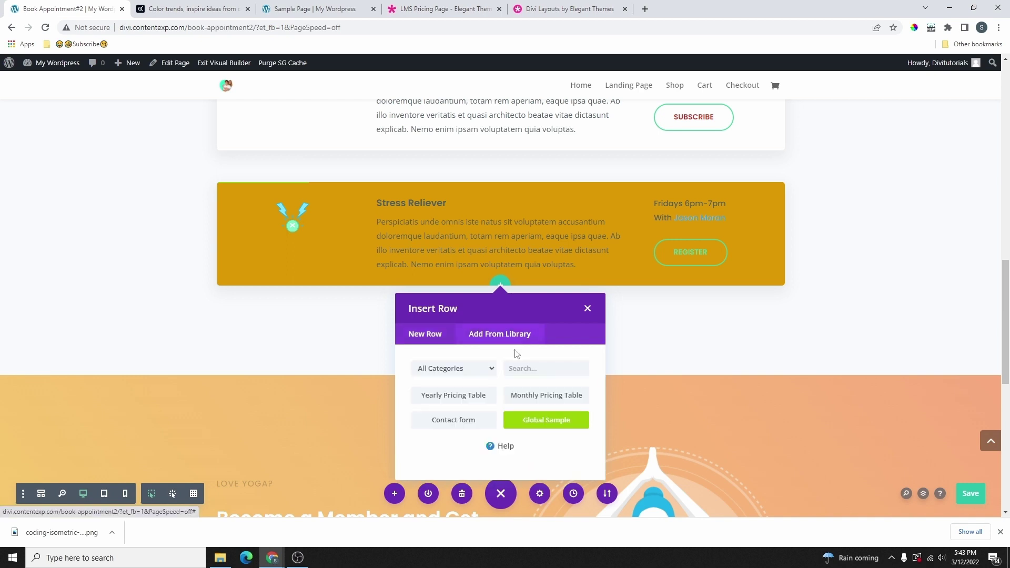
pyautogui.click(553, 425)
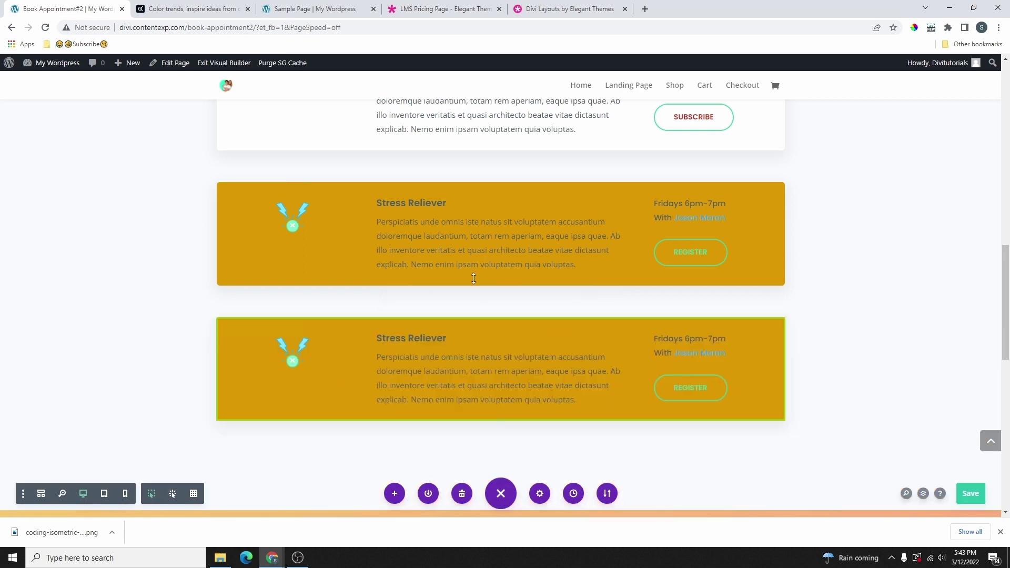
pyautogui.click(288, 307)
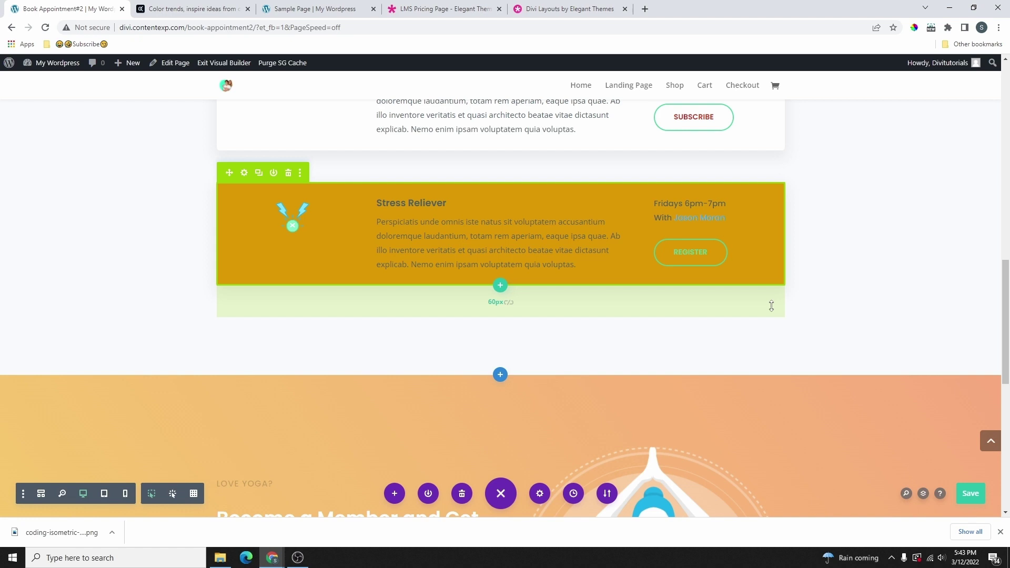
# Exit the visual builder on the Book Appointment#2 page and switch to the Sample Page.
pyautogui.click(235, 65)
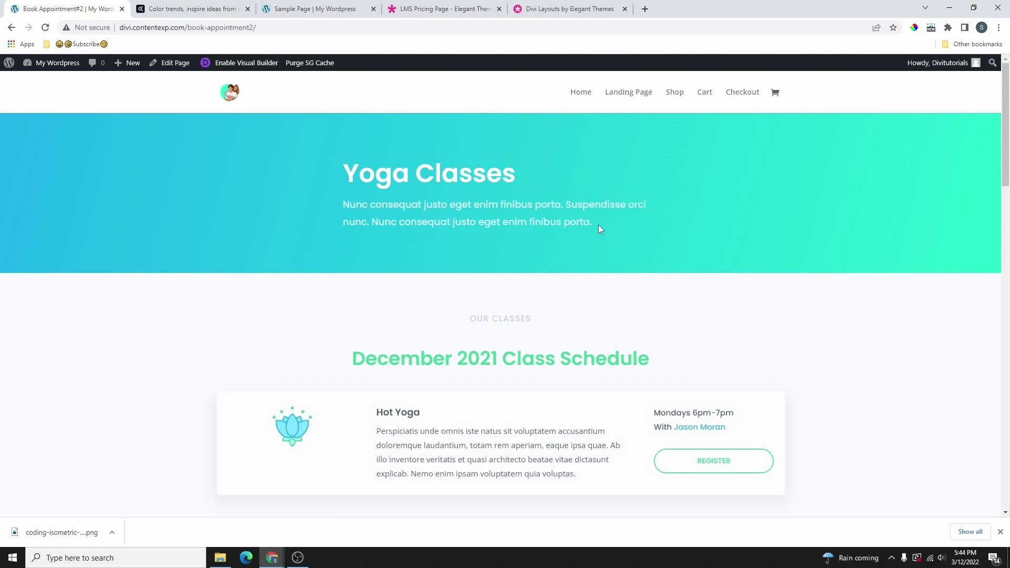
pyautogui.click(358, 11)
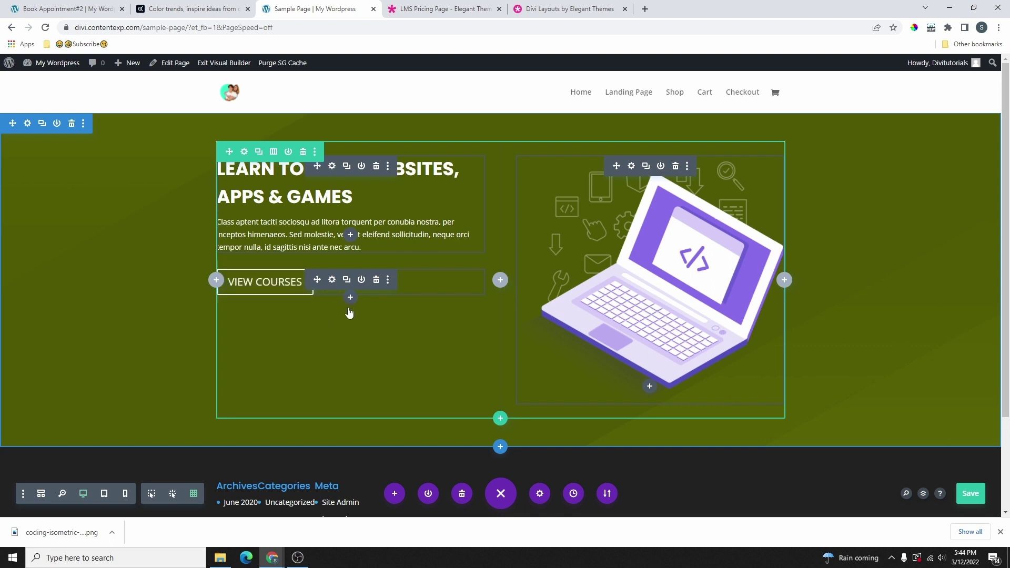
# Add a button module with the default Click Here text below the VIEW COURSES button and save its settings.
pyautogui.scroll(-2, 383, 317)
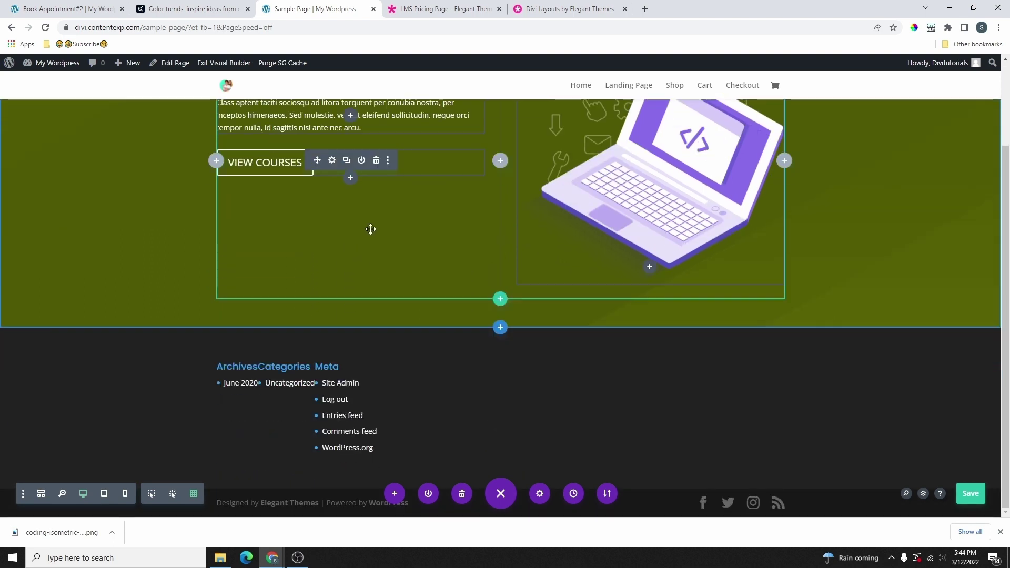
pyautogui.click(350, 179)
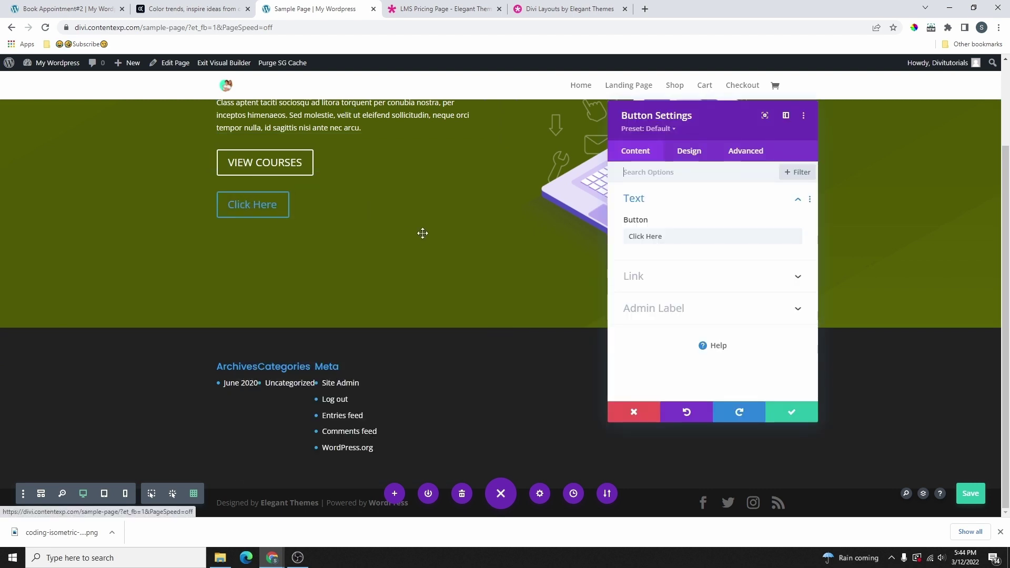
pyautogui.scroll(1, 433, 264)
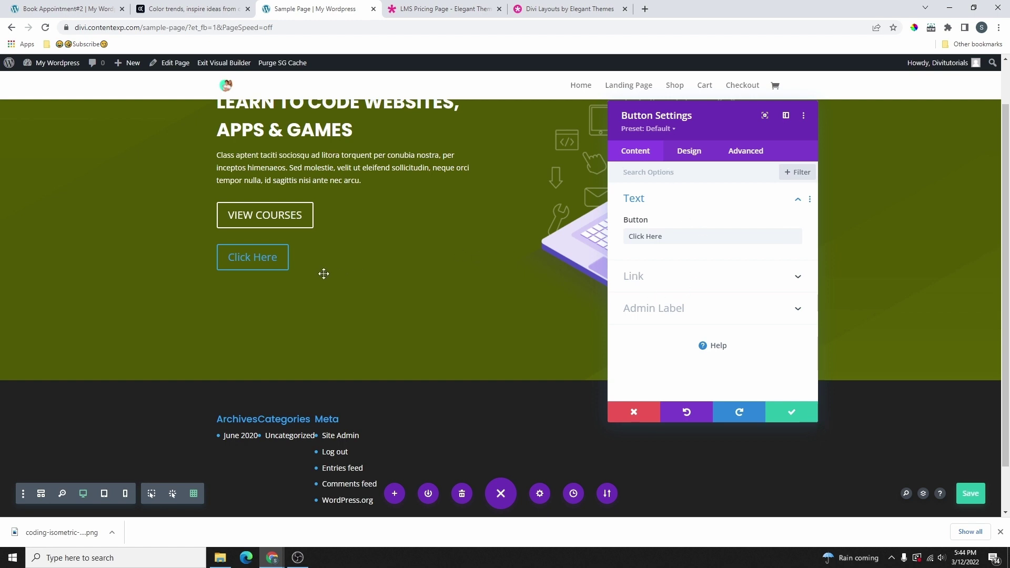
pyautogui.click(792, 412)
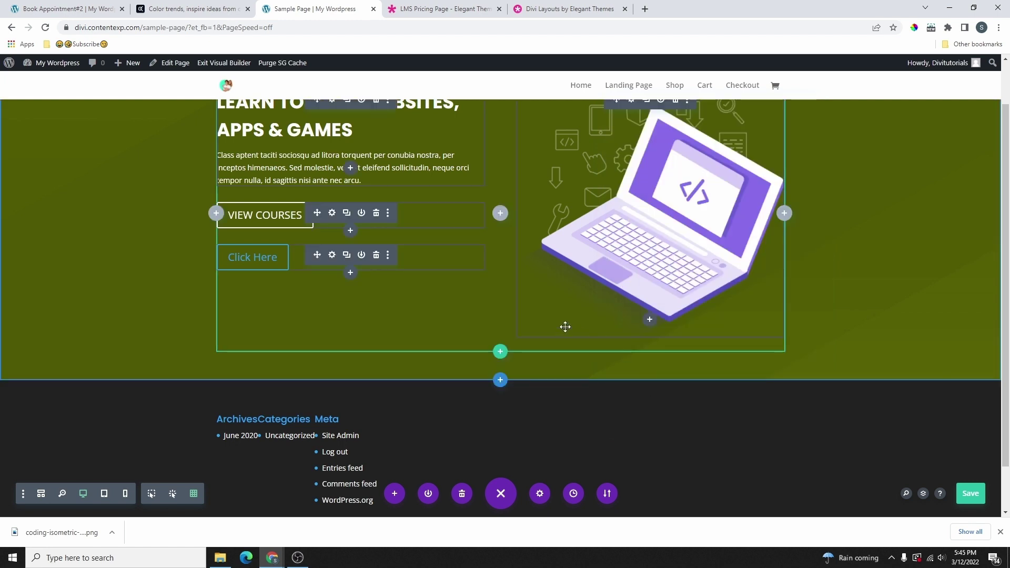
# Create a preset named "white Button" from the VIEW COURSES button's current styles and assign it as the default button preset.
pyautogui.click(332, 213)
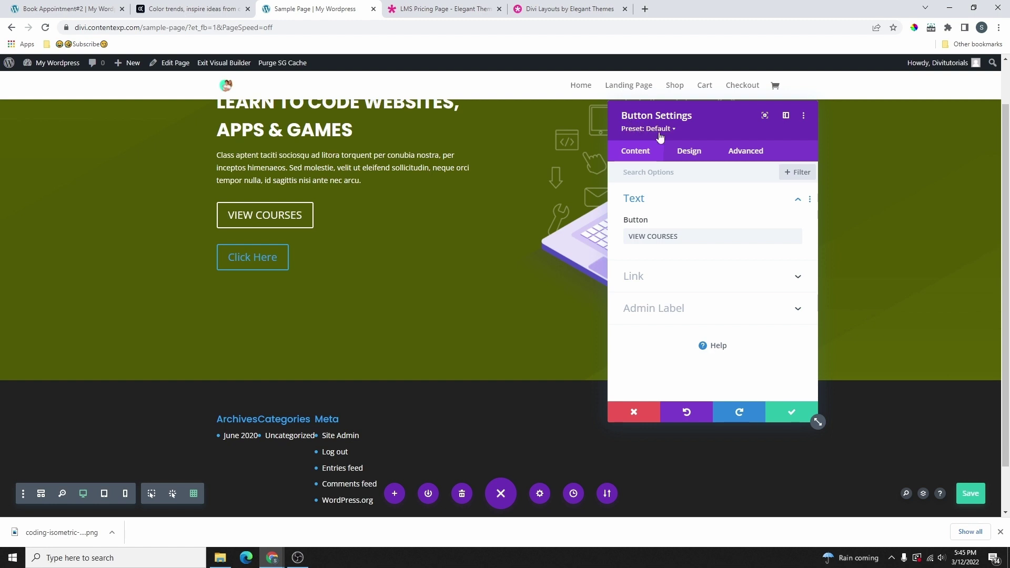
pyautogui.click(658, 129)
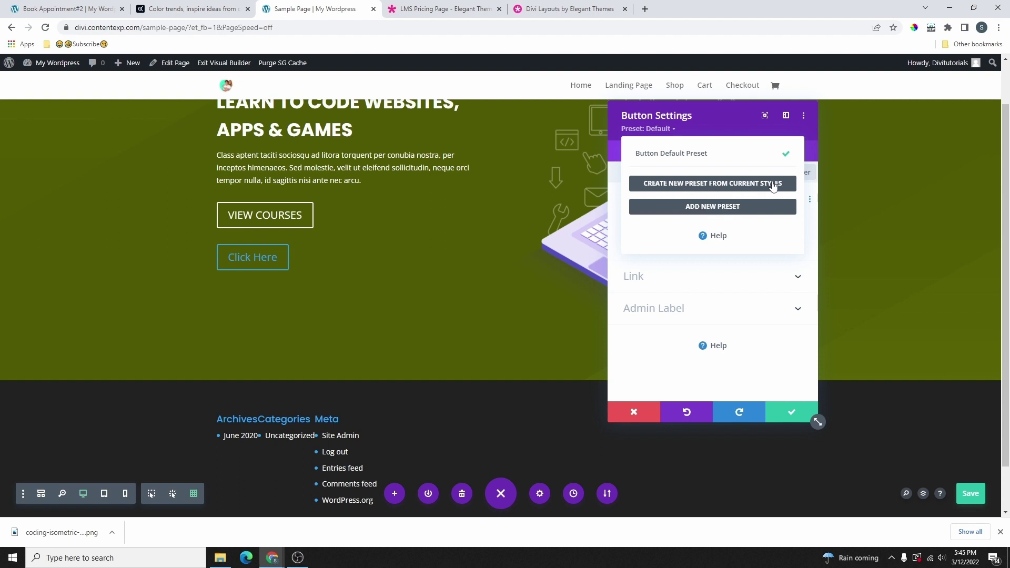
pyautogui.click(710, 184)
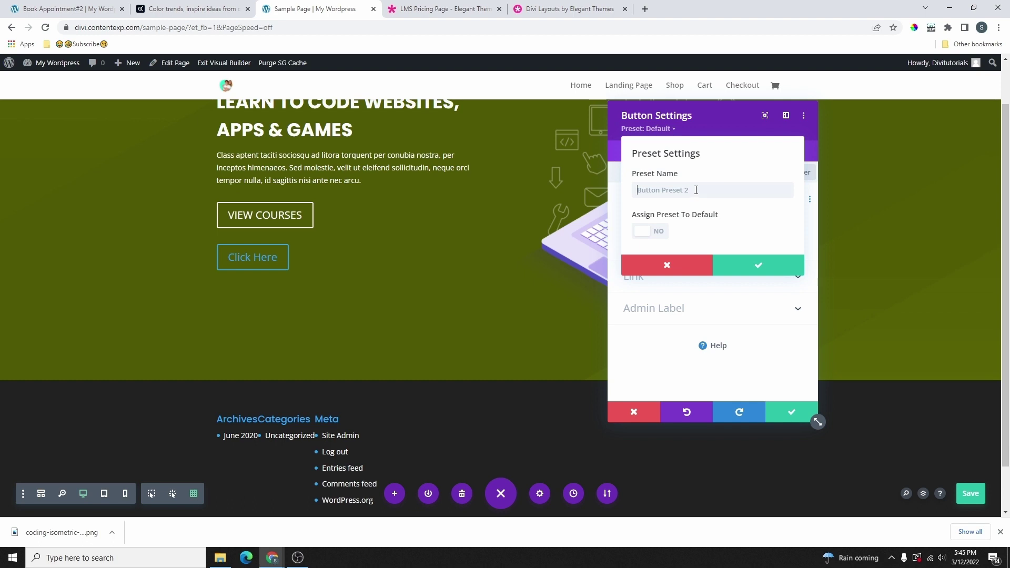
pyautogui.write('white Button')
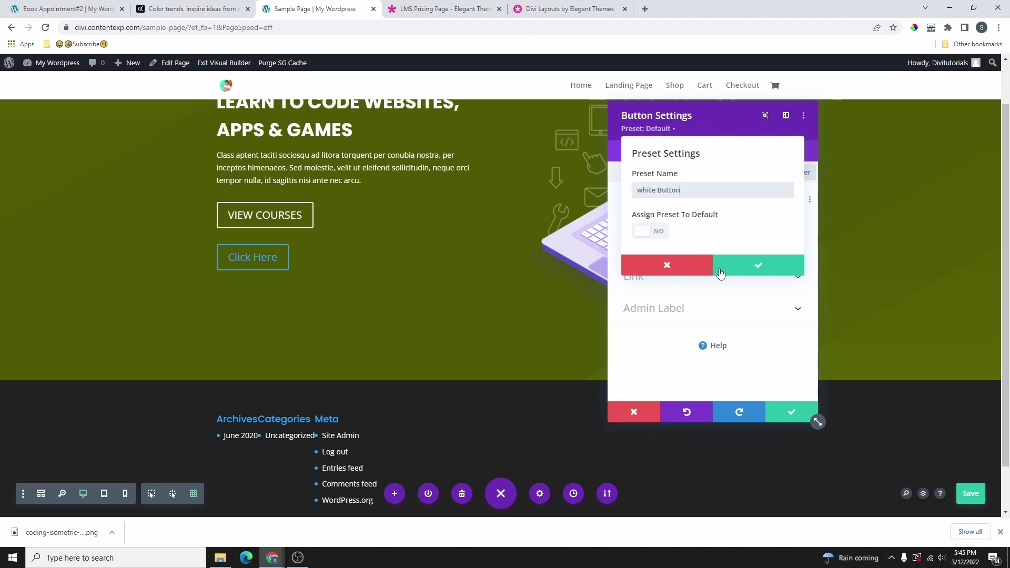
pyautogui.click(658, 237)
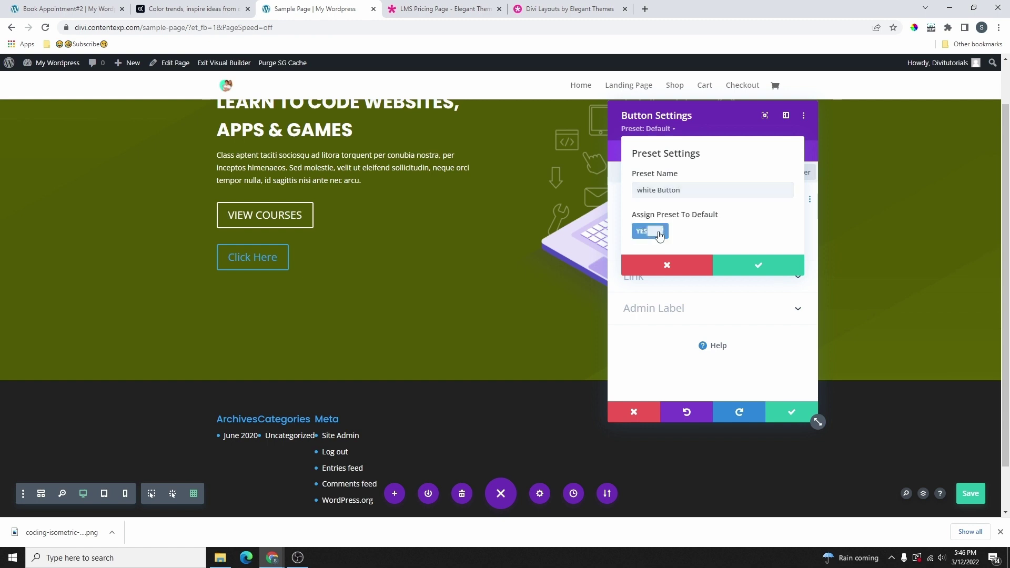
pyautogui.click(761, 266)
pyautogui.click(735, 421)
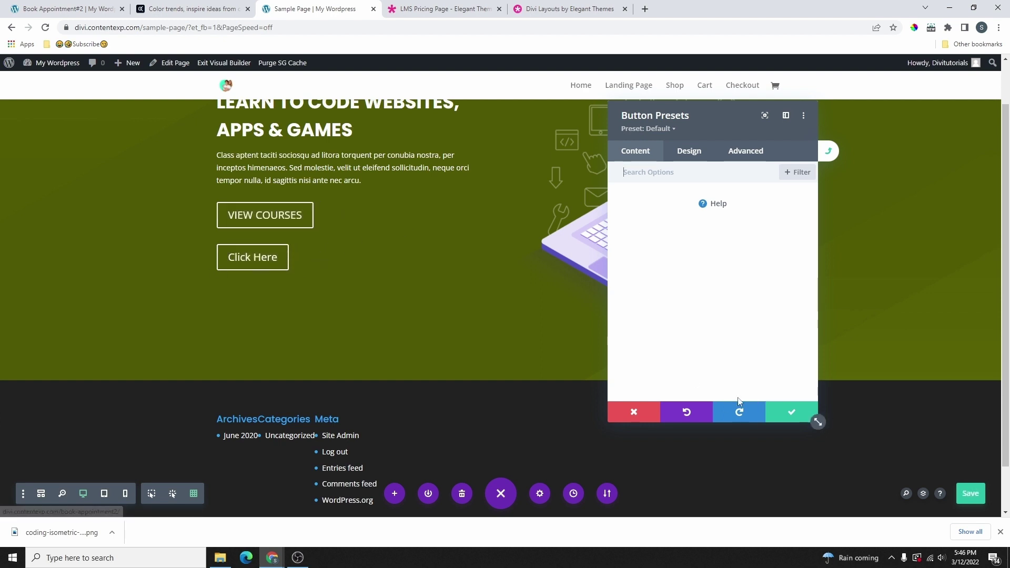
# Save the white Button preset and the VIEW COURSES button's settings along with the page.
pyautogui.click(794, 415)
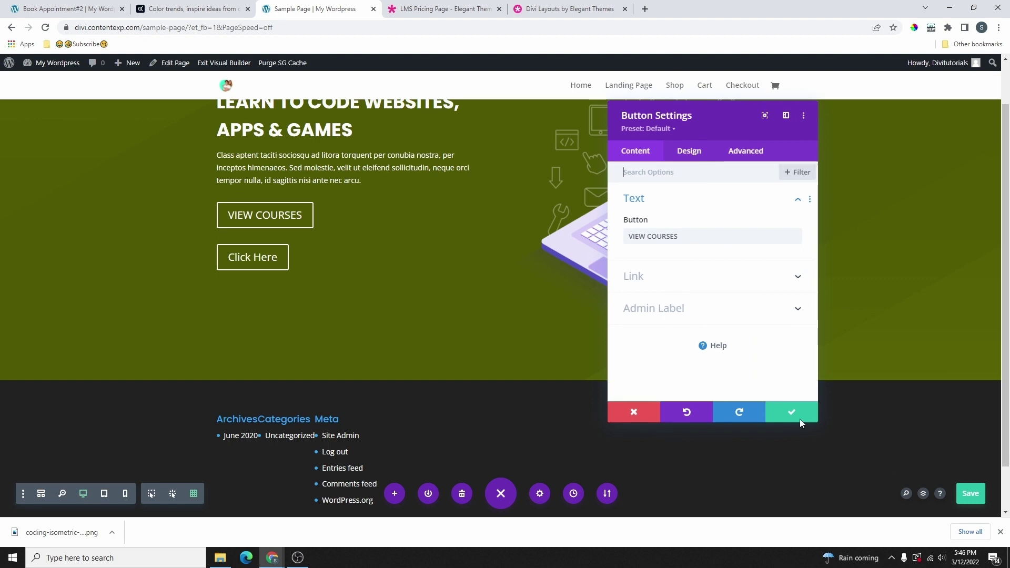
pyautogui.click(794, 416)
pyautogui.click(959, 492)
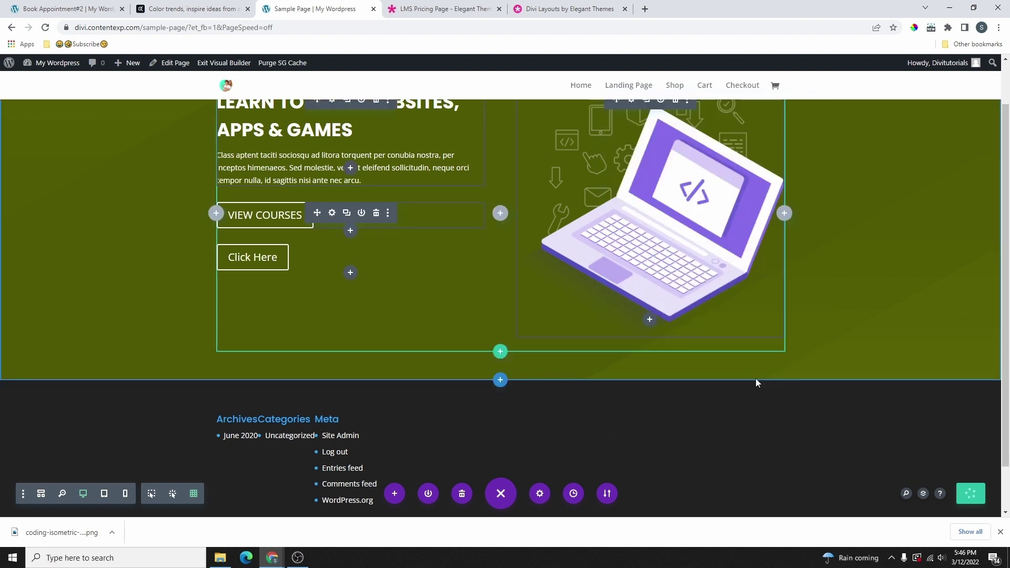
# Add another button below the Click Here button and make Button Preset 1 the default button preset.
pyautogui.click(349, 273)
pyautogui.click(305, 391)
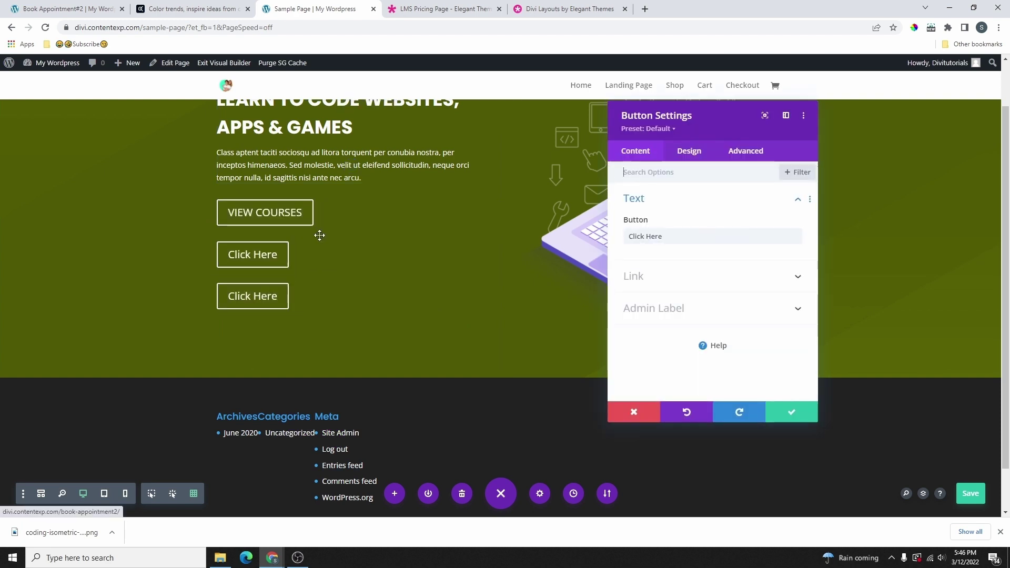
pyautogui.click(659, 131)
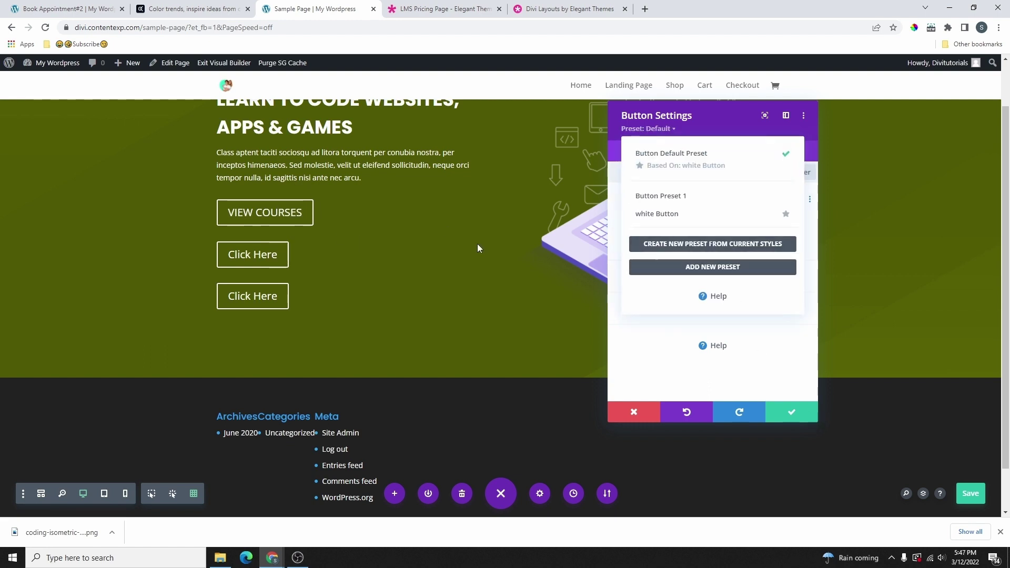
pyautogui.moveTo(756, 200)
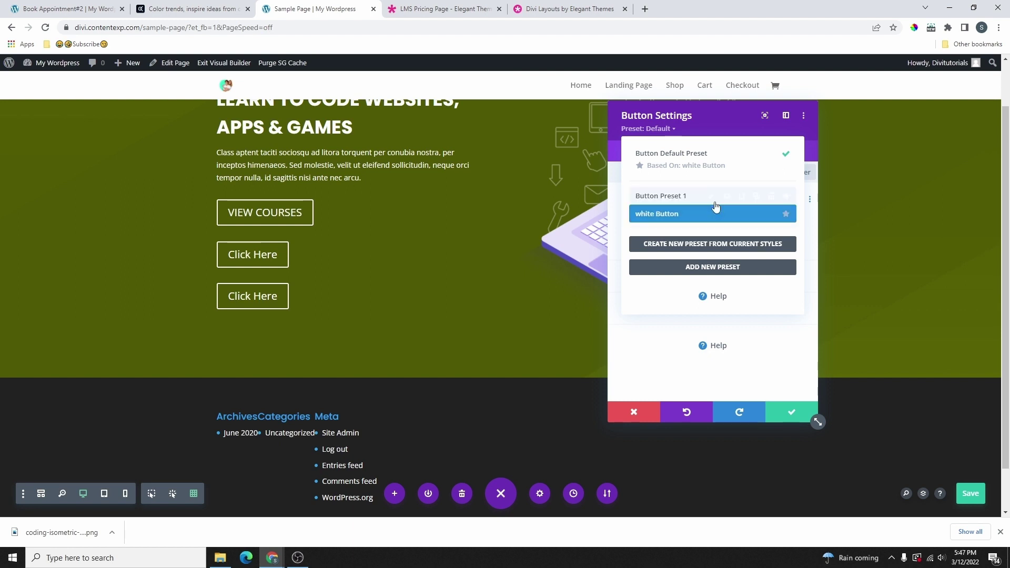
pyautogui.moveTo(705, 198)
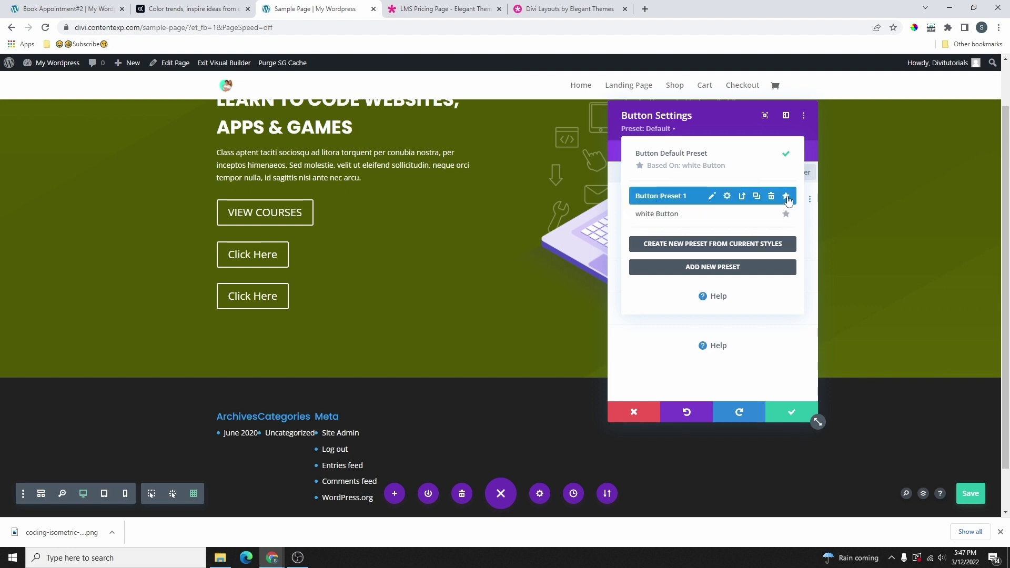
pyautogui.click(785, 197)
pyautogui.click(739, 415)
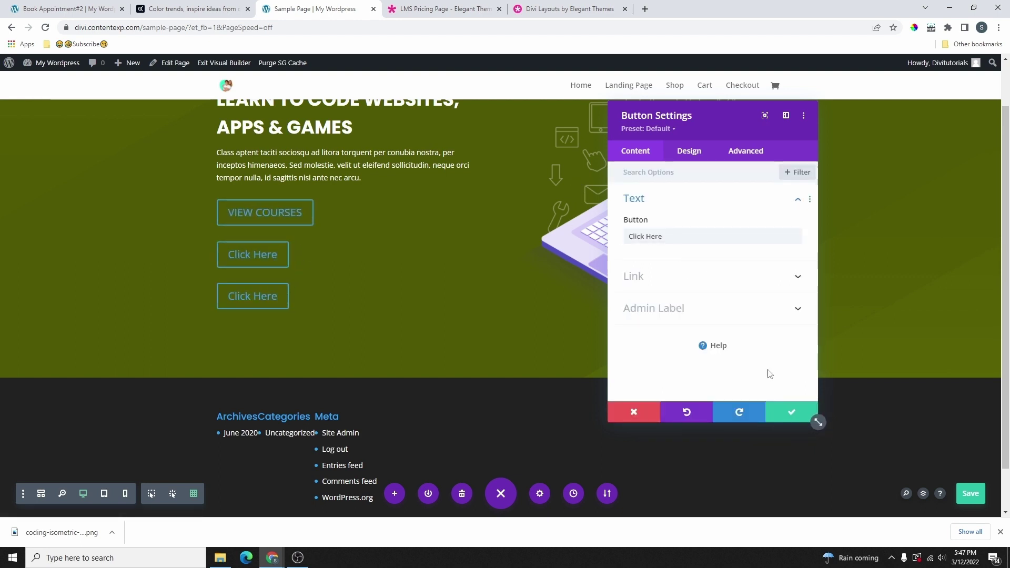
pyautogui.click(791, 410)
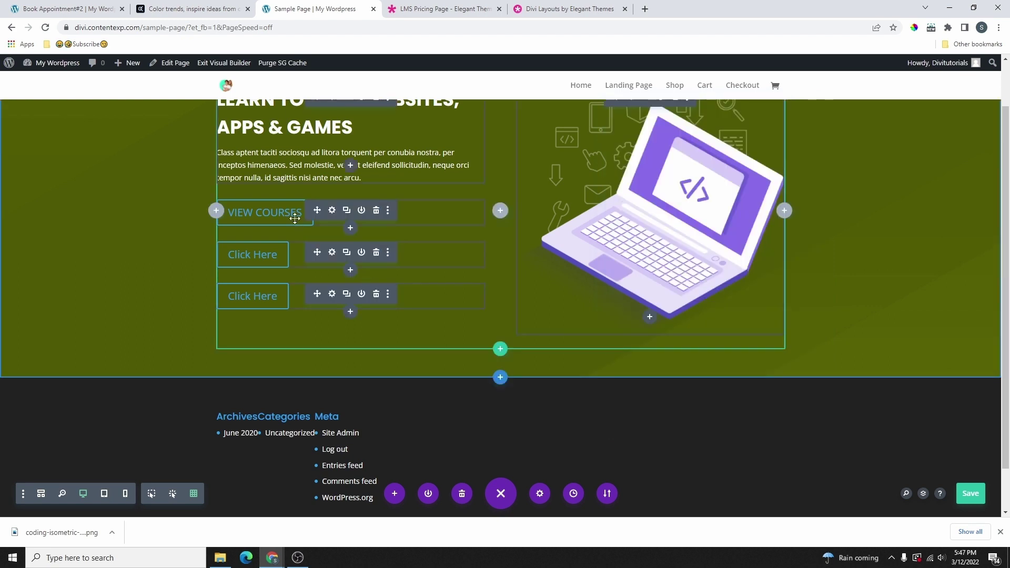
# Apply the white Button preset to the VIEW COURSES button and save its settings.
pyautogui.click(331, 211)
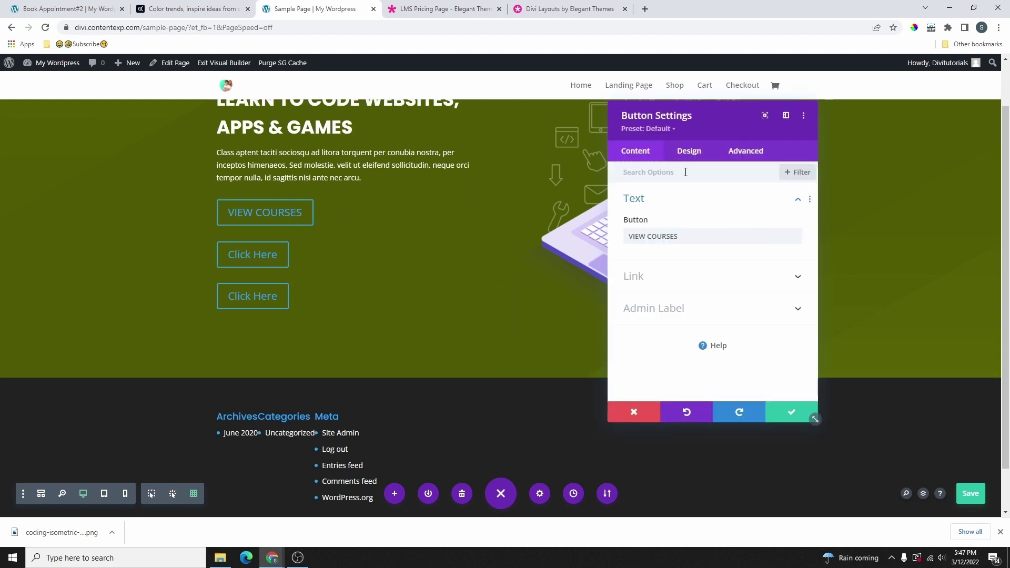
pyautogui.click(657, 128)
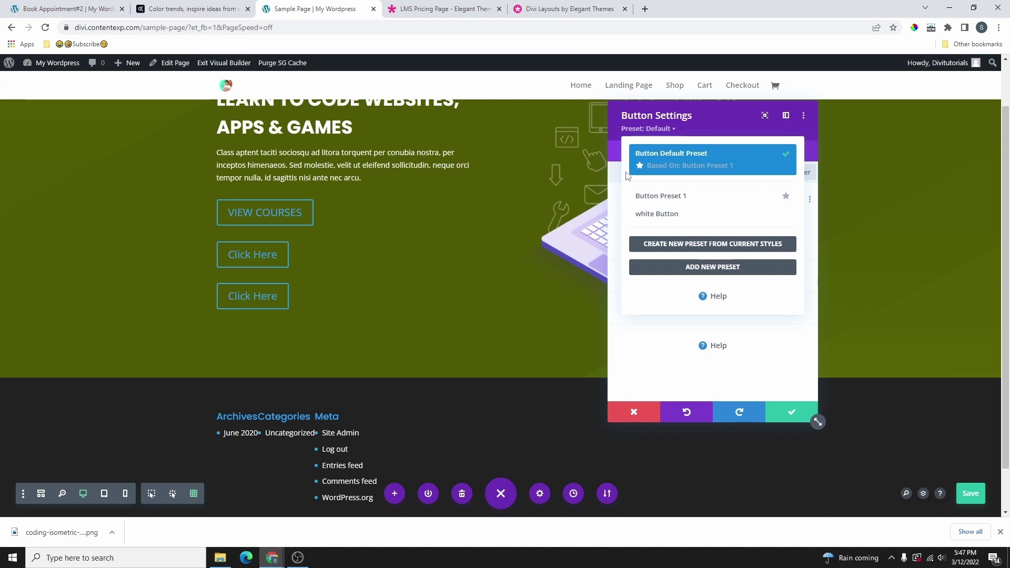
pyautogui.click(657, 214)
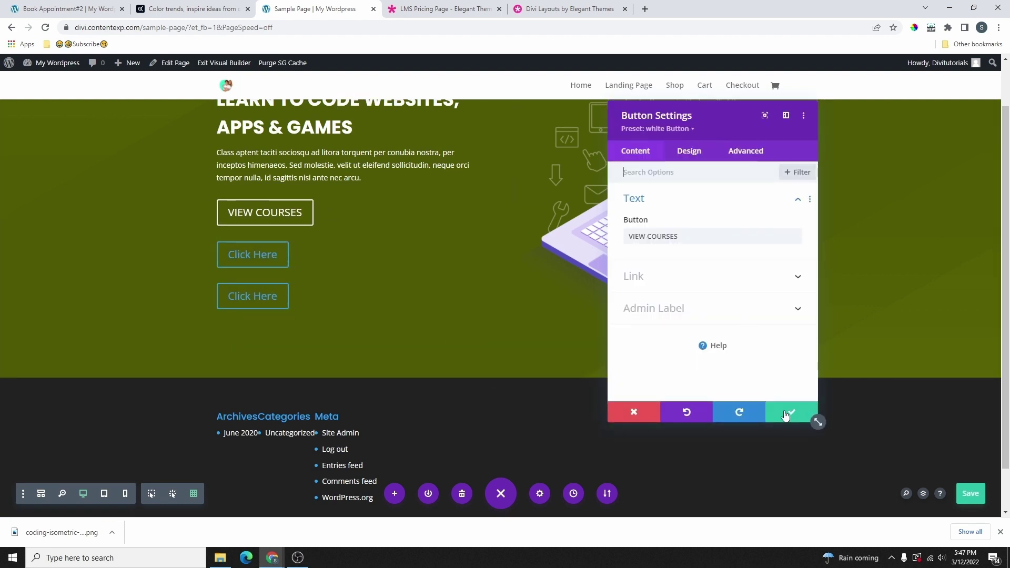
pyautogui.click(792, 414)
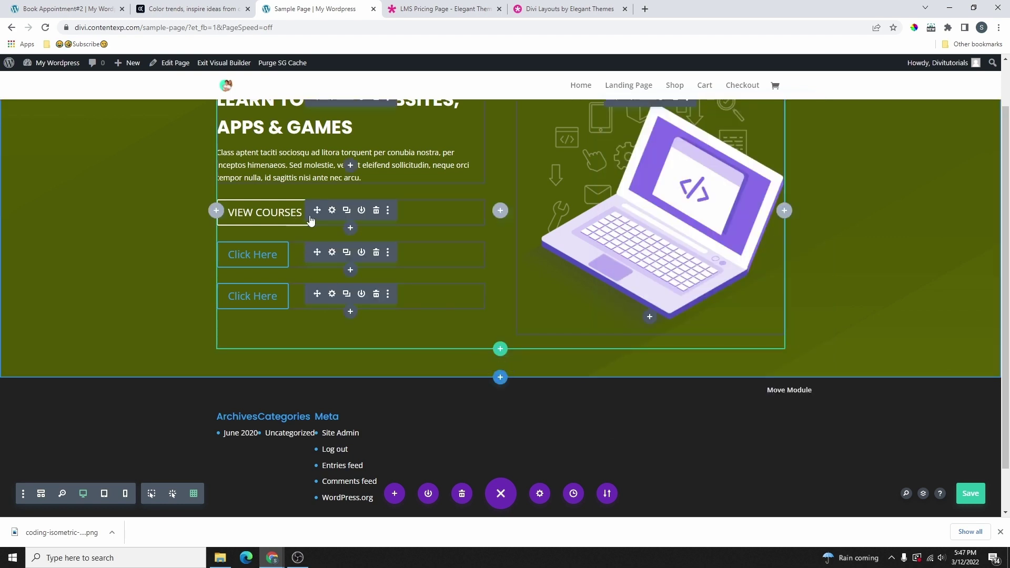
# Duplicate the VIEW COURSES button, set the copy's background to the saved red color and save its settings.
pyautogui.click(346, 211)
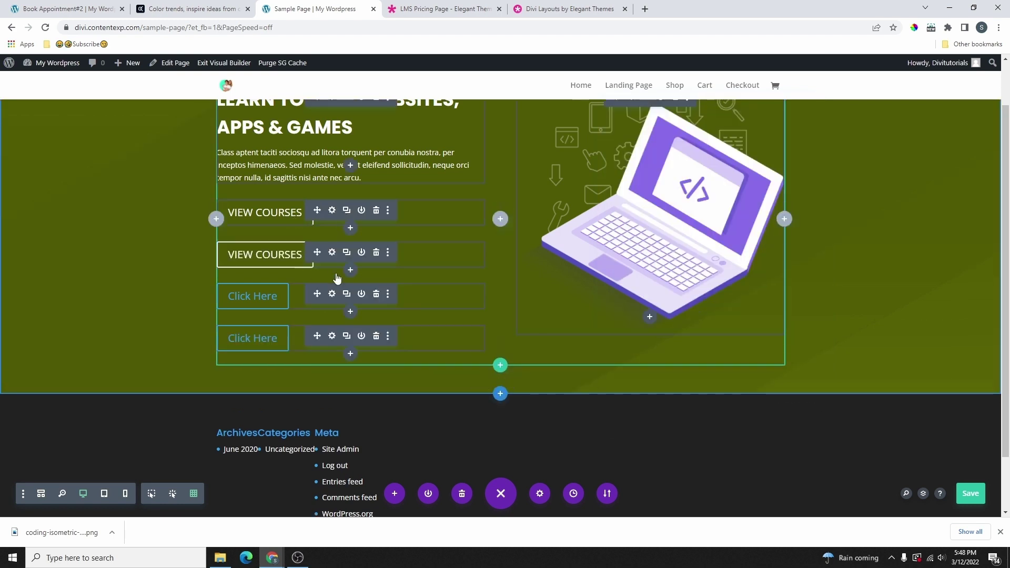
pyautogui.click(332, 252)
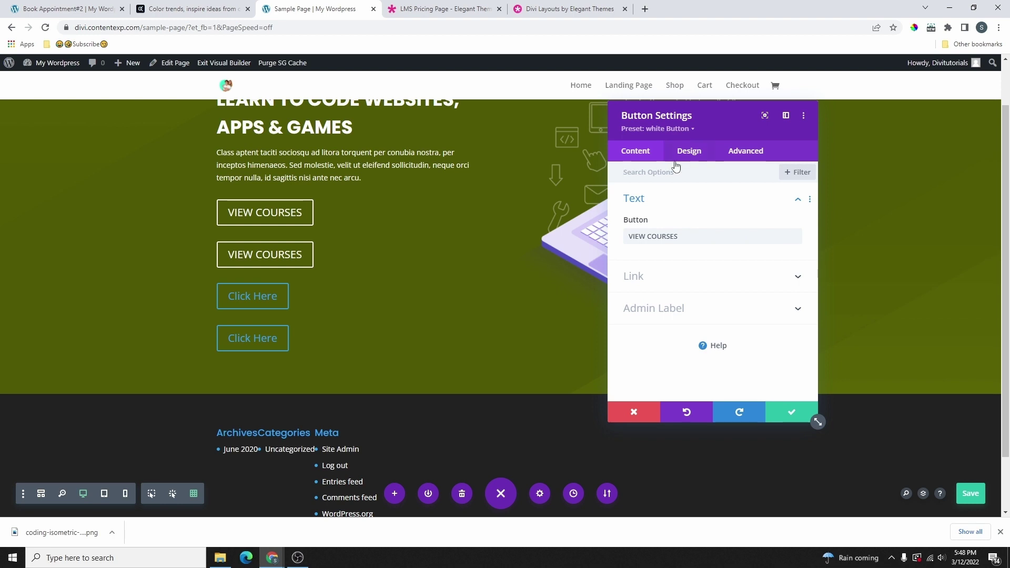
pyautogui.click(682, 152)
pyautogui.click(667, 263)
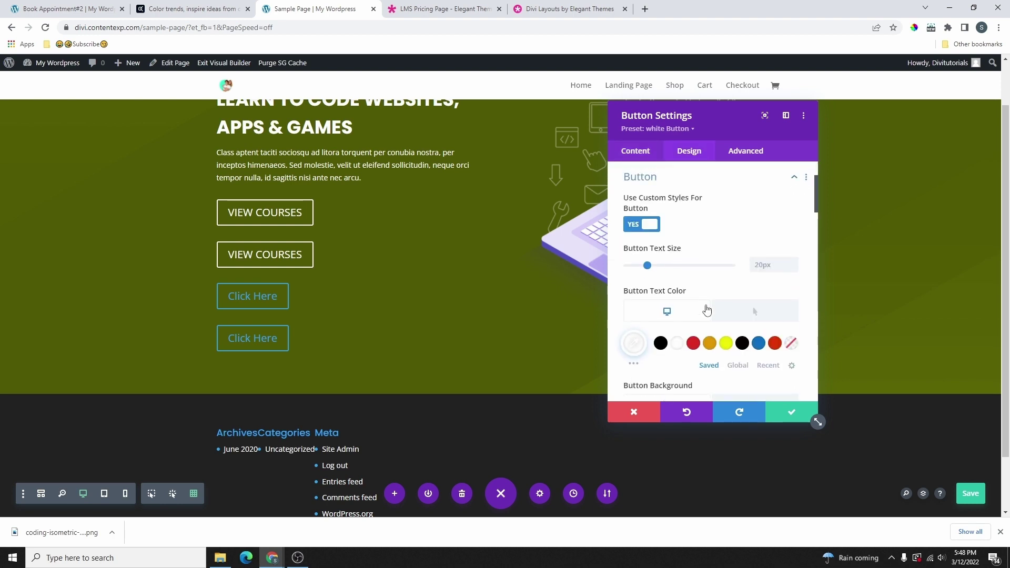
pyautogui.click(693, 342)
pyautogui.scroll(-3, 713, 284)
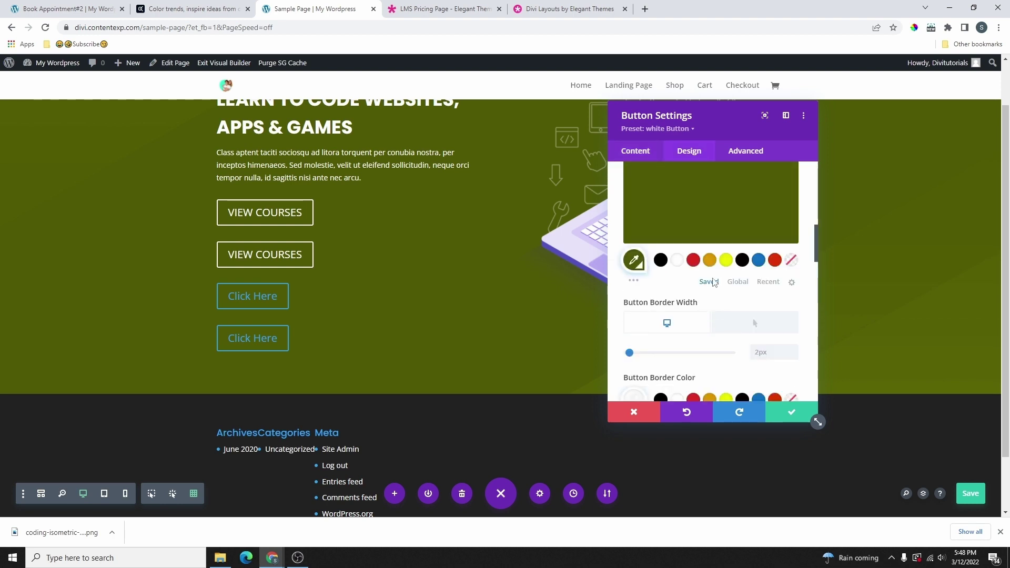
pyautogui.click(693, 259)
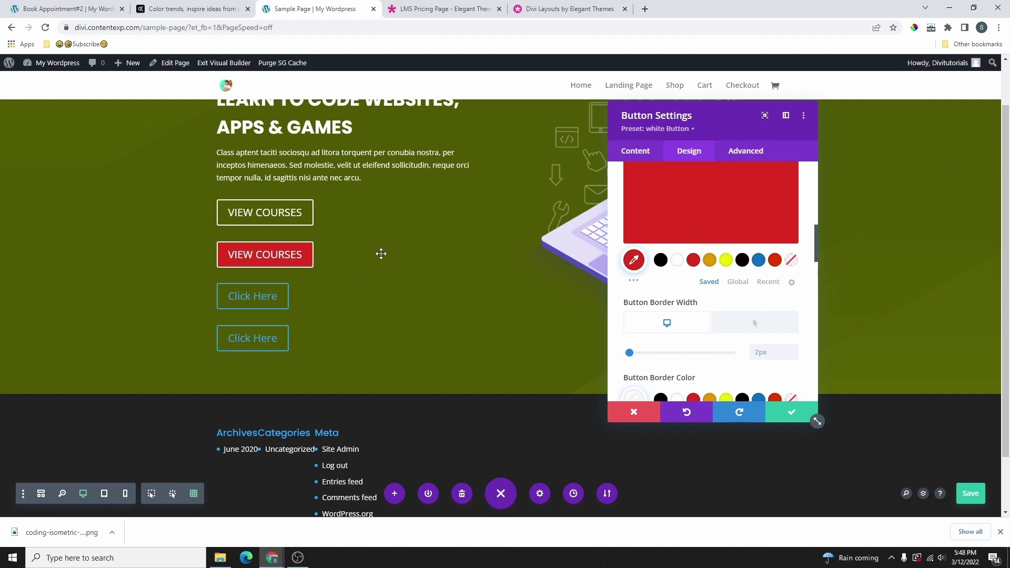
pyautogui.click(791, 413)
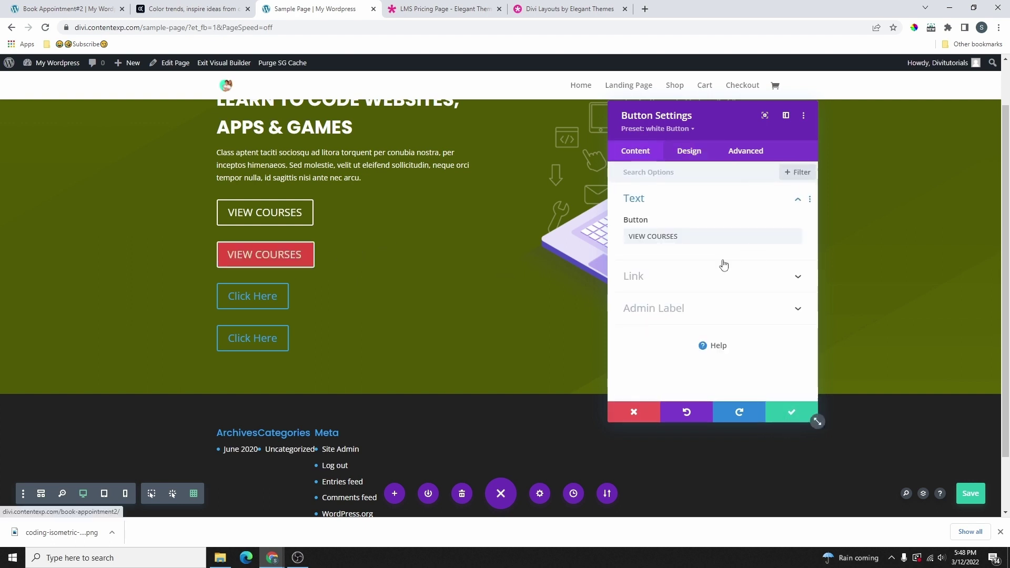
# Create a button preset named Red Button from the red VIEW COURSES button's current styles and save the button's settings.
pyautogui.click(689, 151)
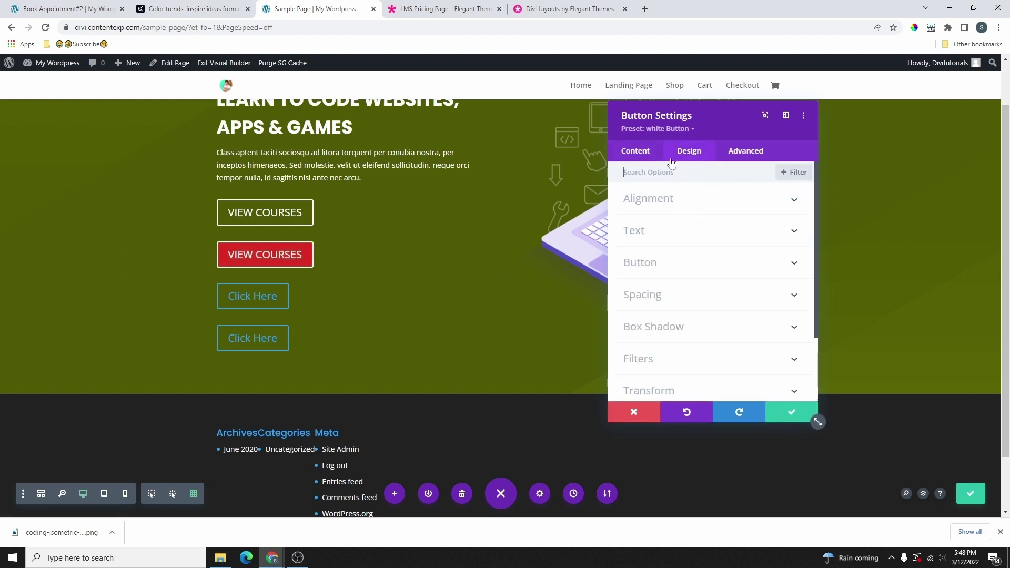
pyautogui.click(670, 130)
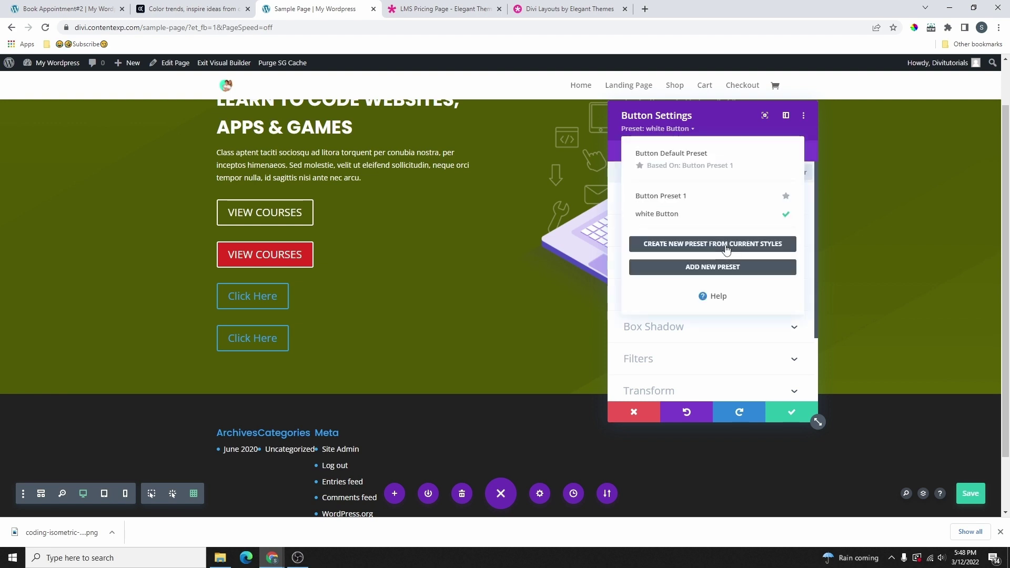
pyautogui.click(727, 246)
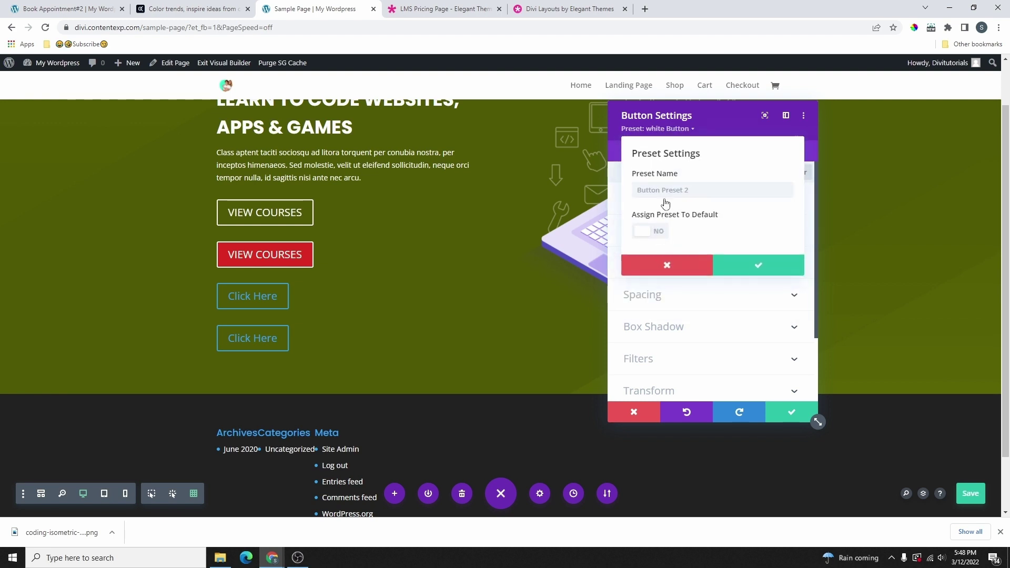
pyautogui.write('Red Button')
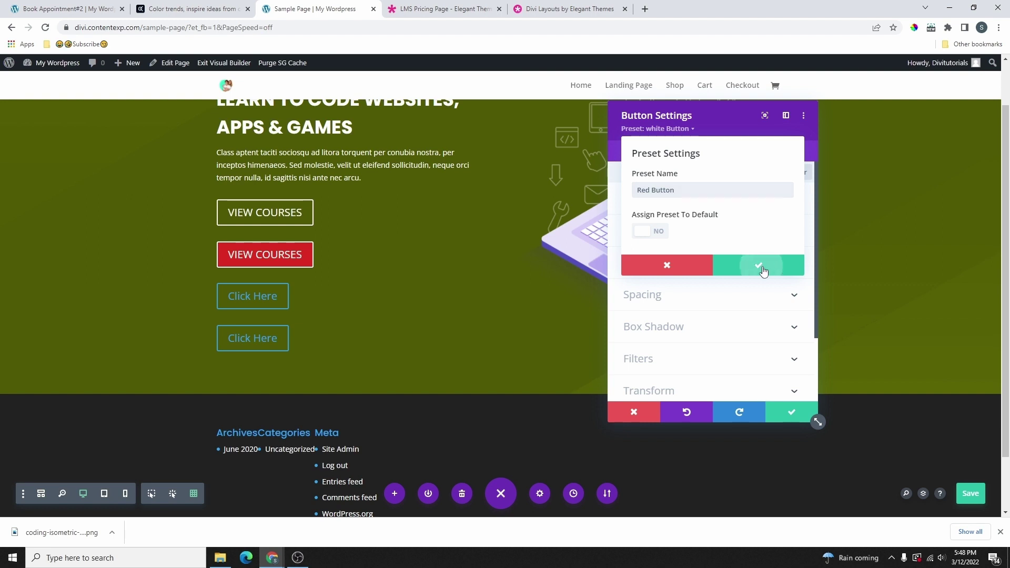
pyautogui.click(760, 265)
pyautogui.click(808, 416)
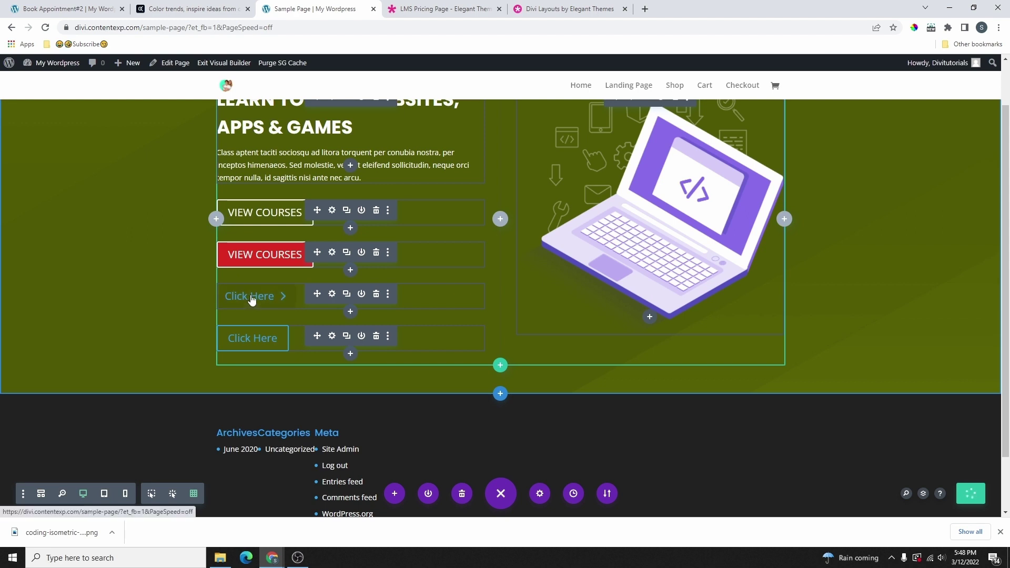
# Apply the white Button preset to the upper Click Here button and save its settings.
pyautogui.click(333, 295)
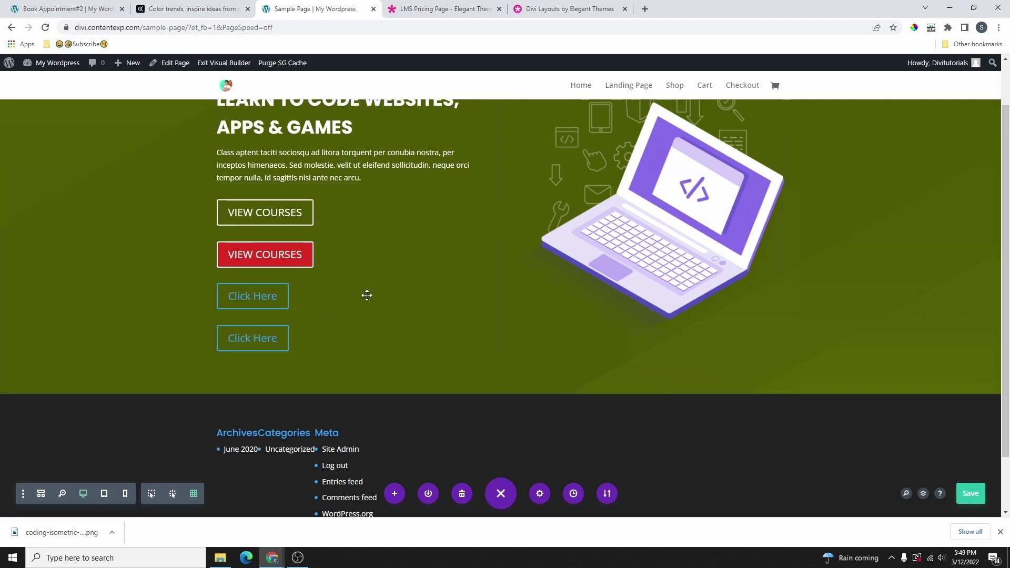
pyautogui.click(655, 131)
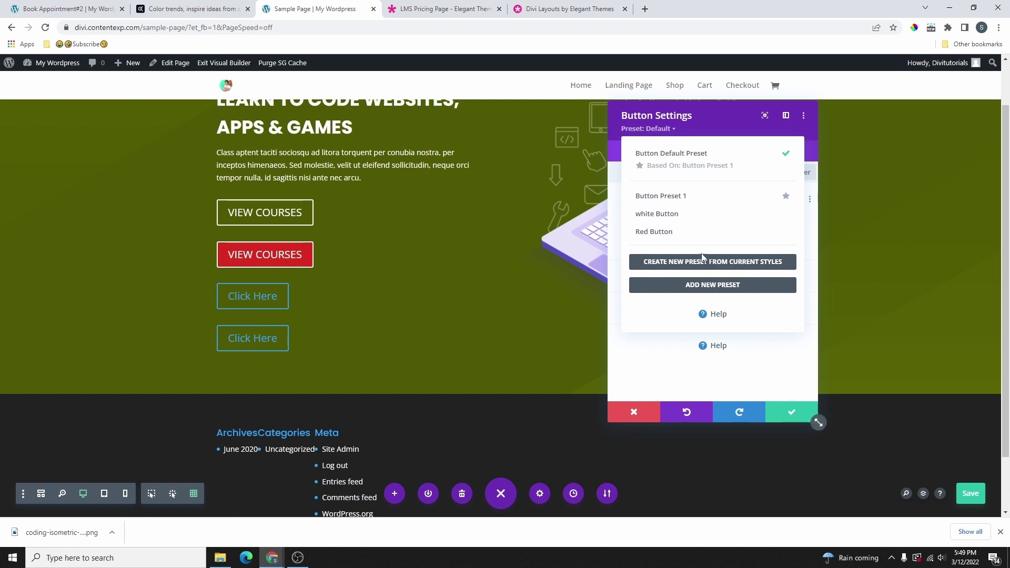
pyautogui.moveTo(687, 240)
pyautogui.click(684, 216)
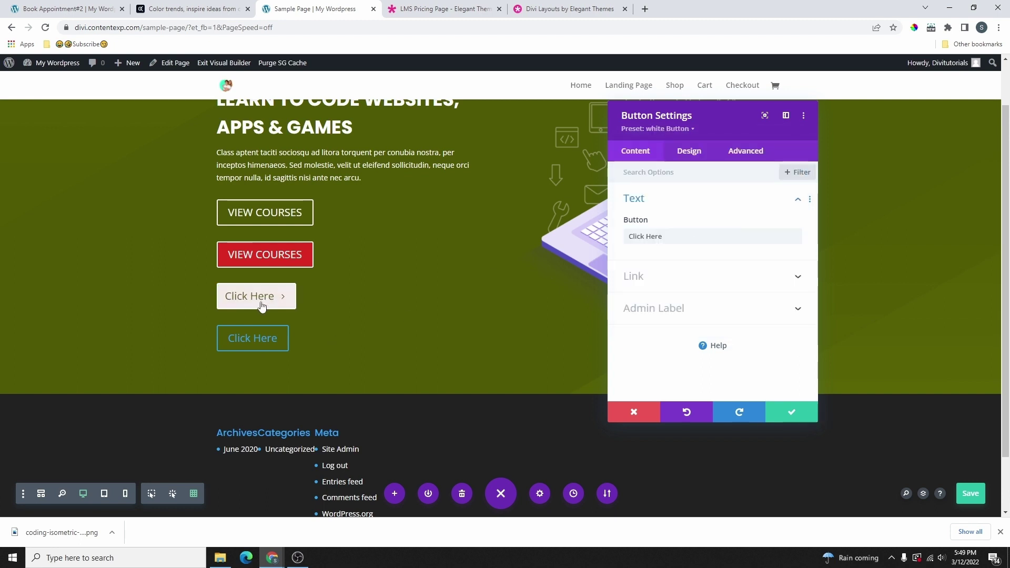
pyautogui.click(789, 411)
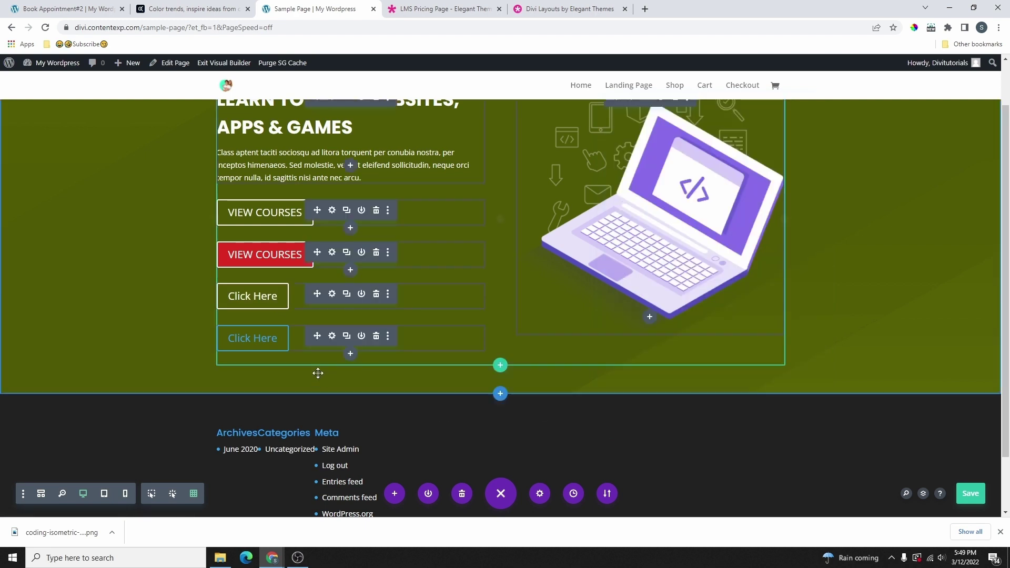
# Apply the Red Button preset to the lower Click Here button and save its settings.
pyautogui.click(332, 335)
pyautogui.click(659, 129)
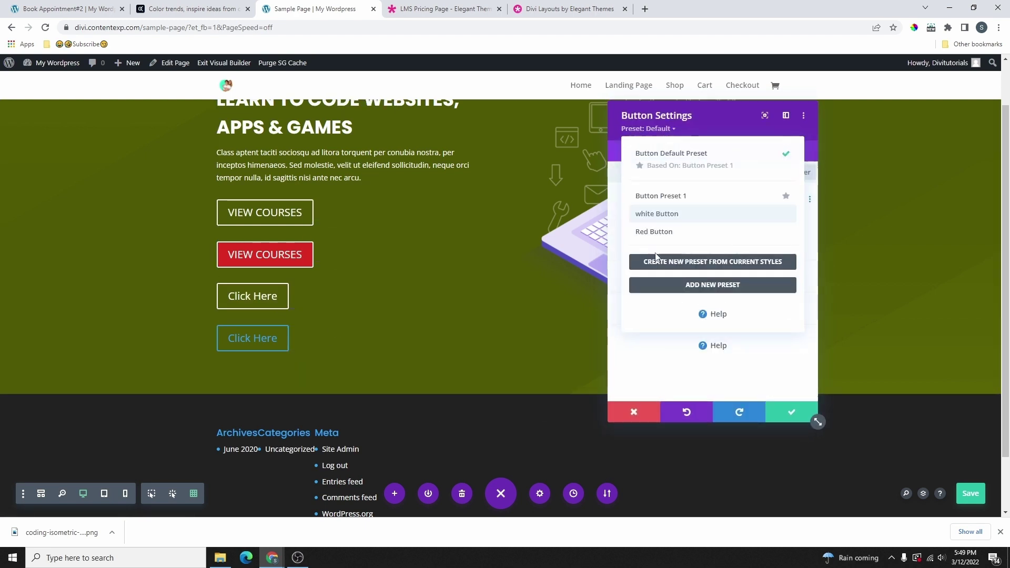
pyautogui.click(658, 231)
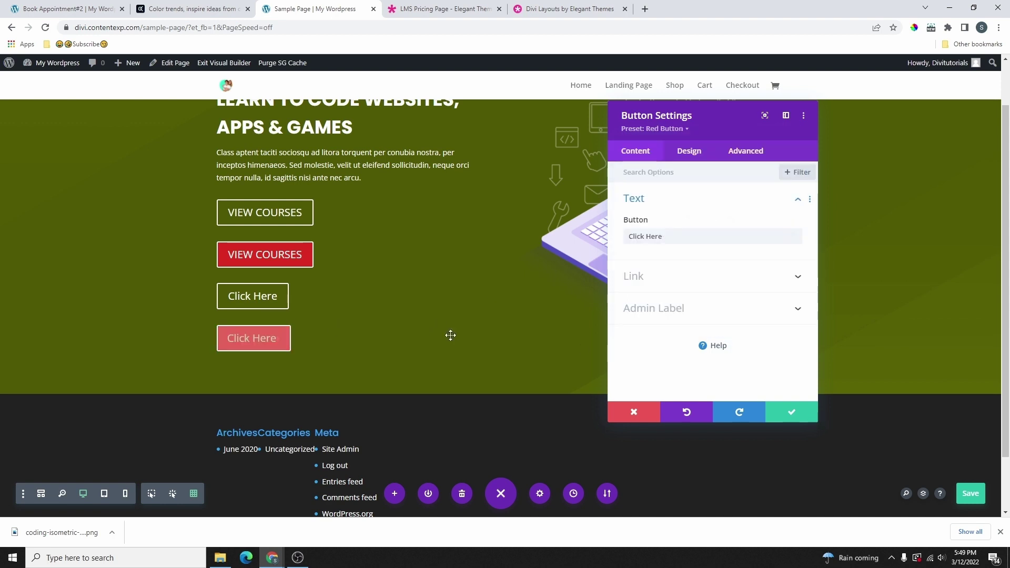
pyautogui.click(813, 416)
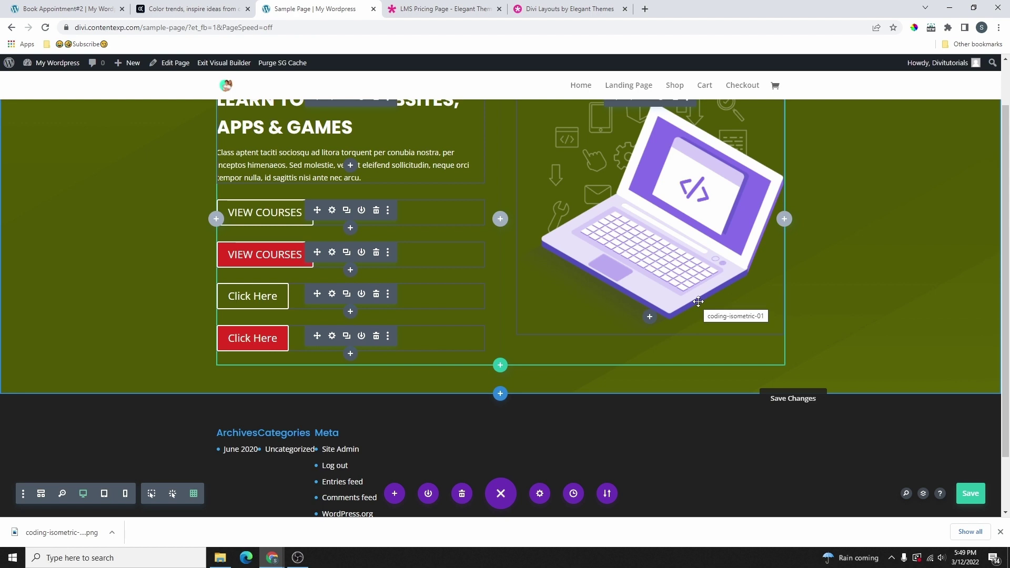
# Compare the link settings of the red VIEW COURSES button and the white Click Here button.
pyautogui.click(332, 252)
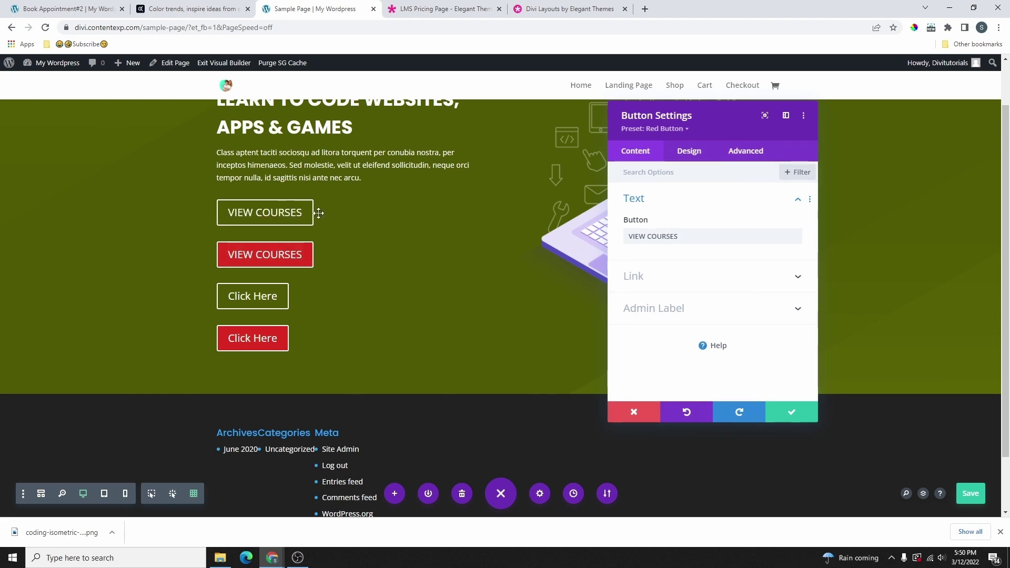
pyautogui.click(658, 278)
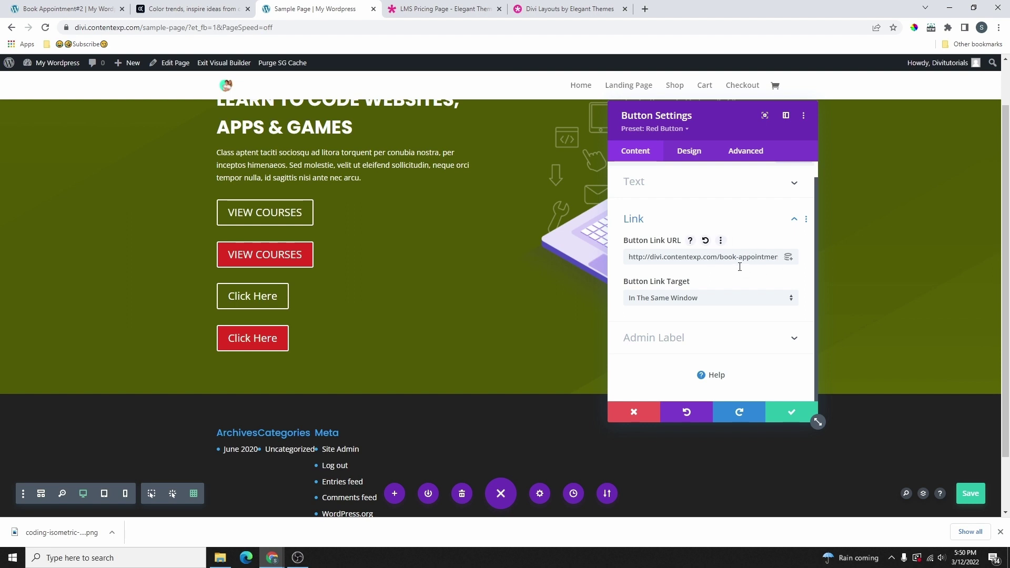
pyautogui.click(790, 418)
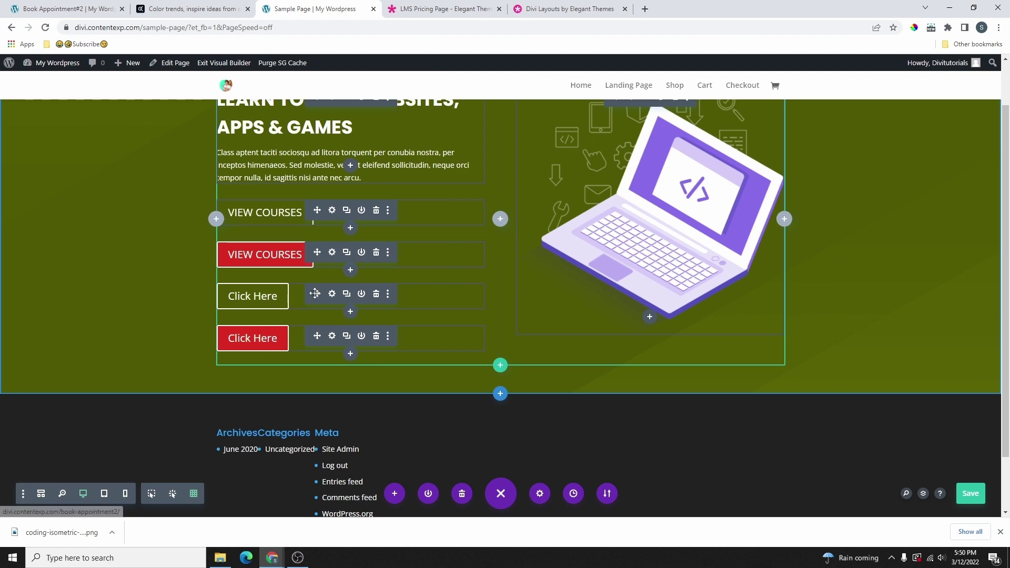
pyautogui.click(332, 294)
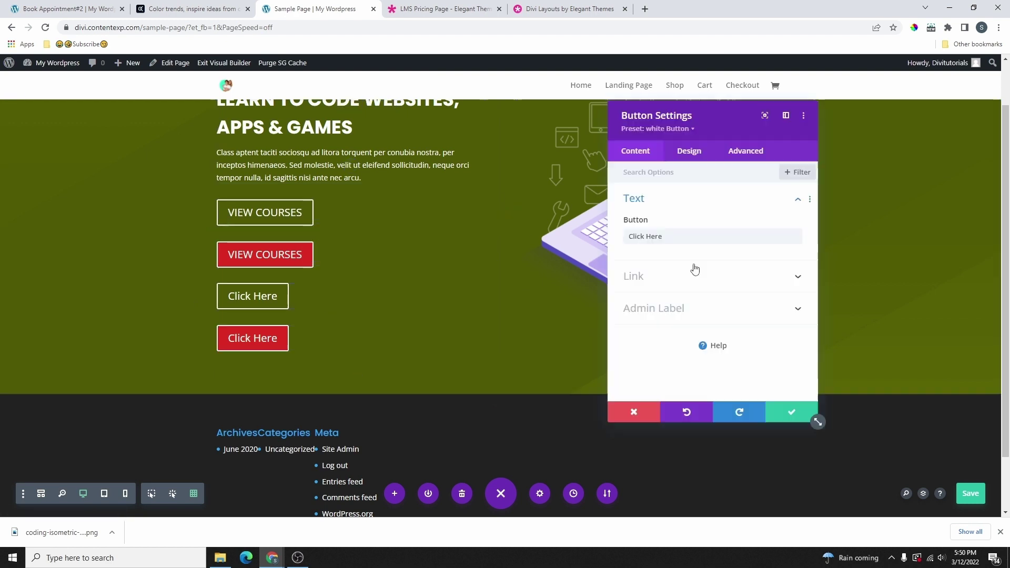
pyautogui.click(695, 273)
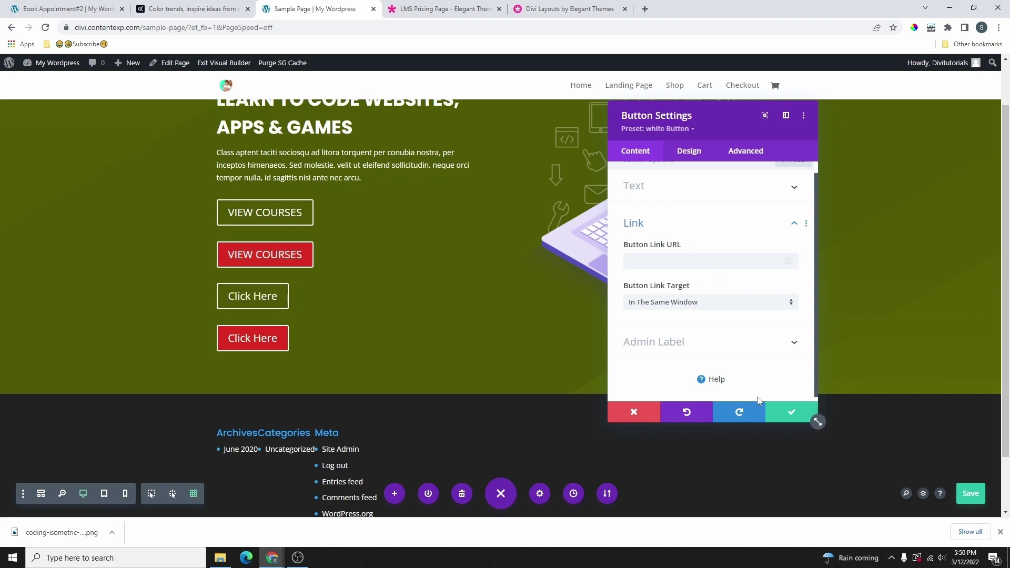
pyautogui.click(791, 414)
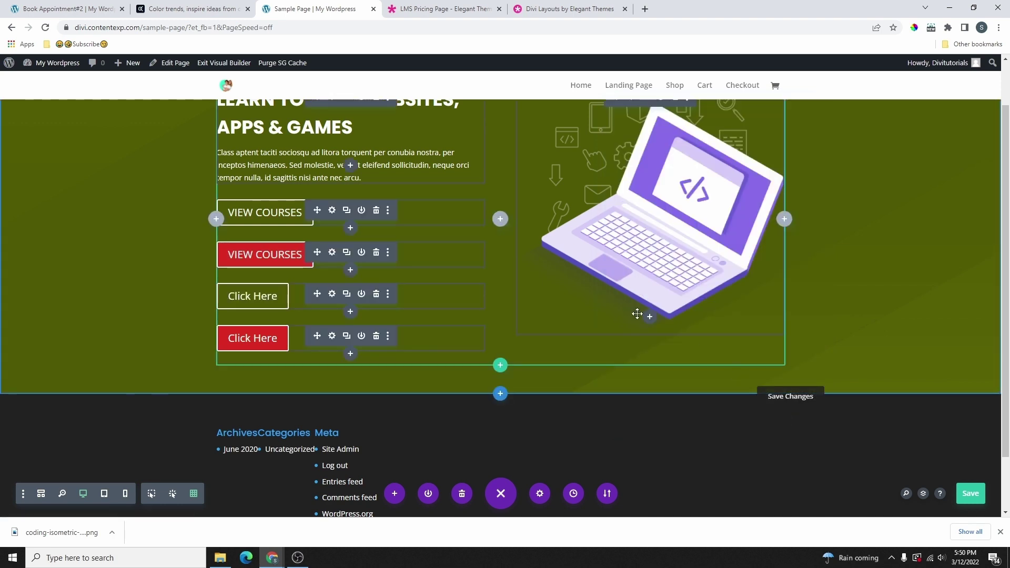
# Create a section preset named Hero Design from the hero section's current styles and save the section's settings.
pyautogui.scroll(2, 615, 318)
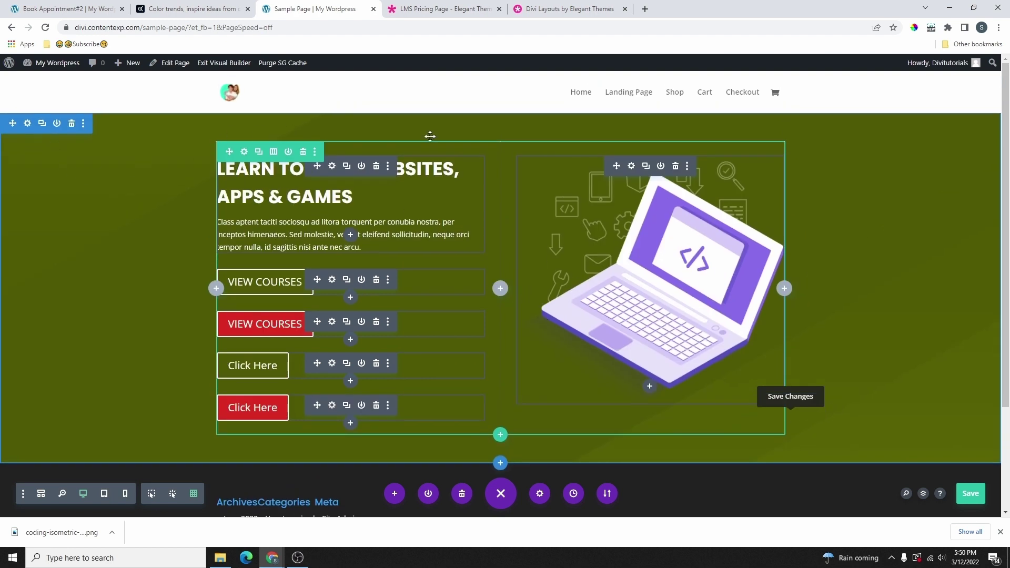
pyautogui.scroll(-3, 908, 314)
pyautogui.scroll(3, 901, 318)
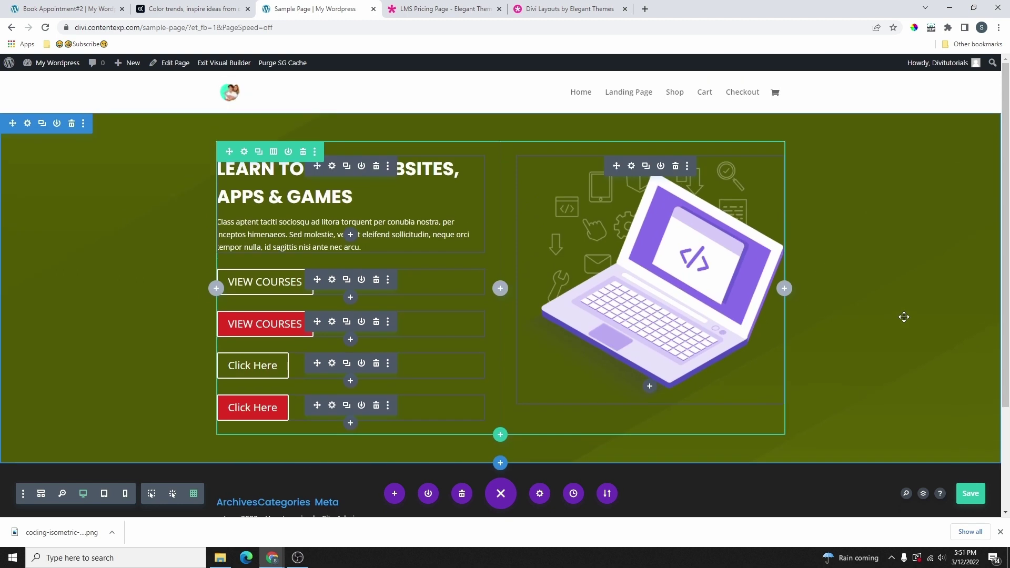
pyautogui.click(27, 124)
pyautogui.click(672, 131)
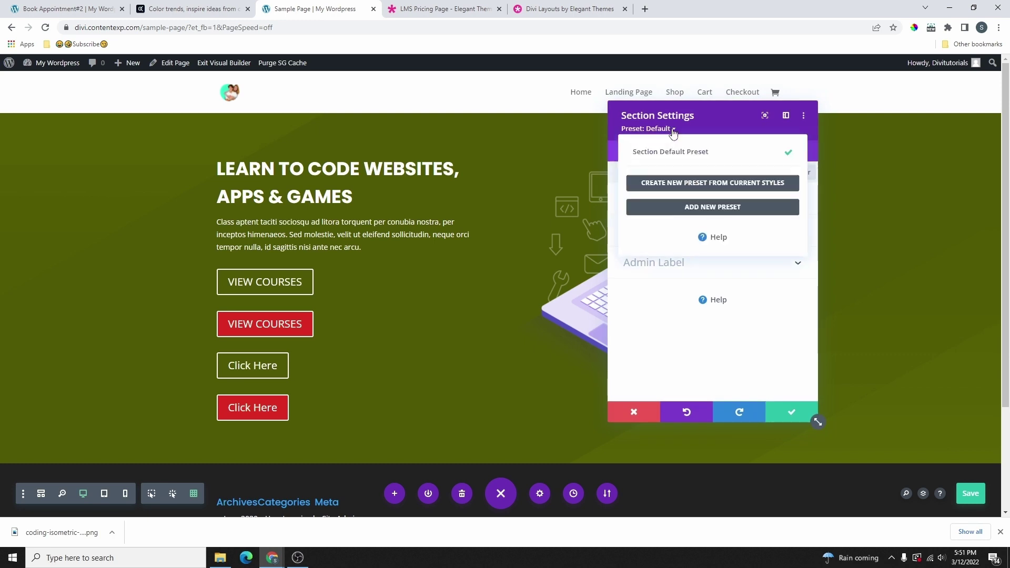
pyautogui.click(707, 183)
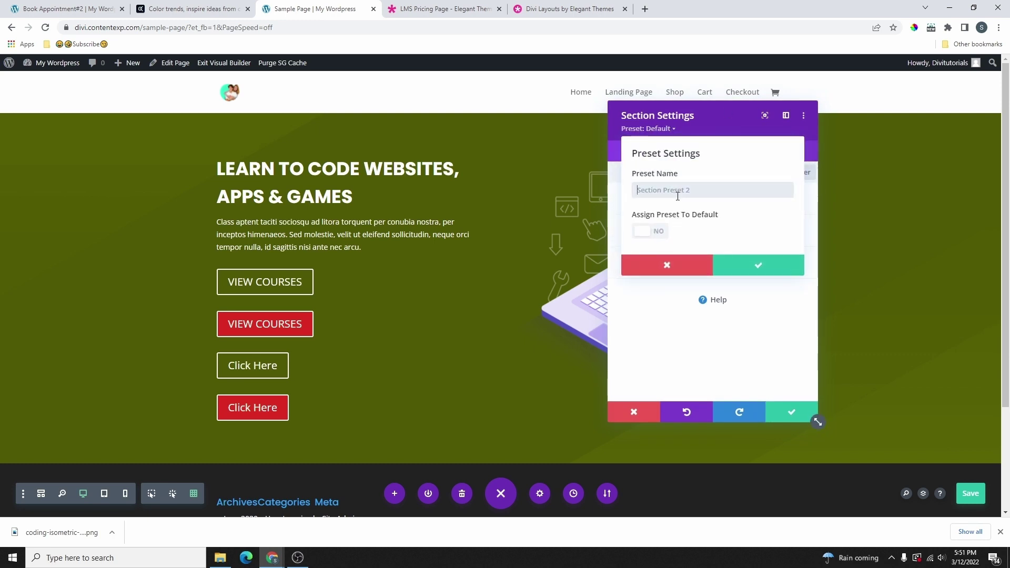
pyautogui.click(676, 191)
pyautogui.write('Hero Design')
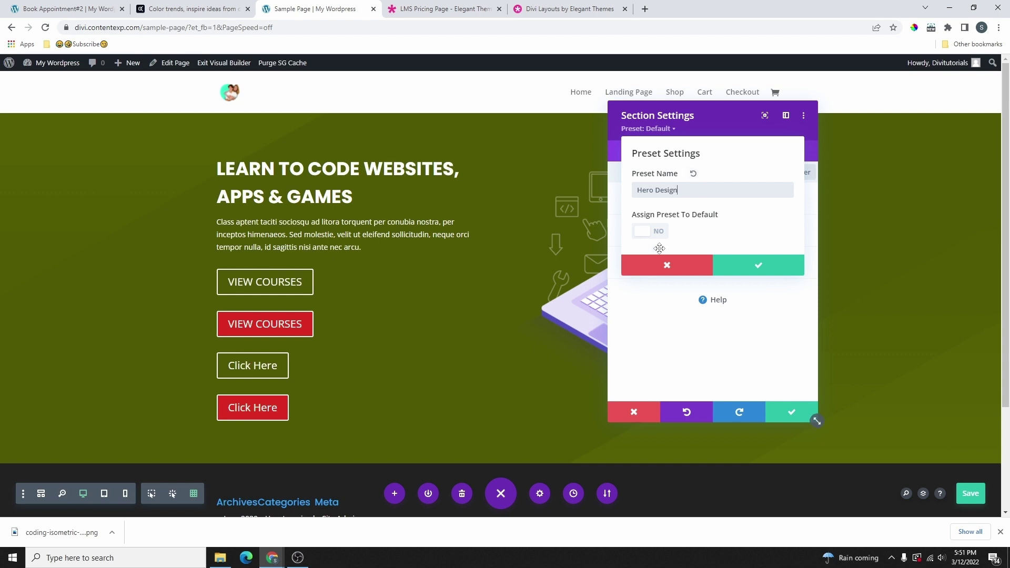
pyautogui.click(772, 267)
pyautogui.click(791, 413)
# Add a regular section with a single-column row below the hero section.
pyautogui.scroll(-3, 591, 333)
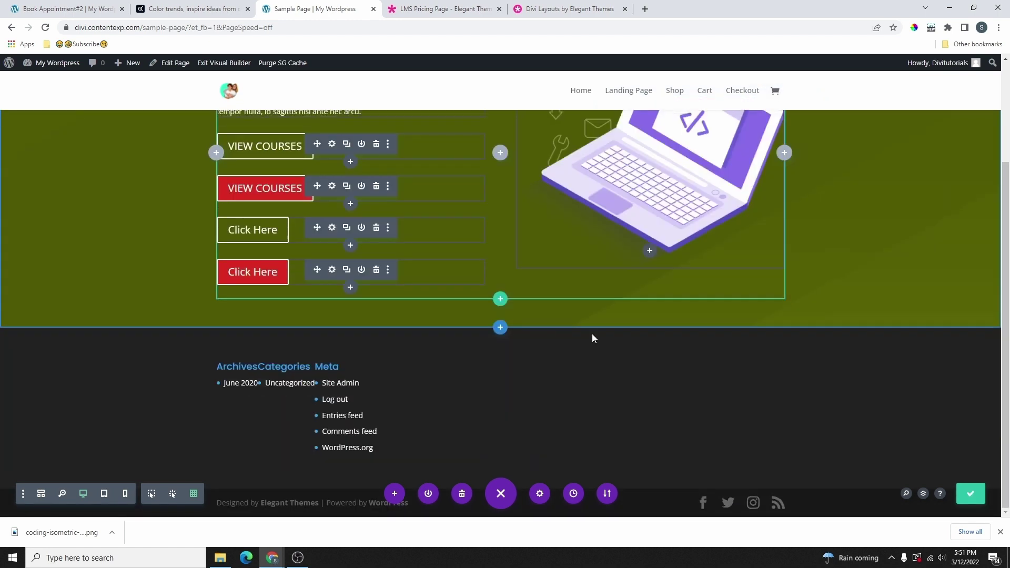
pyautogui.click(500, 328)
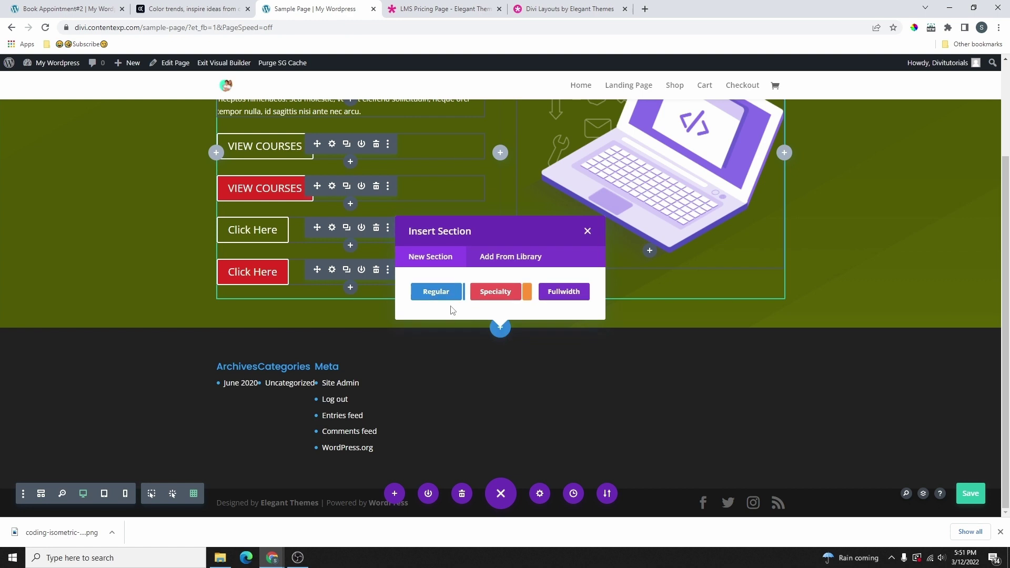
pyautogui.click(436, 292)
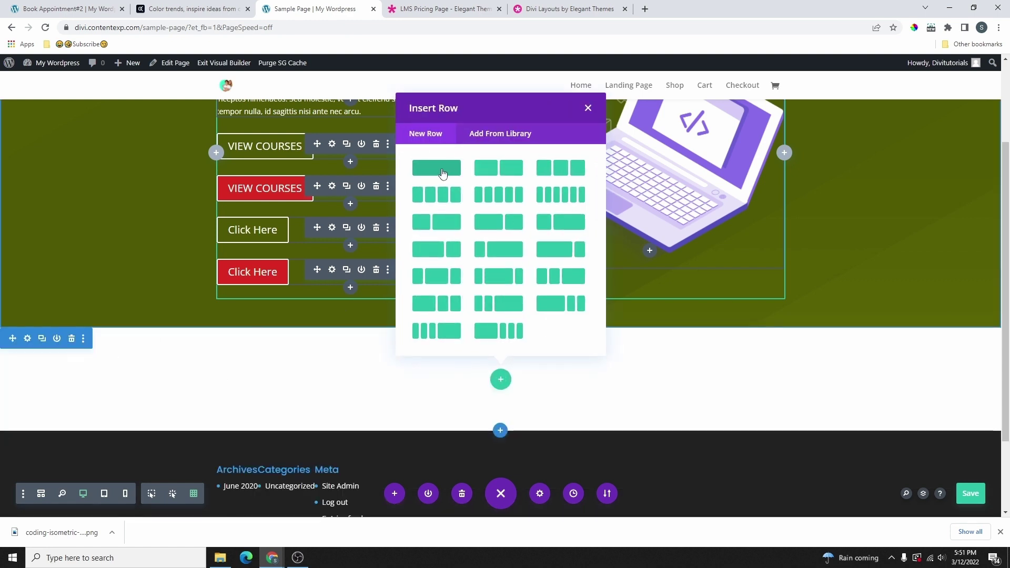
# Apply the Hero Design preset to the empty section below the hero section, and delete that section.
pyautogui.click(28, 340)
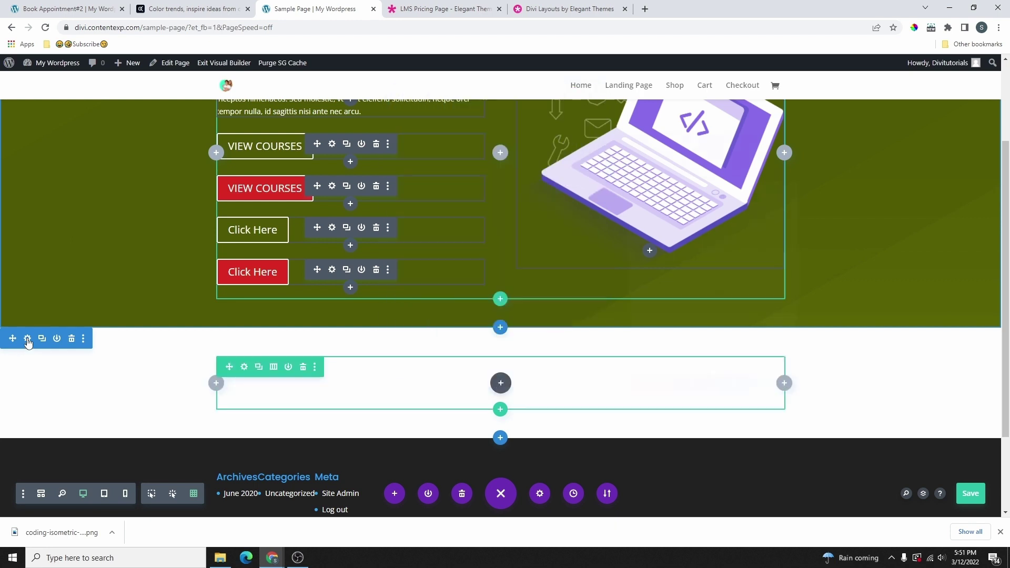
pyautogui.click(647, 128)
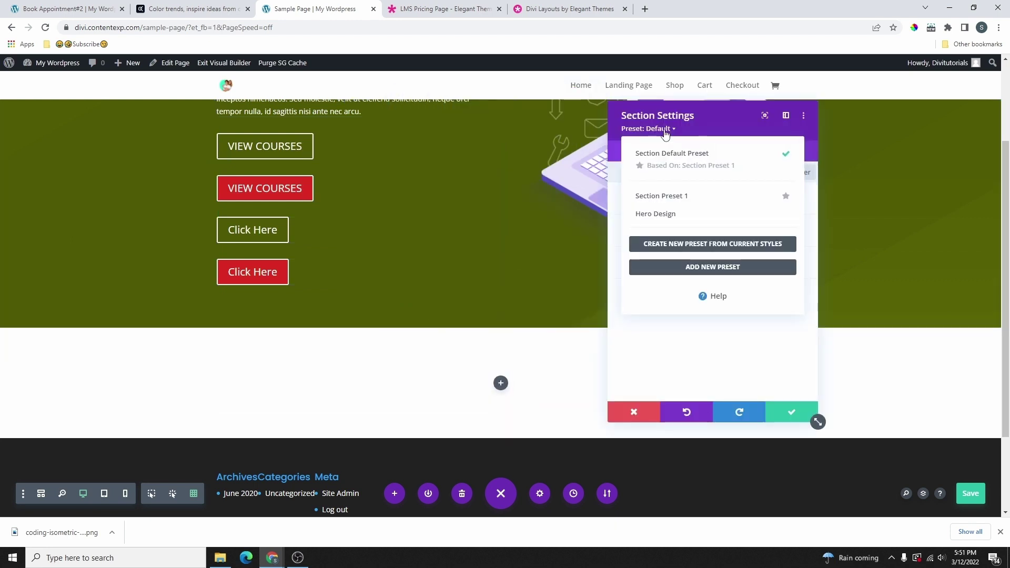
pyautogui.click(671, 215)
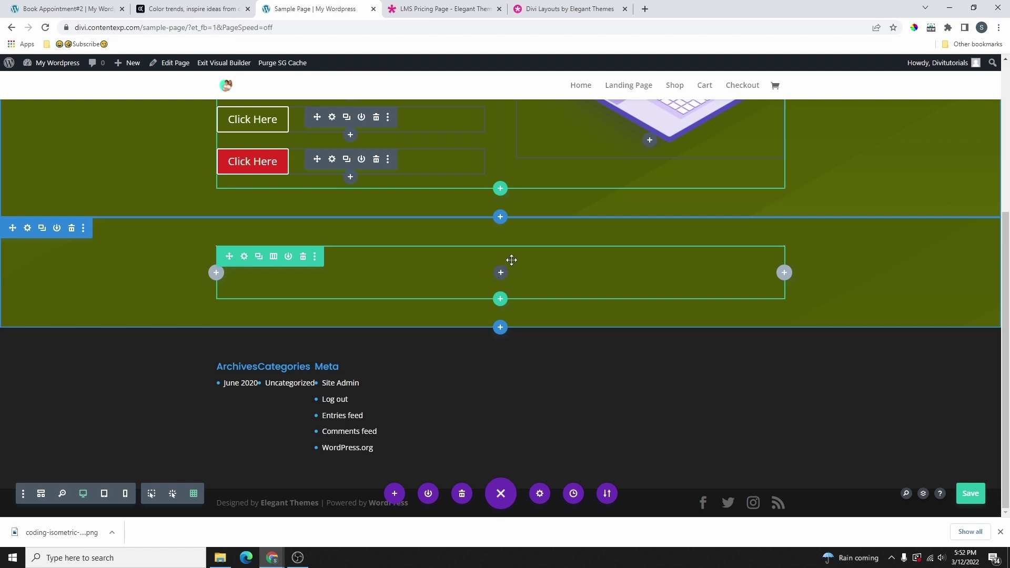
pyautogui.click(71, 228)
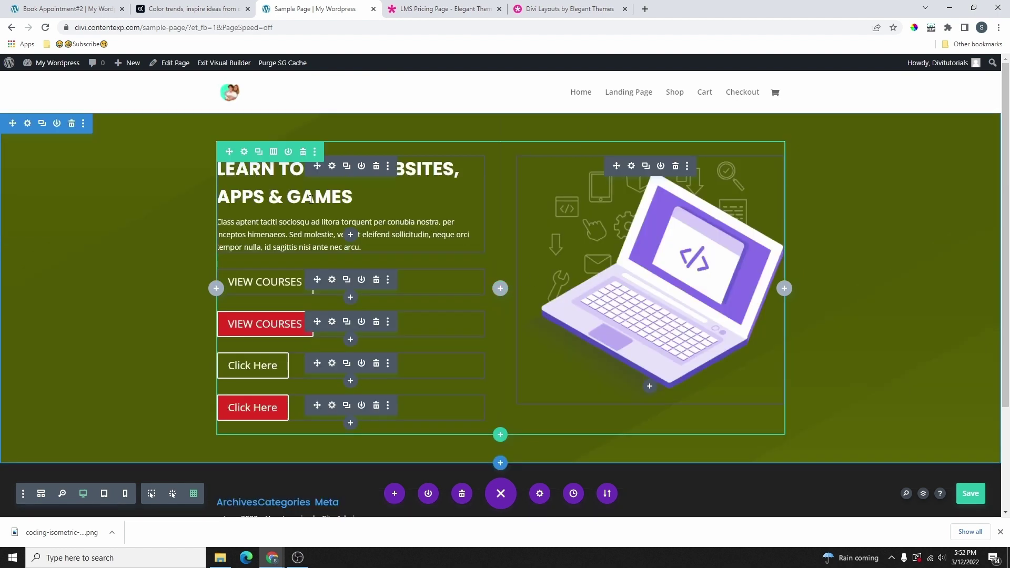
# Examine the preset options of the heading text module and close its settings.
pyautogui.click(333, 168)
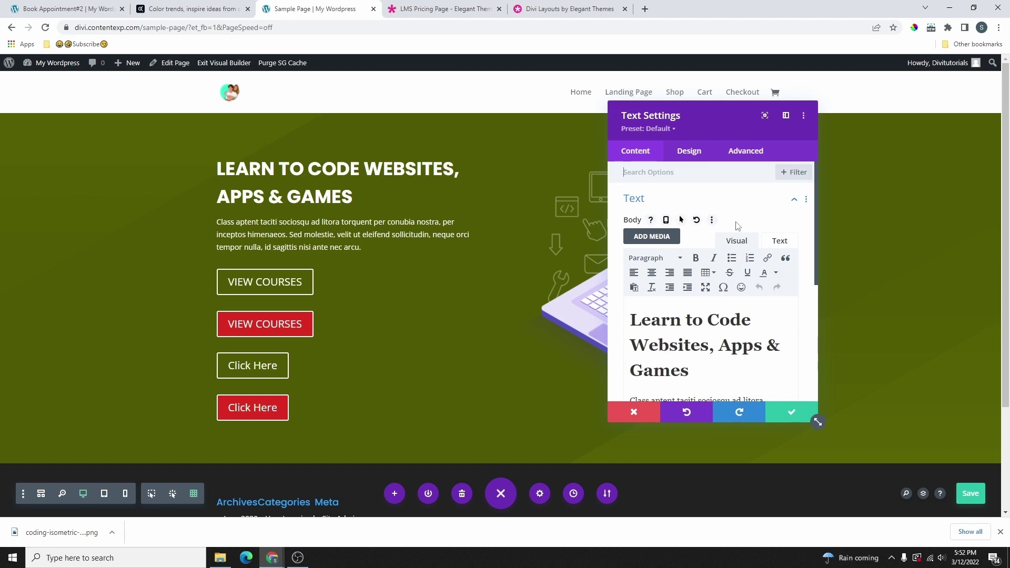
pyautogui.click(667, 129)
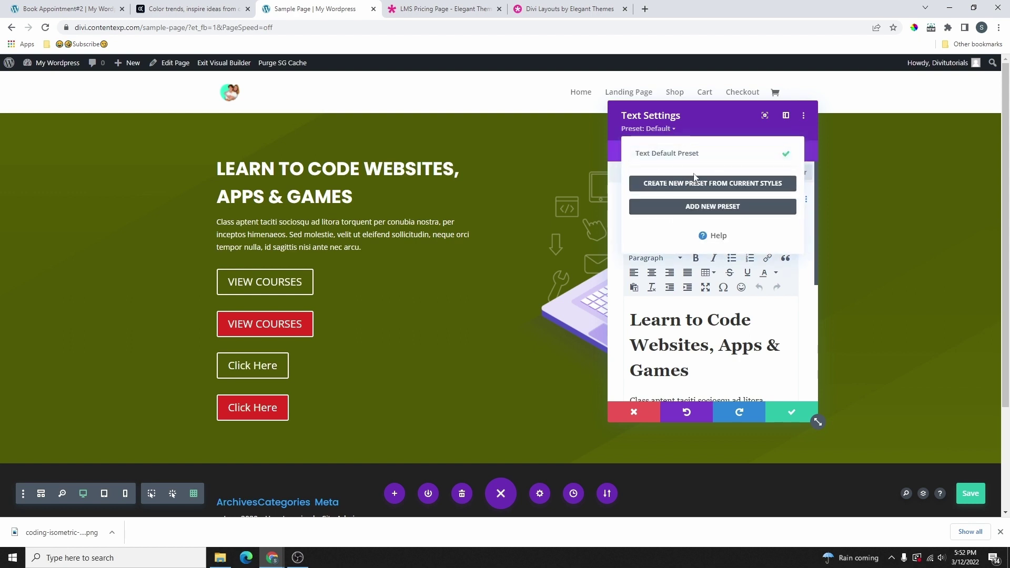
pyautogui.moveTo(709, 158)
pyautogui.click(797, 416)
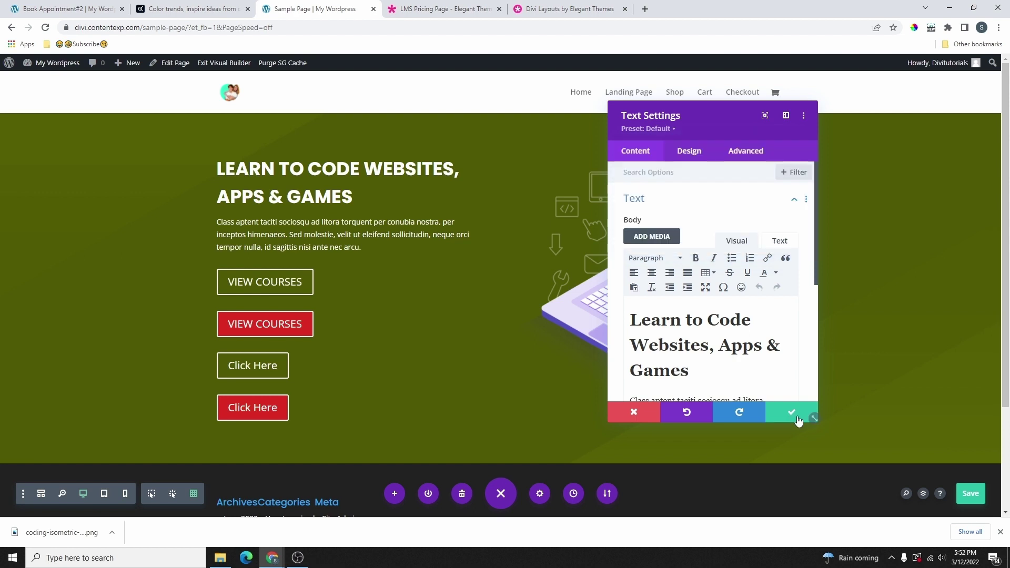
pyautogui.click(798, 415)
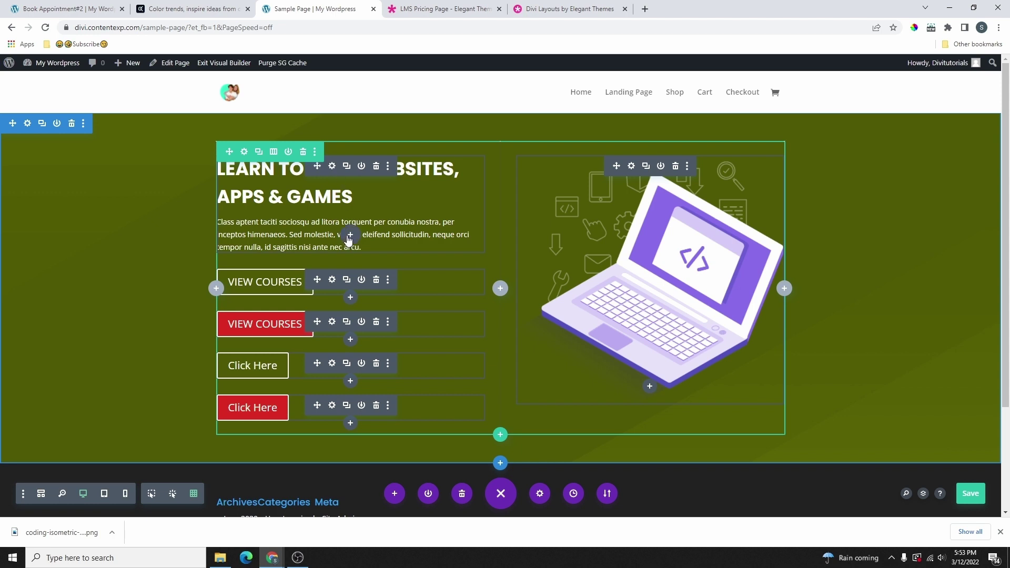
# Browse the heading fonts available for the hero text module and examine the custom font upload dialog.
pyautogui.click(333, 170)
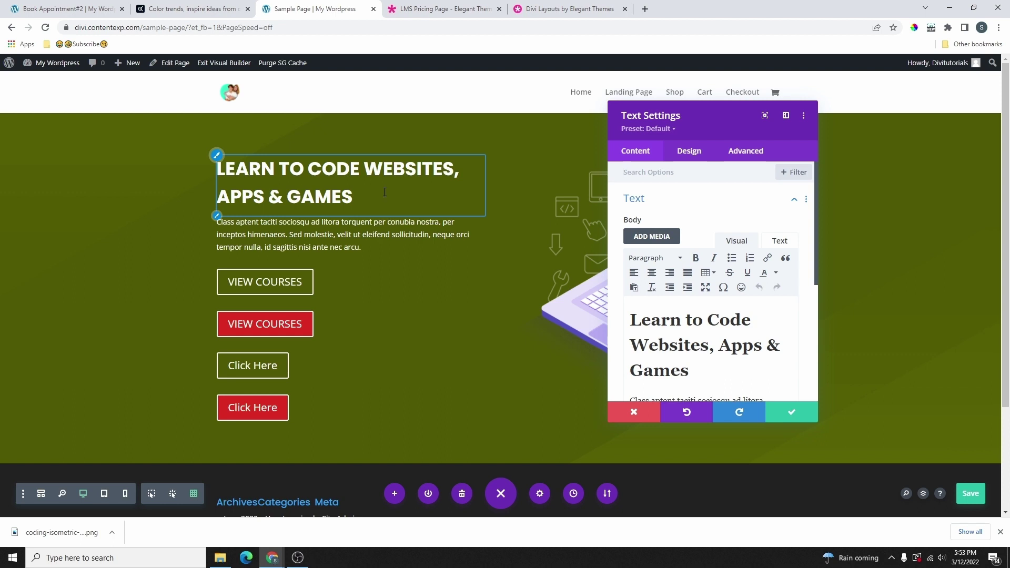
pyautogui.click(685, 157)
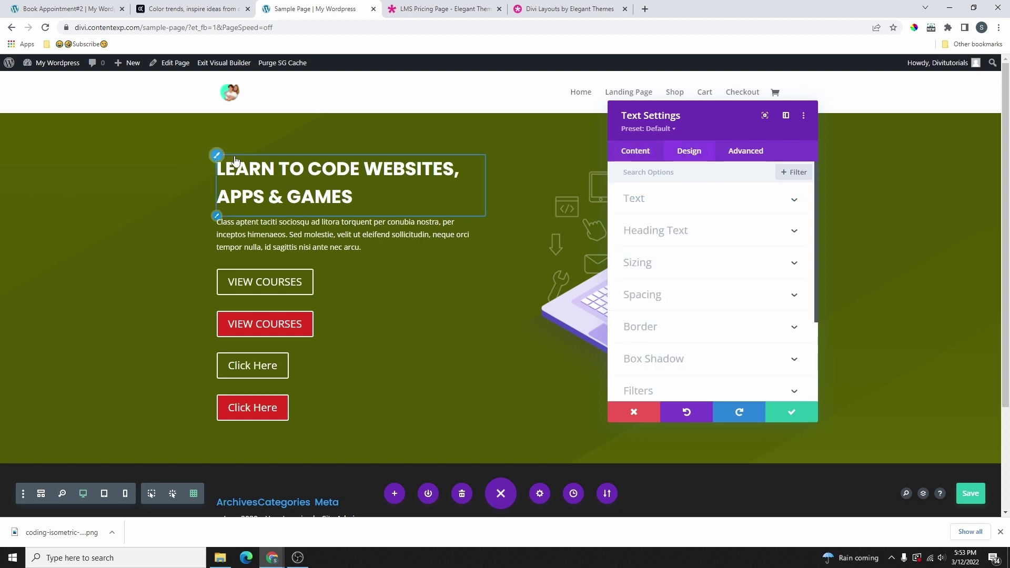
pyautogui.click(216, 155)
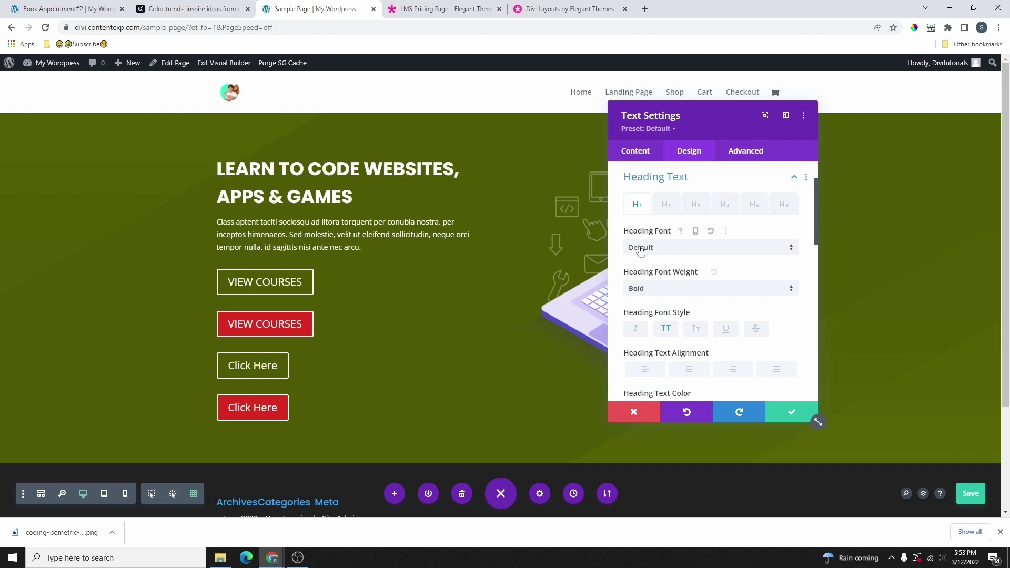
pyautogui.click(661, 247)
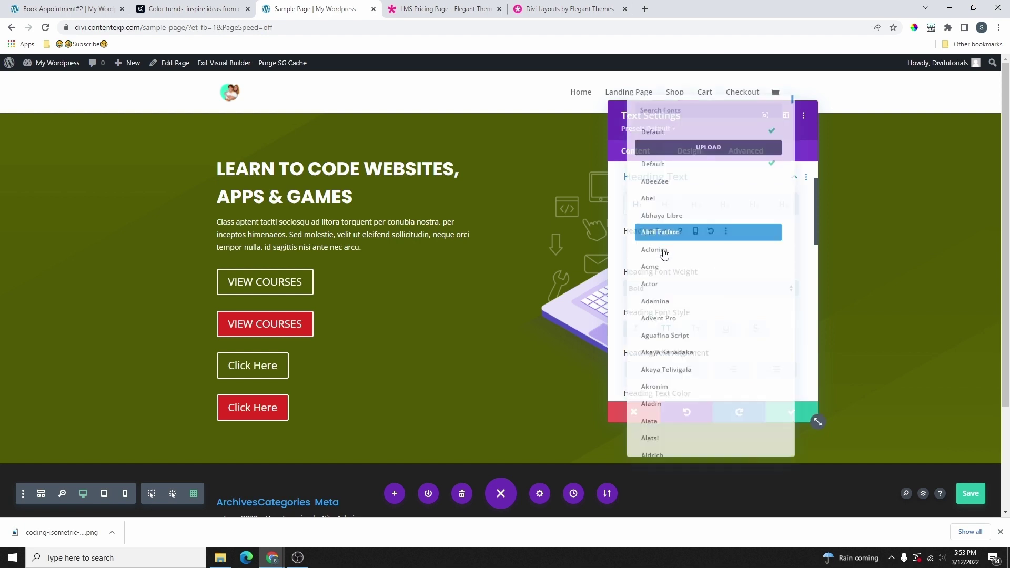
pyautogui.scroll(-7, 681, 293)
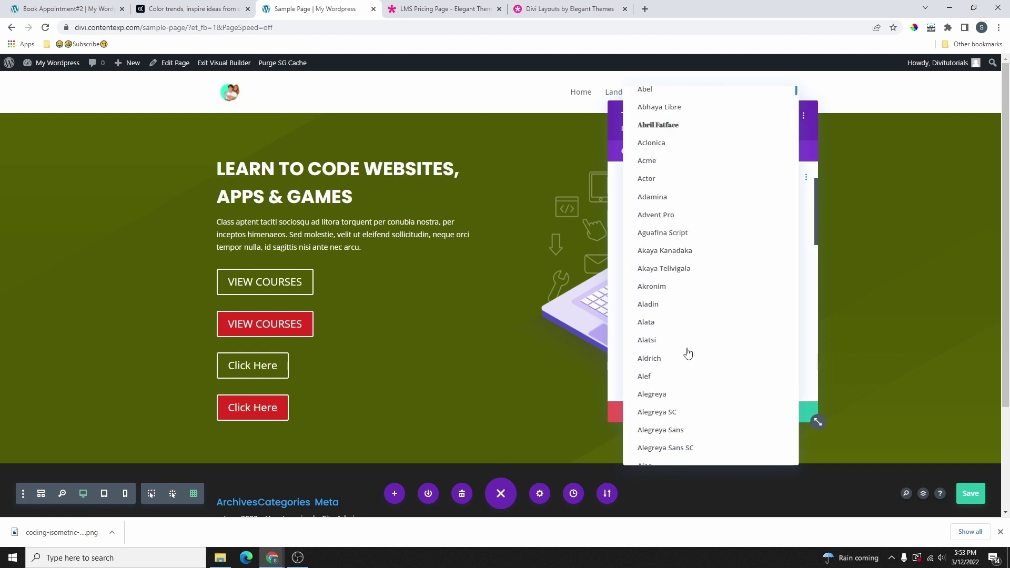
pyautogui.scroll(-3, 690, 363)
pyautogui.scroll(10, 700, 357)
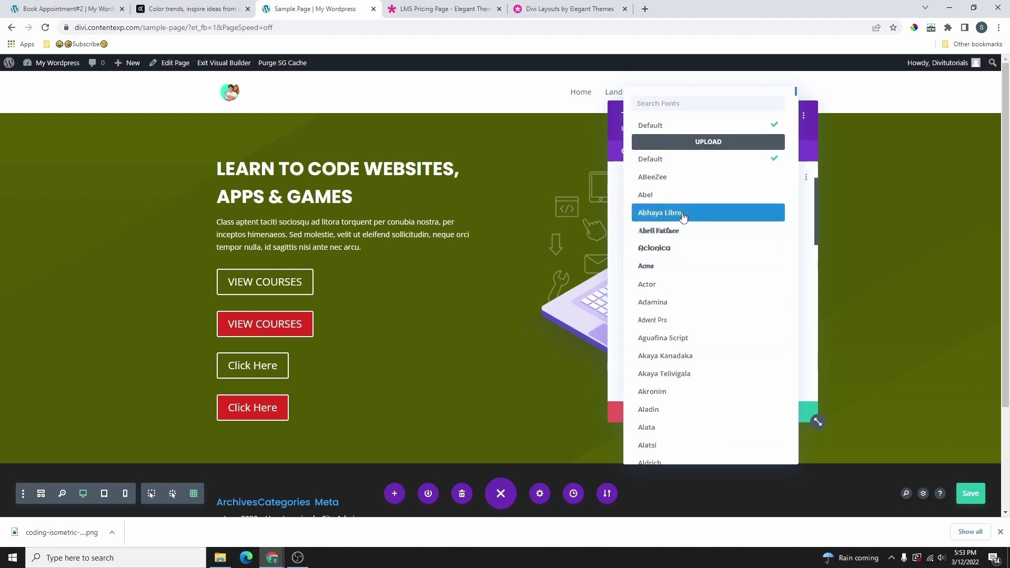
pyautogui.click(714, 143)
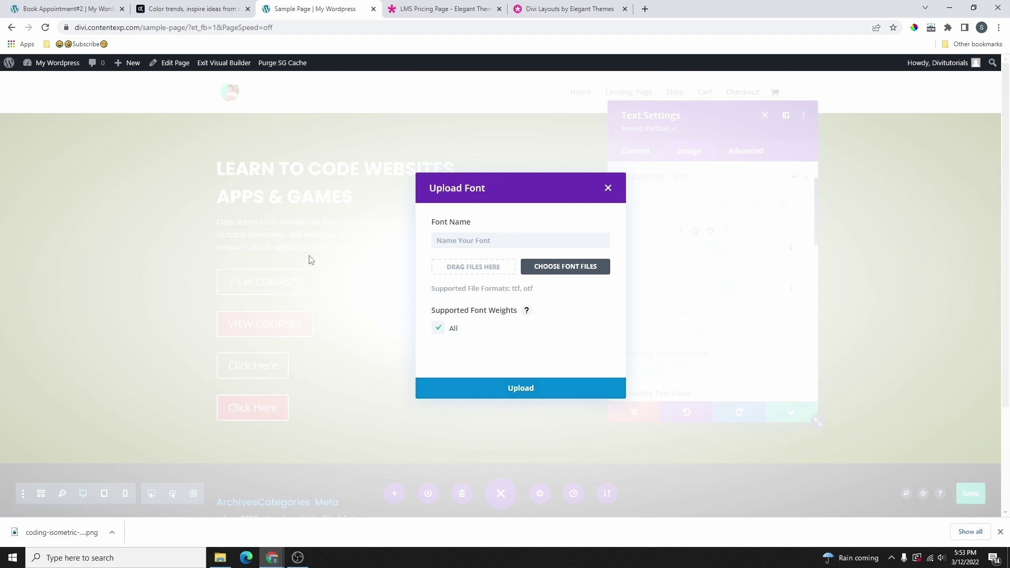
pyautogui.click(607, 188)
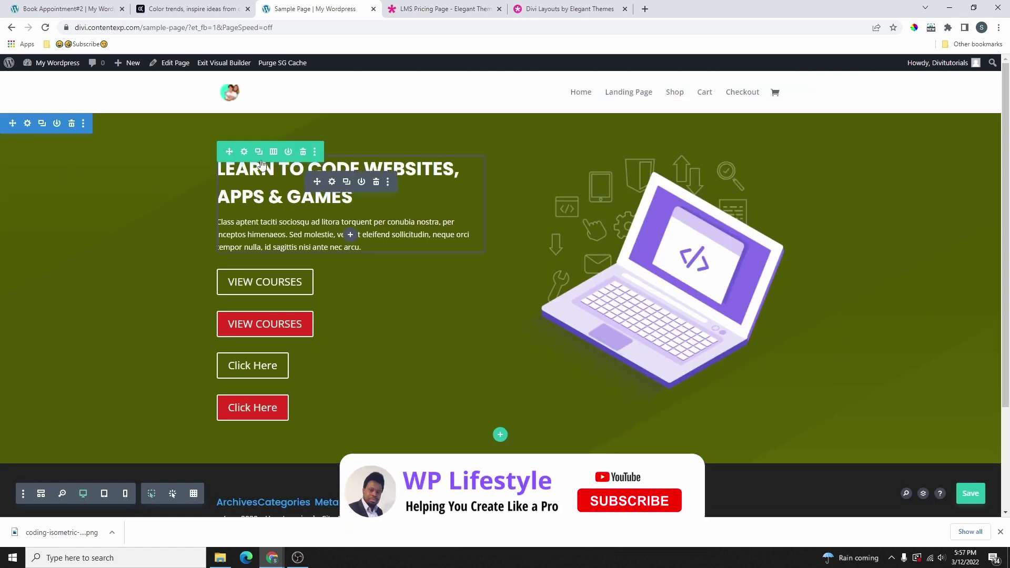
# Open the hero section's design settings and preview its inner shadow option.
pyautogui.click(27, 124)
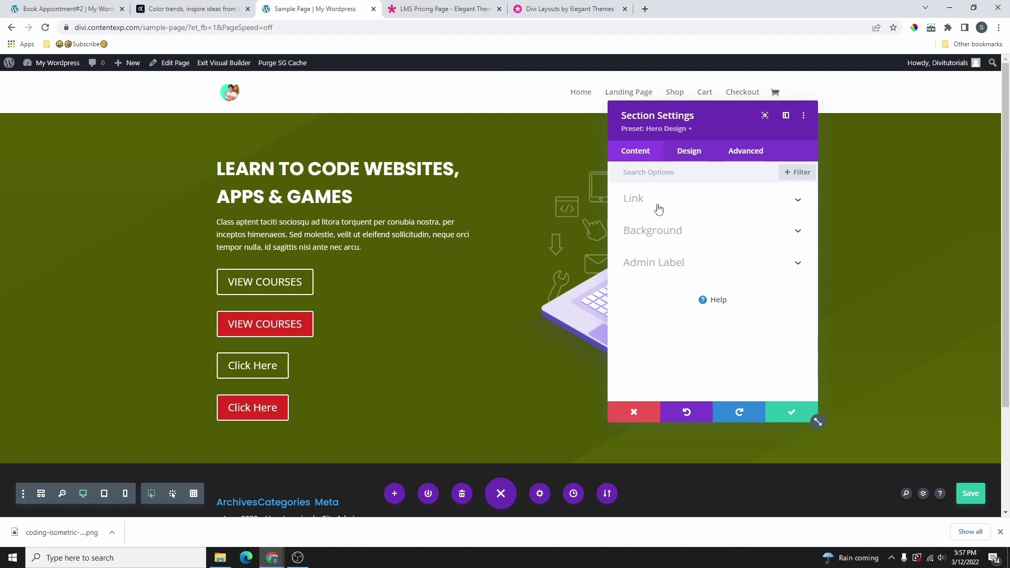
pyautogui.click(700, 156)
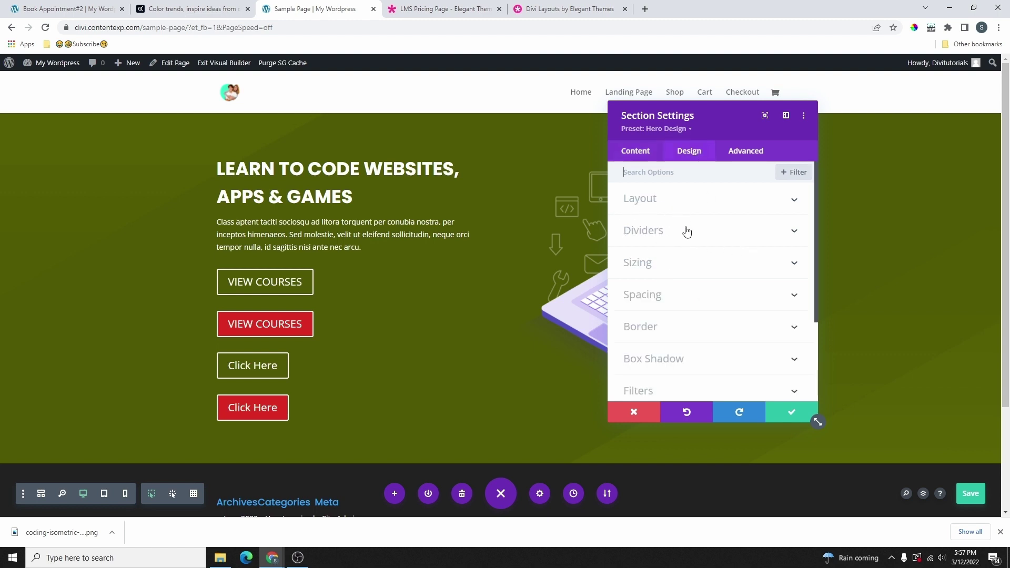
pyautogui.click(652, 202)
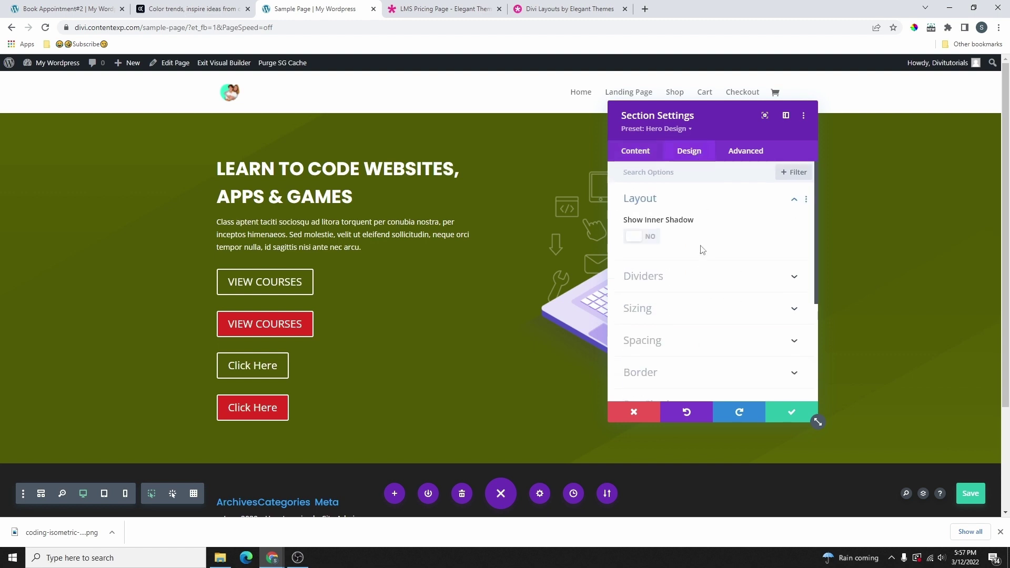
pyautogui.click(644, 237)
pyautogui.click(644, 237)
# Try a V-shaped top divider on the hero section in black and in red, and reset its style to None.
pyautogui.click(665, 278)
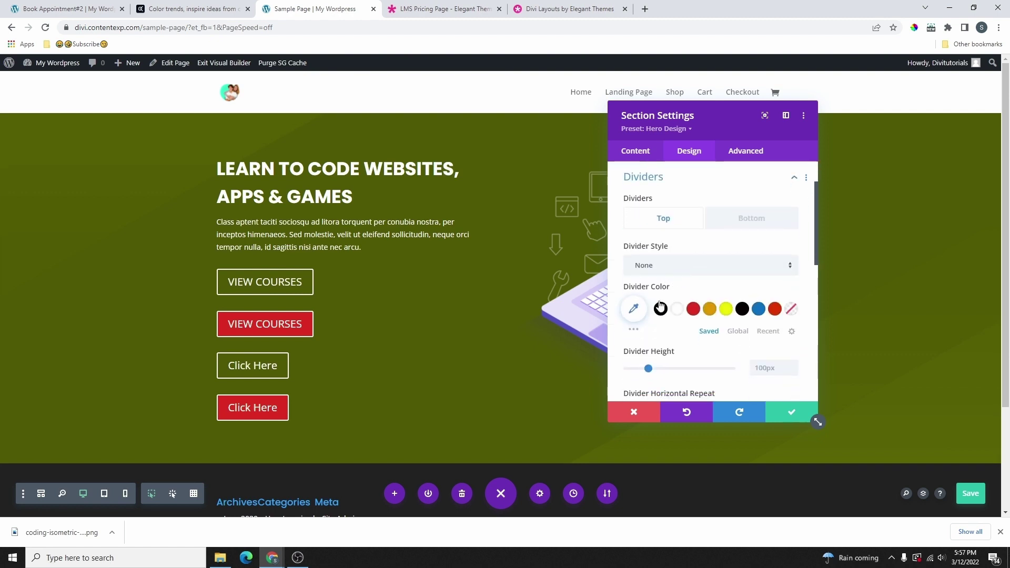
pyautogui.click(689, 272)
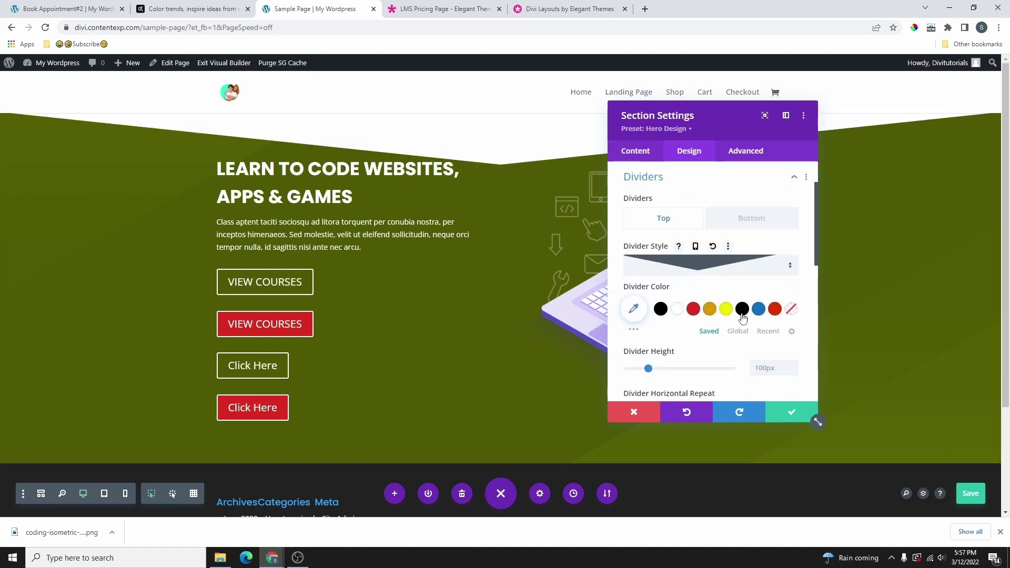
pyautogui.scroll(-3, 815, 419)
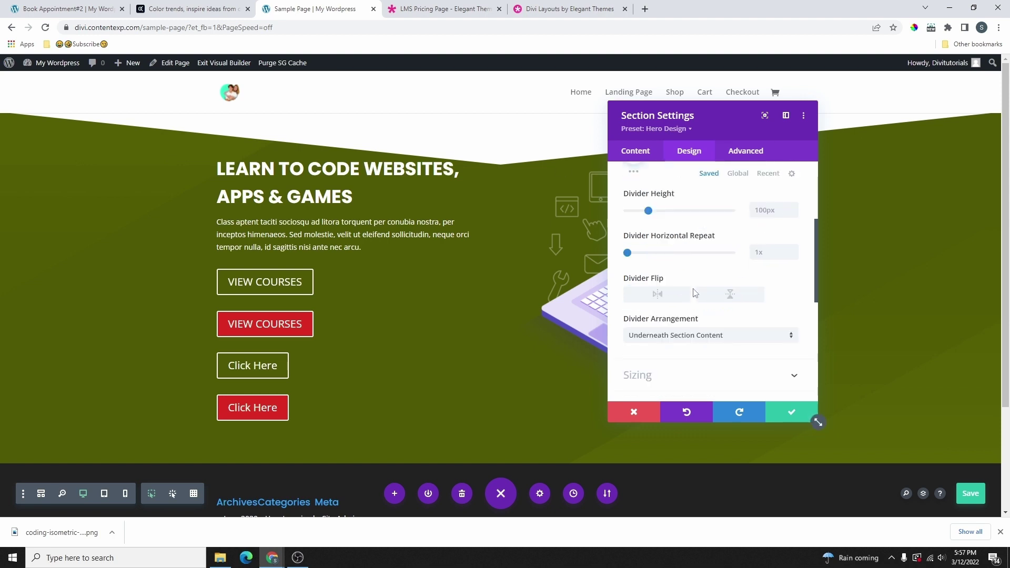
pyautogui.scroll(4, 815, 419)
pyautogui.click(742, 361)
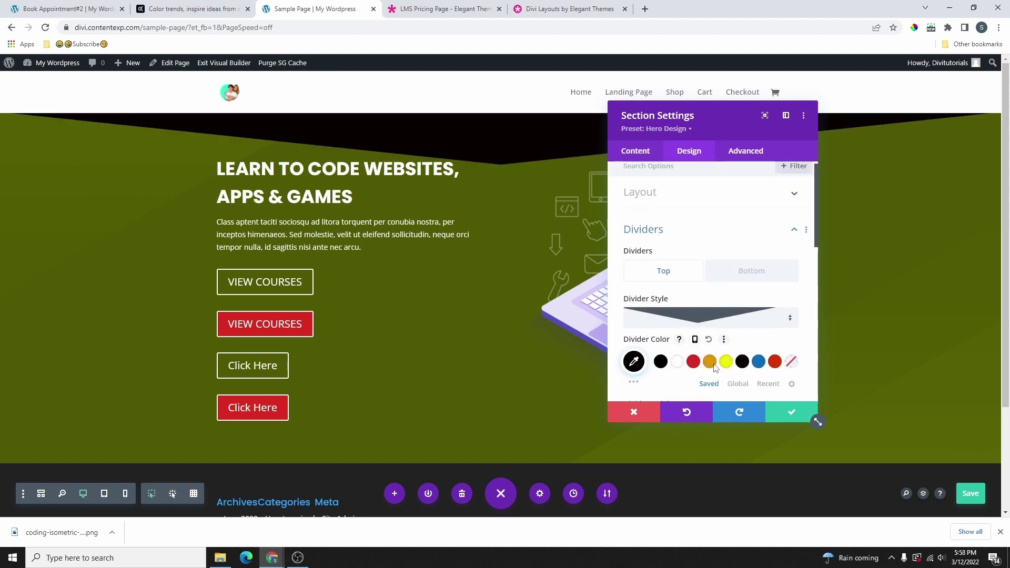
pyautogui.click(693, 361)
pyautogui.click(725, 317)
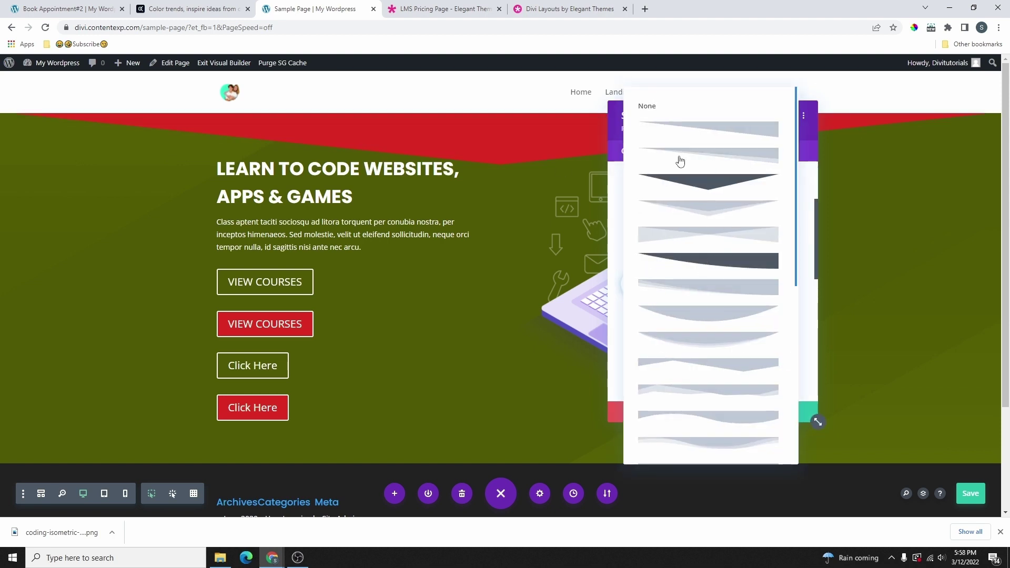
pyautogui.click(676, 109)
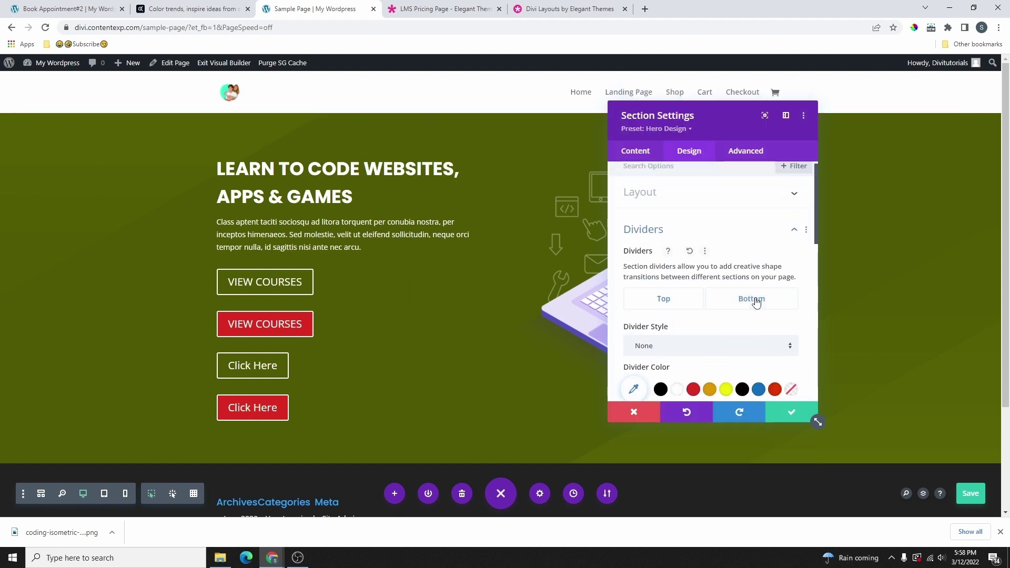
# Try a curved divider along the hero section's bottom edge and replace it with a wavy one.
pyautogui.click(733, 304)
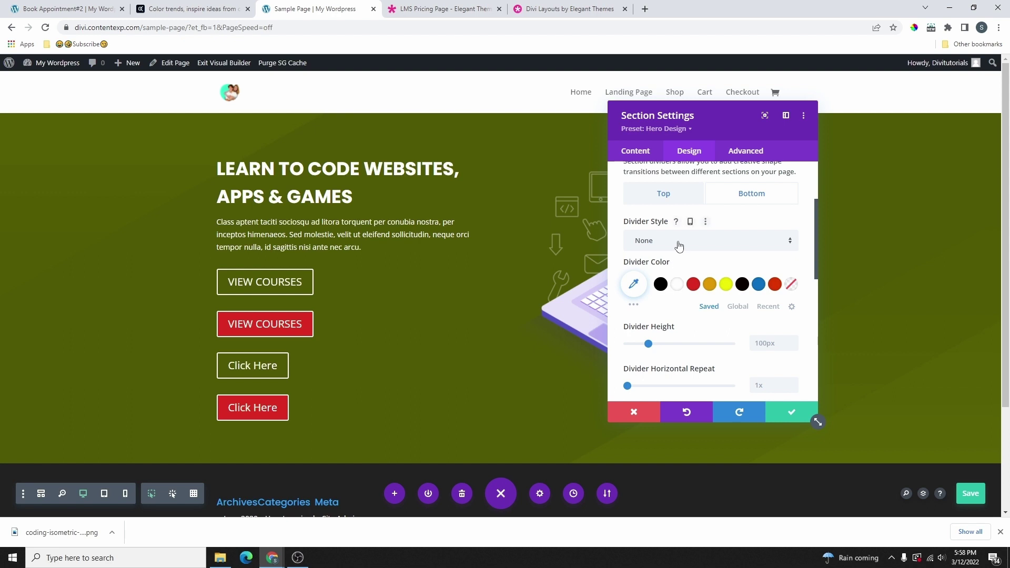
pyautogui.click(679, 246)
pyautogui.click(724, 318)
pyautogui.scroll(-3, 522, 392)
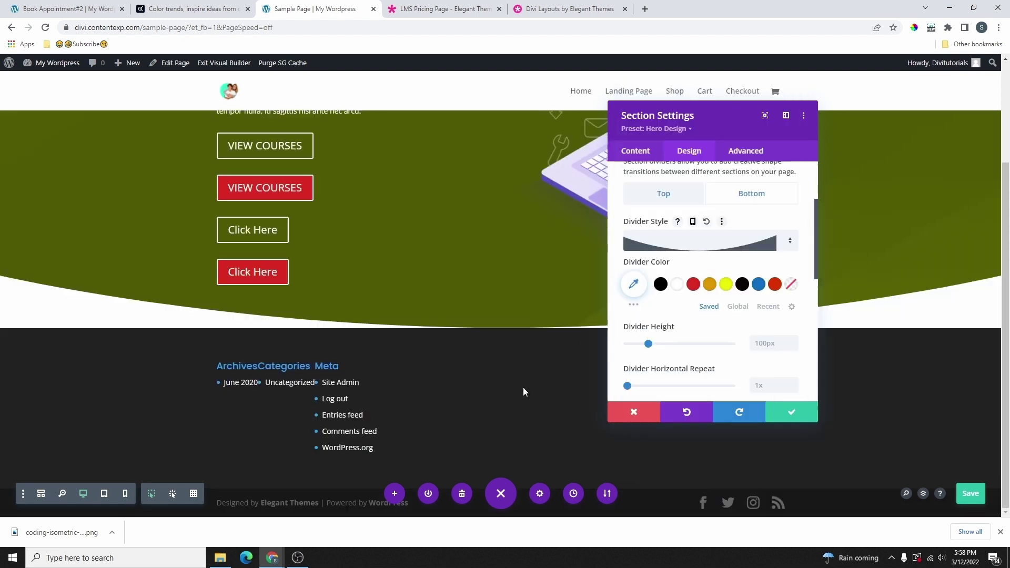
pyautogui.click(708, 253)
pyautogui.scroll(-3, 711, 271)
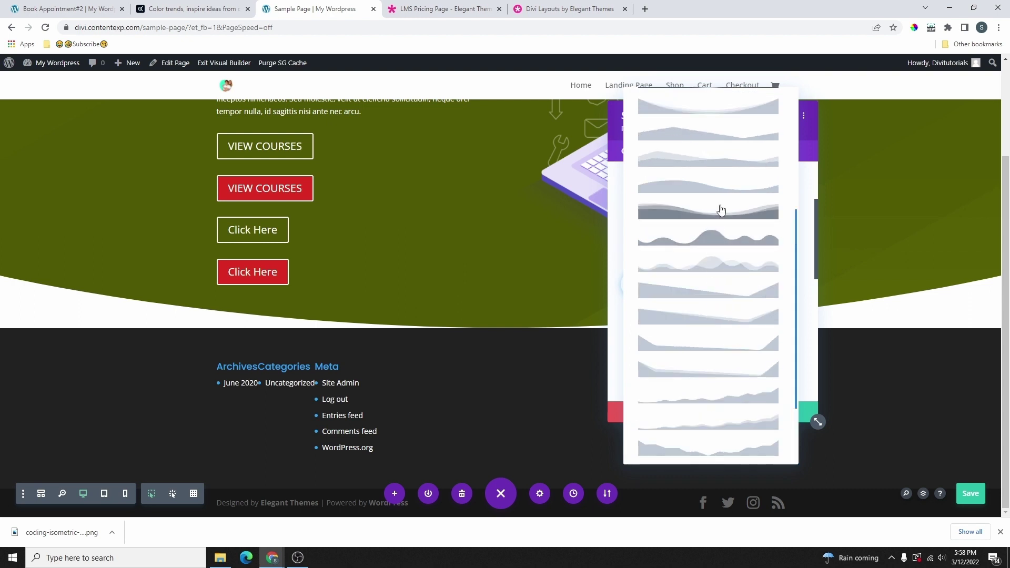
pyautogui.click(720, 241)
pyautogui.scroll(3, 410, 320)
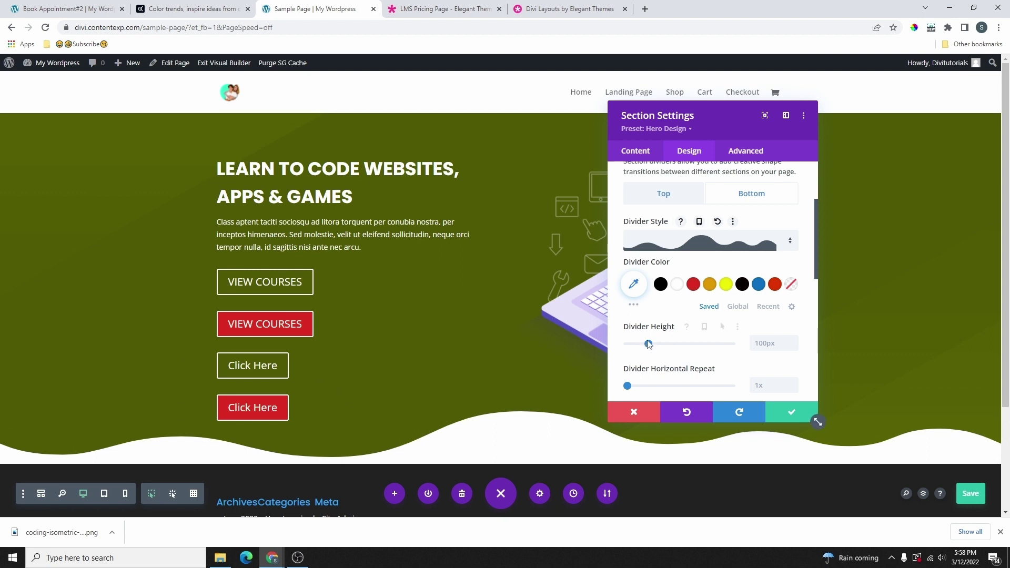
# Set the bottom divider's height to 299px and horizontal repeat to 3x, and flip it horizontally and vertically.
pyautogui.moveTo(649, 344)
pyautogui.mouseDown()
pyautogui.moveTo(690, 344)
pyautogui.moveTo(689, 333)
pyautogui.moveTo(704, 332)
pyautogui.moveTo(629, 340)
pyautogui.moveTo(694, 339)
pyautogui.moveTo(638, 336)
pyautogui.mouseUp()
pyautogui.scroll(-1, 657, 365)
pyautogui.scroll(-2, 656, 326)
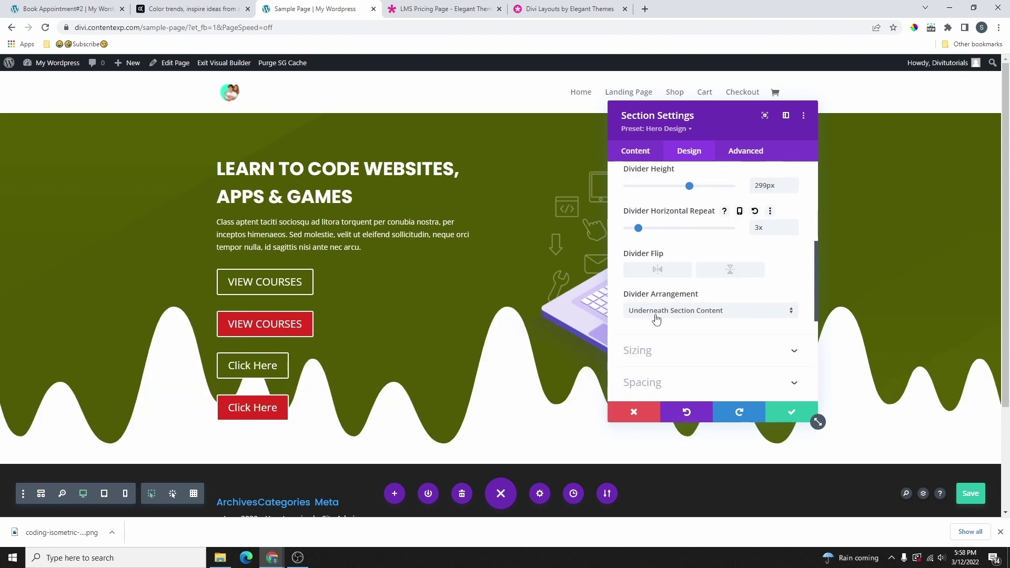
pyautogui.click(658, 270)
pyautogui.click(733, 271)
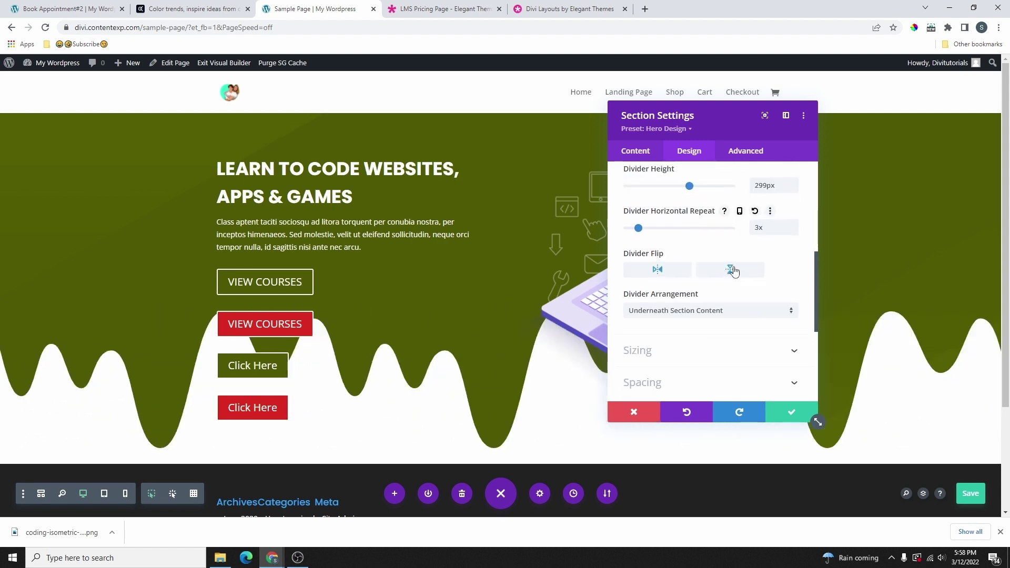
# View the bottom divider's arrangement options and reset the divider style to None.
pyautogui.click(679, 315)
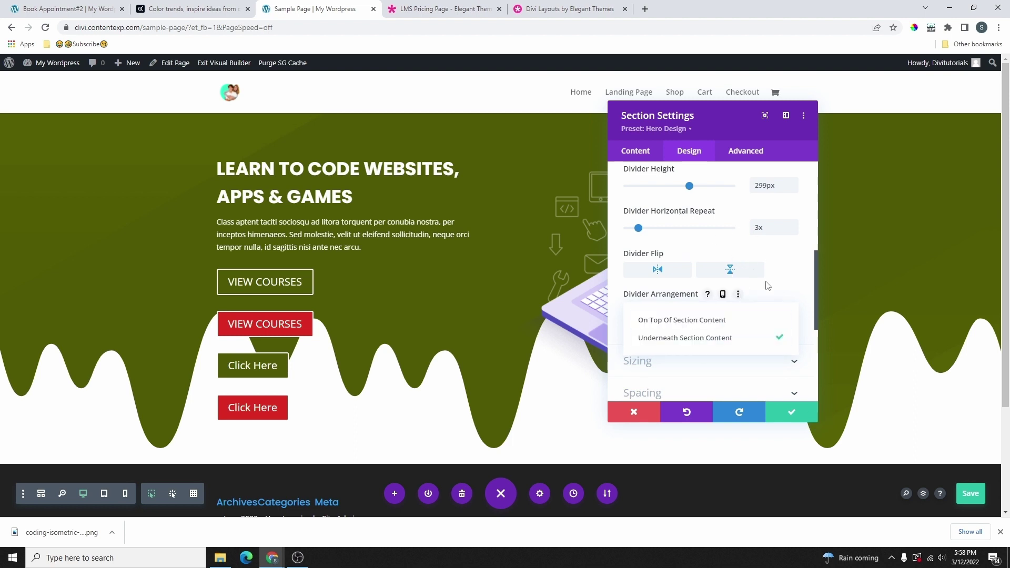
pyautogui.scroll(4, 731, 263)
pyautogui.click(732, 247)
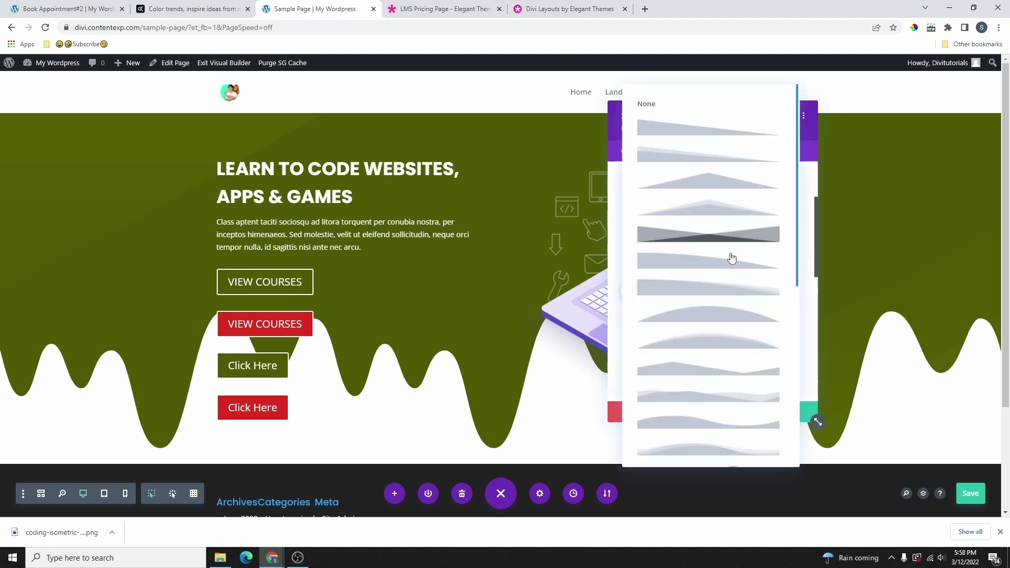
pyautogui.click(686, 105)
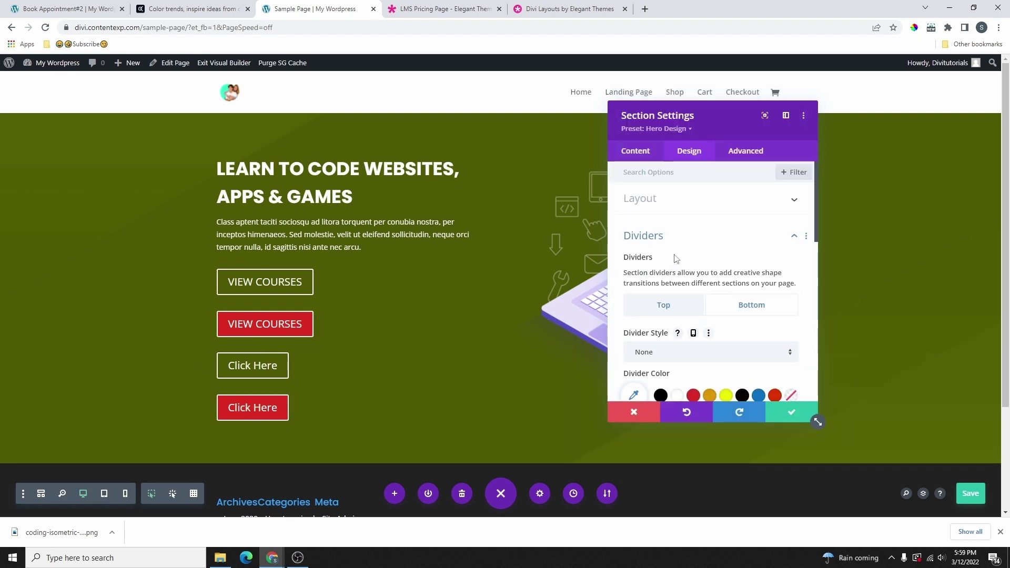
pyautogui.click(661, 236)
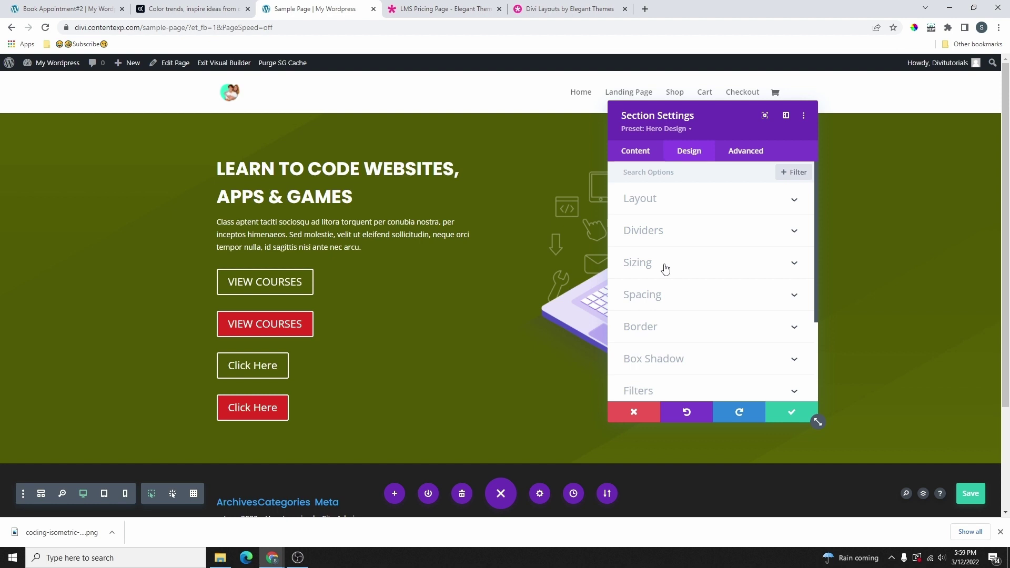
# Try the hero section's width at 87%, reset it, and try a lower max height.
pyautogui.click(665, 267)
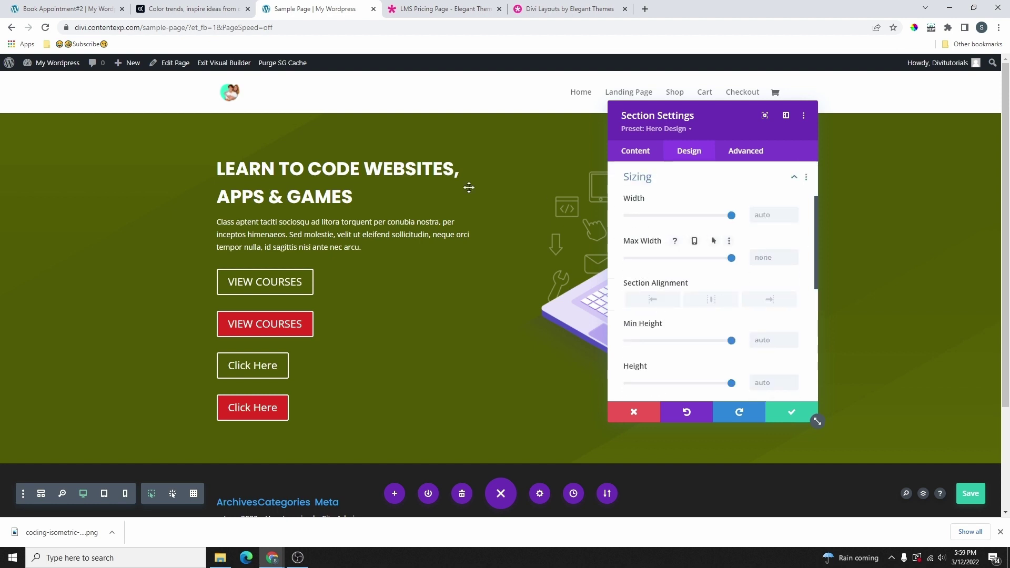
pyautogui.hotkey('ctrl', 's')
pyautogui.moveTo(855, 136)
pyautogui.mouseDown()
pyautogui.moveTo(871, 139)
pyautogui.moveTo(856, 136)
pyautogui.mouseUp()
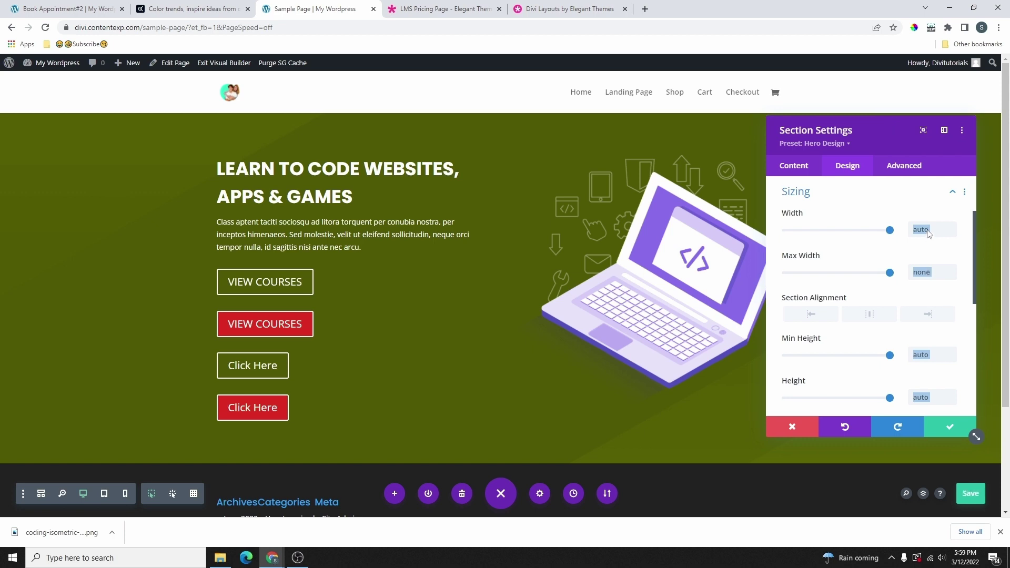
pyautogui.moveTo(891, 233); pyautogui.dragTo(877, 232)
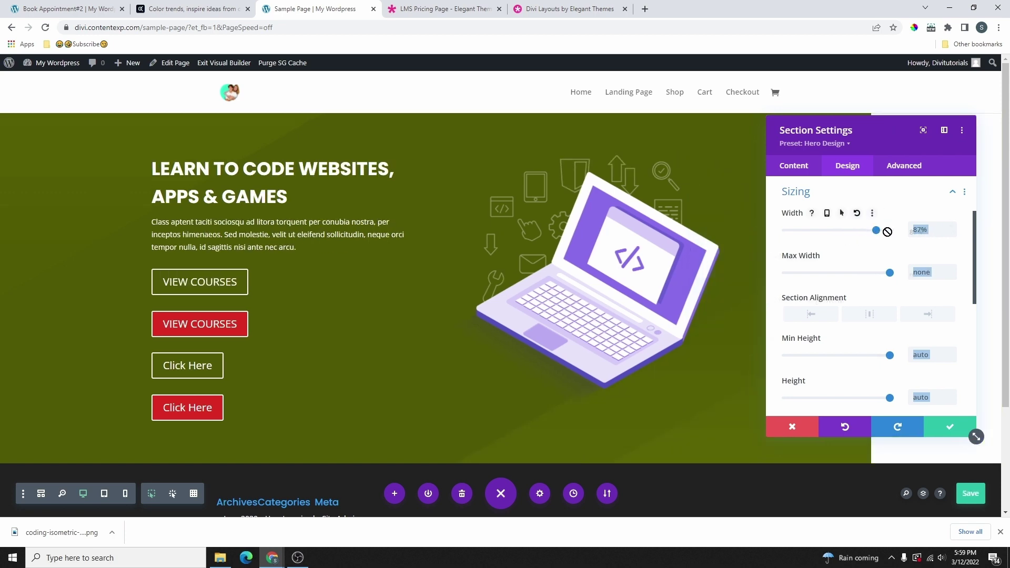
pyautogui.click(859, 213)
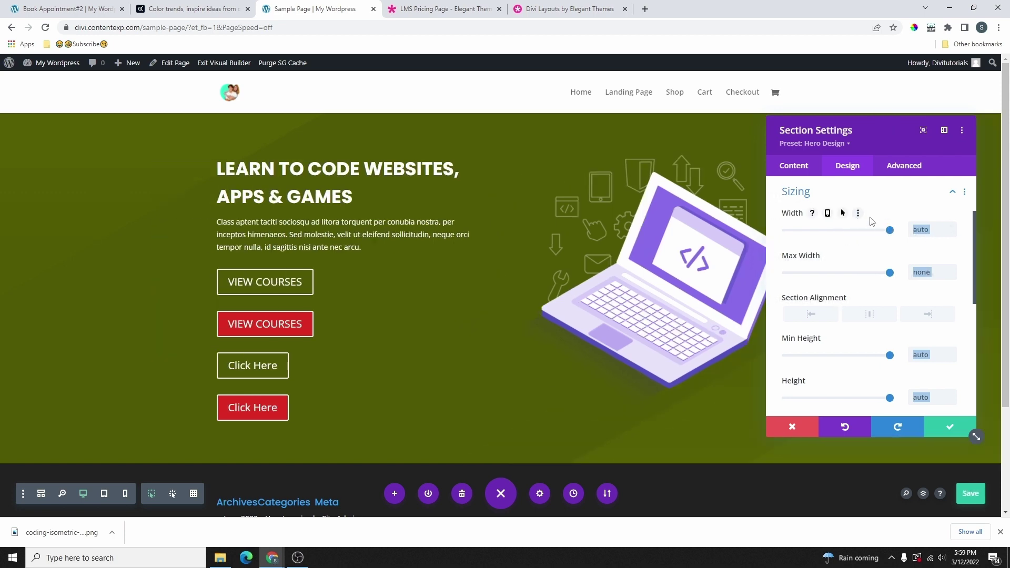
pyautogui.scroll(-2, 893, 316)
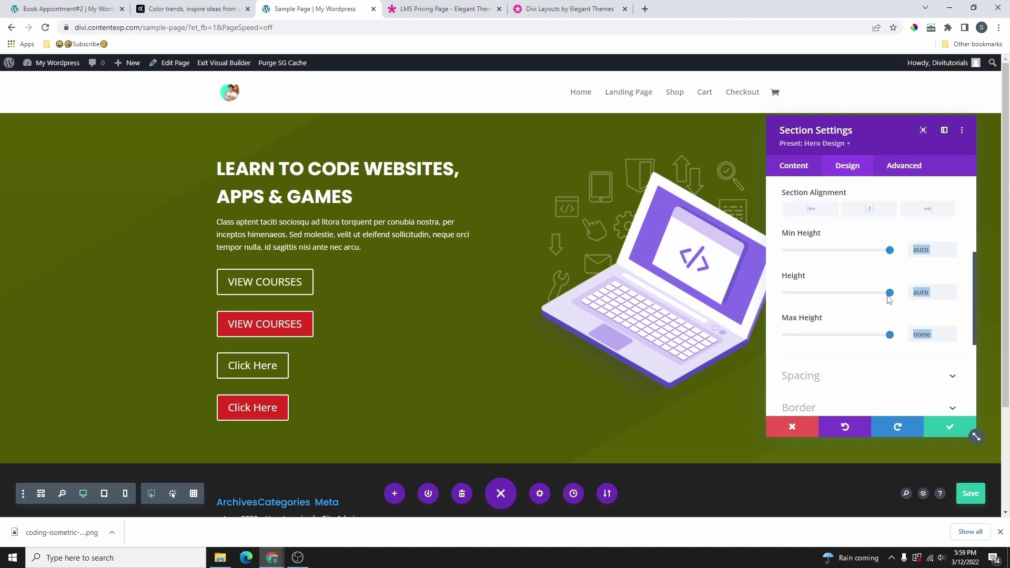
pyautogui.moveTo(889, 334); pyautogui.dragTo(865, 337)
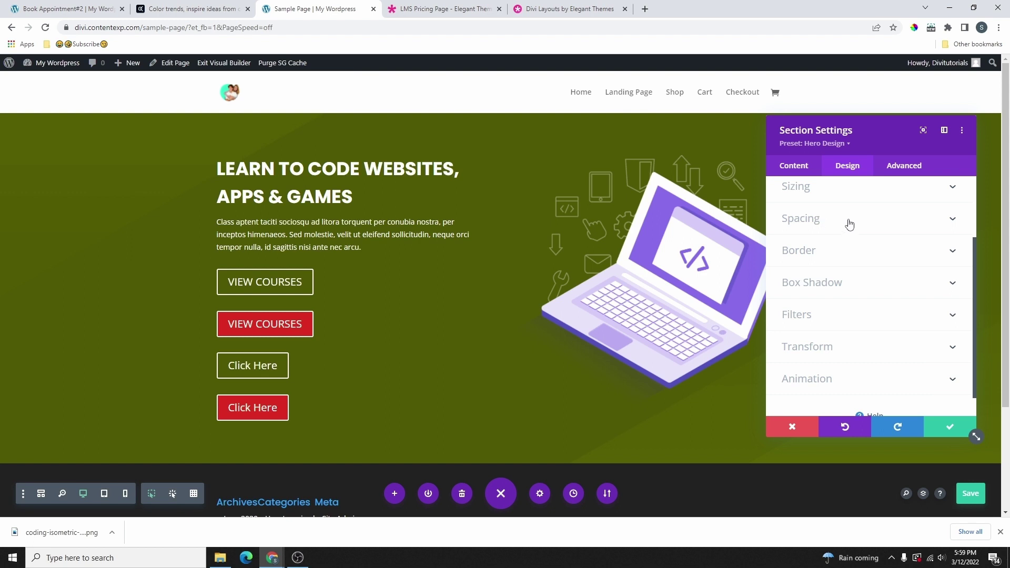
# Set the hero section's top margin to 78px.
pyautogui.click(848, 223)
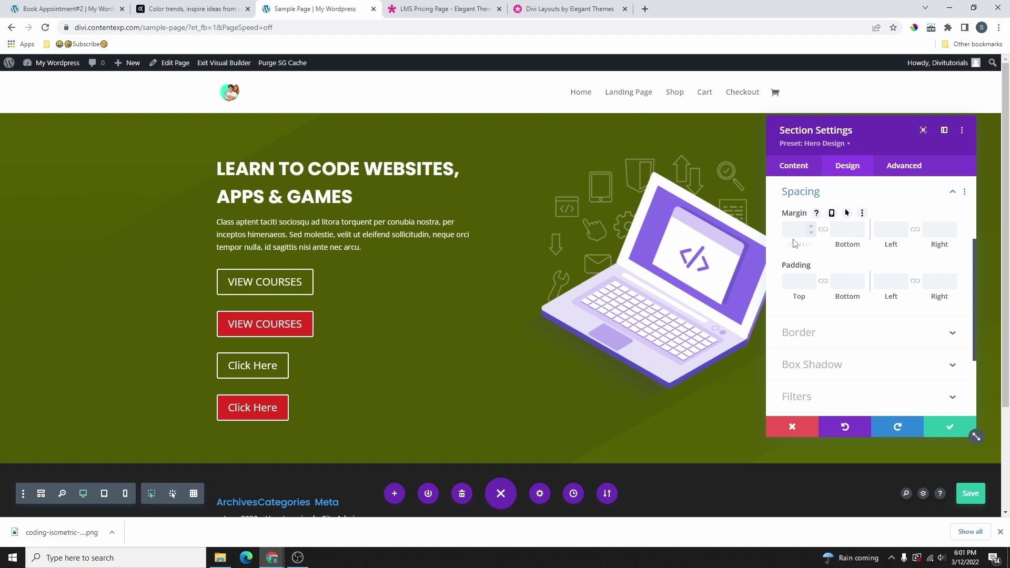
pyautogui.moveTo(793, 245); pyautogui.dragTo(886, 212)
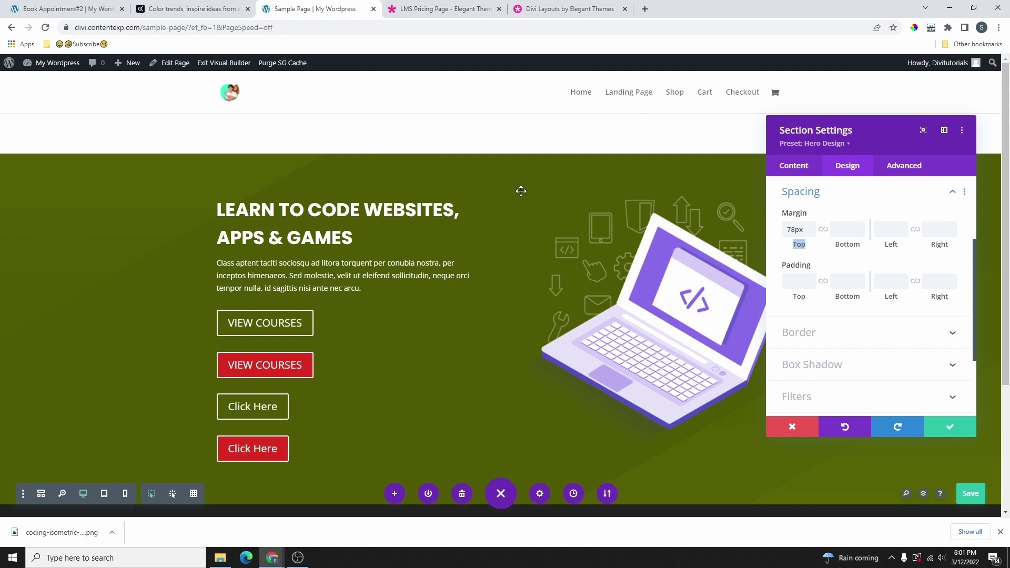
# Set the hero section's bottom margin to 66px, link the top margin to it, and raise both to 90px.
pyautogui.scroll(-3, 491, 378)
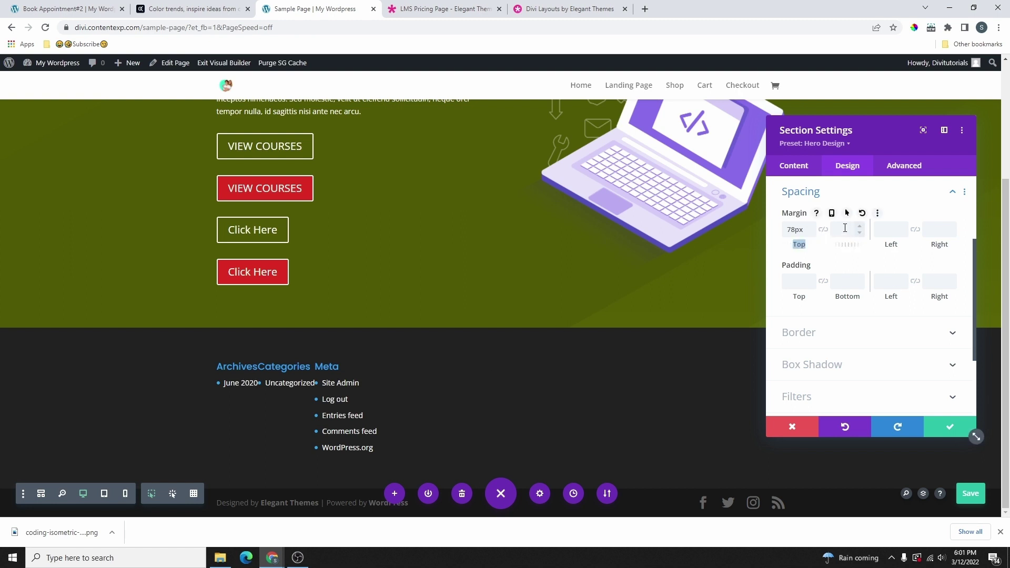
pyautogui.moveTo(845, 246); pyautogui.dragTo(963, 256)
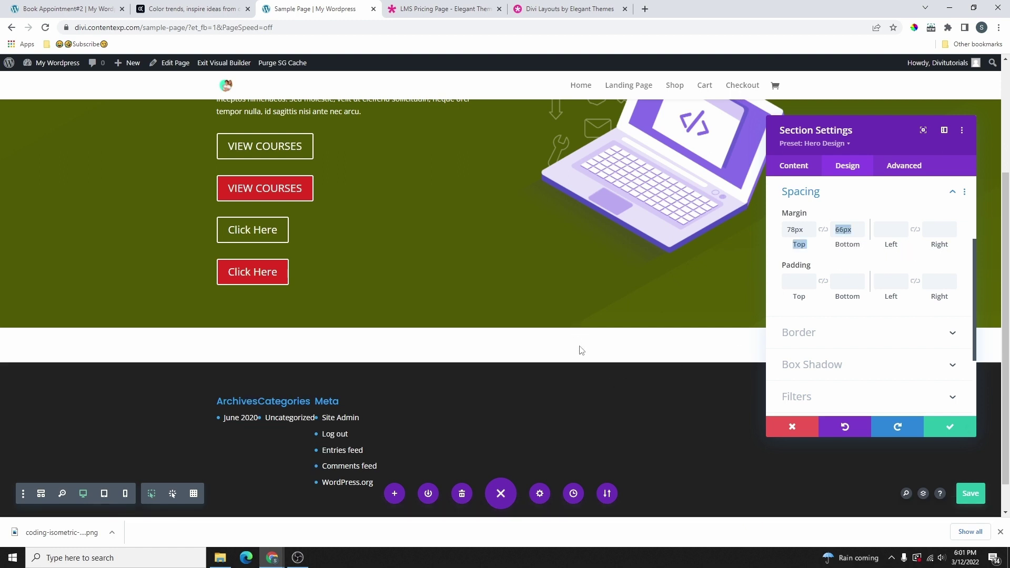
pyautogui.click(822, 230)
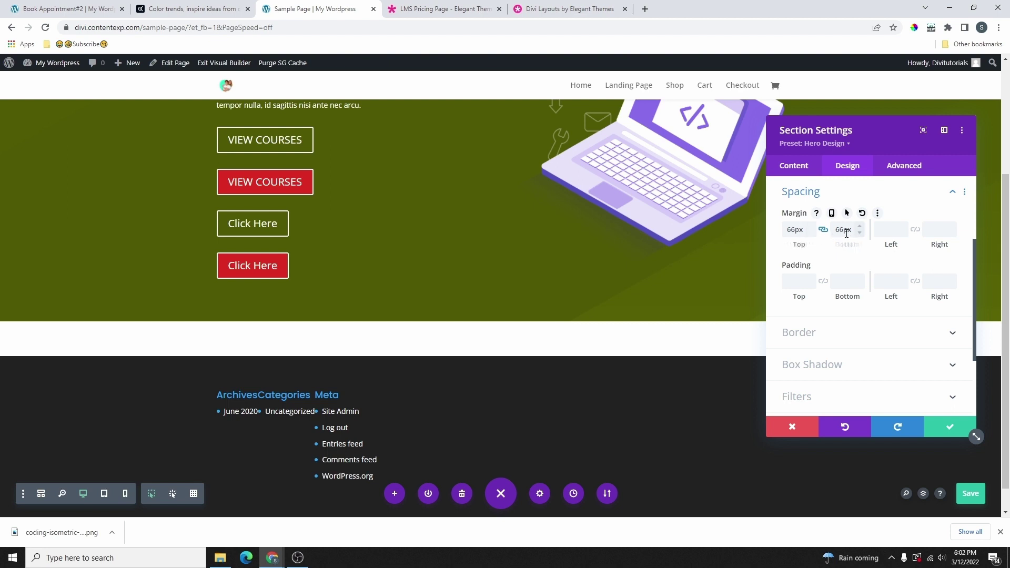
pyautogui.moveTo(812, 246); pyautogui.dragTo(805, 296)
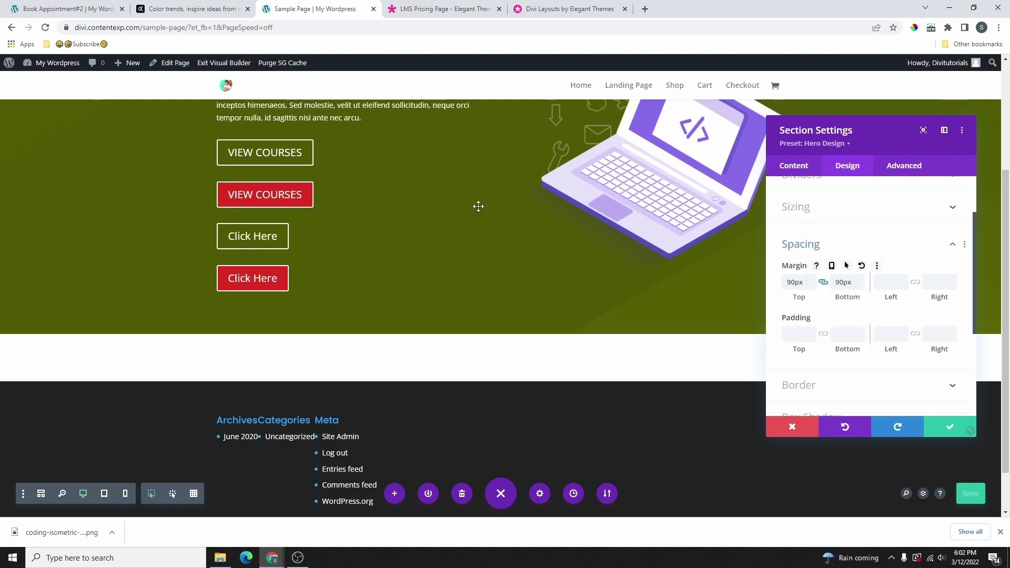
pyautogui.scroll(3, 651, 281)
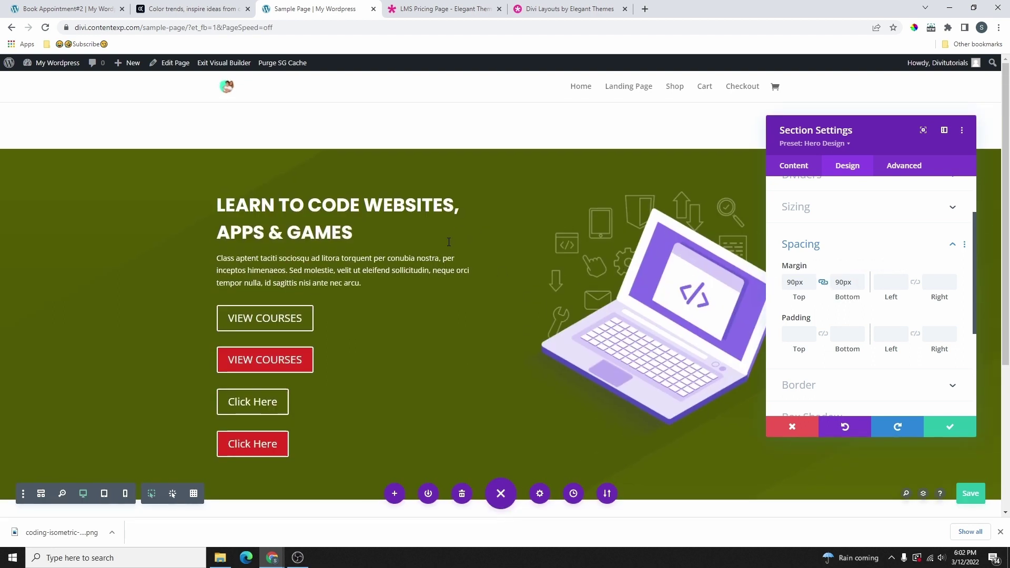
pyautogui.scroll(-1, 717, 304)
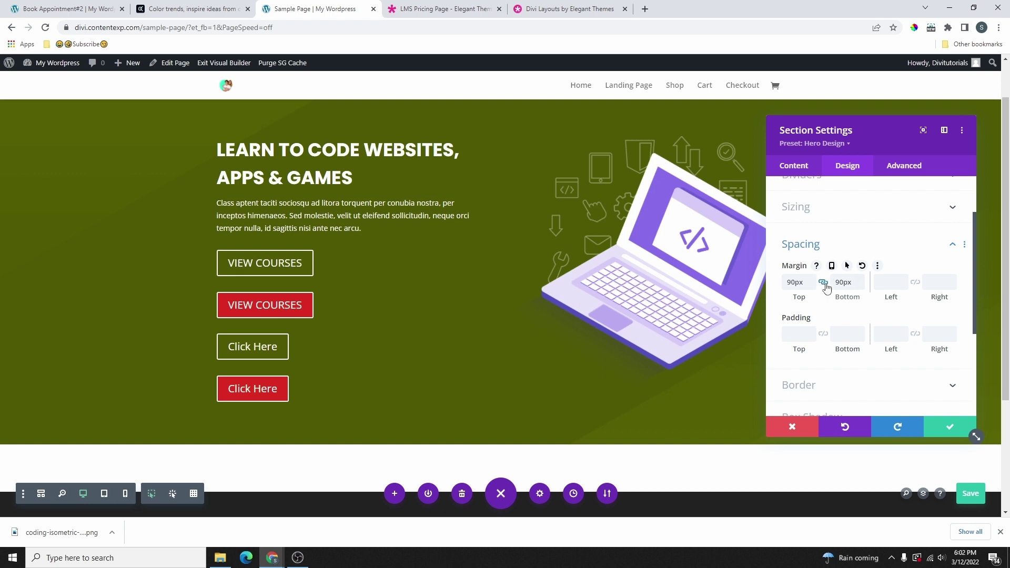
# Unlink the hero section's vertical margins and set the top margin to 0px and the bottom margin to 100px.
pyautogui.doubleClick(805, 282)
pyautogui.write('0')
pyautogui.doubleClick(843, 282)
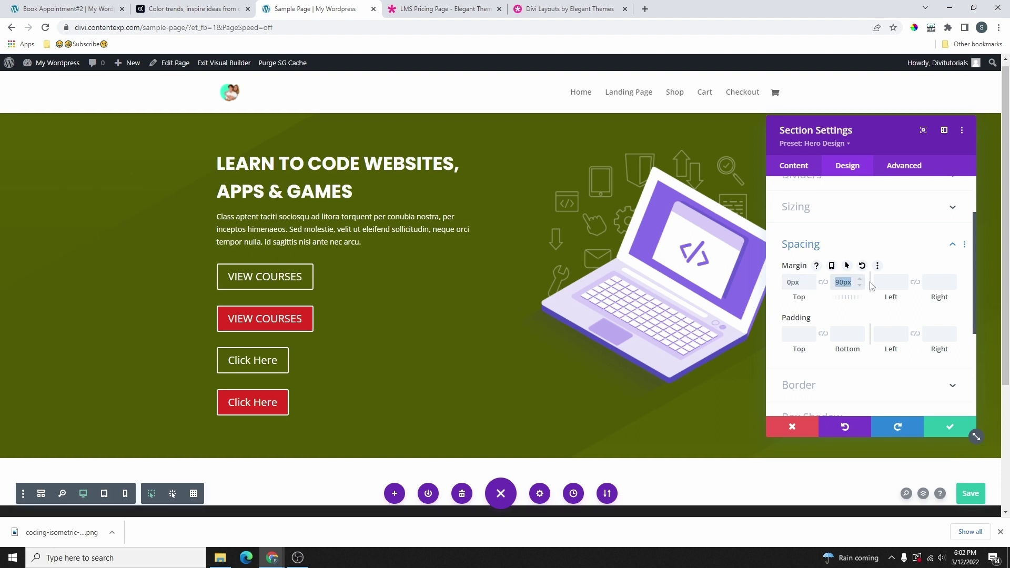
pyautogui.write('100px')
pyautogui.scroll(-2, 445, 441)
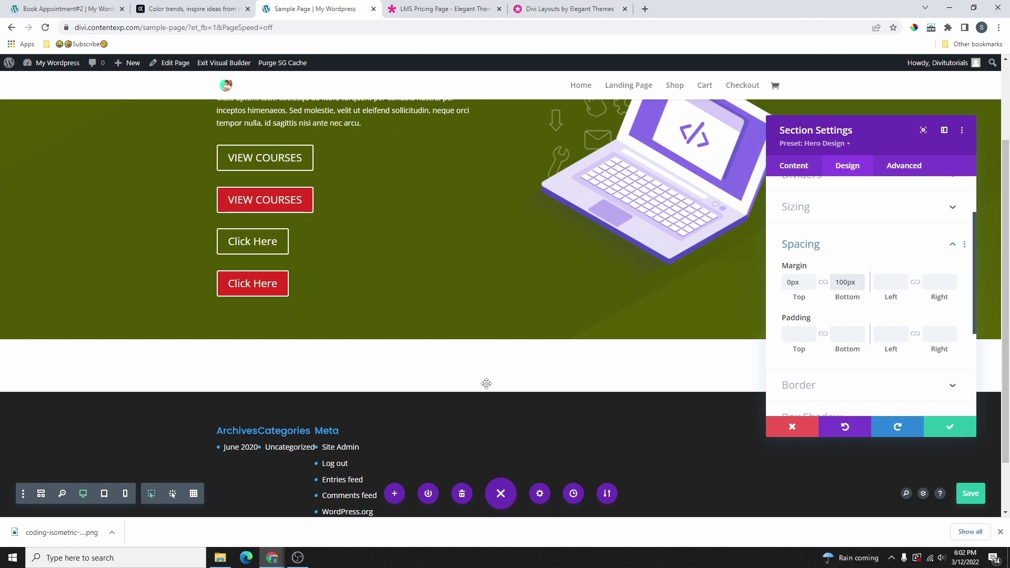
pyautogui.scroll(2, 534, 358)
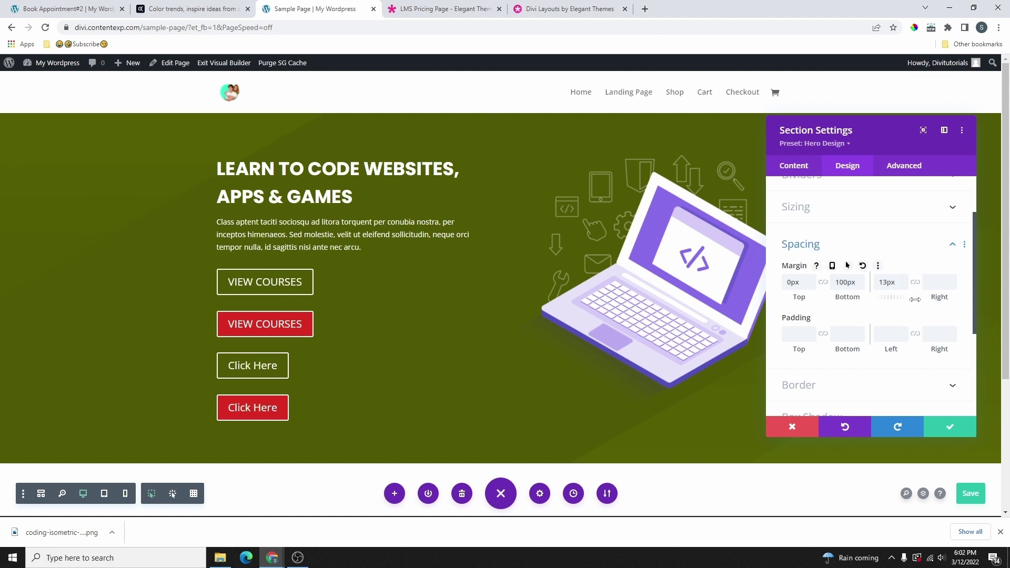
# Set the hero section's left margin to 40px and link the right margin to the same value.
pyautogui.moveTo(891, 297); pyautogui.dragTo(996, 304)
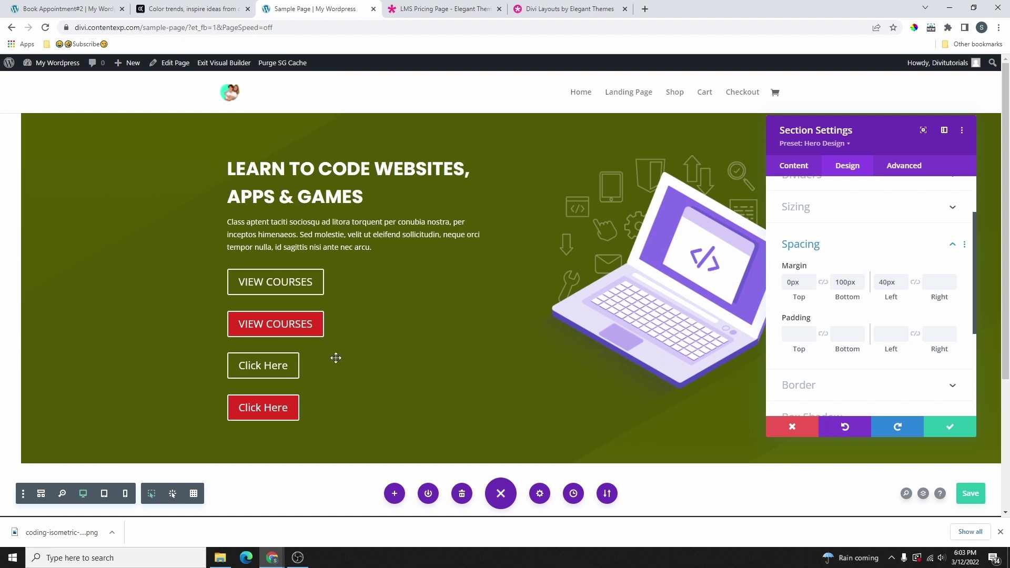
pyautogui.click(915, 282)
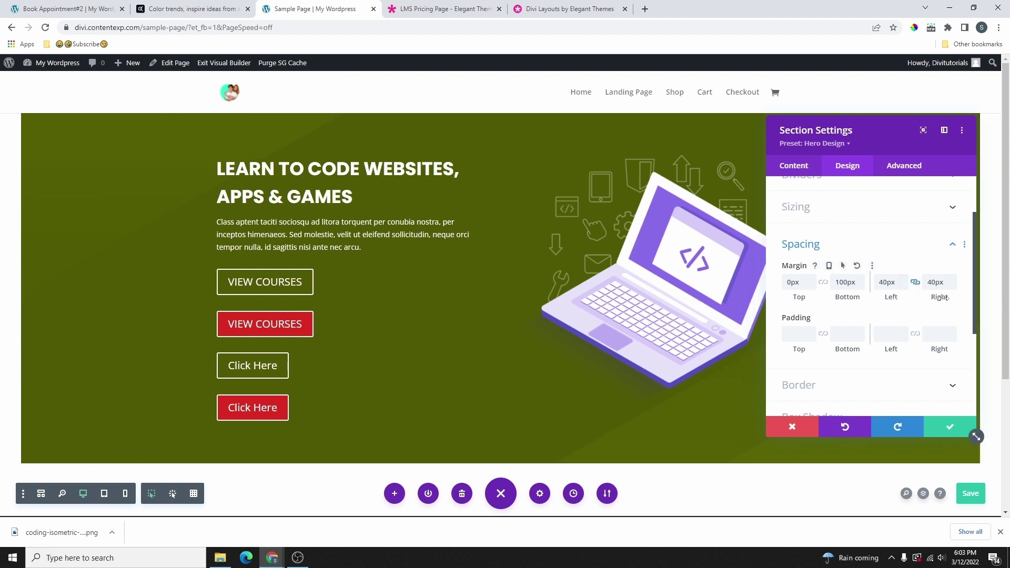
pyautogui.moveTo(915, 154); pyautogui.dragTo(724, 166)
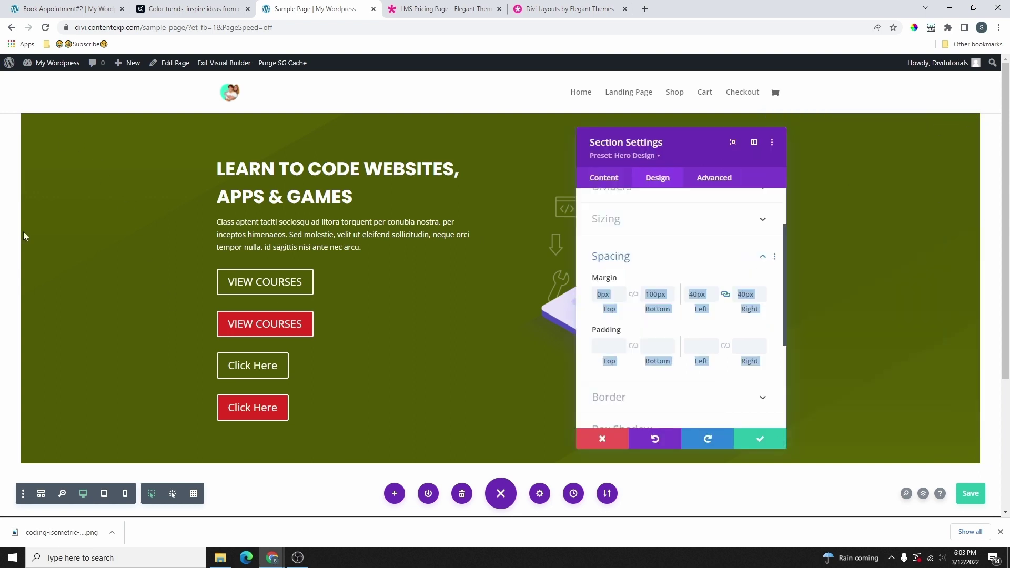
# Reset the hero section's margins, restore them, and clear the linked left and right margins.
pyautogui.click(700, 279)
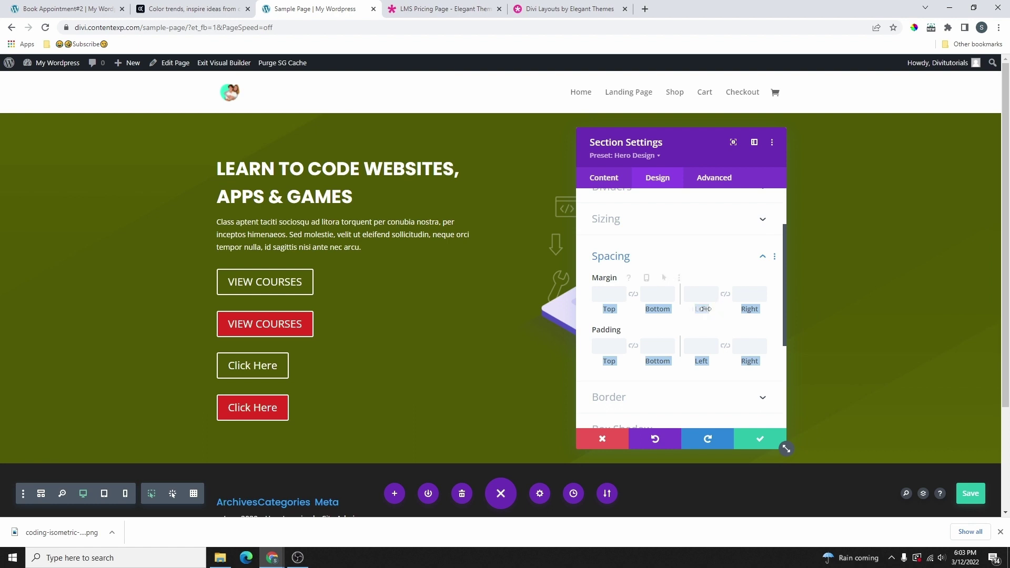
pyautogui.hotkey('ctrl', 'z')
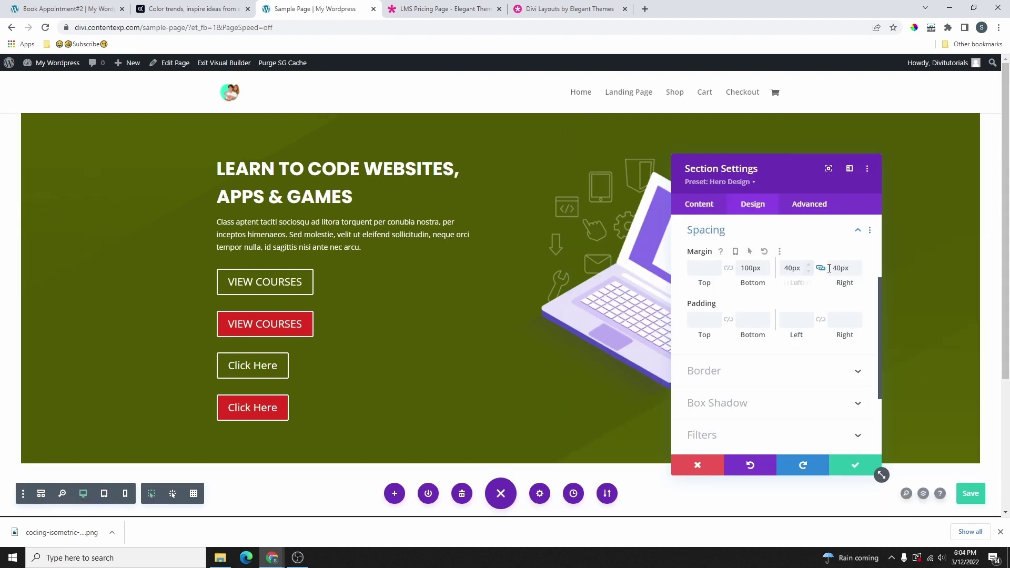
pyautogui.hotkey('ctrl', 'a')
pyautogui.press('BackSpace')
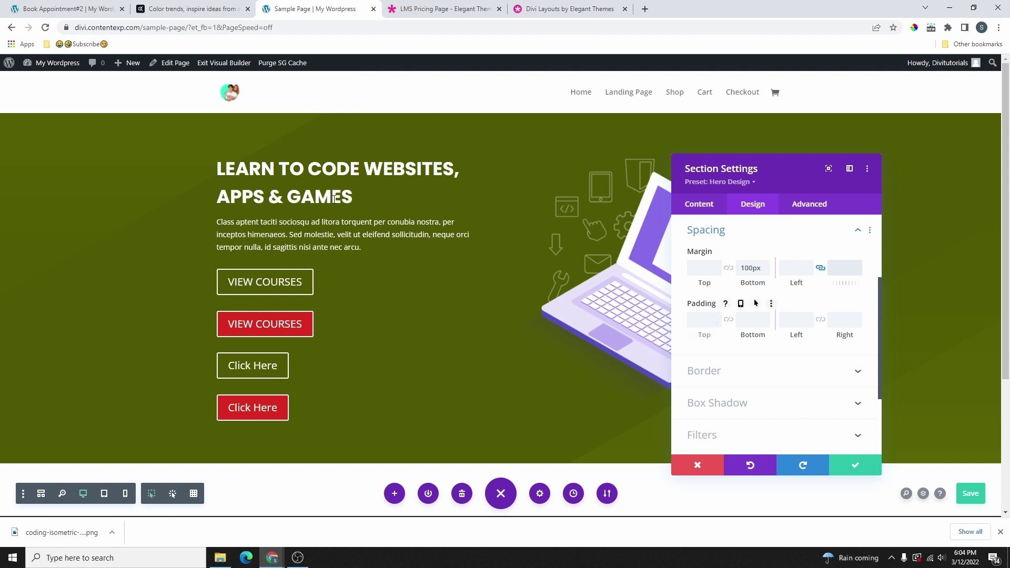
# Try the hero section's top padding at 100px and 600px, clear it, and try a bottom padding of 200px.
pyautogui.press('Tab')
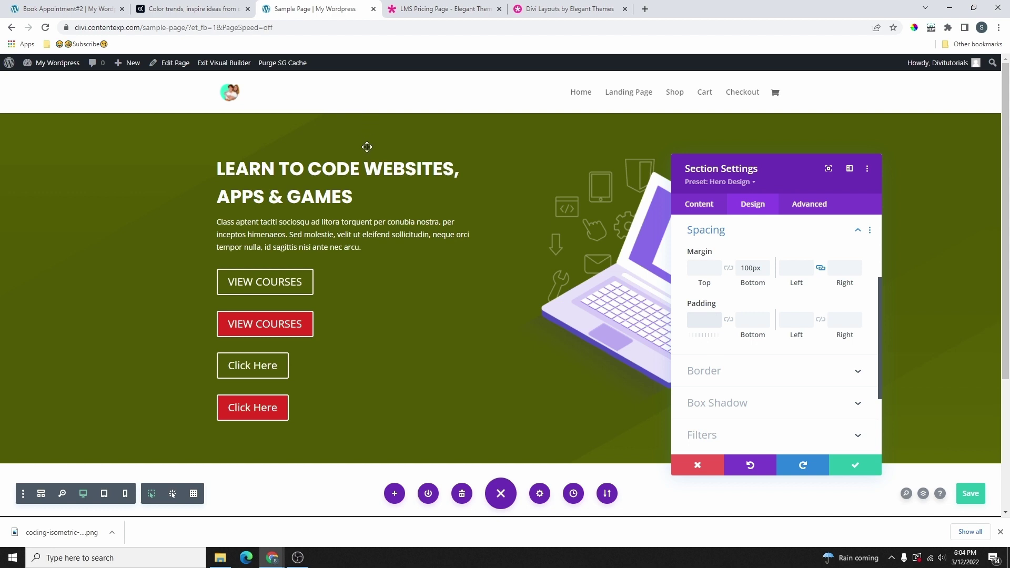
pyautogui.write('100')
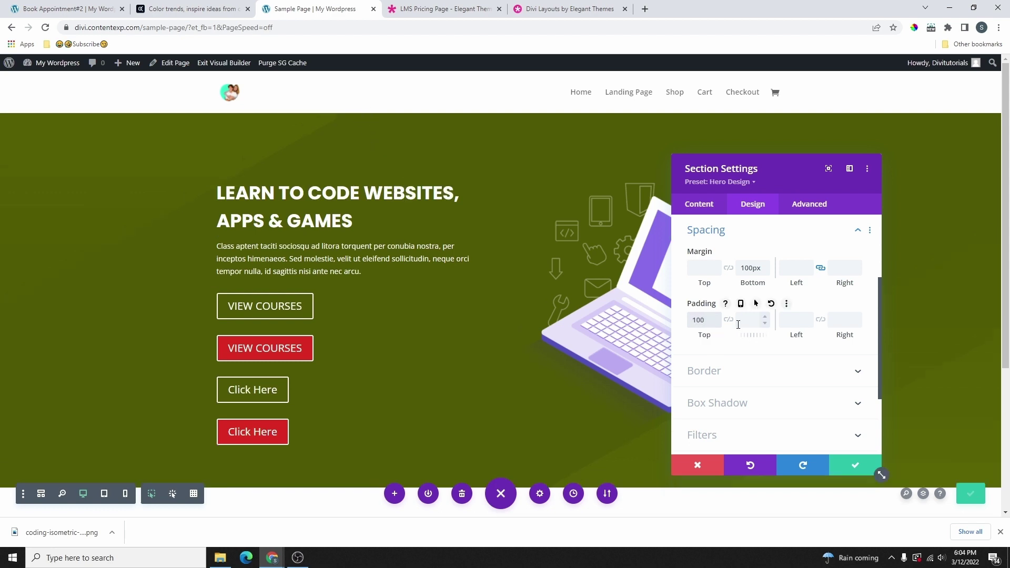
pyautogui.click(320, 121)
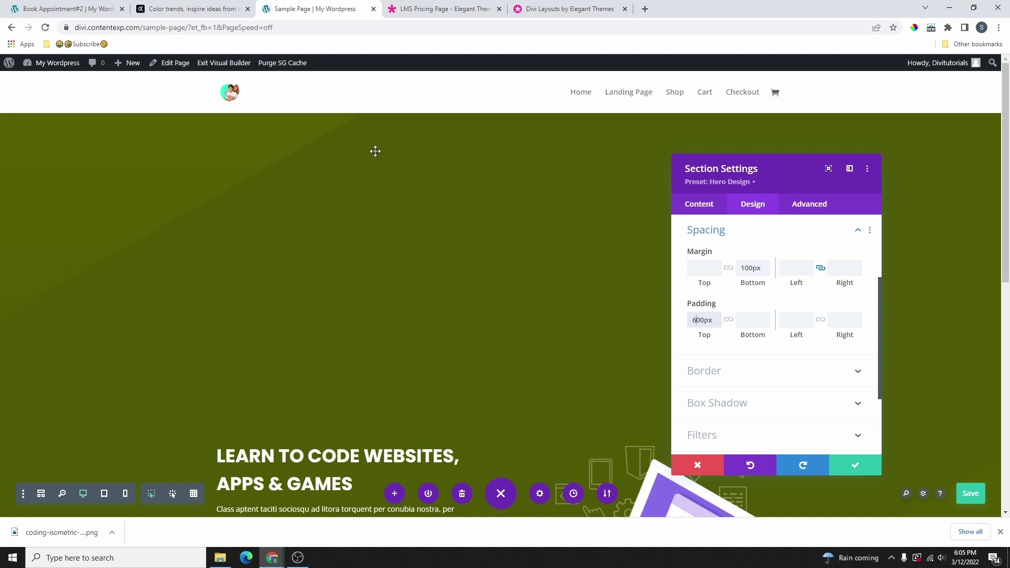
pyautogui.doubleClick(705, 320)
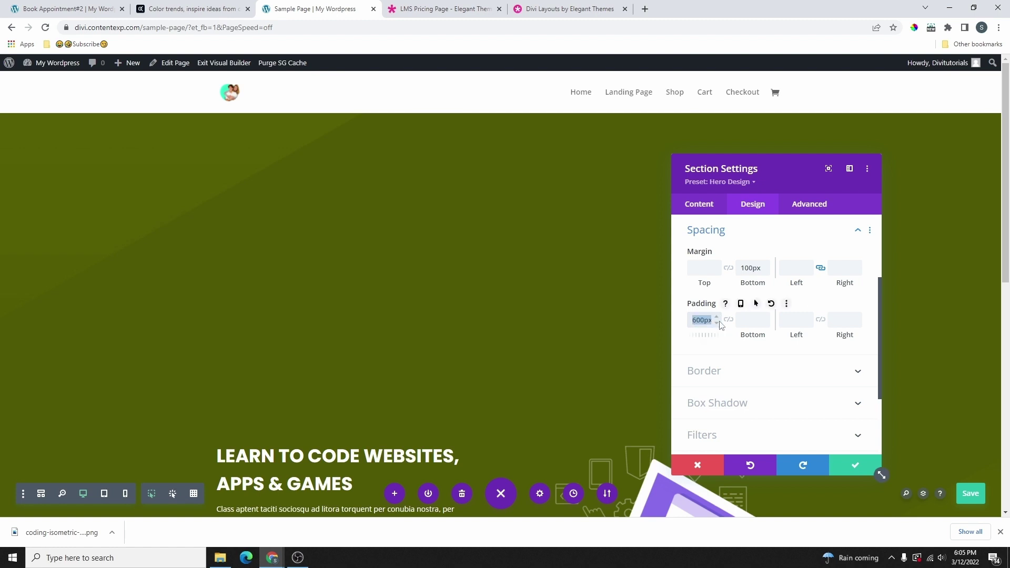
pyautogui.press('BackSpace')
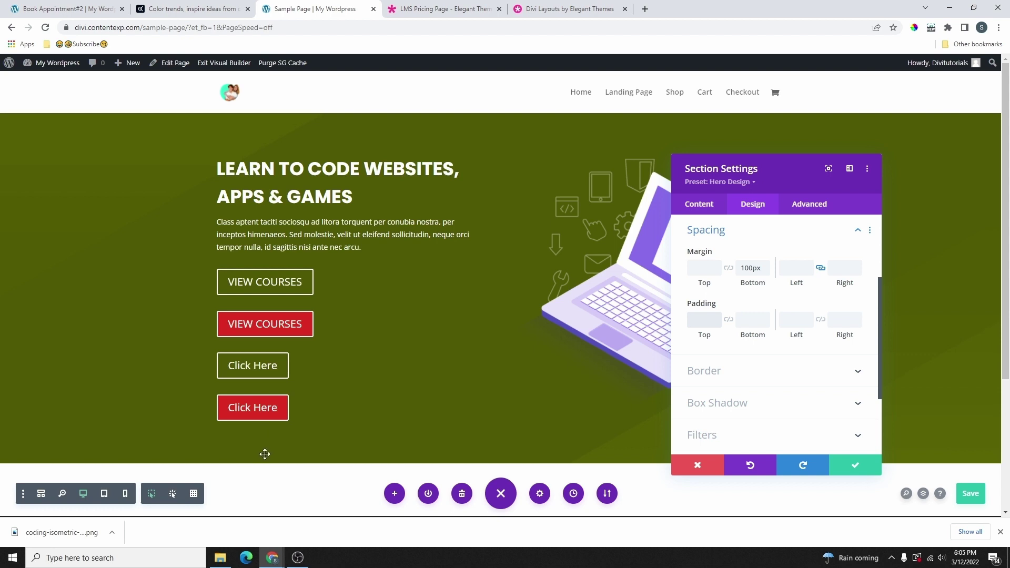
pyautogui.hotkey('ctrl', 's')
pyautogui.click(753, 319)
pyautogui.write('200')
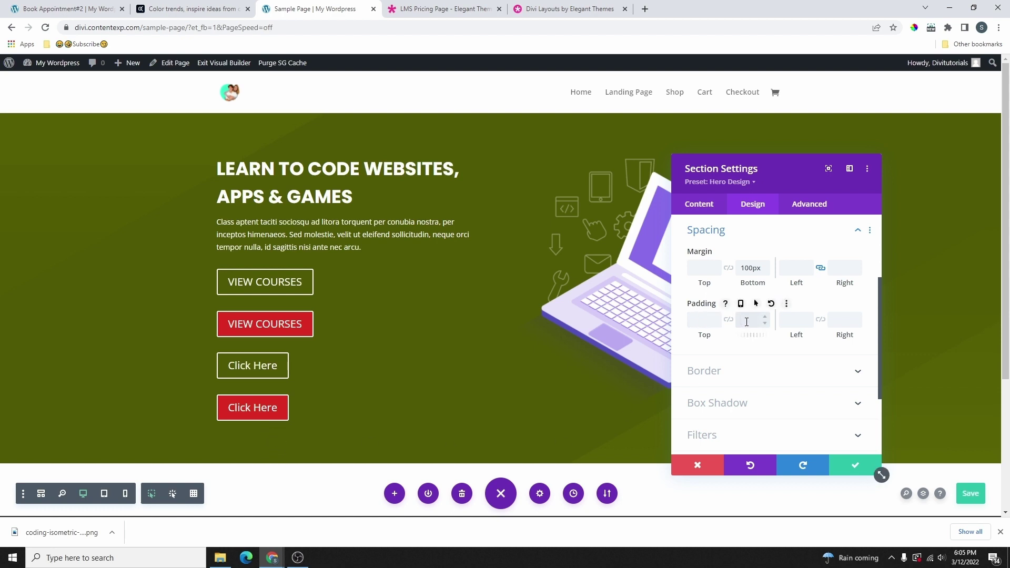
pyautogui.scroll(-2, 283, 307)
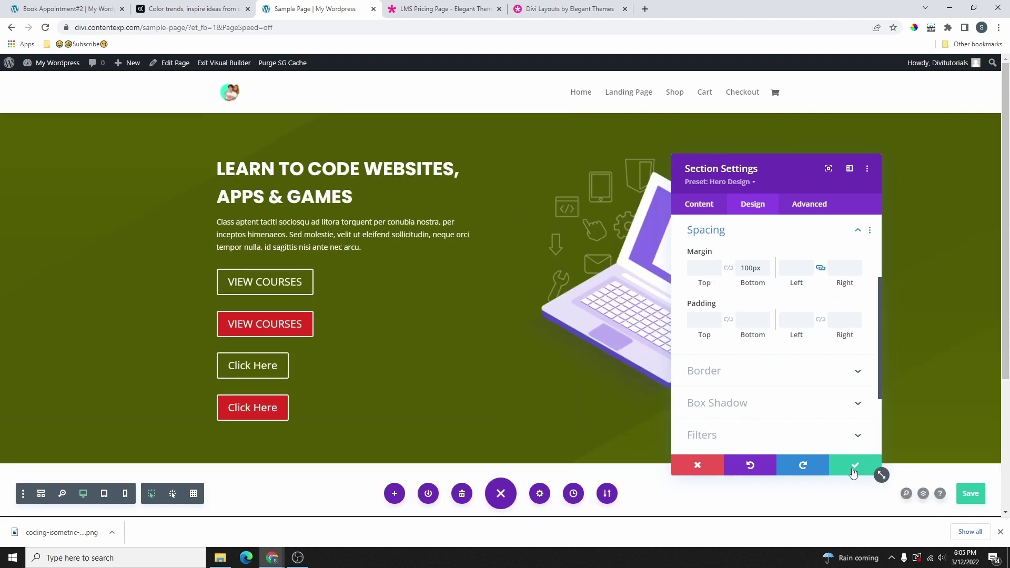
# Accept the hero section's settings and save the page.
pyautogui.click(852, 468)
pyautogui.click(971, 493)
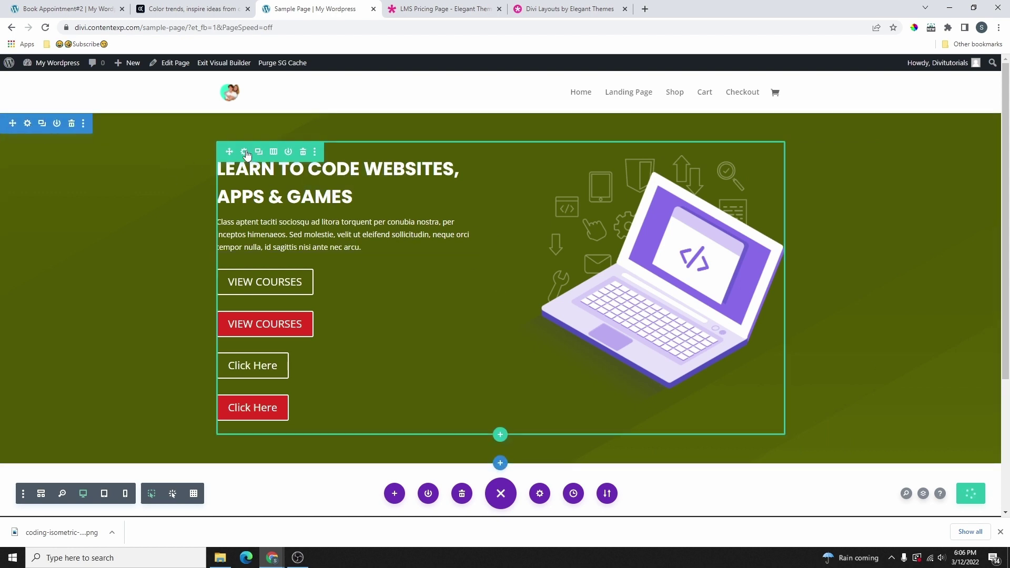
# Give the hero row a red #e02b20 background color from the saved swatches.
pyautogui.click(244, 152)
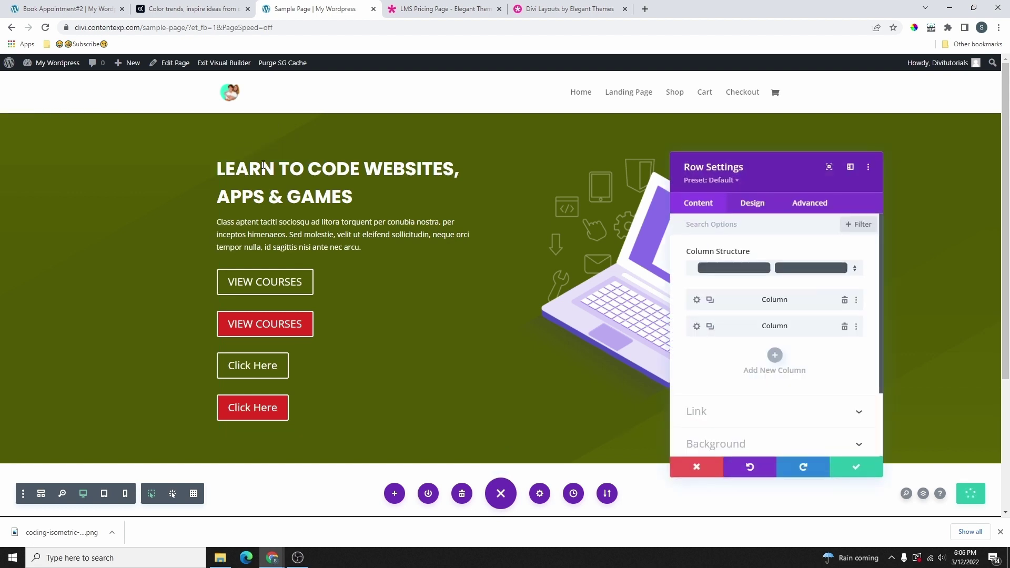
pyautogui.scroll(-3, 725, 368)
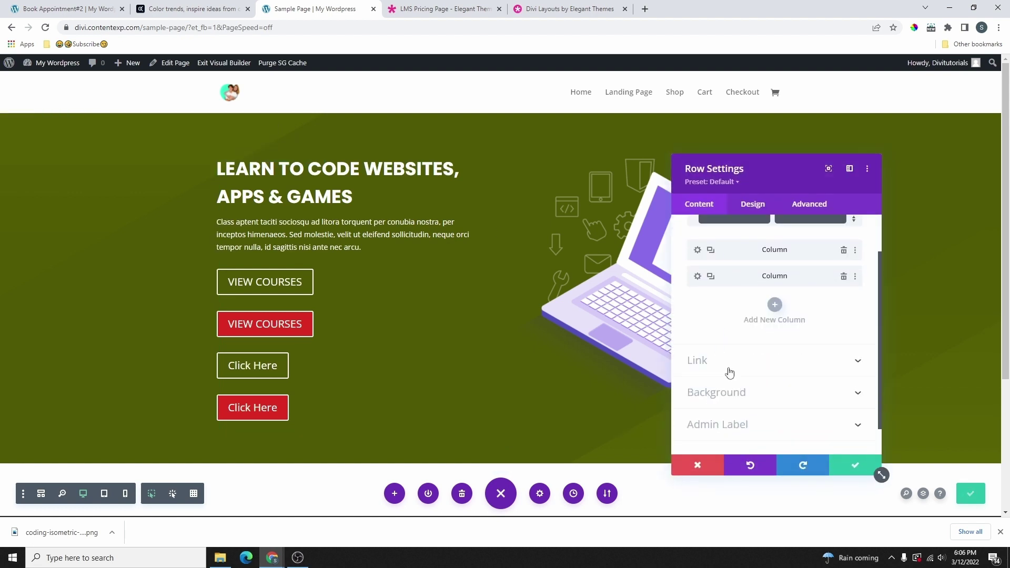
pyautogui.click(722, 363)
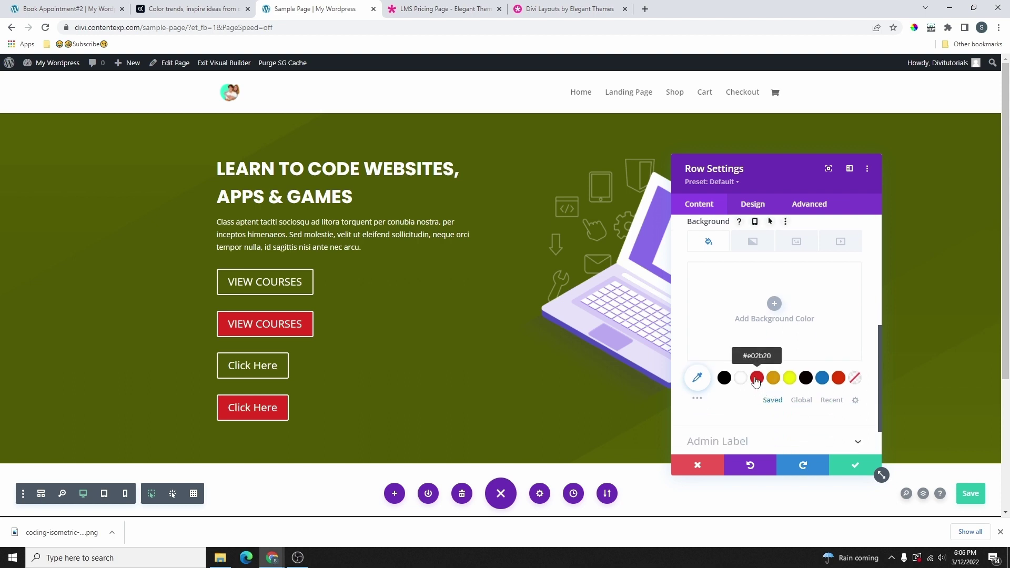
pyautogui.click(757, 385)
pyautogui.moveTo(748, 171); pyautogui.dragTo(901, 189)
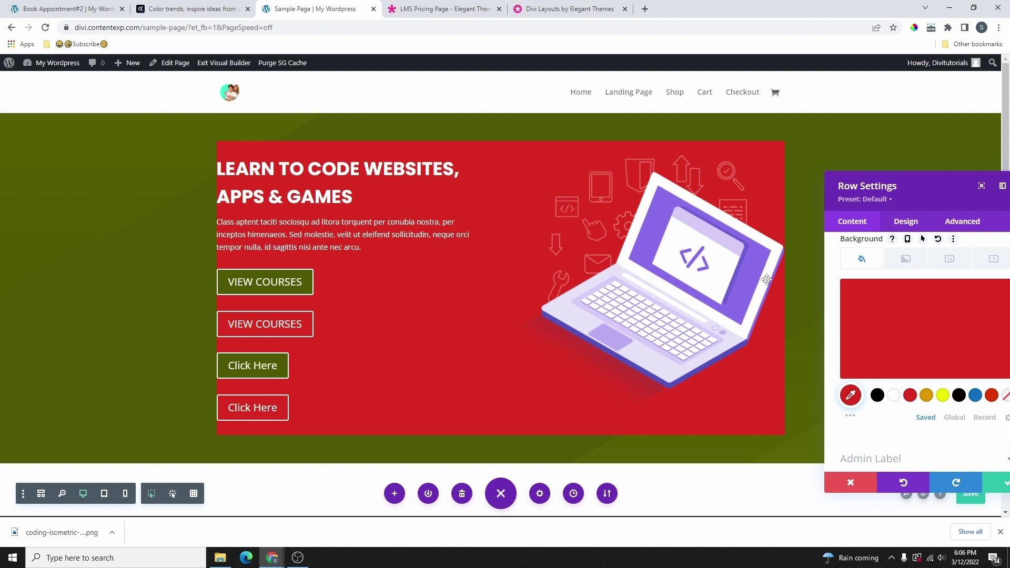
pyautogui.moveTo(898, 193); pyautogui.dragTo(762, 173)
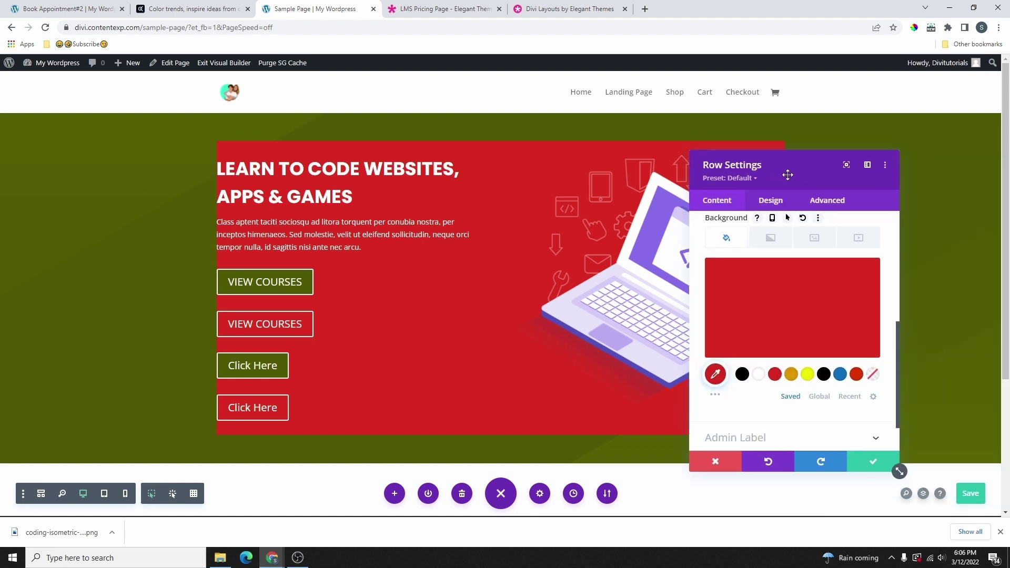
# Set the hero row's left and right padding to 50px in its spacing settings.
pyautogui.click(773, 204)
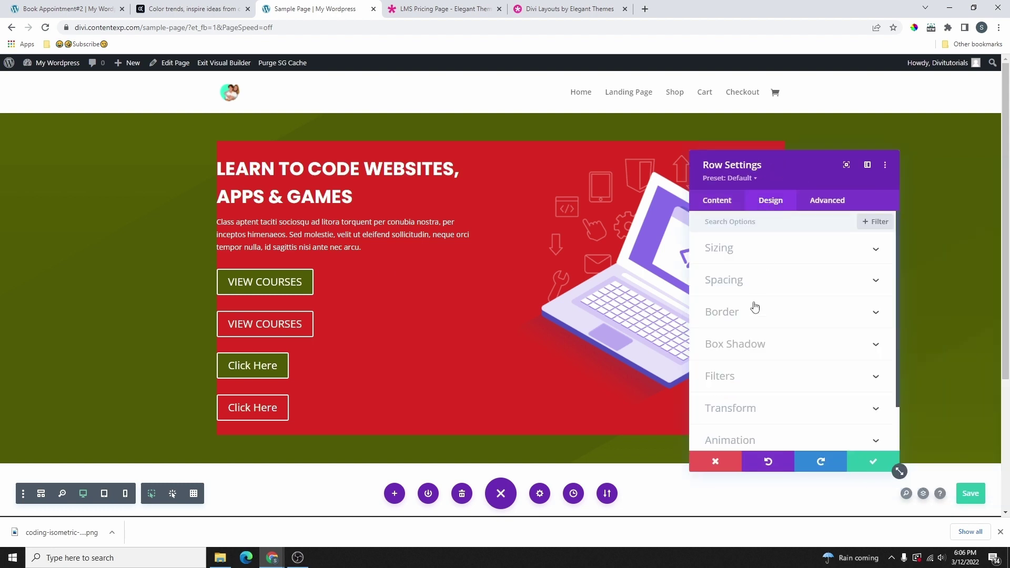
pyautogui.click(742, 284)
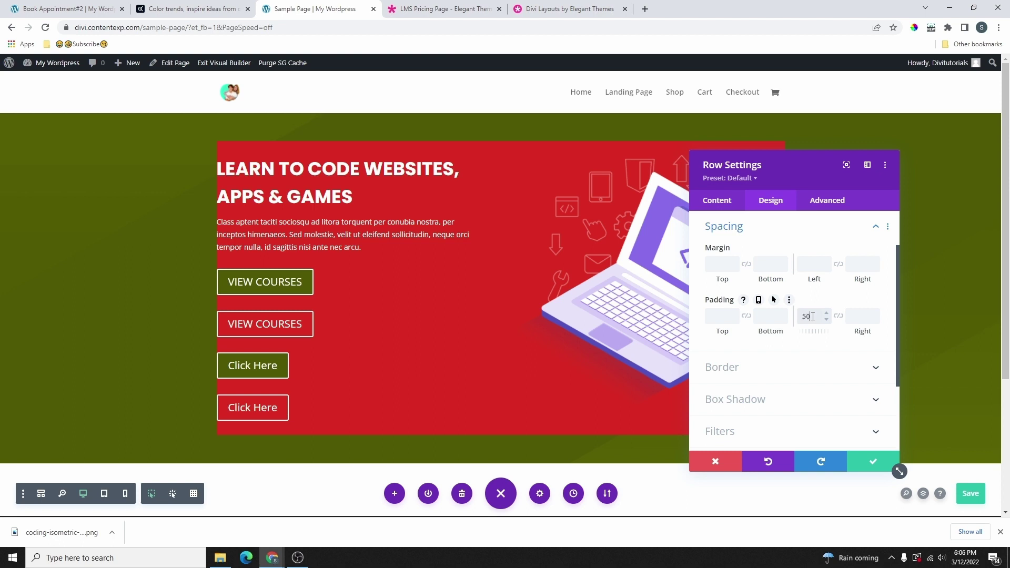
pyautogui.moveTo(830, 173); pyautogui.dragTo(561, 176)
pyautogui.click(595, 320)
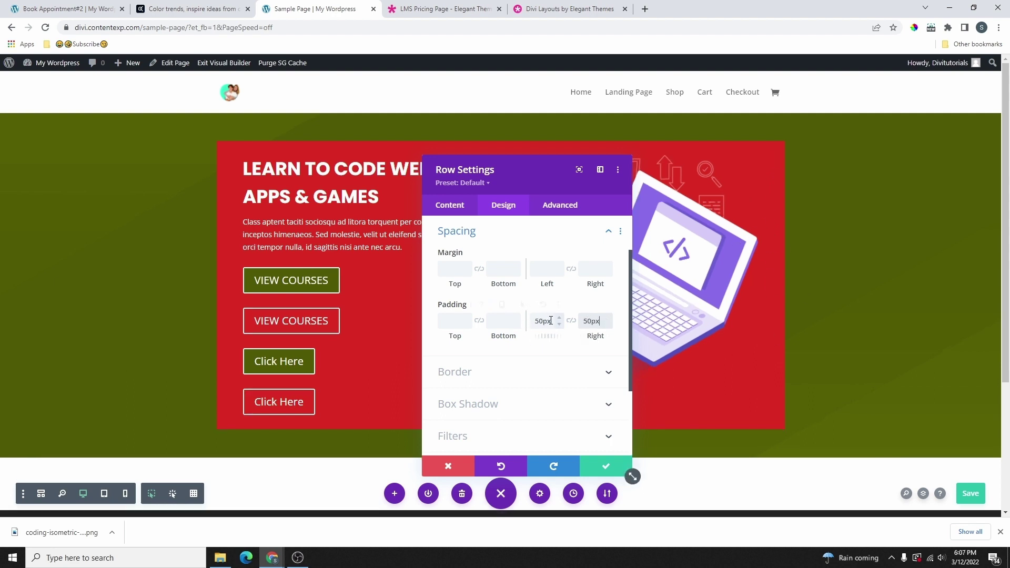
# Set the hero row's left padding to 25px and link the right padding to the same value.
pyautogui.moveTo(551, 321); pyautogui.dragTo(531, 323)
pyautogui.write('2')
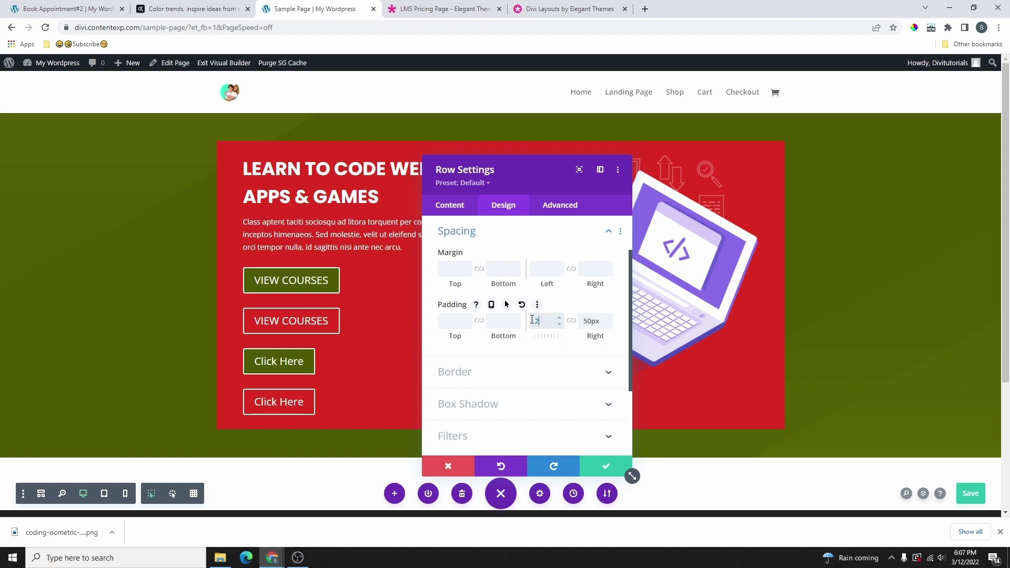
pyautogui.write('5px')
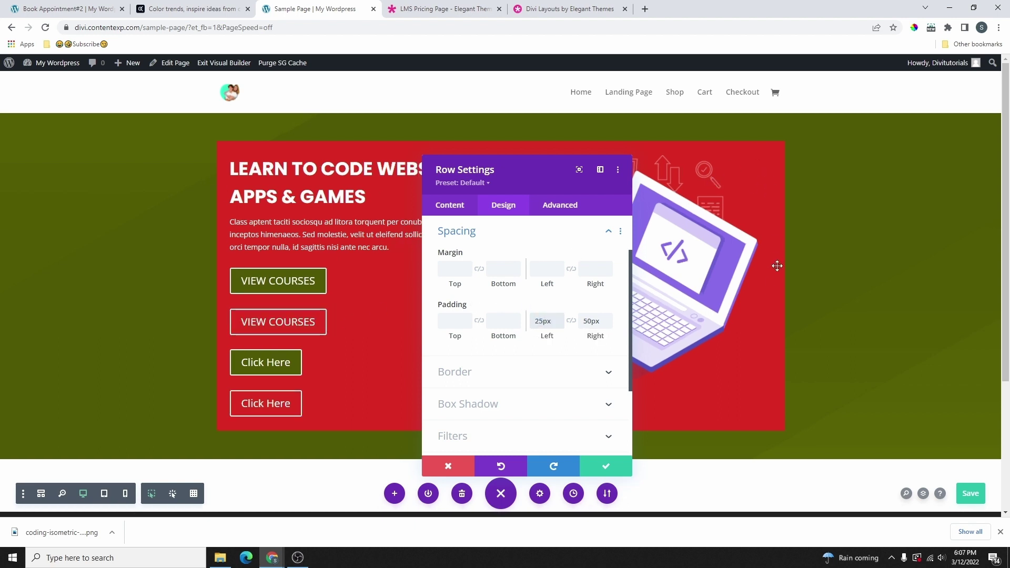
pyautogui.click(571, 320)
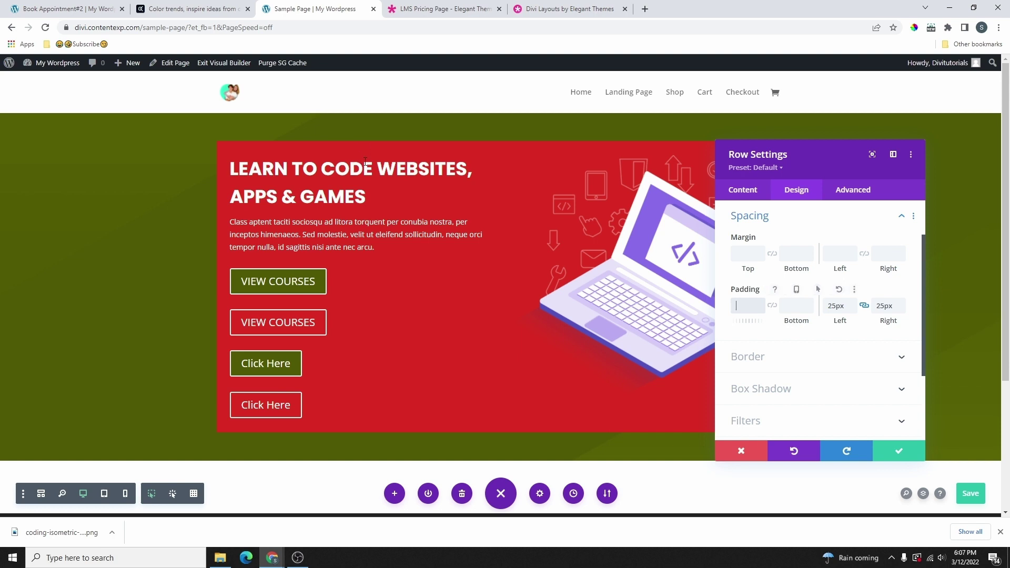
# Set the hero row's top padding to 50px and link the bottom padding to the same value.
pyautogui.click(739, 304)
pyautogui.write('50')
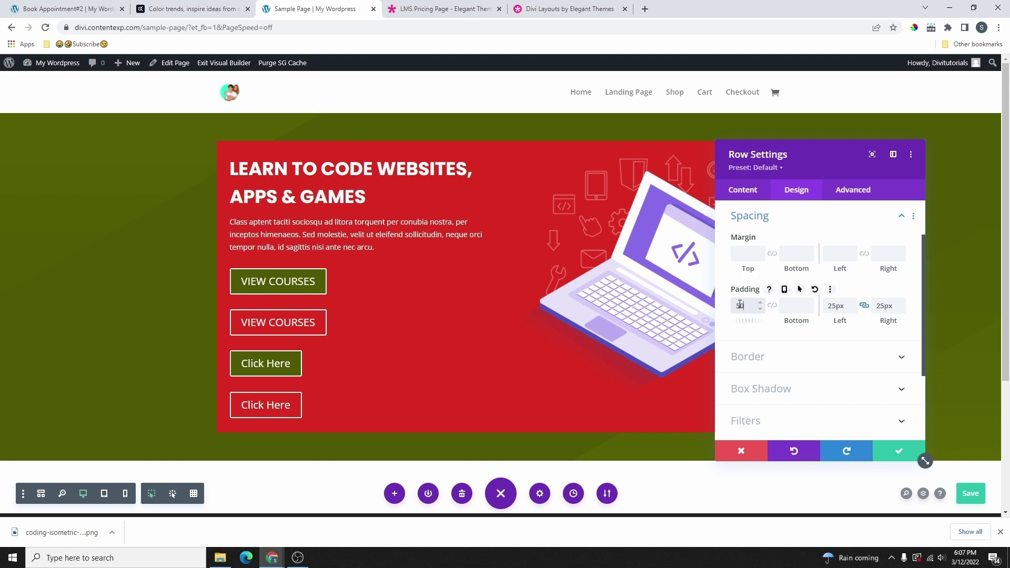
pyautogui.click(772, 306)
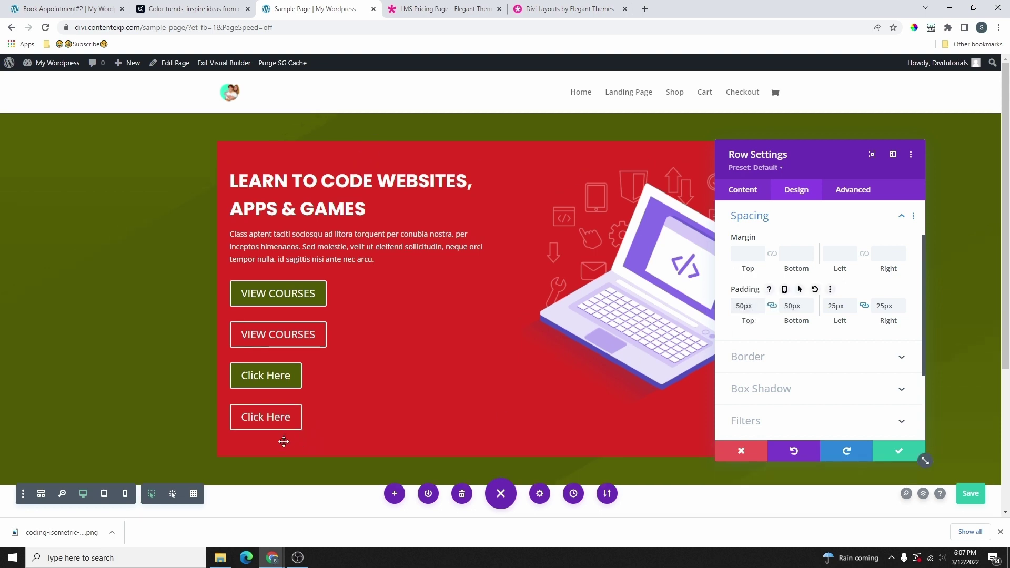
# Try a 300px top margin on the hero row and clear the value again.
pyautogui.moveTo(788, 159); pyautogui.dragTo(718, 176)
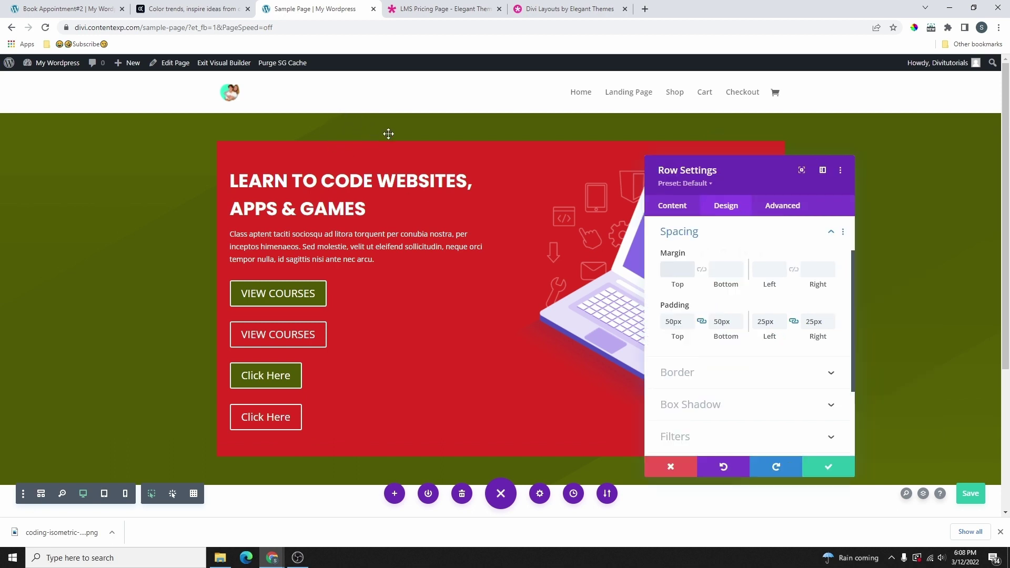
pyautogui.click(675, 270)
pyautogui.write('300px')
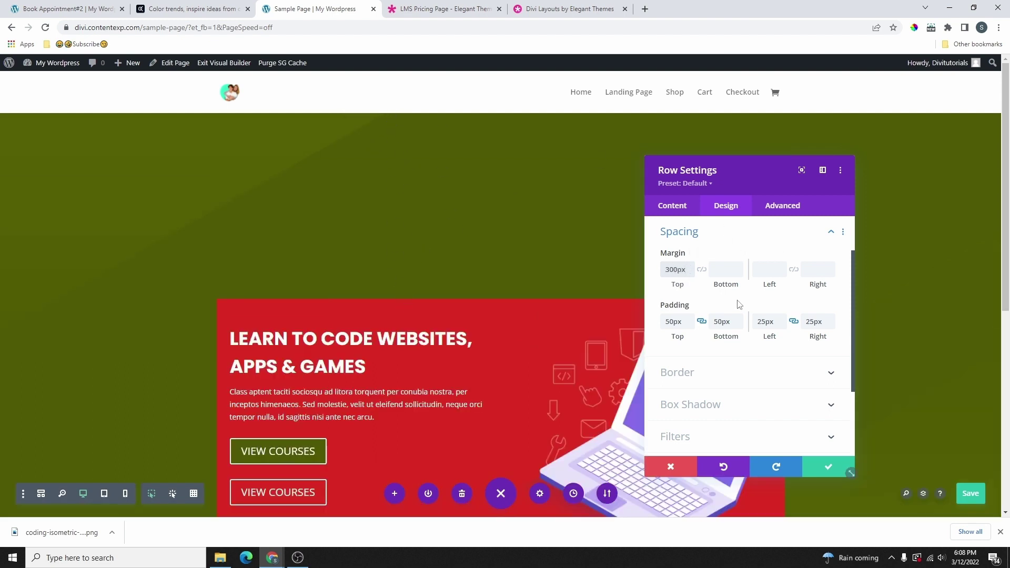
pyautogui.doubleClick(684, 271)
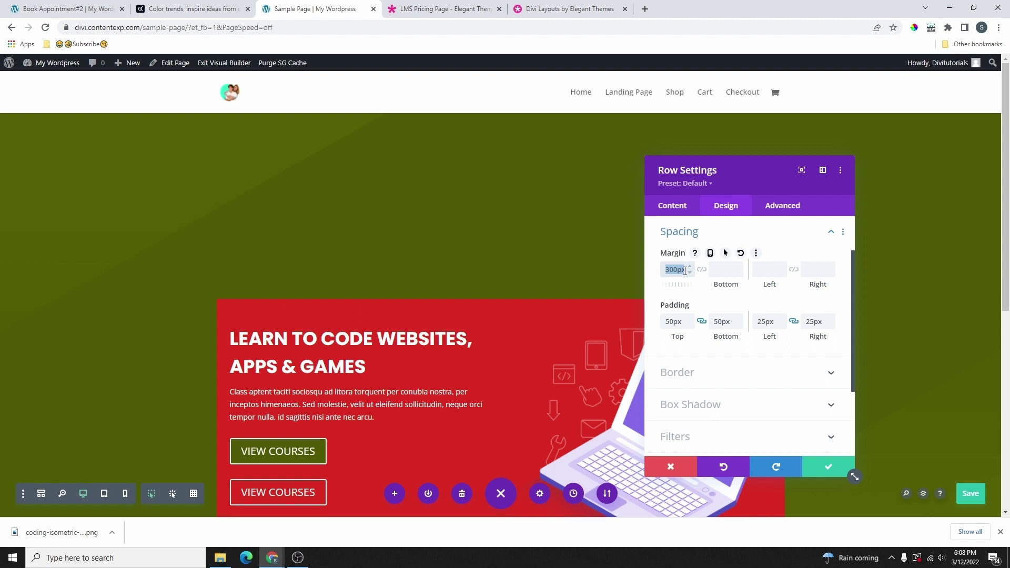
pyautogui.press('BackSpace')
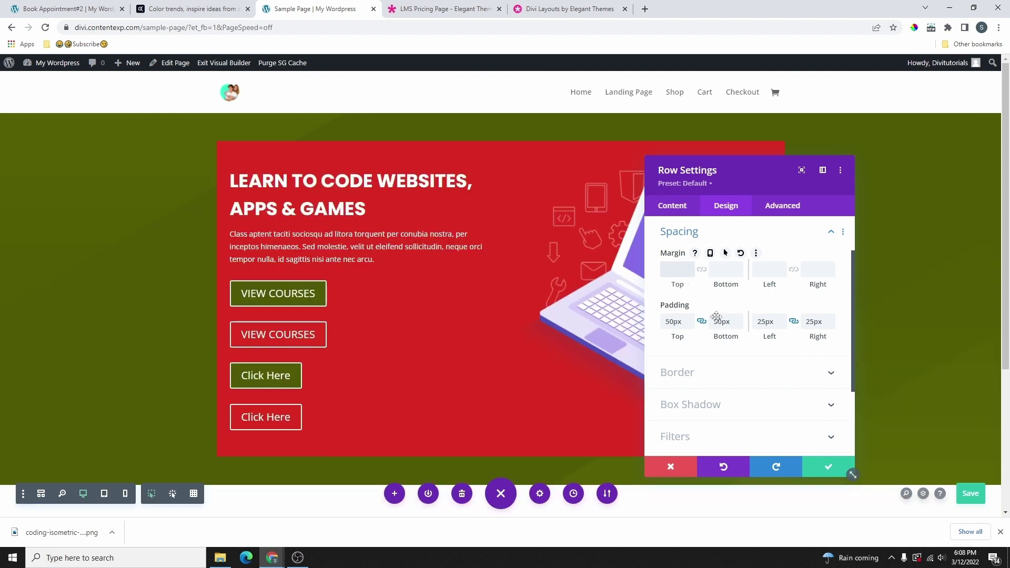
# Save the page, remove the hero row's background color and accept the row settings.
pyautogui.hotkey('ctrl', 's')
pyautogui.click(672, 205)
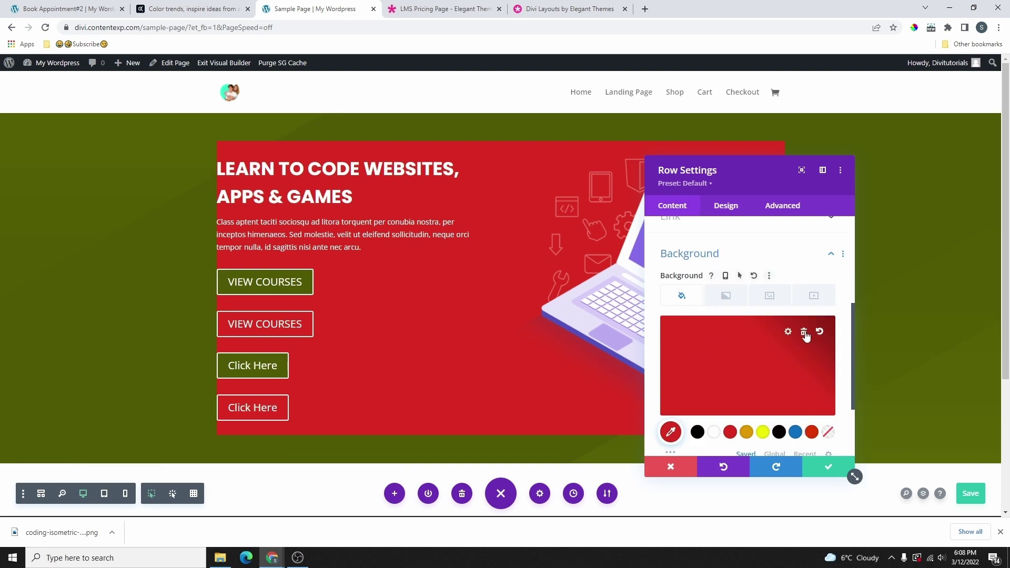
pyautogui.click(803, 332)
pyautogui.click(828, 467)
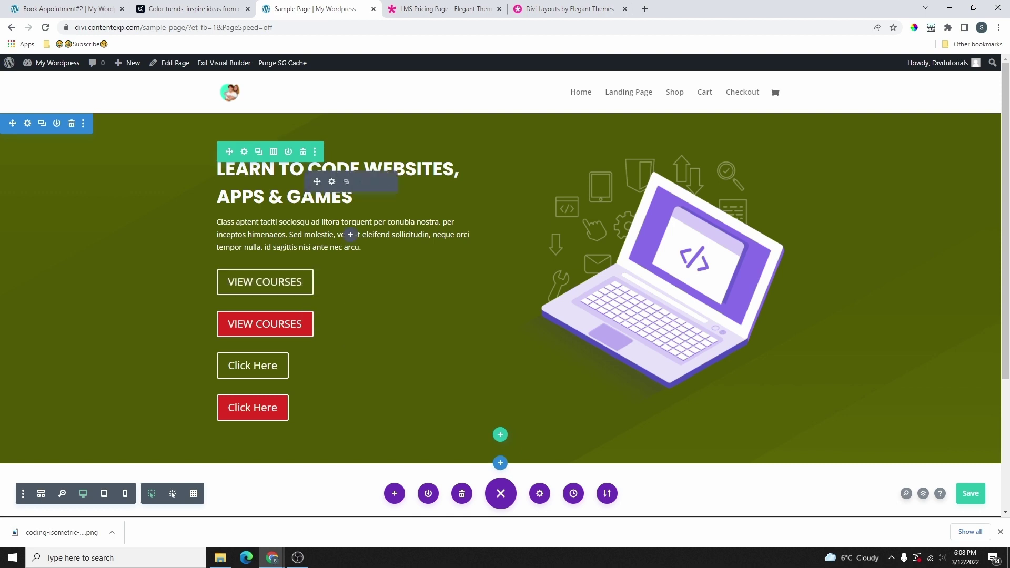
# Try a 500px top padding on the text module holding the hero heading and clear the value again.
pyautogui.click(332, 182)
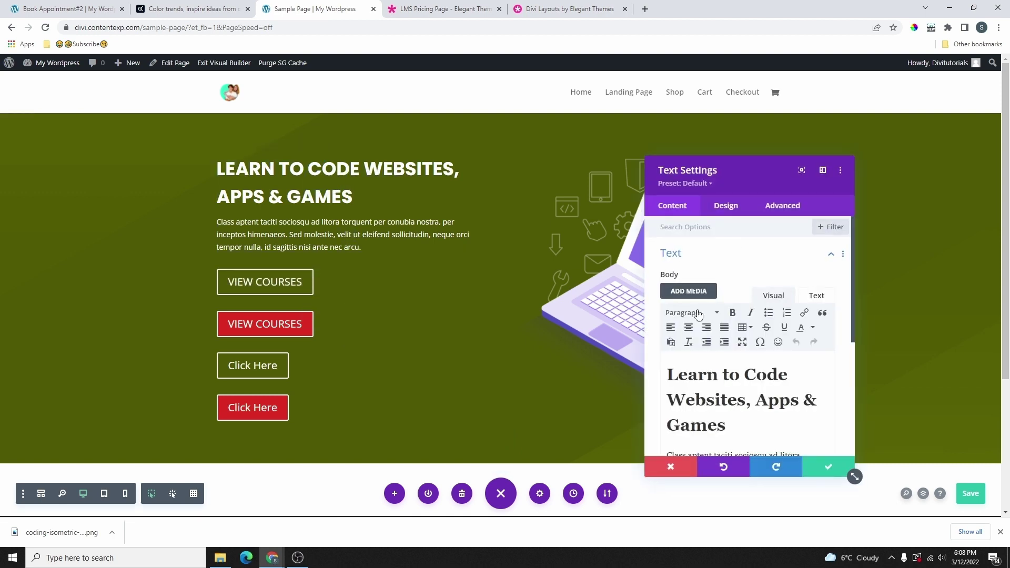
pyautogui.click(727, 207)
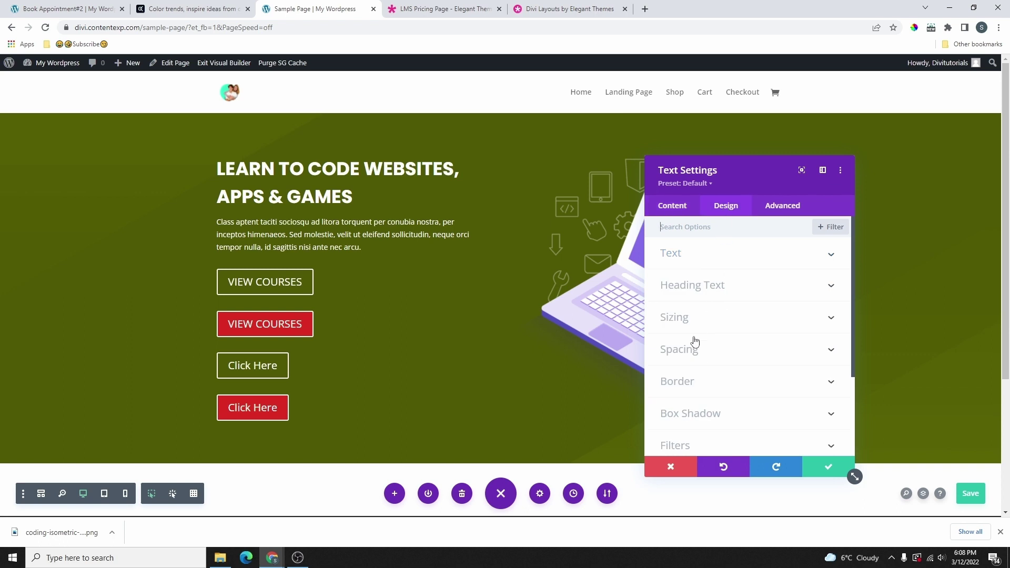
pyautogui.click(698, 356)
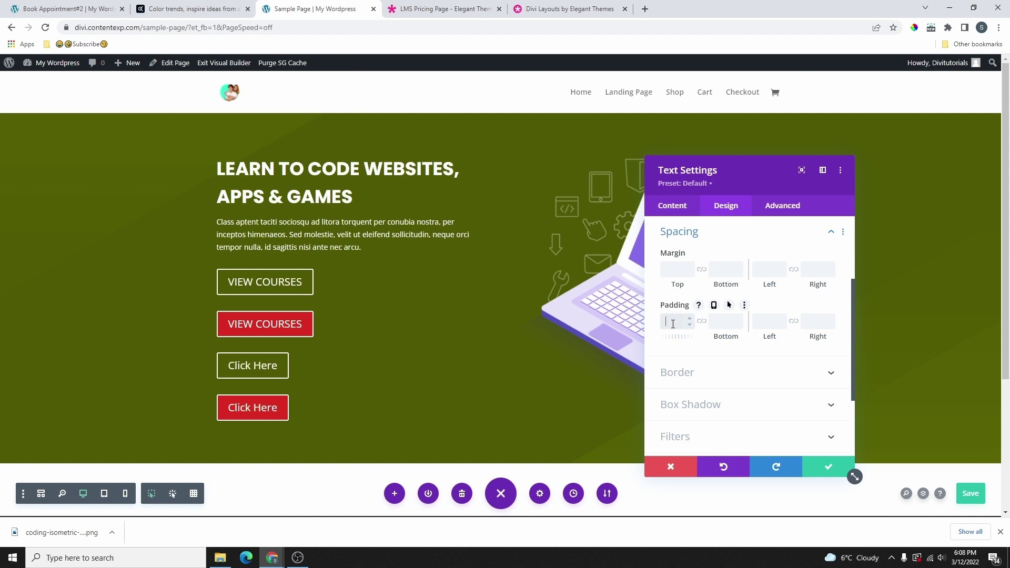
pyautogui.write('500')
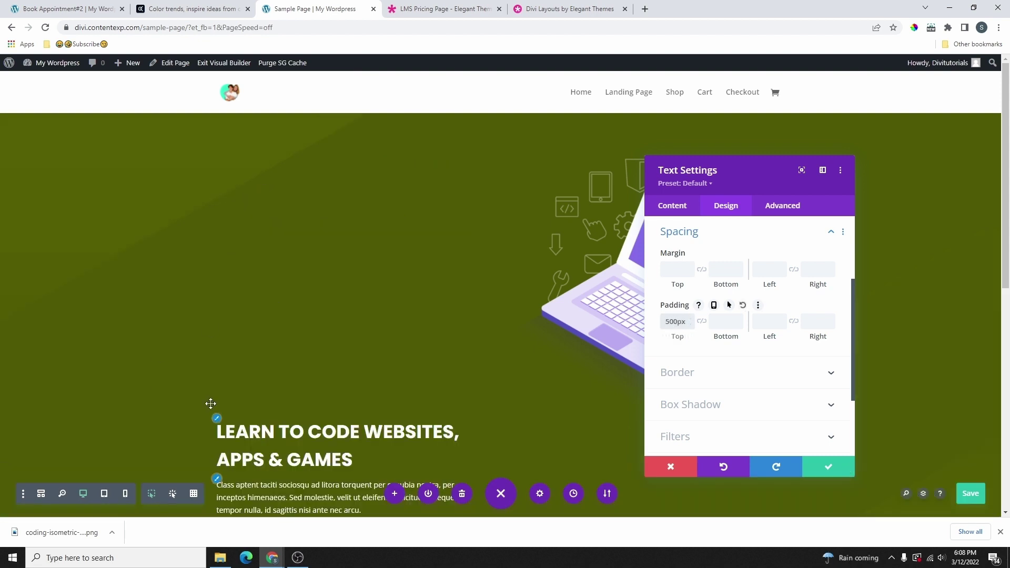
pyautogui.doubleClick(688, 321)
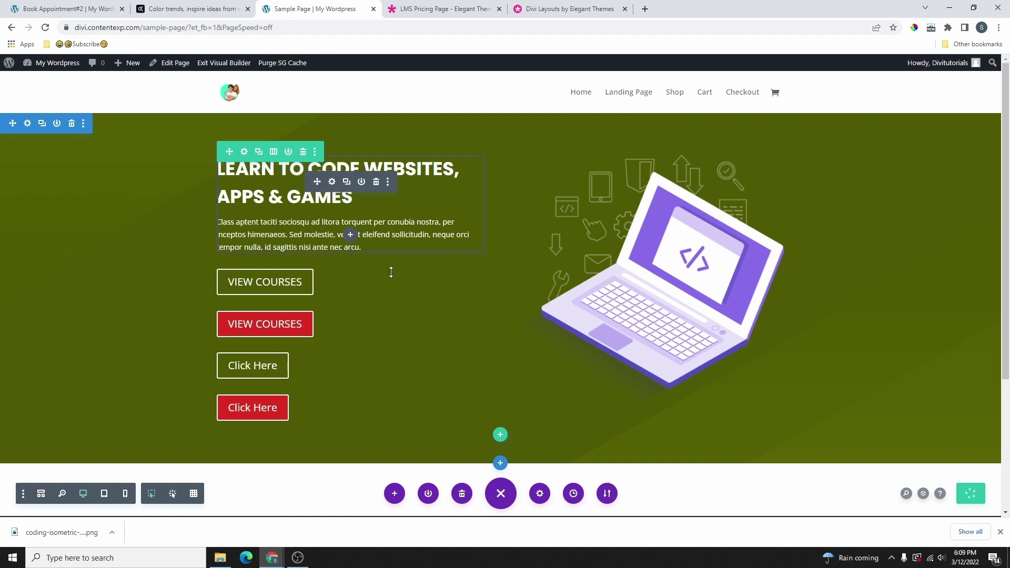
# Insert a Pricing Tables module below the hero buttons and give it a red background from the saved swatches.
pyautogui.click(350, 234)
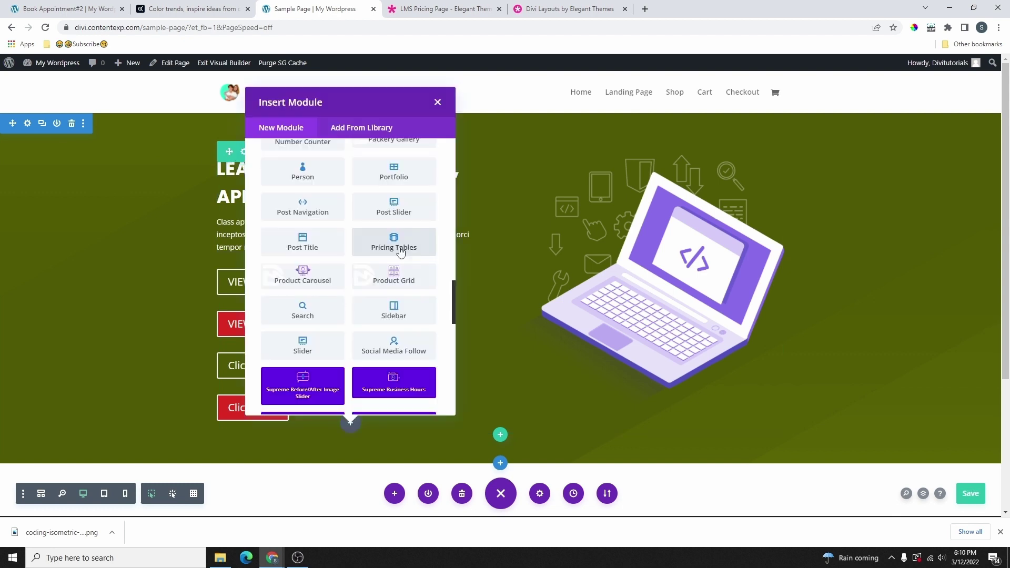
pyautogui.click(401, 251)
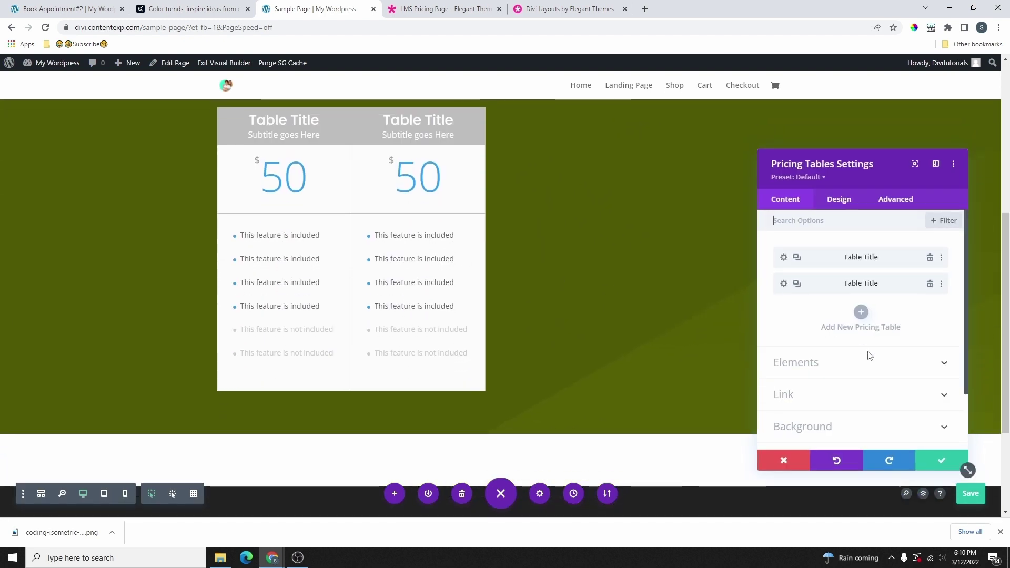
pyautogui.click(804, 425)
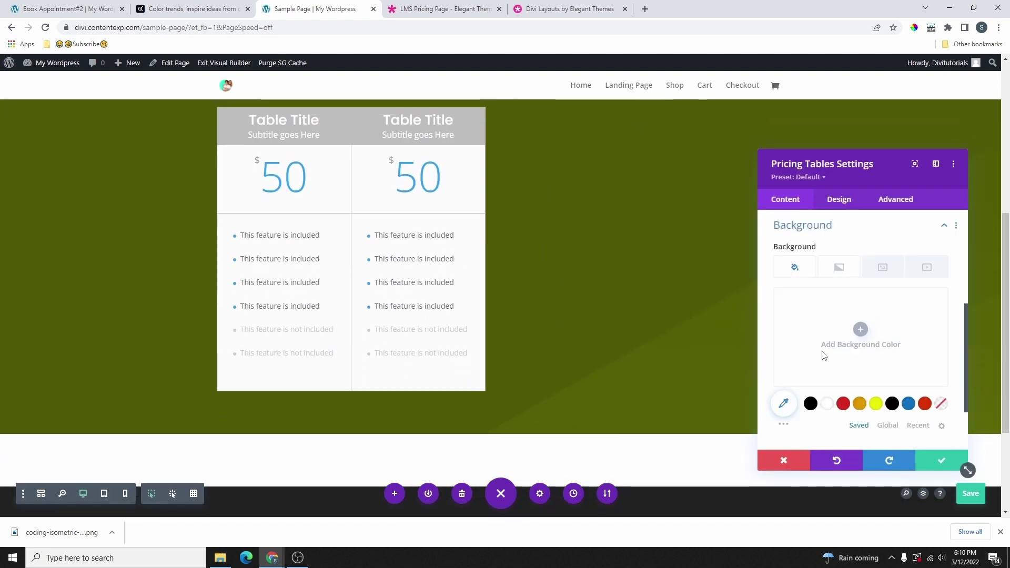
pyautogui.click(805, 228)
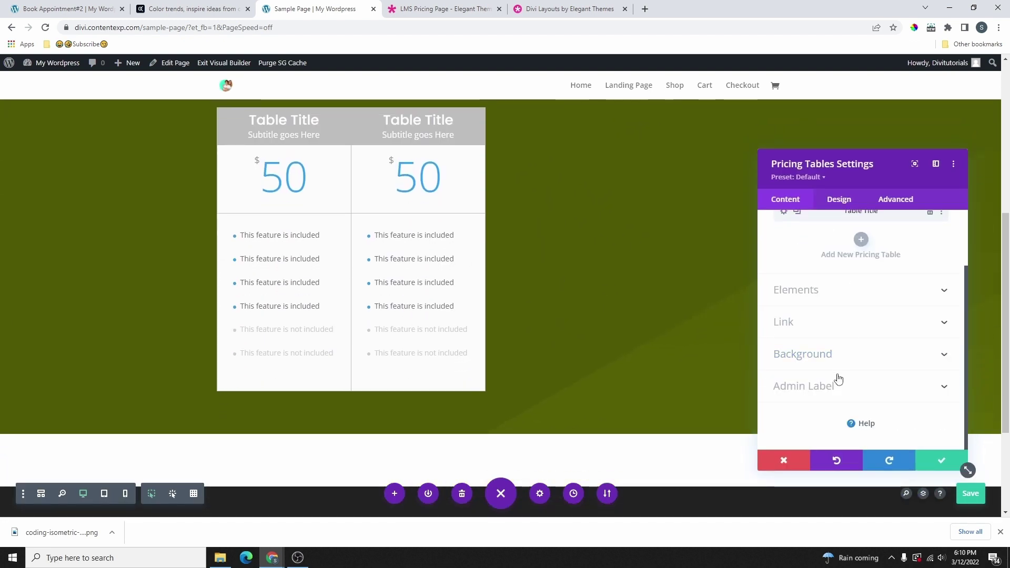
pyautogui.click(837, 354)
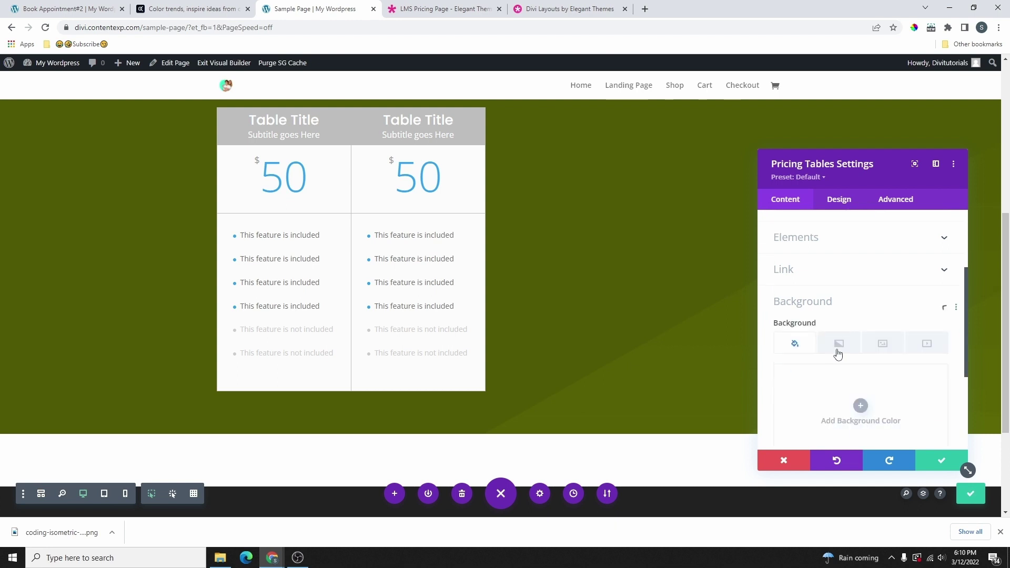
pyautogui.scroll(-3, 861, 379)
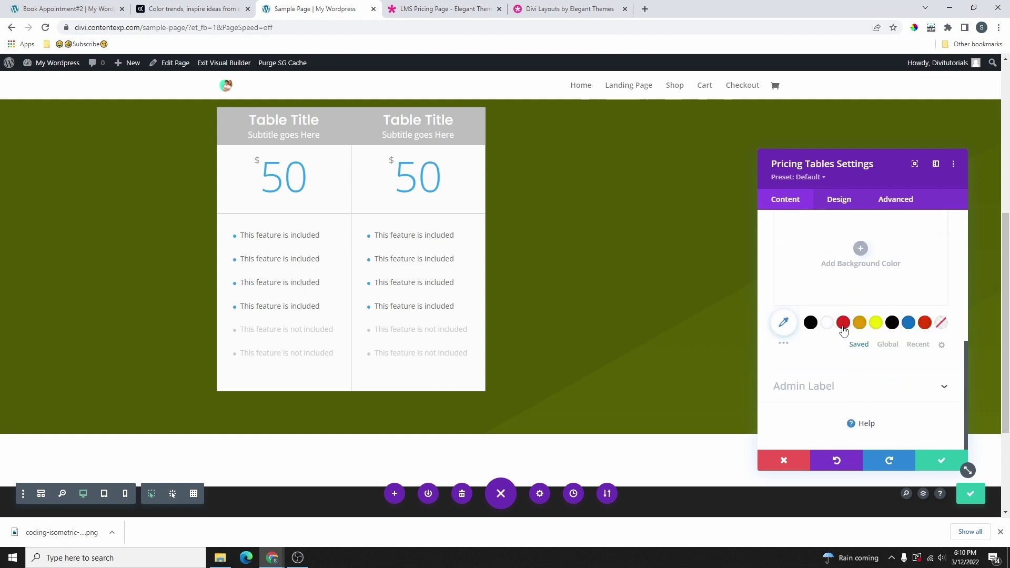
pyautogui.click(843, 330)
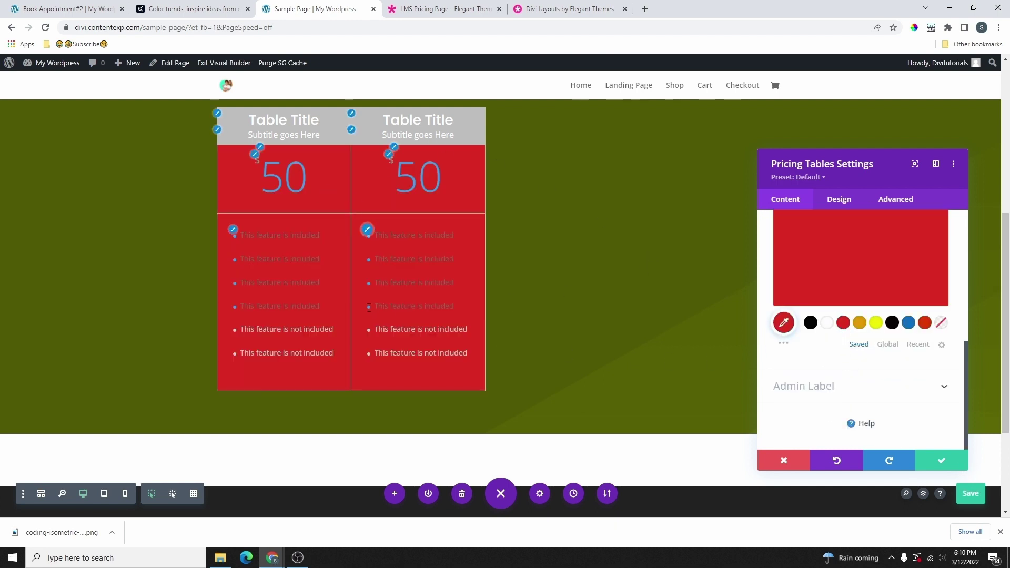
pyautogui.click(942, 460)
# Delete the pricing tables module from the hero column and save the page.
pyautogui.scroll(2, 369, 247)
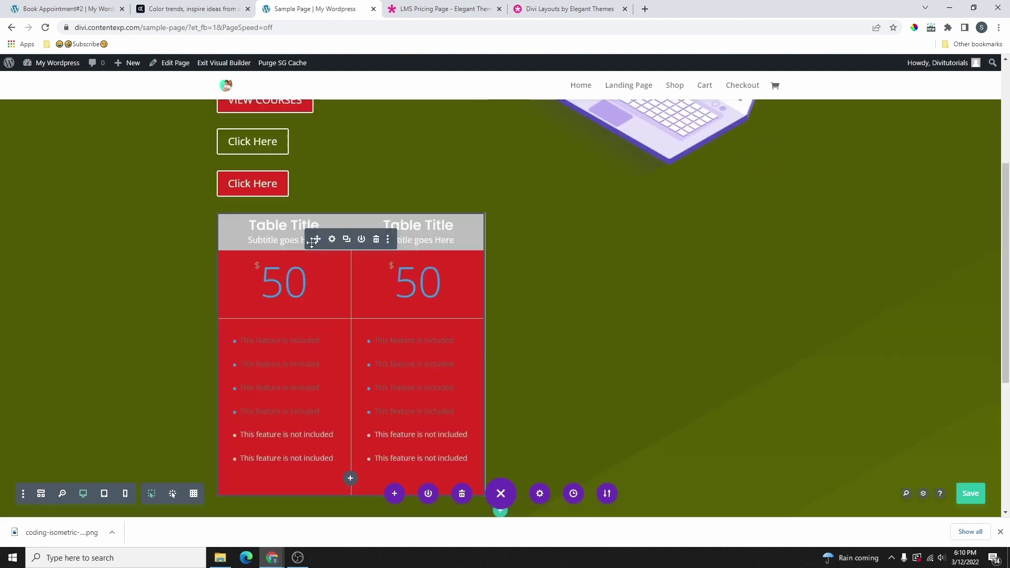
pyautogui.click(375, 239)
pyautogui.scroll(5, 419, 255)
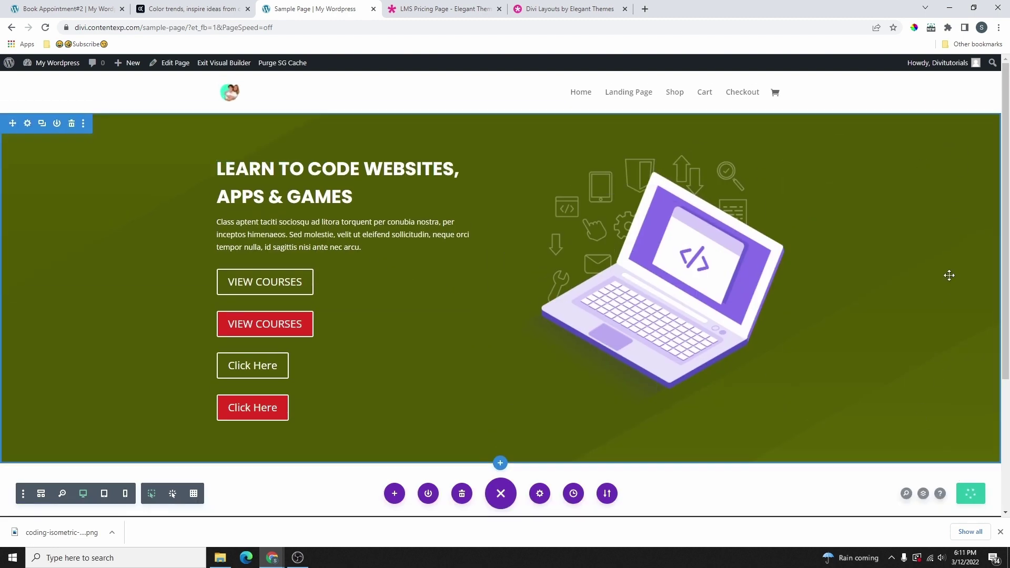
pyautogui.hotkey('ctrl', 's')
# Set the hero row's max width to 1280px in its sizing settings.
pyautogui.moveTo(255, 176)
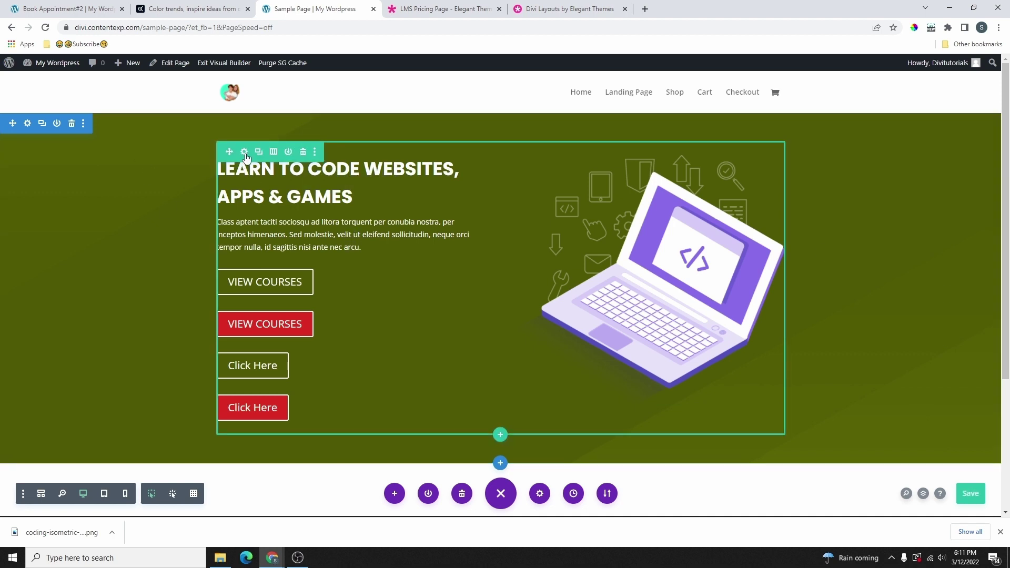
pyautogui.click(245, 152)
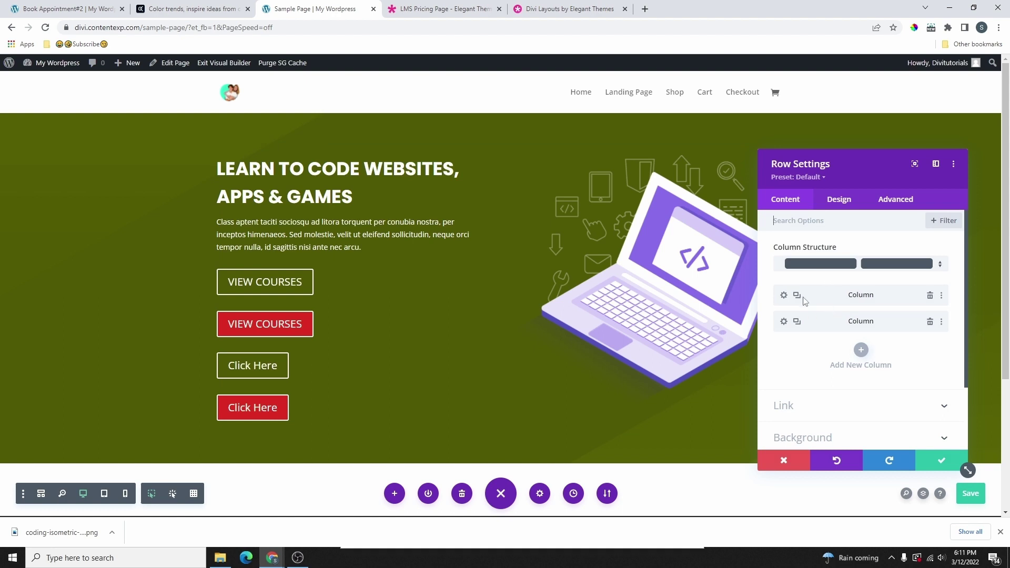
pyautogui.click(840, 205)
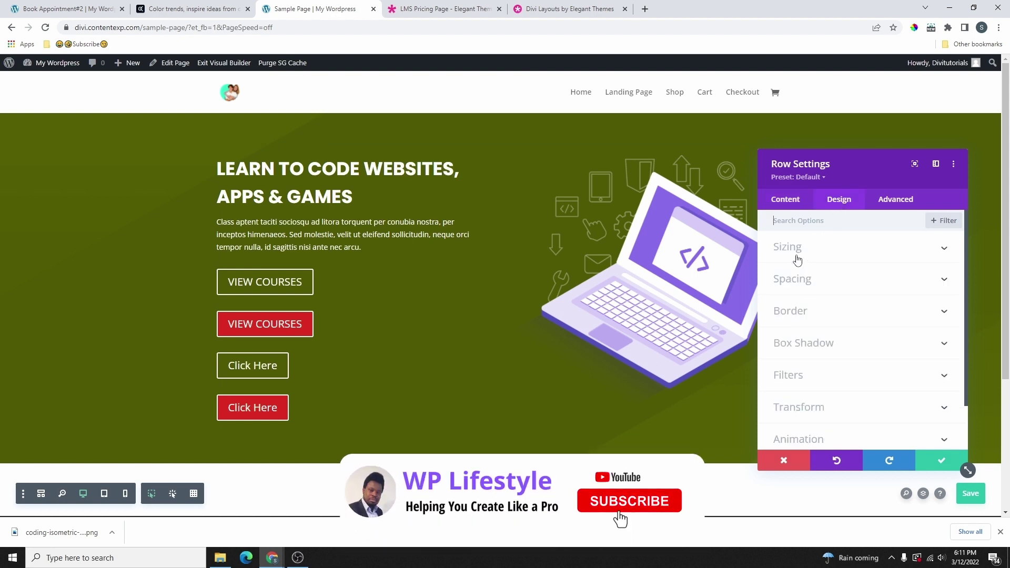
pyautogui.click(803, 253)
pyautogui.moveTo(804, 164); pyautogui.dragTo(847, 160)
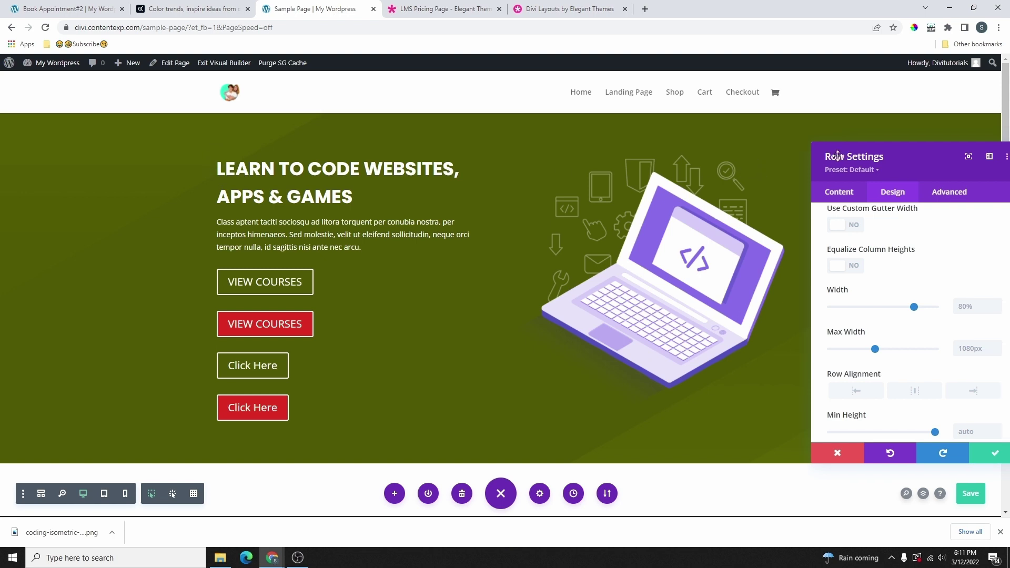
pyautogui.moveTo(841, 157); pyautogui.dragTo(831, 155)
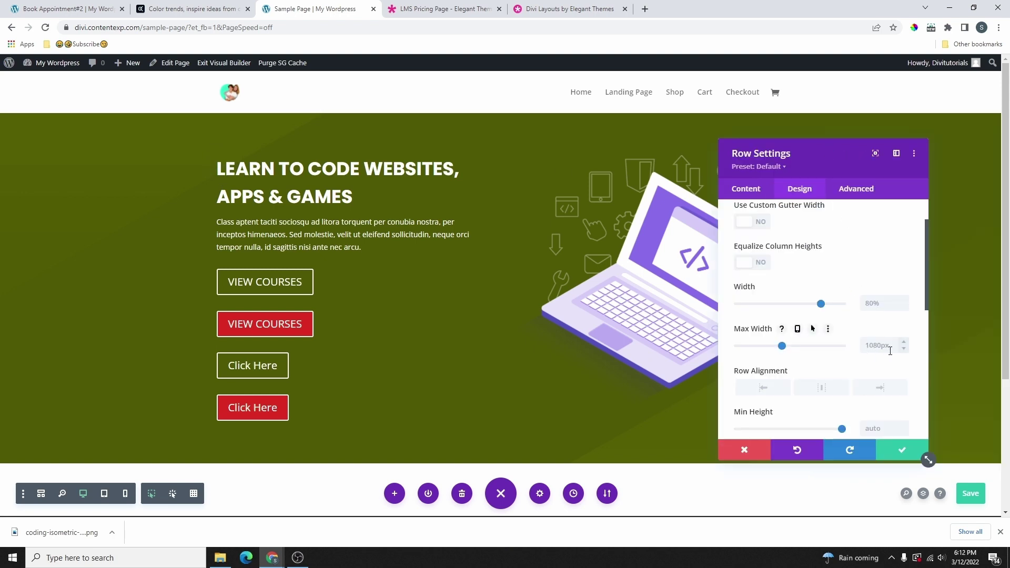
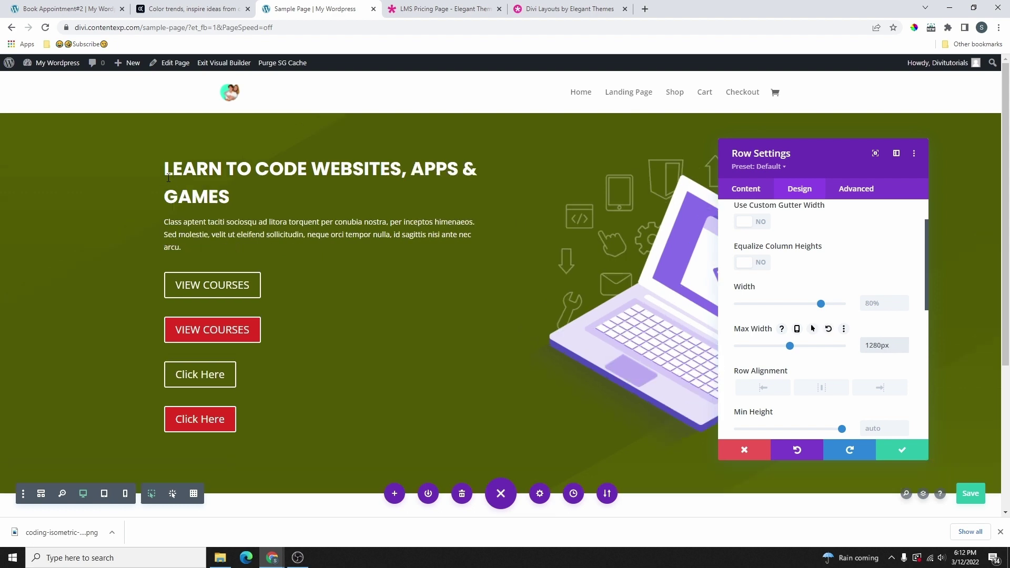
# Reset the hero row's max width to its default.
pyautogui.moveTo(794, 170); pyautogui.dragTo(700, 256)
pyautogui.moveTo(704, 194); pyautogui.dragTo(715, 171)
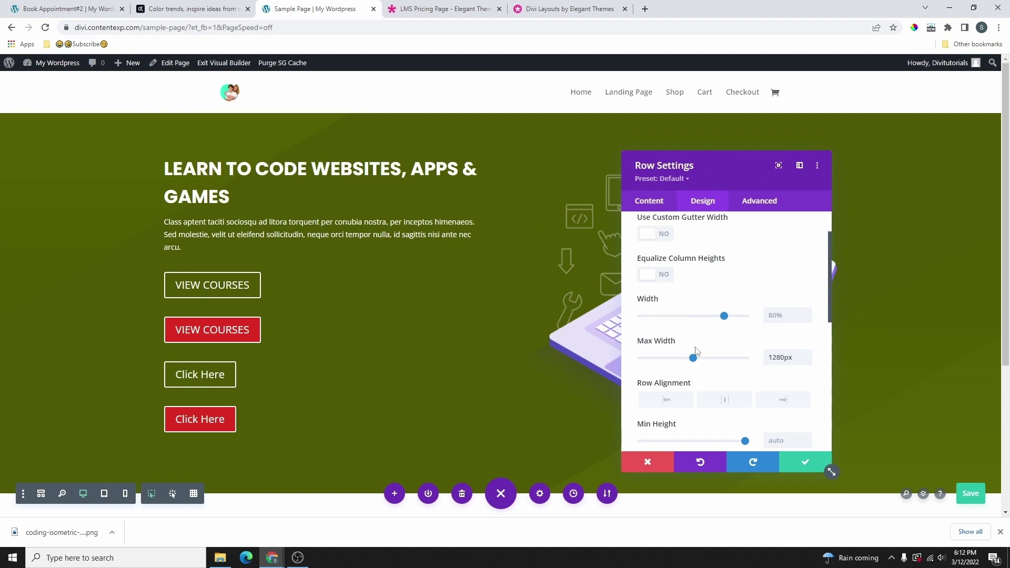
pyautogui.click(730, 341)
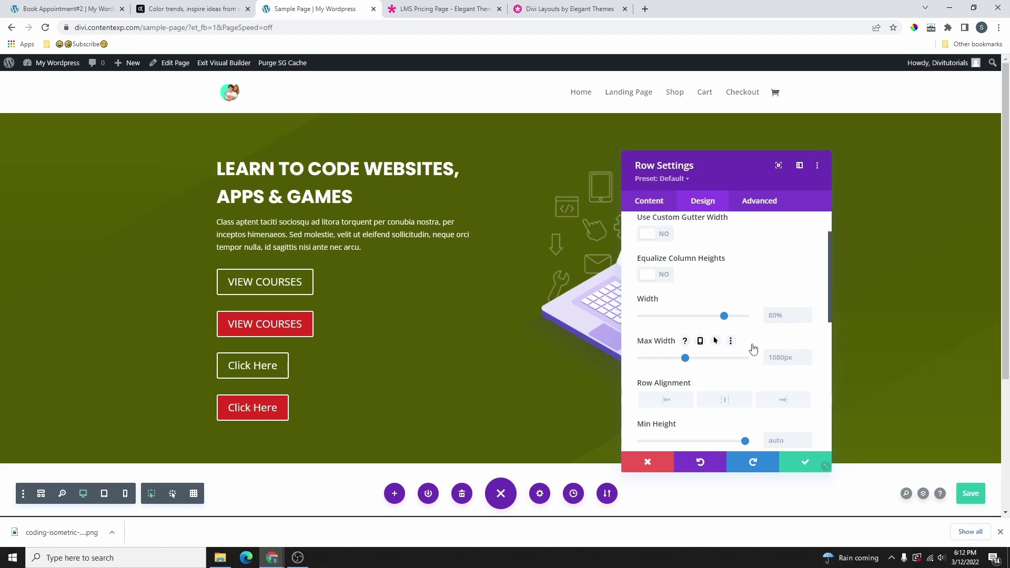
# Look over the hero row's height, rounded corner and border style options, and return to its content settings.
pyautogui.scroll(-5, 738, 298)
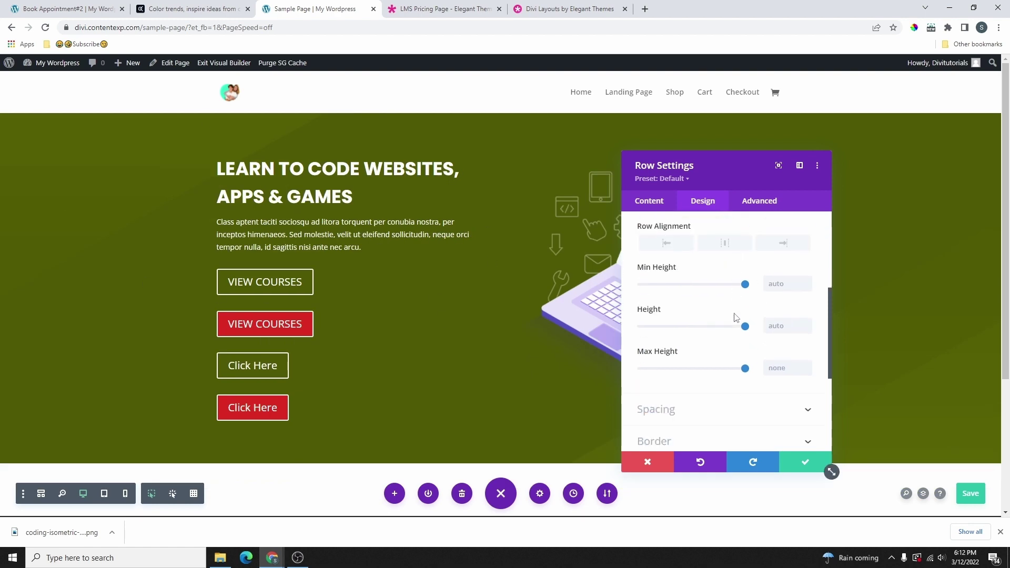
pyautogui.click(681, 340)
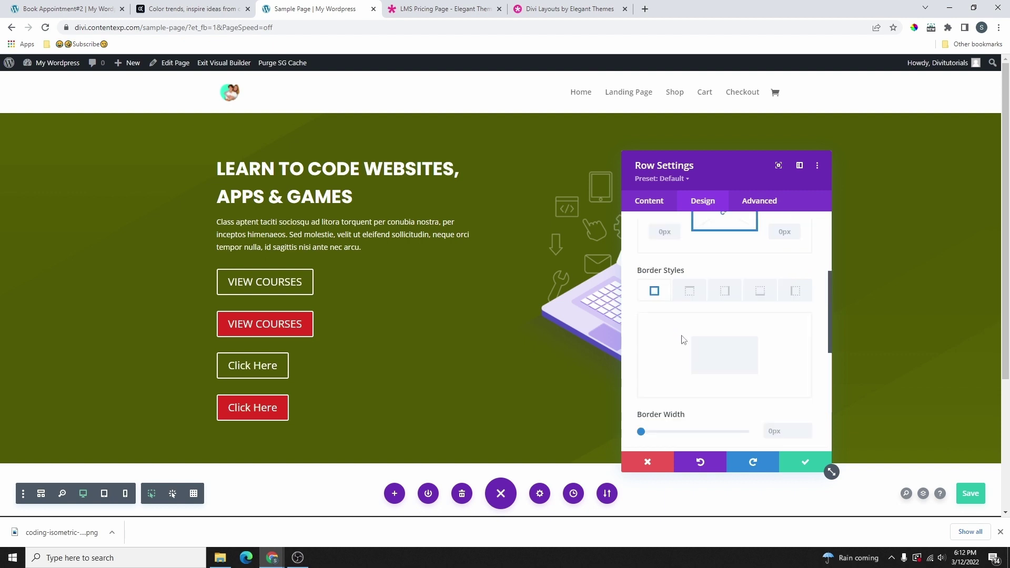
pyautogui.scroll(-1, 683, 314)
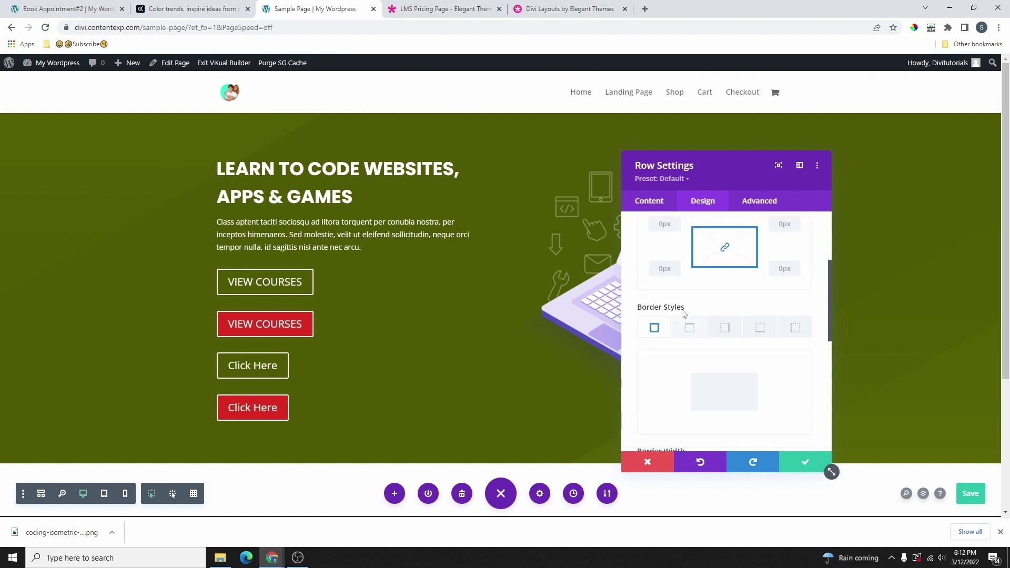
pyautogui.scroll(1, 683, 314)
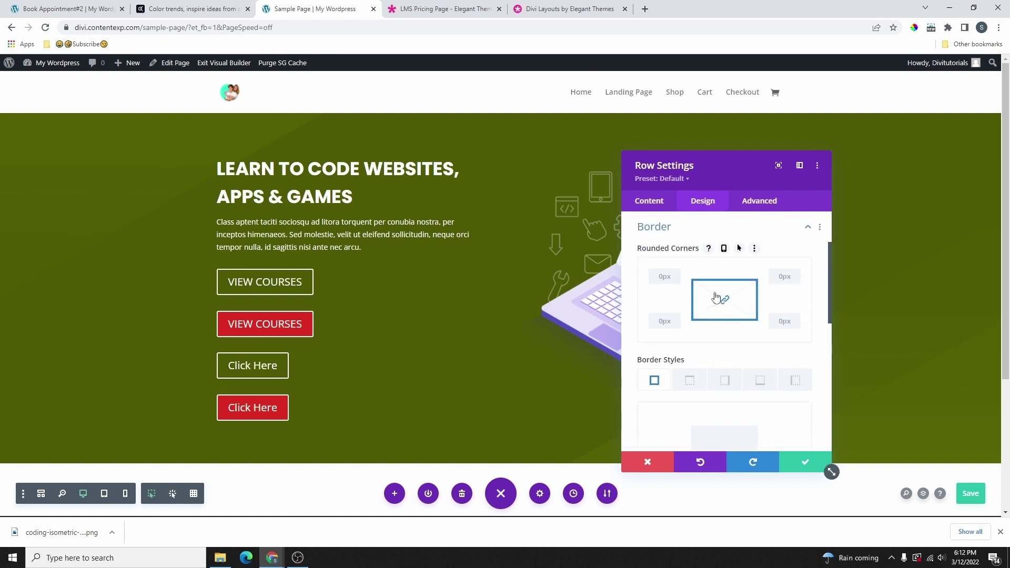
pyautogui.click(649, 201)
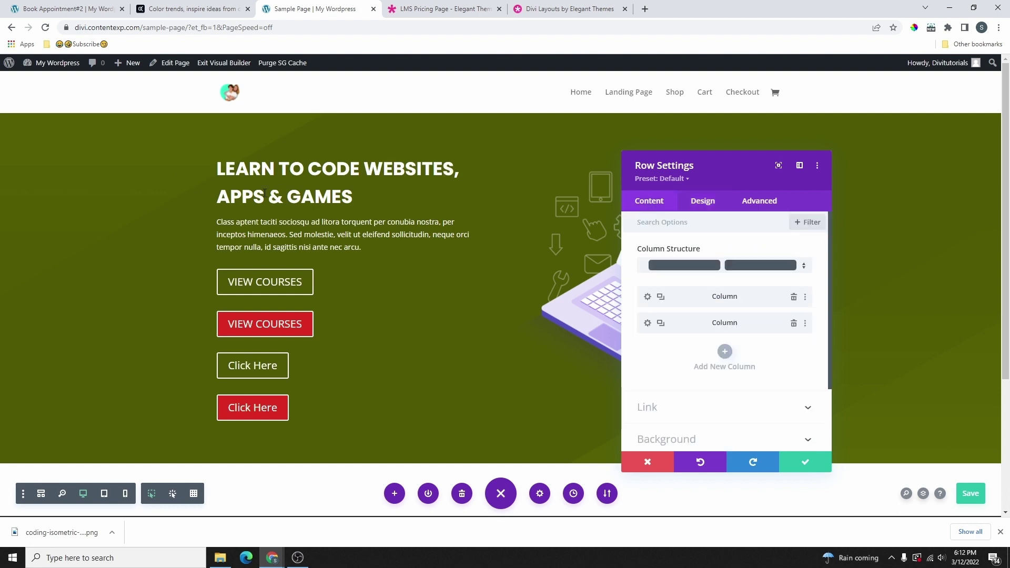
# Set the hero row's background color to the red from the saved color palette.
pyautogui.scroll(-1, 668, 381)
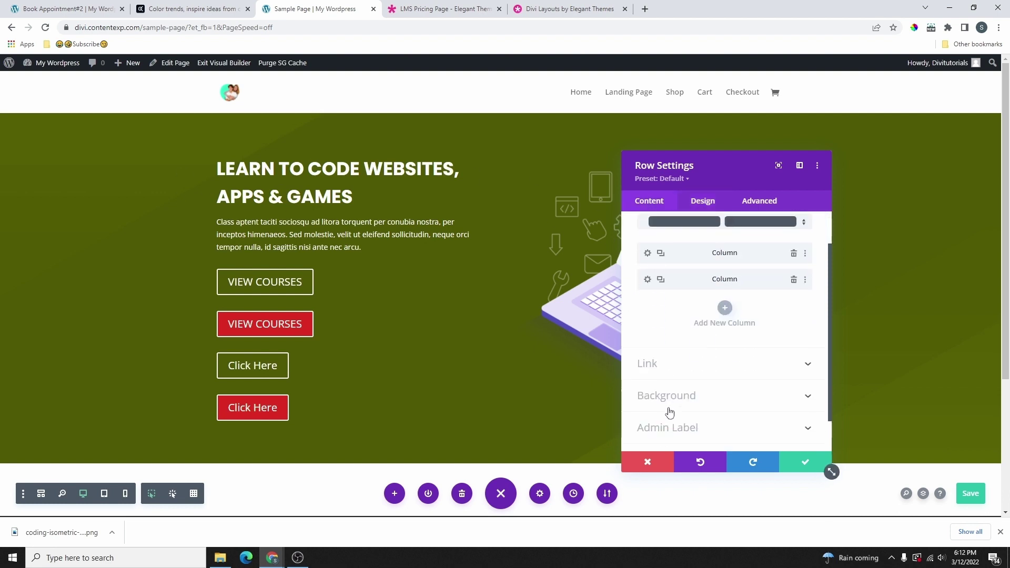
pyautogui.click(672, 390)
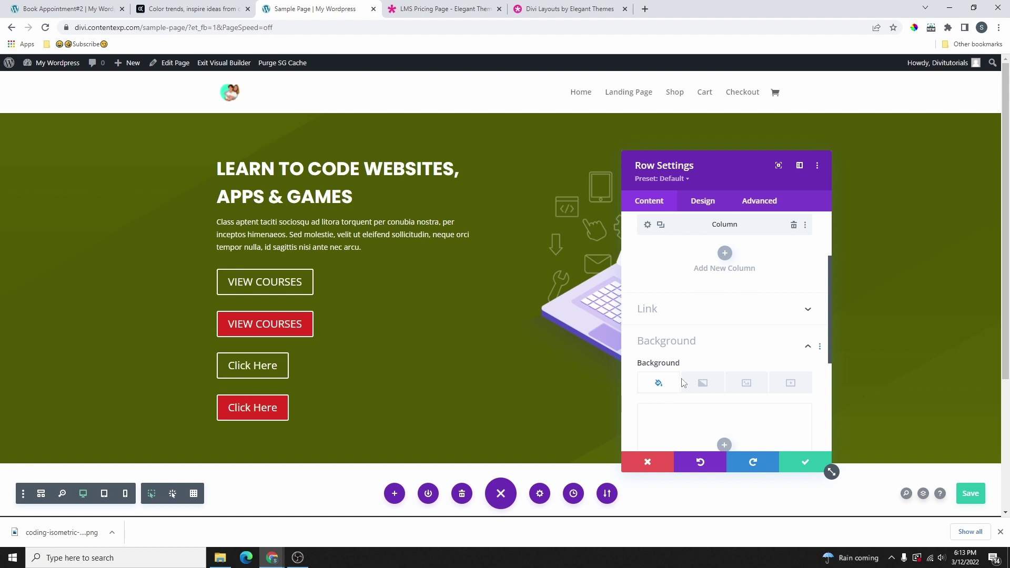
pyautogui.scroll(-3, 682, 383)
pyautogui.click(707, 324)
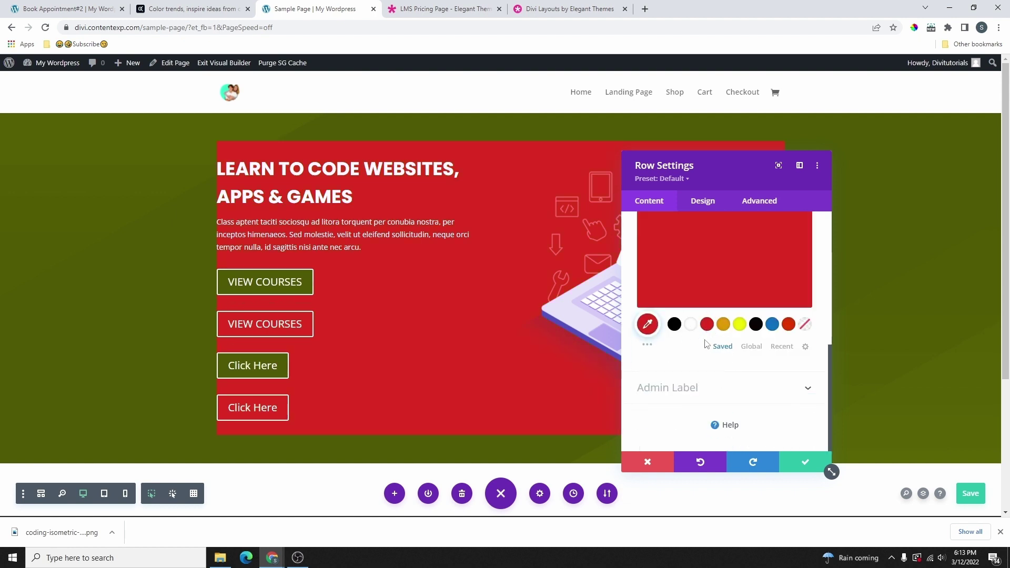
# Set the hero row's padding to 50px top and bottom and 25px left and right, with each pair linked.
pyautogui.click(705, 202)
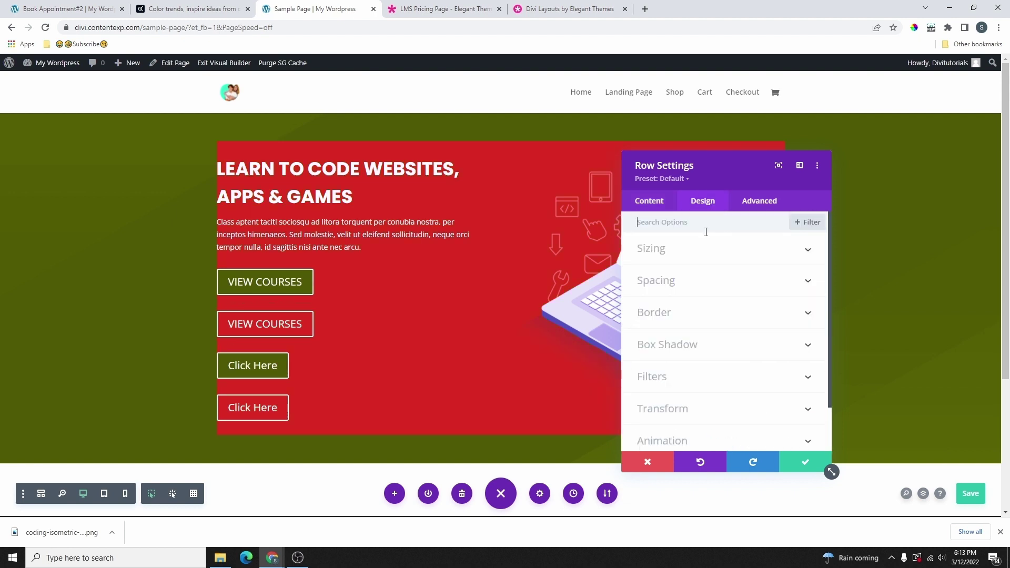
pyautogui.click(669, 284)
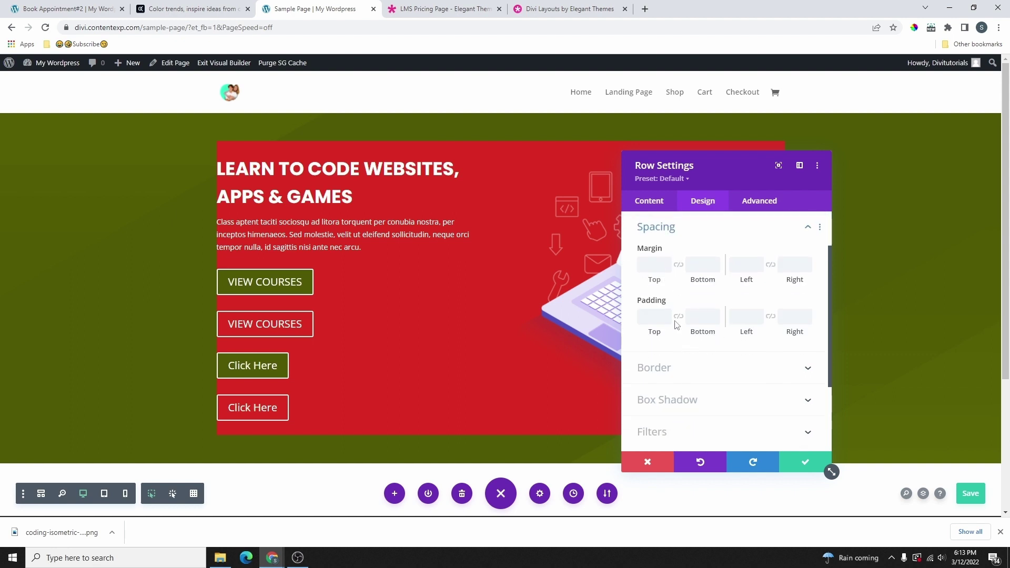
pyautogui.click(678, 318)
pyautogui.click(655, 315)
pyautogui.write('50')
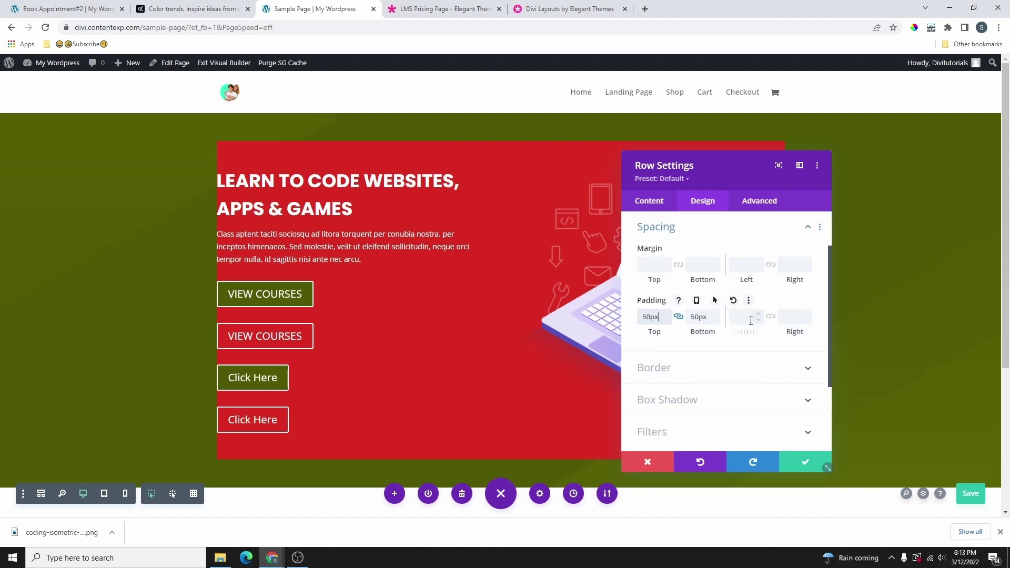
pyautogui.click(749, 318)
pyautogui.write('25')
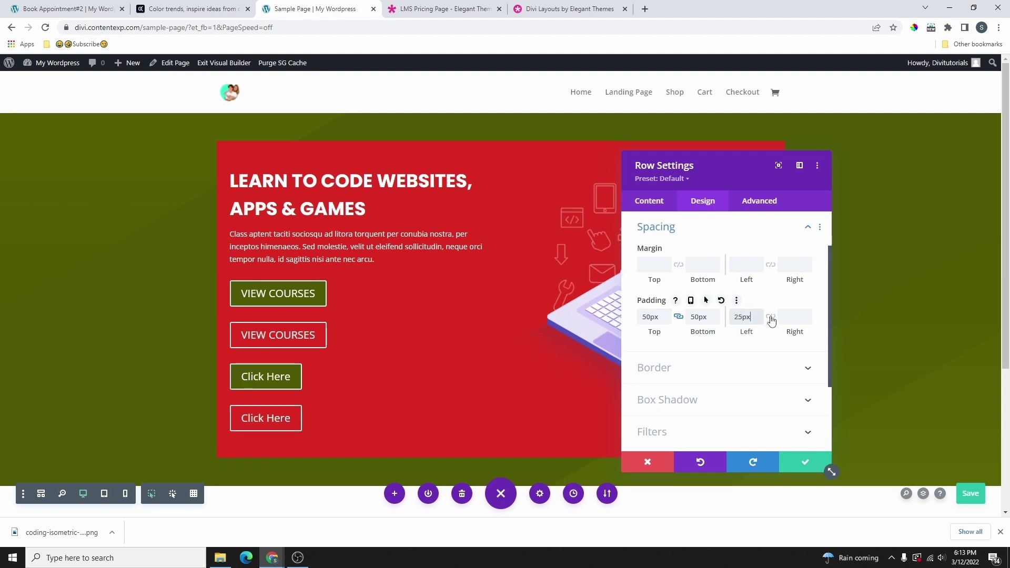
pyautogui.click(771, 316)
pyautogui.moveTo(720, 176); pyautogui.dragTo(823, 190)
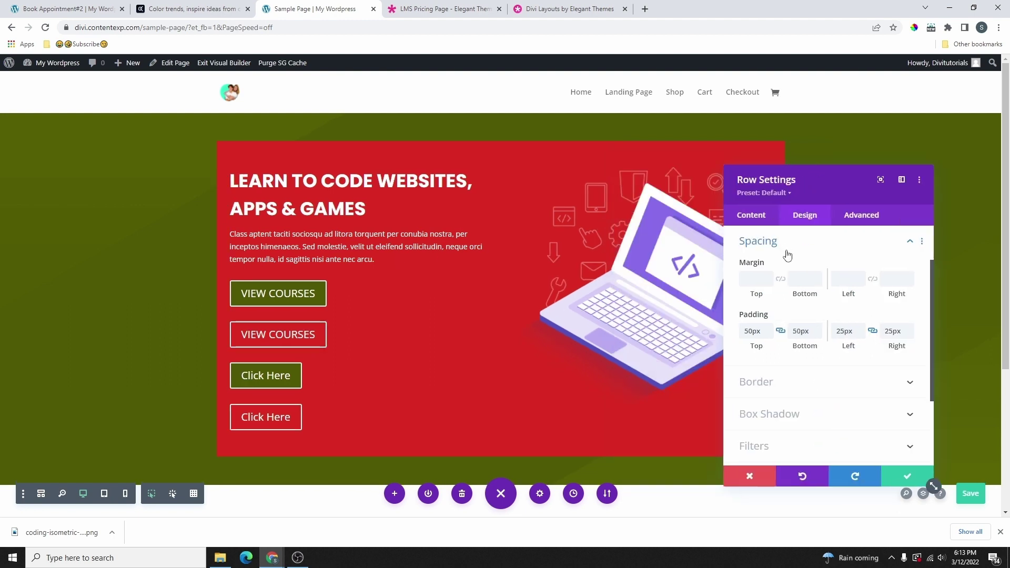
pyautogui.click(755, 243)
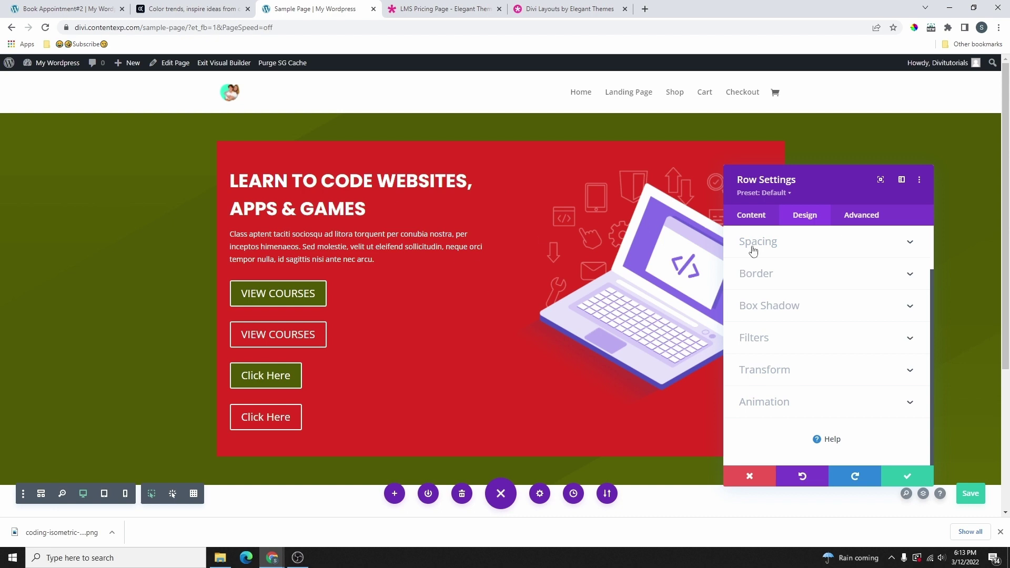
# Round all four corners of the hero row to 146px and save the page.
pyautogui.click(783, 276)
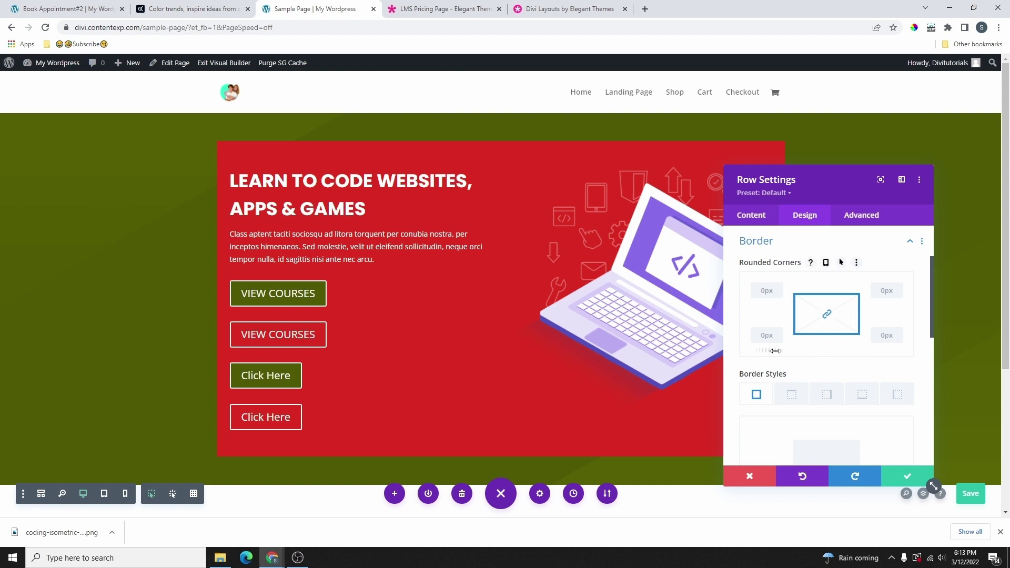
pyautogui.moveTo(776, 351); pyautogui.dragTo(639, 282)
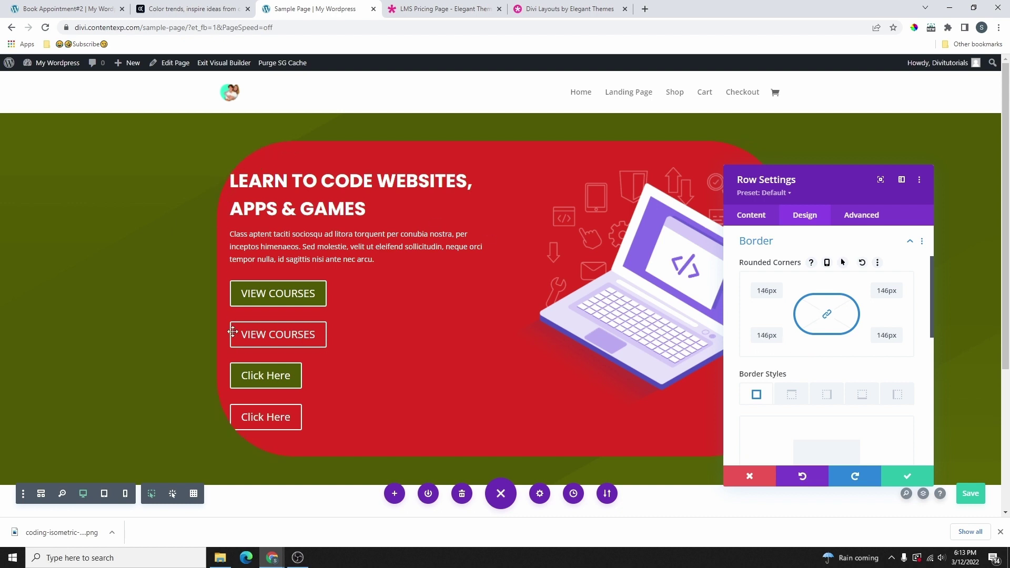
pyautogui.hotkey('ctrl', 's')
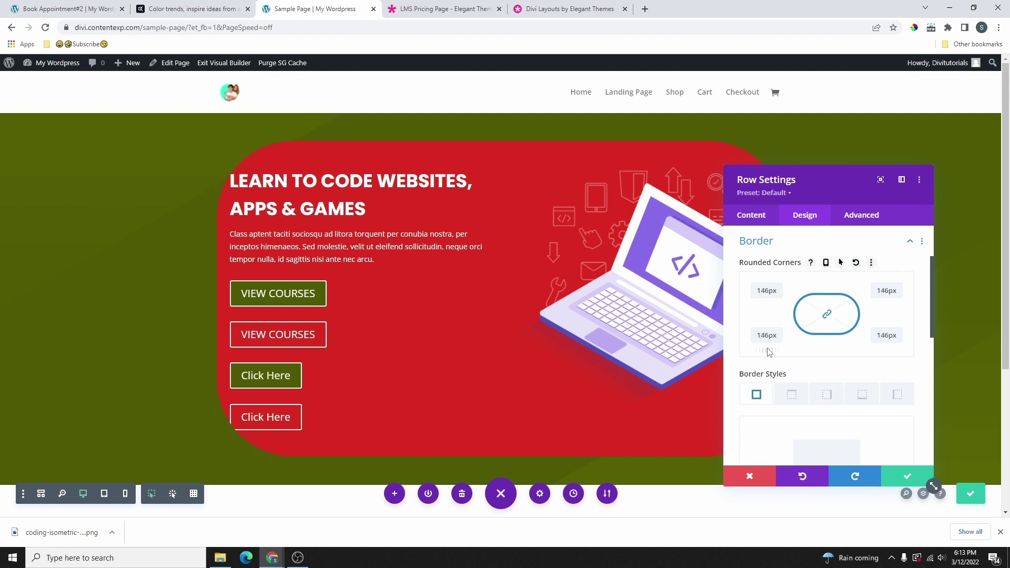
# Set all four rounded corners of the hero row to 25px.
pyautogui.moveTo(768, 351); pyautogui.dragTo(734, 334)
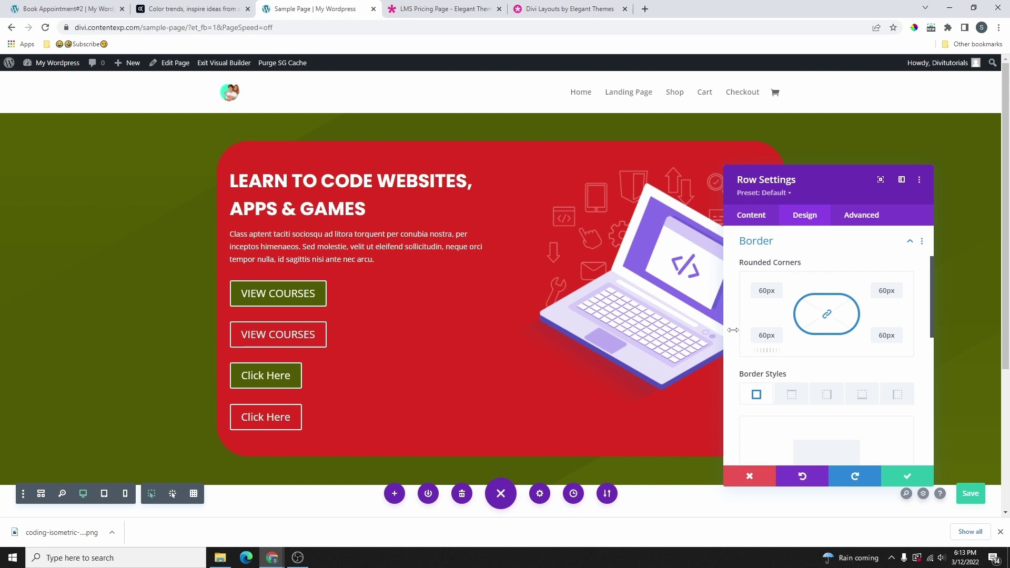
pyautogui.doubleClick(765, 291)
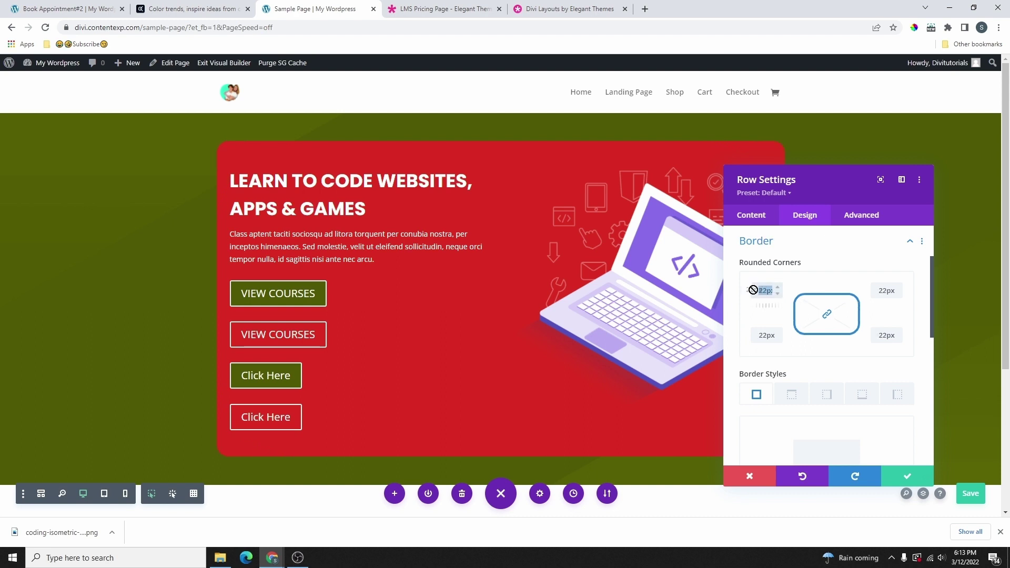
pyautogui.write('25px')
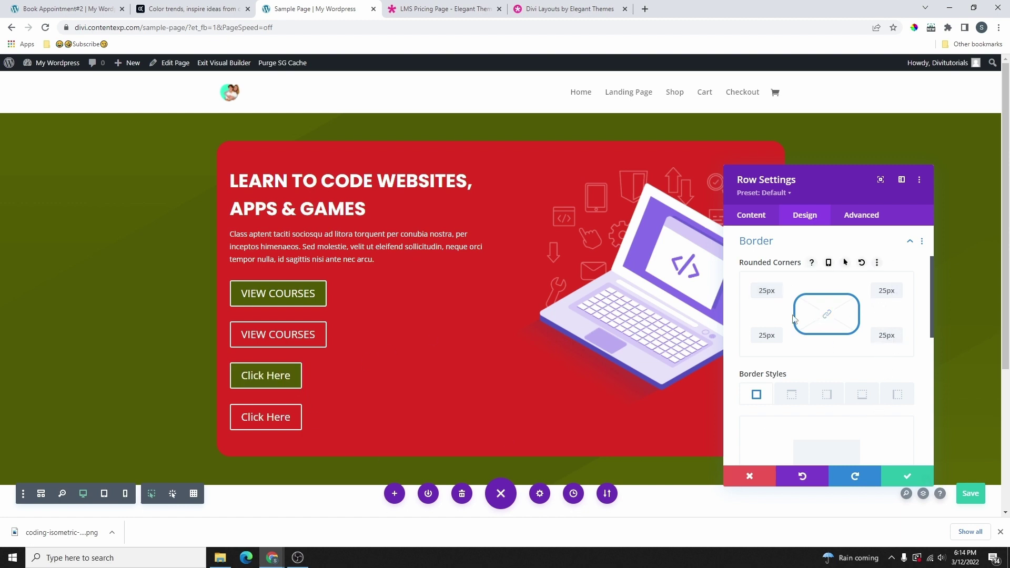
# Unlink the hero row's corner radii and set both bottom corners to 0.
pyautogui.click(827, 314)
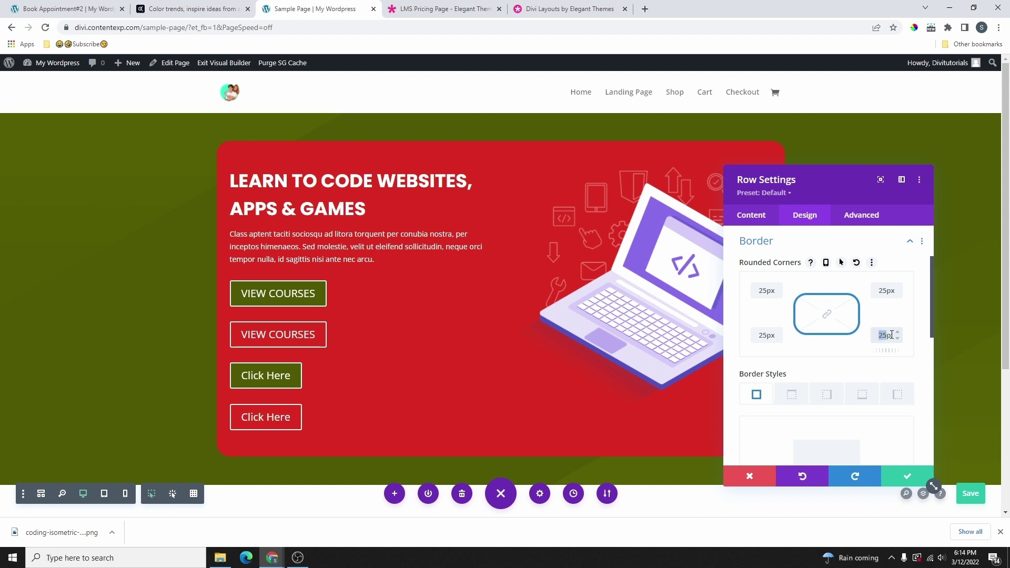
pyautogui.write('0')
pyautogui.click(772, 338)
pyautogui.write('0')
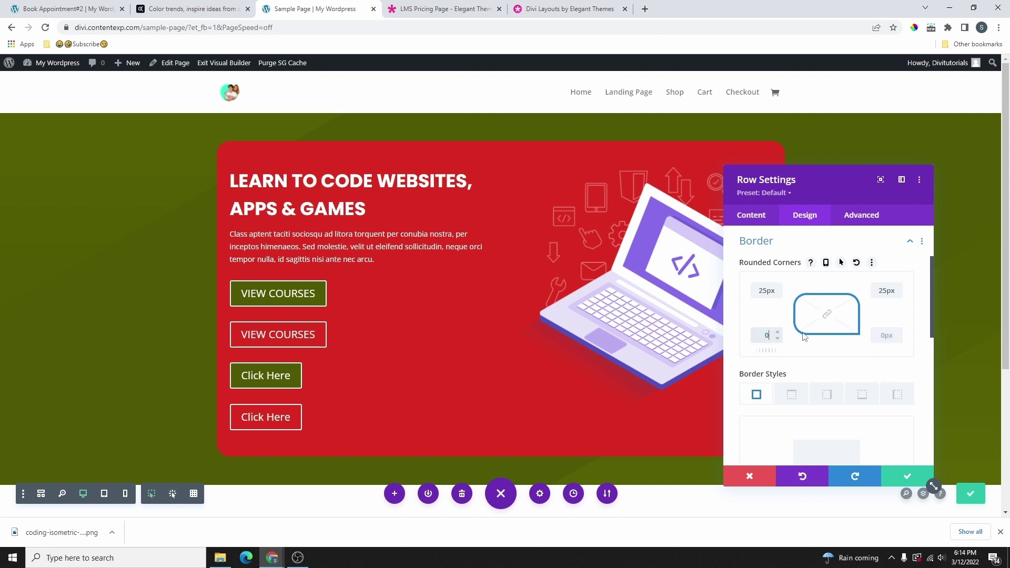
pyautogui.click(764, 185)
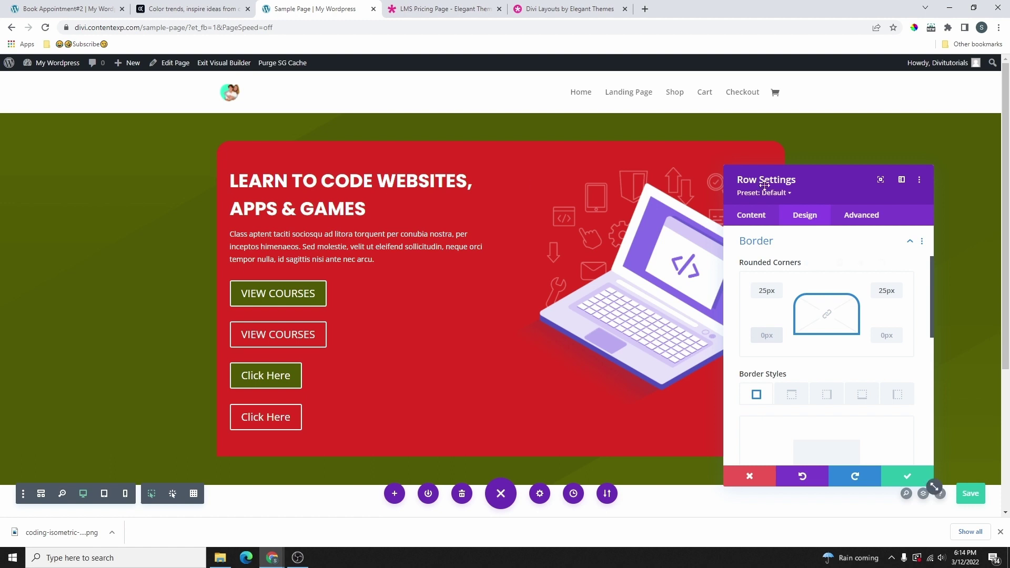
pyautogui.moveTo(764, 184); pyautogui.dragTo(800, 175)
# Look through the hero row's per-side border styles and set the border width on all sides to 38px.
pyautogui.scroll(-1, 838, 310)
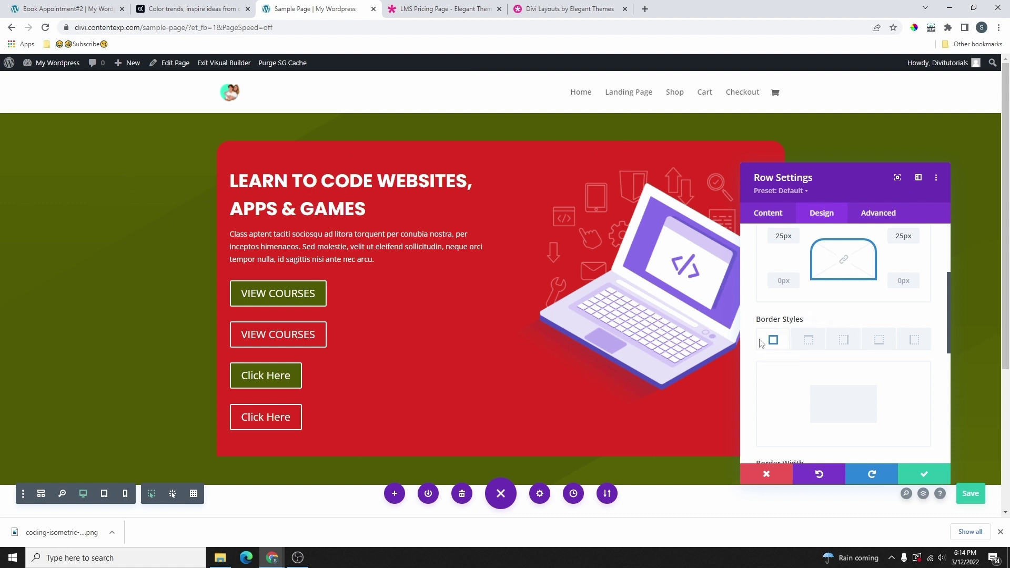
pyautogui.click(810, 344)
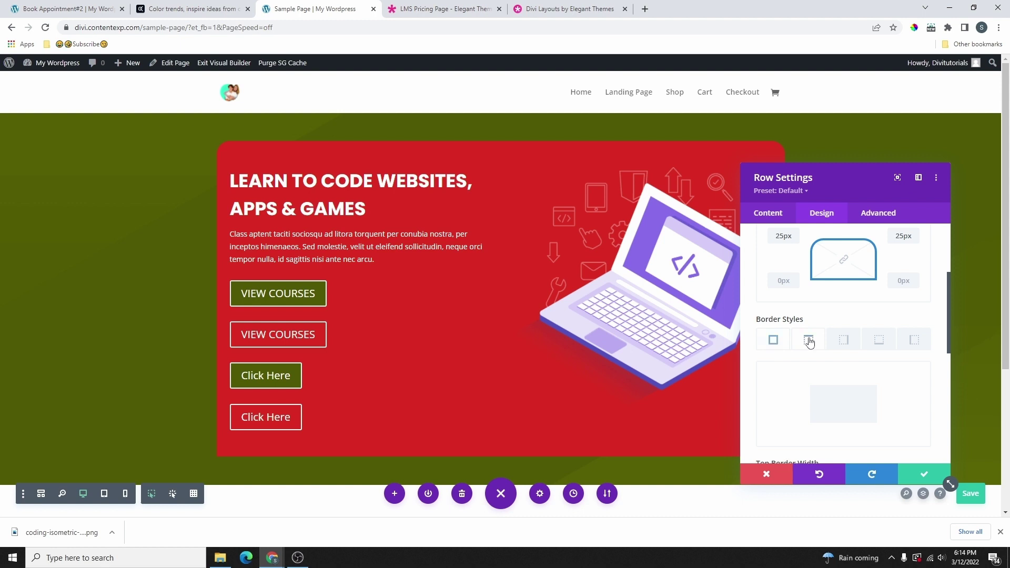
pyautogui.click(881, 345)
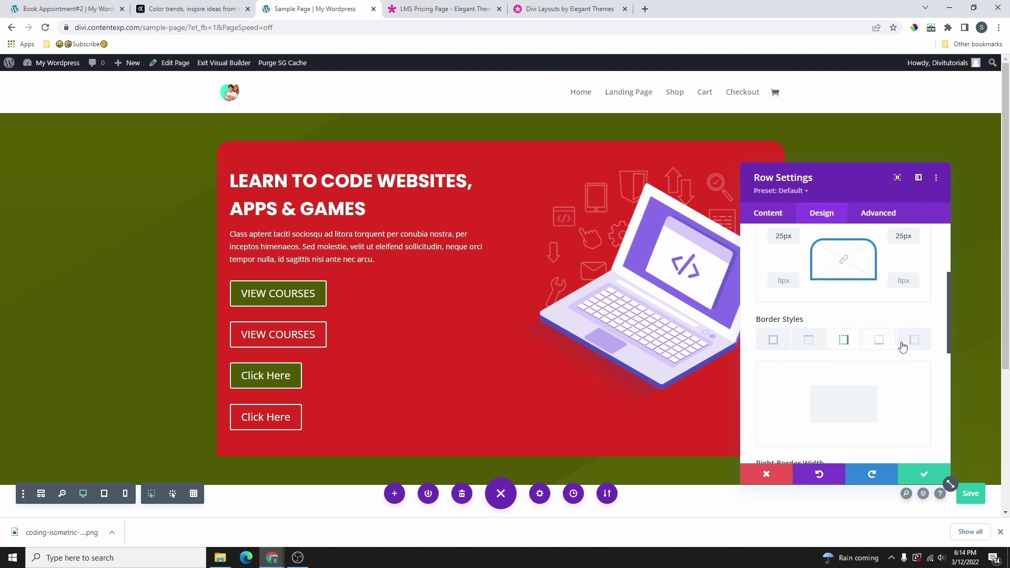
pyautogui.click(776, 343)
pyautogui.scroll(-2, 822, 352)
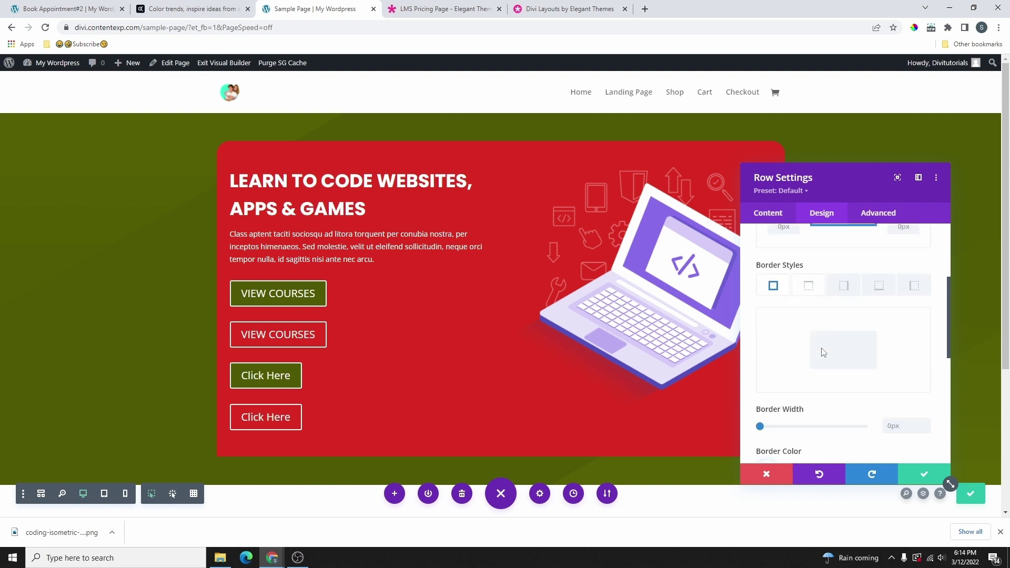
pyautogui.moveTo(760, 376); pyautogui.dragTo(841, 384)
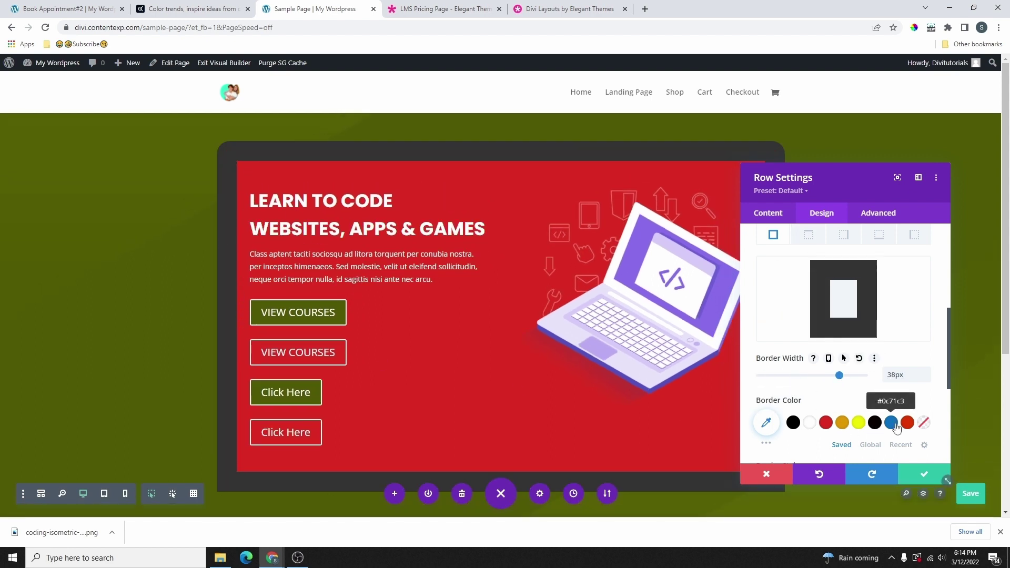
# Try blue and yellow as the hero row's border color, settle on red, and reset the border width to its default.
pyautogui.click(894, 426)
pyautogui.click(858, 426)
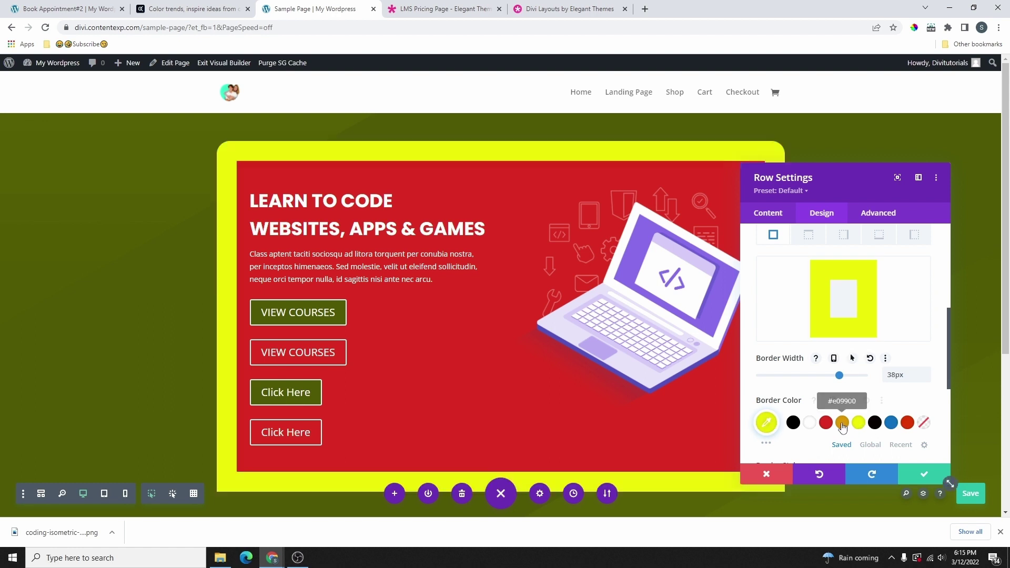
pyautogui.click(827, 426)
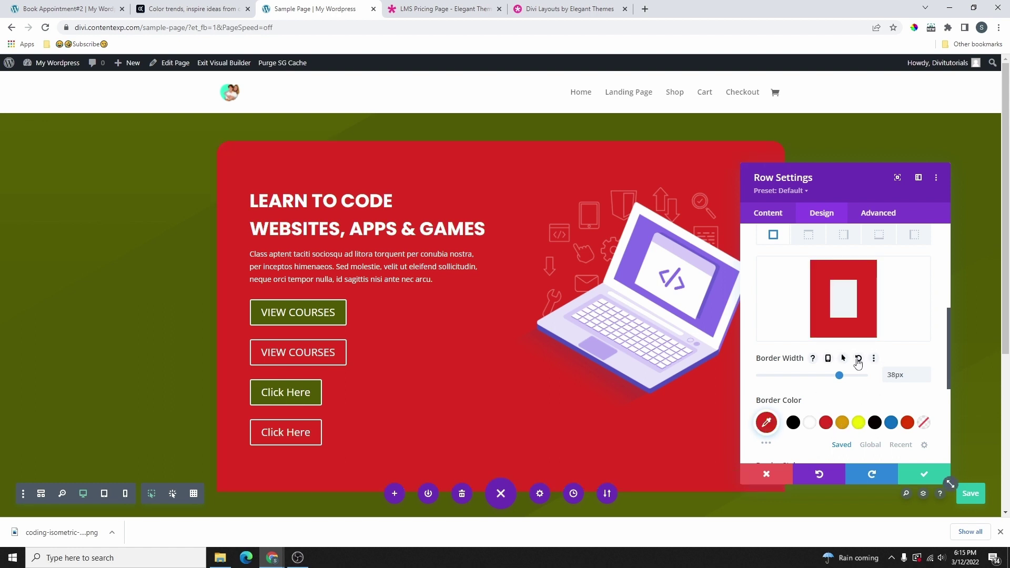
pyautogui.click(859, 359)
# Give the hero row a top border 29px wide in blue #0c71c3.
pyautogui.scroll(2, 799, 347)
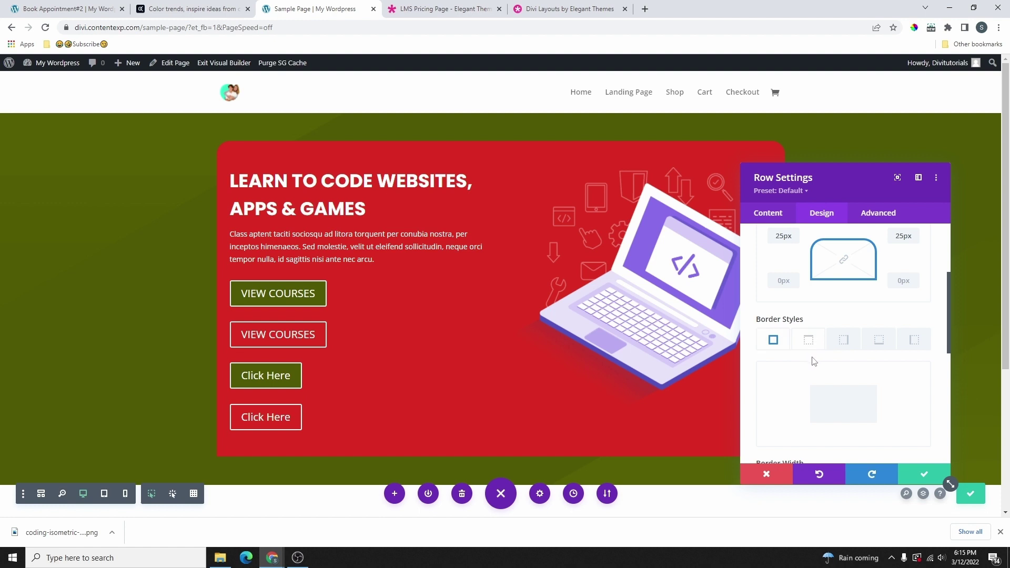
pyautogui.scroll(-1, 813, 342)
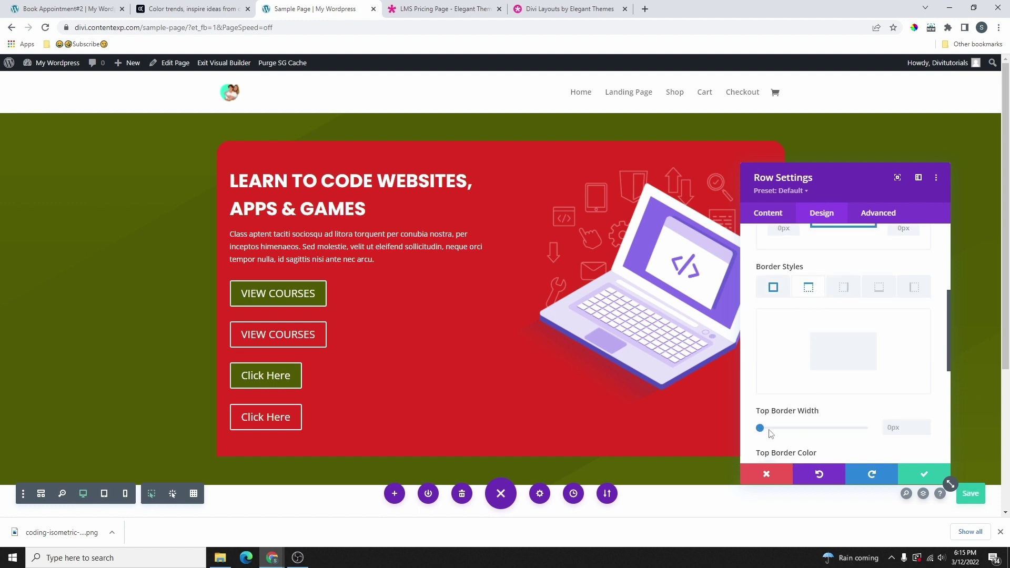
pyautogui.moveTo(770, 433); pyautogui.dragTo(816, 434)
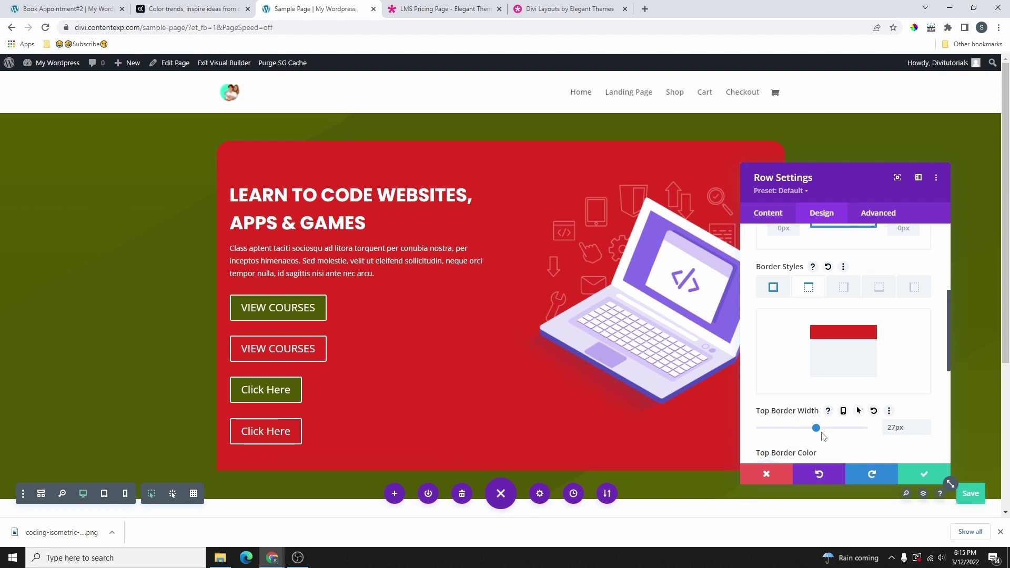
pyautogui.scroll(-1, 823, 436)
pyautogui.click(891, 423)
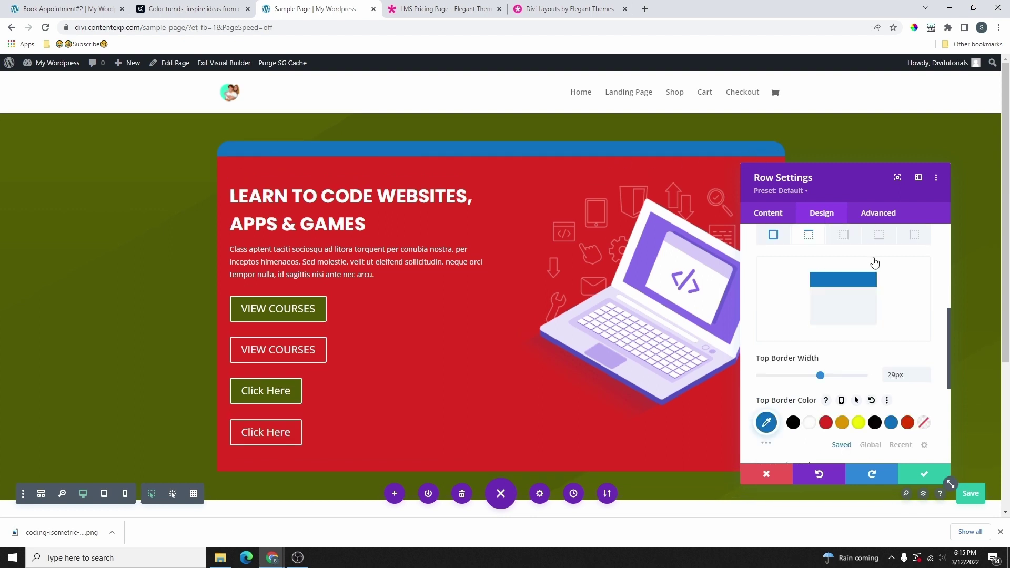
# Reset the hero row's top border width and rounded corners to their defaults and close the border settings.
pyautogui.scroll(1, 849, 364)
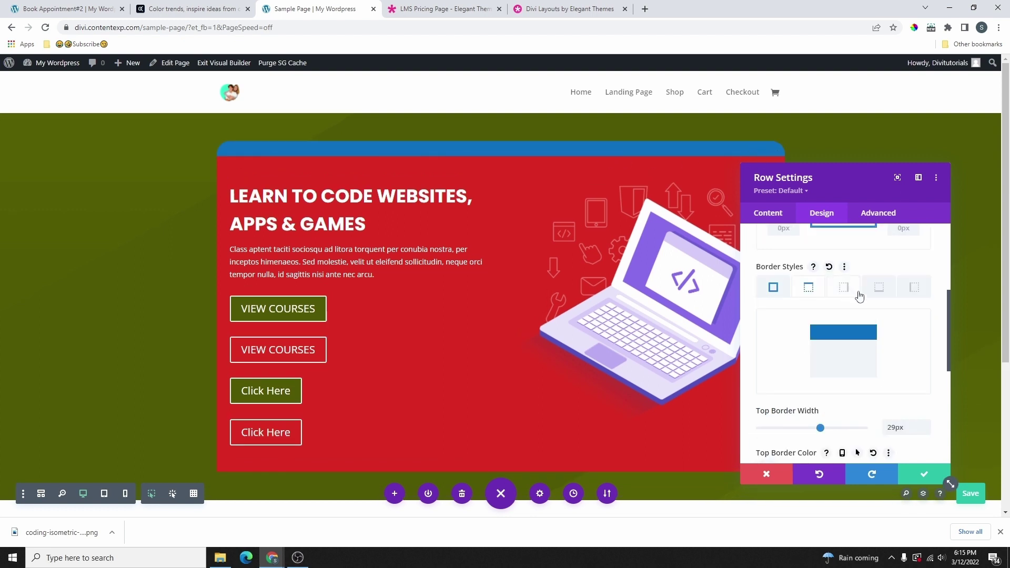
pyautogui.click(872, 411)
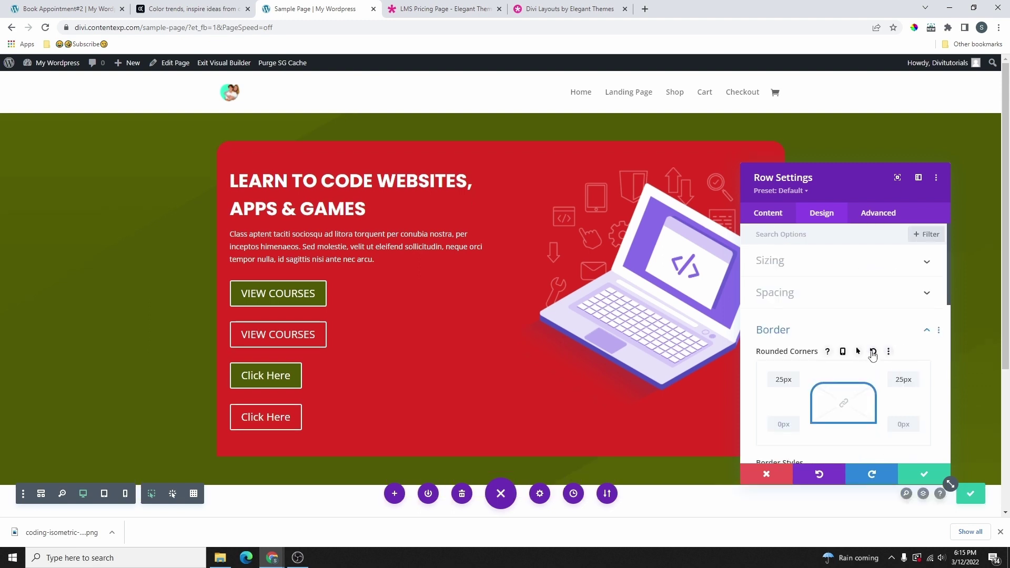
pyautogui.click(872, 352)
pyautogui.click(773, 330)
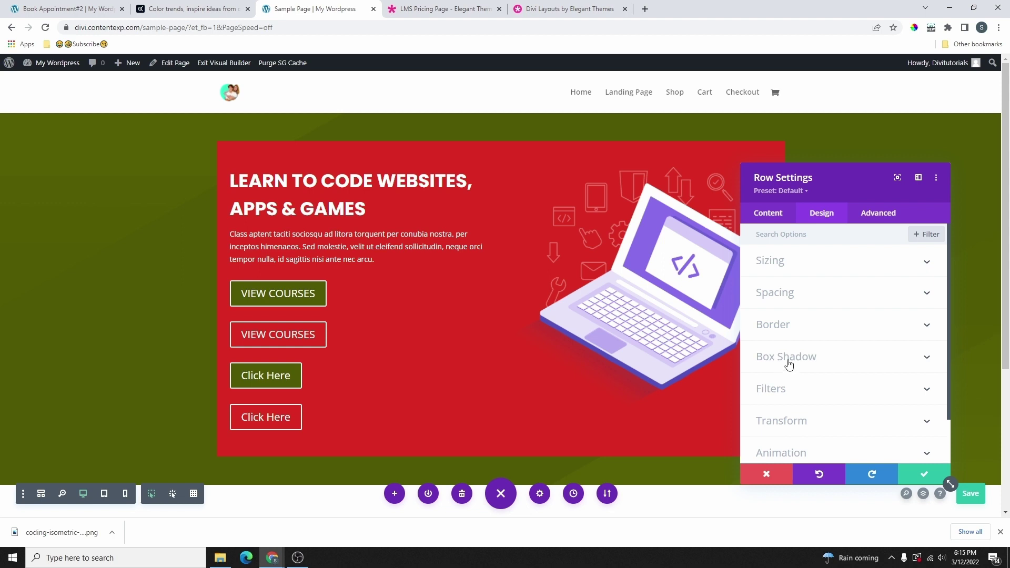
# Try the hard offset and outline box shadow styles on the hero row, and apply the soft shadow around all sides.
pyautogui.click(788, 357)
pyautogui.click(779, 328)
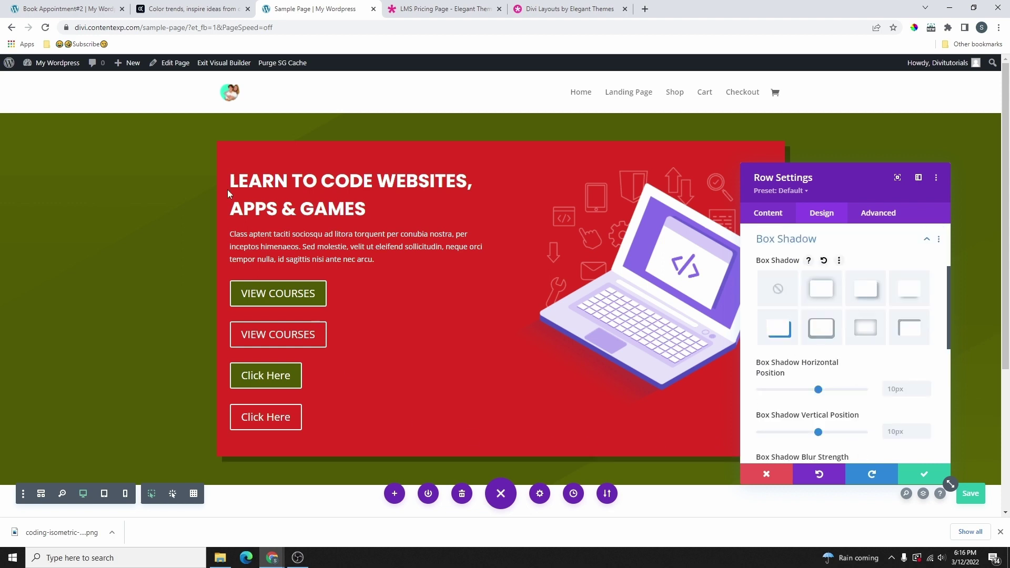
pyautogui.click(832, 336)
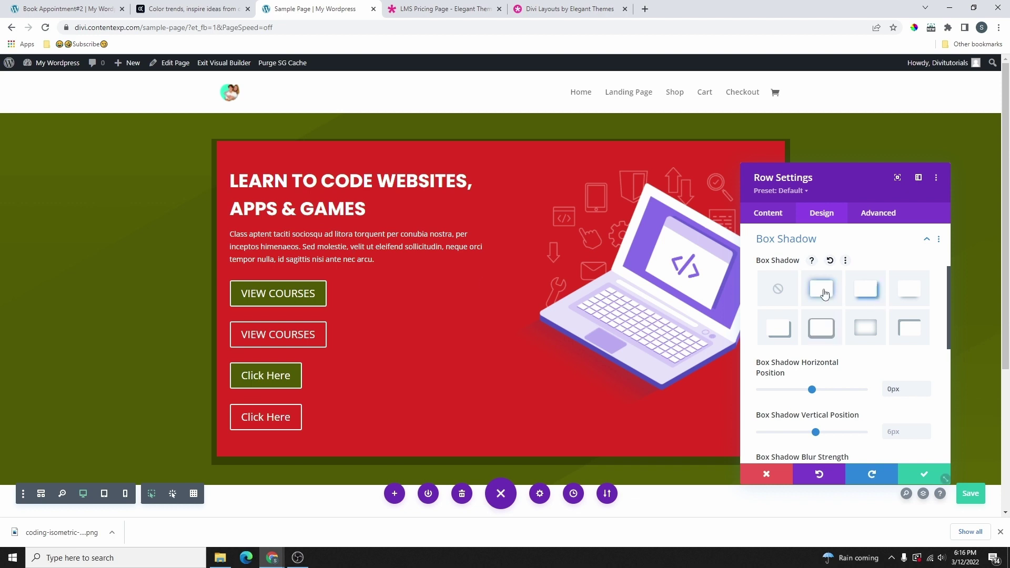
pyautogui.click(894, 329)
pyautogui.scroll(-2, 894, 331)
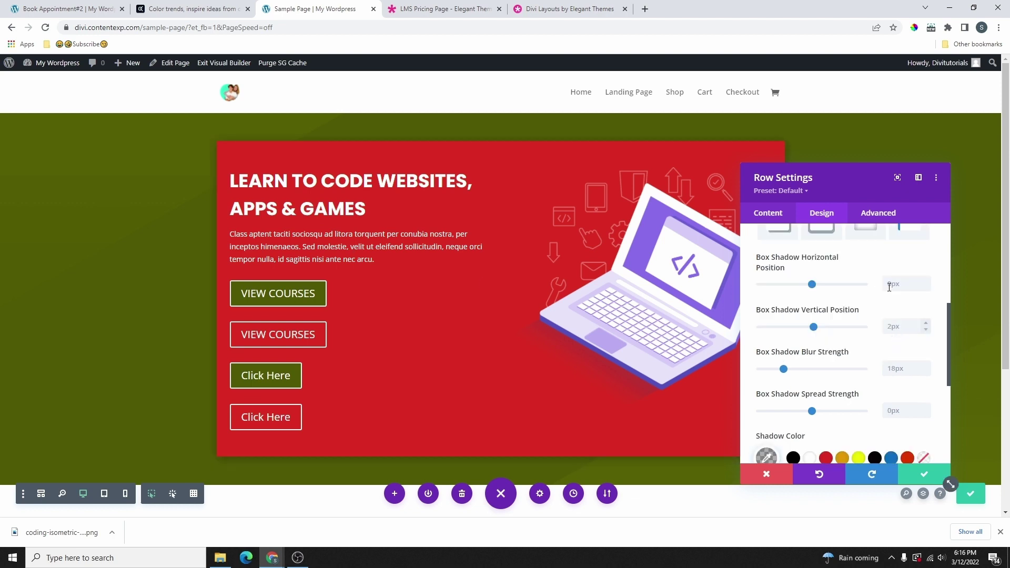
# Look over the hero row's box shadow position, blur, spread and color settings.
pyautogui.click(893, 284)
pyautogui.click(898, 369)
pyautogui.click(896, 410)
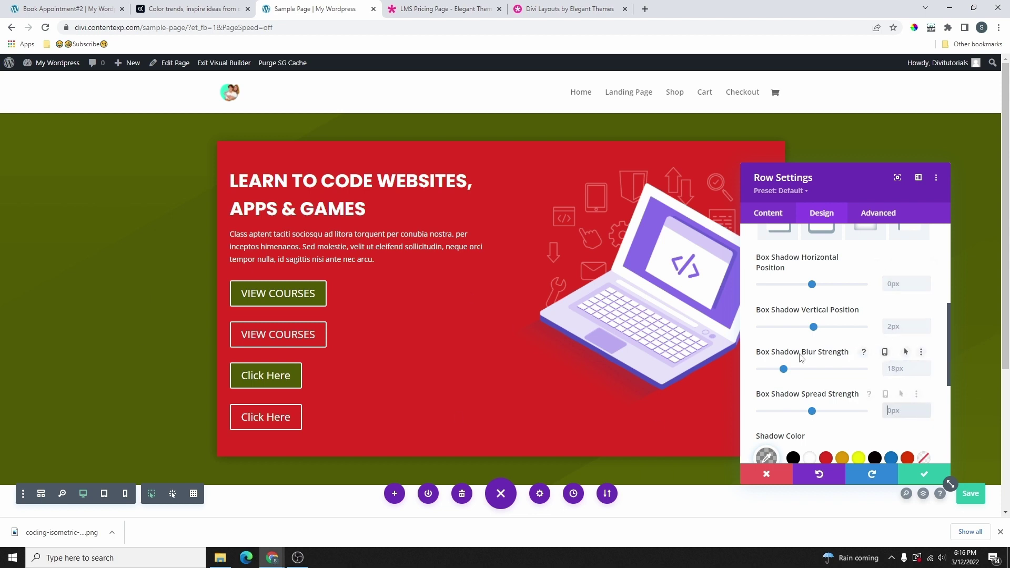
pyautogui.scroll(-1, 801, 357)
pyautogui.scroll(2, 788, 294)
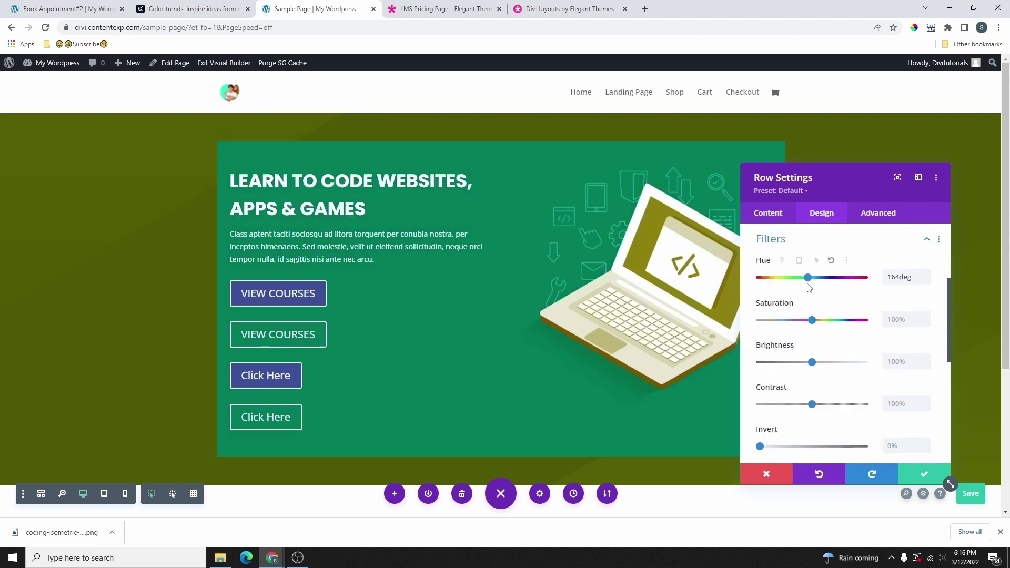
# Adjust the hero row's color filters to a hue of 275deg, a saturation of 142% and a brightness of 172%.
pyautogui.moveTo(809, 288); pyautogui.dragTo(842, 290)
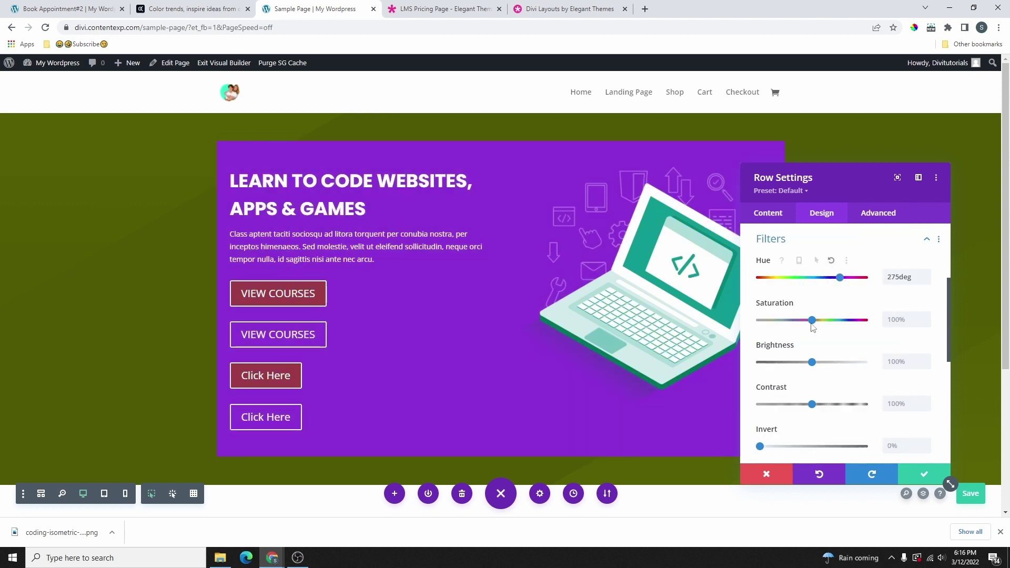
pyautogui.moveTo(812, 321); pyautogui.dragTo(787, 322)
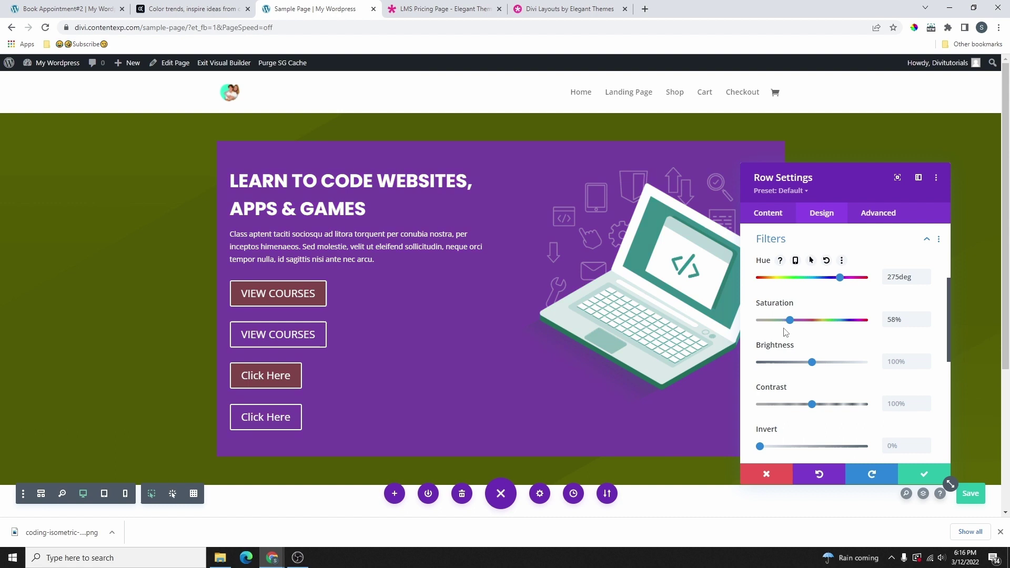
pyautogui.click(835, 332)
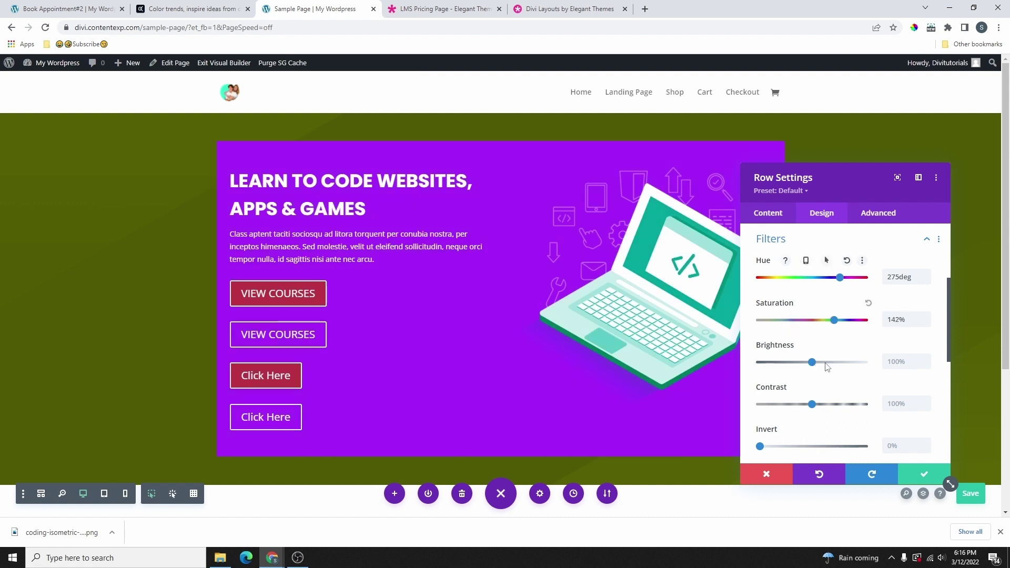
pyautogui.moveTo(813, 365)
pyautogui.mouseDown()
pyautogui.moveTo(803, 369)
pyautogui.moveTo(824, 373)
pyautogui.mouseUp()
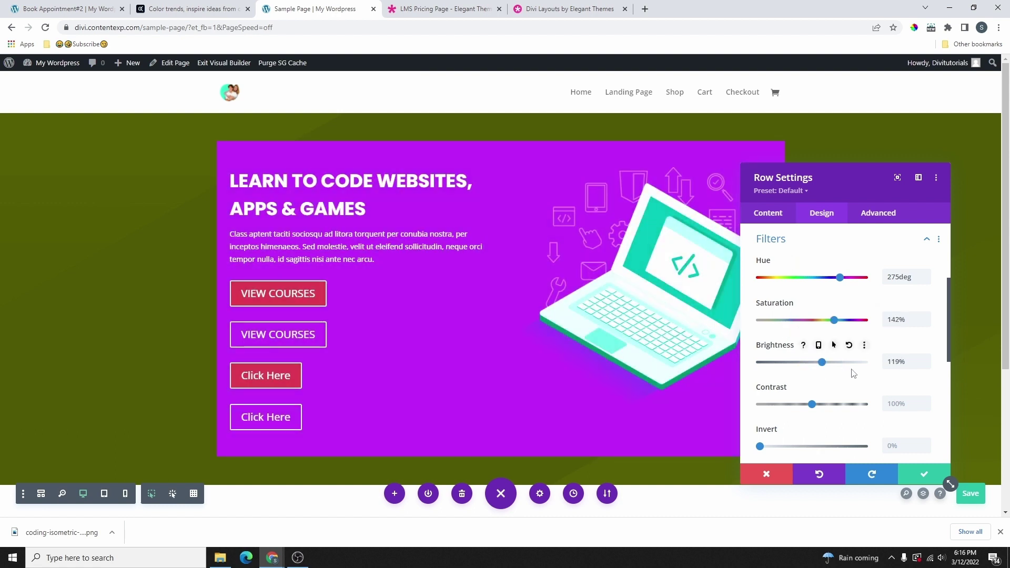
pyautogui.click(852, 373)
pyautogui.scroll(-1, 818, 393)
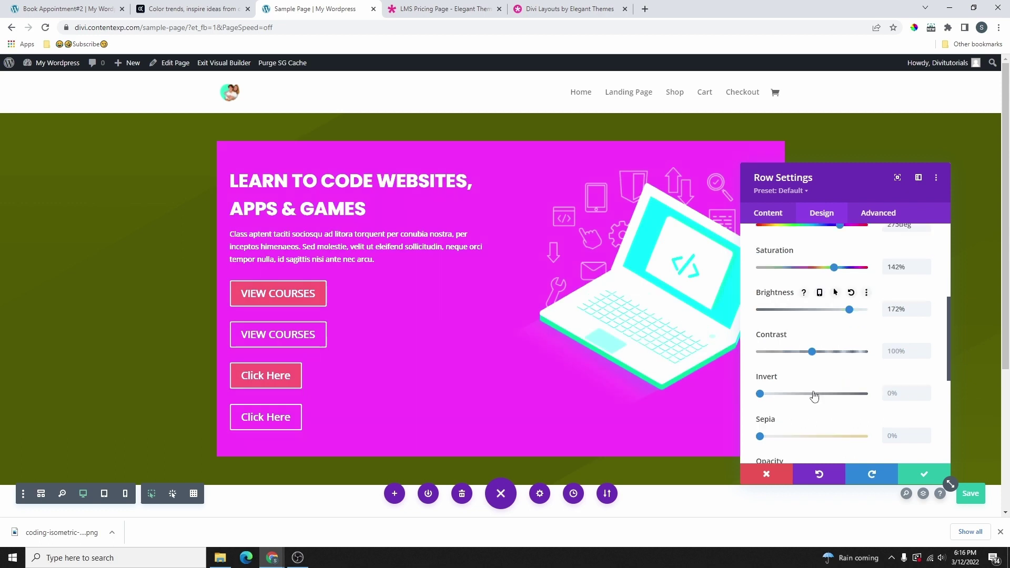
pyautogui.scroll(3, 852, 387)
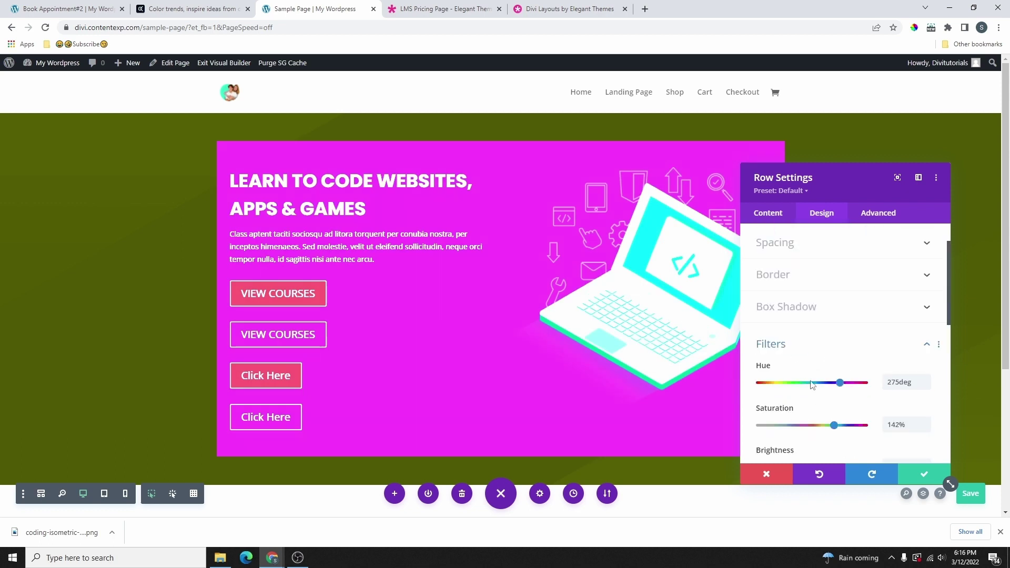
# Reset the row's hue, saturation and brightness filters to their defaults.
pyautogui.scroll(1, 823, 382)
pyautogui.scroll(-2, 821, 363)
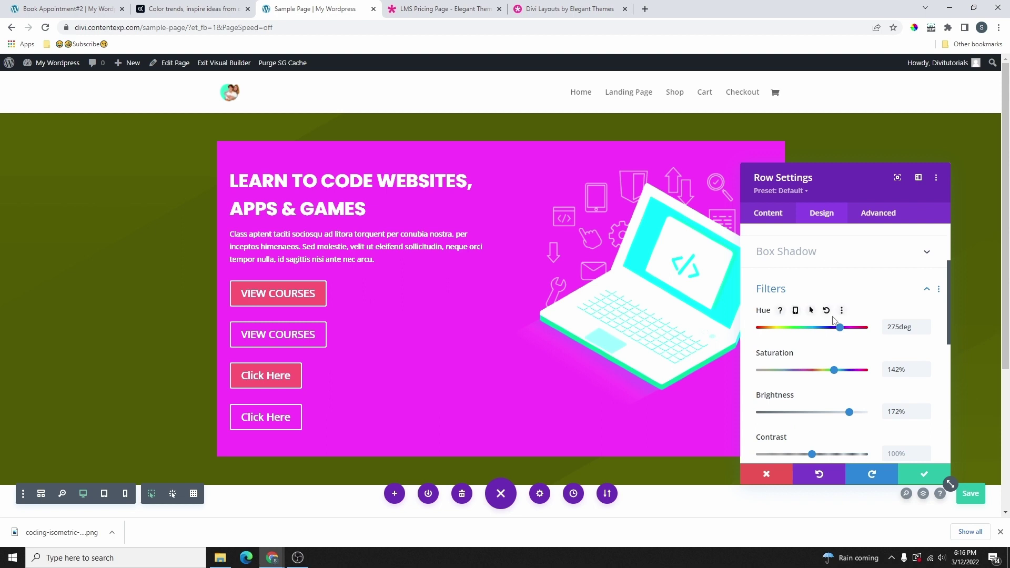
pyautogui.click(827, 313)
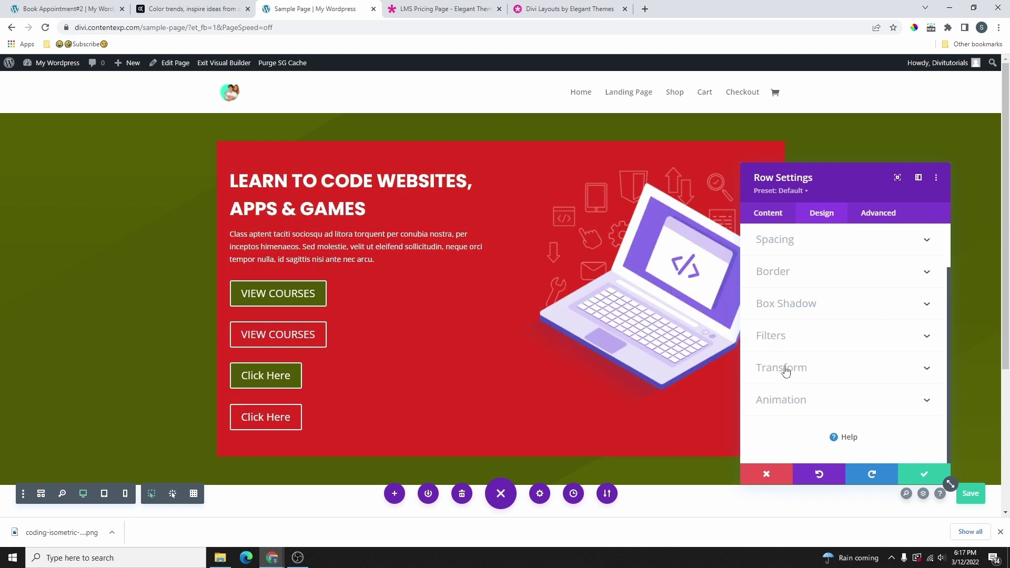
# Scale the row to 50% in both directions and enable the hover options for its transform.
pyautogui.click(785, 371)
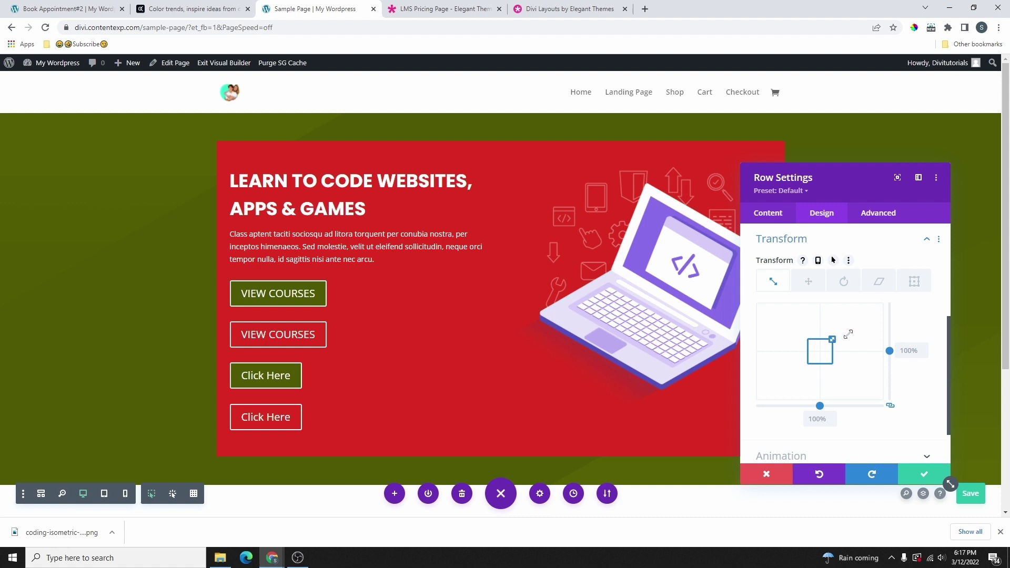
pyautogui.moveTo(847, 333); pyautogui.dragTo(825, 348)
pyautogui.click(918, 353)
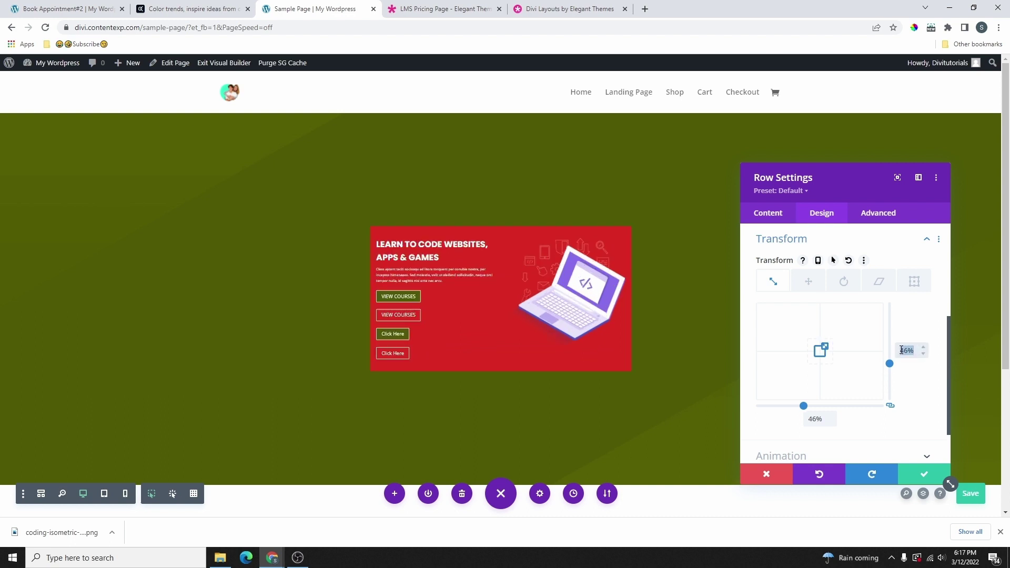
pyautogui.write('50')
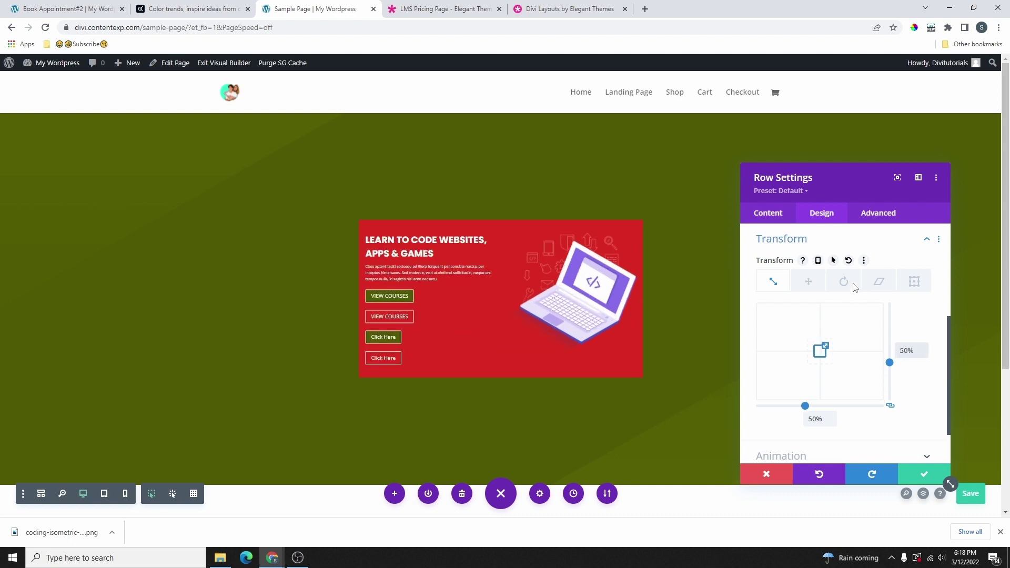
pyautogui.click(833, 260)
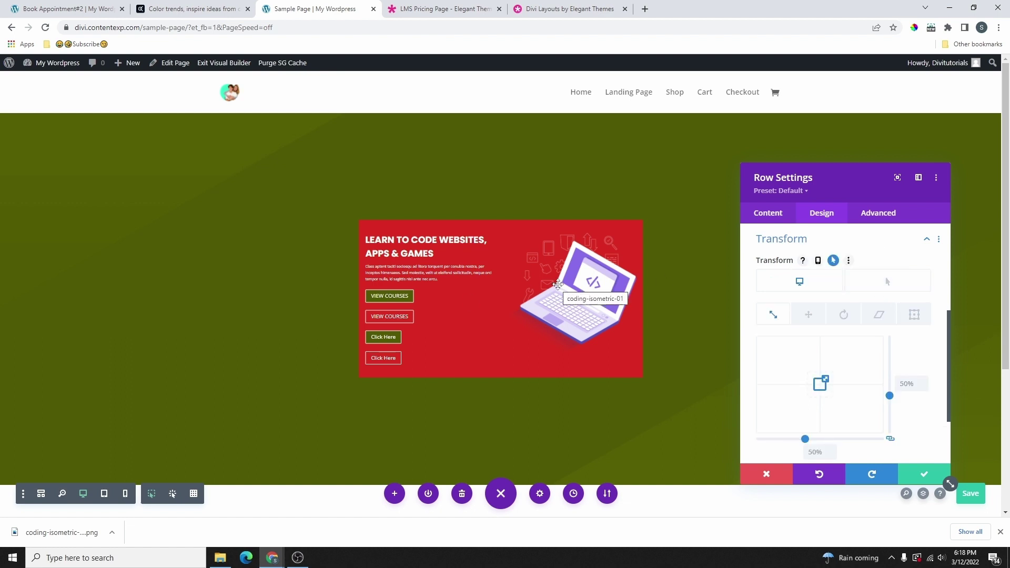
pyautogui.click(887, 281)
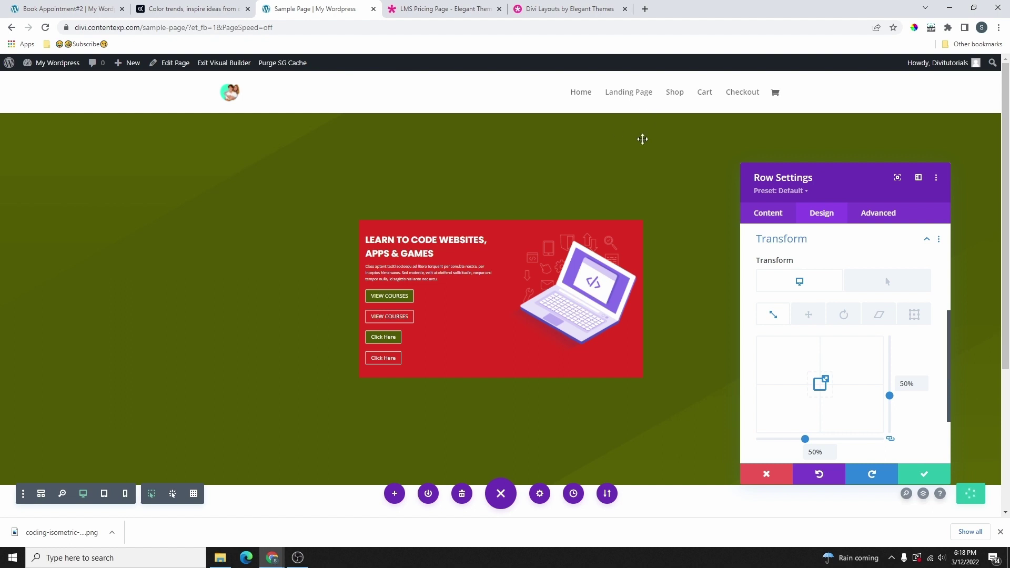
# Exit the visual builder and check the scaled row on the live page.
pyautogui.click(224, 62)
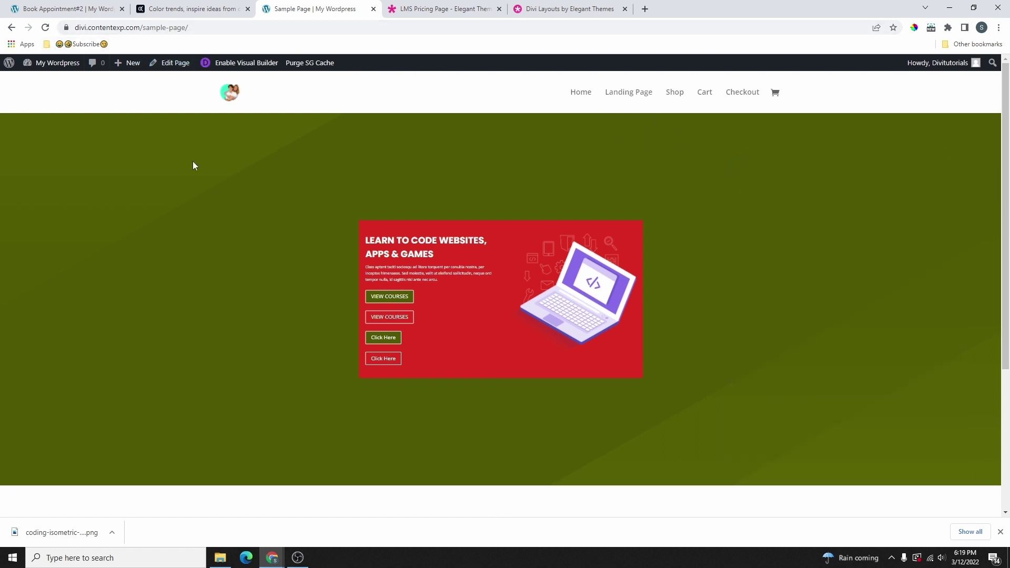
pyautogui.scroll(-2, 796, 263)
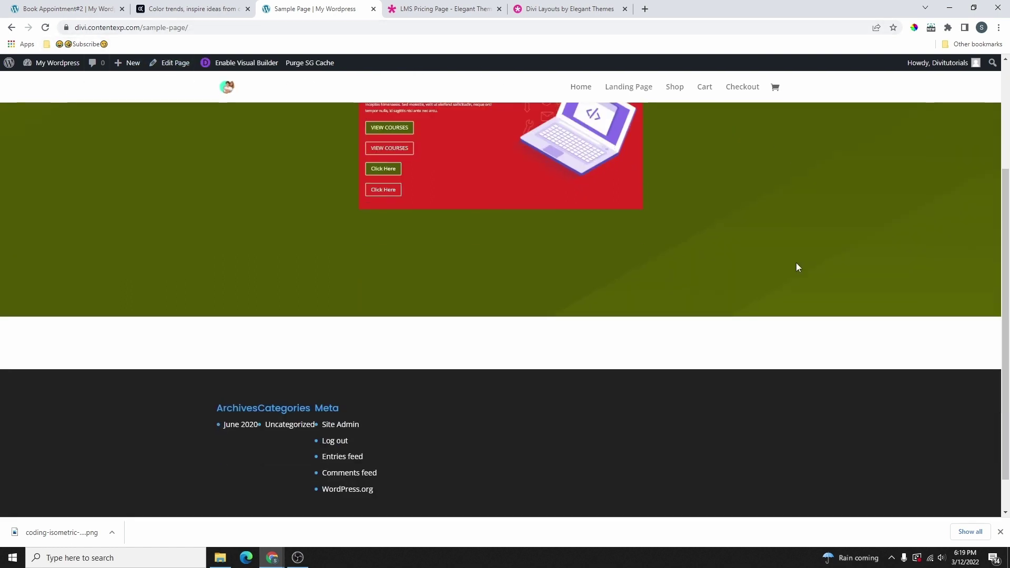
pyautogui.scroll(3, 825, 306)
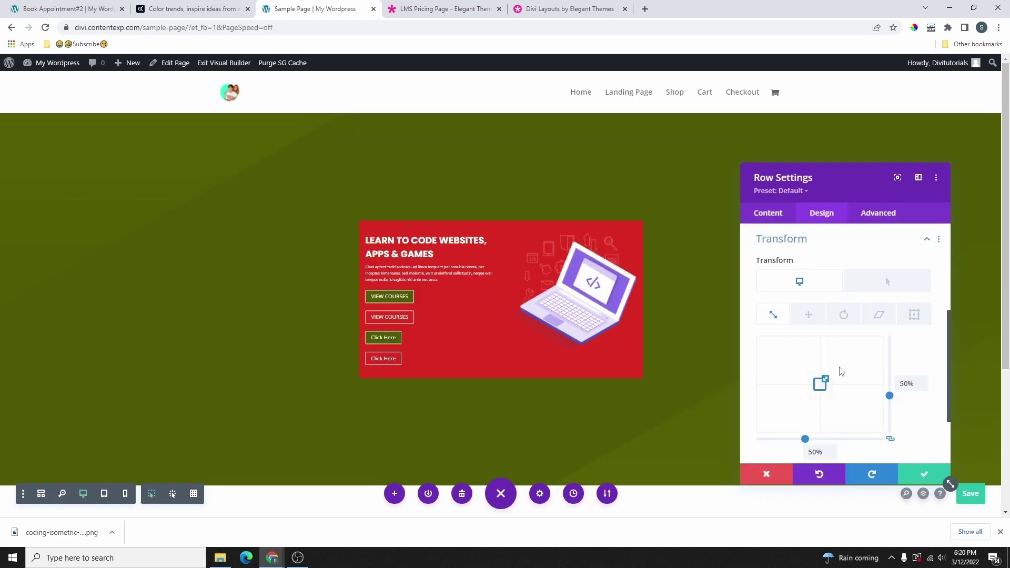
# Look over the row's transform options and reset the transform to its default.
pyautogui.moveTo(822, 332)
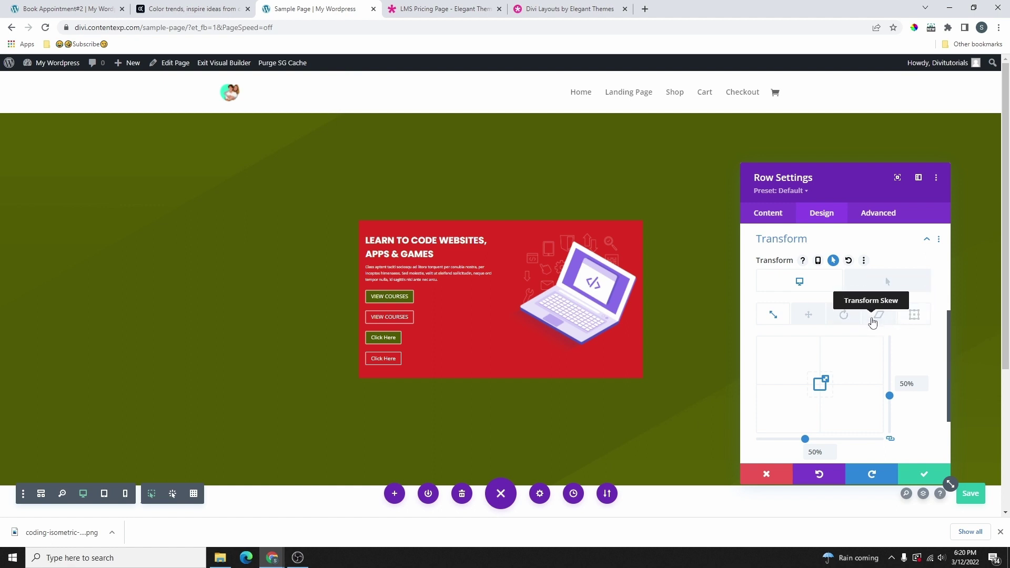
pyautogui.scroll(-2, 893, 390)
pyautogui.scroll(4, 878, 393)
pyautogui.scroll(-2, 842, 374)
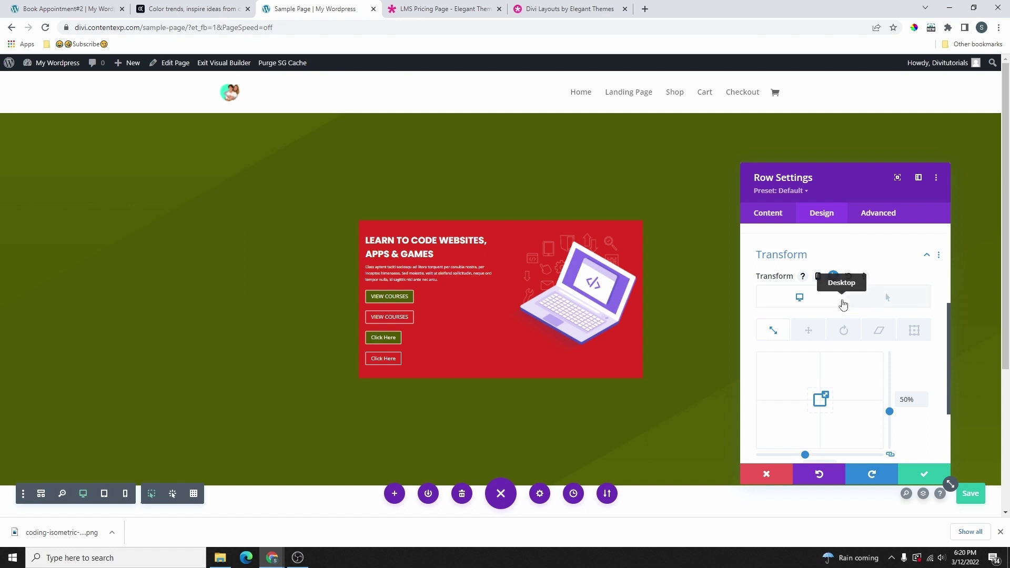
pyautogui.click(849, 278)
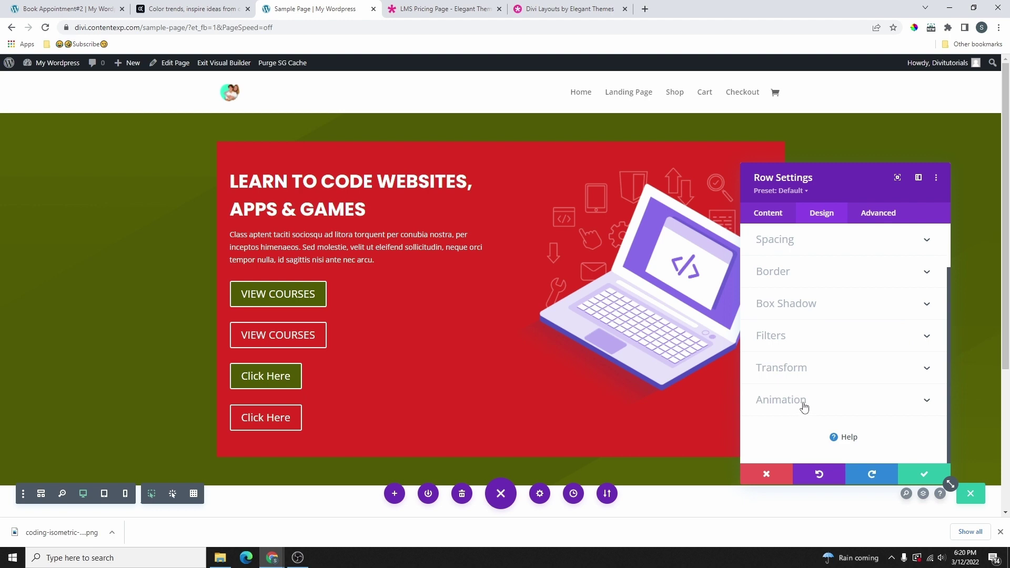
# Preview the Fade animation on the row and switch it to a Slide animation with the direction Up.
pyautogui.click(803, 406)
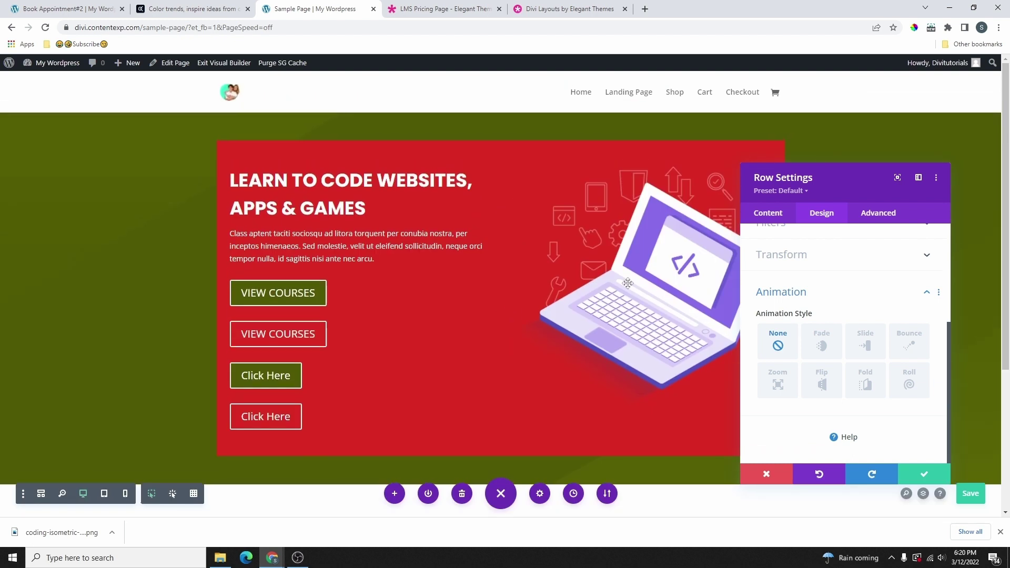
pyautogui.click(821, 344)
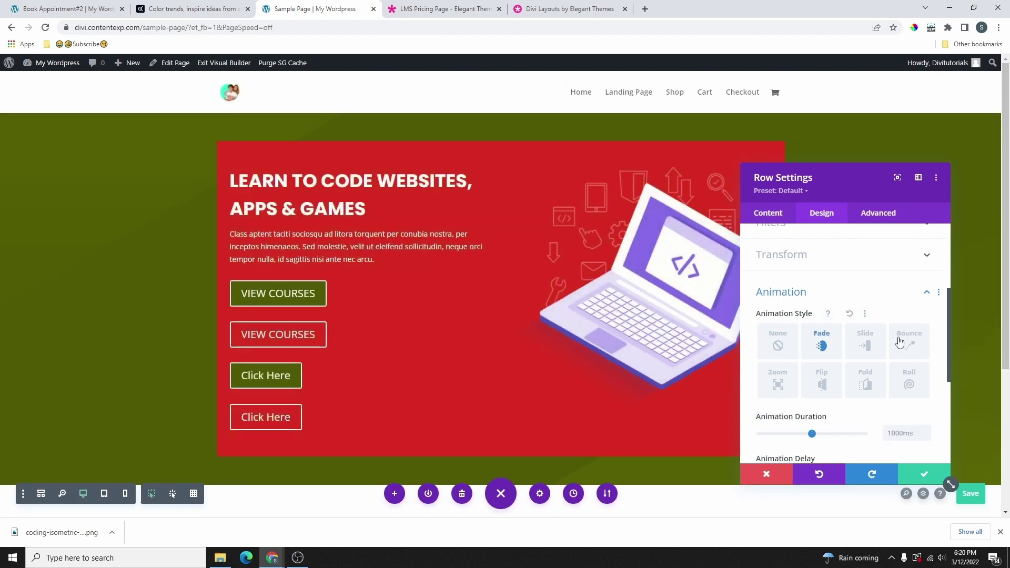
pyautogui.click(866, 345)
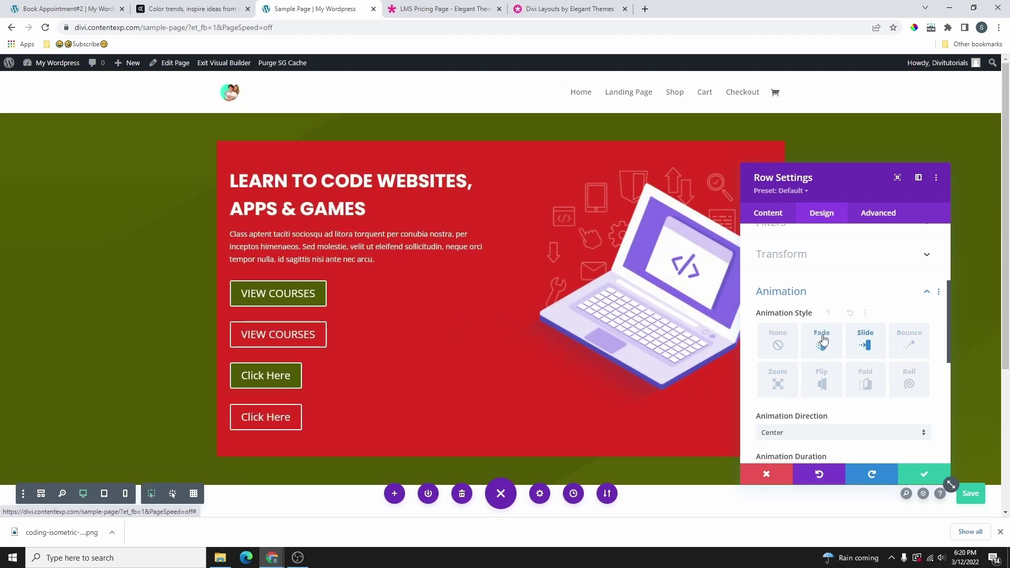
pyautogui.scroll(-3, 812, 279)
pyautogui.click(813, 279)
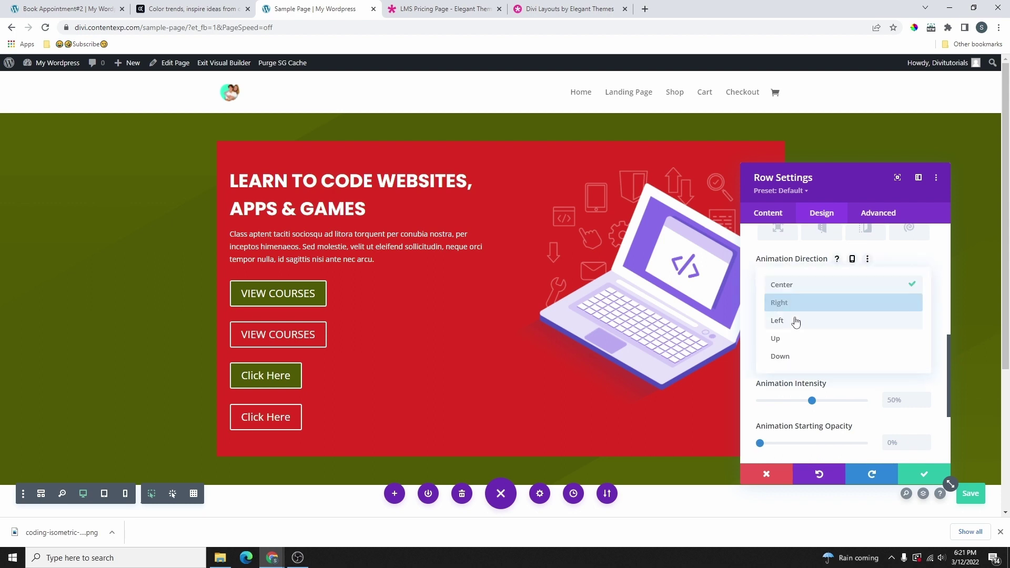
pyautogui.click(801, 337)
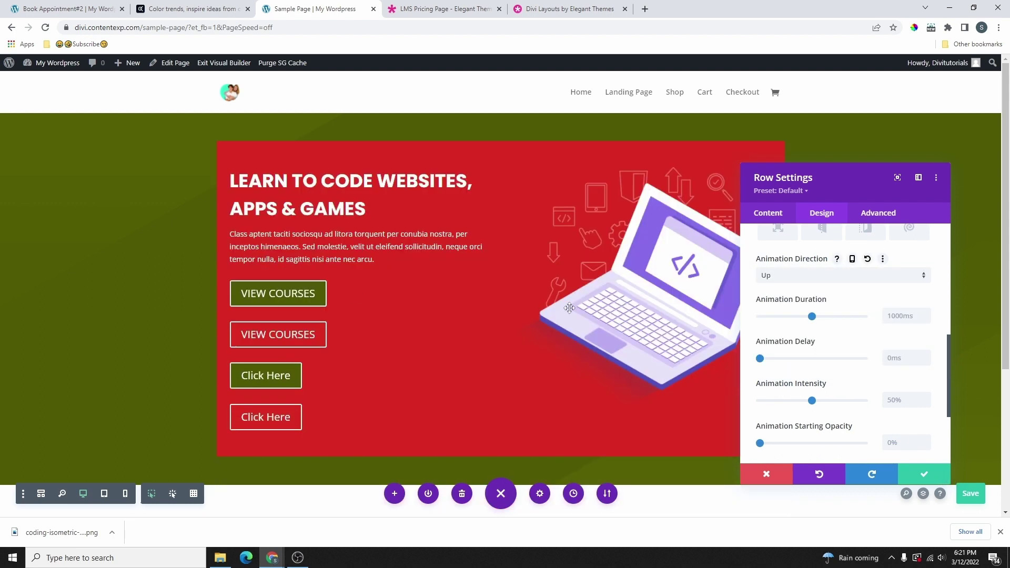
# Reset the row's animation style and apply the row settings.
pyautogui.scroll(3, 798, 322)
pyautogui.click(837, 314)
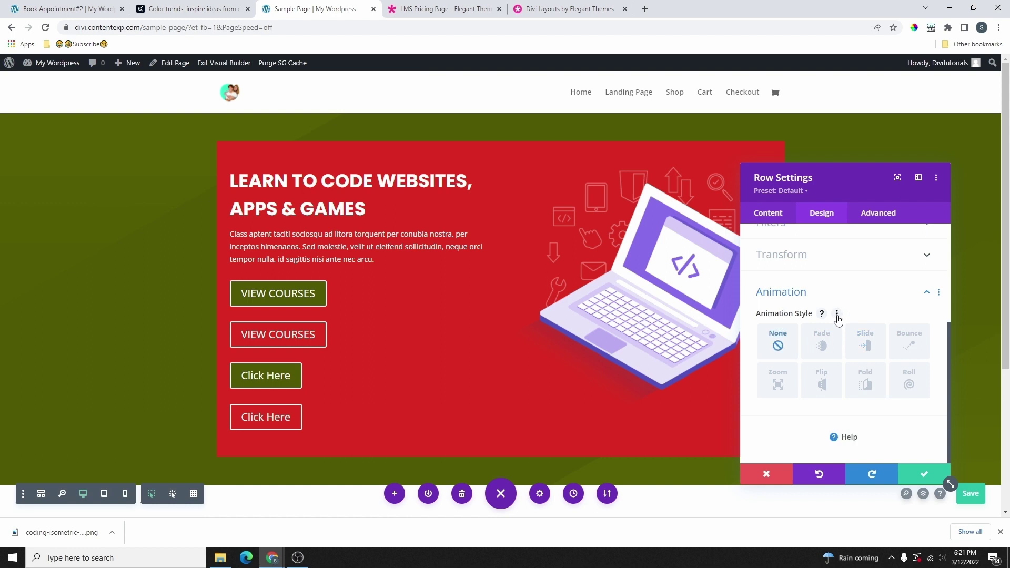
pyautogui.click(922, 475)
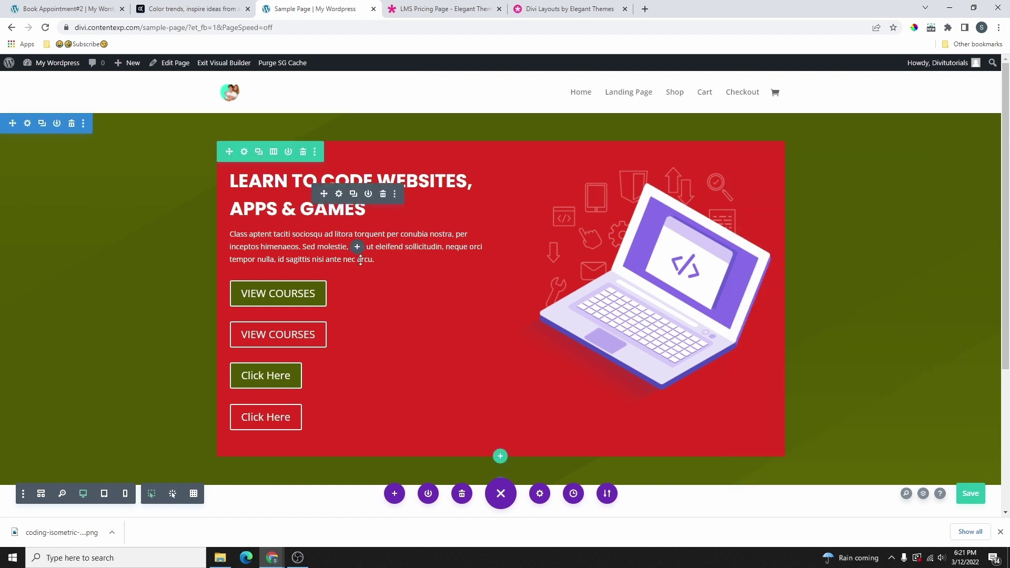
# Give the text module with the heading and paragraph a Slide animation with the direction Down, previewing Up first, and apply it.
pyautogui.click(339, 193)
pyautogui.click(820, 213)
pyautogui.scroll(-5, 833, 379)
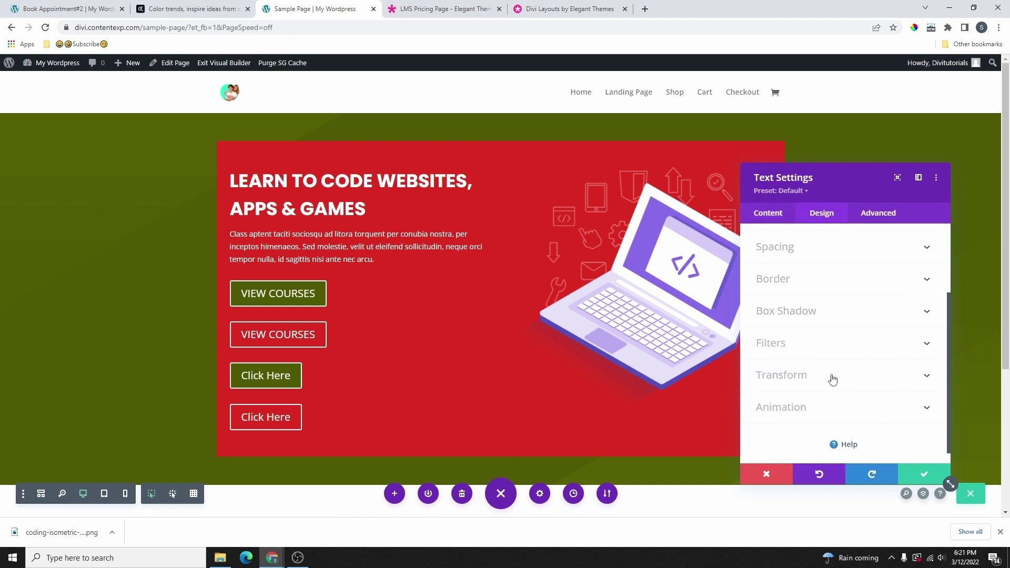
pyautogui.click(813, 412)
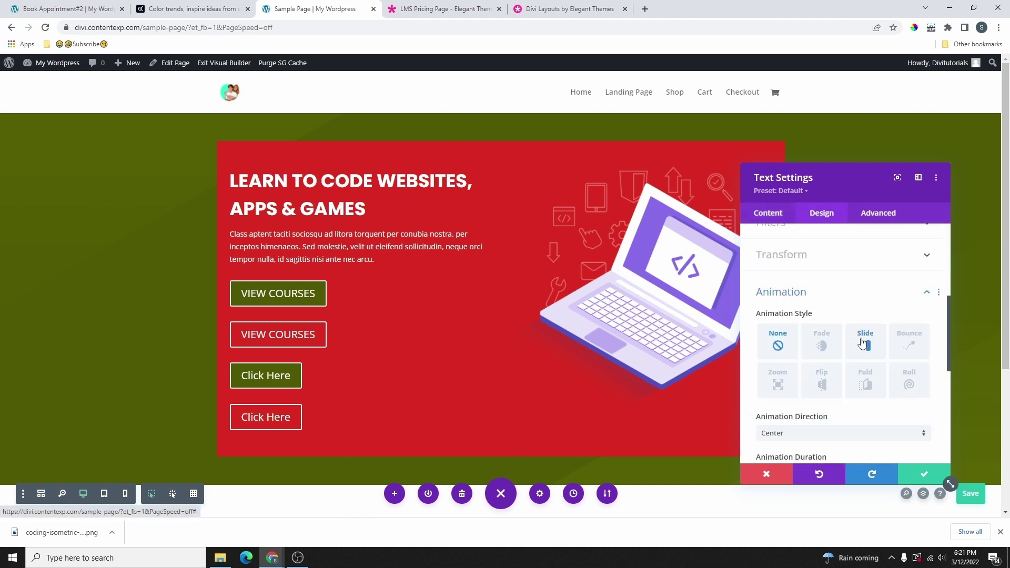
pyautogui.click(863, 343)
pyautogui.scroll(-2, 863, 343)
pyautogui.click(825, 331)
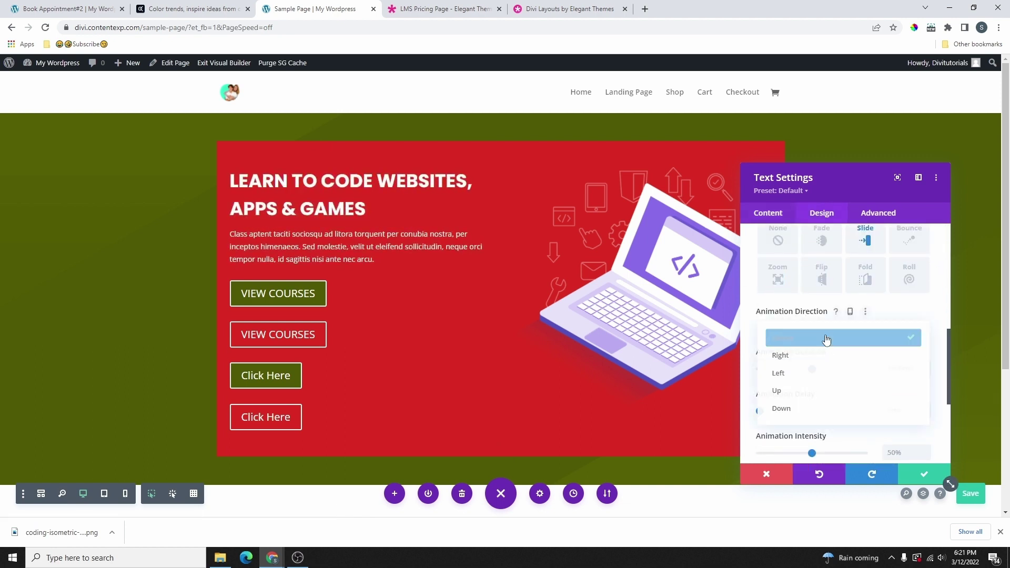
pyautogui.click(808, 389)
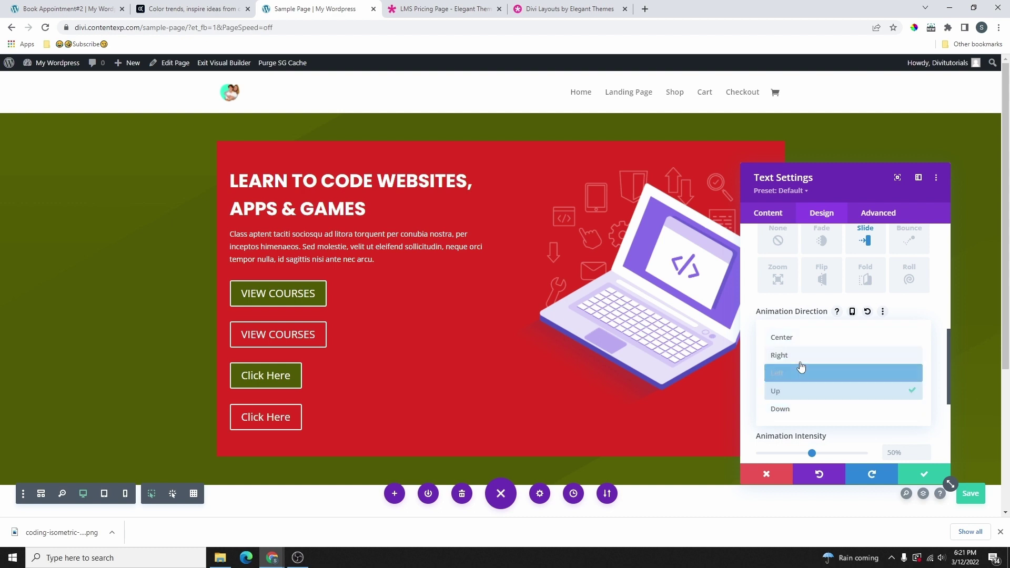
pyautogui.click(796, 409)
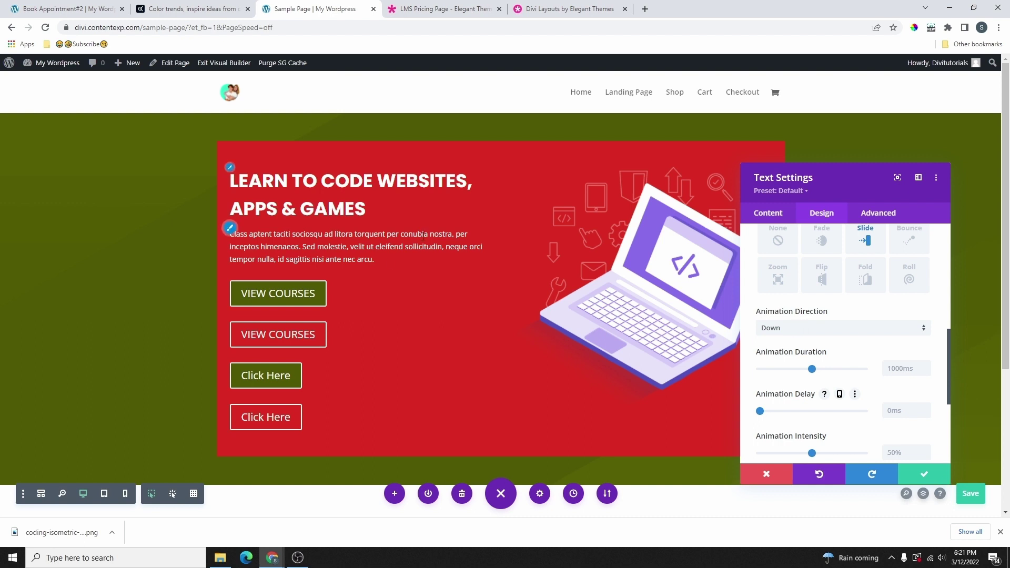
pyautogui.click(920, 475)
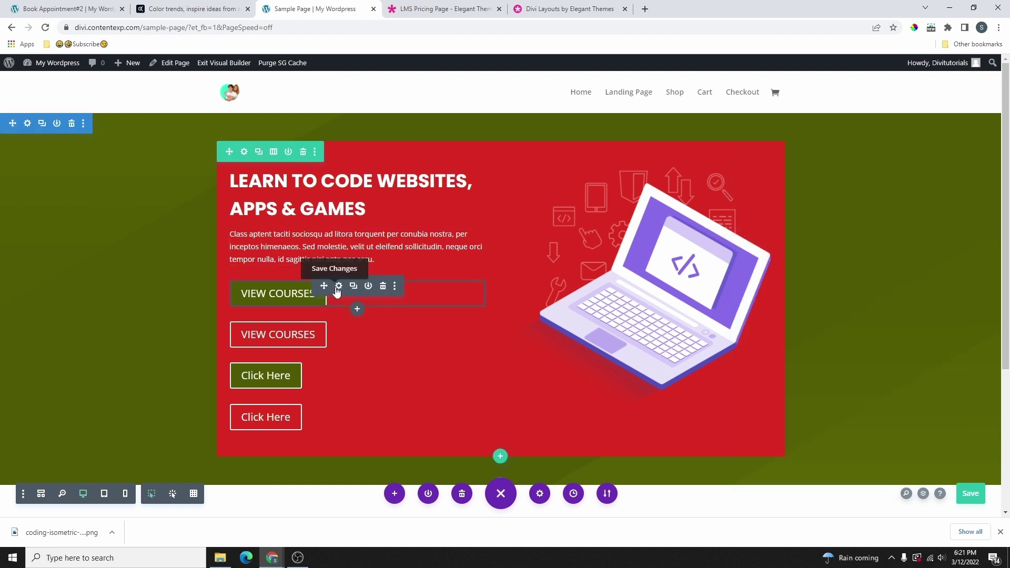
# Preview the Roll animation on the first VIEW COURSES button, set its animation style to Zoom and apply it.
pyautogui.click(337, 289)
pyautogui.click(813, 219)
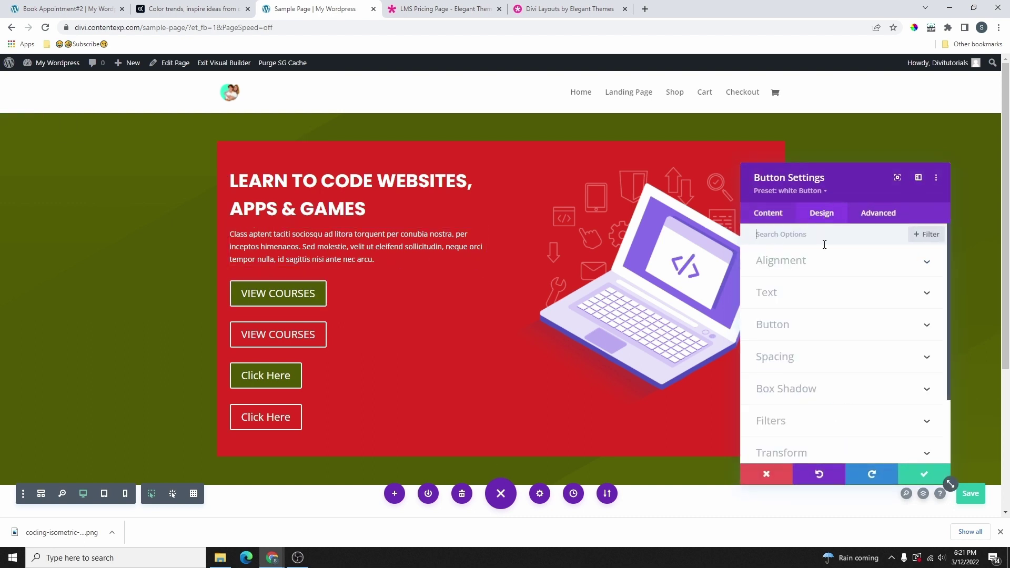
pyautogui.scroll(-3, 838, 337)
pyautogui.click(825, 396)
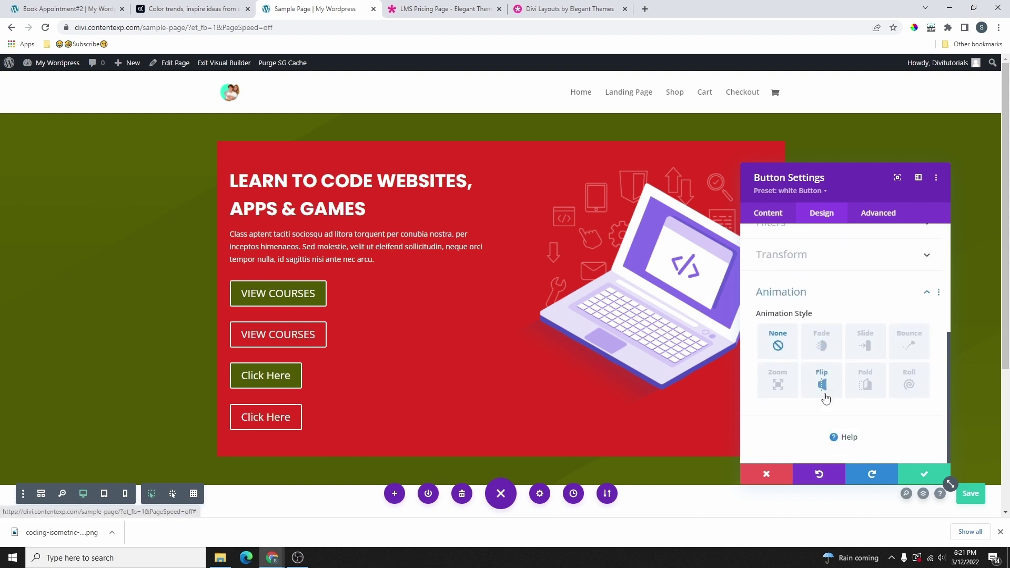
pyautogui.click(908, 381)
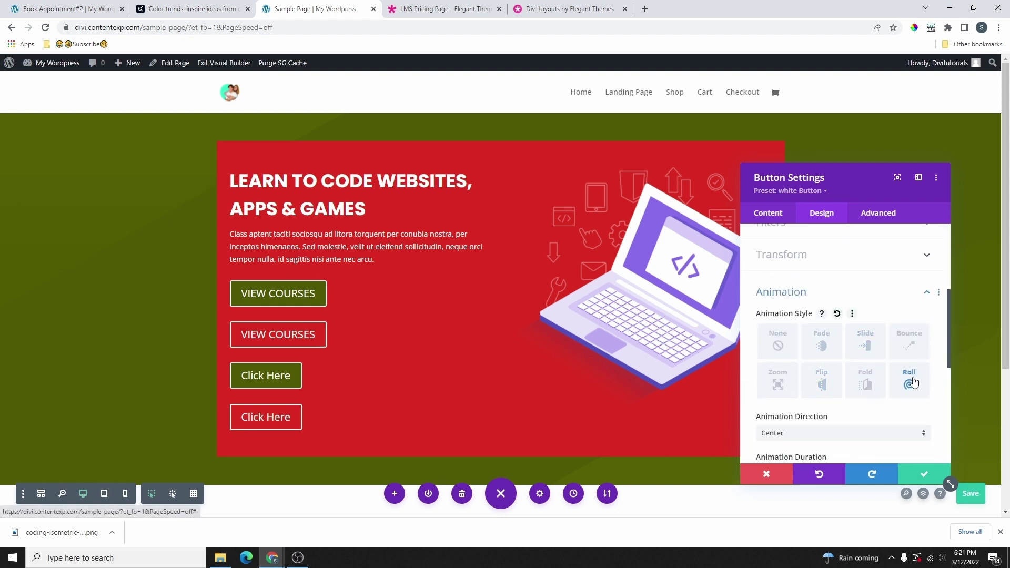
pyautogui.click(783, 382)
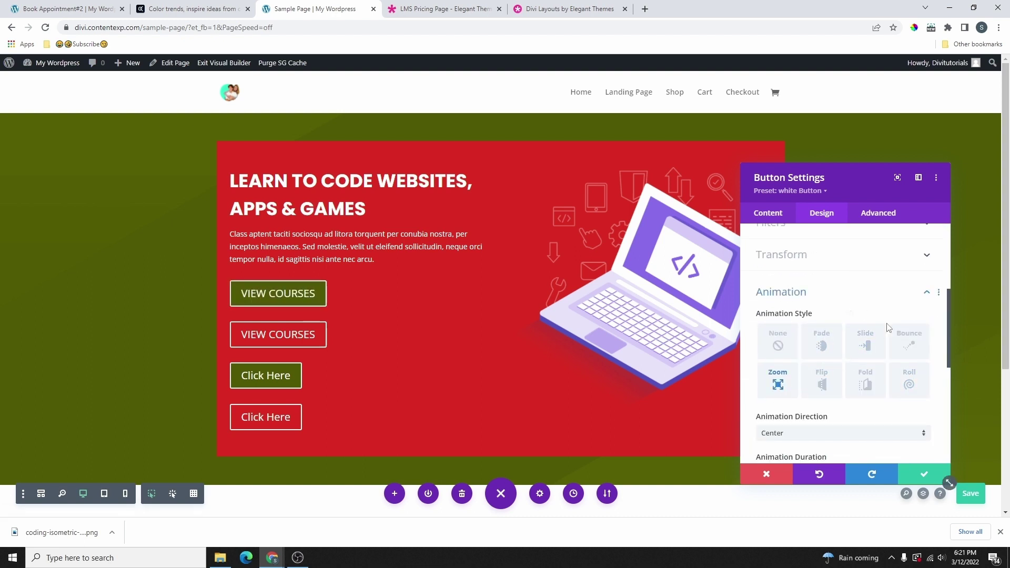
pyautogui.scroll(3, 943, 443)
pyautogui.click(923, 474)
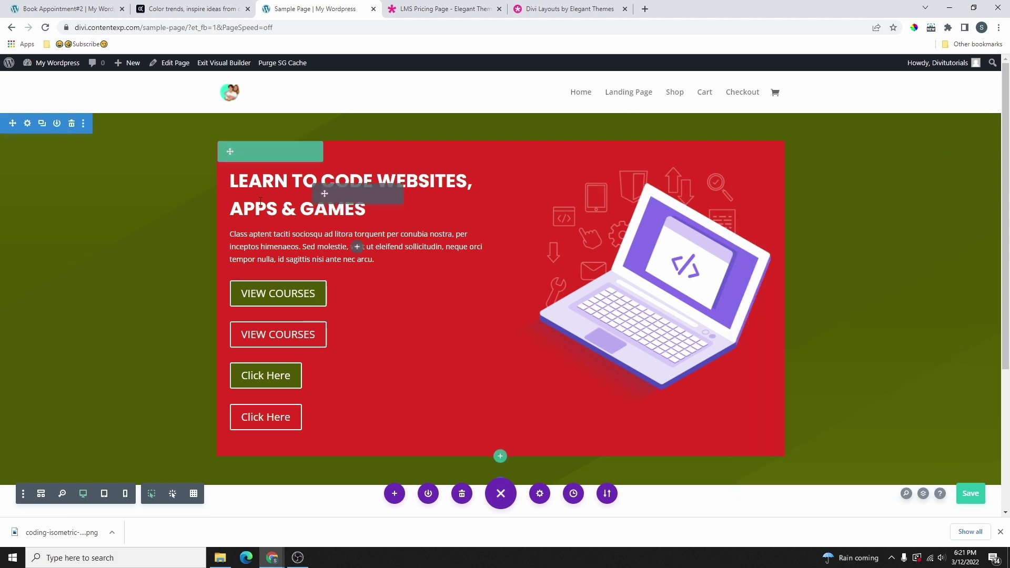
# Open the row's advanced settings and expand the CSS ID & Classes options.
pyautogui.click(239, 152)
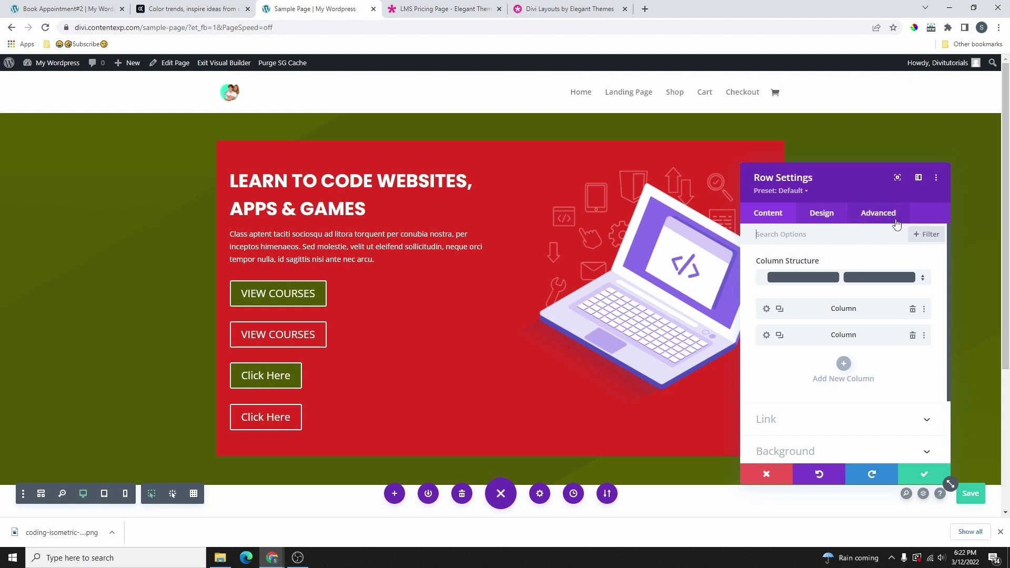
pyautogui.click(924, 474)
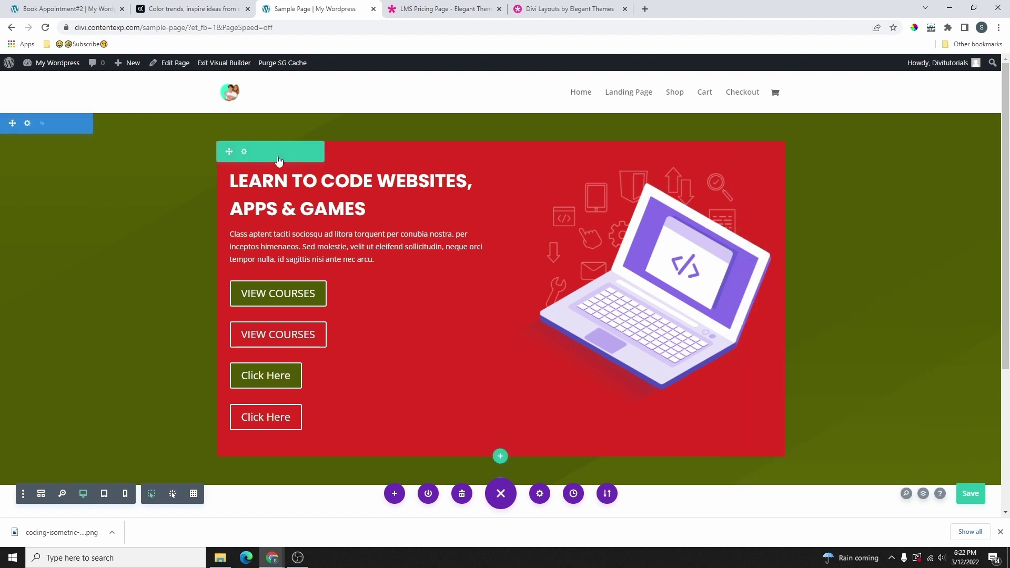
pyautogui.click(27, 124)
pyautogui.scroll(-2, 828, 311)
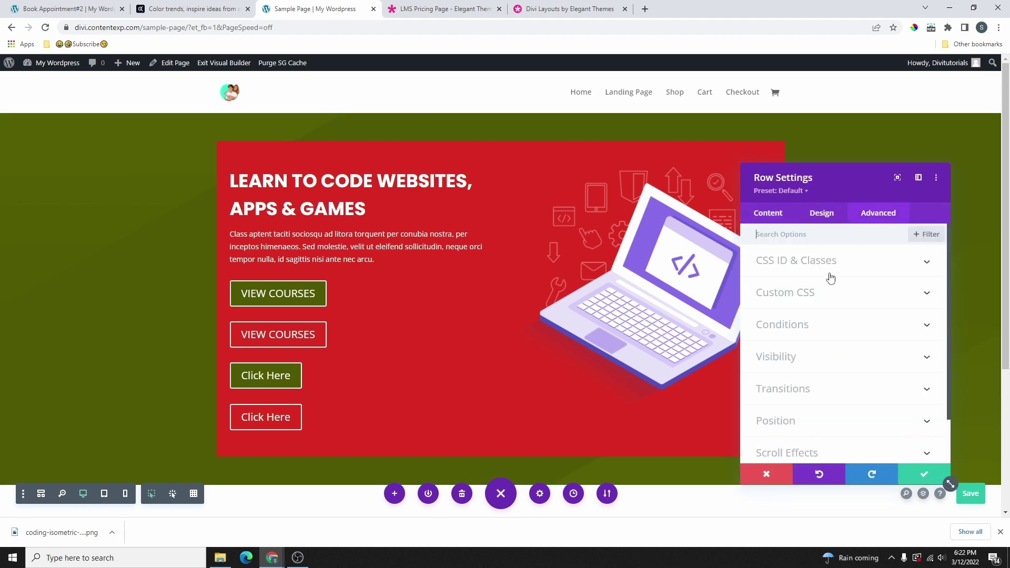
pyautogui.click(831, 277)
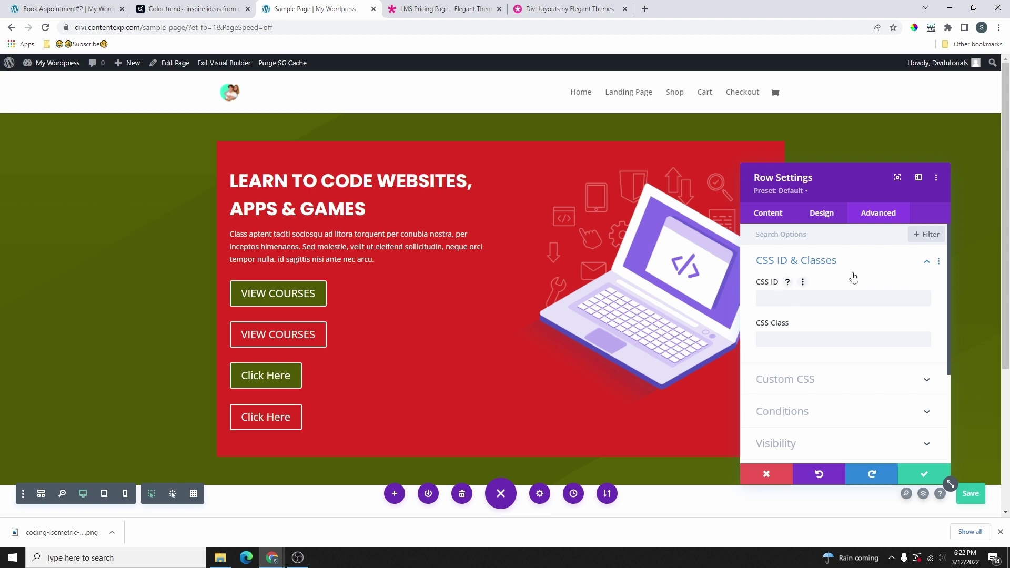
# Examine the row's Custom CSS fields, including Before, Main Element and After.
pyautogui.click(800, 271)
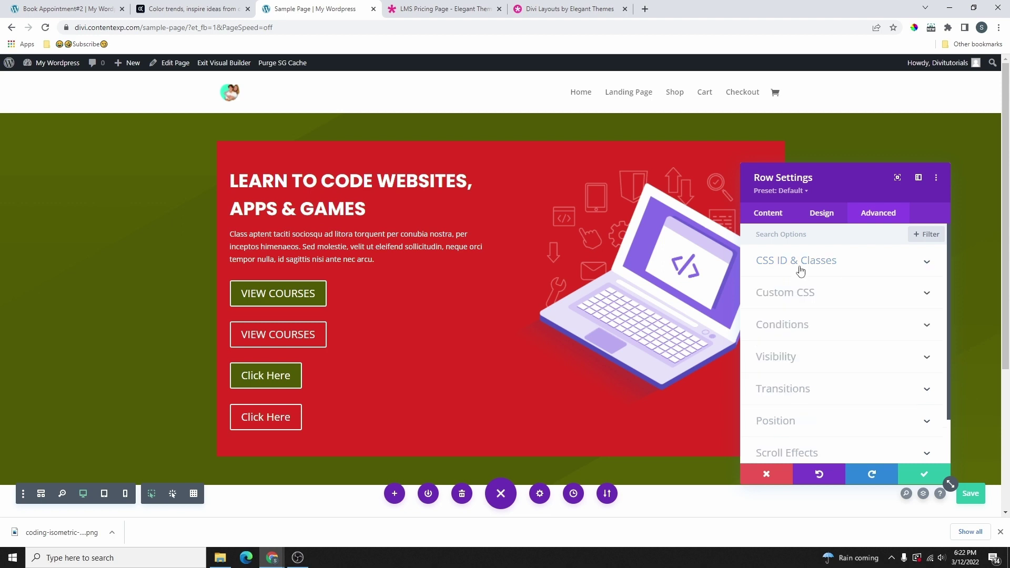
pyautogui.click(803, 299)
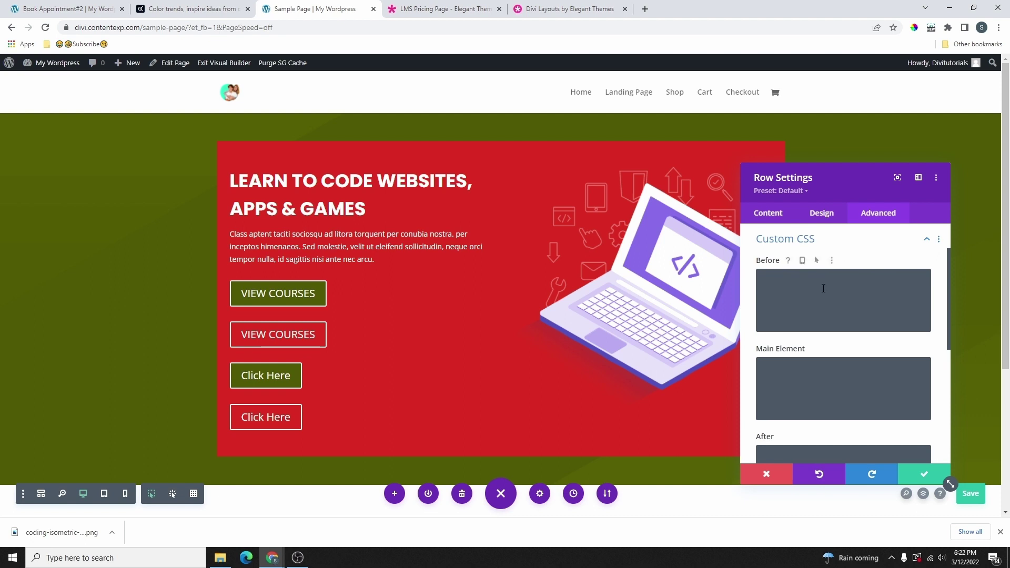
pyautogui.scroll(-3, 832, 368)
pyautogui.scroll(3, 833, 387)
pyautogui.scroll(-2, 815, 378)
pyautogui.scroll(3, 789, 368)
# Review the display conditions available for the row and close the list without adding one.
pyautogui.click(794, 322)
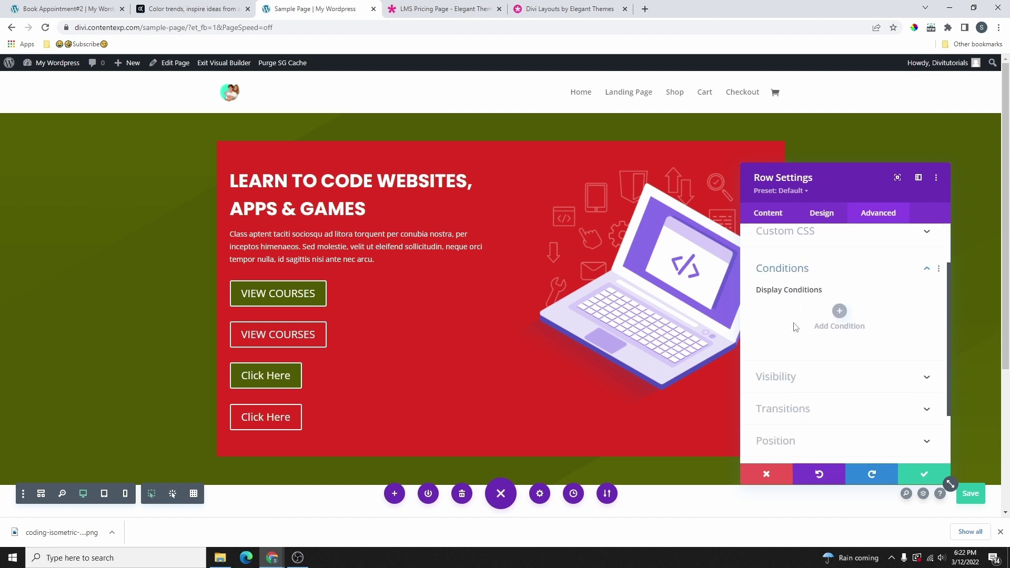
pyautogui.scroll(-1, 810, 336)
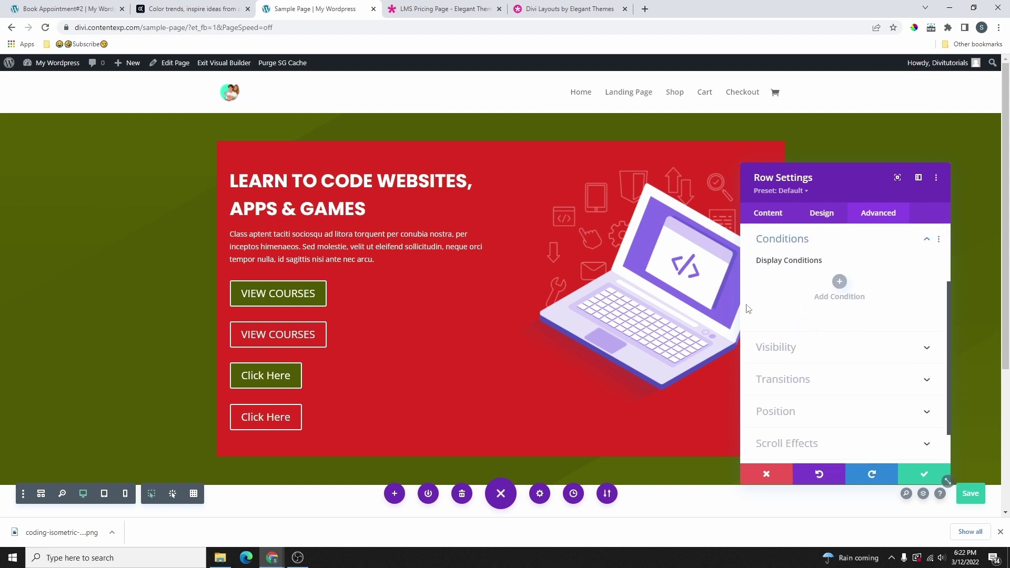
pyautogui.click(840, 281)
pyautogui.scroll(-5, 829, 349)
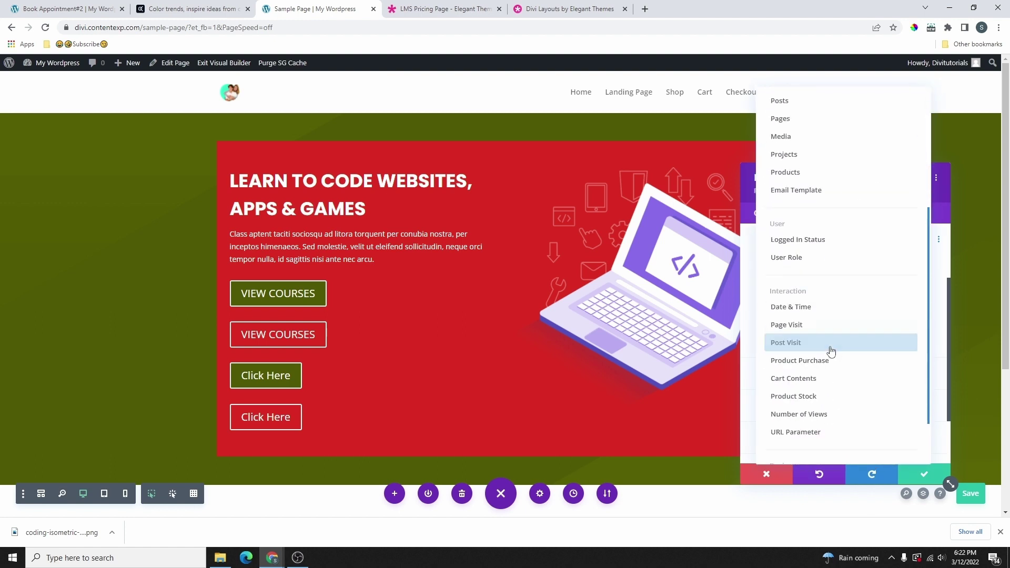
pyautogui.scroll(3, 836, 370)
pyautogui.scroll(3, 836, 370)
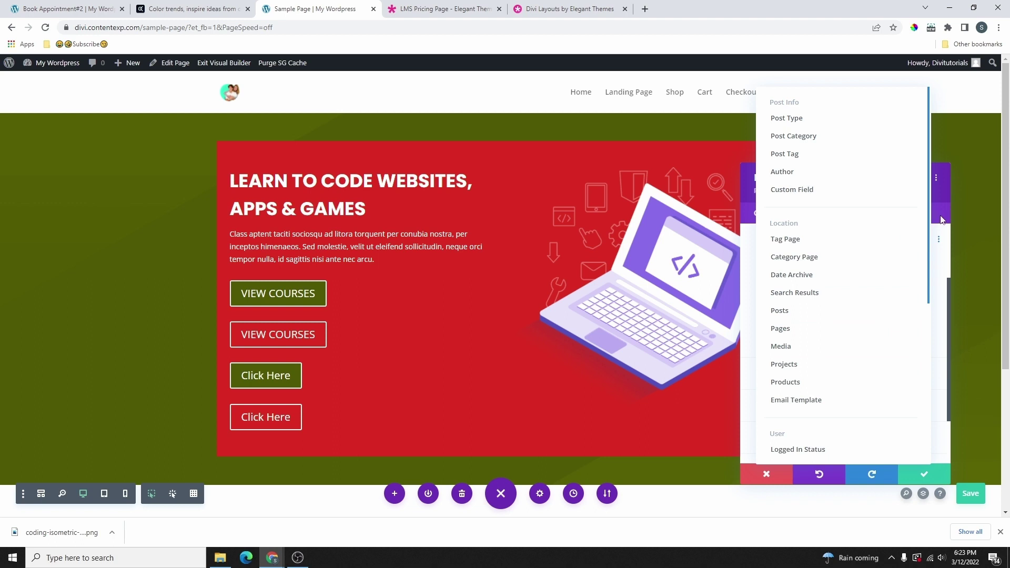
pyautogui.click(941, 220)
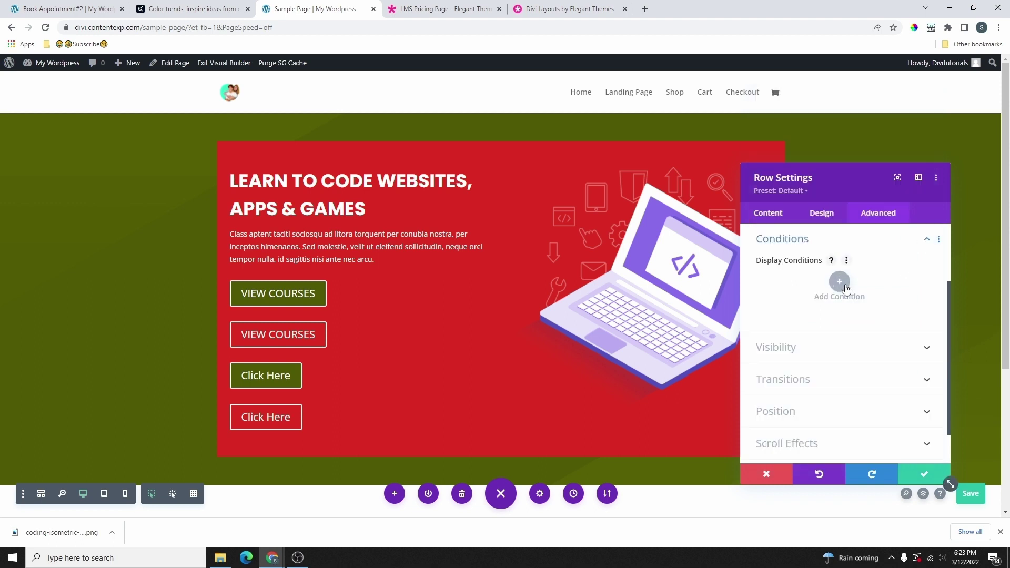
pyautogui.click(783, 240)
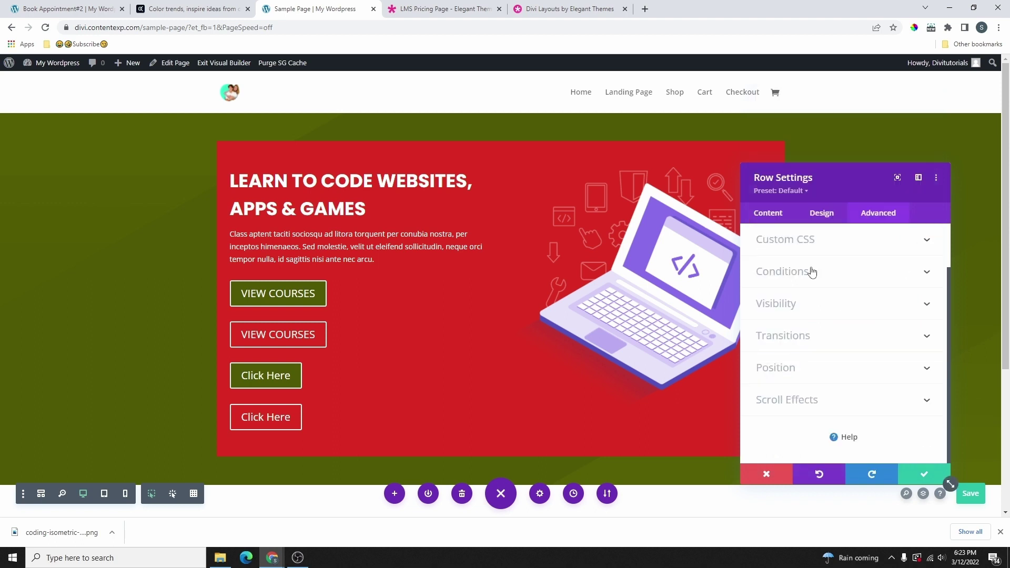
# Disable the row on Phone and Tablet, then check the live sample page in a 400 px wide responsive view.
pyautogui.click(801, 304)
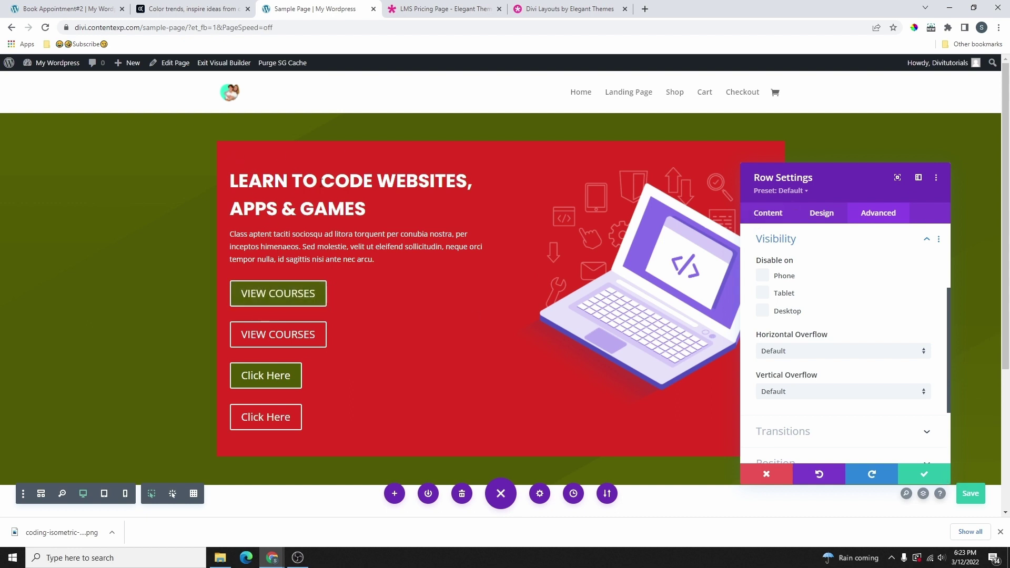
pyautogui.click(763, 294)
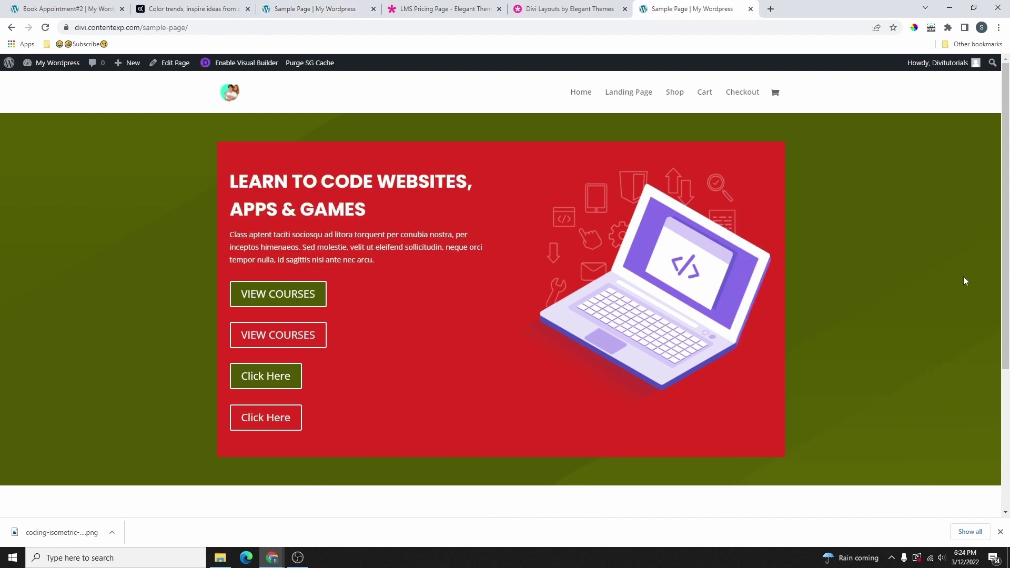
pyautogui.hotkey('ctrl', 'shift', 'i')
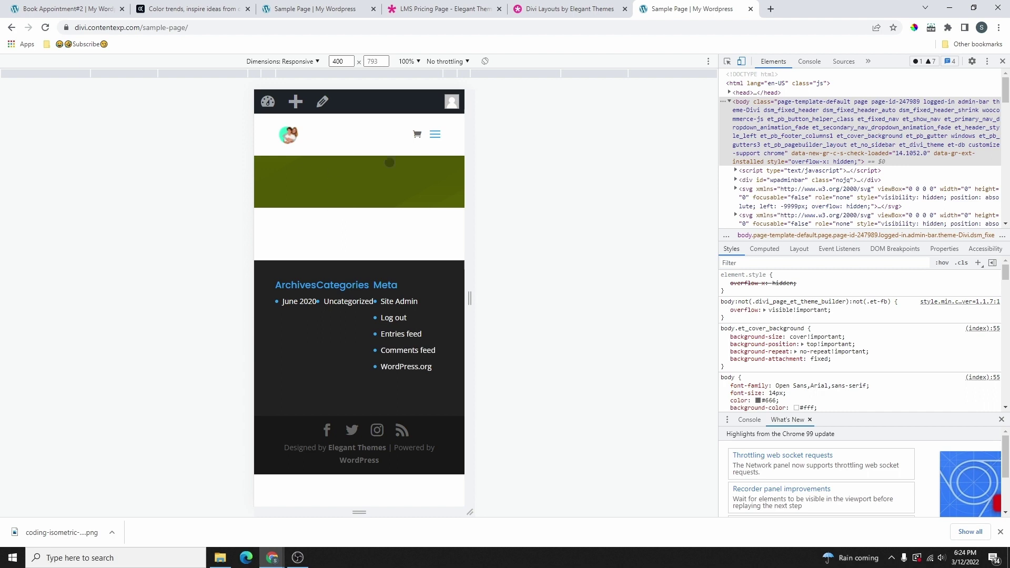
pyautogui.click(315, 9)
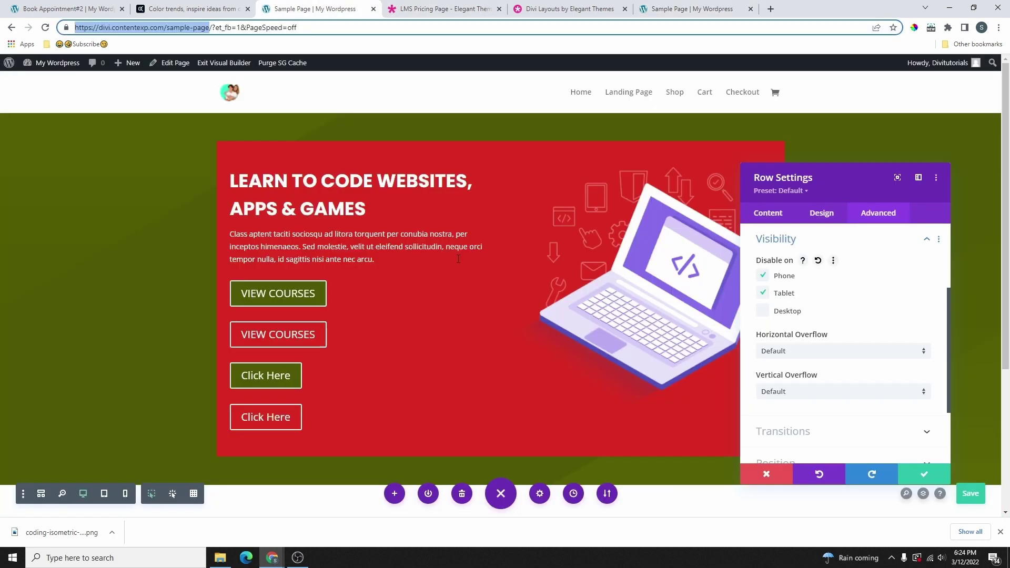
pyautogui.click(677, 9)
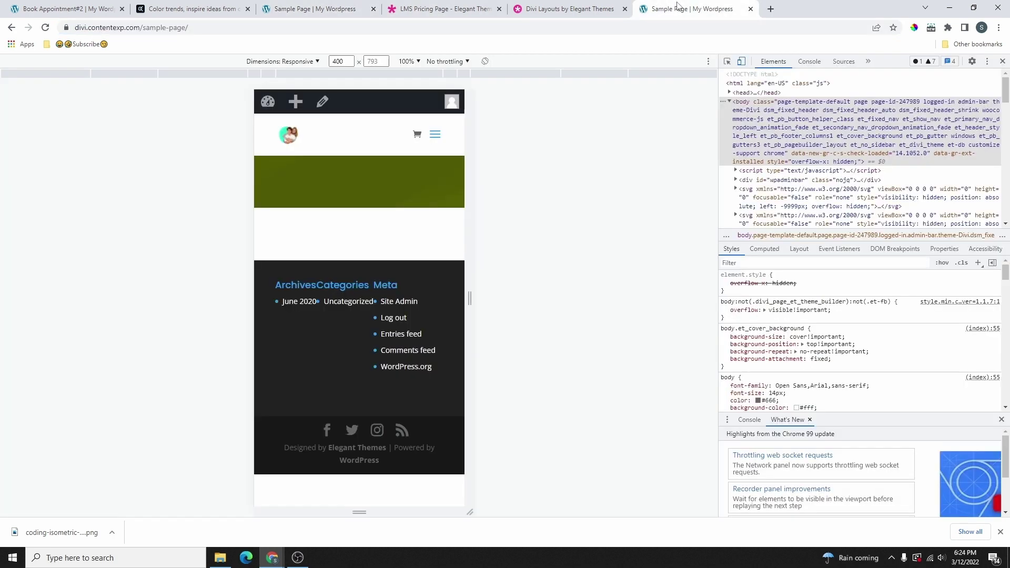
pyautogui.click(317, 10)
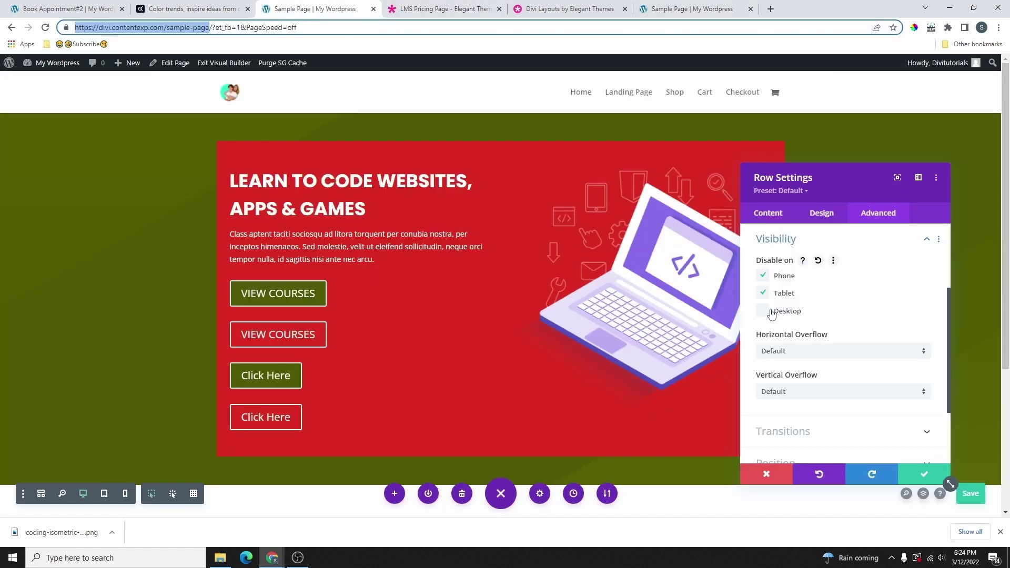
# Re-enable the row on Phone and Tablet, save, and check the reloaded live page in mobile and desktop view.
pyautogui.click(763, 295)
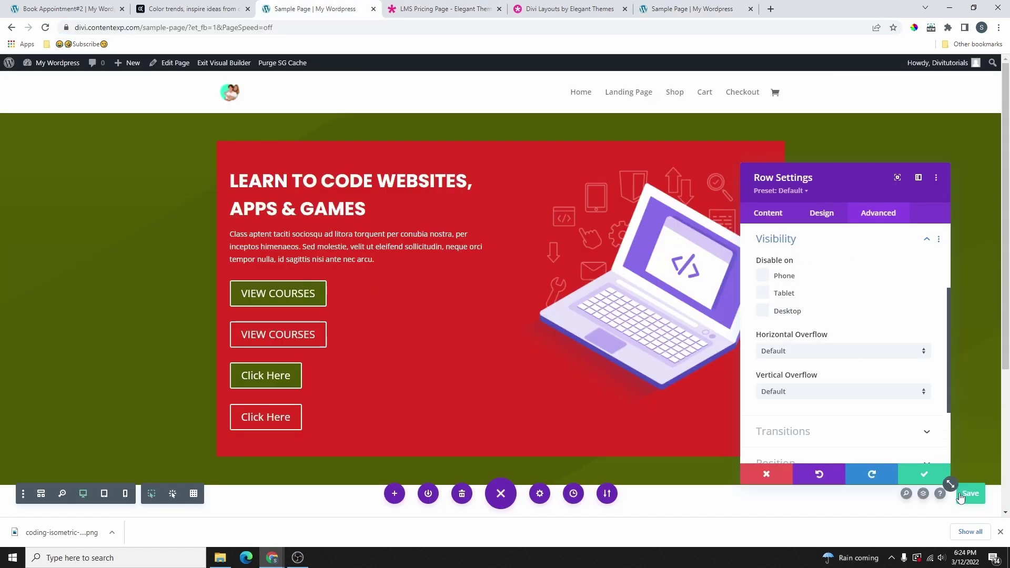
pyautogui.click(686, 9)
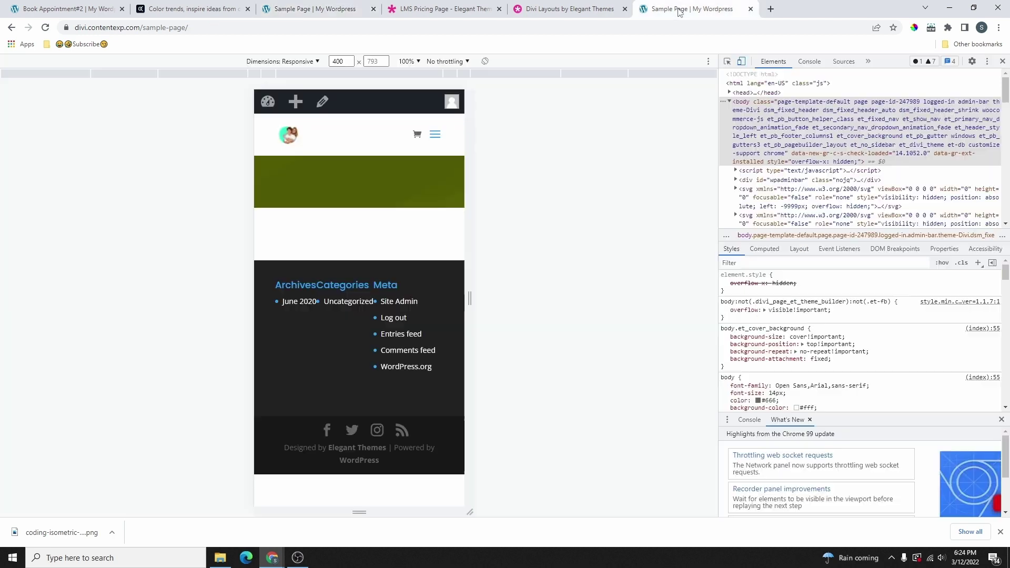
pyautogui.click(45, 27)
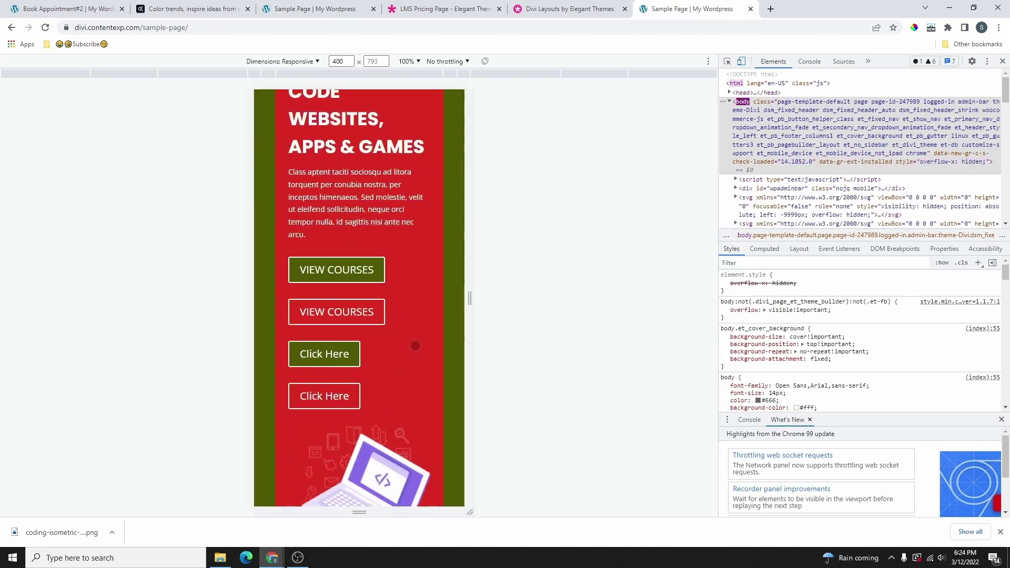
pyautogui.click(1002, 61)
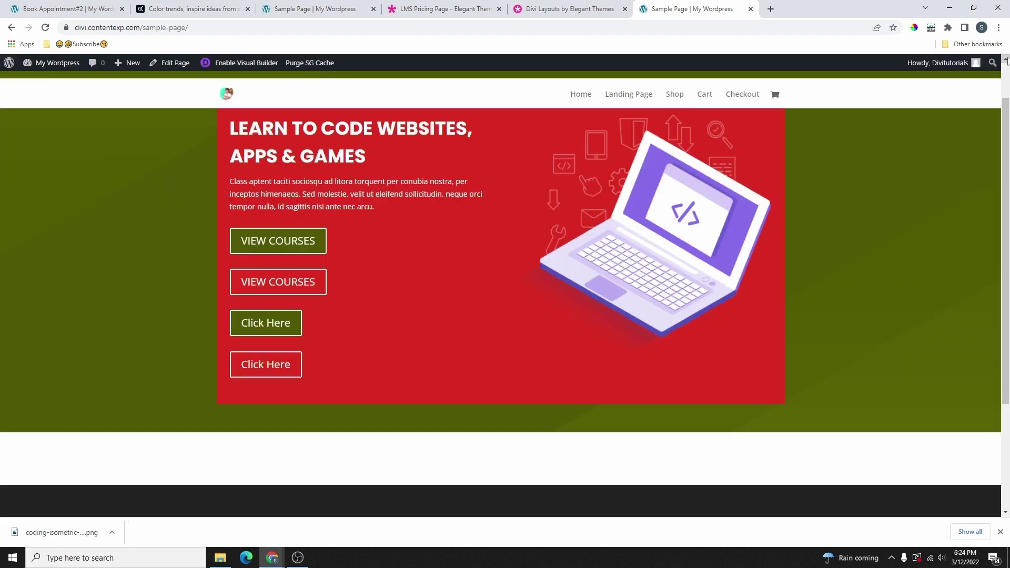
# Try the Fixed position on the row in the builder with the top-centre, bottom-centre and middle-right locations.
pyautogui.click(315, 9)
pyautogui.click(537, 109)
pyautogui.click(806, 377)
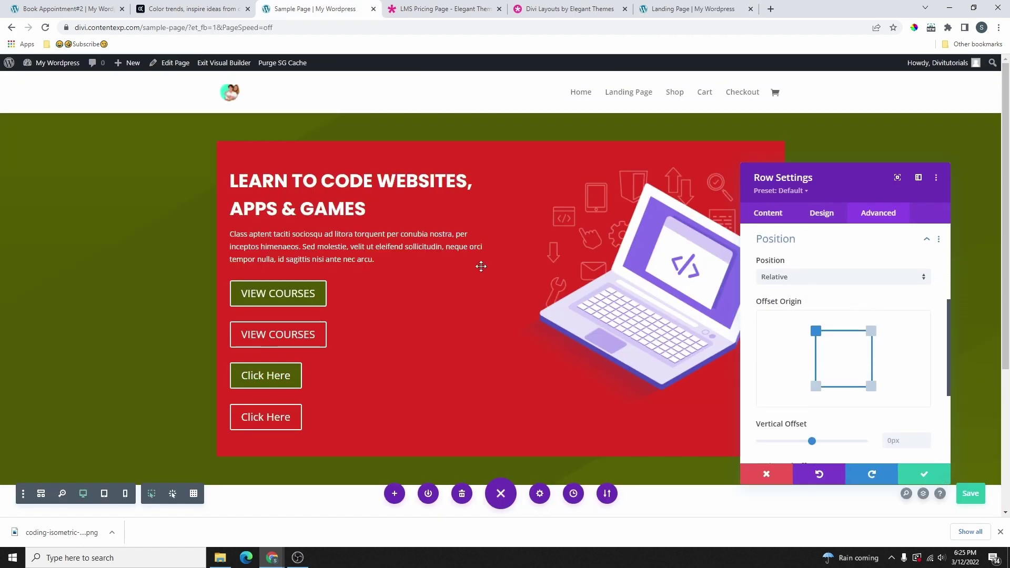
pyautogui.click(806, 278)
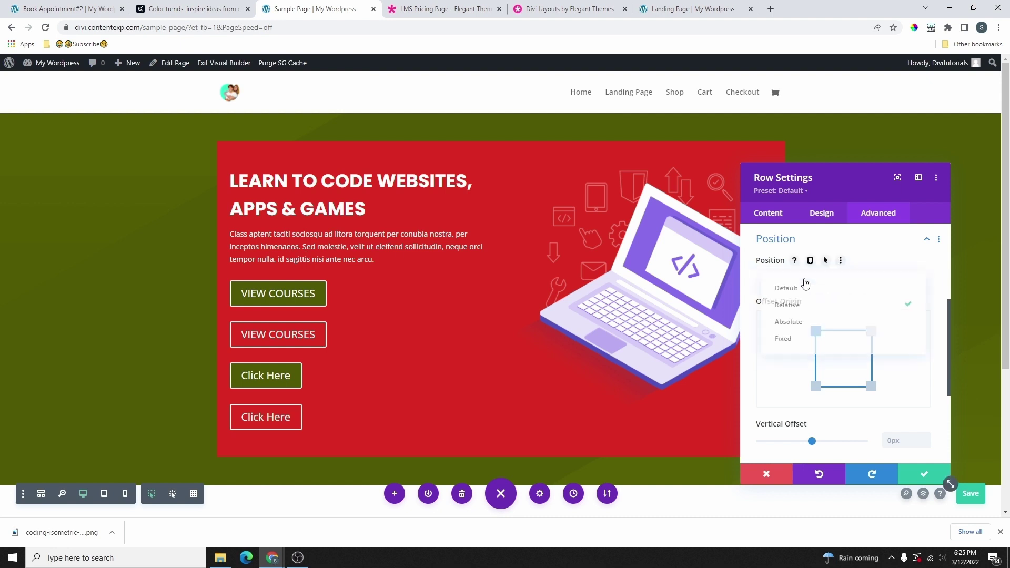
pyautogui.click(797, 341)
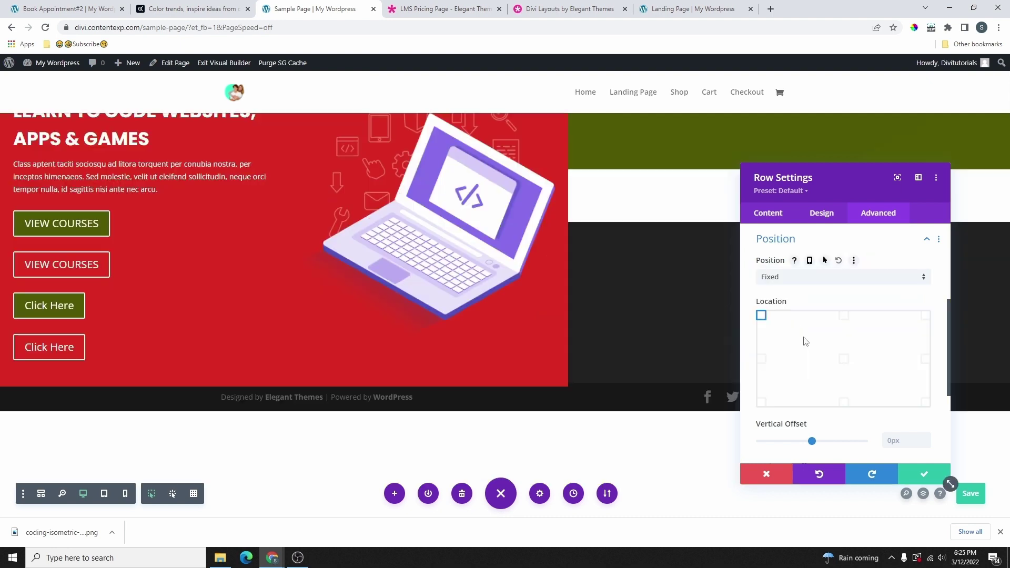
pyautogui.click(844, 316)
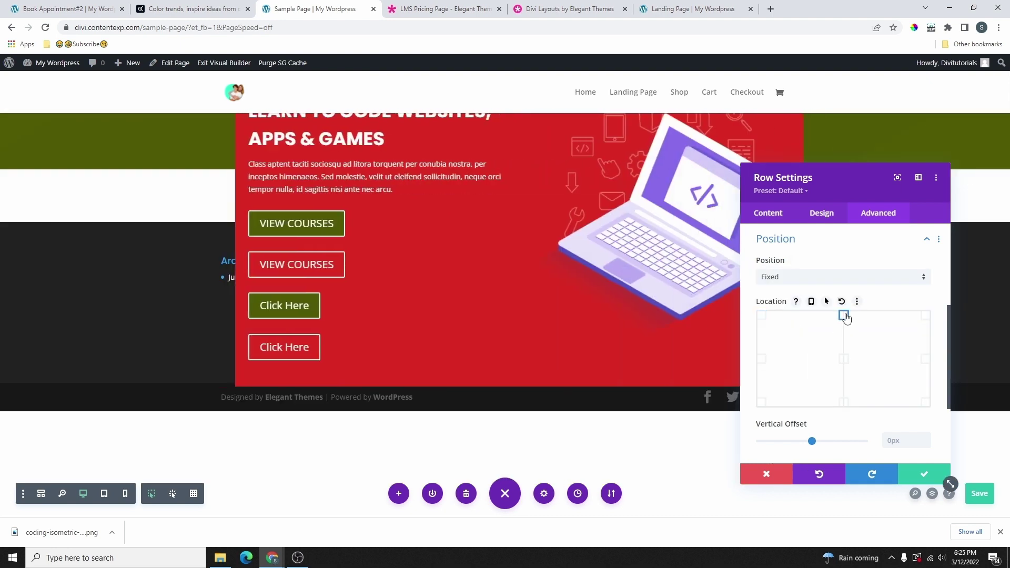
pyautogui.click(843, 403)
pyautogui.click(926, 359)
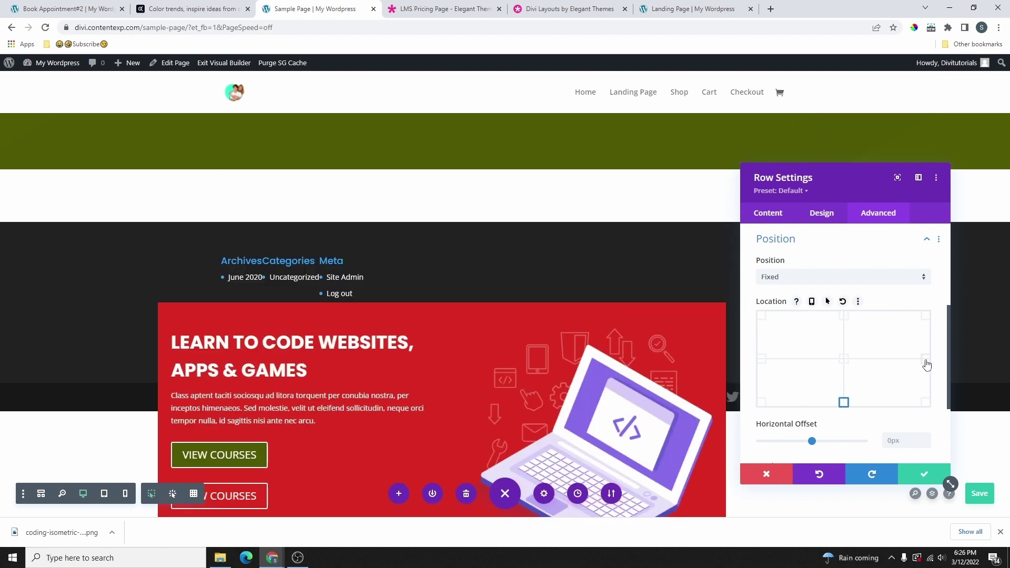
# Try the Absolute position on the row and return it to Relative.
pyautogui.click(803, 284)
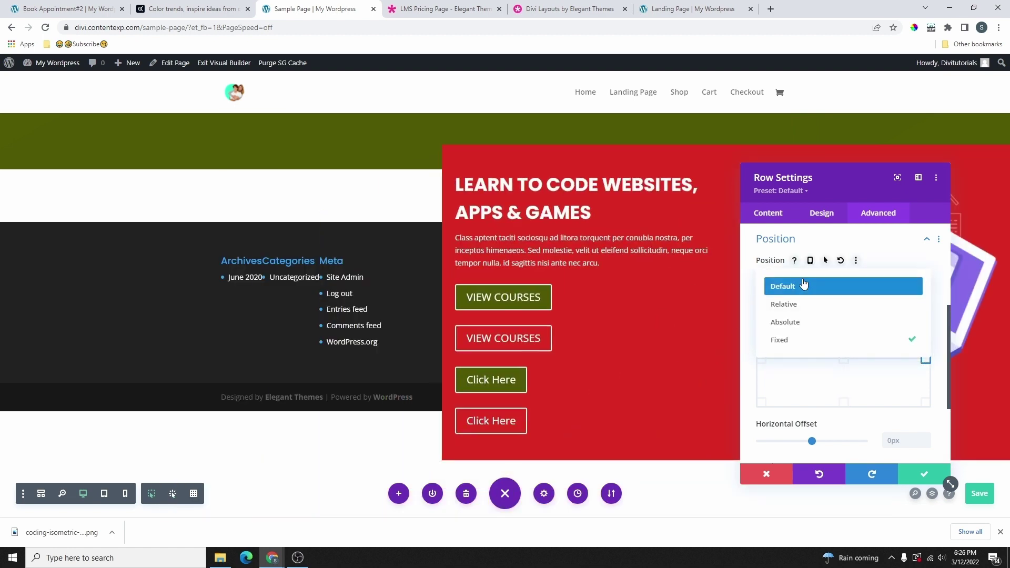
pyautogui.click(803, 322)
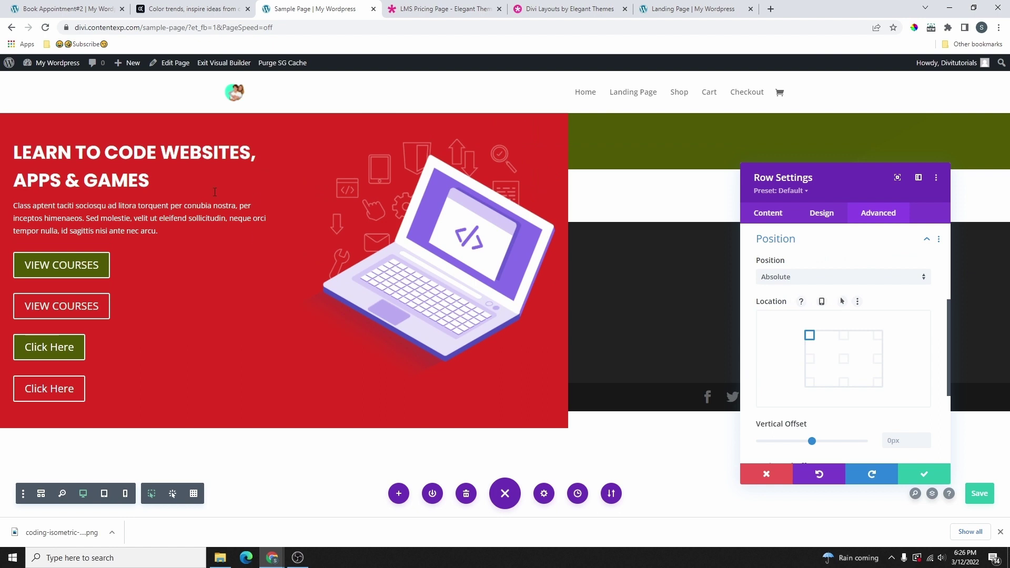
pyautogui.click(825, 272)
pyautogui.click(803, 310)
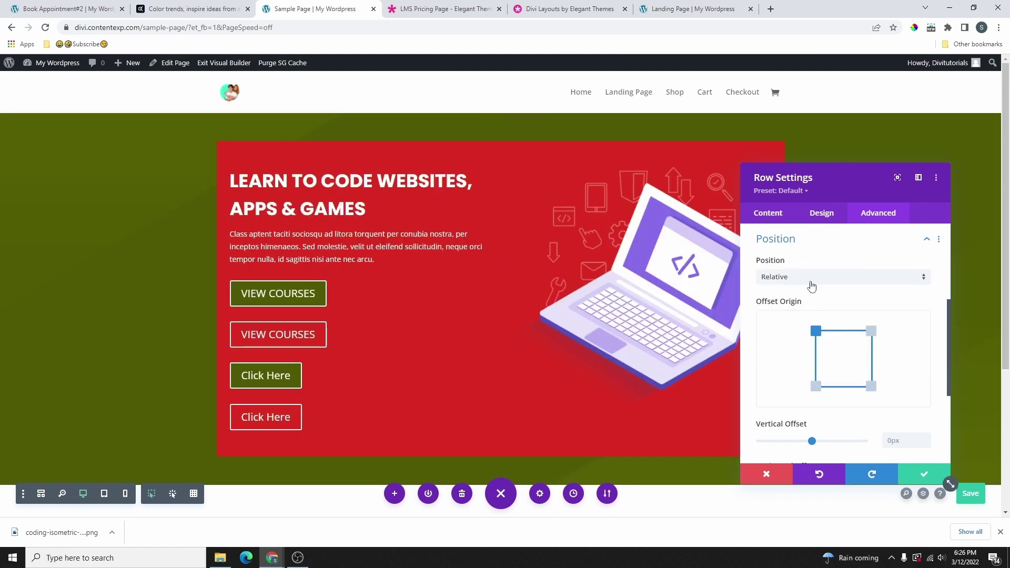
# Offset the row vertically by 75px and horizontally by 85px.
pyautogui.scroll(-2, 810, 287)
pyautogui.moveTo(811, 335)
pyautogui.mouseDown()
pyautogui.moveTo(783, 336)
pyautogui.moveTo(853, 337)
pyautogui.moveTo(799, 338)
pyautogui.moveTo(815, 336)
pyautogui.mouseUp()
pyautogui.moveTo(812, 378)
pyautogui.mouseDown()
pyautogui.moveTo(776, 364)
pyautogui.moveTo(816, 363)
pyautogui.mouseUp()
pyautogui.scroll(-1, 815, 363)
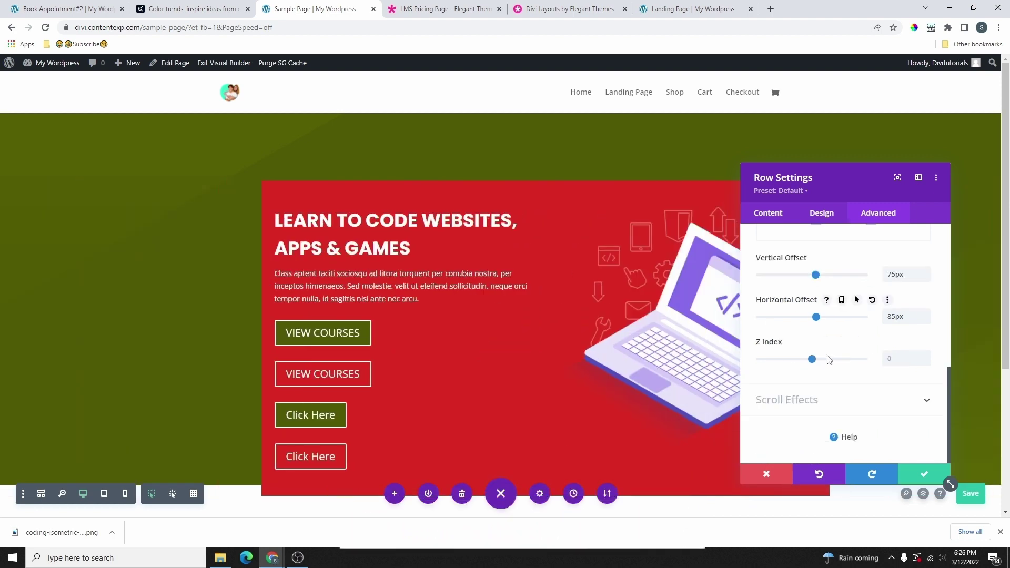
pyautogui.scroll(1, 831, 332)
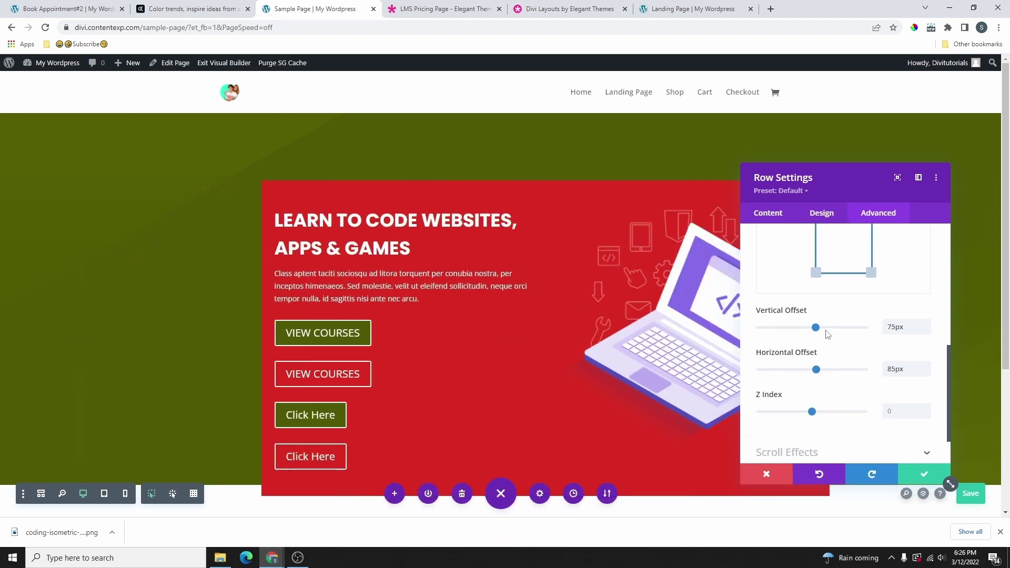
# Set the row's vertical offset to 277px and its horizontal offset to -329px.
pyautogui.moveTo(823, 312)
pyautogui.moveTo(818, 332)
pyautogui.mouseDown()
pyautogui.moveTo(795, 330)
pyautogui.moveTo(834, 337)
pyautogui.moveTo(826, 330)
pyautogui.mouseUp()
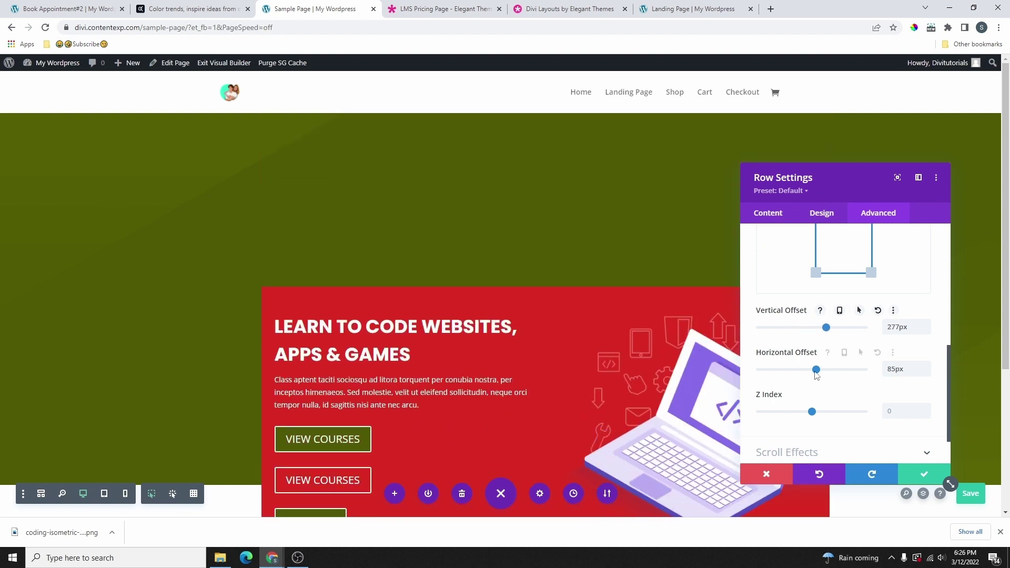
pyautogui.moveTo(816, 369); pyautogui.dragTo(796, 373)
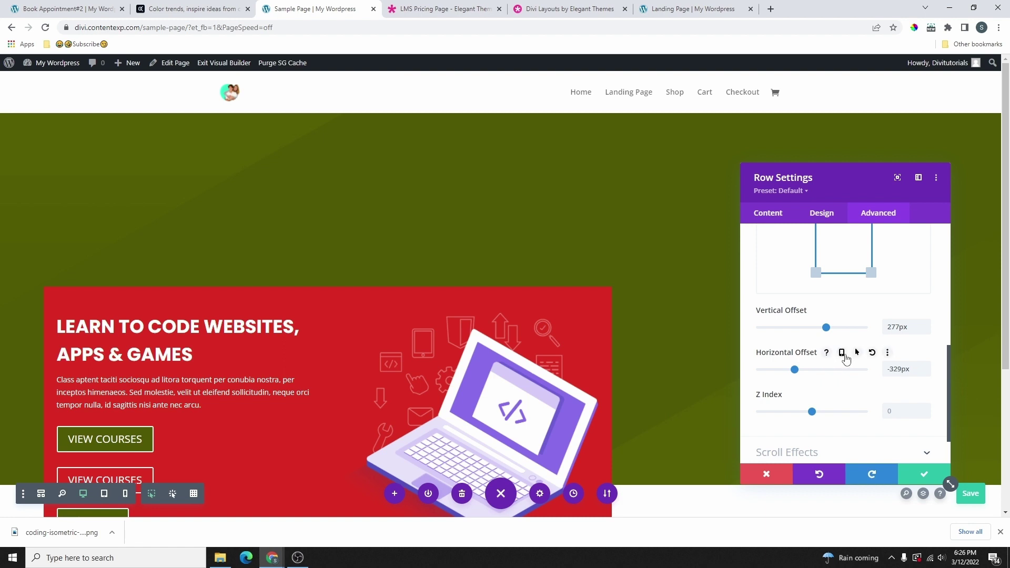
# Enable responsive values for the row's horizontal offset and set it to 4px on tablet and -6px on phone.
pyautogui.click(842, 353)
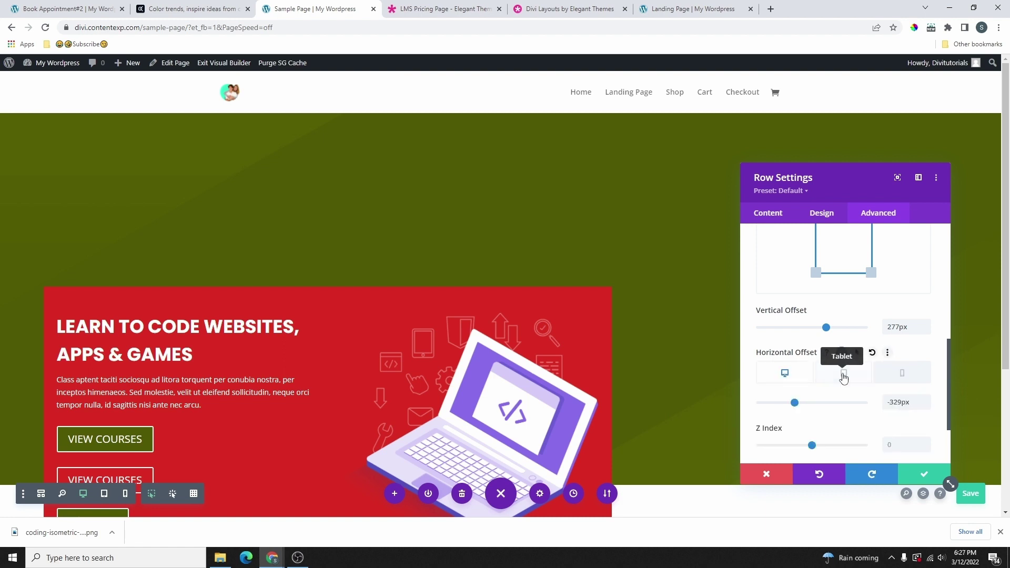
pyautogui.click(844, 374)
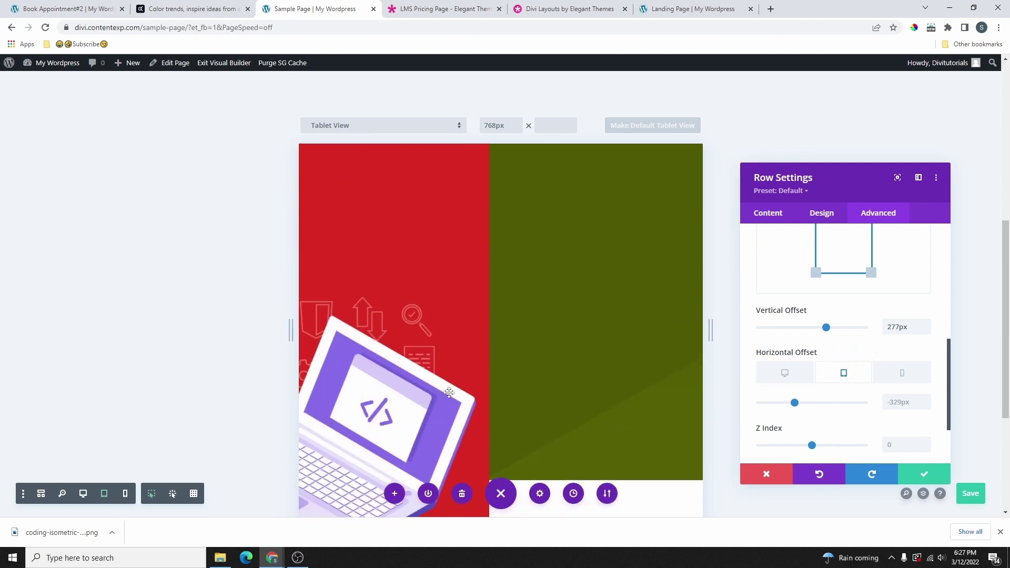
pyautogui.moveTo(794, 407); pyautogui.dragTo(813, 407)
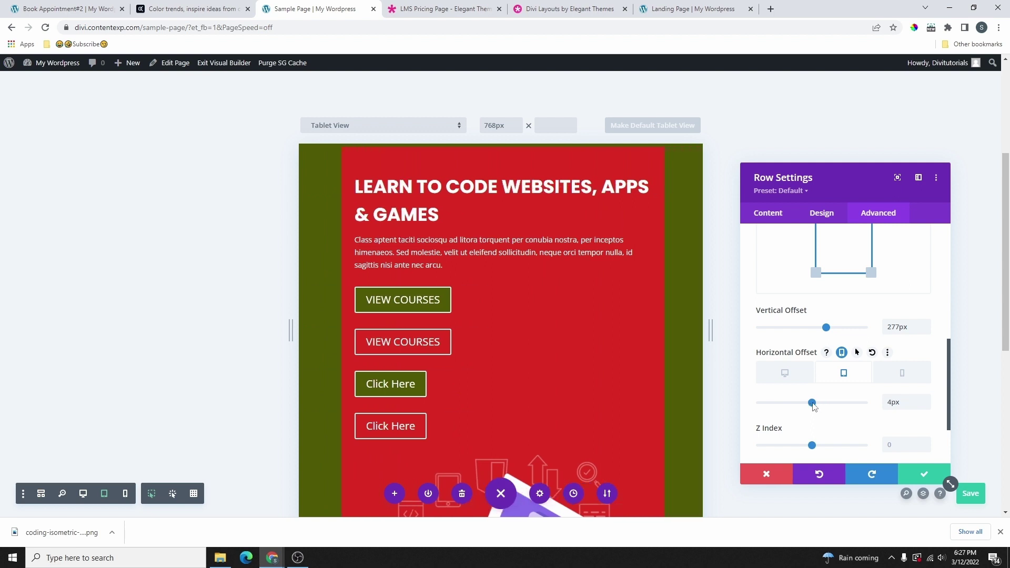
pyautogui.click(900, 374)
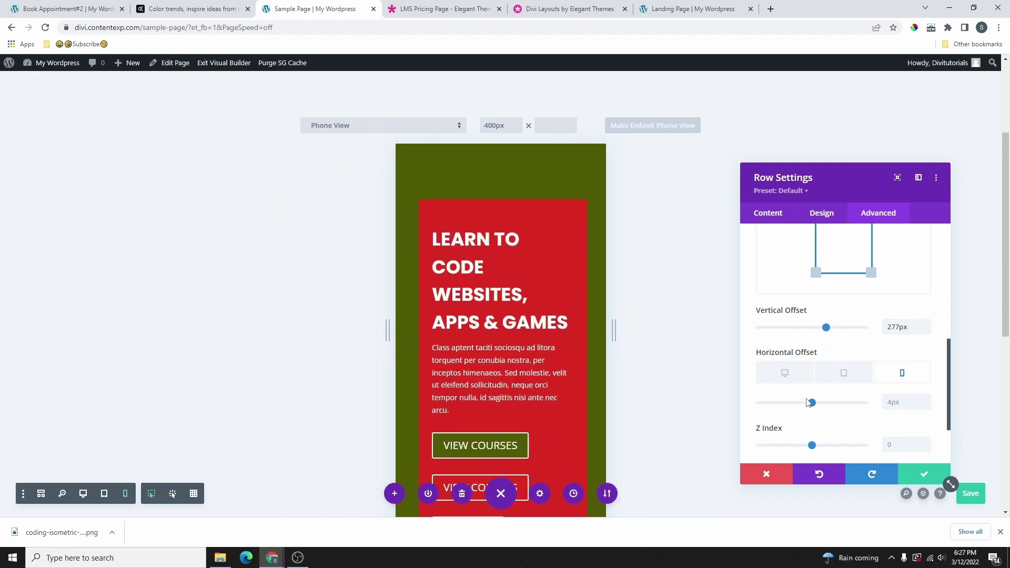
pyautogui.moveTo(812, 403)
pyautogui.mouseDown()
pyautogui.moveTo(825, 406)
pyautogui.moveTo(804, 407)
pyautogui.moveTo(814, 409)
pyautogui.mouseUp()
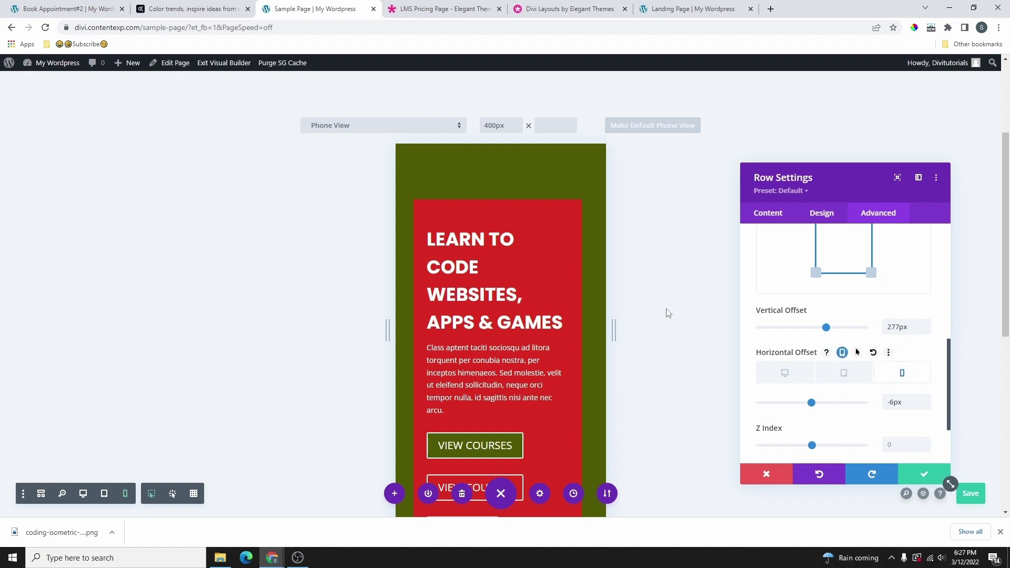
# Examine the row's placement over the full length of the phone preview.
pyautogui.scroll(3, 520, 331)
pyautogui.scroll(-4, 521, 332)
pyautogui.scroll(-4, 527, 379)
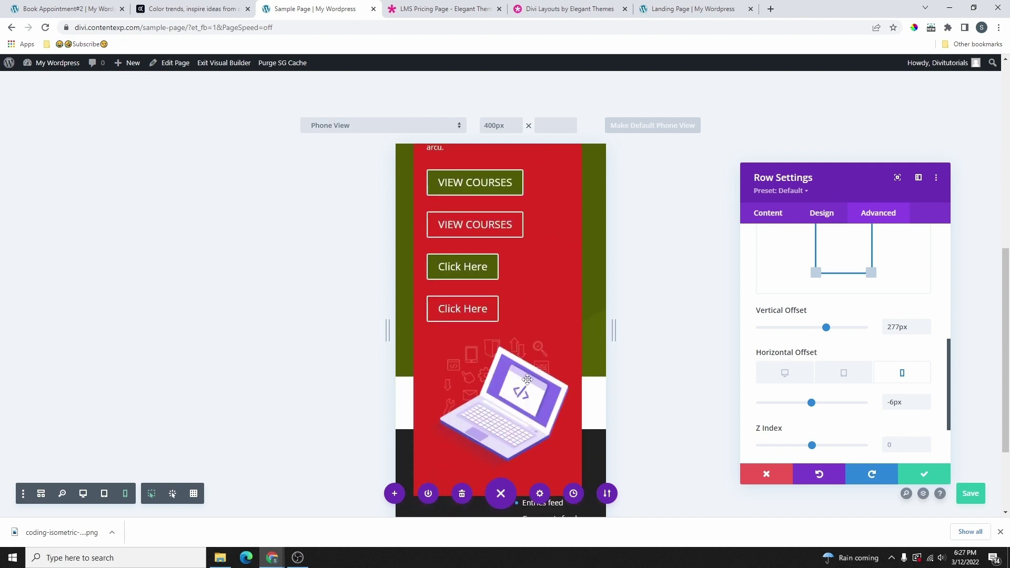
pyautogui.scroll(-3, 527, 378)
pyautogui.scroll(10, 551, 368)
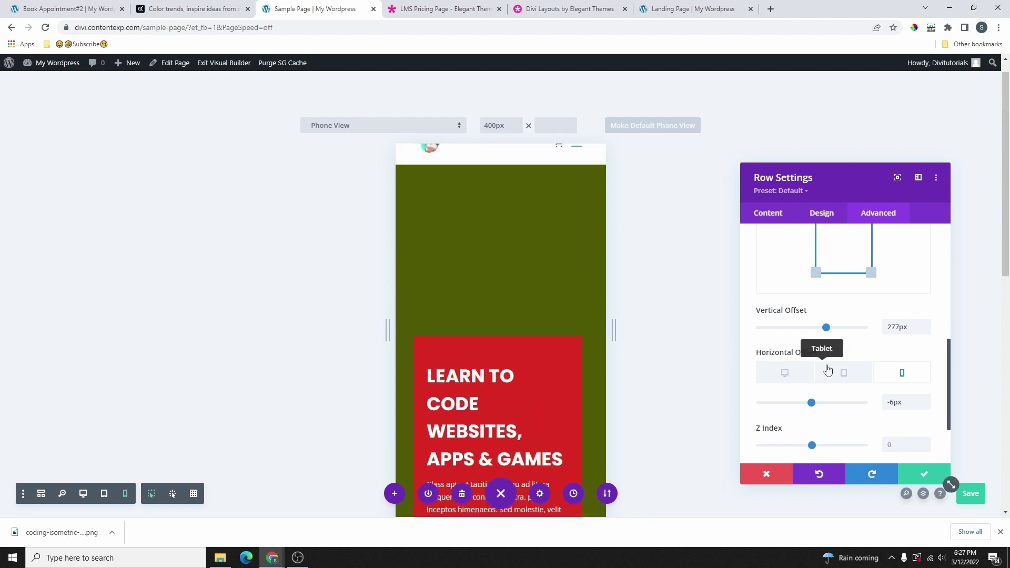
# Try the Stick to Top sticky position on the row and scroll the page to test it.
pyautogui.scroll(5, 827, 370)
pyautogui.scroll(-3, 836, 368)
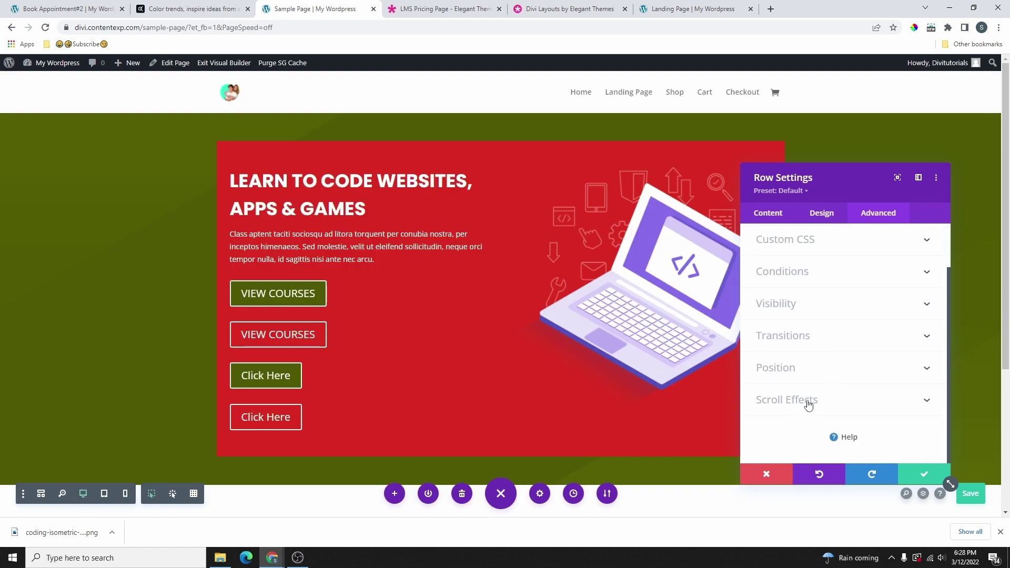
pyautogui.click(808, 400)
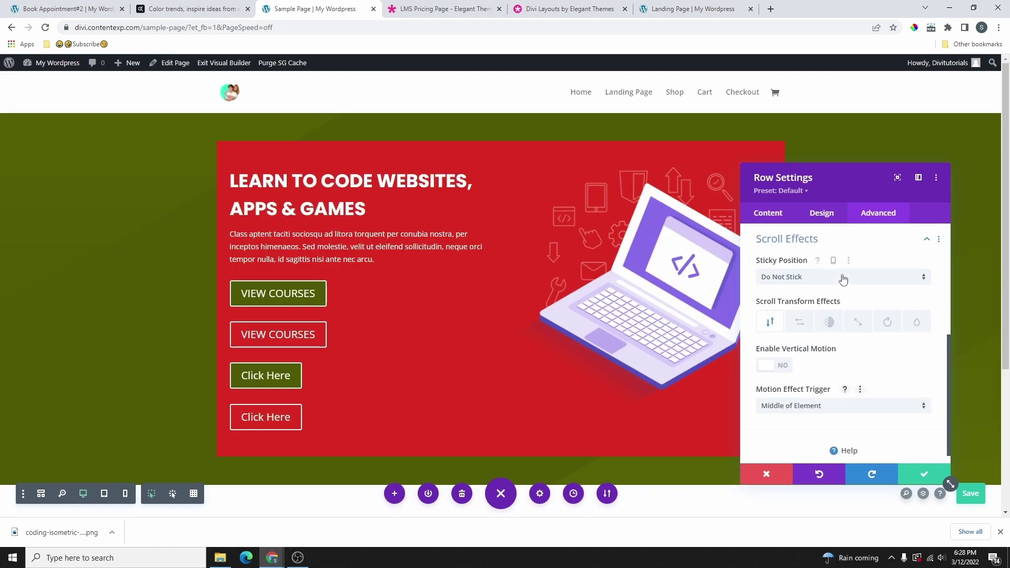
pyautogui.click(810, 284)
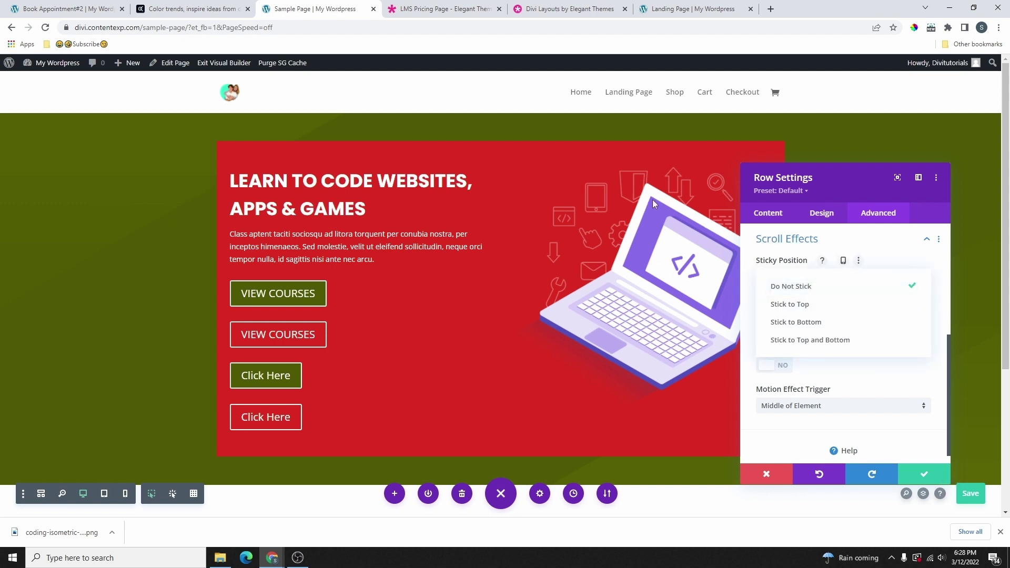
pyautogui.click(826, 305)
pyautogui.scroll(-5, 600, 345)
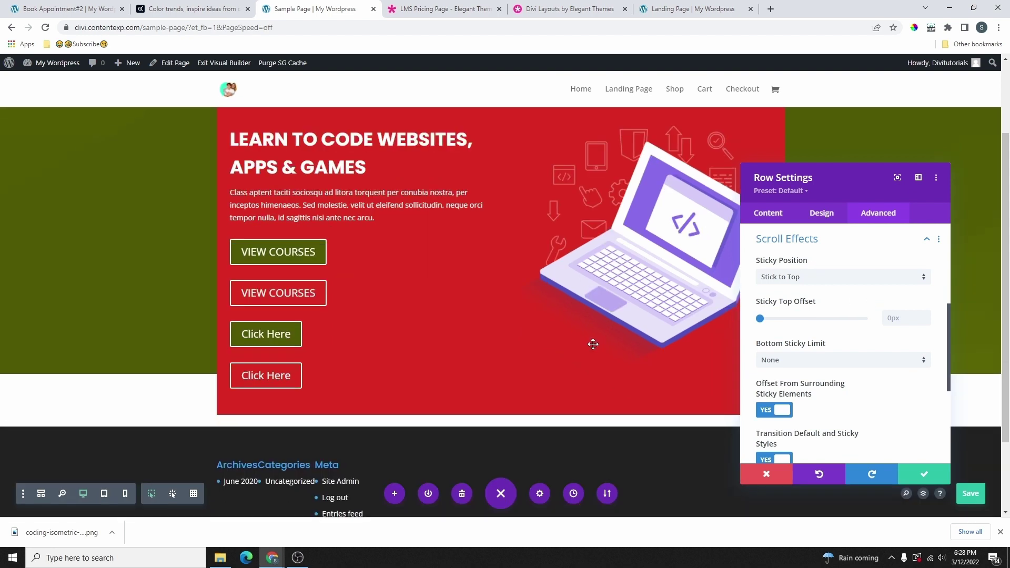
pyautogui.scroll(5, 565, 354)
pyautogui.scroll(-3, 565, 353)
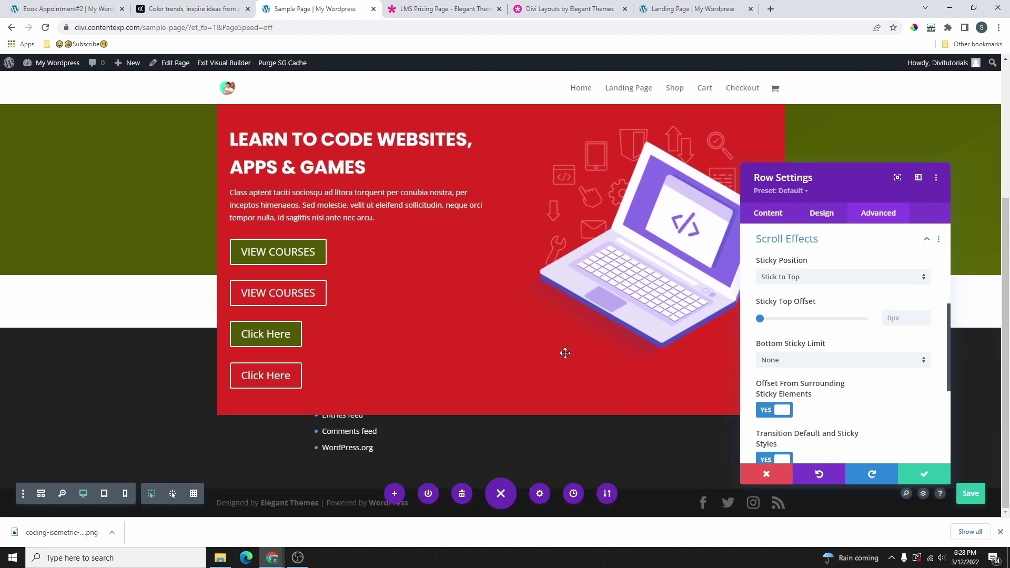
pyautogui.scroll(3, 560, 354)
pyautogui.scroll(-3, 557, 355)
pyautogui.scroll(2, 555, 356)
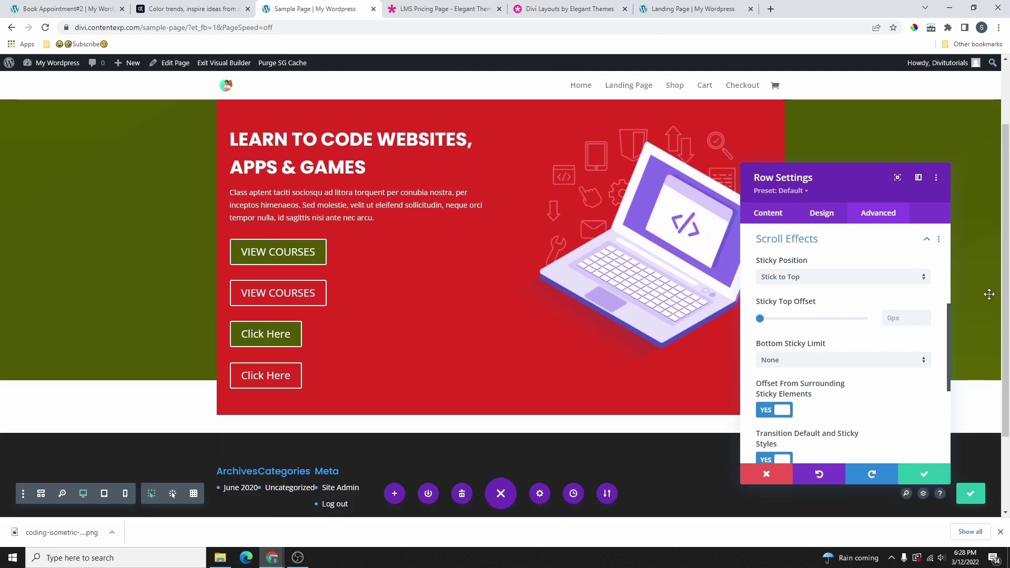
pyautogui.click(944, 476)
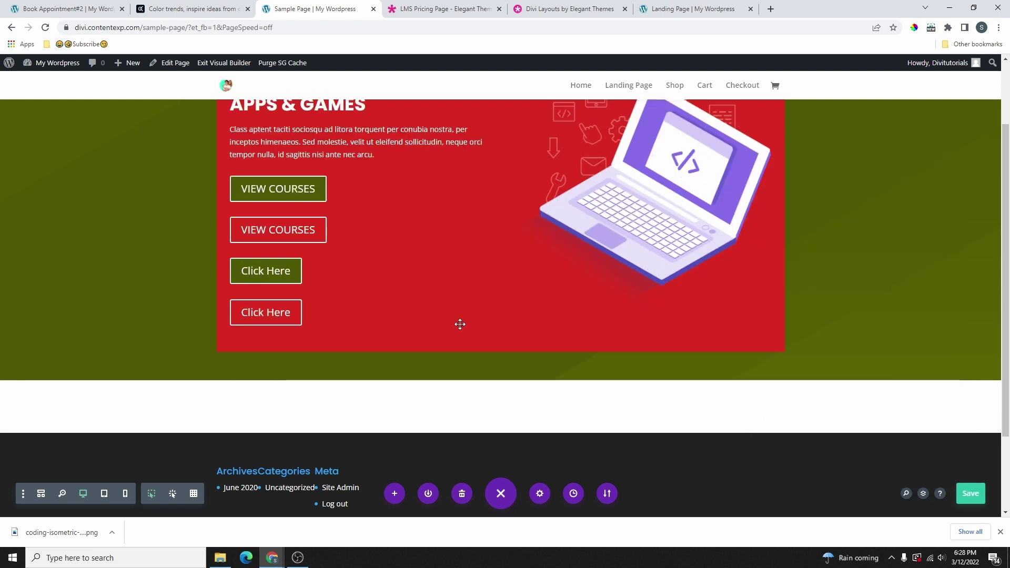
# Move the green VIEW COURSES button above the laptop image and set its sticky position to Stick to Top.
pyautogui.scroll(3, 457, 322)
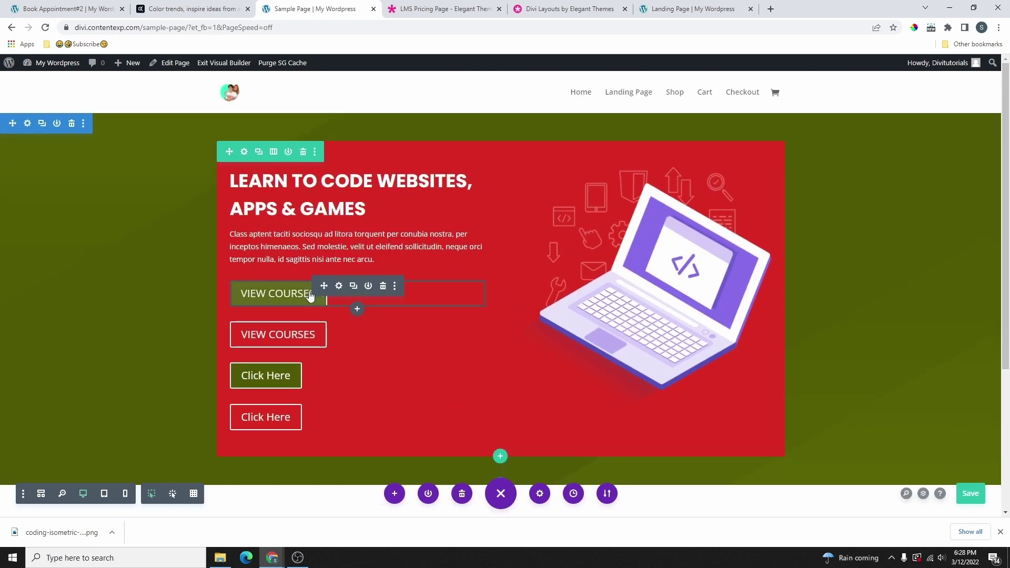
pyautogui.moveTo(351, 279); pyautogui.dragTo(688, 183)
pyautogui.click(875, 214)
pyautogui.scroll(-2, 829, 405)
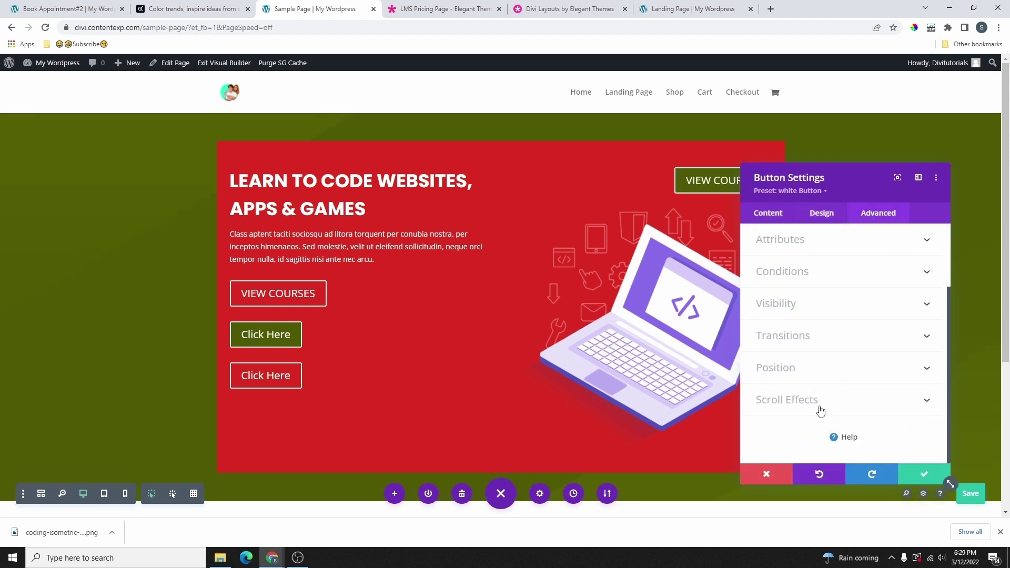
pyautogui.click(821, 411)
pyautogui.click(803, 282)
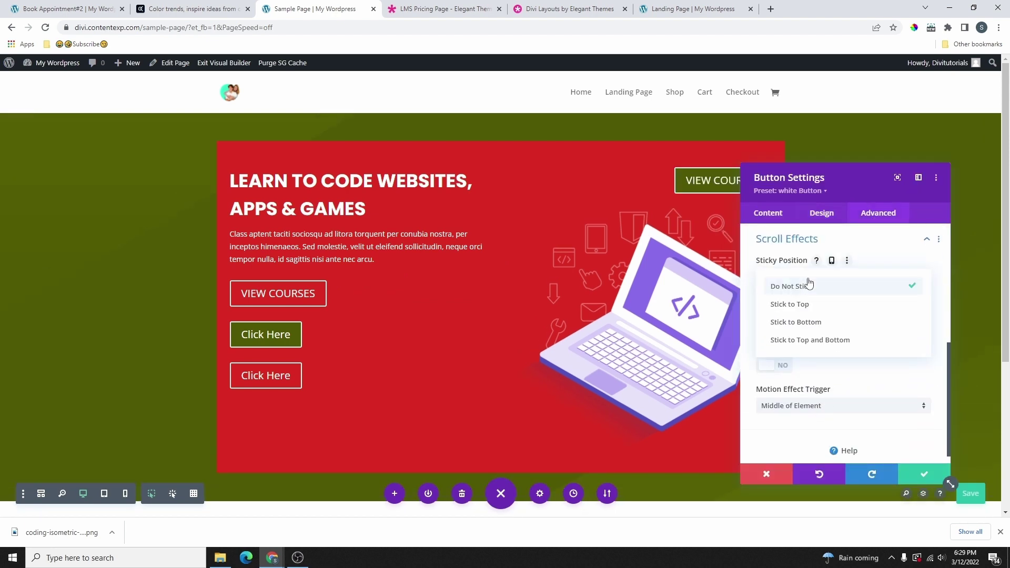
pyautogui.click(803, 309)
# Set the button's sticky top offset to 40px and check its sticking while scrolling the page.
pyautogui.moveTo(817, 173); pyautogui.dragTo(385, 194)
pyautogui.scroll(-1, 516, 308)
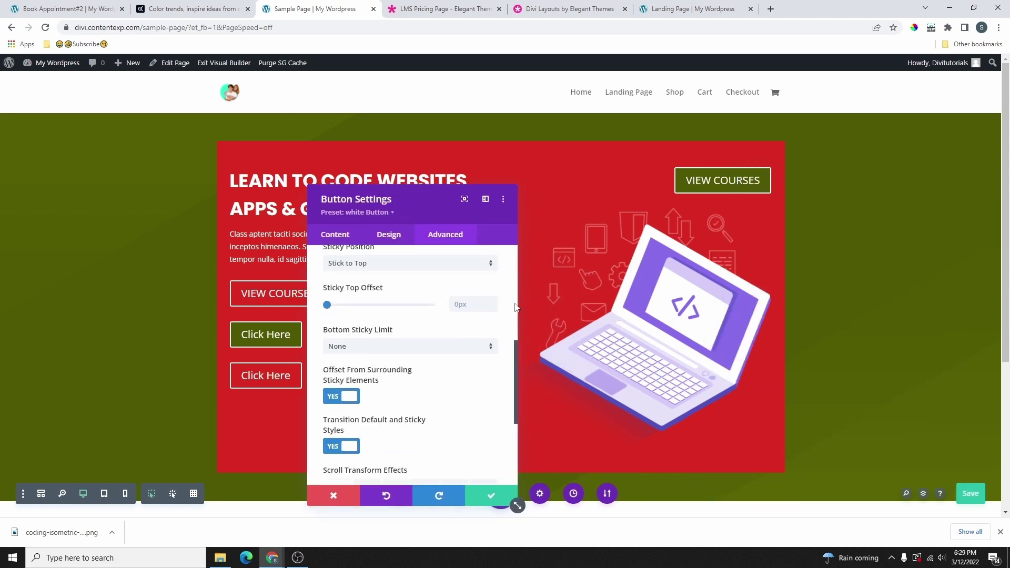
pyautogui.scroll(-2, 515, 307)
pyautogui.scroll(-4, 582, 281)
pyautogui.scroll(3, 663, 239)
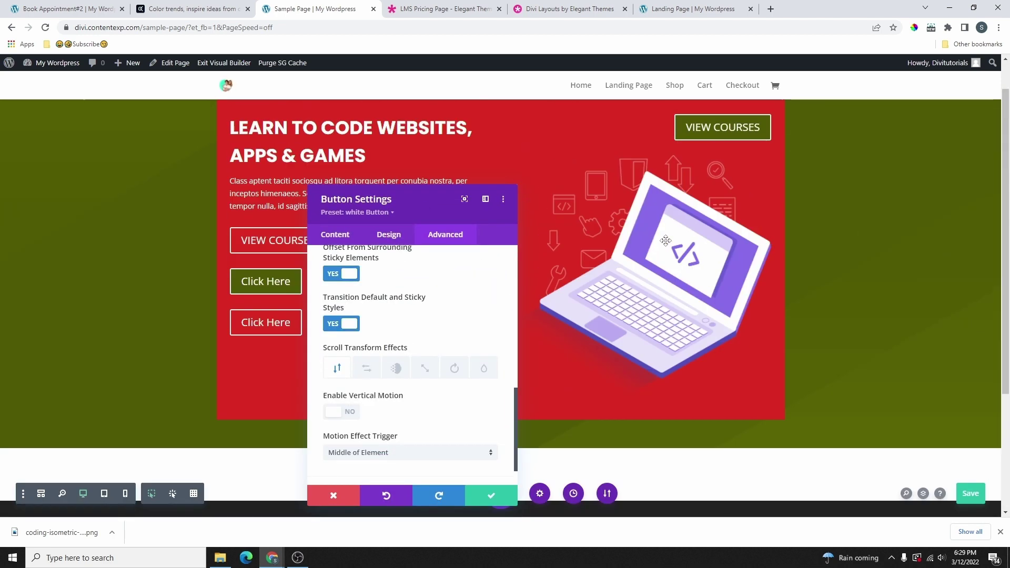
pyautogui.scroll(-3, 668, 237)
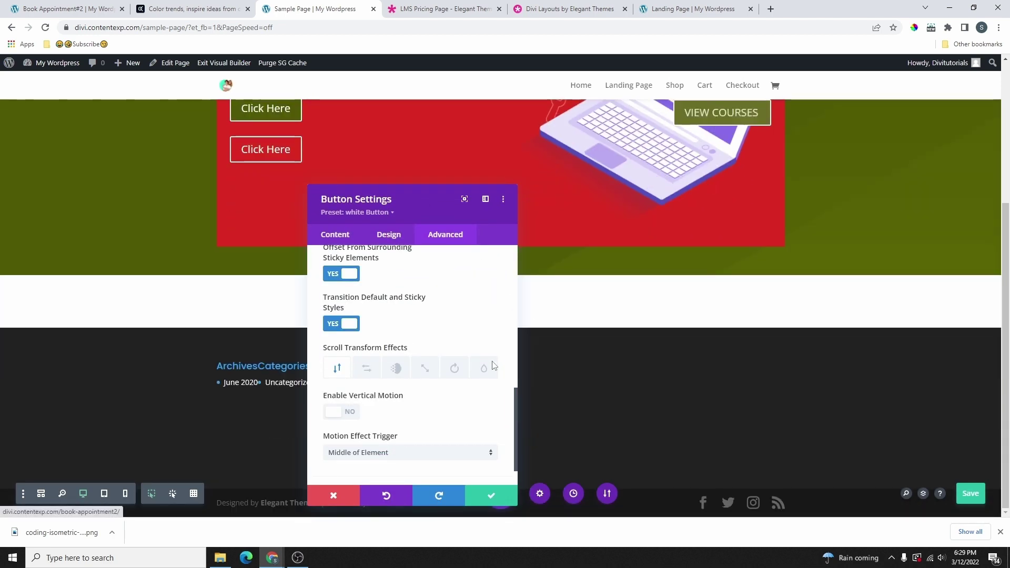
pyautogui.scroll(3, 493, 365)
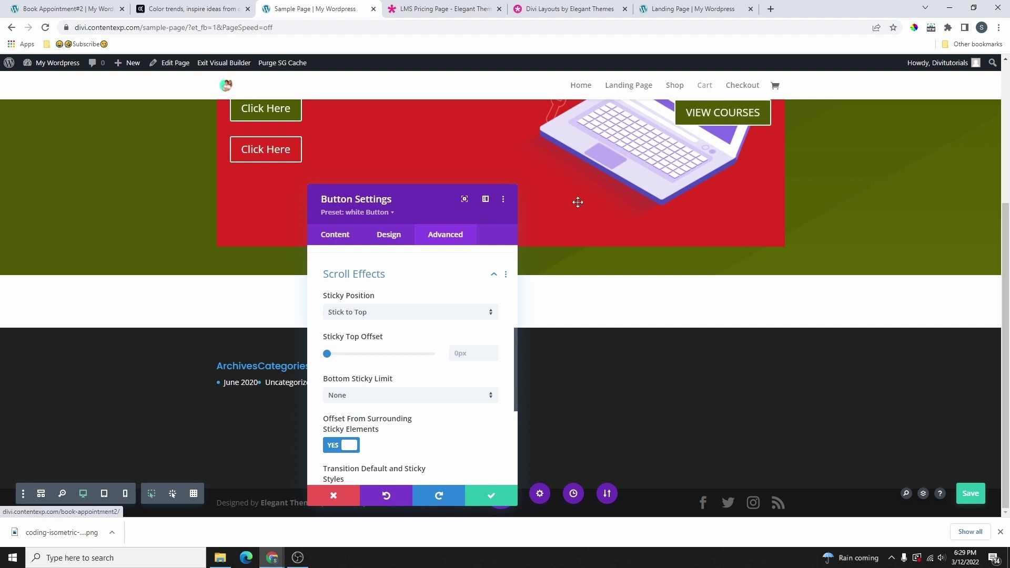
pyautogui.moveTo(327, 353)
pyautogui.mouseDown()
pyautogui.moveTo(350, 361)
pyautogui.moveTo(338, 359)
pyautogui.mouseUp()
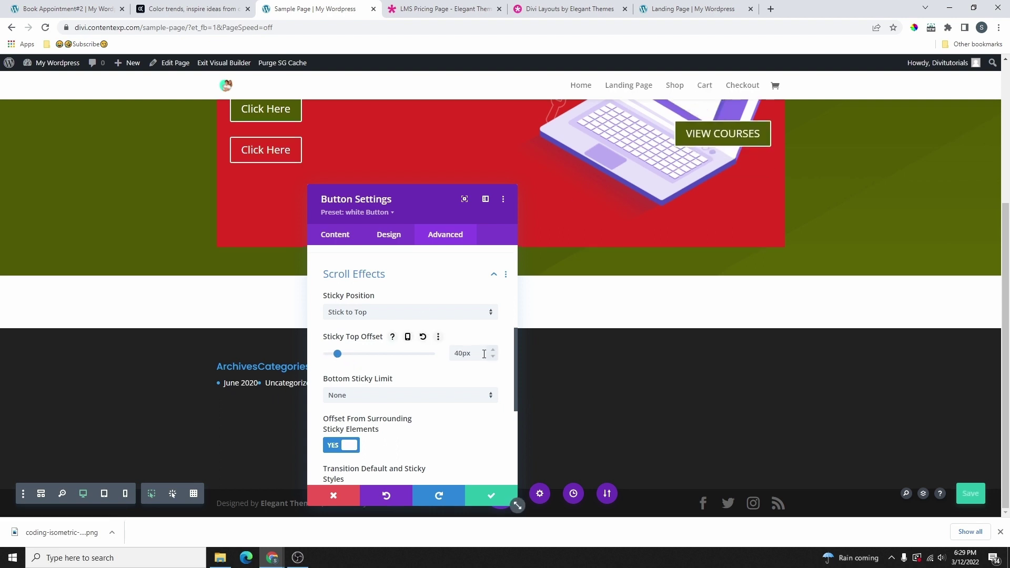
pyautogui.scroll(4, 629, 319)
pyautogui.scroll(-4, 755, 295)
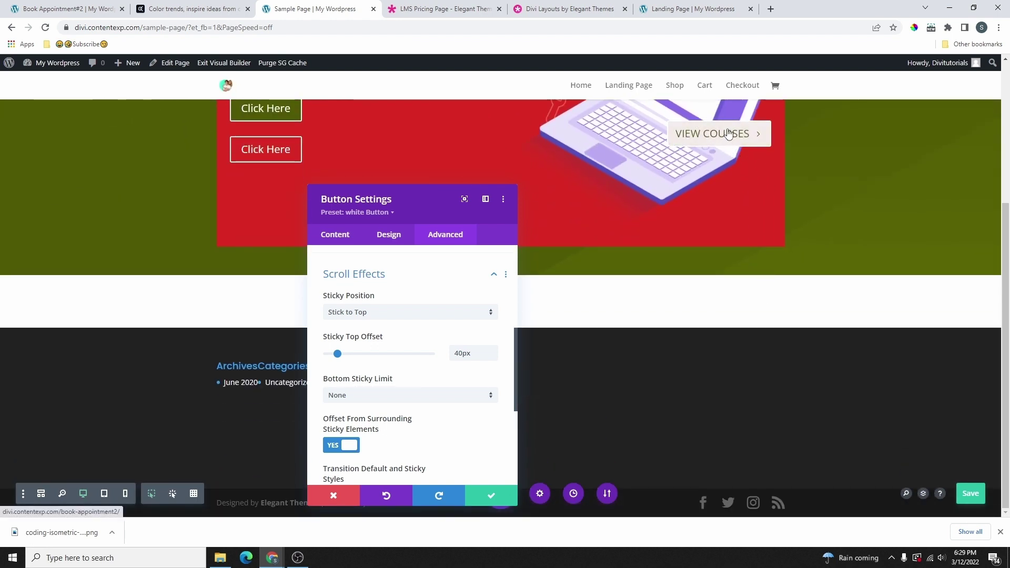
# Set the button's bottom sticky limit to Row.
pyautogui.scroll(-2, 382, 316)
pyautogui.click(382, 292)
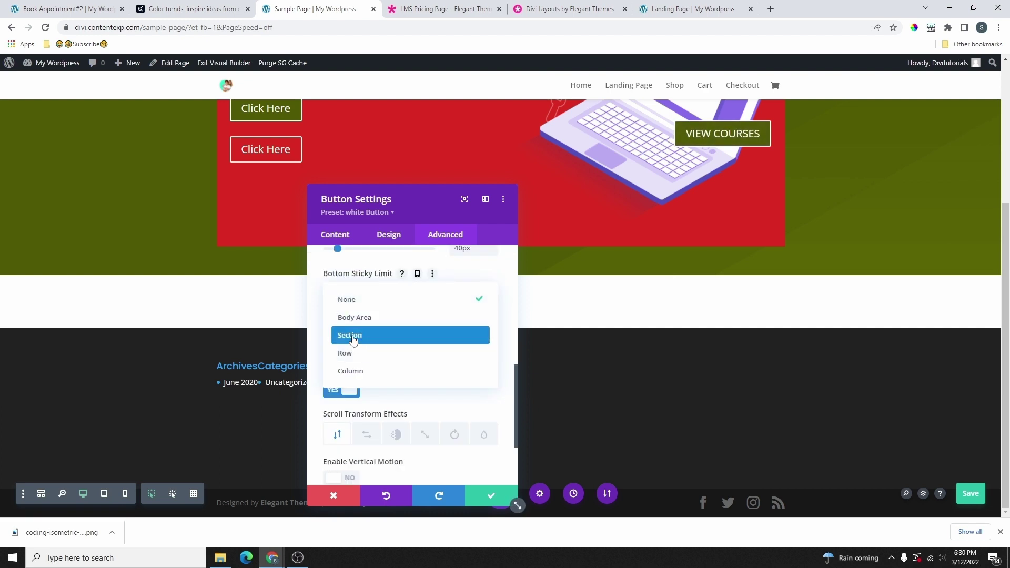
pyautogui.click(362, 358)
pyautogui.scroll(-2, 379, 332)
pyautogui.scroll(2, 379, 332)
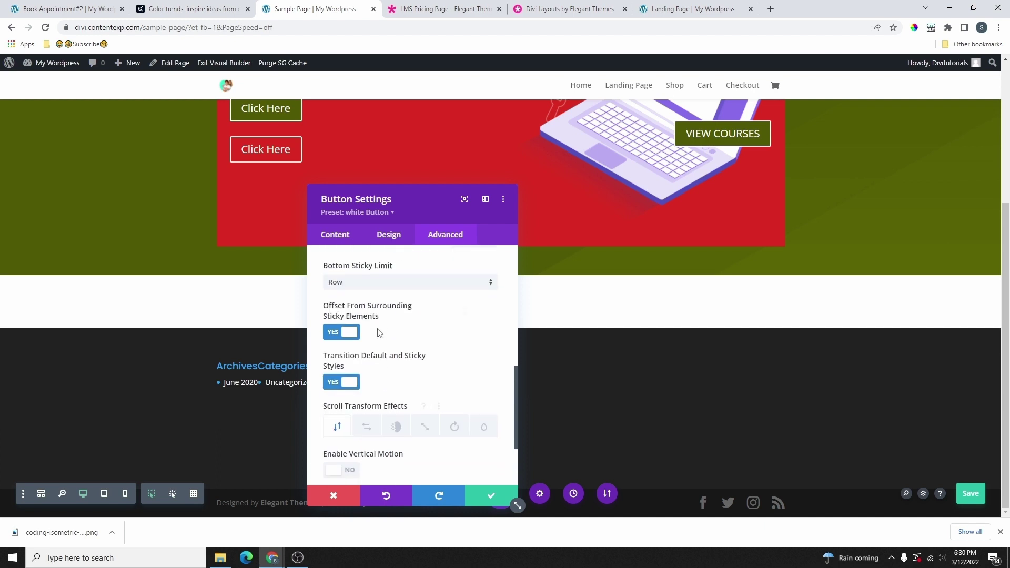
pyautogui.scroll(-1, 379, 332)
pyautogui.scroll(1, 379, 332)
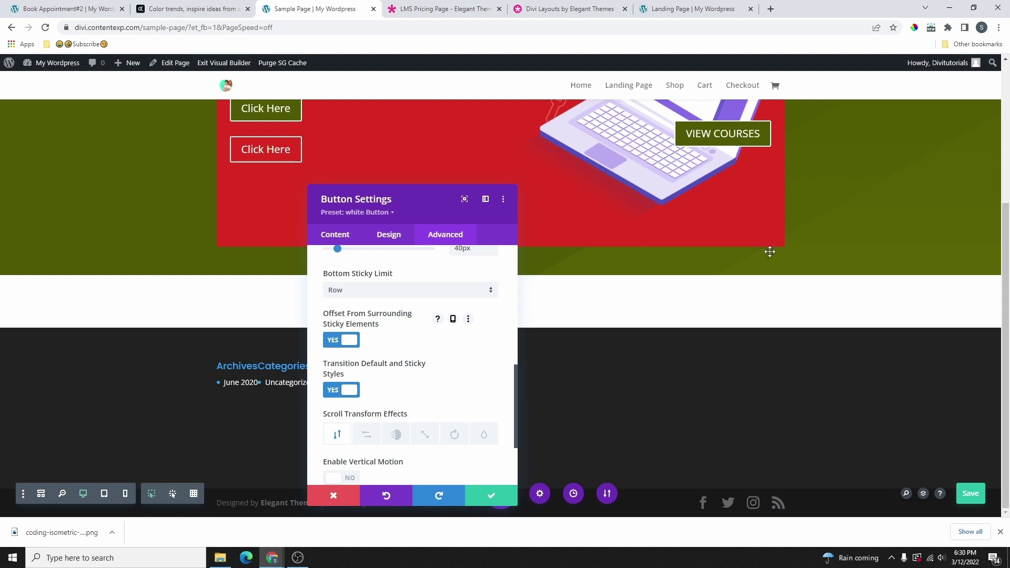
# Duplicate the row and scroll through both copies to test the button's sticky limit.
pyautogui.scroll(4, 673, 294)
pyautogui.moveTo(421, 199); pyautogui.dragTo(895, 194)
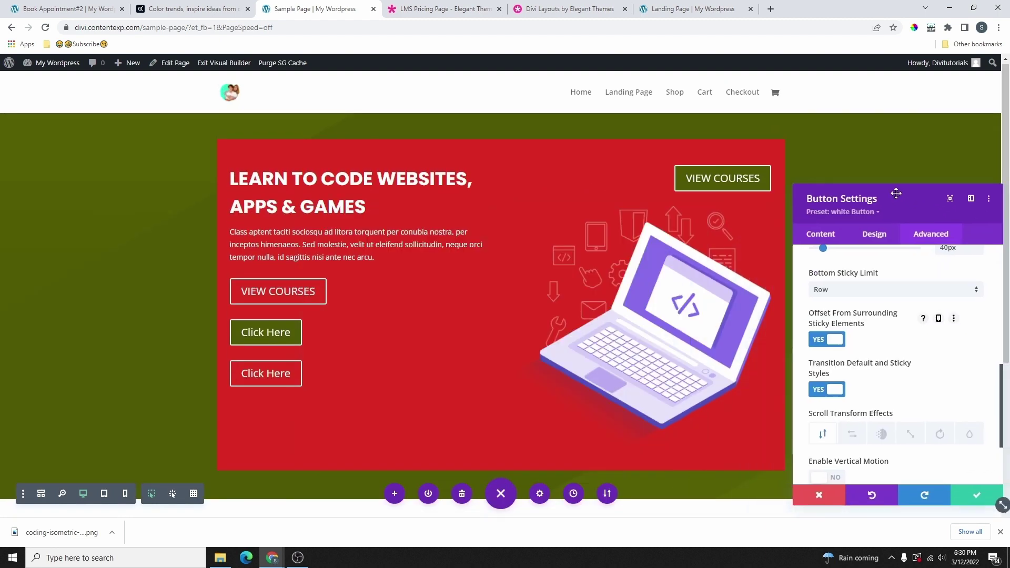
pyautogui.click(964, 465)
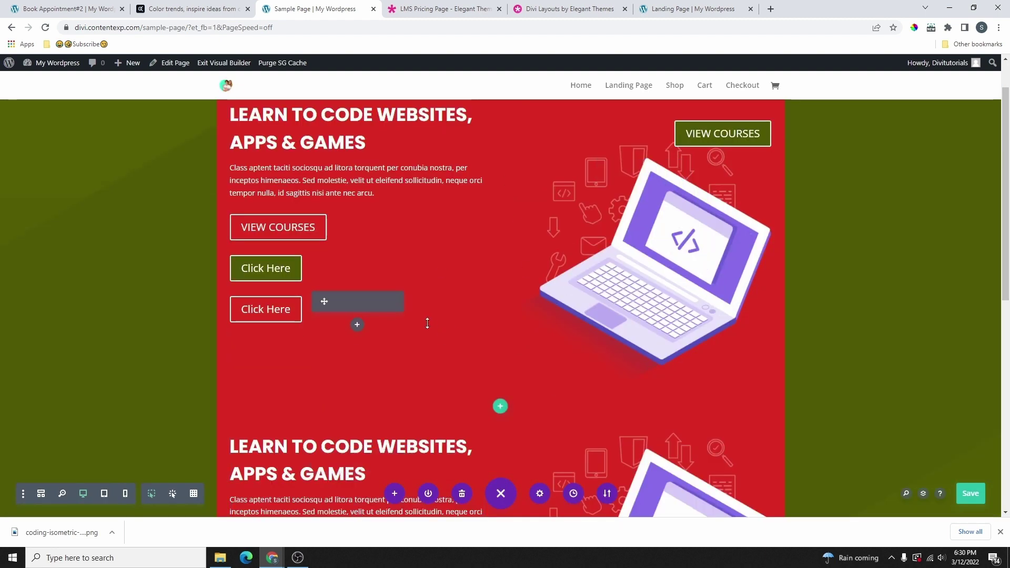
pyautogui.scroll(-5, 691, 270)
pyautogui.scroll(5, 553, 332)
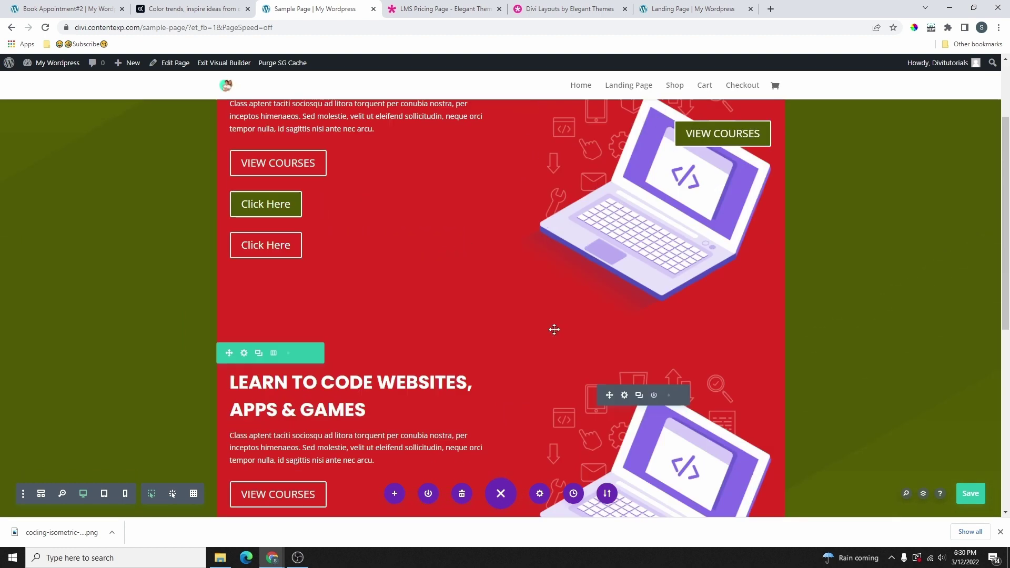
pyautogui.scroll(-6, 558, 332)
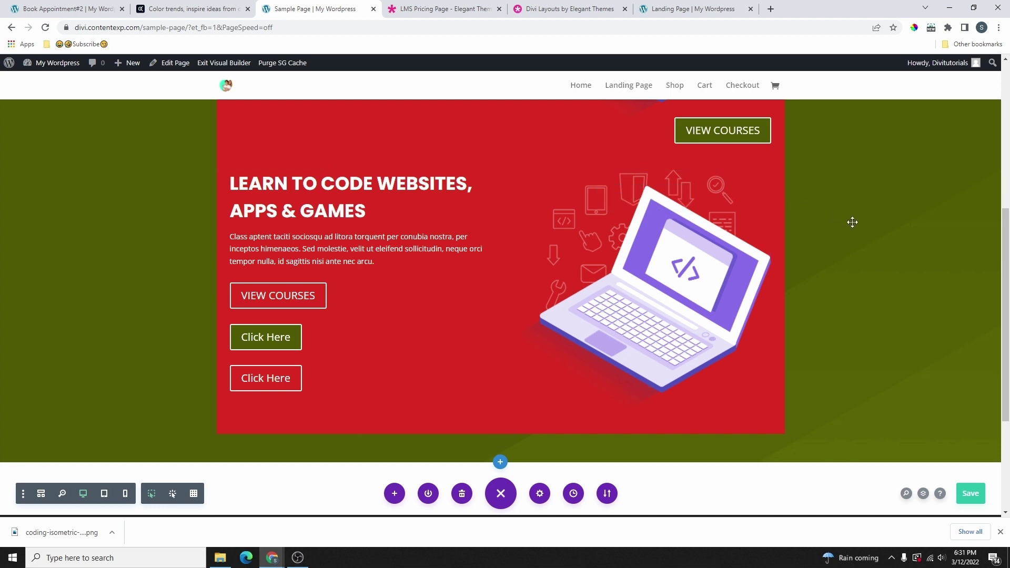
pyautogui.scroll(-5, 854, 216)
pyautogui.scroll(6, 868, 216)
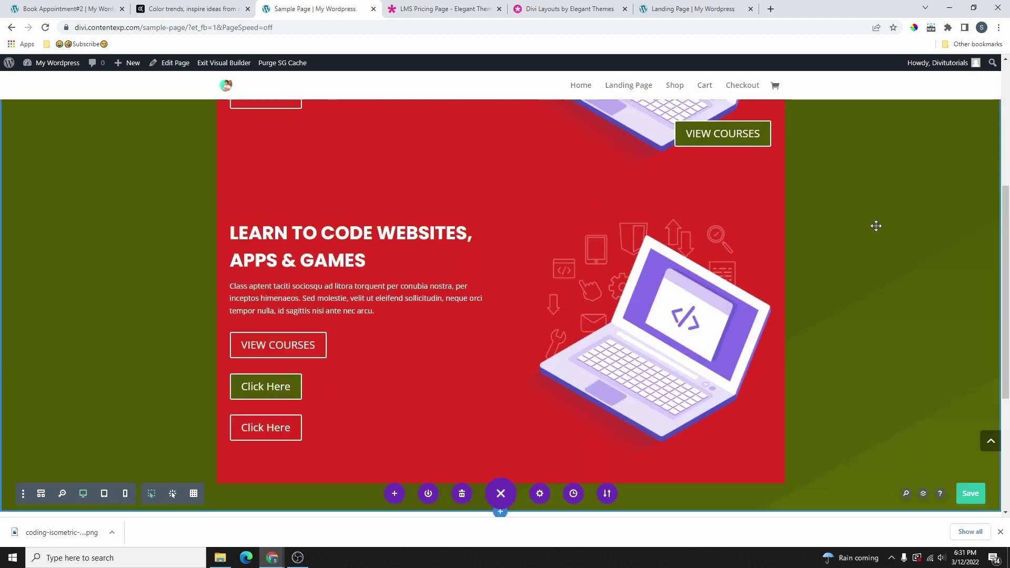
pyautogui.scroll(-3, 578, 294)
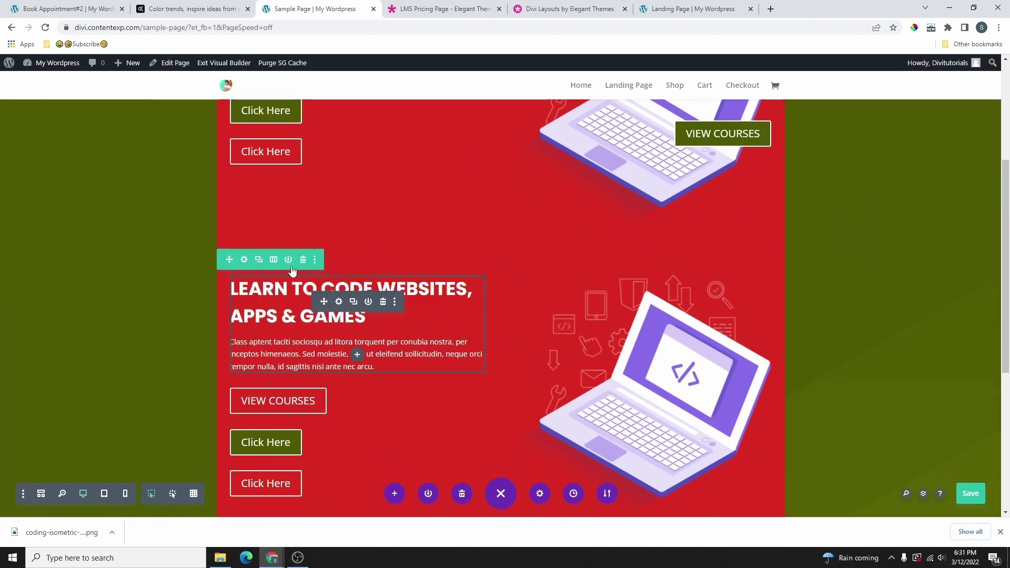
# Remove the duplicate row and the green VIEW COURSES button that was made sticky.
pyautogui.click(303, 259)
pyautogui.hotkey('ctrl', 'z')
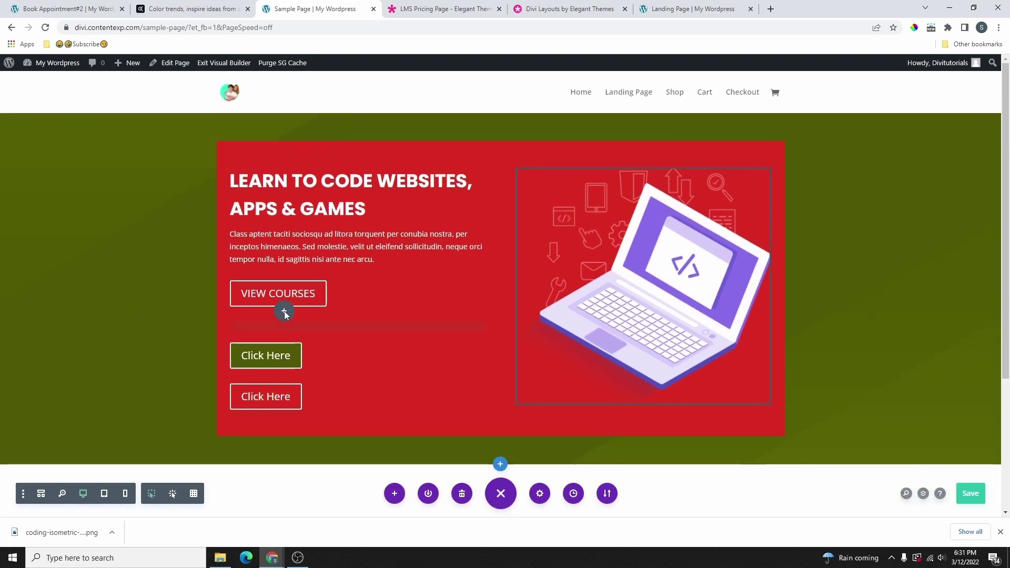
pyautogui.moveTo(321, 326); pyautogui.dragTo(392, 337)
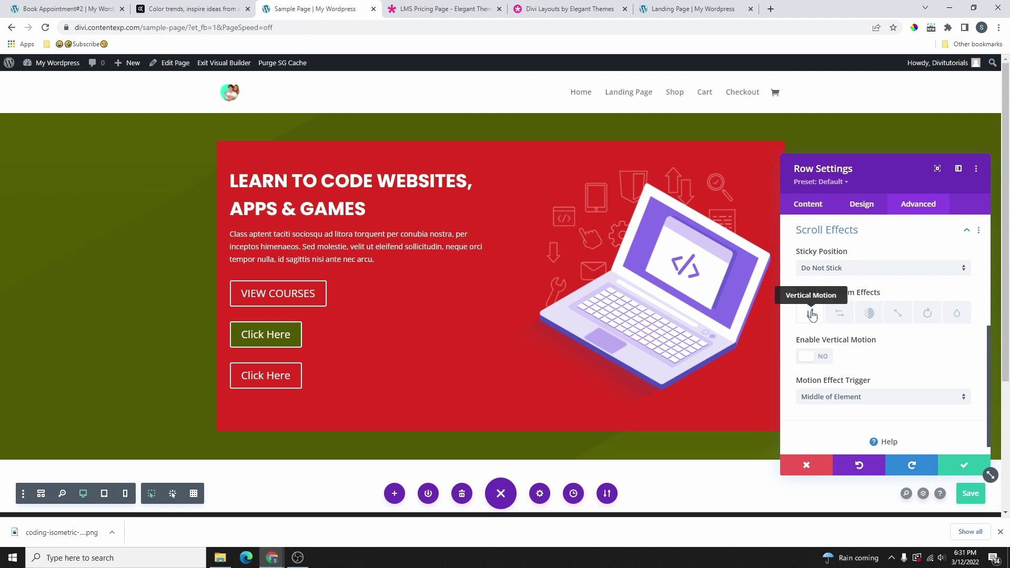
# Try the Horizontal Motion scroll effect on the row with viewport points at 21% and 86%, scroll to test it, and disable it.
pyautogui.click(840, 316)
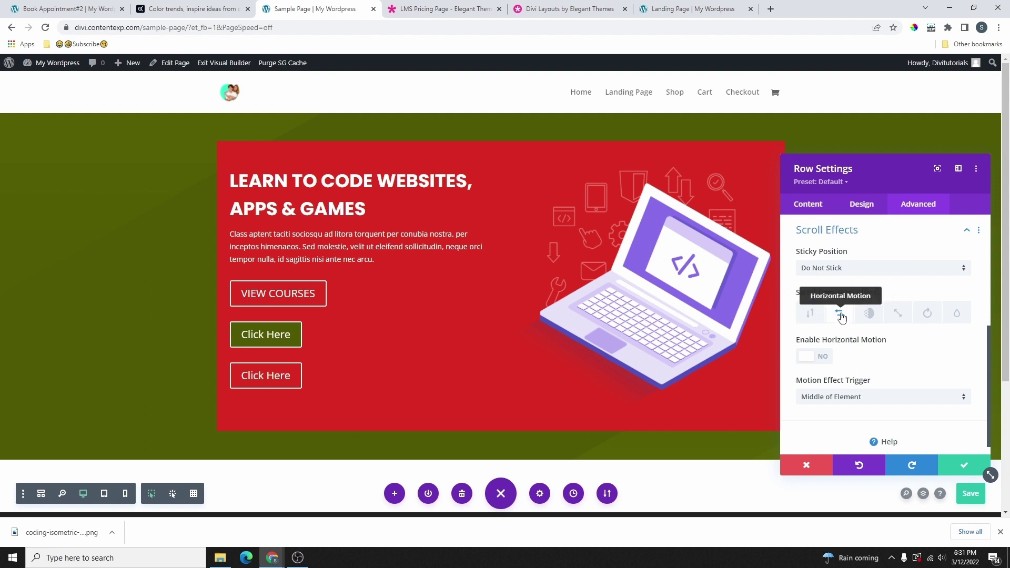
pyautogui.click(814, 356)
pyautogui.scroll(-3, 590, 339)
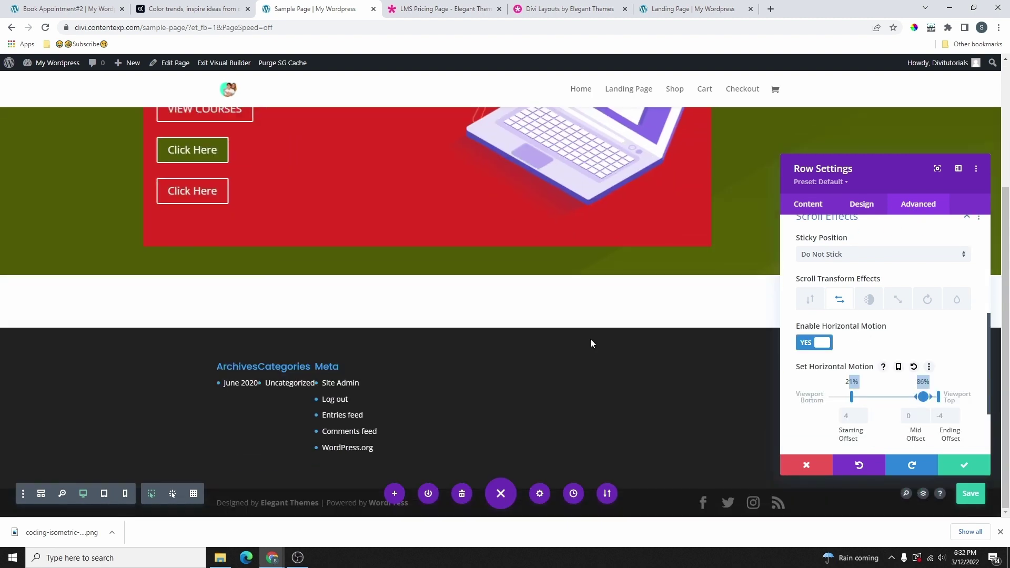
pyautogui.scroll(3, 597, 332)
pyautogui.scroll(-1, 618, 330)
pyautogui.scroll(-2, 617, 330)
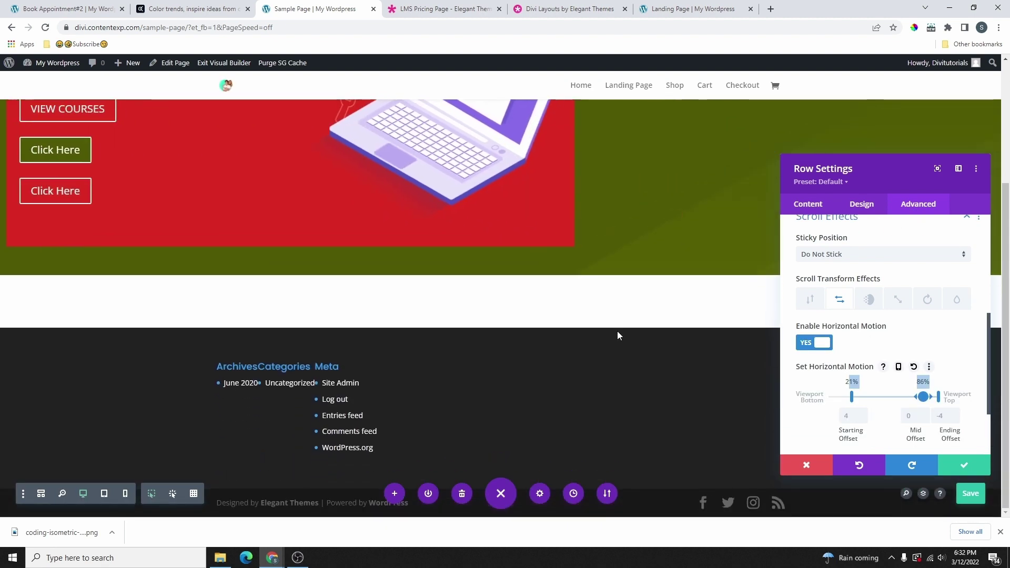
pyautogui.scroll(4, 617, 301)
pyautogui.scroll(-4, 618, 298)
pyautogui.scroll(4, 622, 300)
pyautogui.click(814, 342)
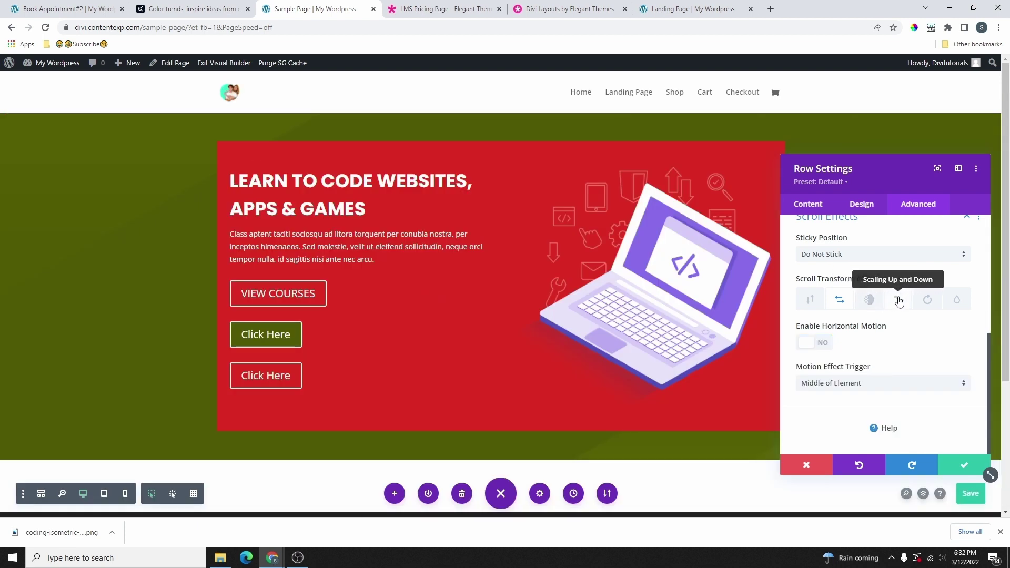
# Try the Scaling Up and Down scroll effect on the row and disable it again.
pyautogui.click(898, 301)
pyautogui.click(815, 342)
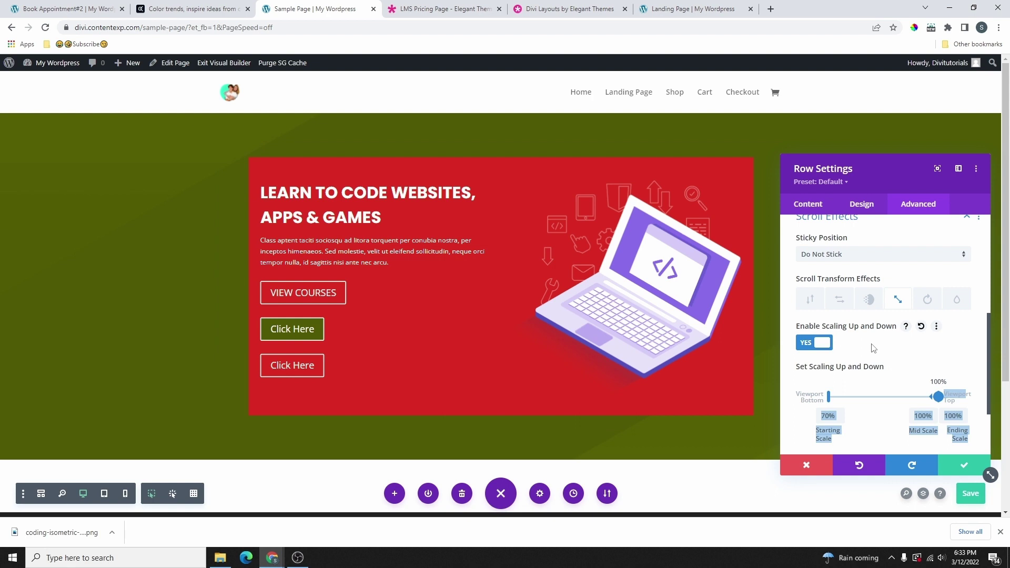
pyautogui.click(815, 343)
pyautogui.scroll(5, 888, 332)
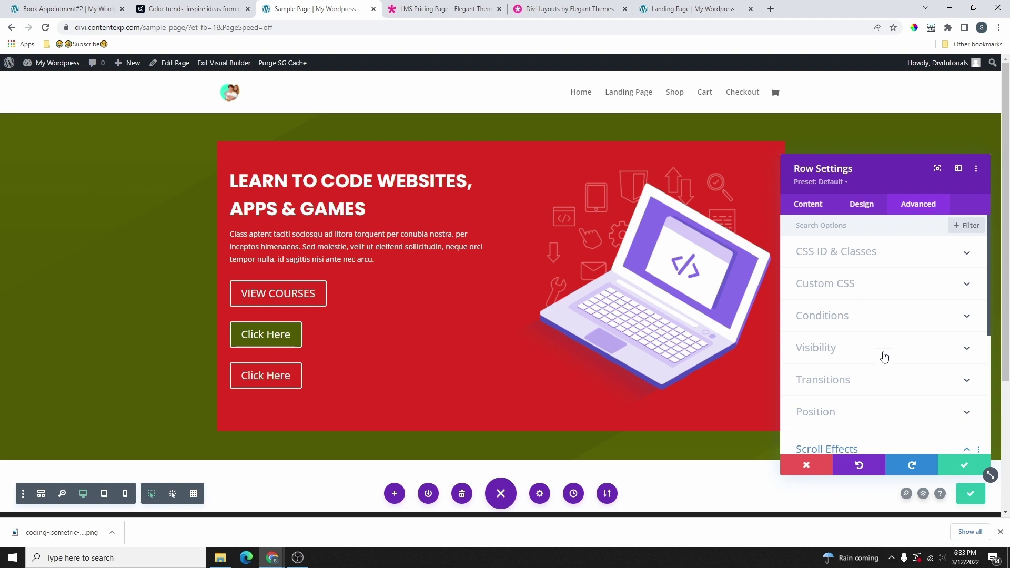
# Review the row's scroll effect options, collapse that group, and save and close the row settings.
pyautogui.scroll(-5, 890, 352)
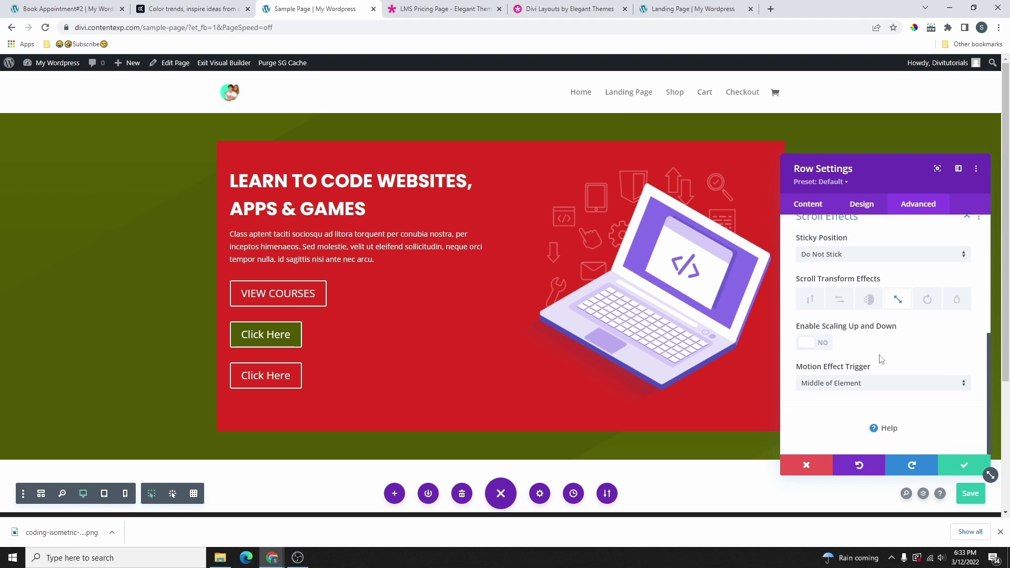
pyautogui.scroll(2, 882, 360)
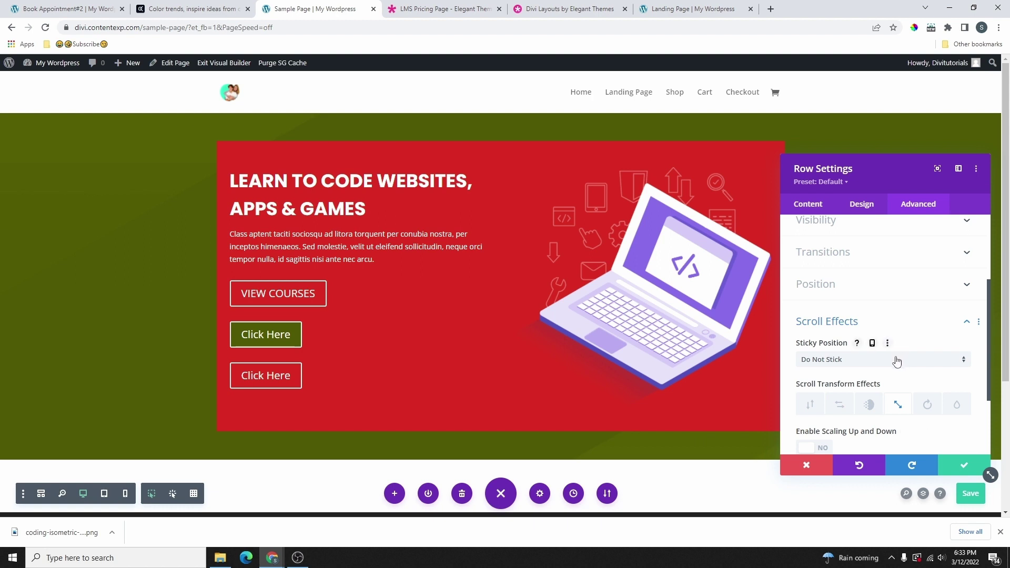
pyautogui.scroll(-2, 889, 339)
pyautogui.scroll(3, 882, 349)
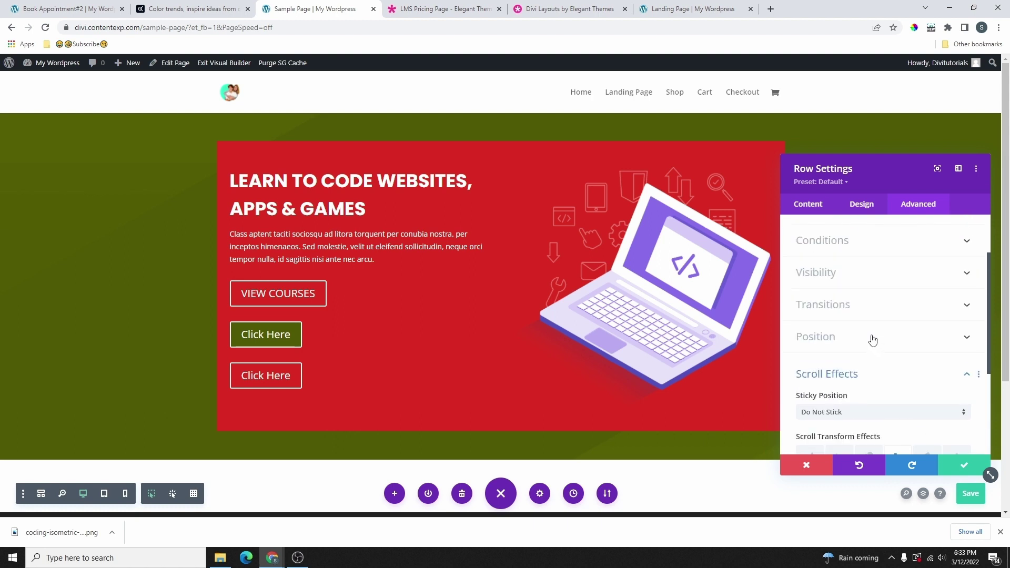
pyautogui.click(862, 369)
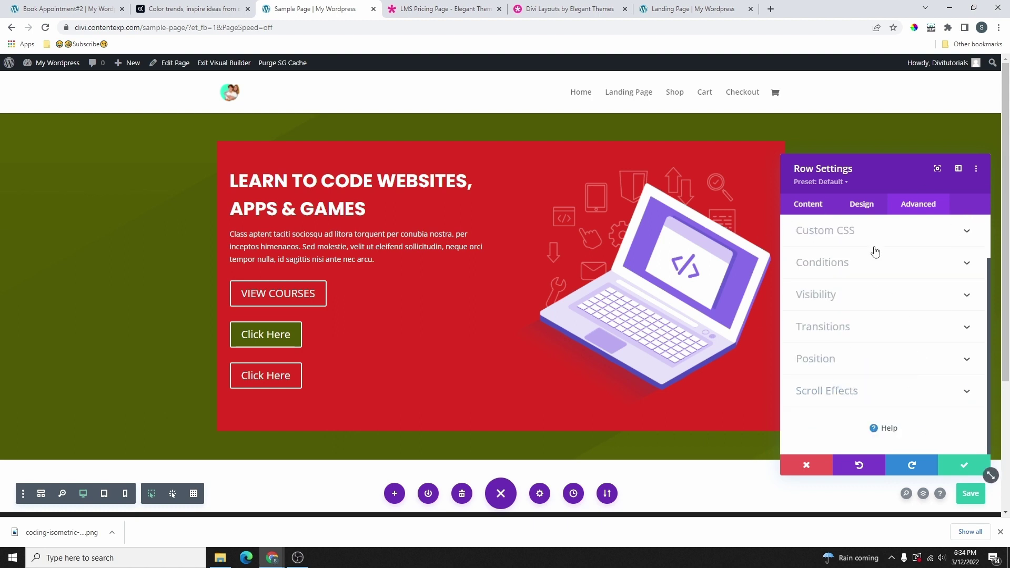
pyautogui.moveTo(891, 173); pyautogui.dragTo(708, 167)
pyautogui.click(788, 460)
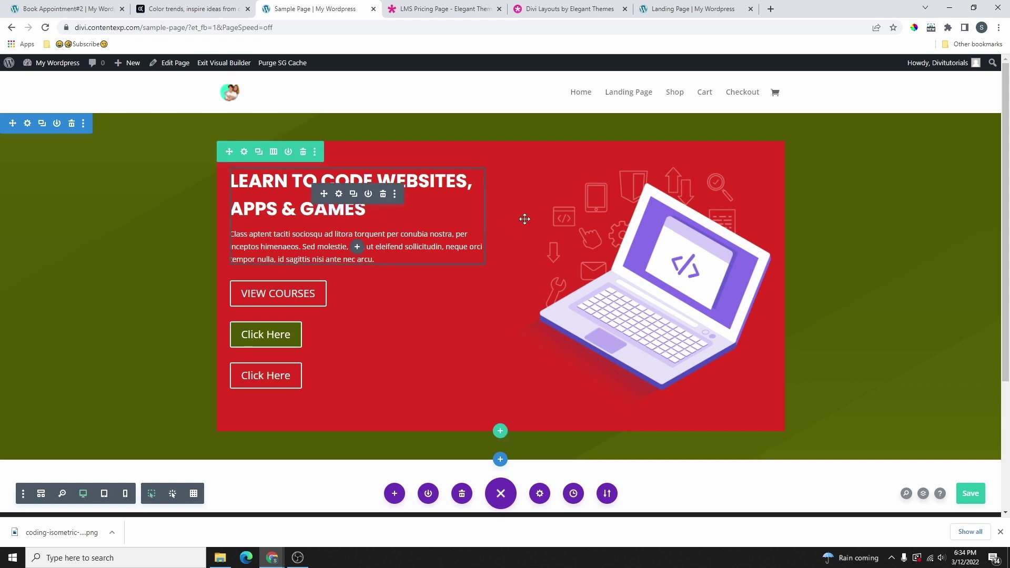
# Adjust the section's top padding freehand on the page and set it to 100px in the section's spacing settings.
pyautogui.scroll(-1, 523, 219)
pyautogui.scroll(1, 451, 254)
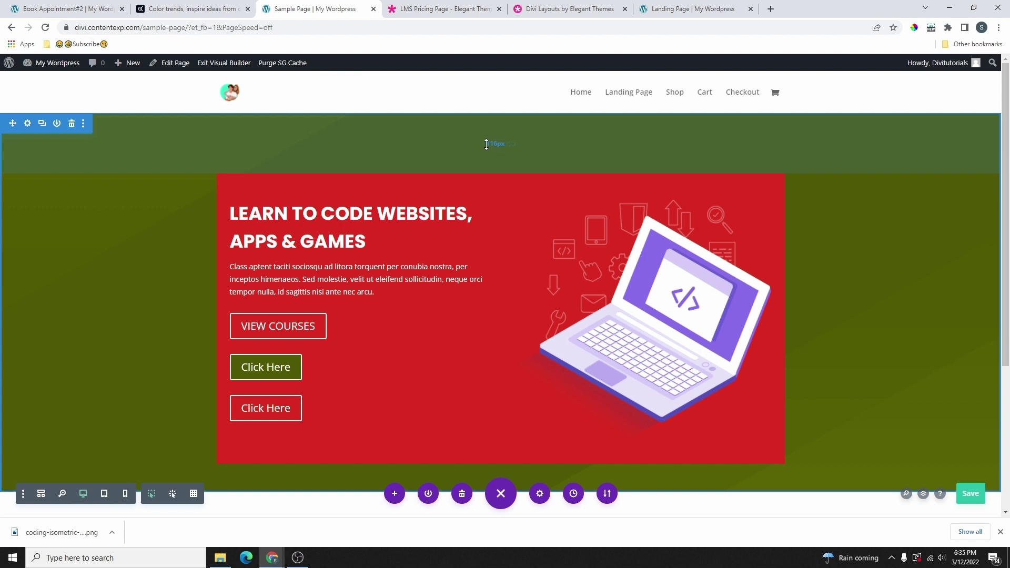
pyautogui.moveTo(502, 147); pyautogui.dragTo(532, 138)
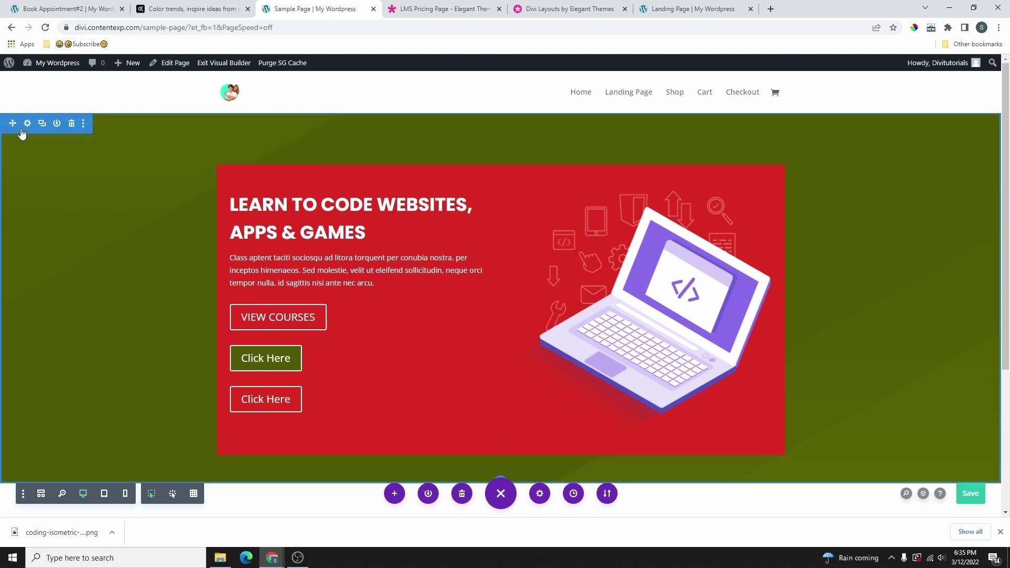
pyautogui.click(28, 124)
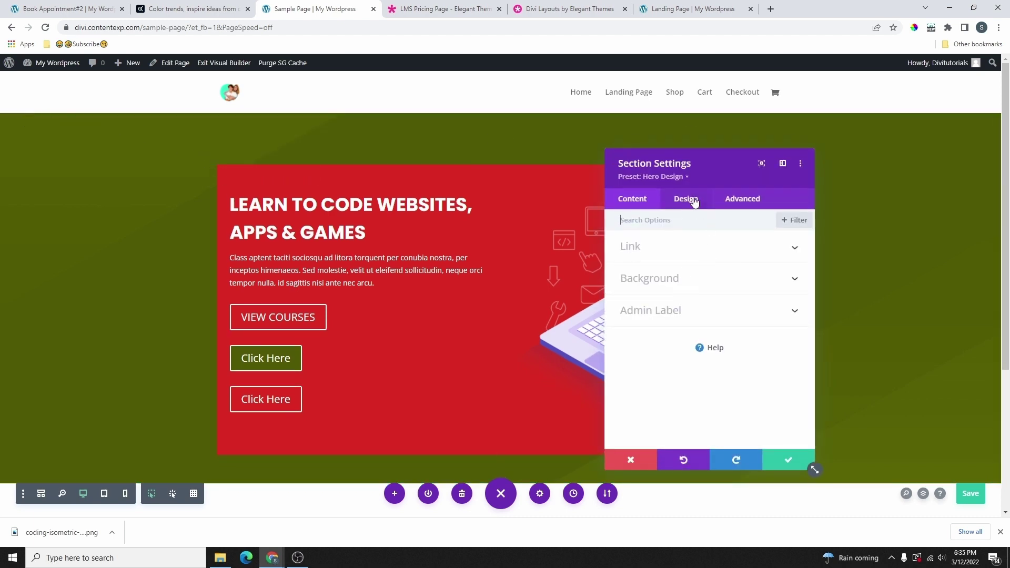
pyautogui.click(693, 201)
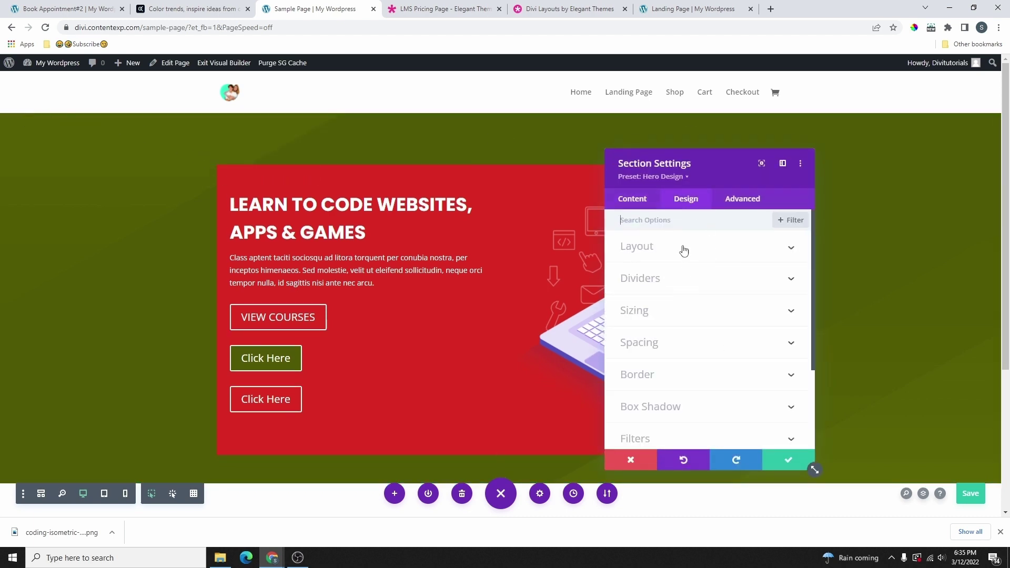
pyautogui.click(656, 346)
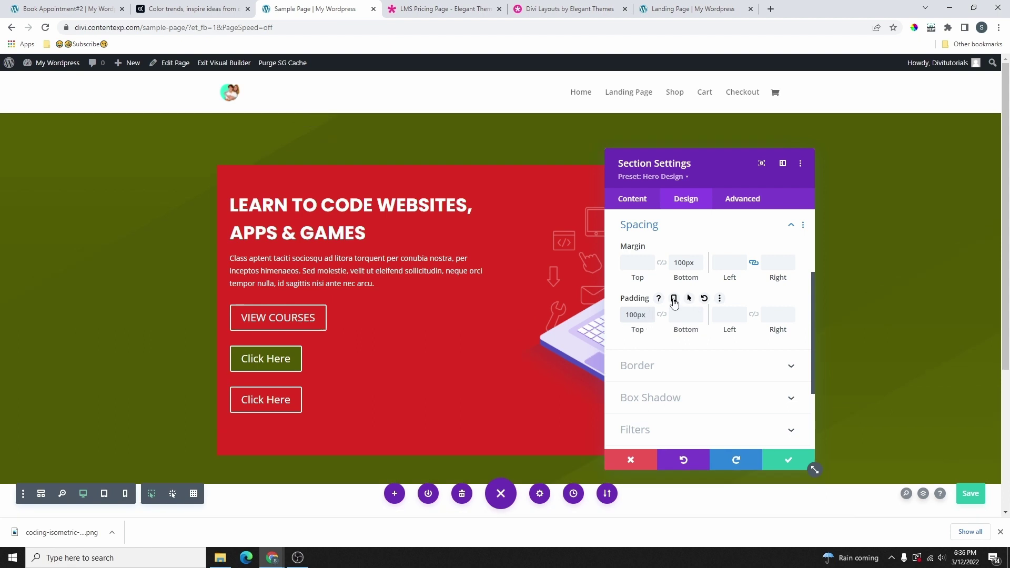
# Make the section's padding responsive with 50px top on tablet and 25px on phone, compare the device values, and close the section settings.
pyautogui.click(674, 299)
pyautogui.click(708, 318)
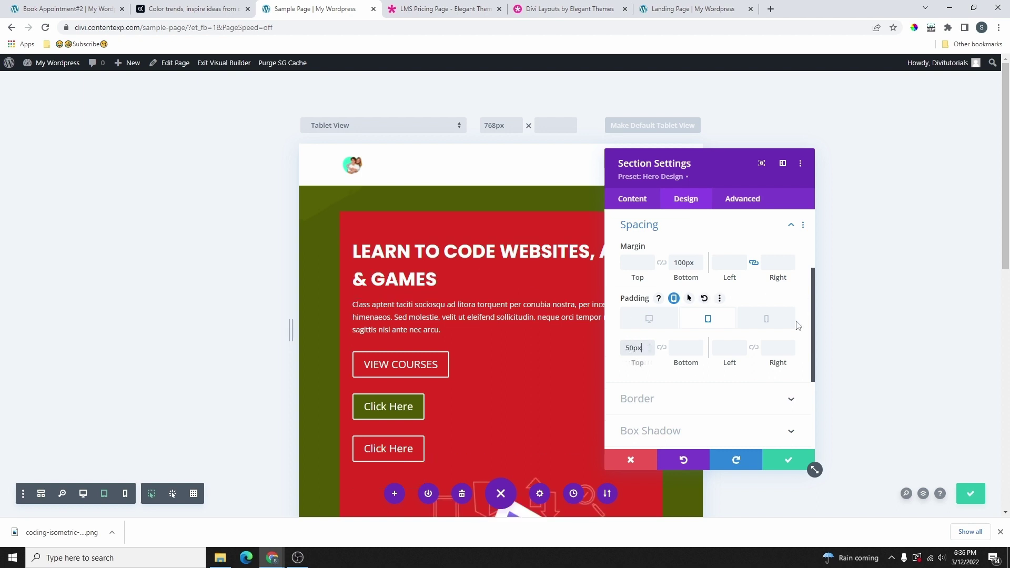
pyautogui.click(767, 321)
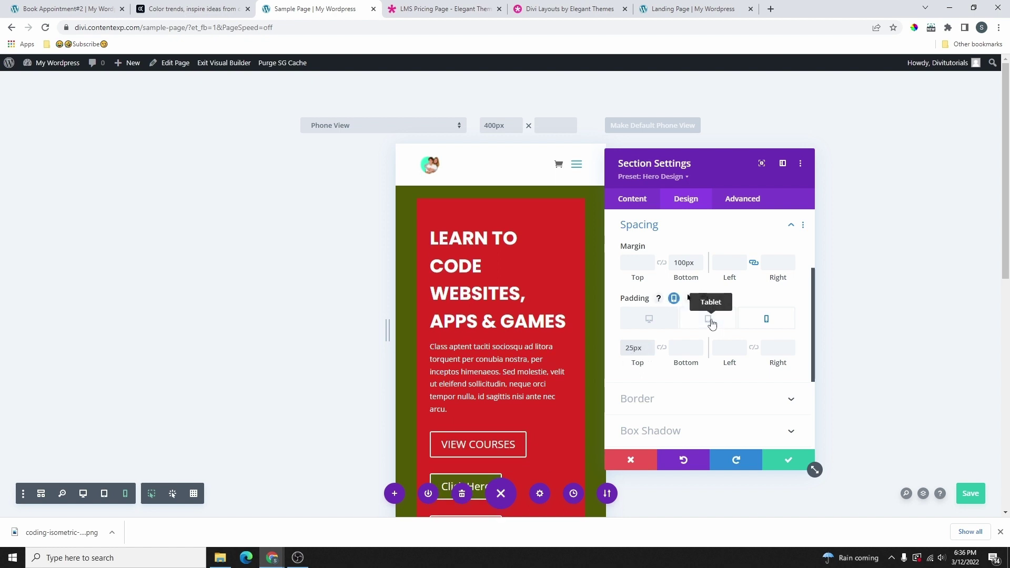
pyautogui.click(709, 321)
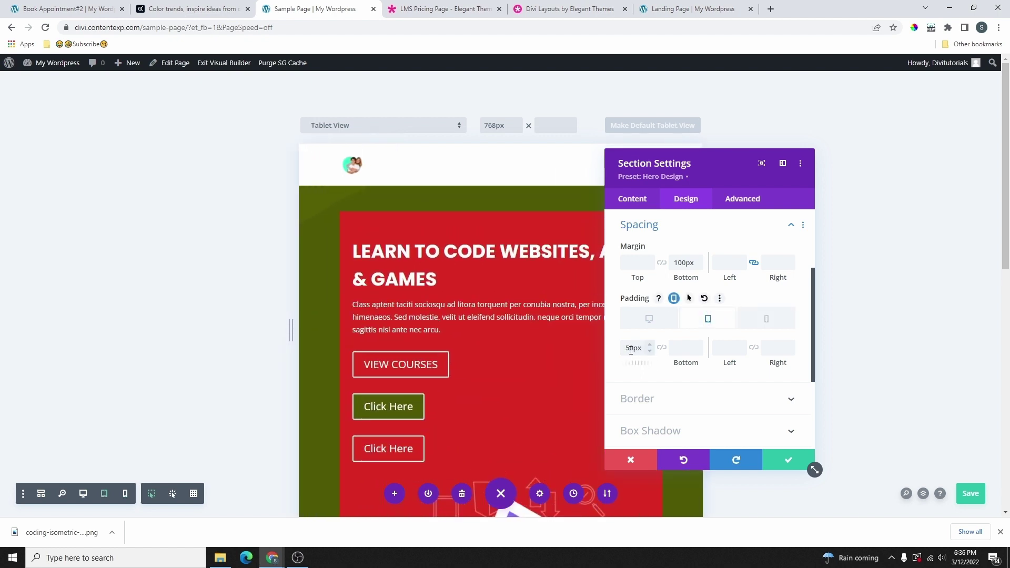
pyautogui.click(649, 319)
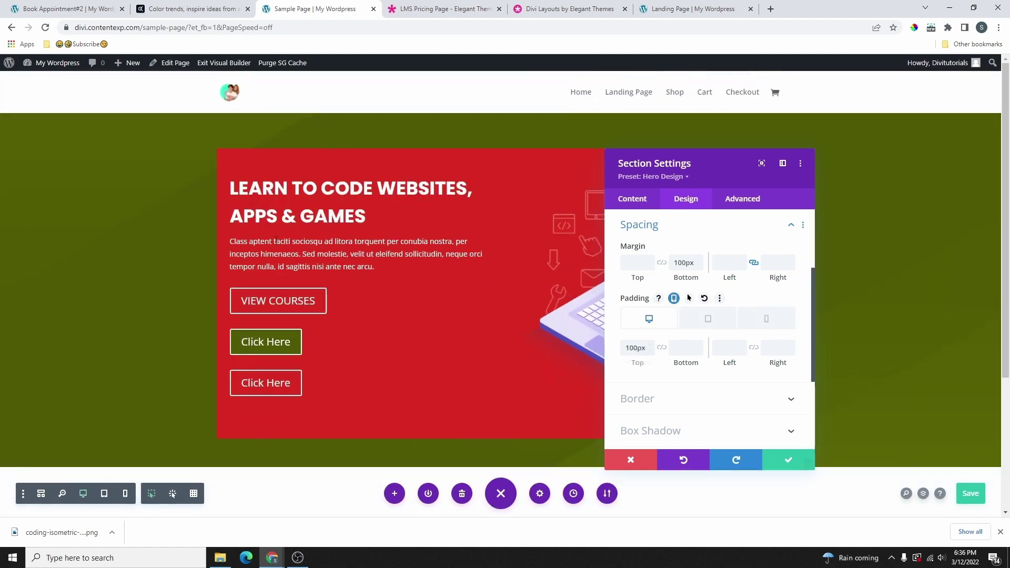
pyautogui.press('Escape')
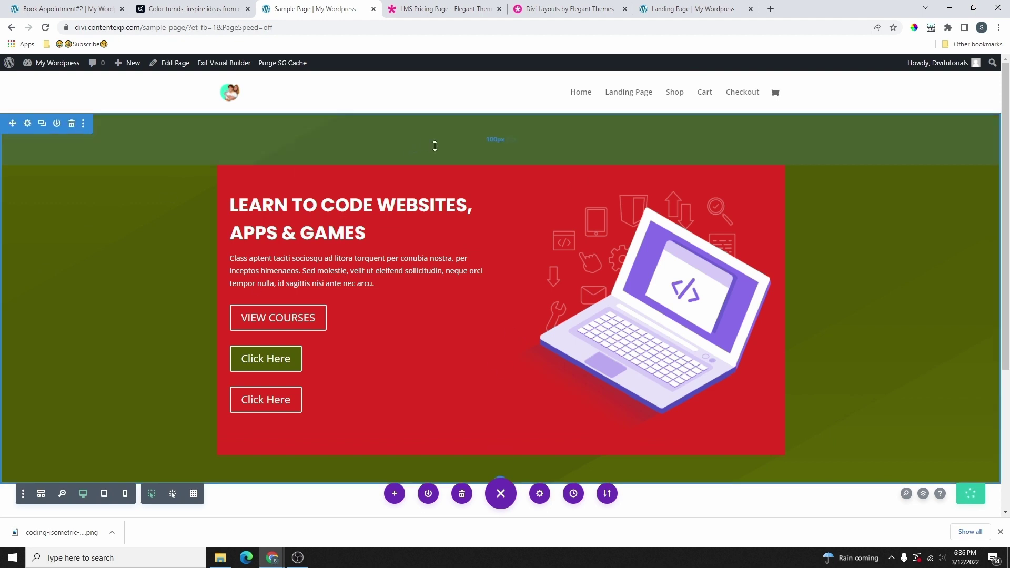
pyautogui.moveTo(430, 158); pyautogui.dragTo(458, 145)
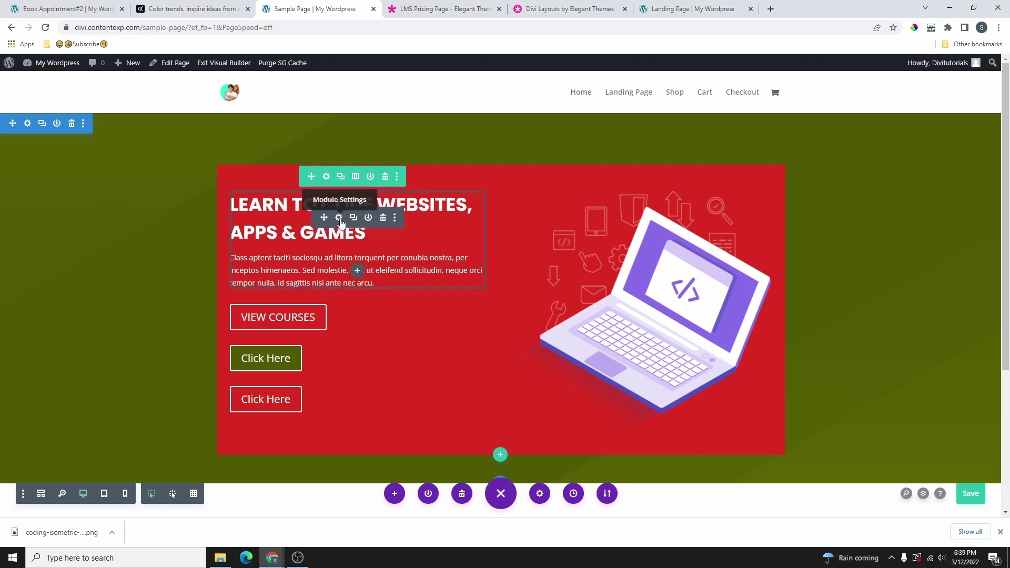
# Set the row's left and right padding to 100px in its spacing settings.
pyautogui.click(326, 181)
pyautogui.click(686, 203)
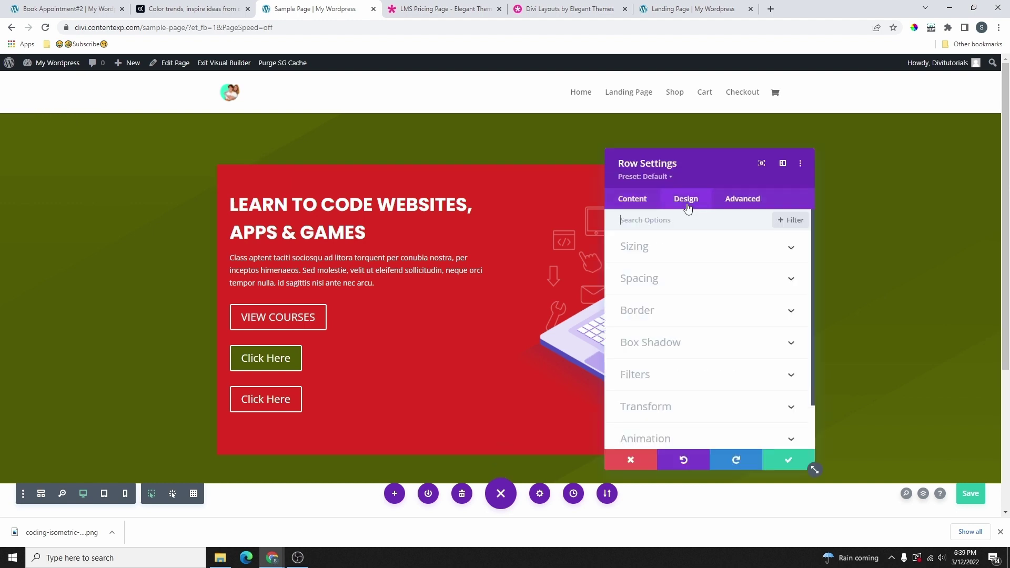
pyautogui.click(668, 280)
pyautogui.doubleClick(840, 304)
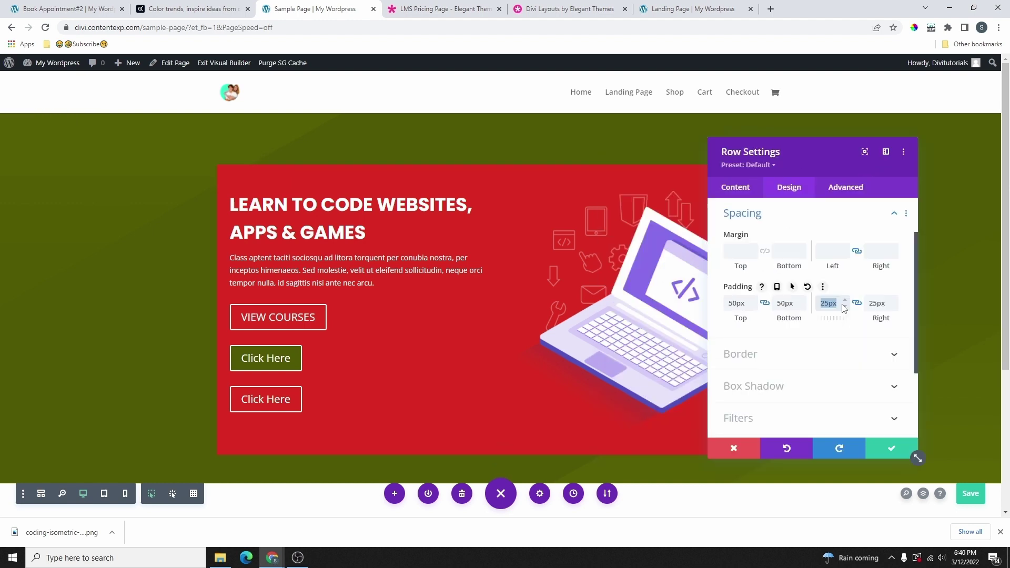
pyautogui.write('100')
pyautogui.click(882, 304)
pyautogui.moveTo(797, 168); pyautogui.dragTo(717, 166)
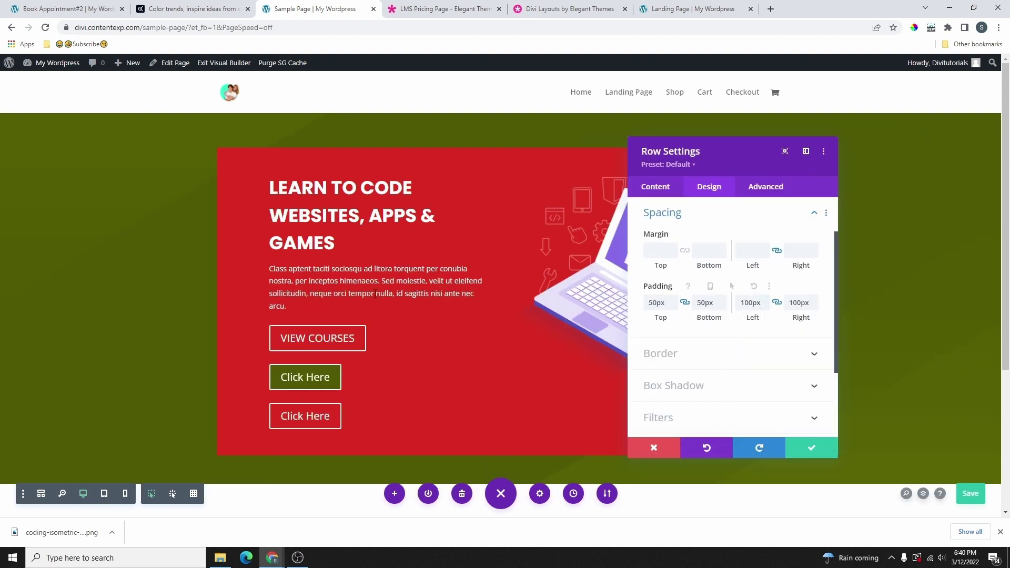
pyautogui.scroll(-3, 526, 290)
pyautogui.scroll(3, 590, 226)
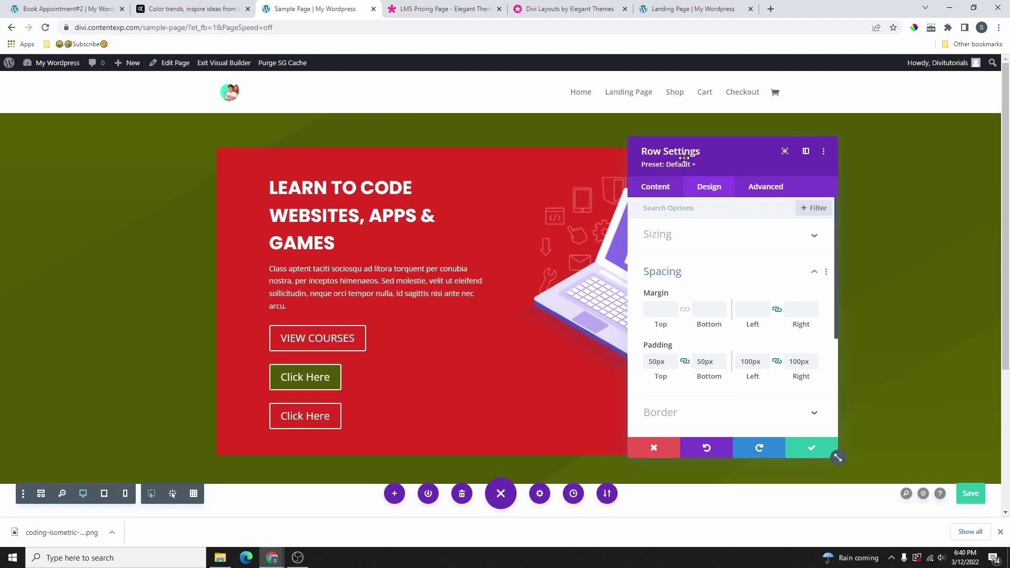
# Preview the padded row in tablet and phone views, examining how its text, buttons and image fit each width.
pyautogui.moveTo(685, 157); pyautogui.dragTo(612, 155)
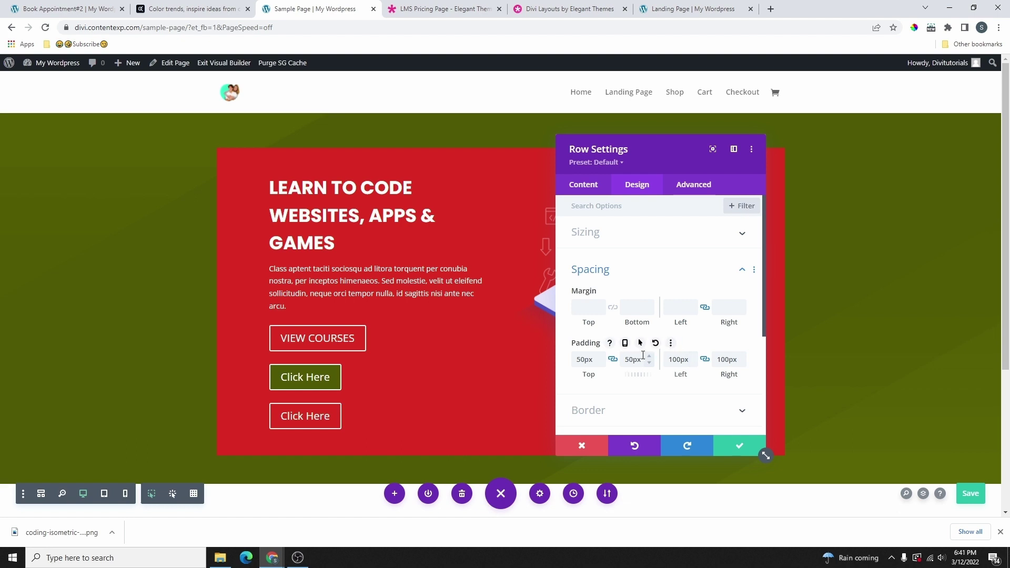
pyautogui.click(104, 496)
pyautogui.moveTo(620, 162); pyautogui.dragTo(783, 157)
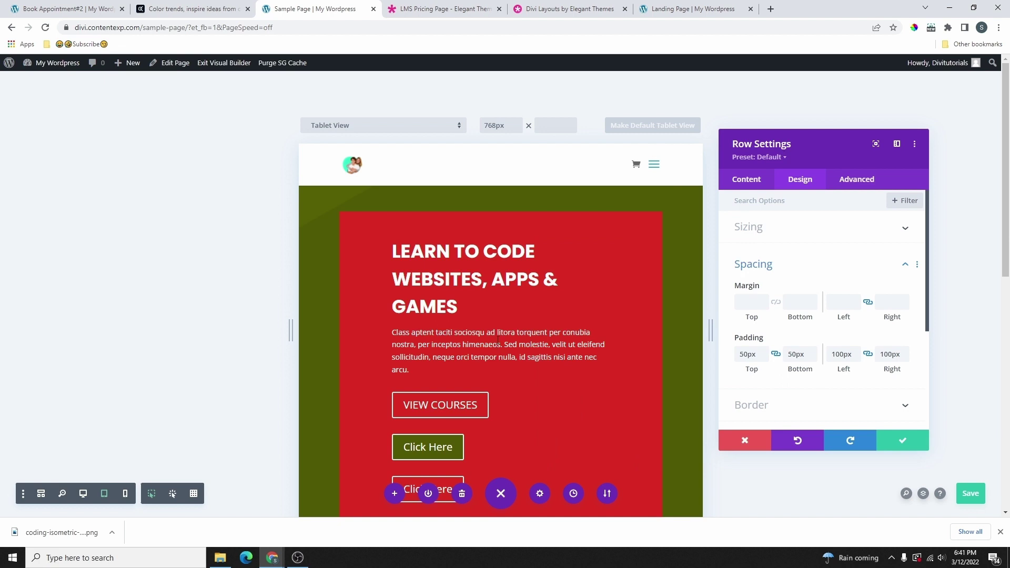
pyautogui.click(124, 495)
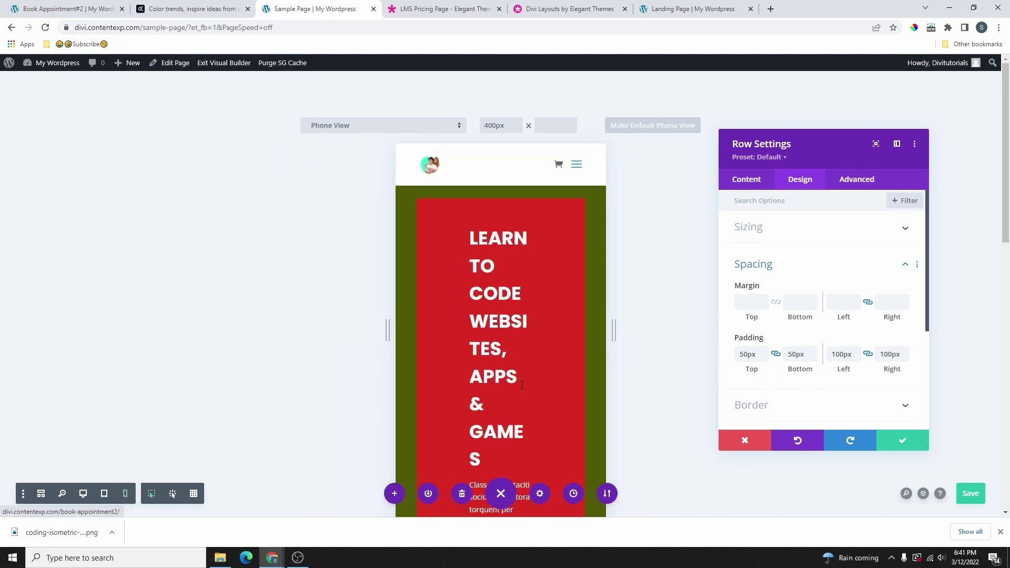
pyautogui.scroll(-7, 537, 354)
pyautogui.scroll(6, 539, 394)
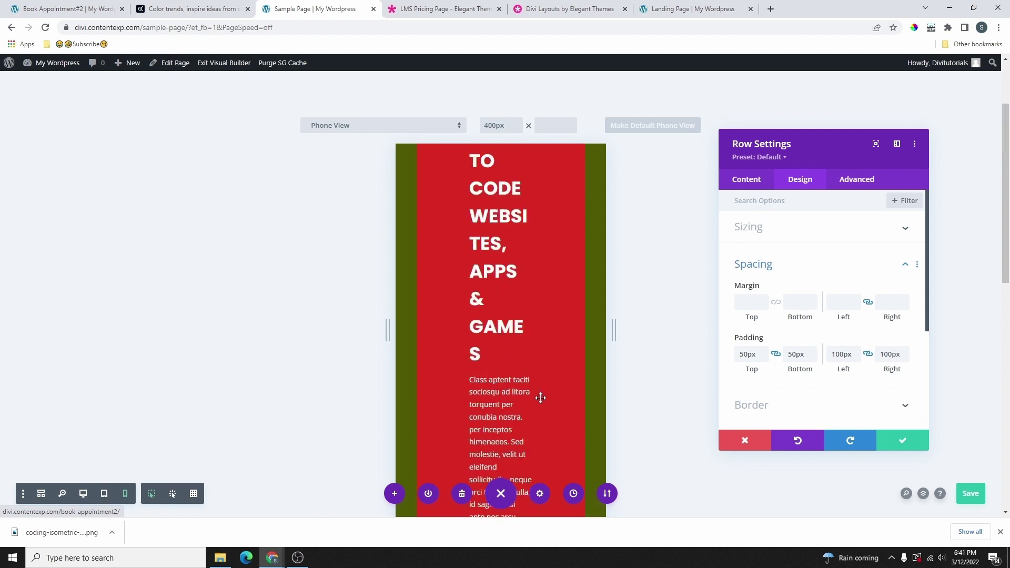
pyautogui.scroll(1, 560, 328)
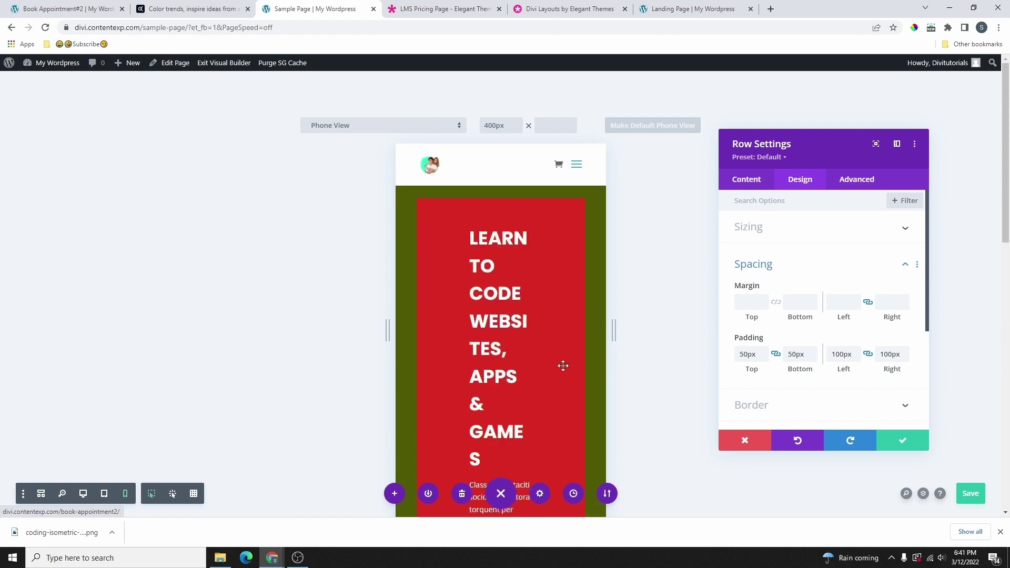
pyautogui.scroll(-6, 500, 368)
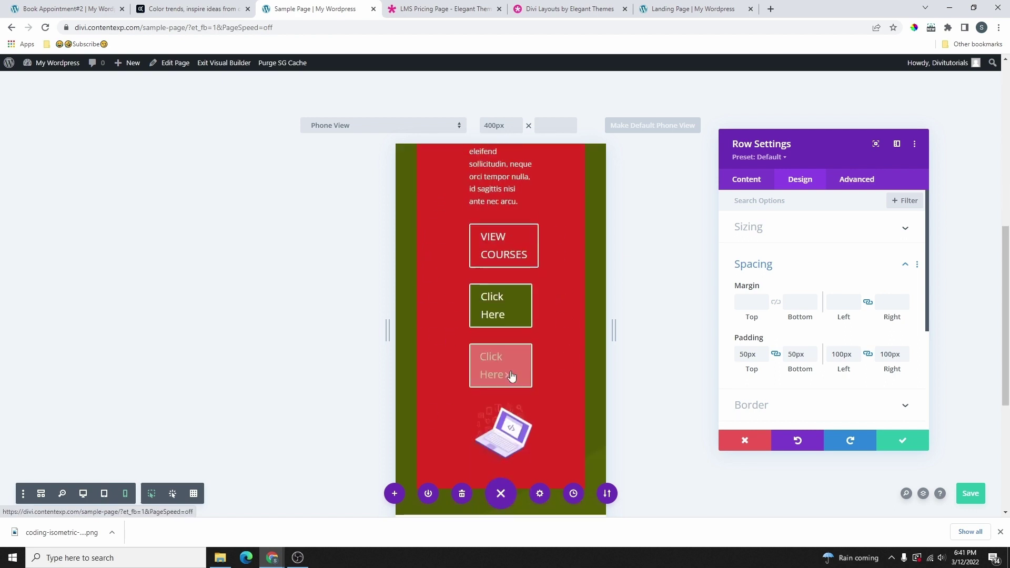
pyautogui.scroll(6, 514, 426)
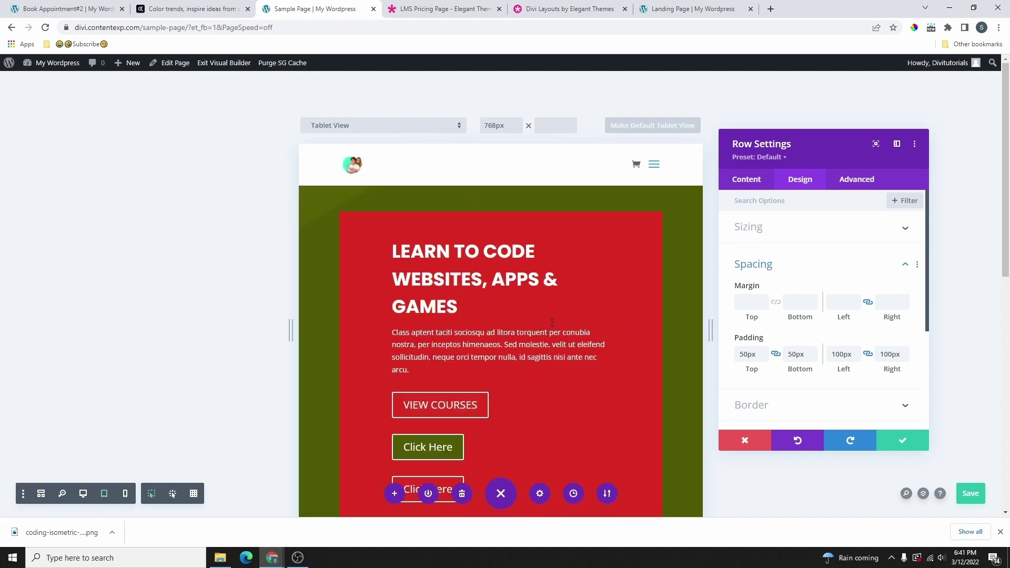
pyautogui.scroll(-1, 599, 345)
pyautogui.scroll(1, 600, 345)
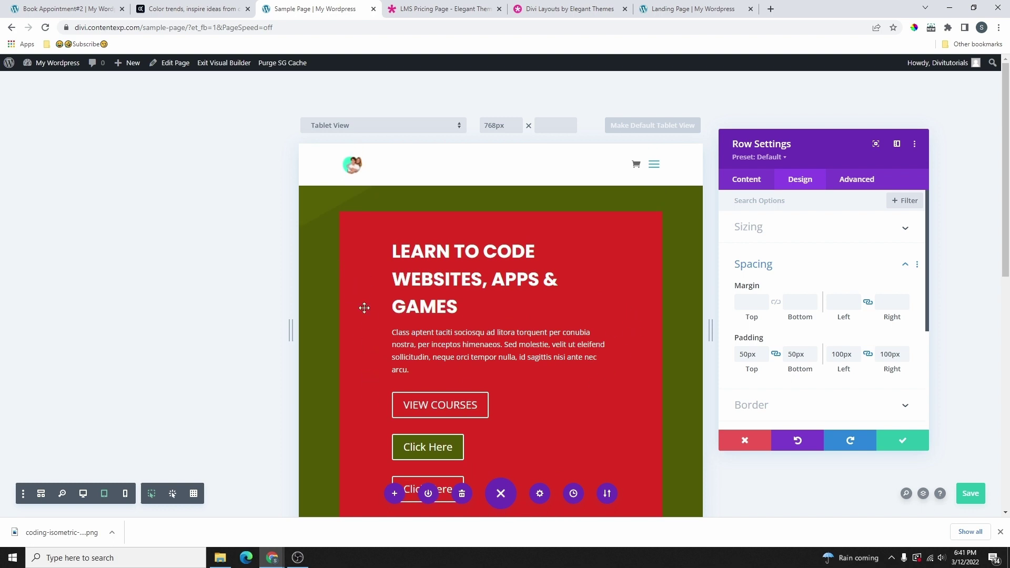
pyautogui.click(125, 494)
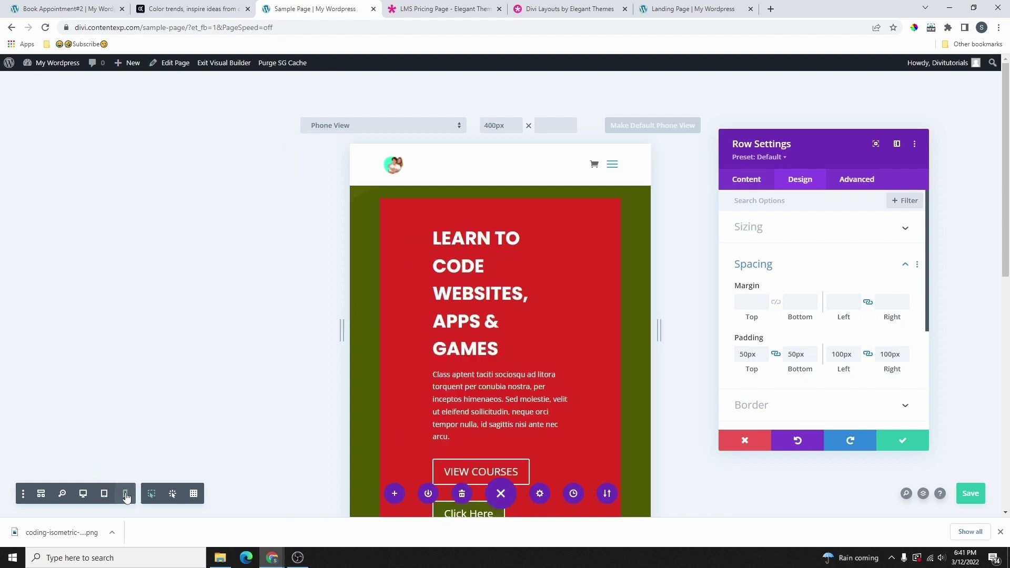
pyautogui.scroll(-2, 545, 319)
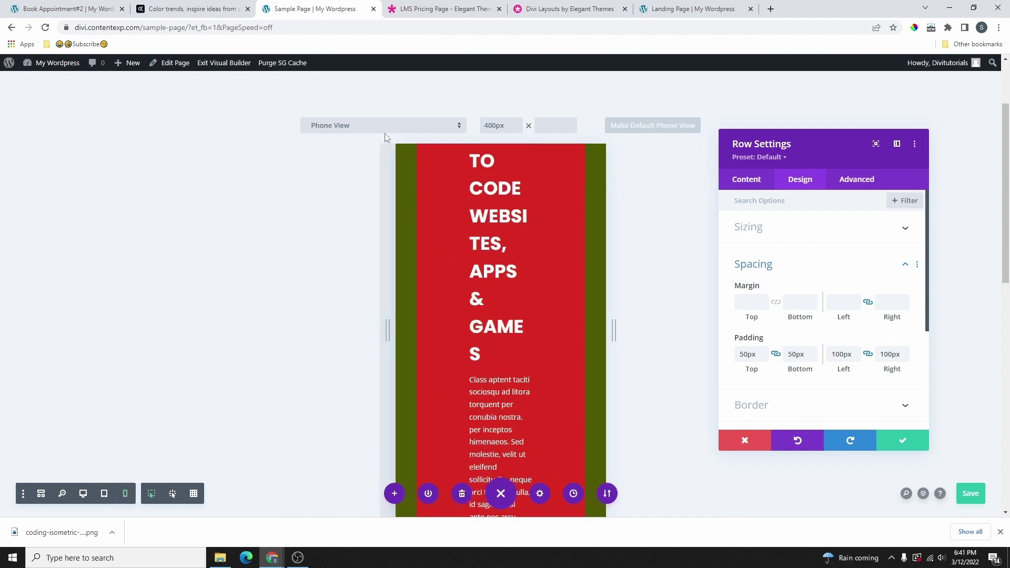
# Preview the page at the Galaxy S7 and iPad sizes and look through the available device presets.
pyautogui.click(387, 126)
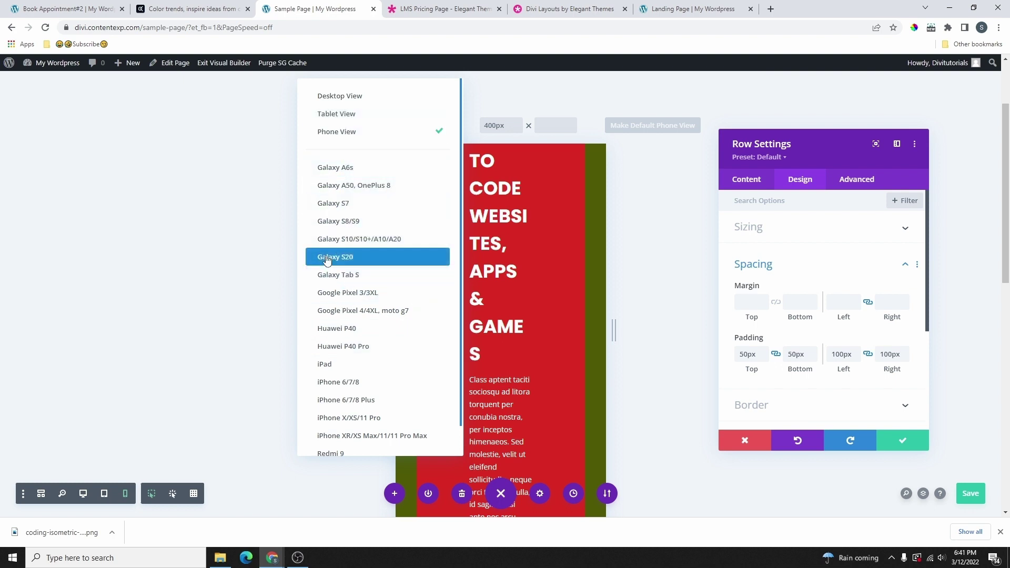
pyautogui.click(342, 209)
pyautogui.scroll(-1, 383, 383)
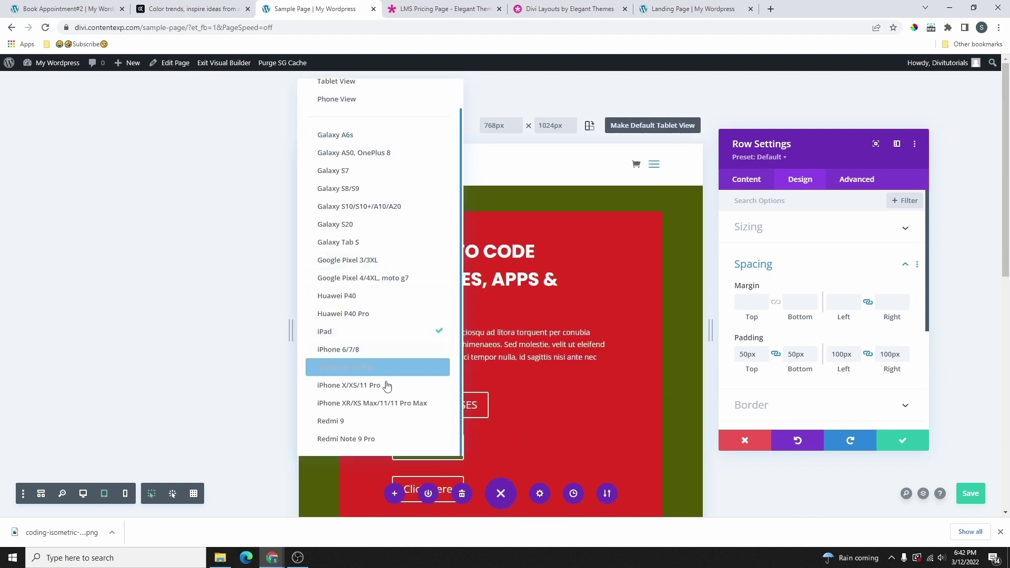
pyautogui.scroll(1, 361, 368)
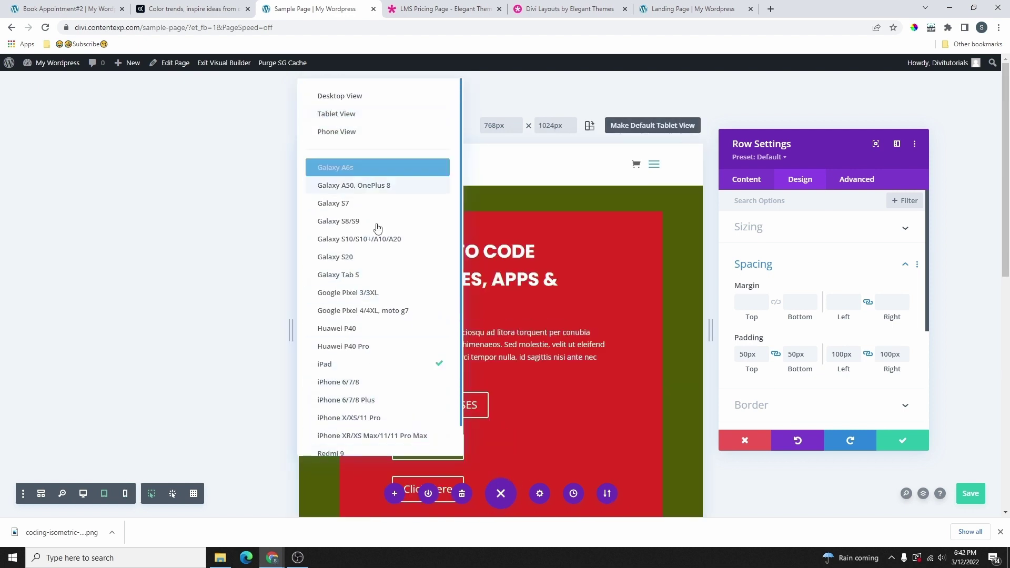
pyautogui.scroll(-1, 358, 275)
pyautogui.scroll(1, 360, 311)
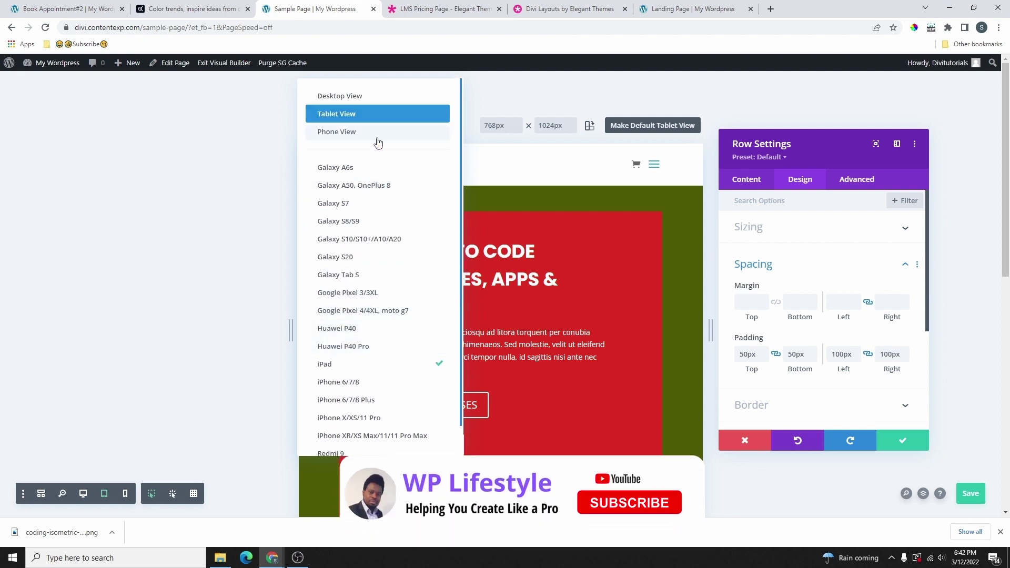
pyautogui.scroll(-1, 376, 372)
pyautogui.click(481, 155)
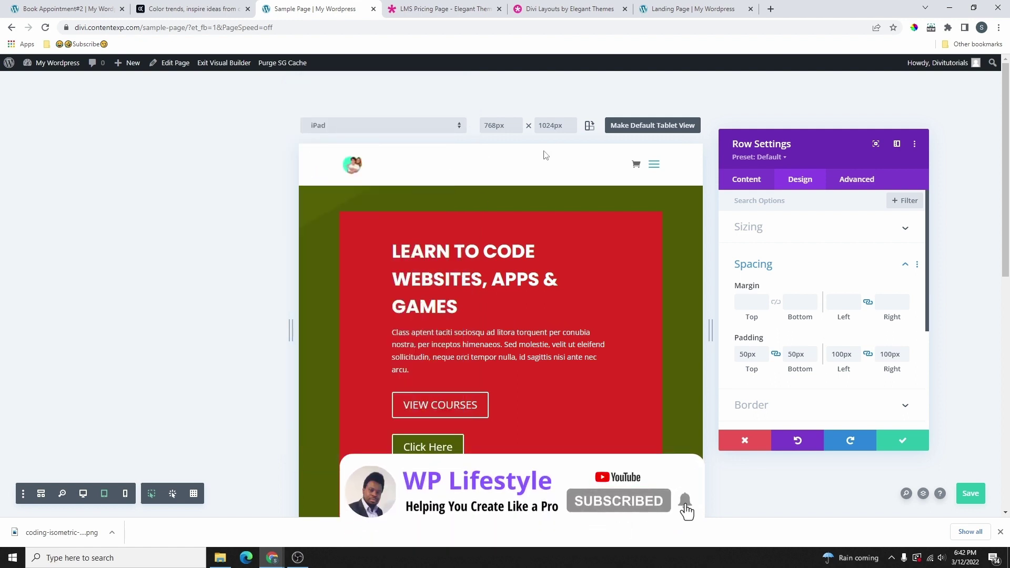
# Preview the page on the iPad in landscape at 980 by 768 px and look through the device presets.
pyautogui.click(589, 126)
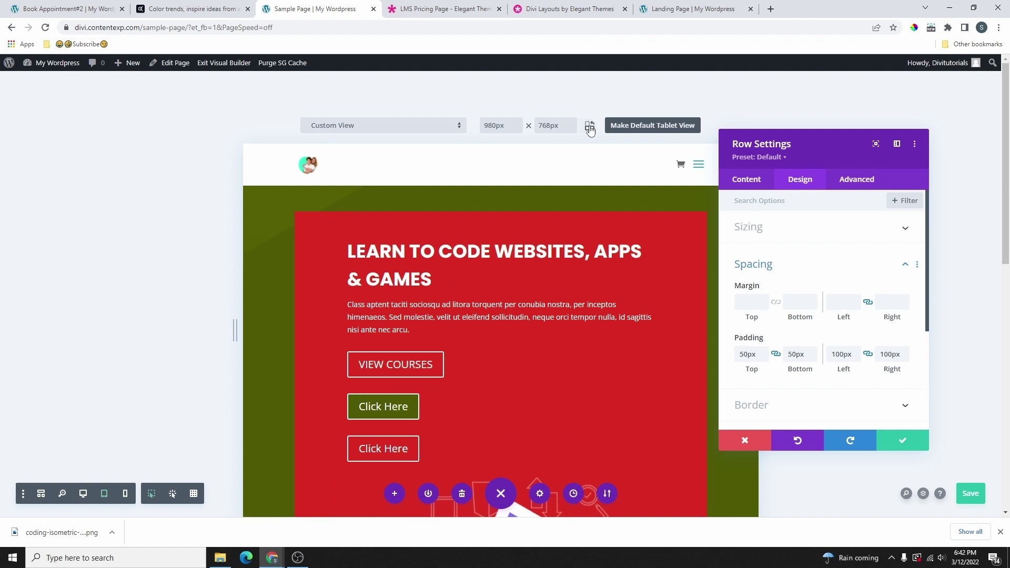
pyautogui.click(488, 126)
pyautogui.click(349, 128)
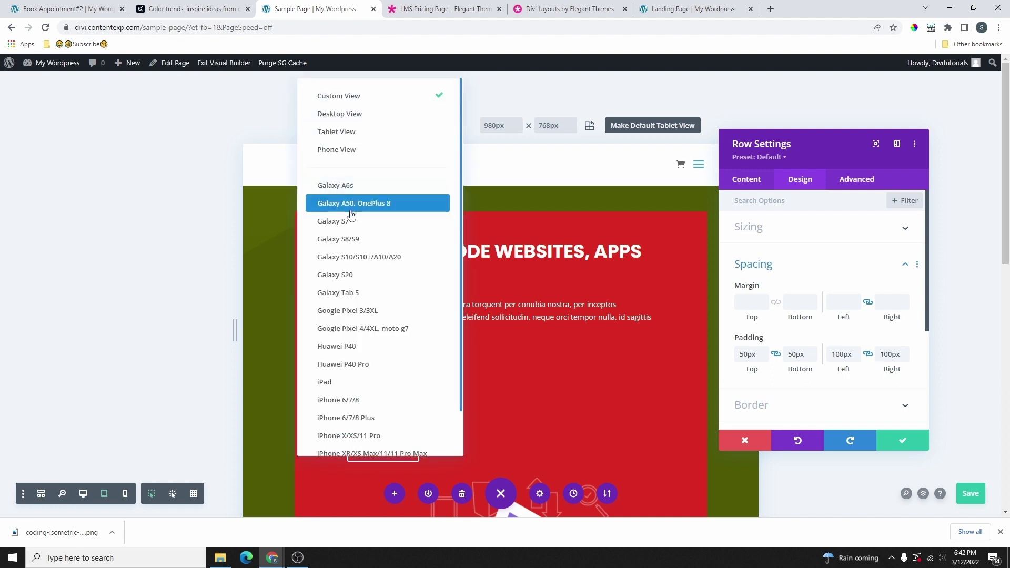
pyautogui.click(357, 136)
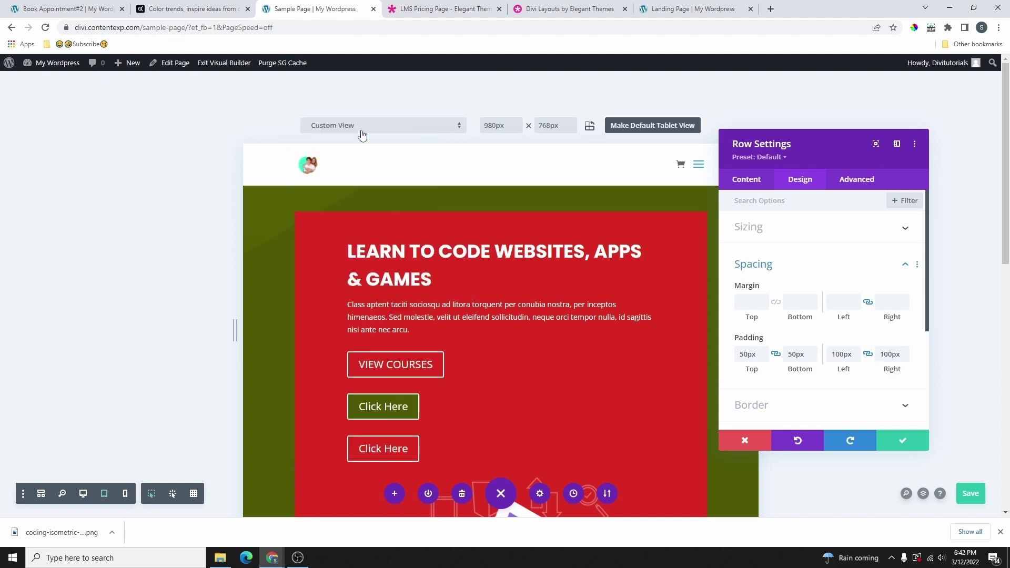
# Set the row's left and right padding to 90px and compare it in phone, tablet and desktop views.
pyautogui.click(125, 493)
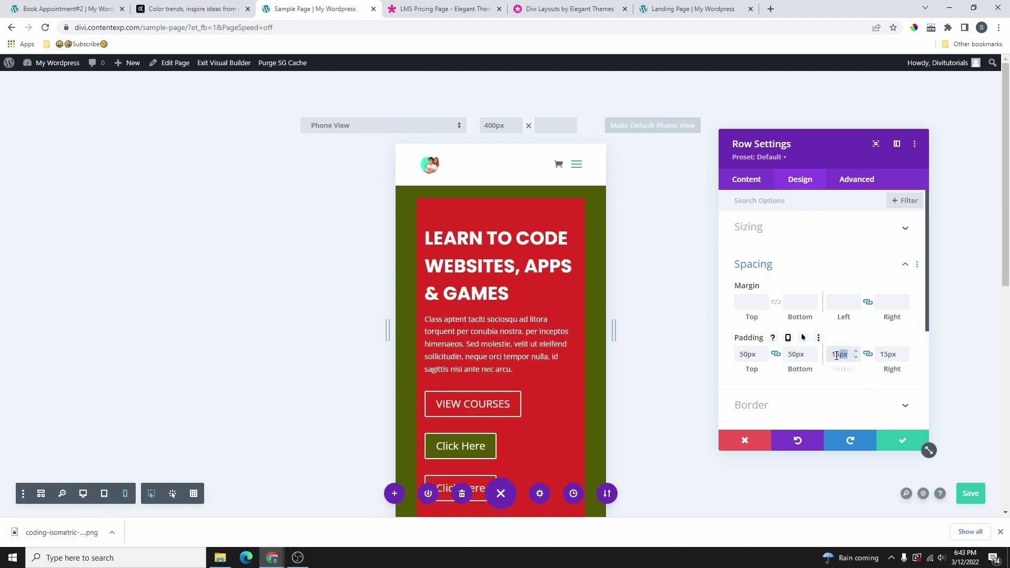
pyautogui.write('90px')
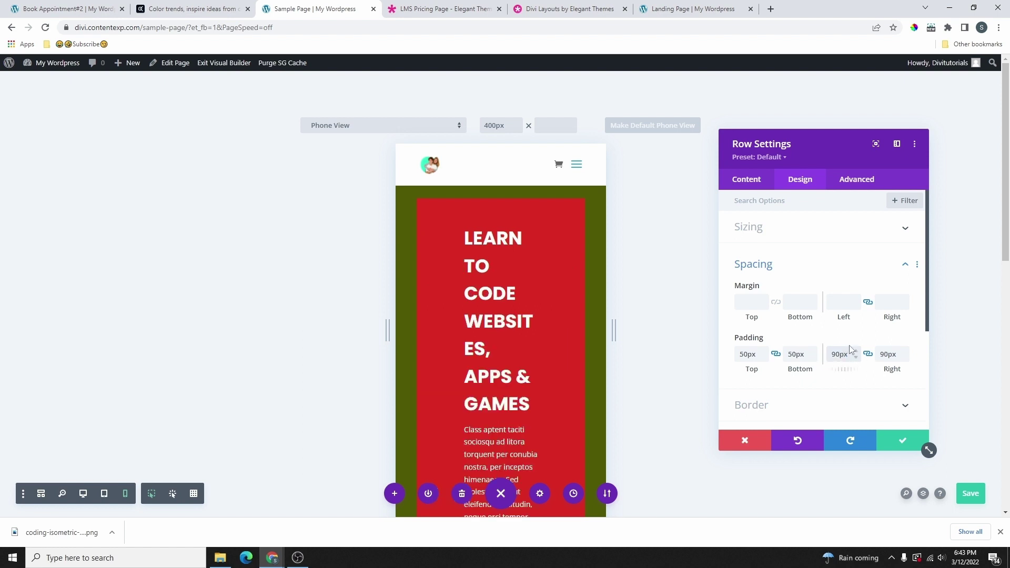
pyautogui.click(104, 493)
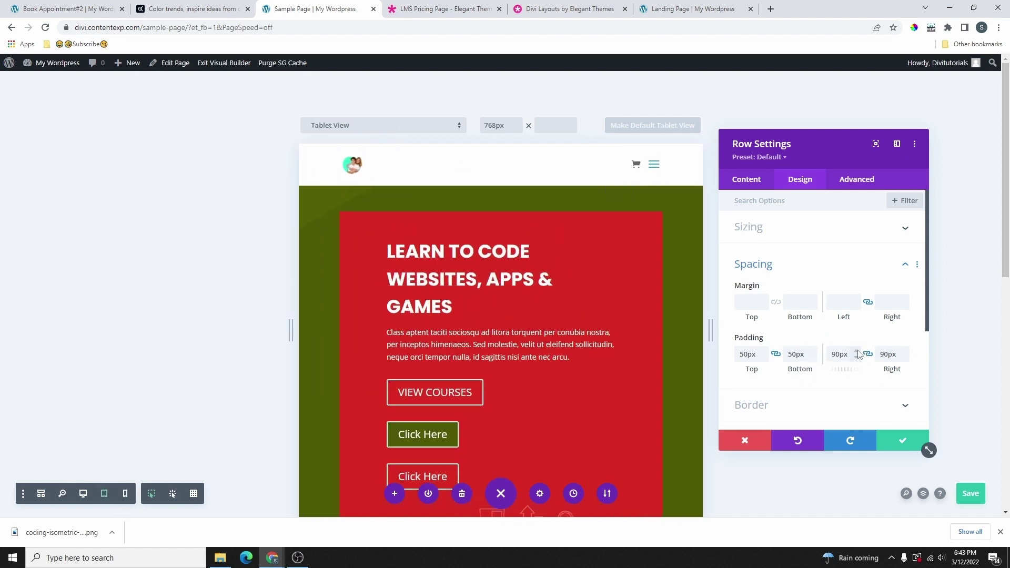
pyautogui.click(85, 493)
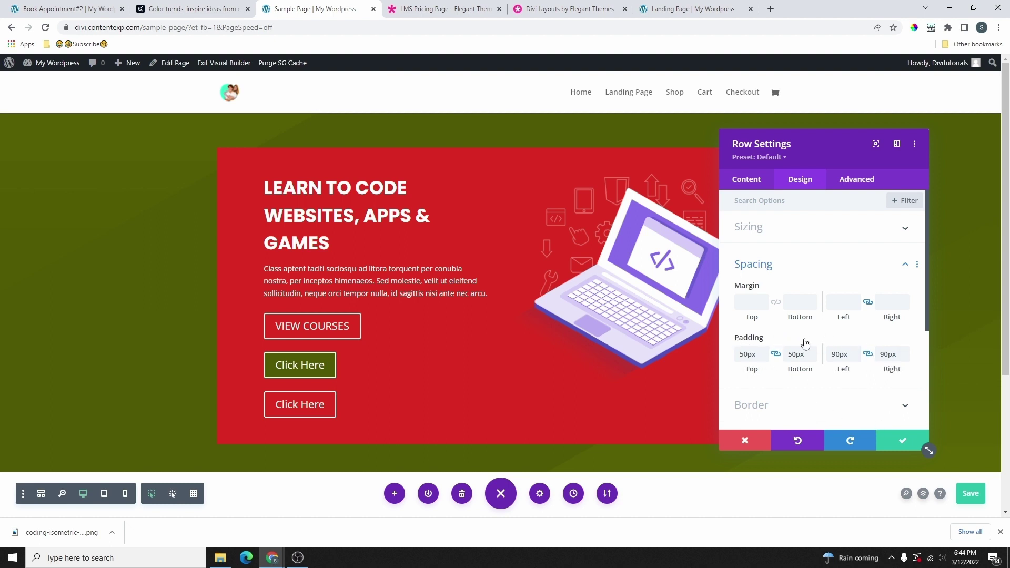
# Enable responsive values for the row's padding and set its left and right padding to 50px on tablet.
pyautogui.moveTo(788, 342)
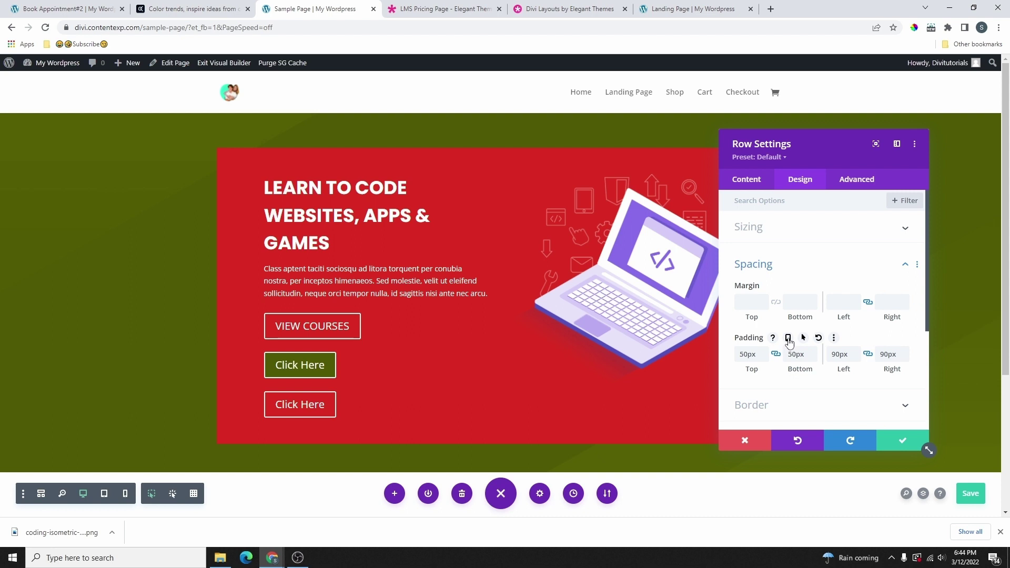
pyautogui.click(789, 339)
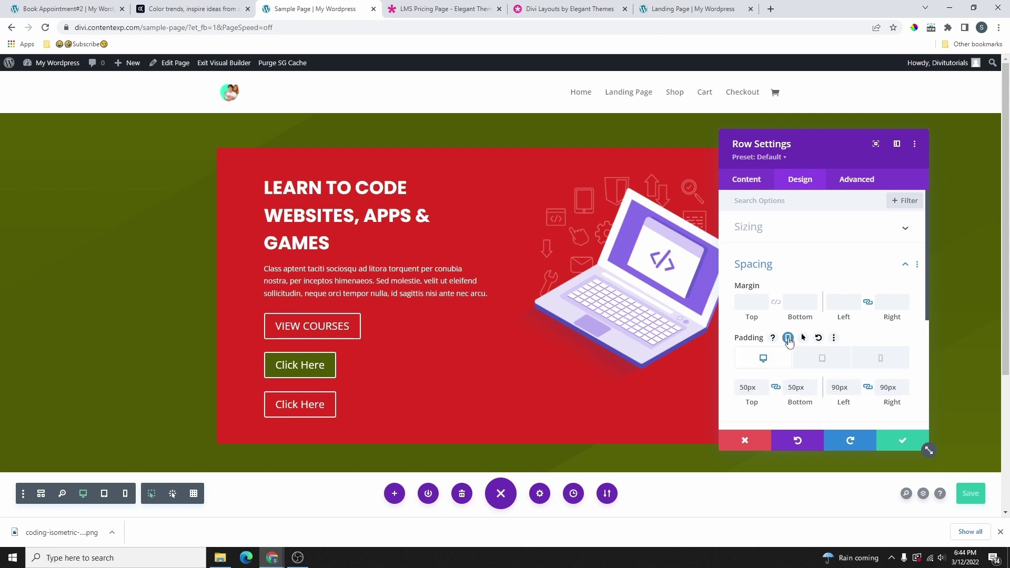
pyautogui.click(822, 359)
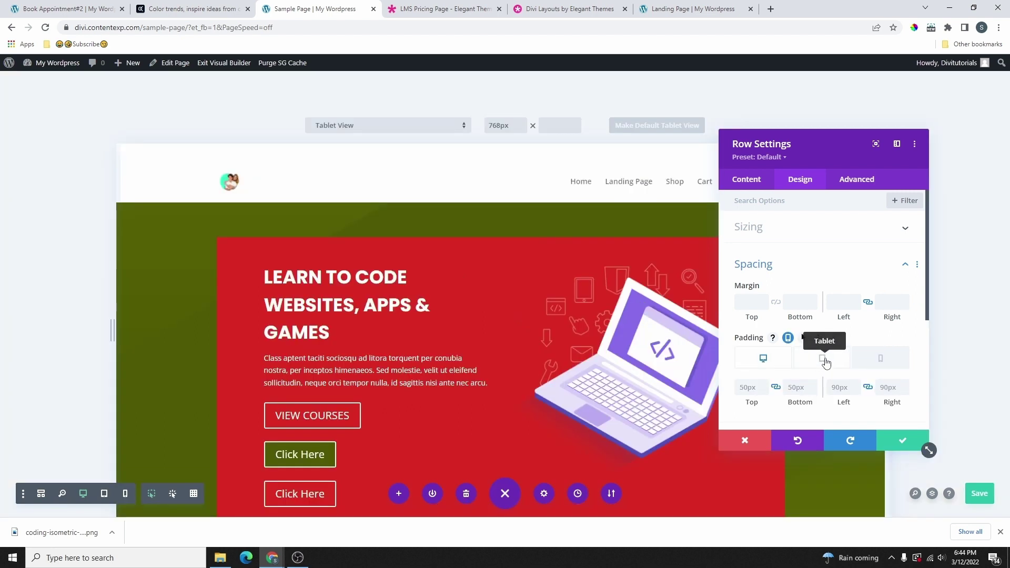
pyautogui.scroll(-2, 460, 365)
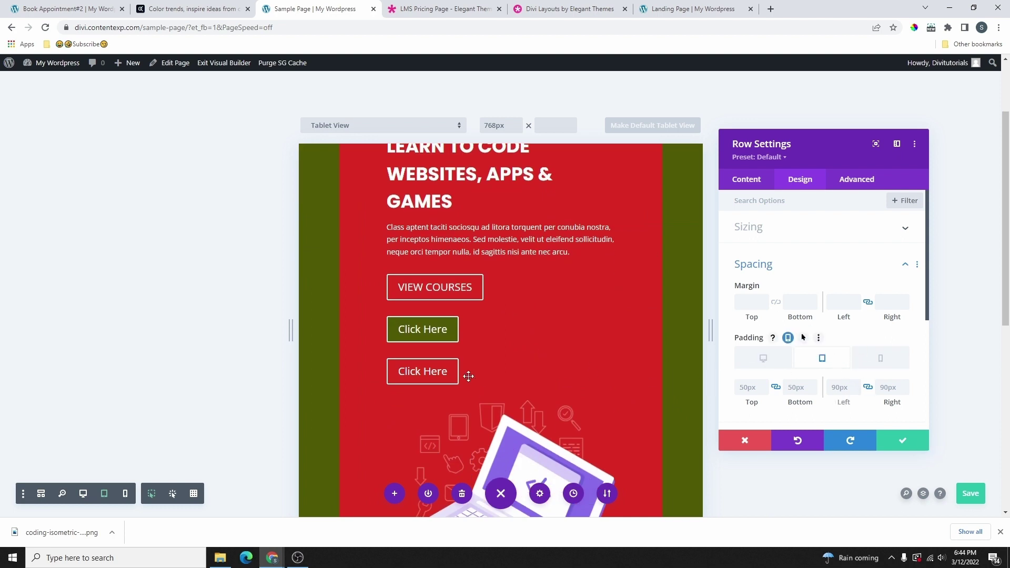
pyautogui.scroll(2, 522, 341)
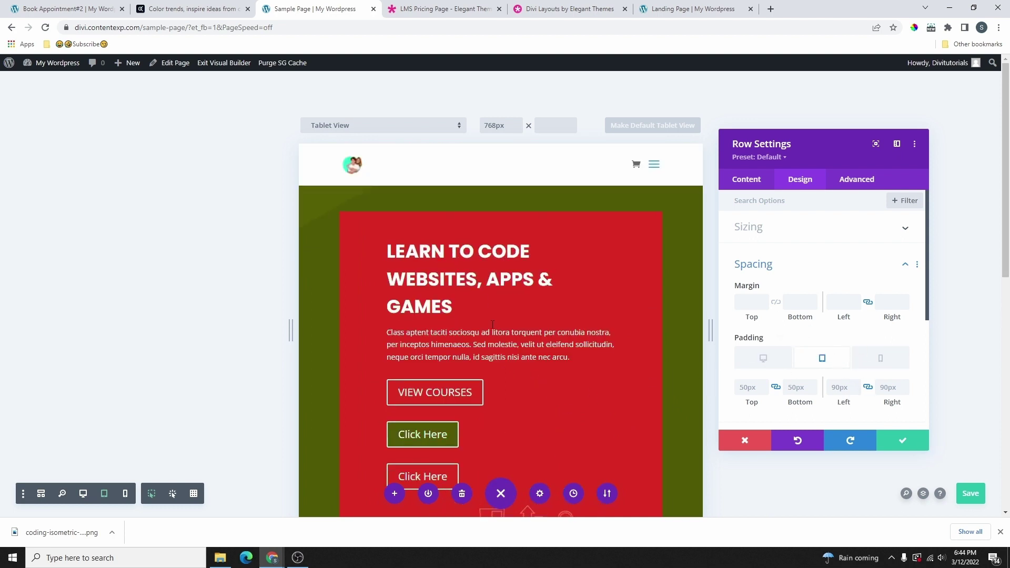
pyautogui.scroll(-1, 518, 339)
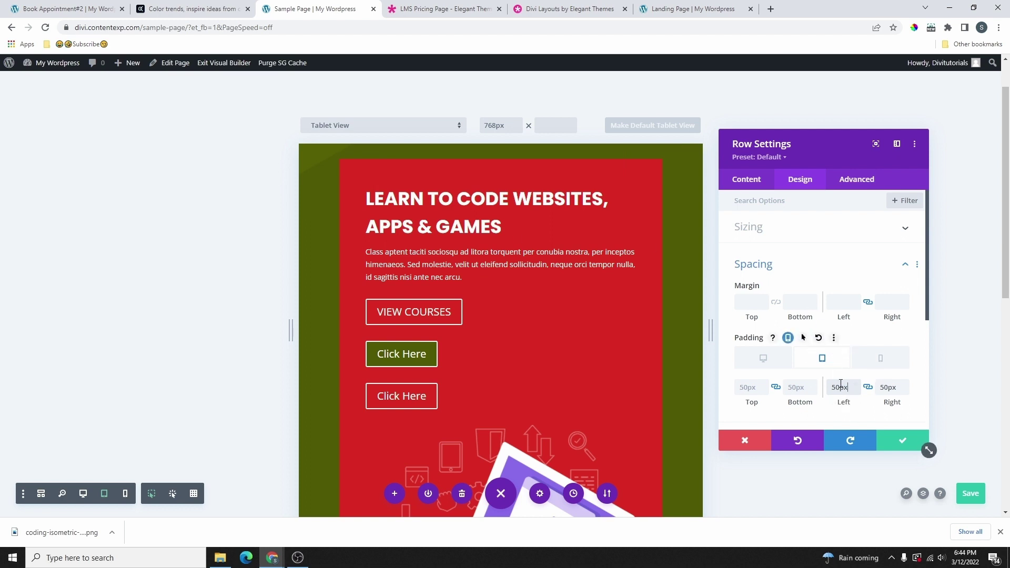
# Try 25px left and right row padding on phone, settle on 15px, and check how the content fits.
pyautogui.click(882, 359)
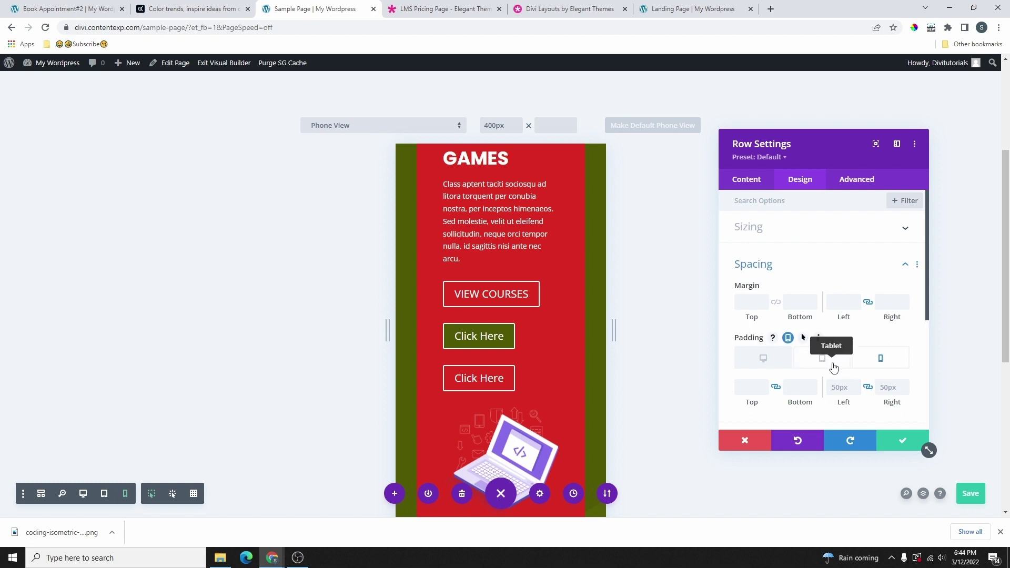
pyautogui.click(838, 387)
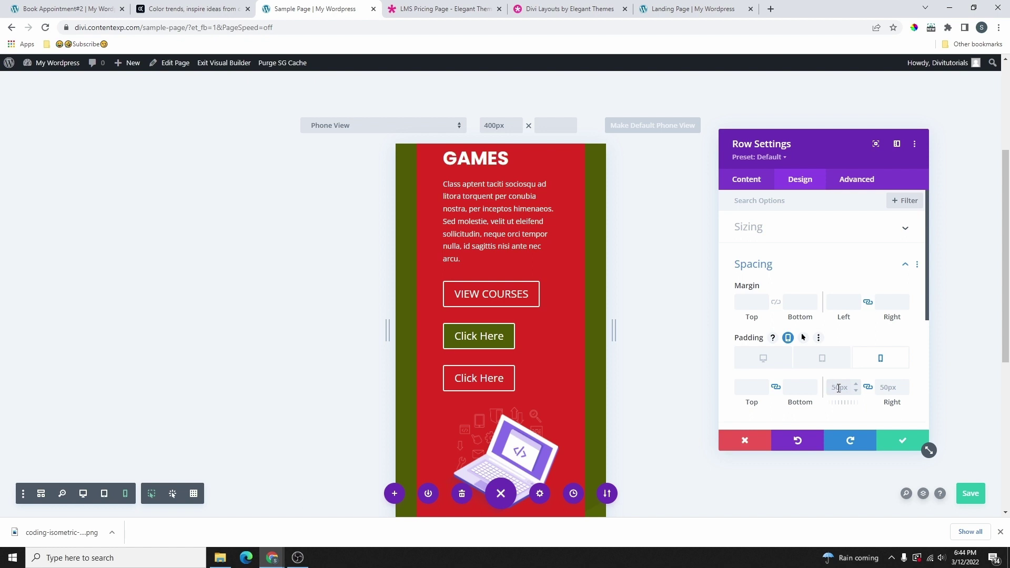
pyautogui.write('25px')
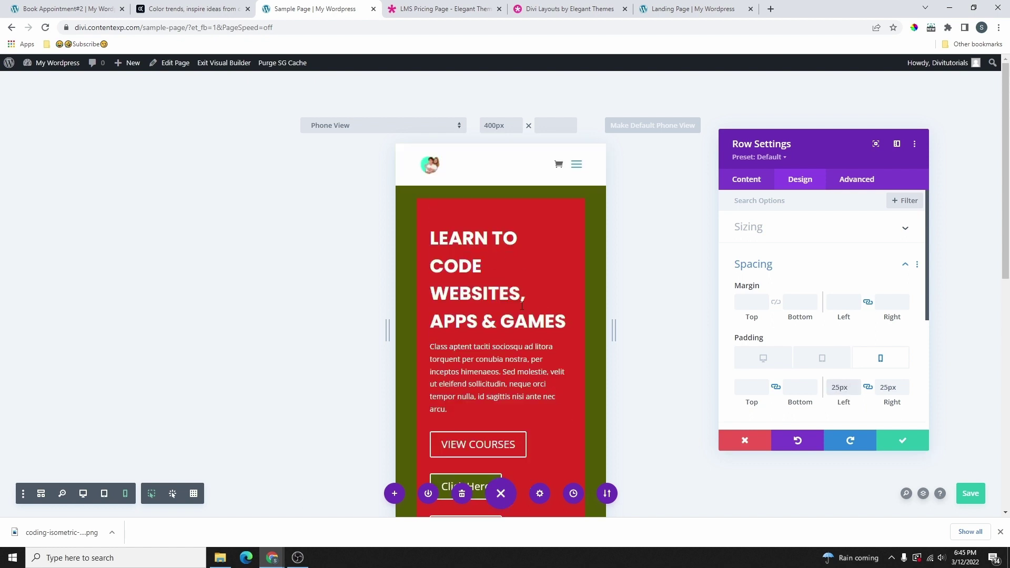
pyautogui.click(840, 388)
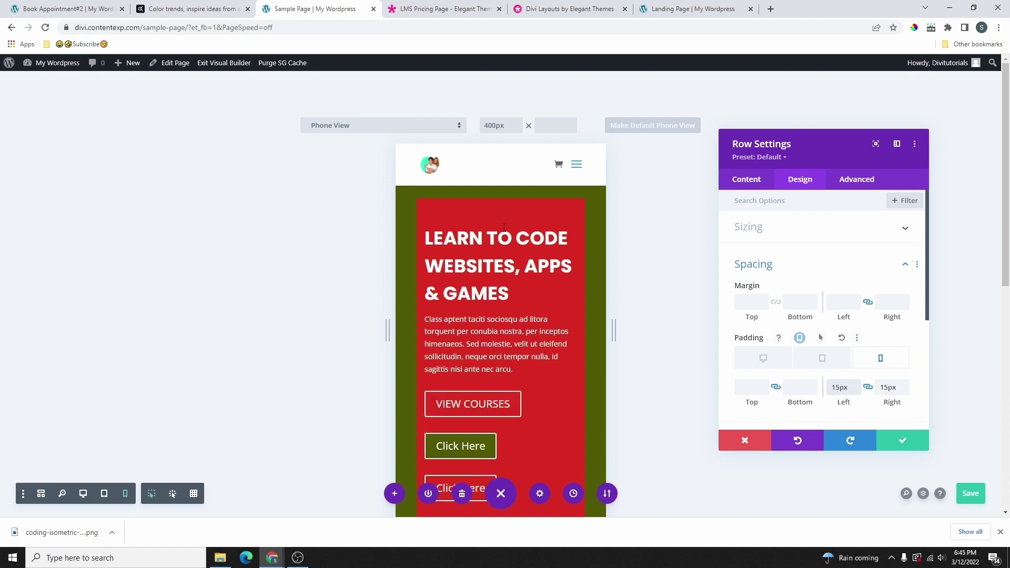
pyautogui.scroll(-4, 571, 365)
pyautogui.scroll(4, 570, 365)
# Set the row's desktop left and right padding to 50px, and save the row settings with responsive margin options enabled.
pyautogui.click(825, 359)
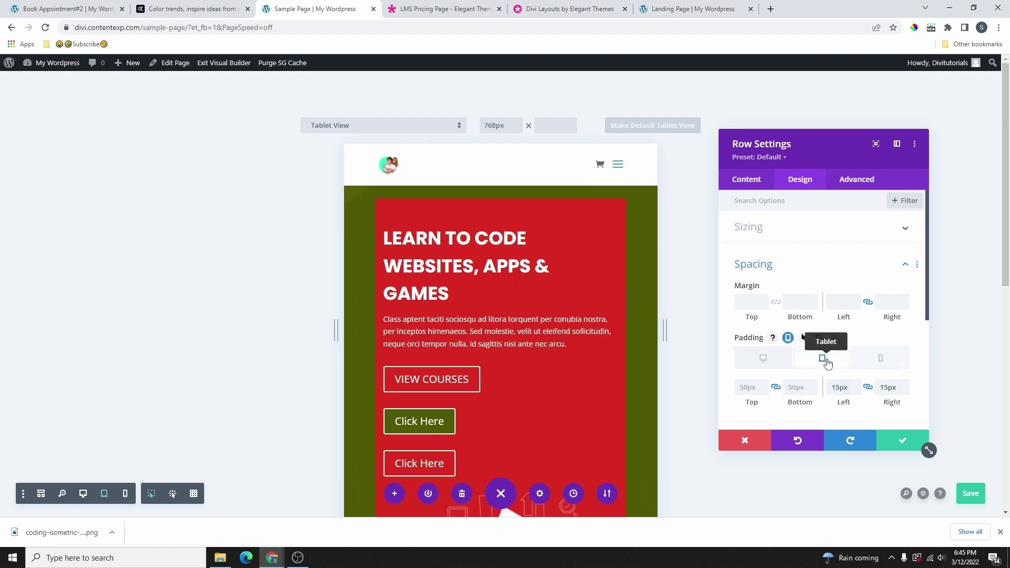
pyautogui.click(778, 369)
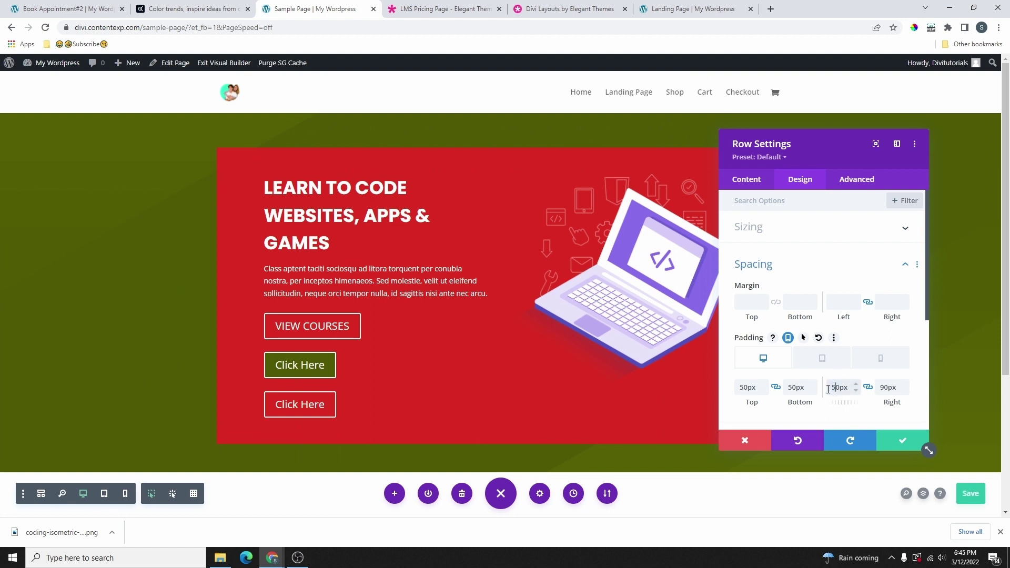
pyautogui.click(833, 364)
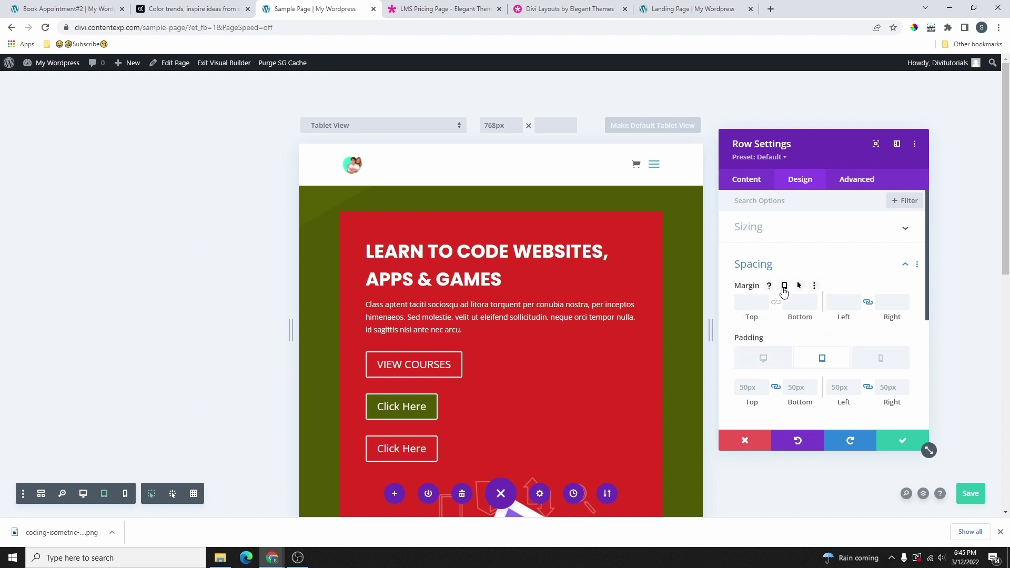
pyautogui.click(784, 286)
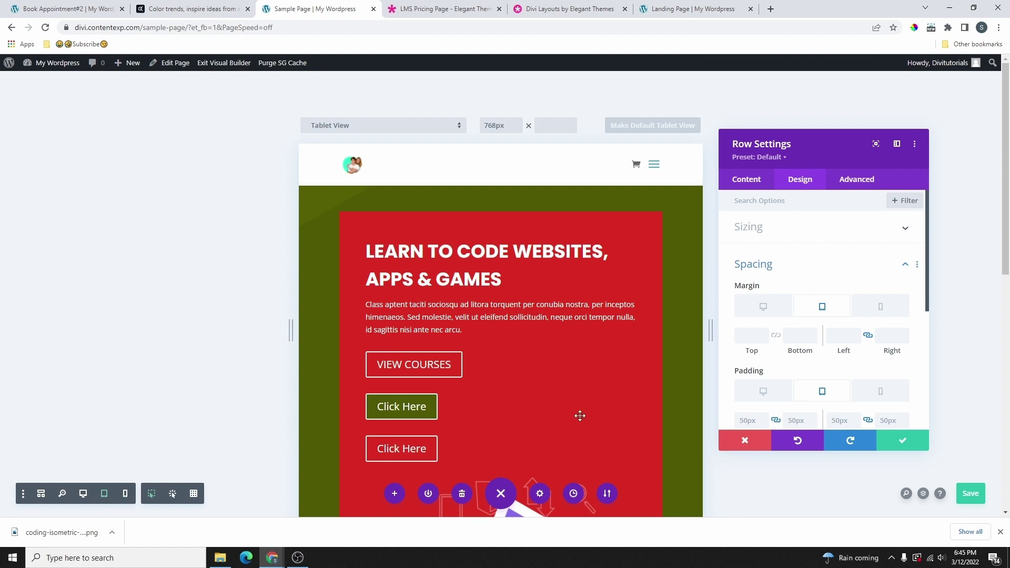
pyautogui.click(903, 441)
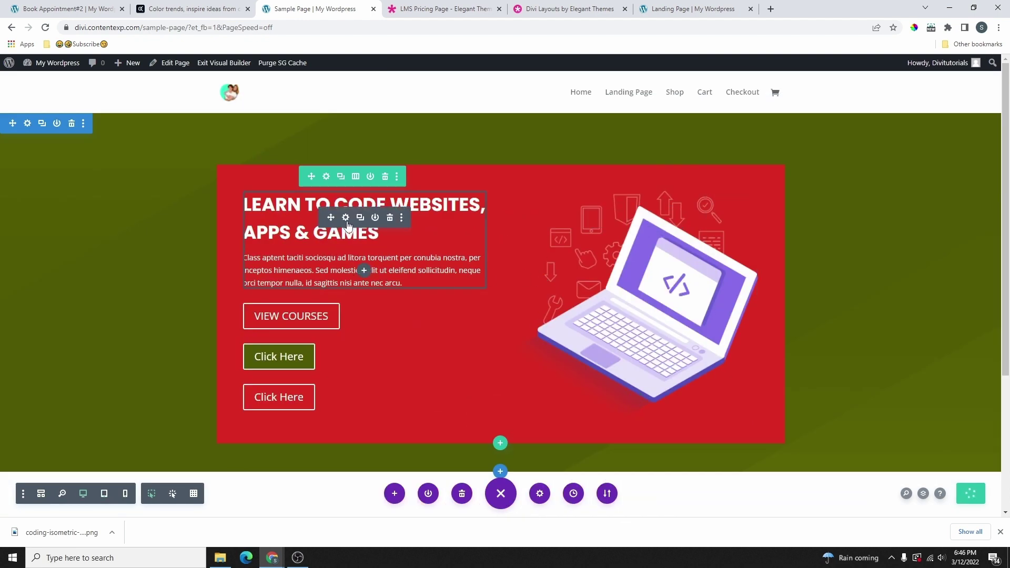
# Open the headline text module's H1 design settings and try larger heading text sizes, ending at 35px.
pyautogui.click(346, 221)
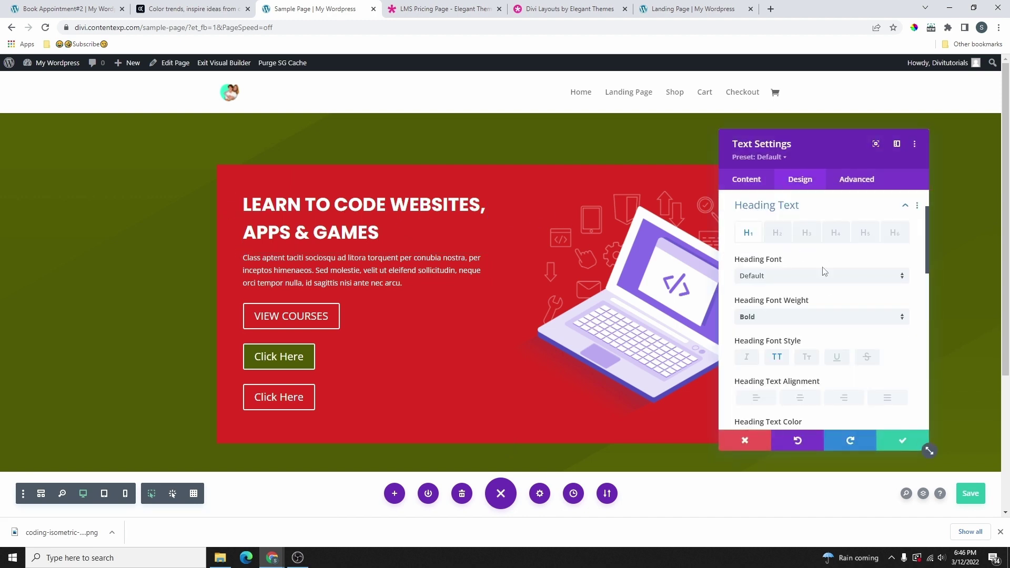
pyautogui.scroll(-2, 823, 284)
pyautogui.scroll(-2, 830, 323)
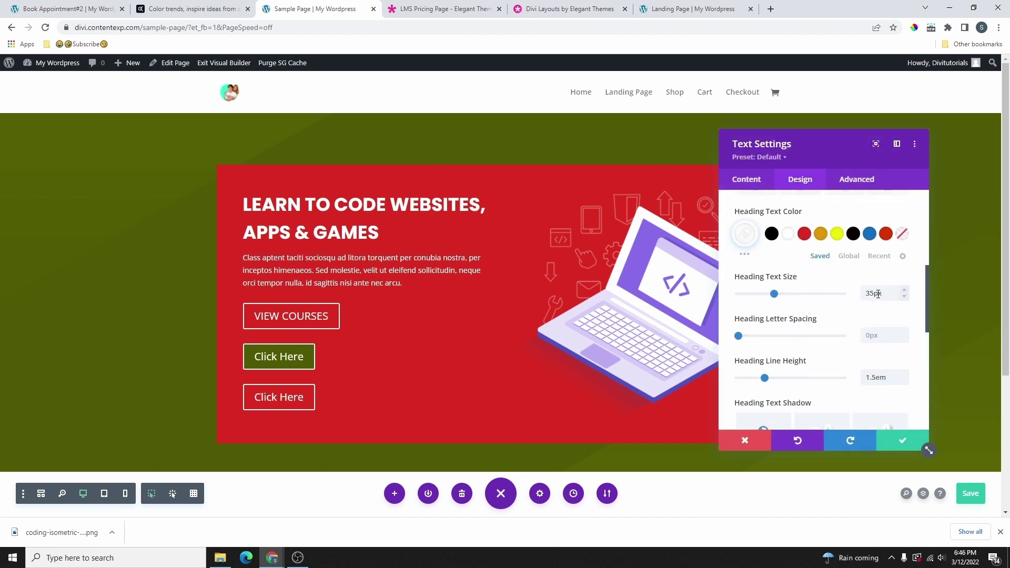
pyautogui.click(904, 290)
pyautogui.click(904, 289)
pyautogui.click(904, 290)
pyautogui.click(904, 290)
pyautogui.click(903, 298)
pyautogui.click(903, 297)
pyautogui.click(903, 297)
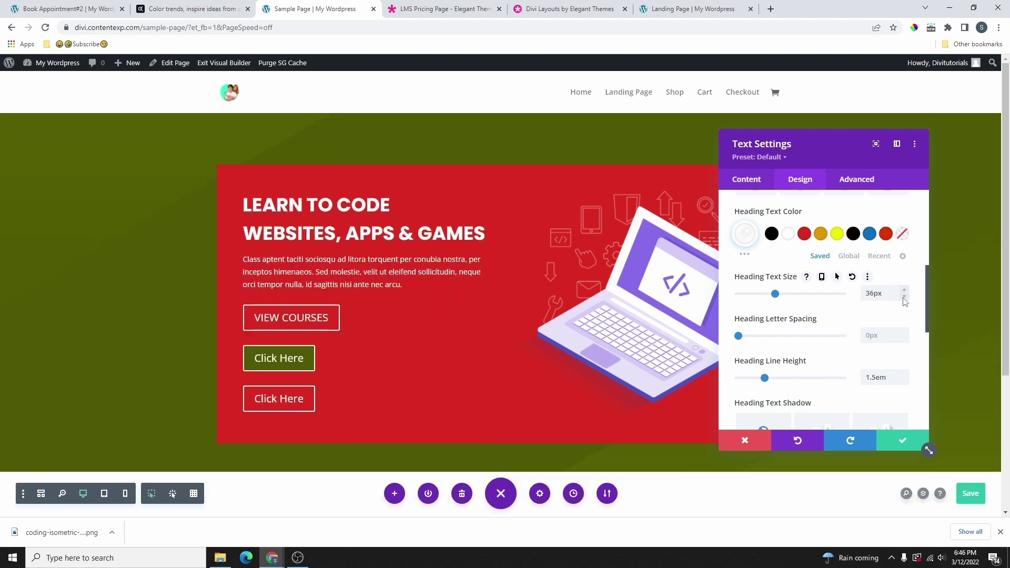
pyautogui.click(904, 298)
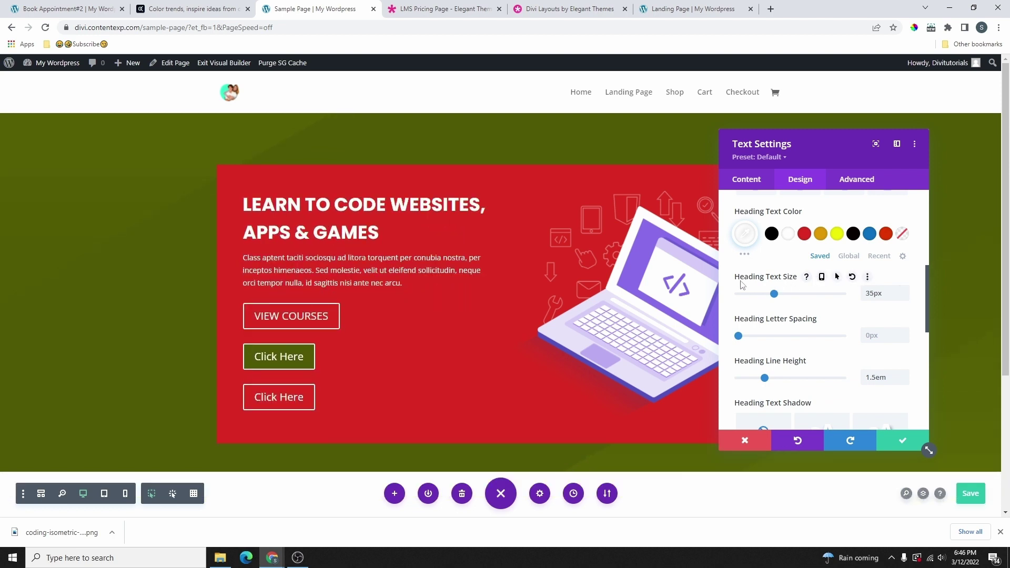
# Enable responsive values for the heading text size, set it to 30px on phone, and save the text settings.
pyautogui.click(822, 277)
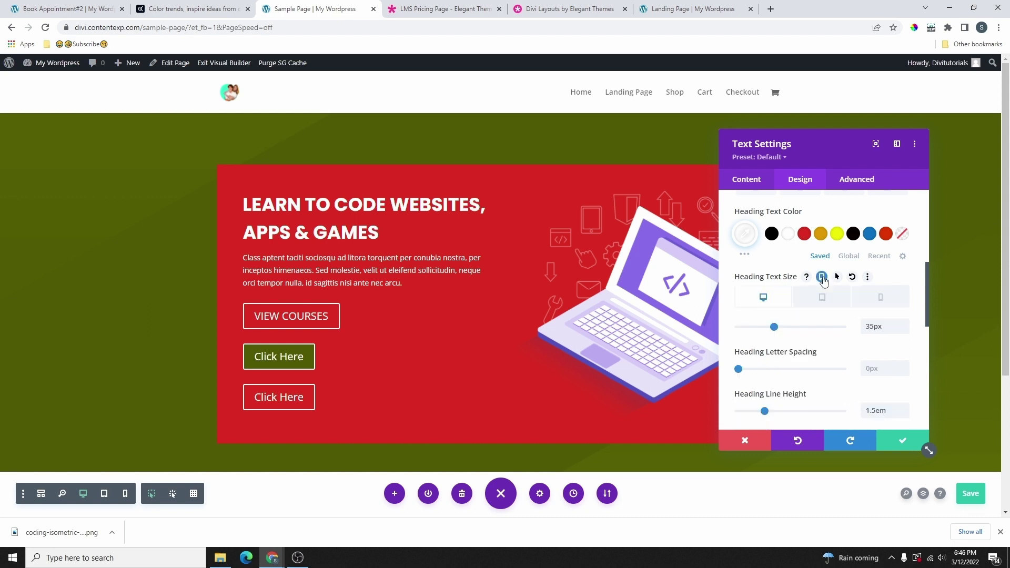
pyautogui.click(822, 298)
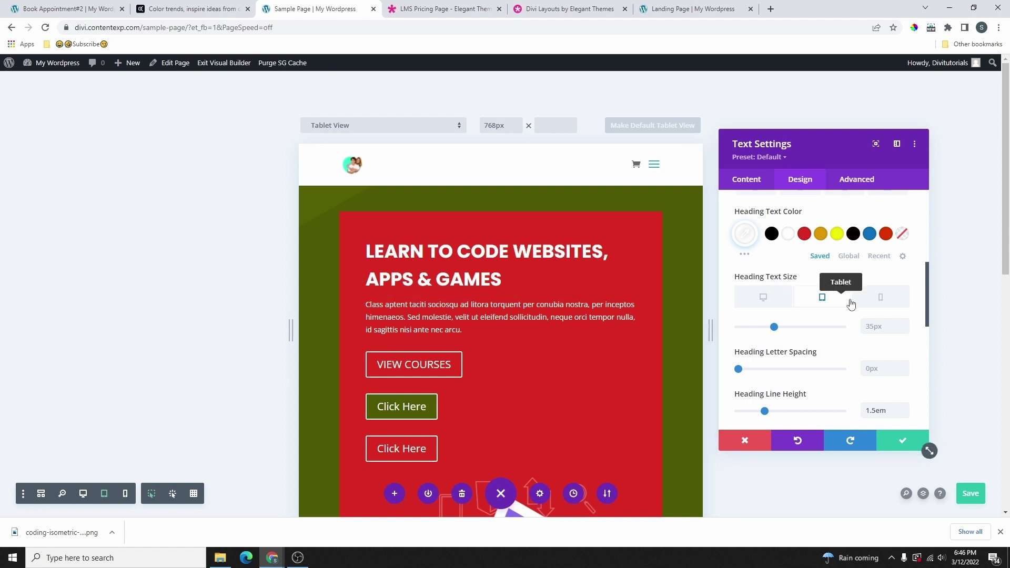
pyautogui.click(885, 300)
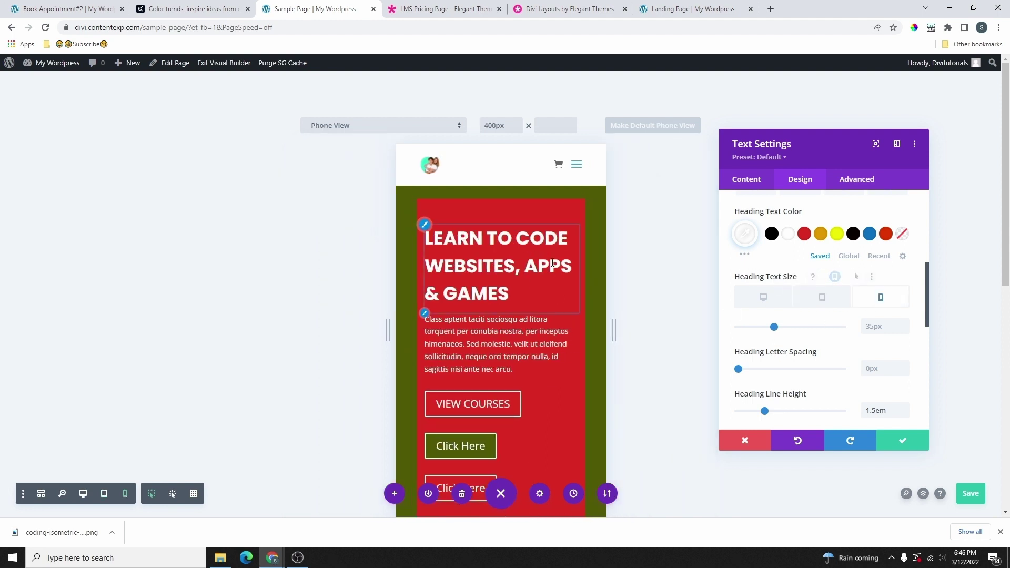
pyautogui.click(904, 330)
pyautogui.click(904, 330)
pyautogui.click(904, 331)
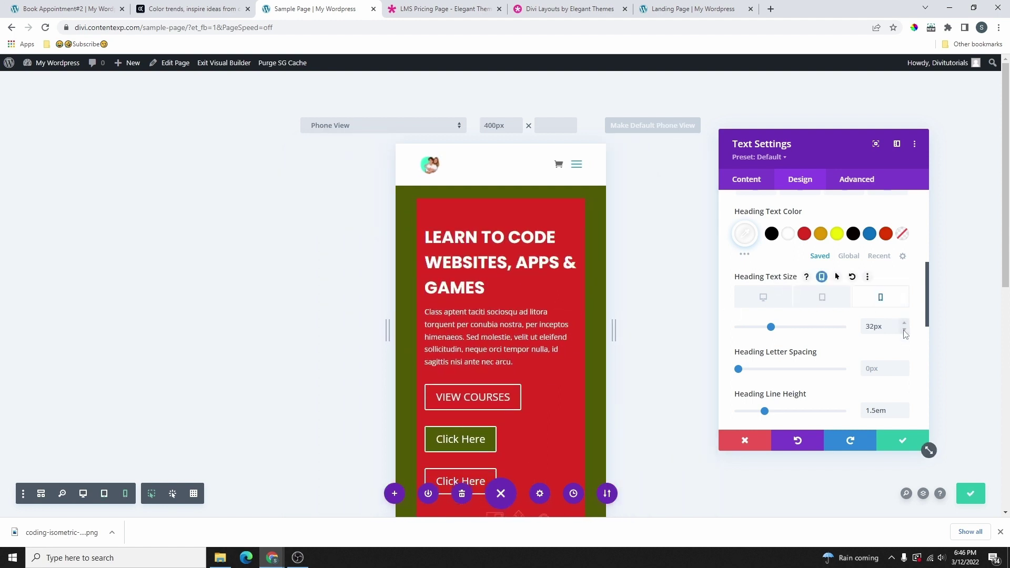
pyautogui.click(904, 330)
pyautogui.click(904, 331)
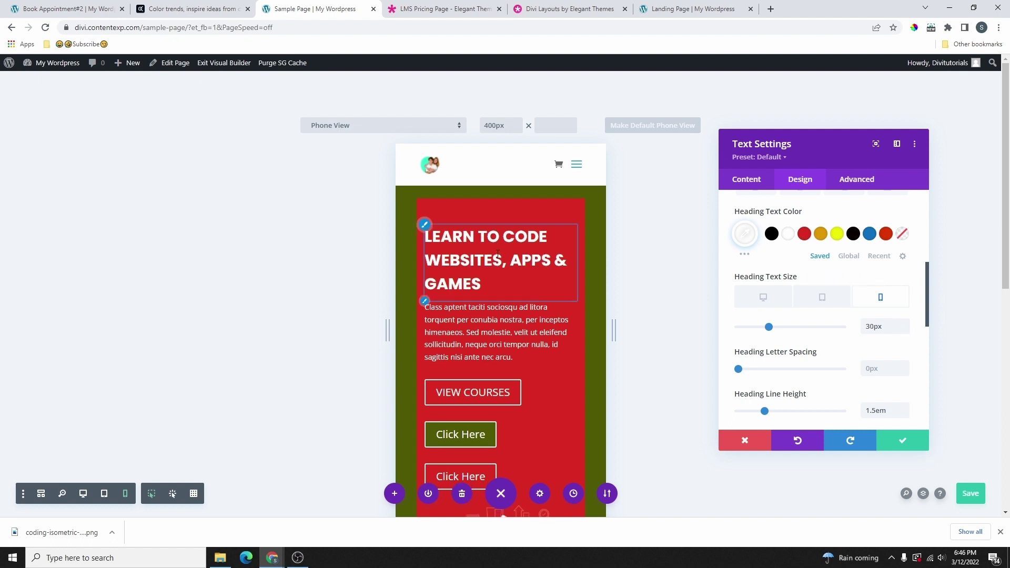
pyautogui.click(833, 295)
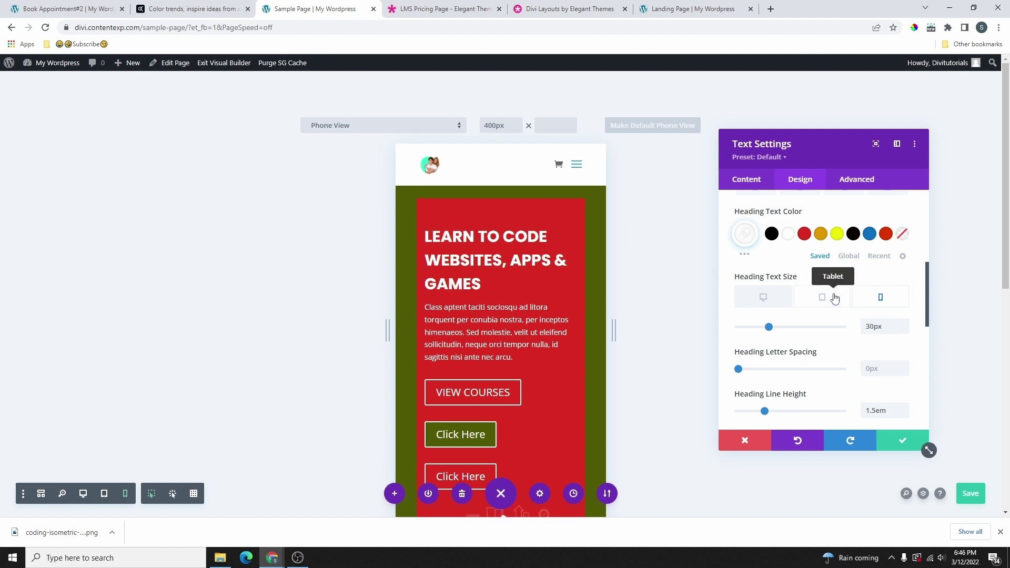
pyautogui.click(763, 296)
pyautogui.click(918, 442)
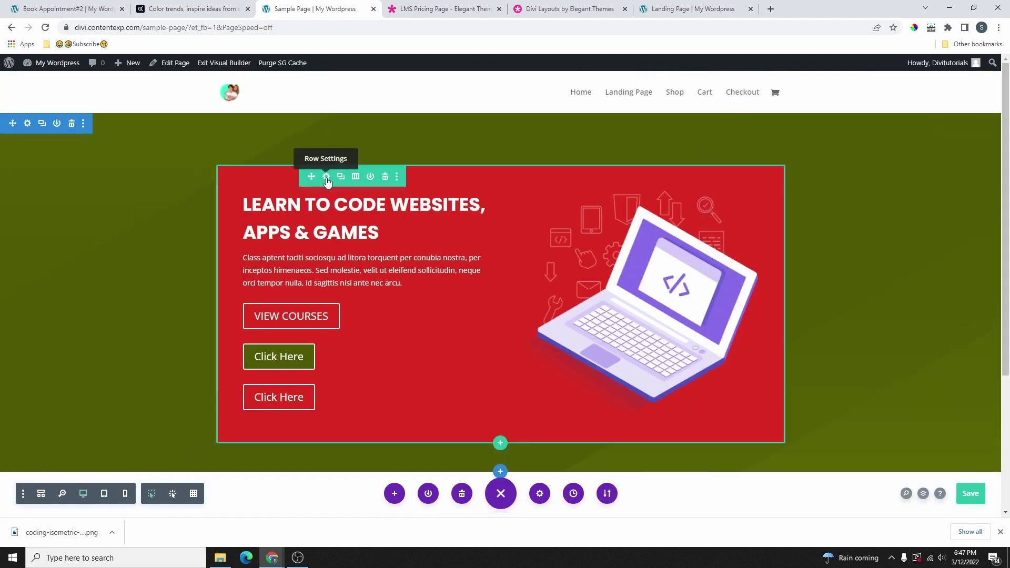
# Enable responsive values for the row's background and set its tablet background to the saved blue colour.
pyautogui.click(327, 177)
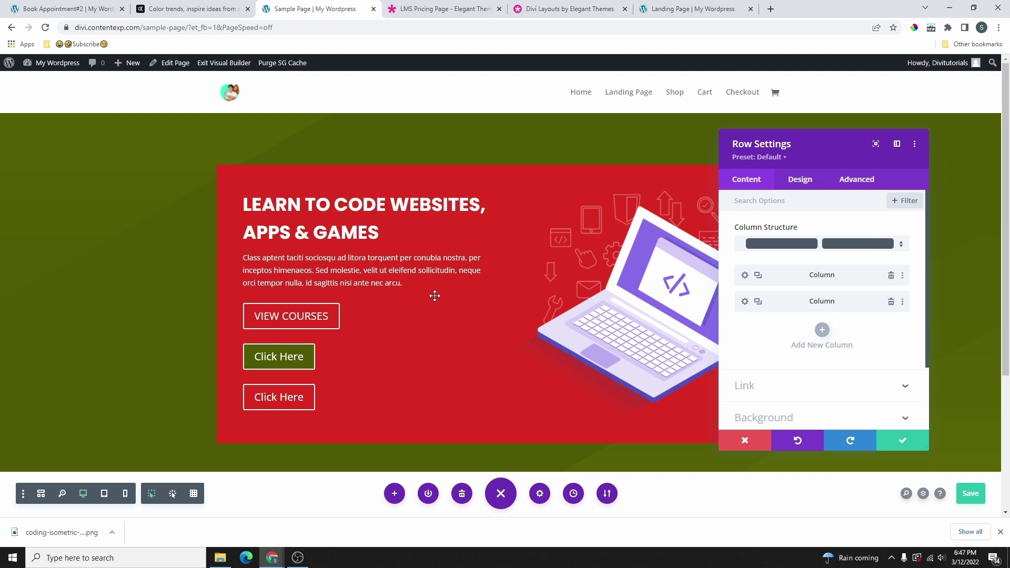
pyautogui.scroll(-2, 795, 376)
pyautogui.click(805, 332)
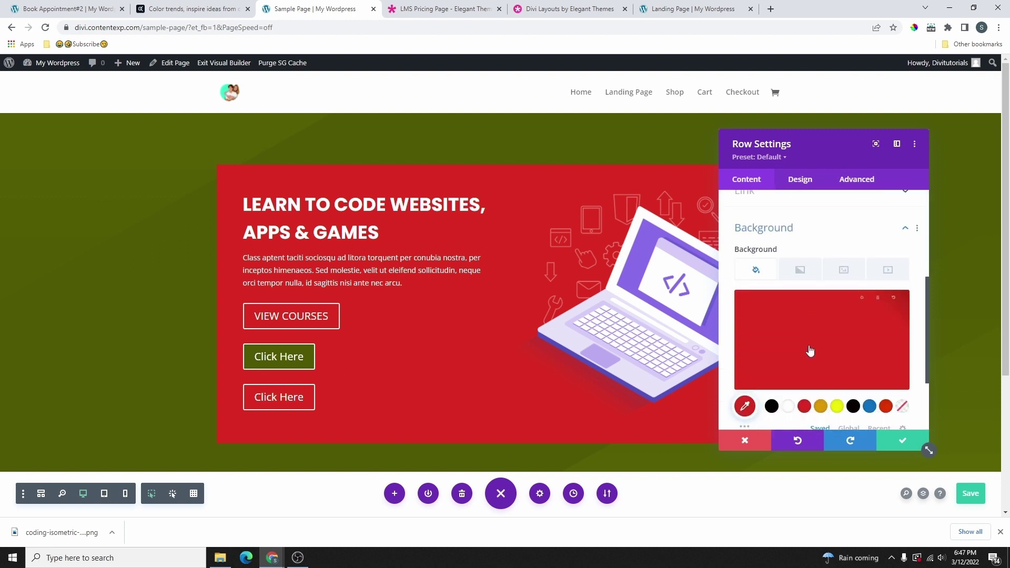
pyautogui.click(802, 250)
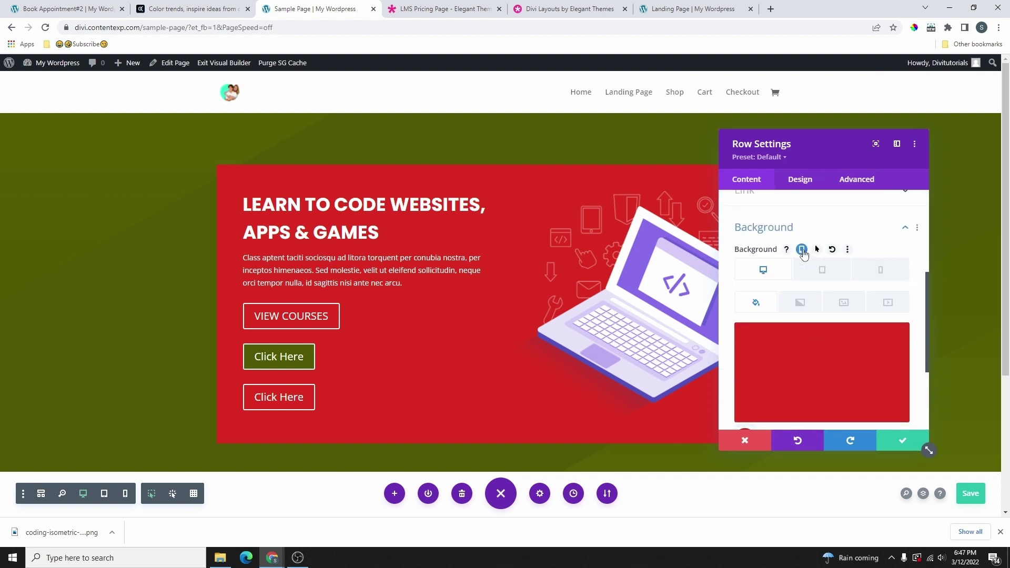
pyautogui.click(822, 270)
pyautogui.scroll(-2, 827, 365)
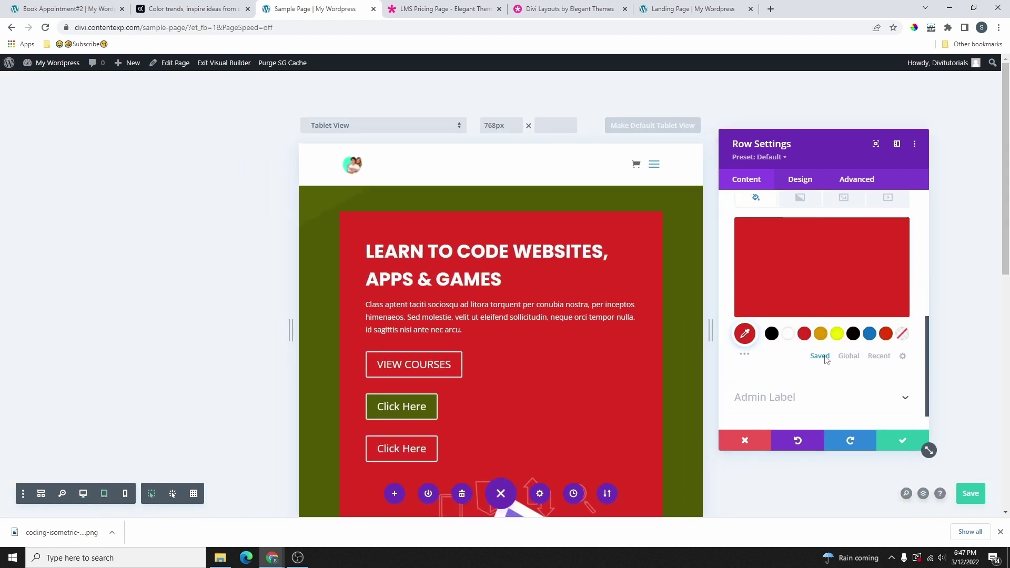
pyautogui.click(869, 333)
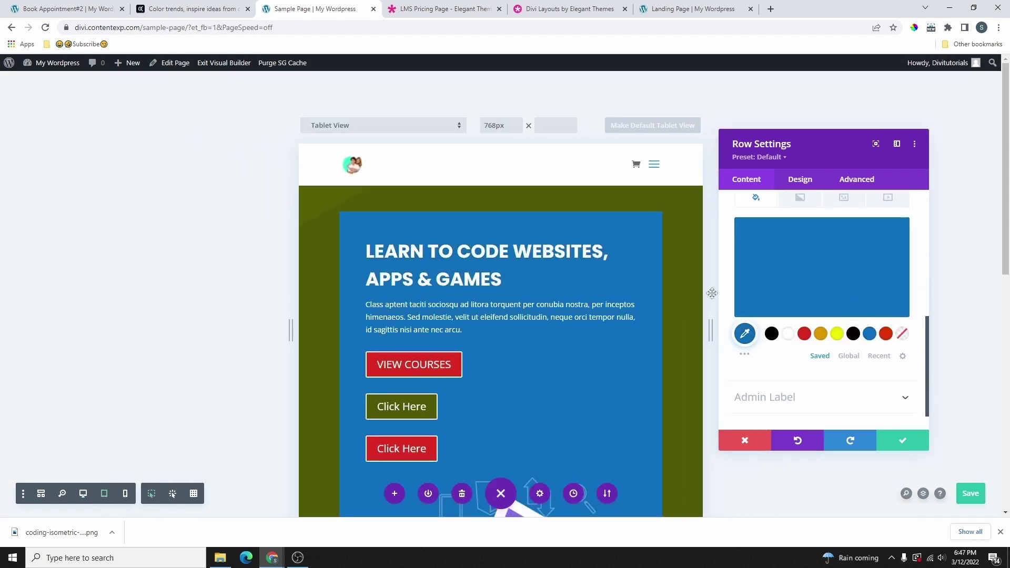
# Set the row's phone background colour to the saved black #0a0100.
pyautogui.scroll(2, 836, 263)
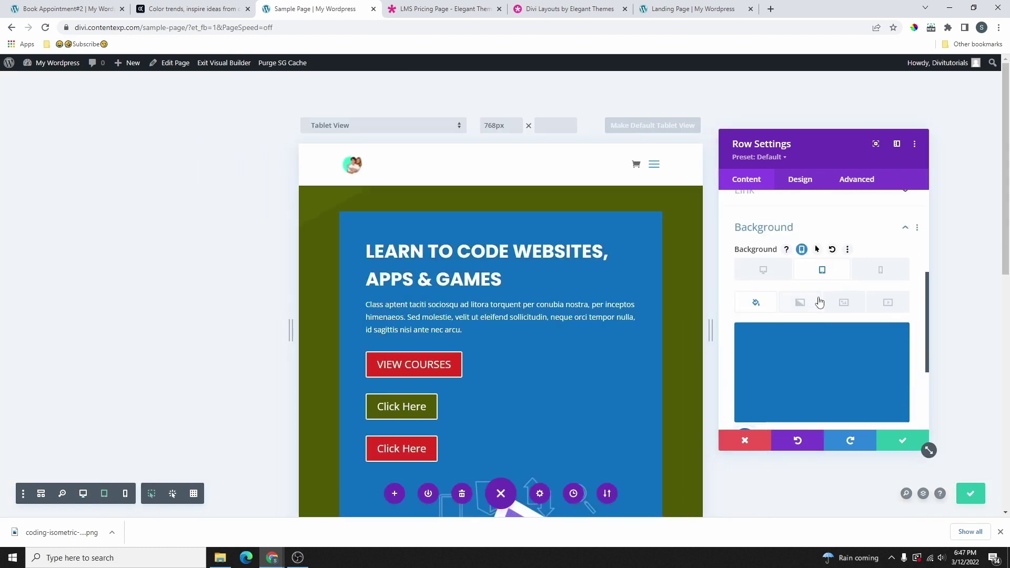
pyautogui.click(882, 271)
pyautogui.scroll(-3, 873, 279)
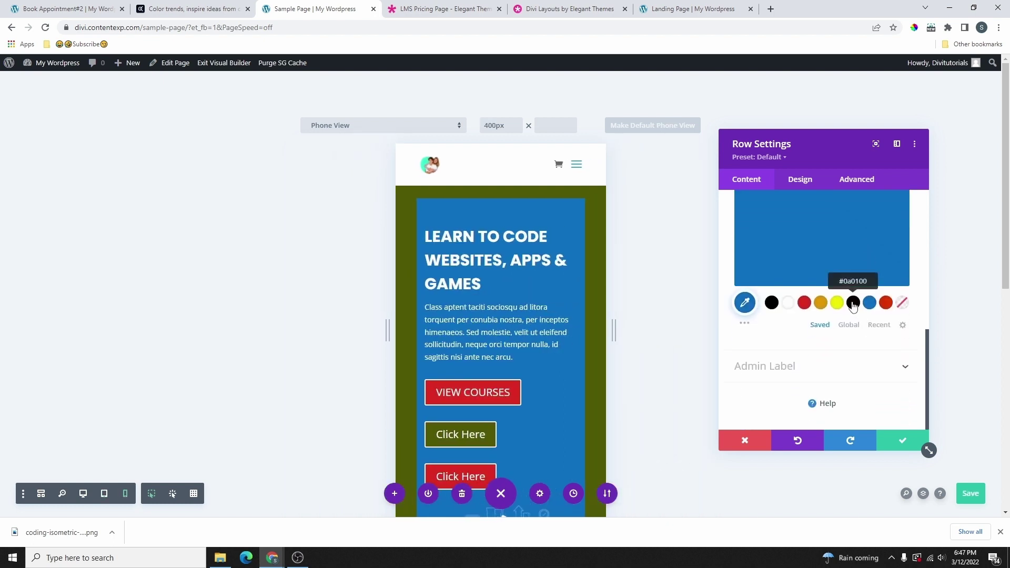
pyautogui.click(853, 304)
pyautogui.scroll(3, 841, 332)
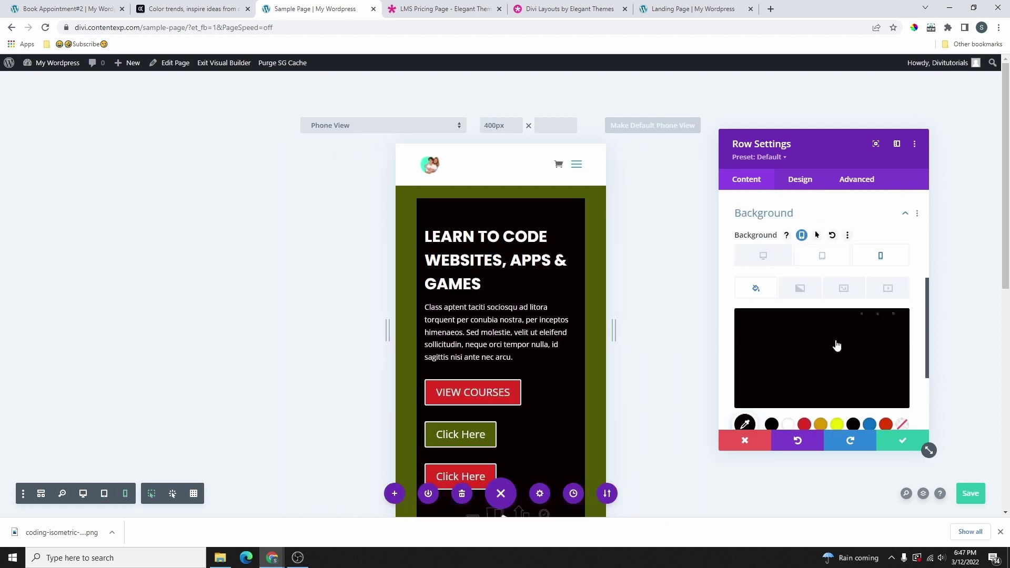
# Compare the row's tablet and desktop backgrounds, and save the page.
pyautogui.scroll(-1, 836, 326)
pyautogui.click(823, 239)
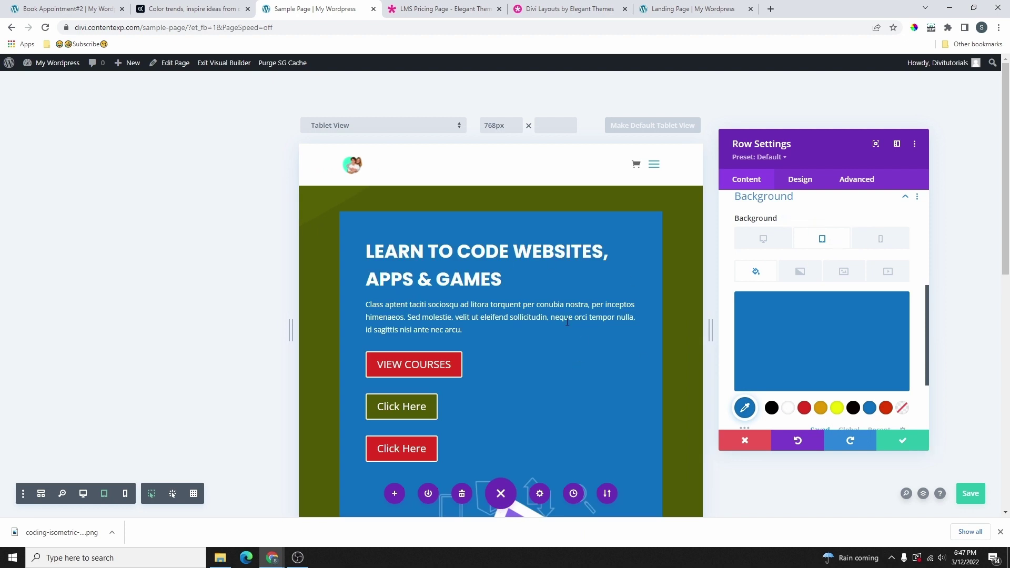
pyautogui.click(763, 240)
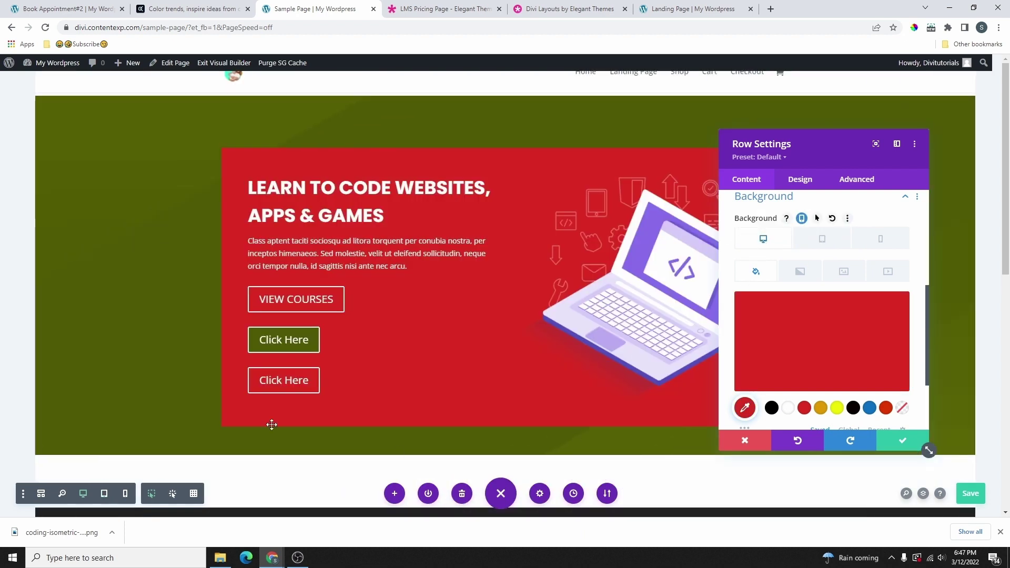
pyautogui.click(970, 492)
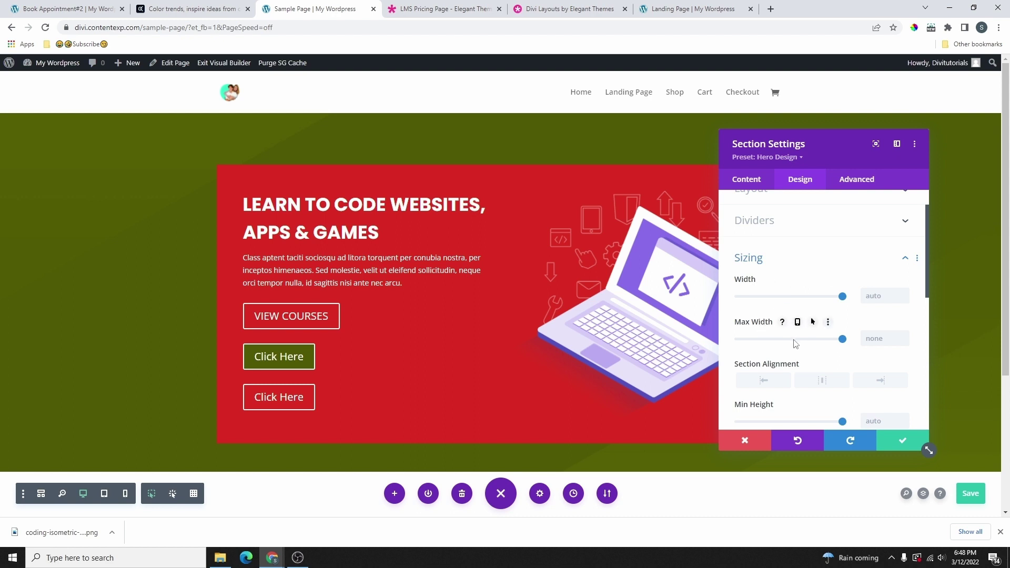
# Enable responsive values for the section's width and max width in its sizing settings.
pyautogui.click(780, 280)
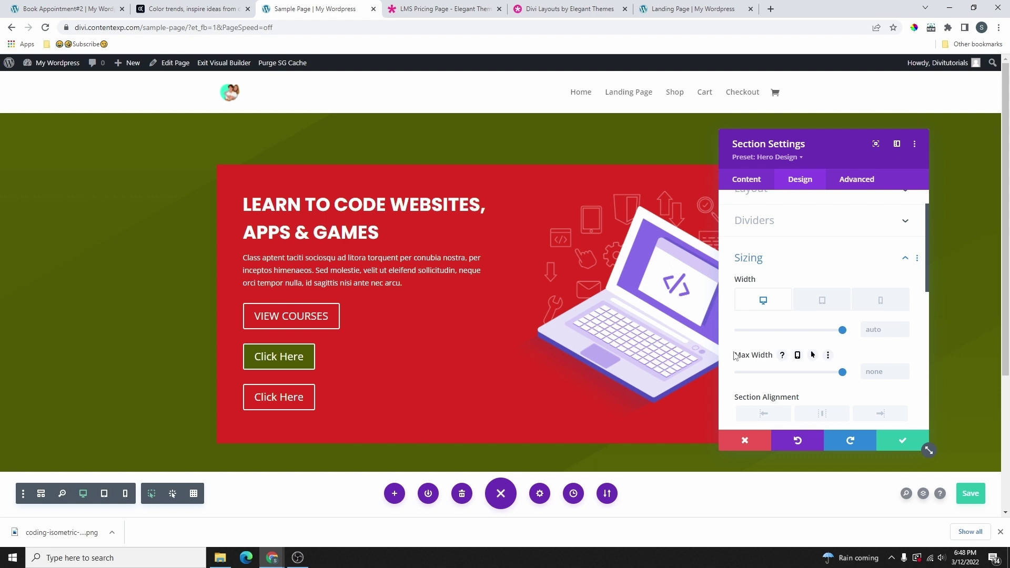
pyautogui.click(797, 352)
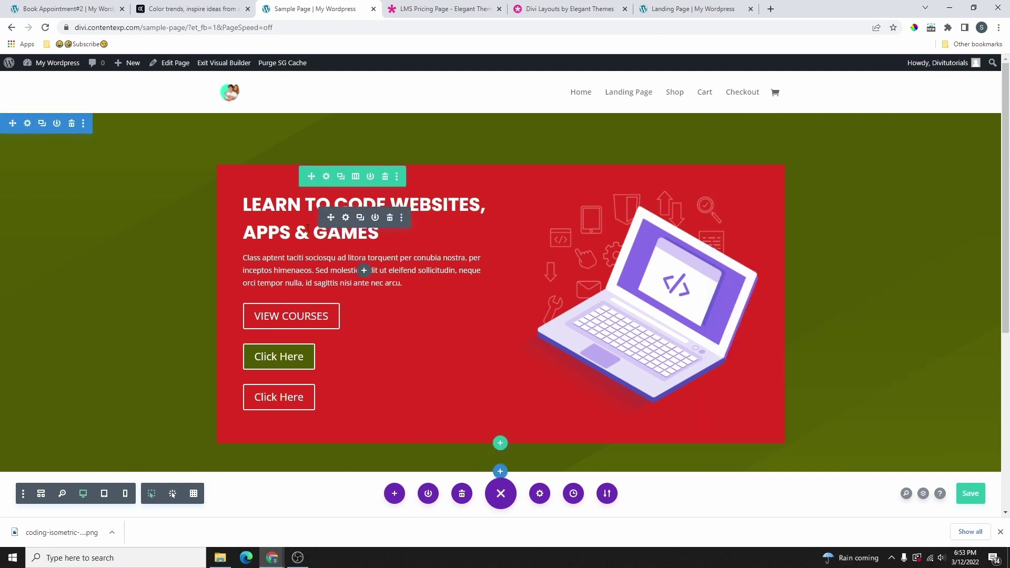
# Examine the headline text module's custom CSS fields, including Main Element, and close its settings.
pyautogui.click(345, 218)
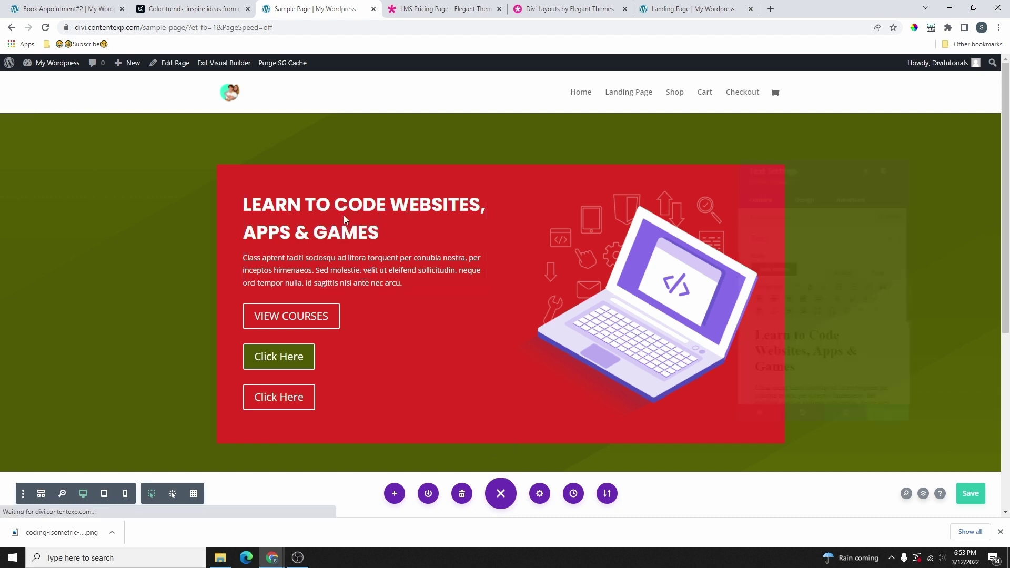
pyautogui.scroll(-1, 811, 348)
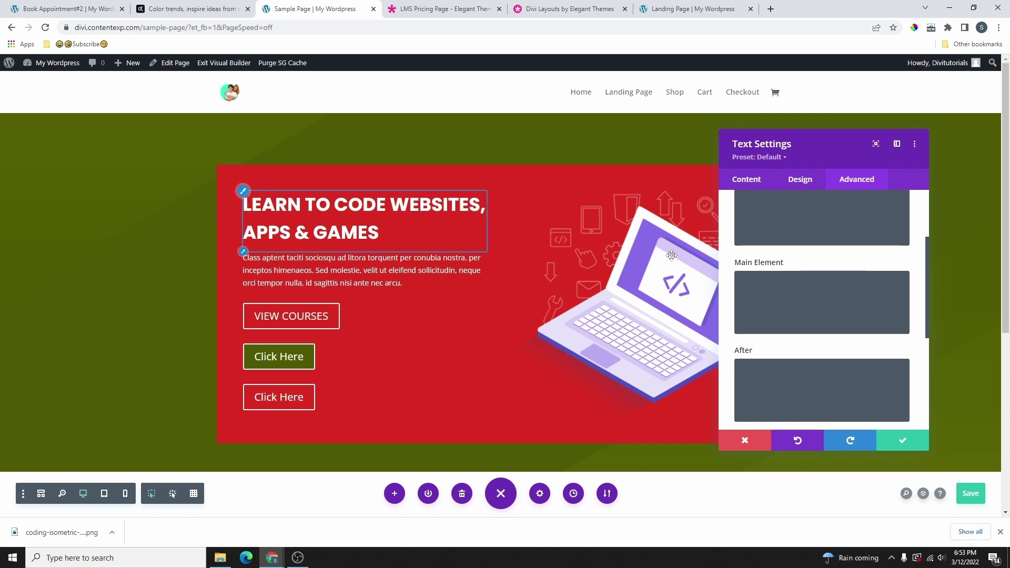
pyautogui.click(804, 294)
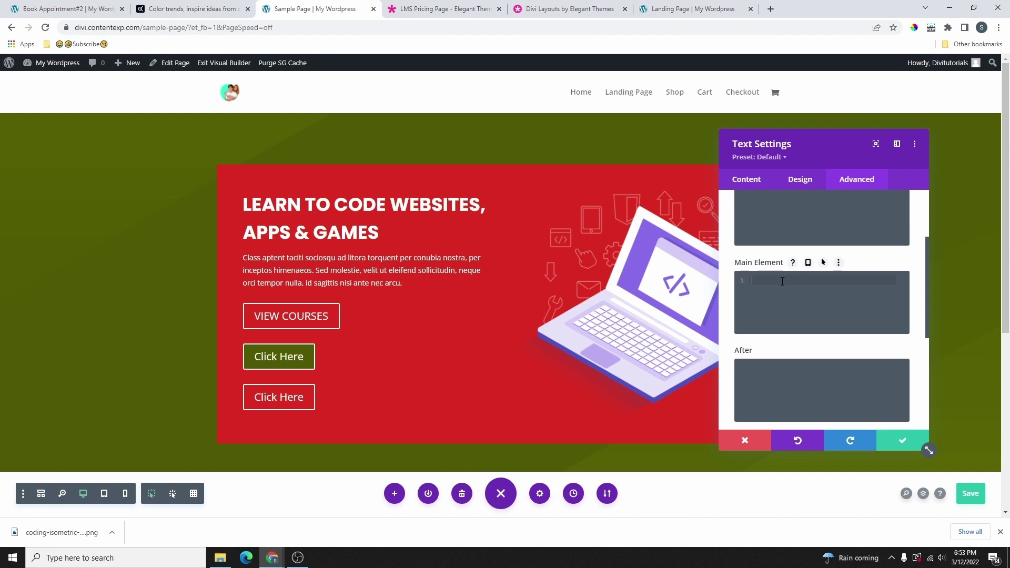
pyautogui.click(895, 437)
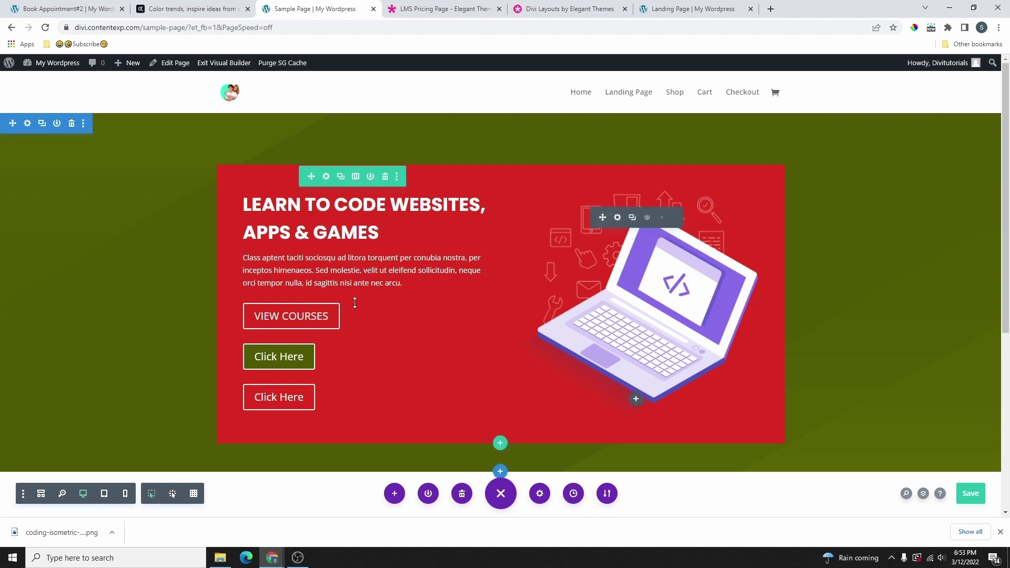
# Review the headline text module's body content at its Heading 1 text, and close the settings.
pyautogui.click(360, 208)
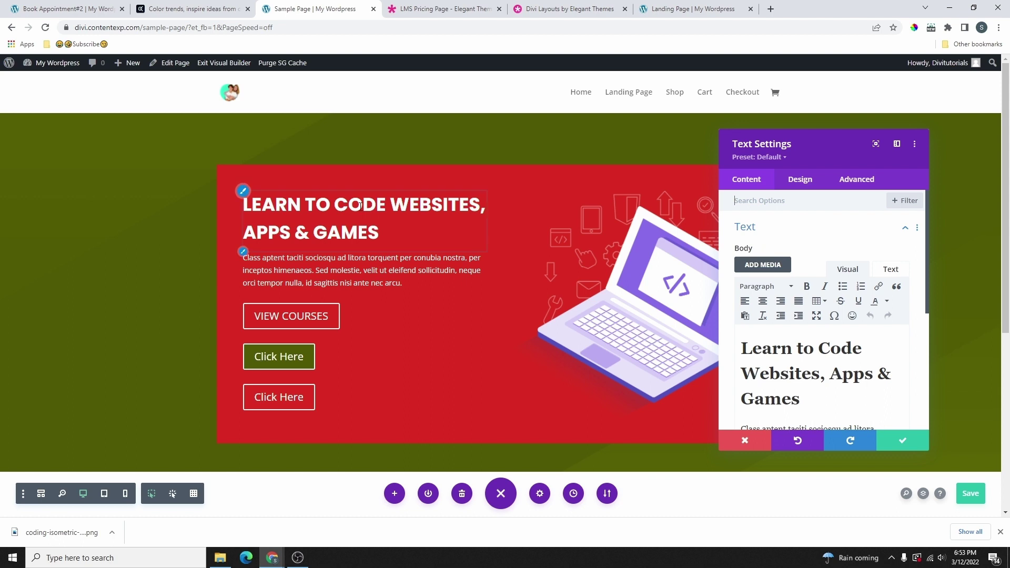
pyautogui.click(799, 351)
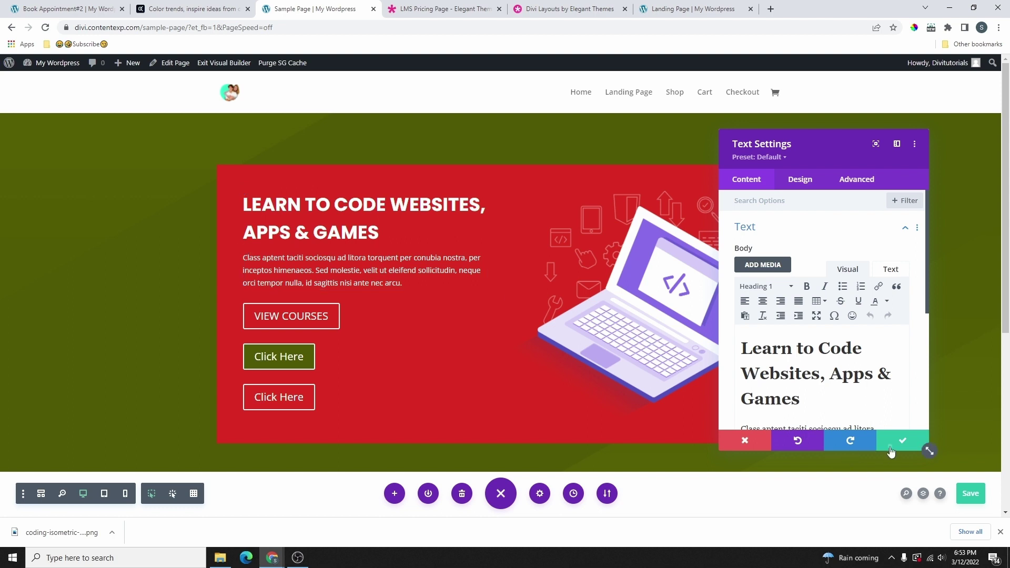
pyautogui.click(920, 444)
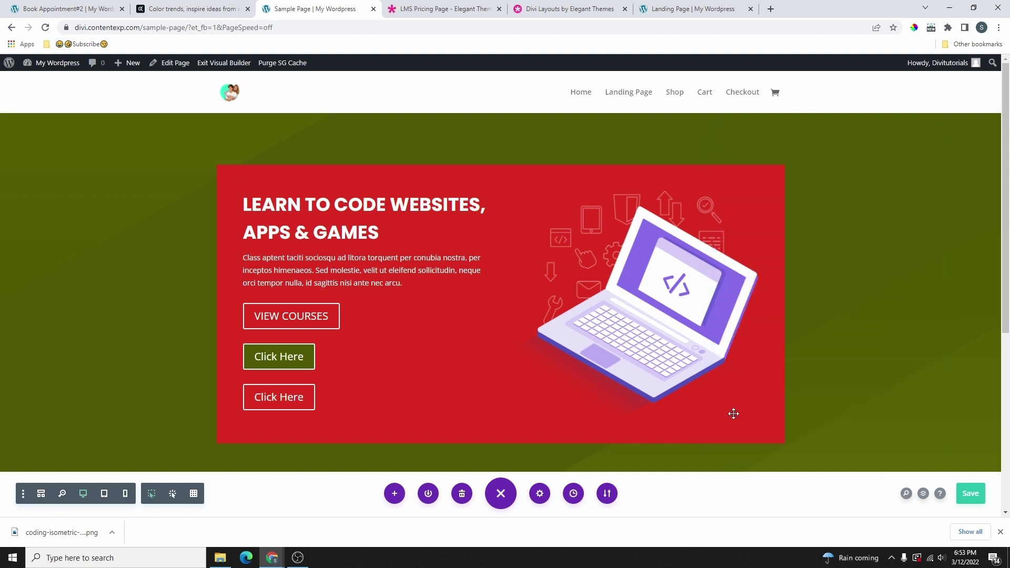
# View the Custom CSS field in the page's advanced settings, and close the page settings.
pyautogui.click(540, 495)
pyautogui.click(857, 169)
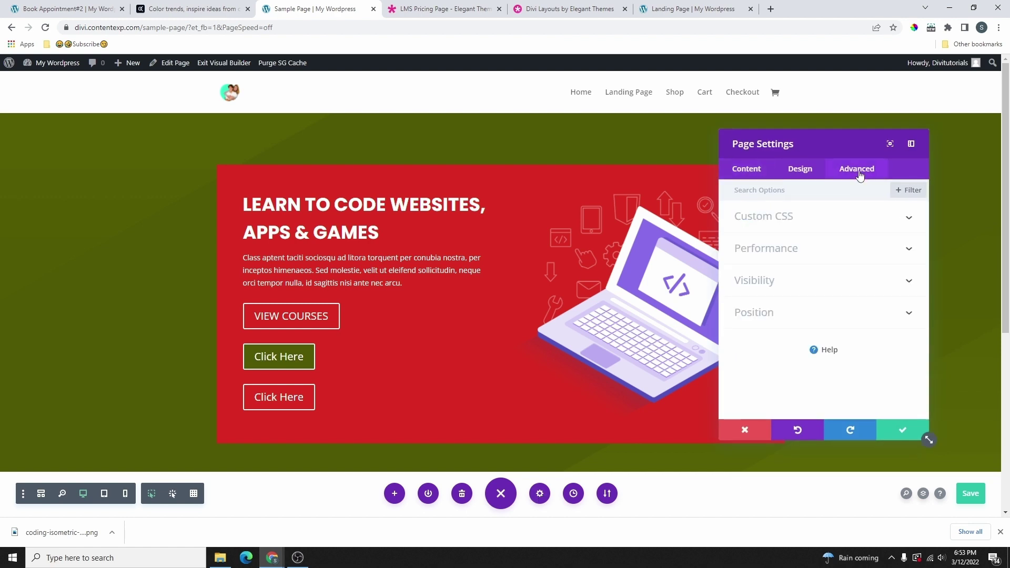
pyautogui.click(783, 218)
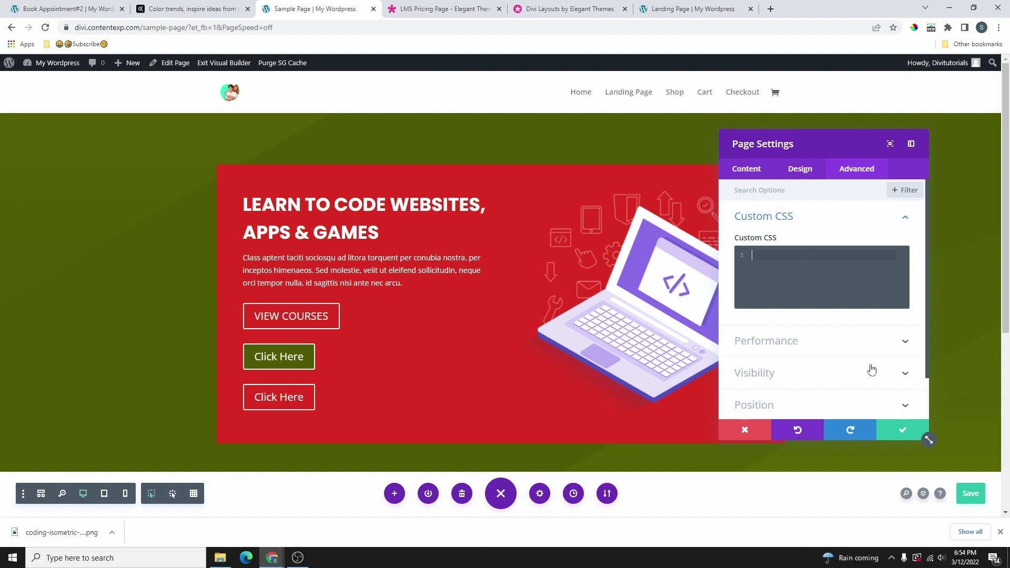
pyautogui.click(903, 431)
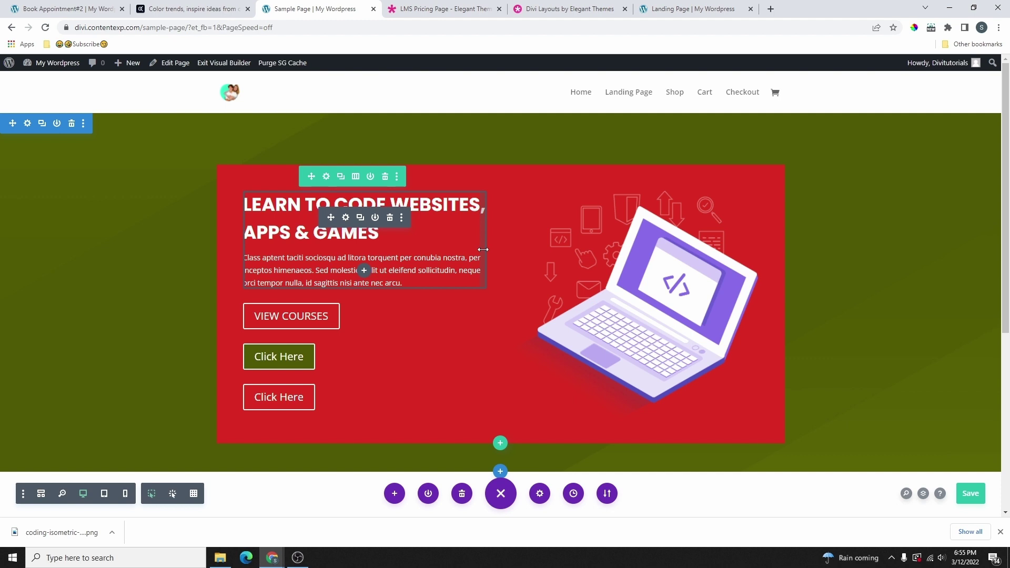
# Open Divi's Theme Options from the WordPress dashboard and add a new line at the end of the site-wide Custom CSS.
pyautogui.click(66, 9)
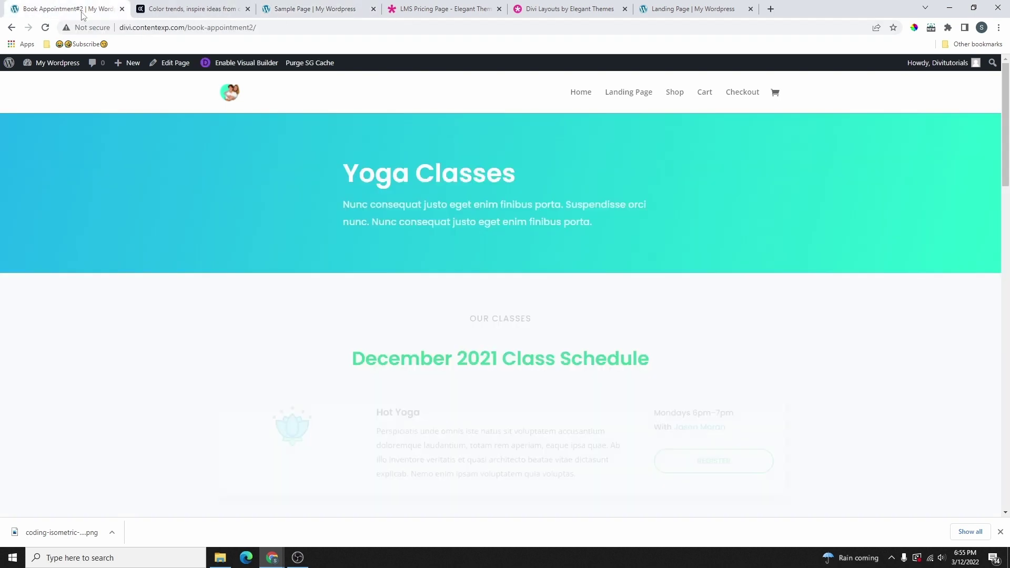
pyautogui.moveTo(57, 64)
pyautogui.click(43, 85)
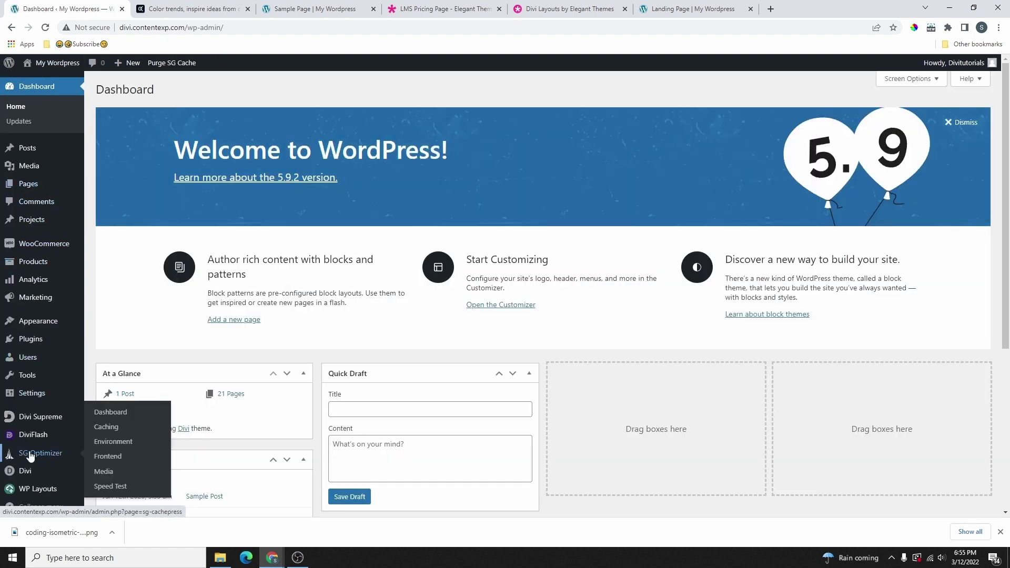
pyautogui.moveTo(25, 469)
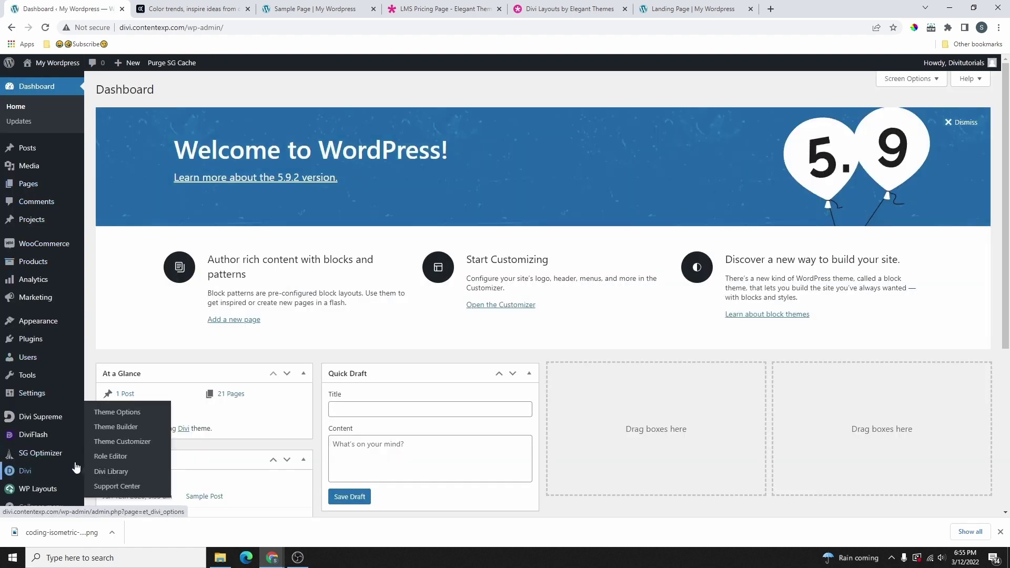
pyautogui.click(124, 412)
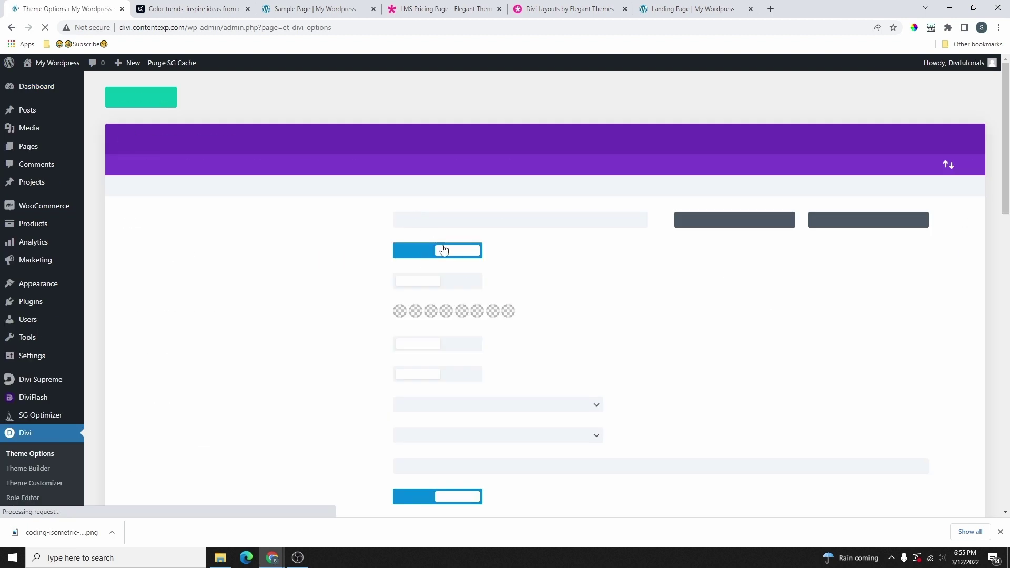
pyautogui.scroll(-9, 474, 210)
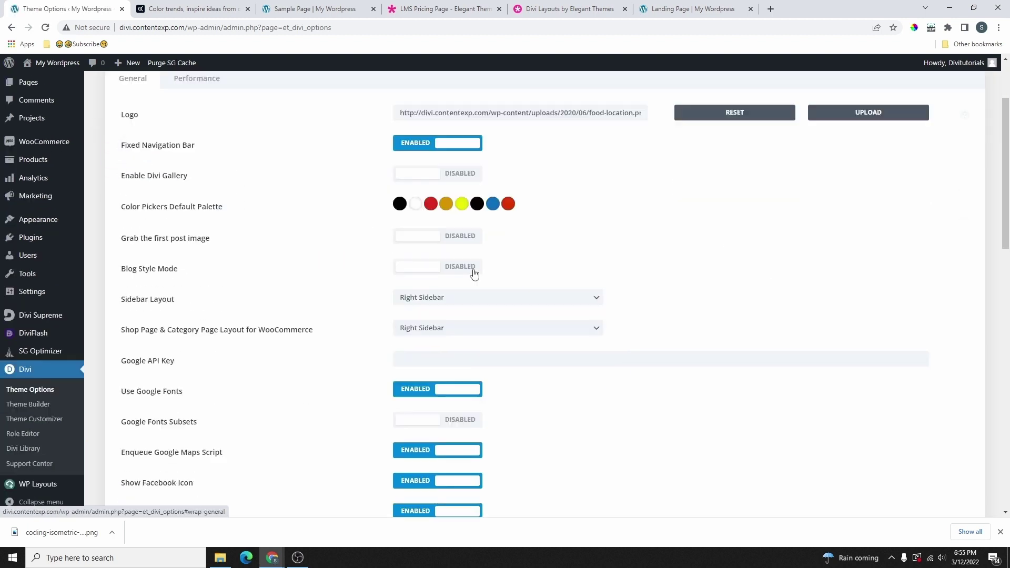
pyautogui.scroll(-8, 496, 325)
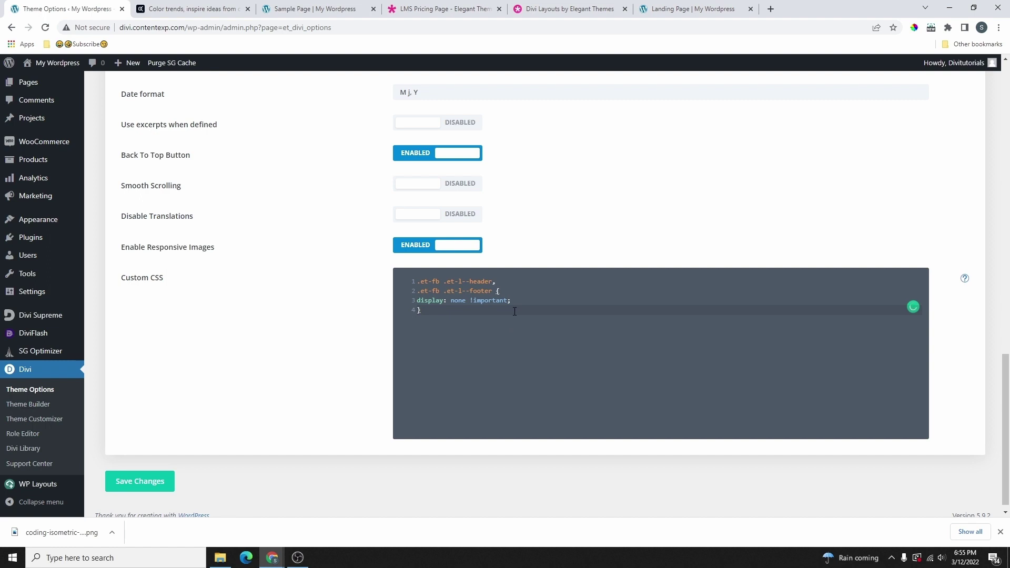
pyautogui.press('Return')
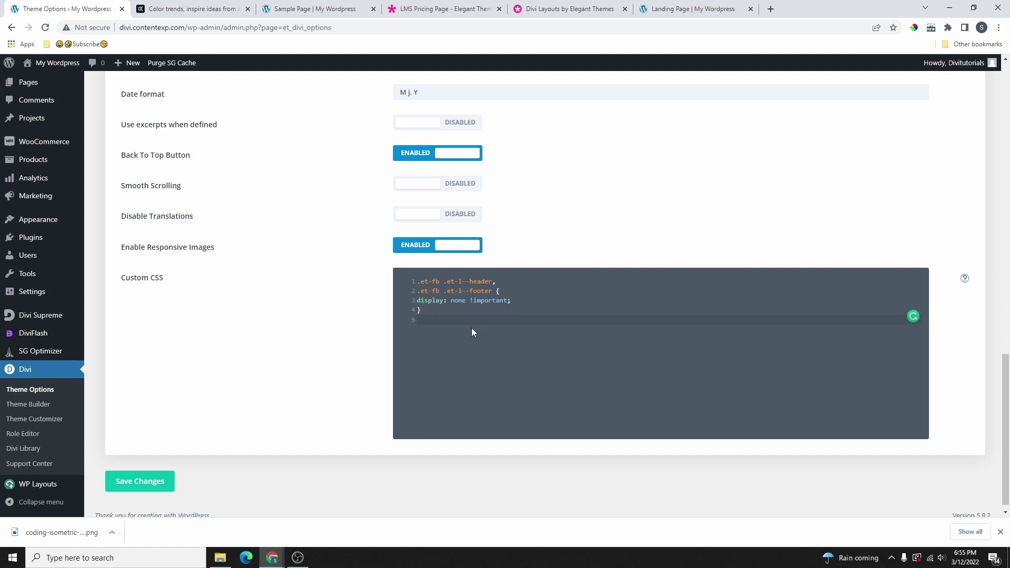
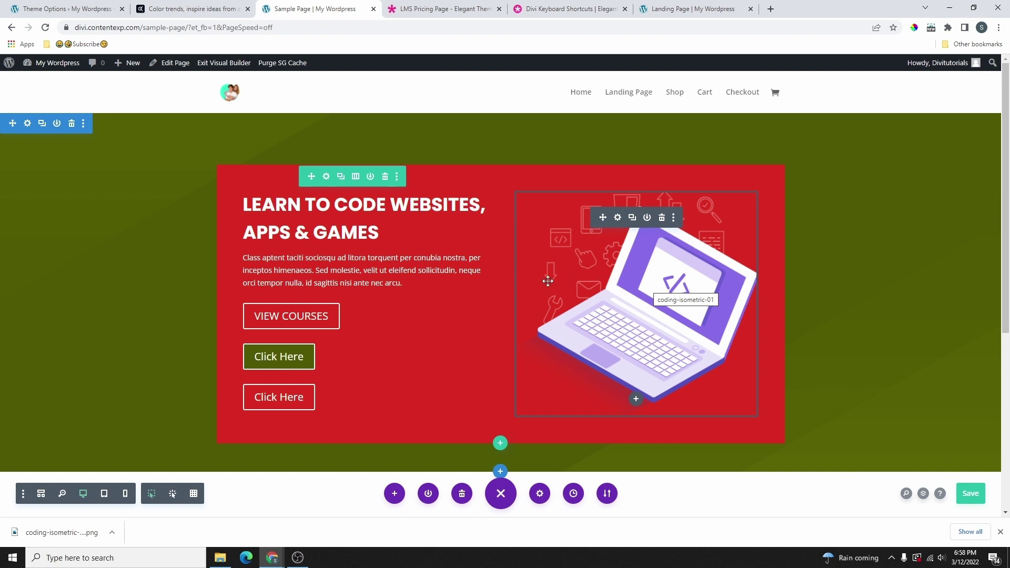
# Look through the Visual Builder page and module shortcuts in the Divi keyboard shortcuts documentation.
pyautogui.click(568, 9)
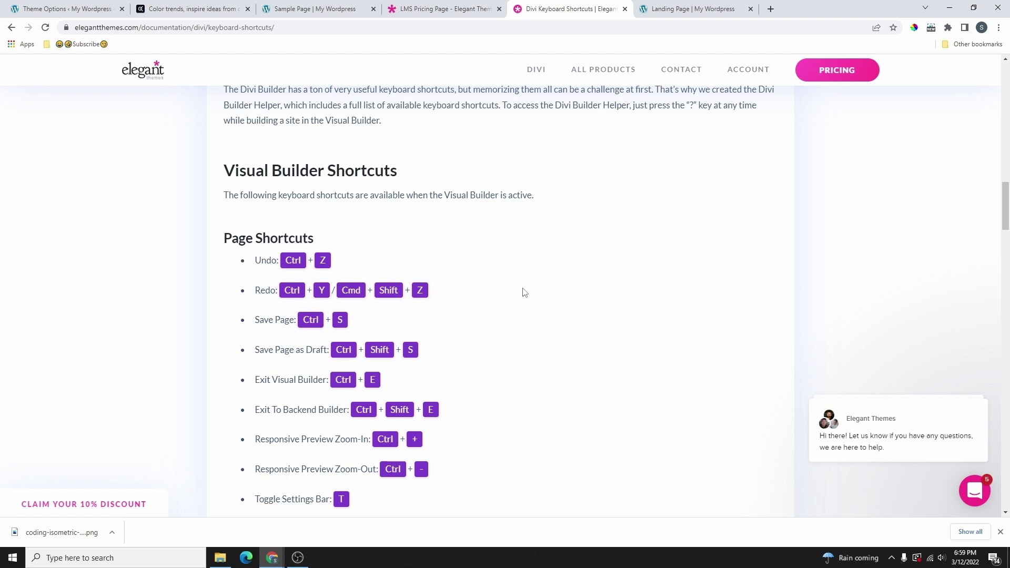
pyautogui.scroll(-12, 523, 292)
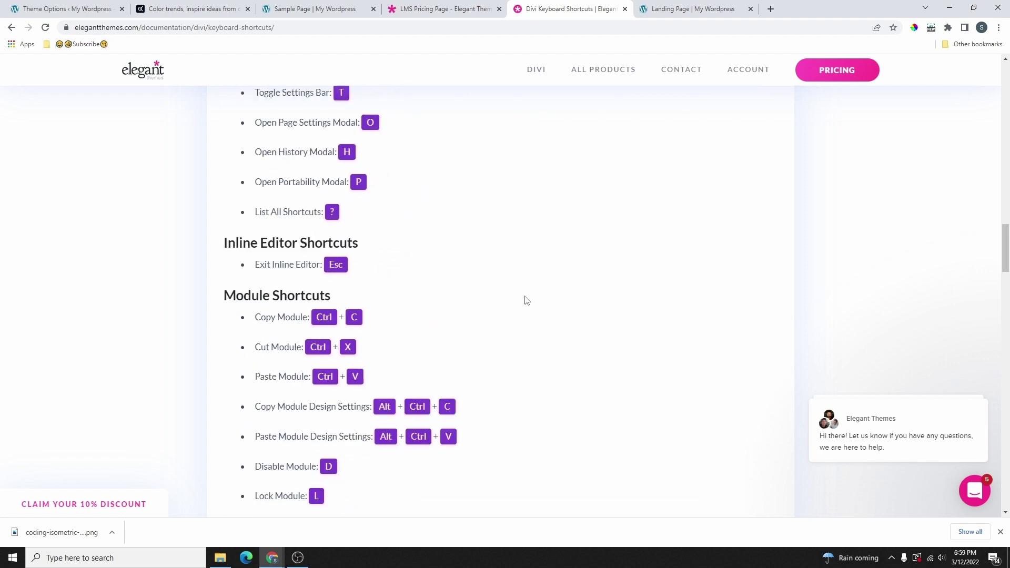
pyautogui.scroll(-5, 527, 306)
pyautogui.scroll(11, 531, 337)
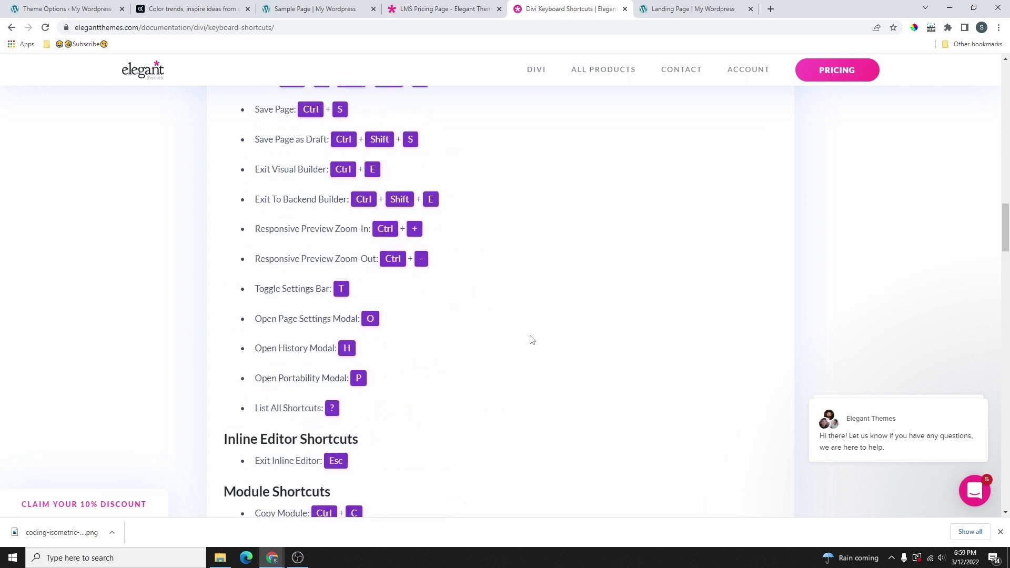
pyautogui.scroll(7, 529, 332)
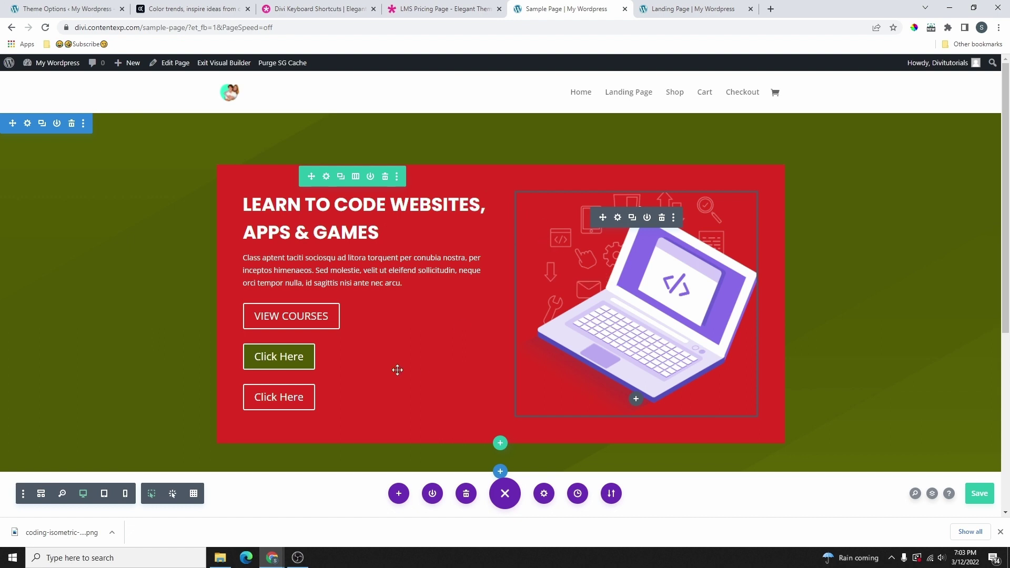
# Delete the red course hero section from the page and open the library of premade layouts.
pyautogui.click(72, 124)
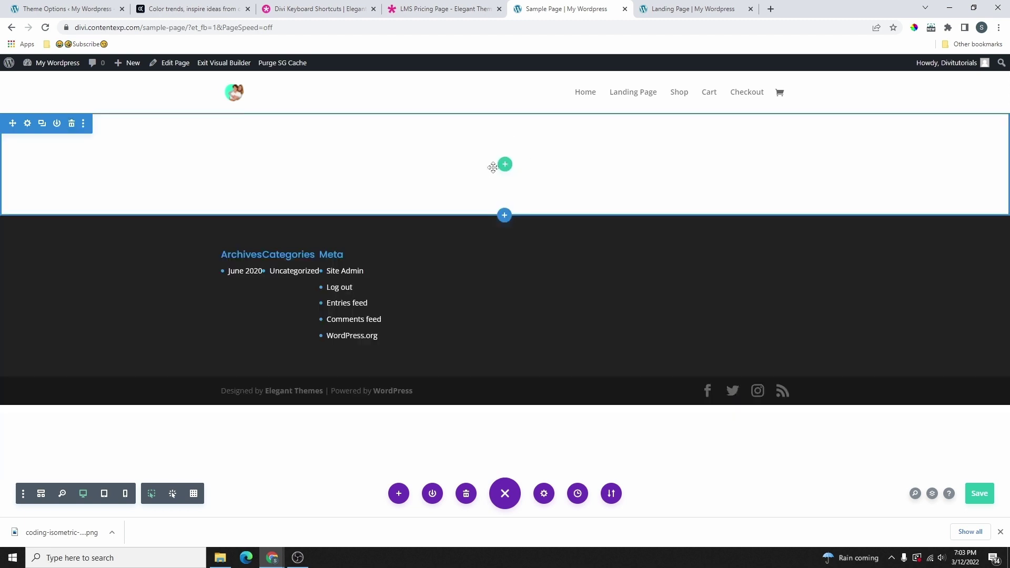
pyautogui.click(399, 494)
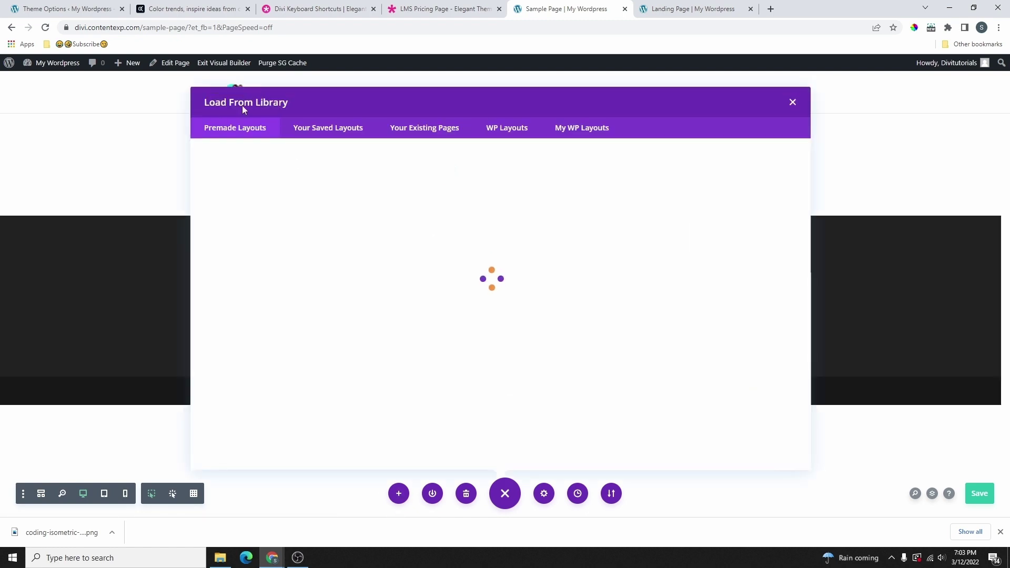
pyautogui.scroll(-3, 260, 248)
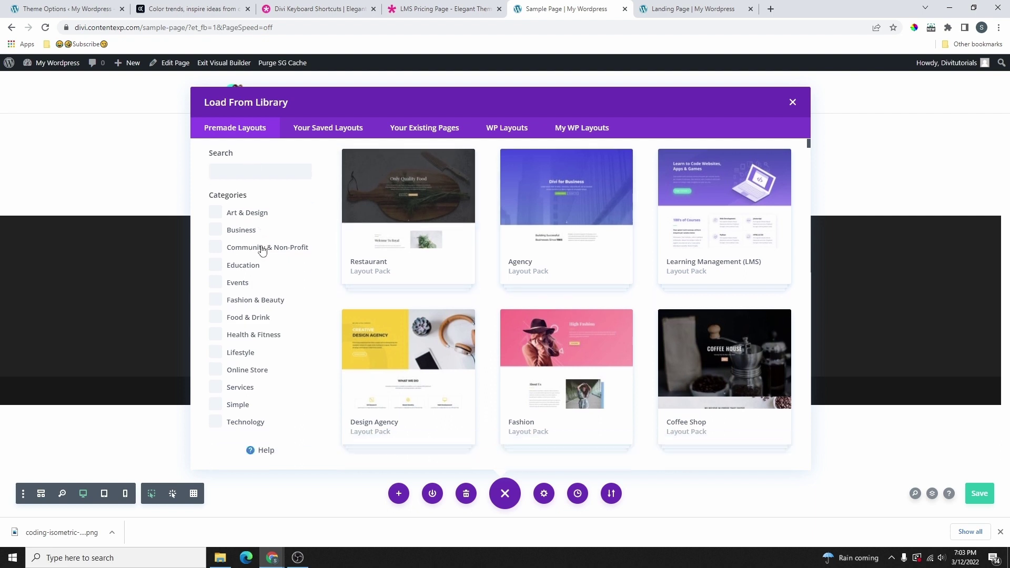
pyautogui.scroll(3, 261, 334)
pyautogui.scroll(-1, 261, 293)
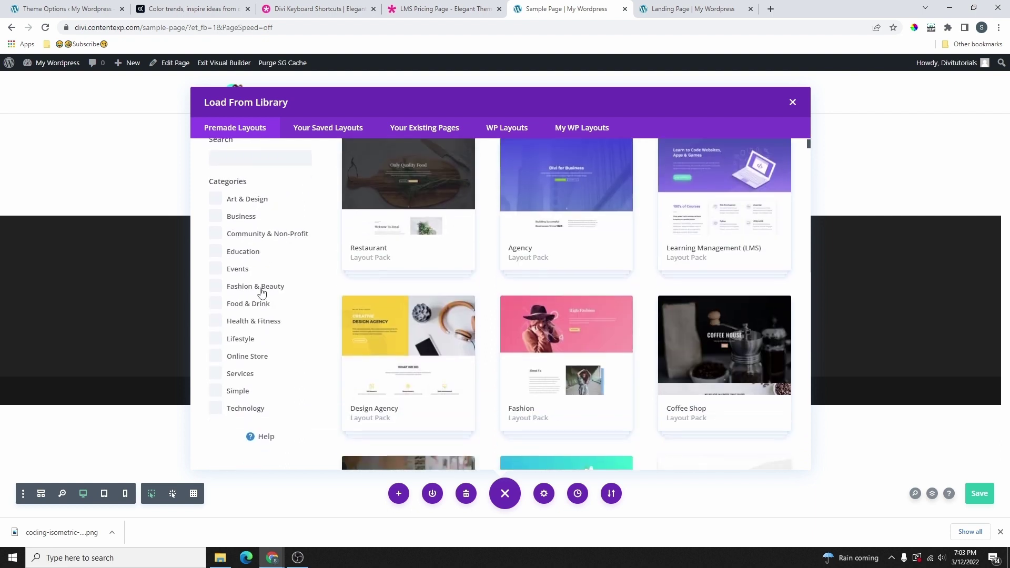
# Filter the premade layouts by the Lifestyle category and browse the matching layout packs.
pyautogui.click(221, 343)
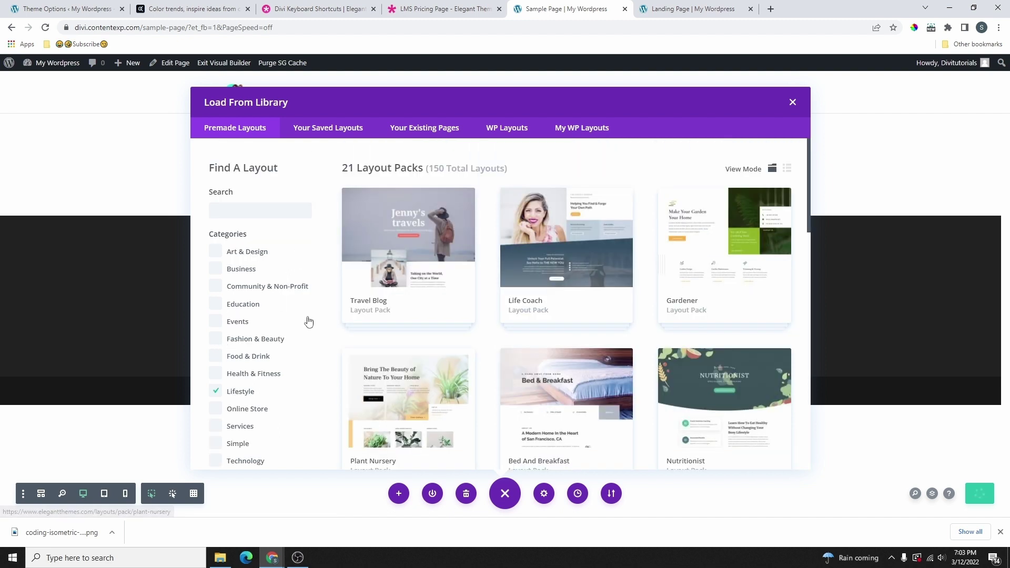
pyautogui.scroll(-4, 595, 322)
pyautogui.scroll(4, 596, 322)
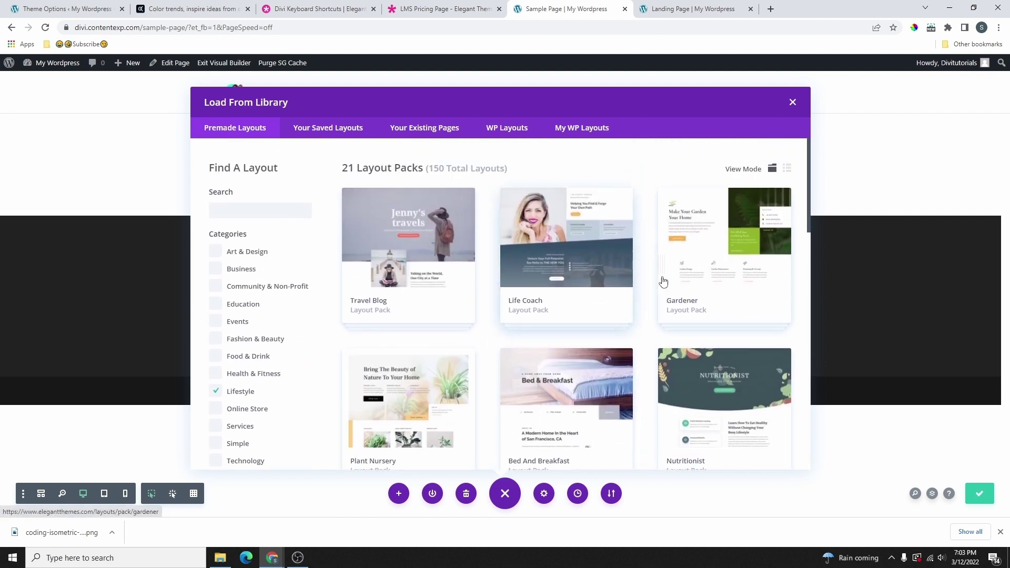
pyautogui.scroll(-7, 667, 322)
pyautogui.scroll(-5, 667, 322)
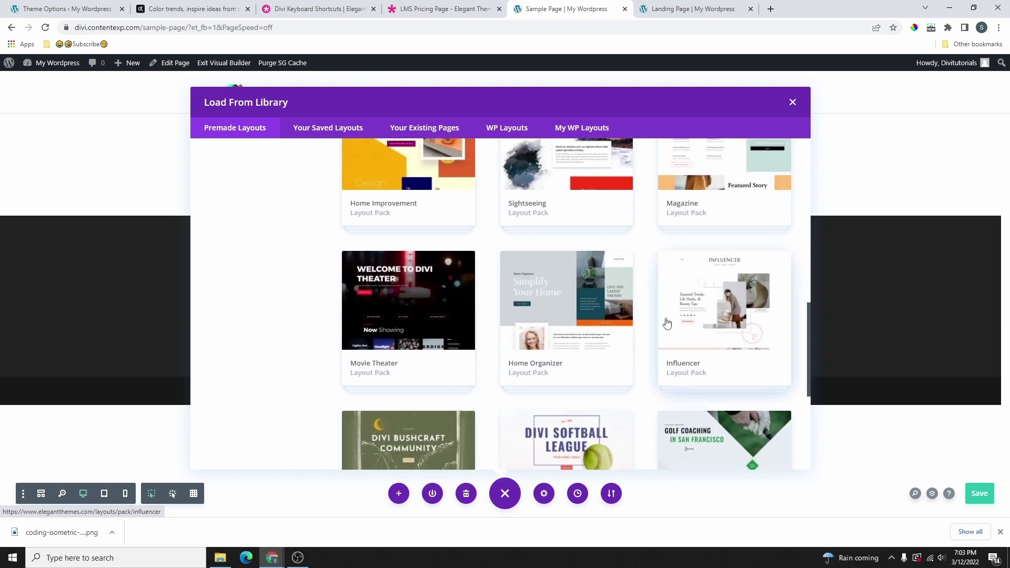
pyautogui.scroll(5, 668, 323)
pyautogui.scroll(7, 713, 297)
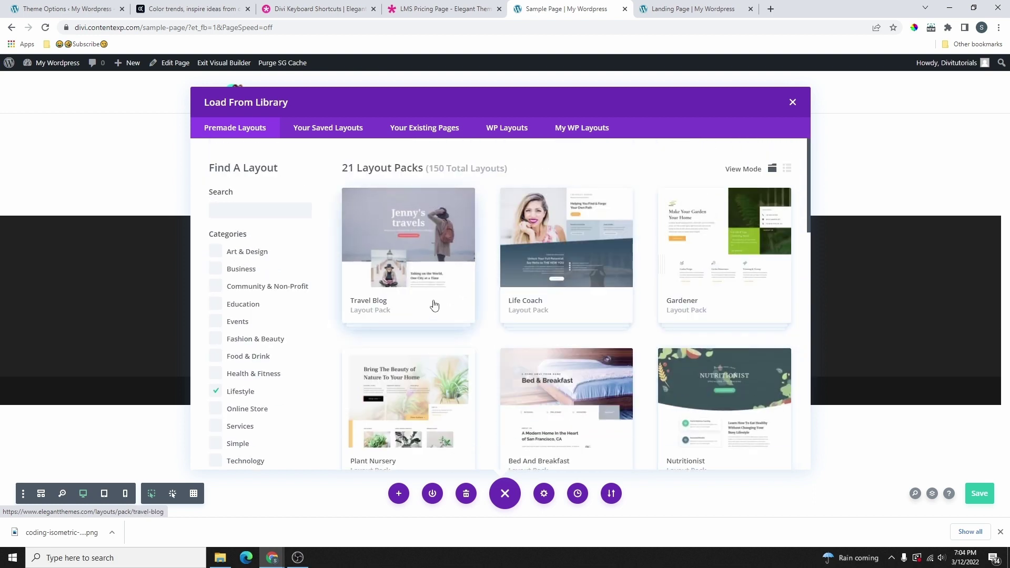
pyautogui.scroll(-1, 690, 254)
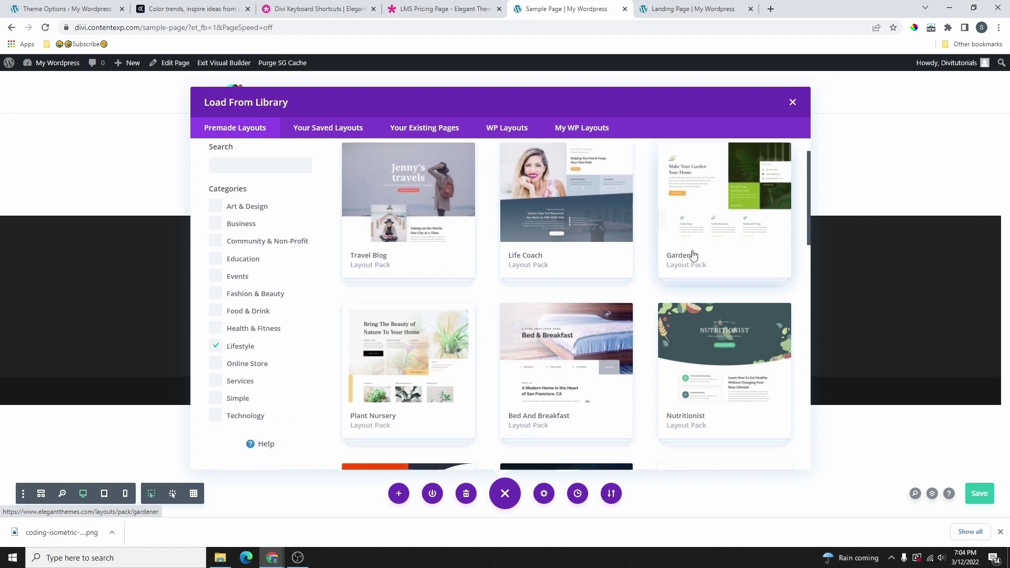
pyautogui.scroll(1, 691, 253)
# Open the Life Coach layout pack, look through the live demo of its Landing page, and close the demo.
pyautogui.click(576, 252)
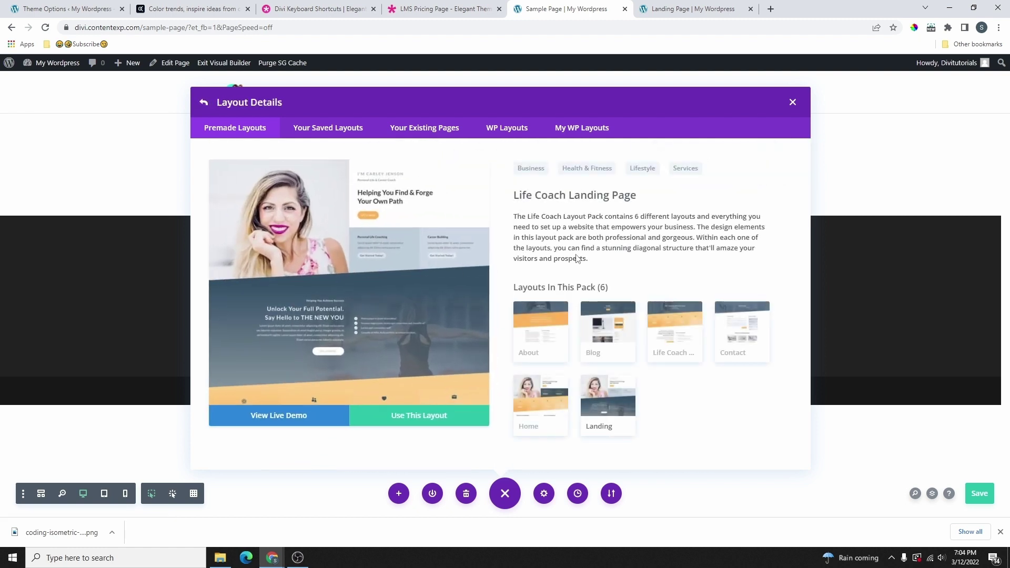
pyautogui.click(297, 415)
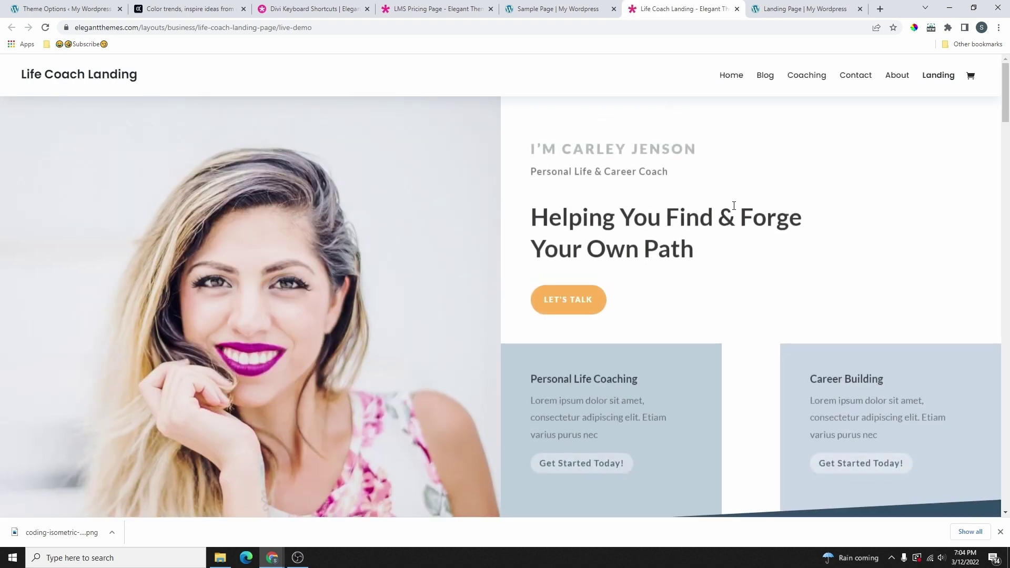
pyautogui.scroll(-20, 604, 200)
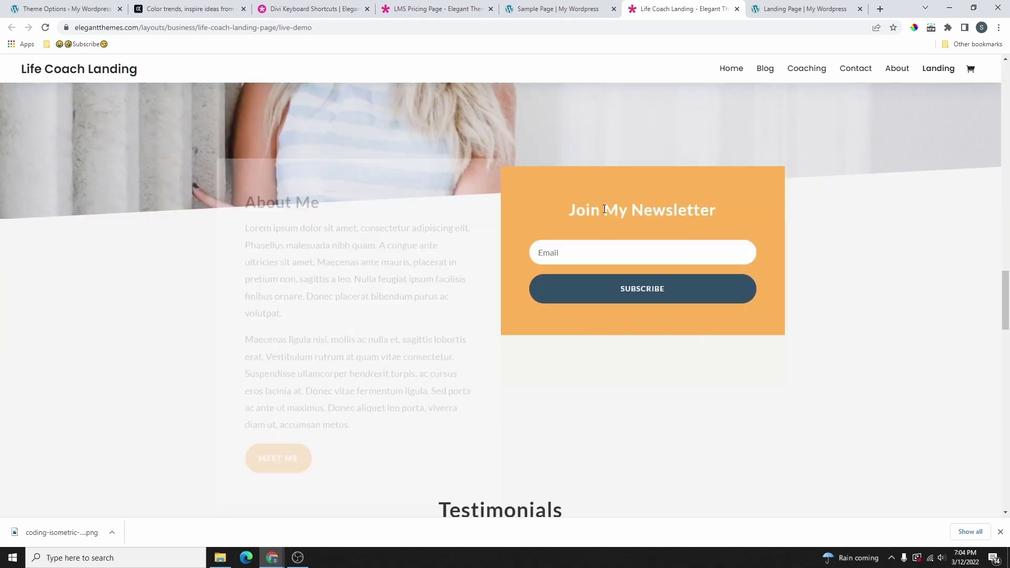
pyautogui.scroll(-5, 604, 211)
pyautogui.hotkey('ctrl', 'w')
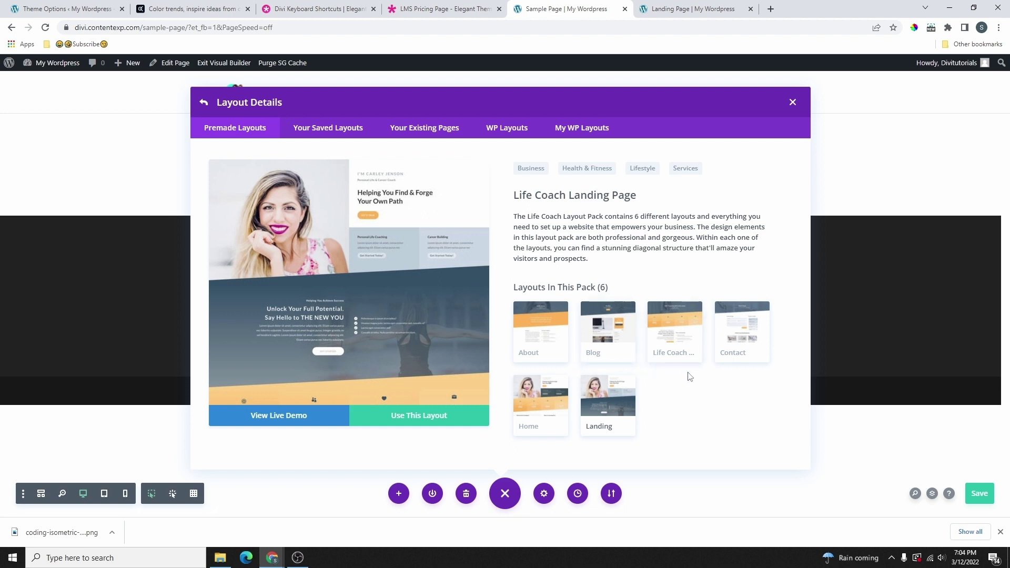
# Look through the live demo of the Life Coach pack's Home page and close it.
pyautogui.click(535, 422)
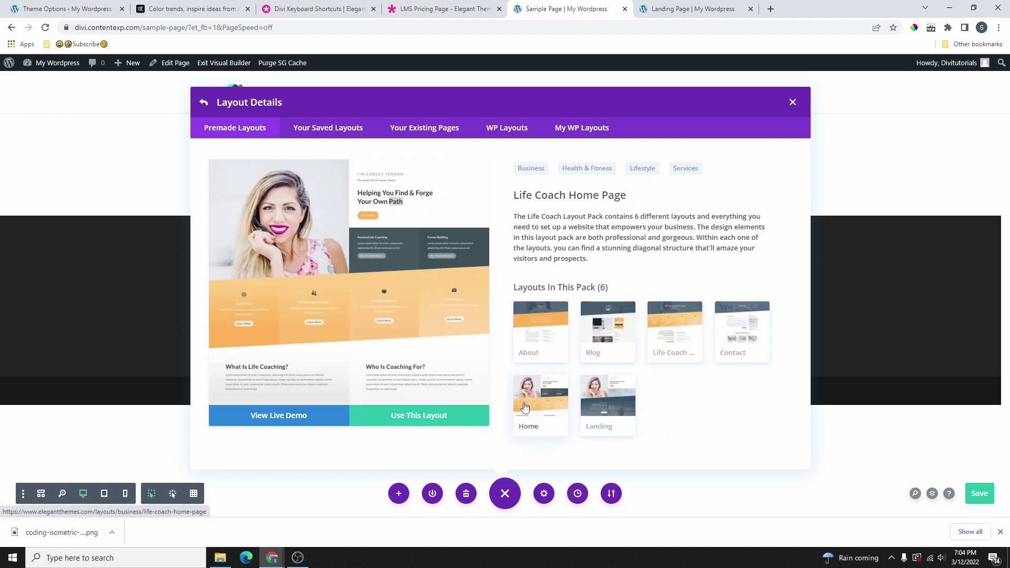
pyautogui.click(289, 420)
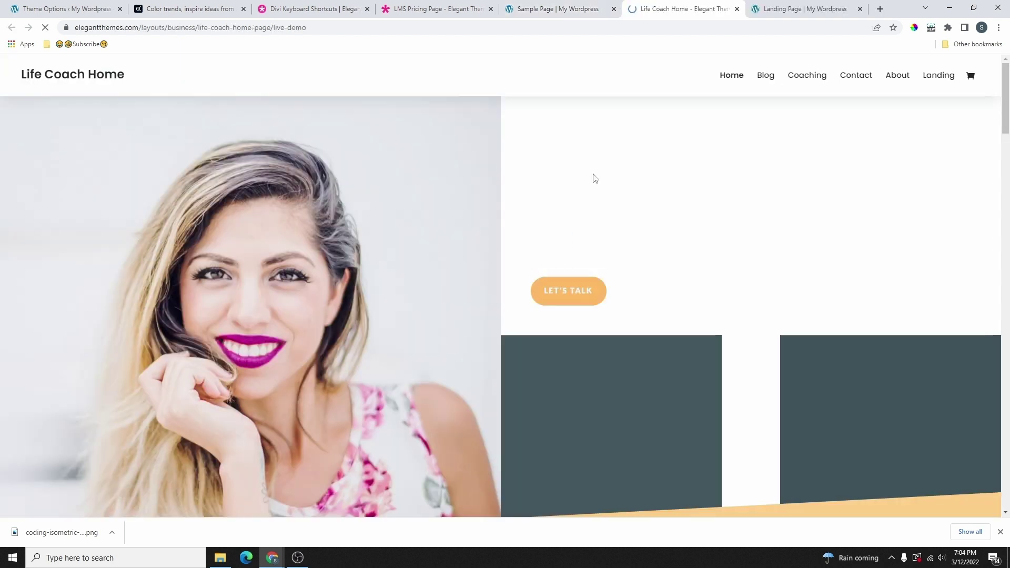
pyautogui.scroll(-15, 606, 231)
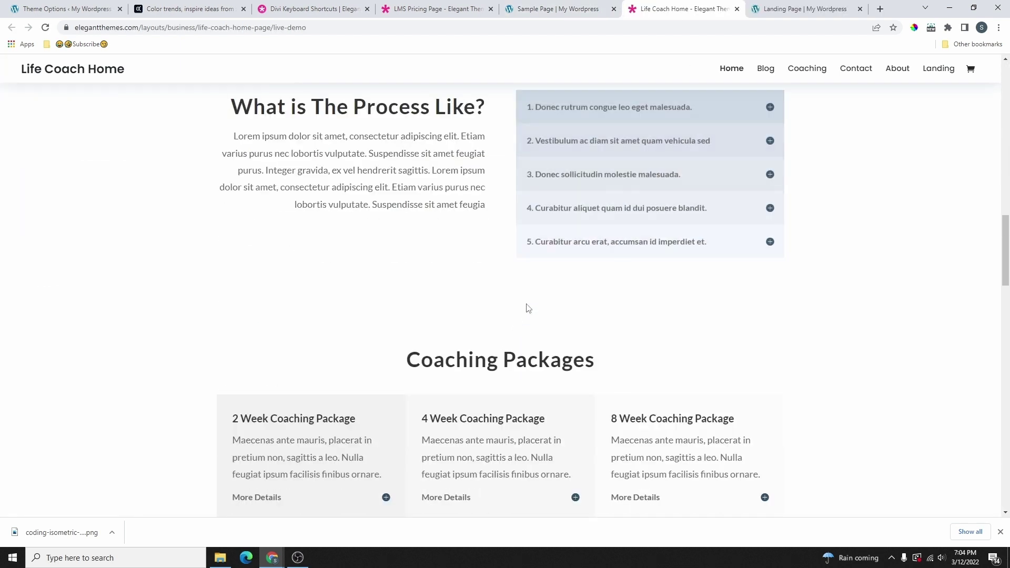
pyautogui.click(736, 9)
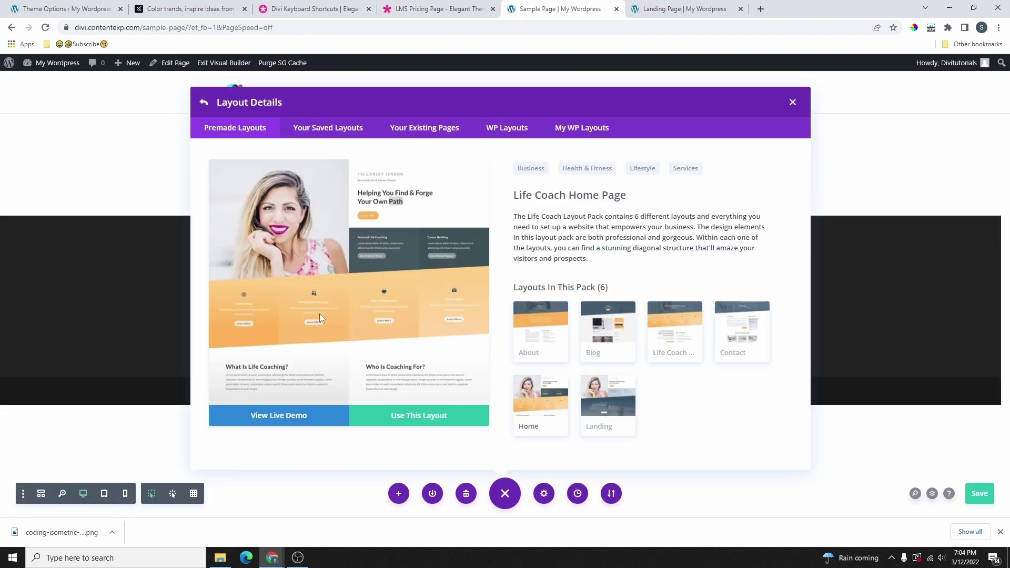
# Return to the layout pack list and clear the Lifestyle category filter.
pyautogui.click(204, 103)
pyautogui.scroll(-4, 613, 263)
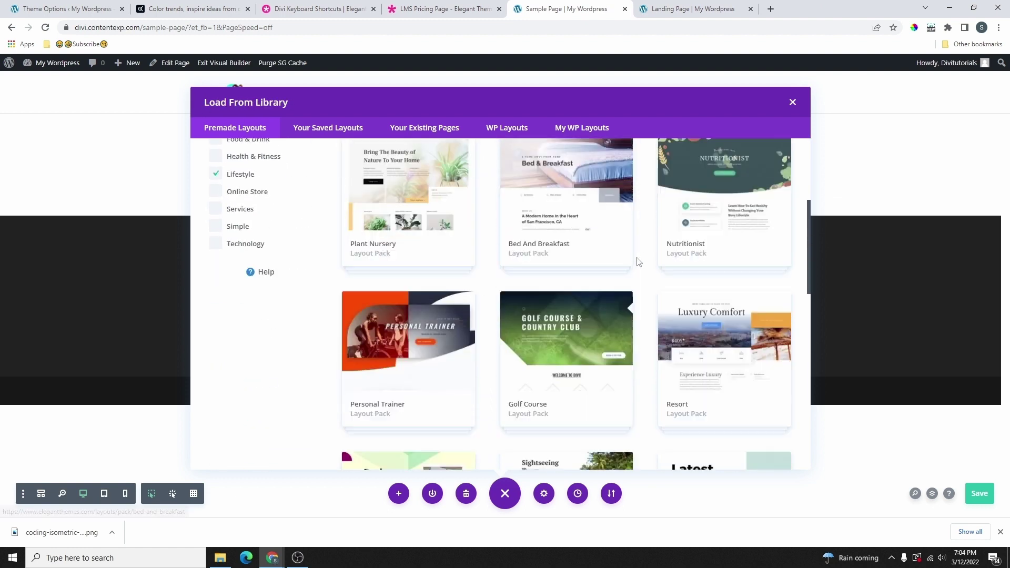
pyautogui.scroll(-3, 638, 262)
pyautogui.scroll(10, 412, 263)
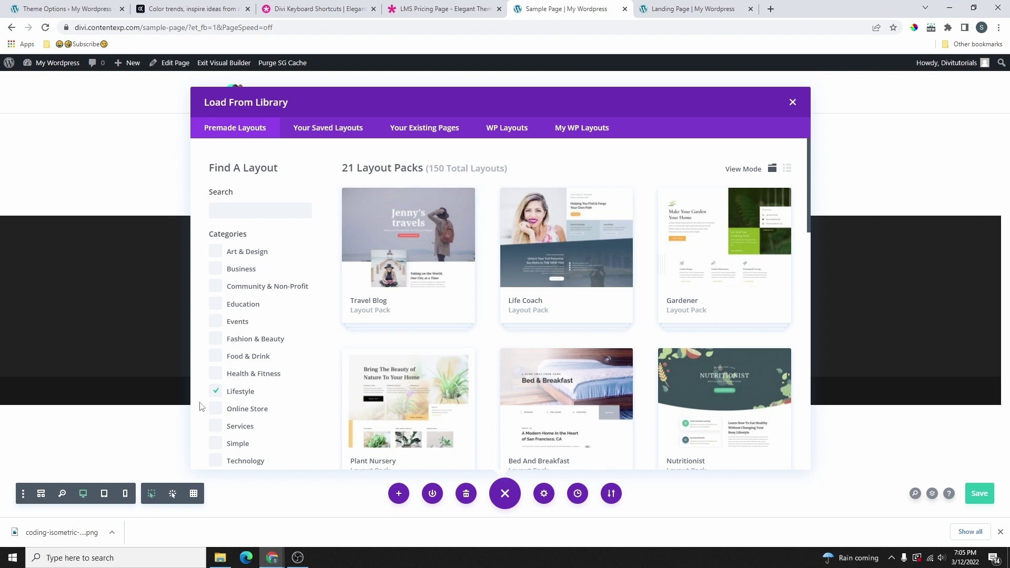
pyautogui.click(215, 392)
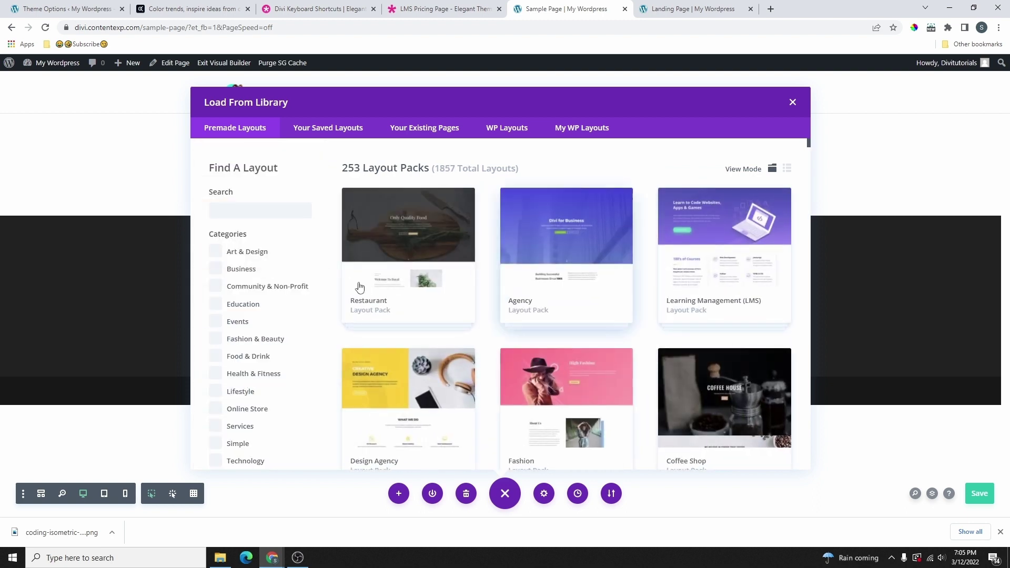
# Load the Landing layout from the SaaS Company layout pack onto the page, after checking its About layout.
pyautogui.scroll(-13, 588, 261)
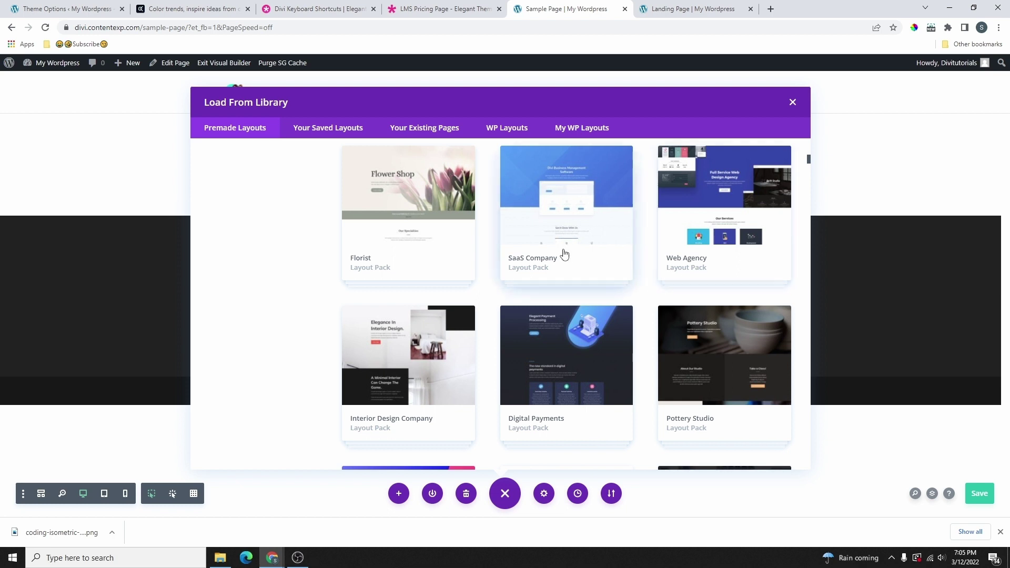
pyautogui.click(562, 230)
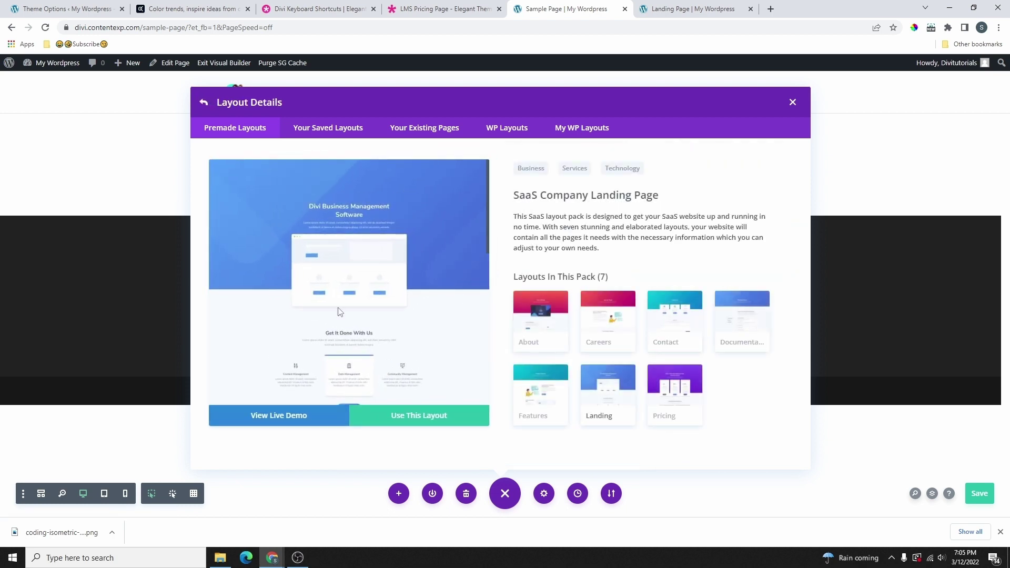
pyautogui.click(539, 321)
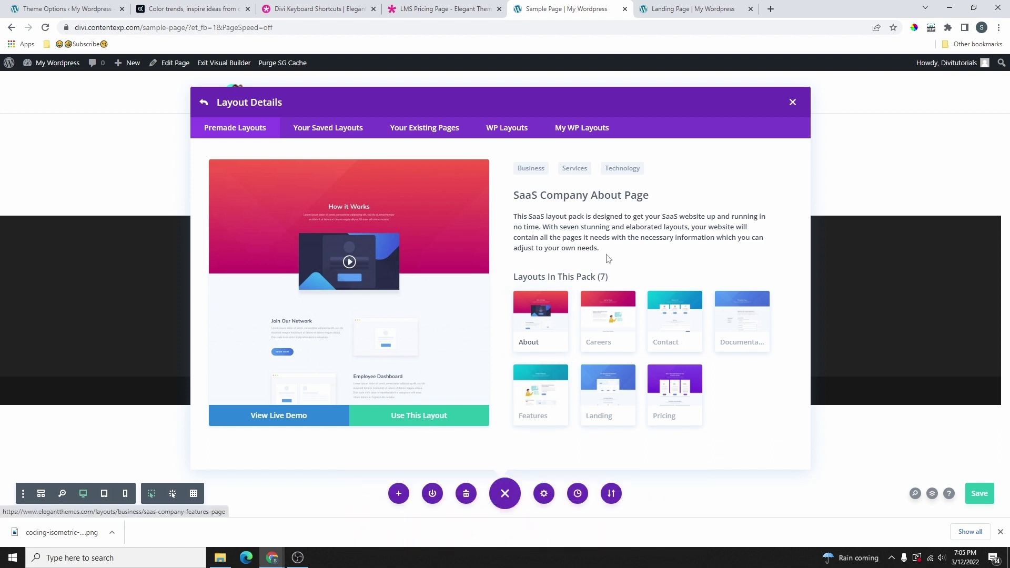
pyautogui.click(607, 415)
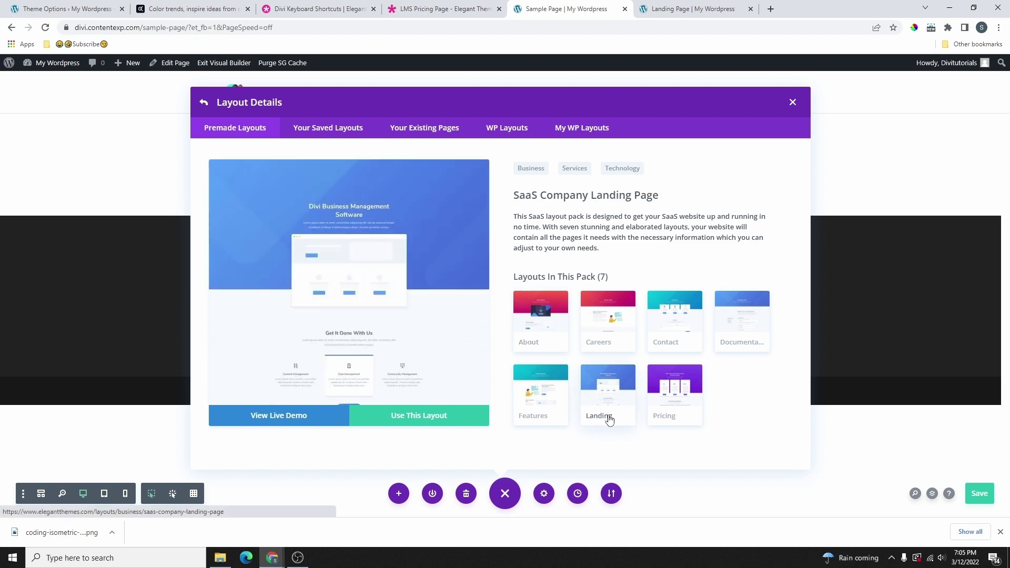
pyautogui.click(440, 424)
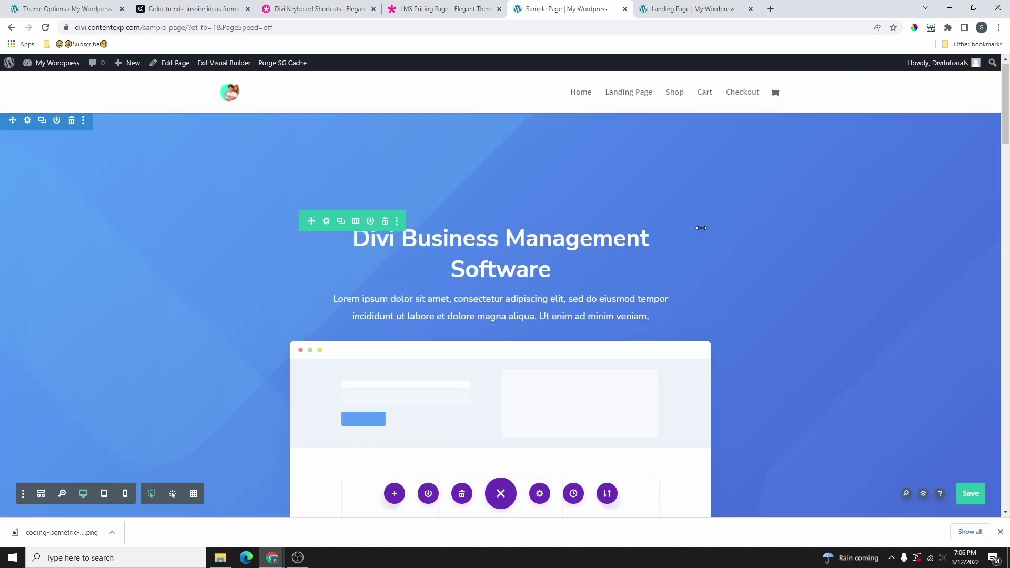
# Look through the loaded SaaS landing page, view the hero section's Background settings, and close the section settings.
pyautogui.scroll(-4, 699, 229)
pyautogui.scroll(4, 683, 237)
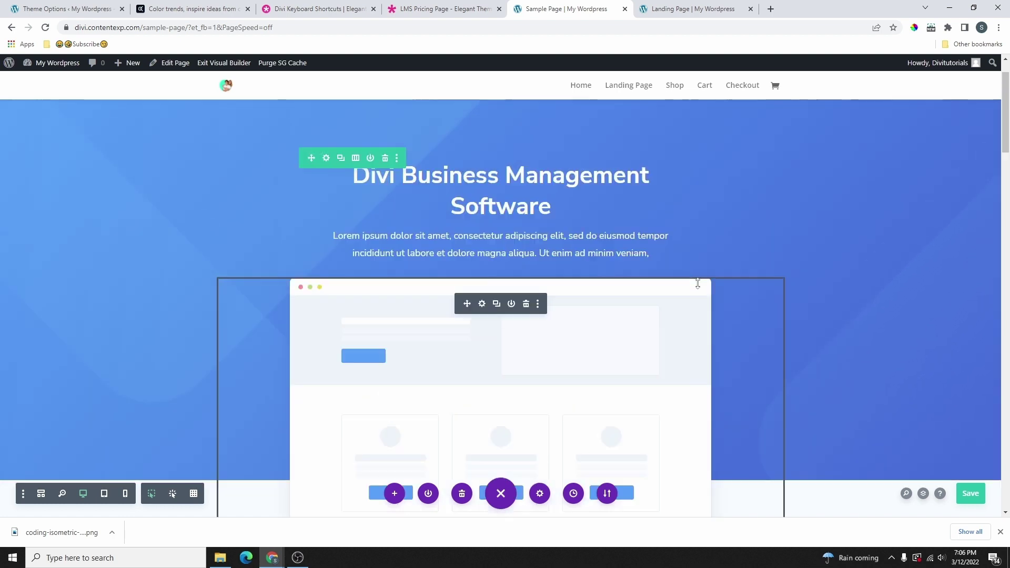
pyautogui.scroll(-15, 664, 222)
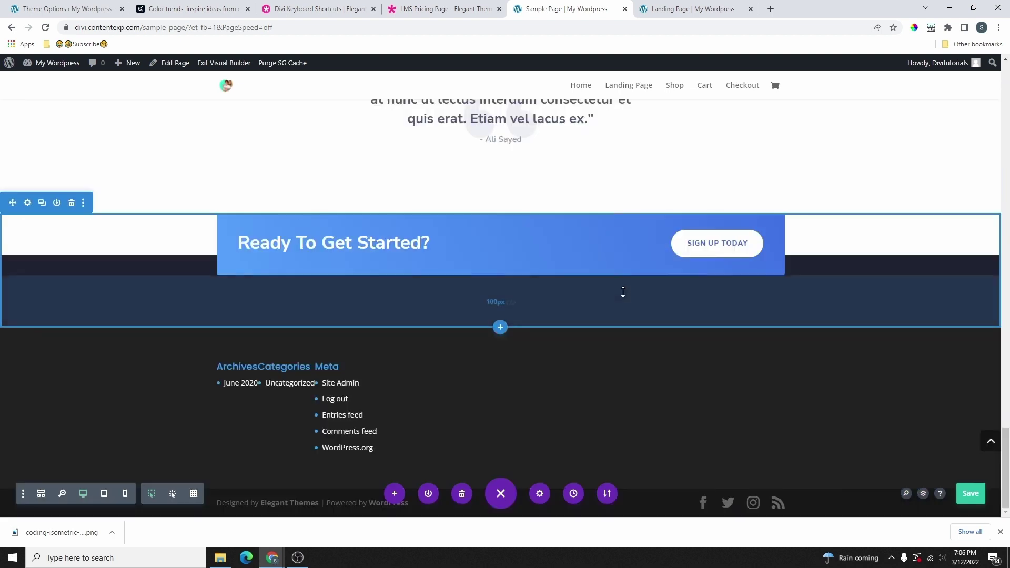
pyautogui.scroll(10, 659, 267)
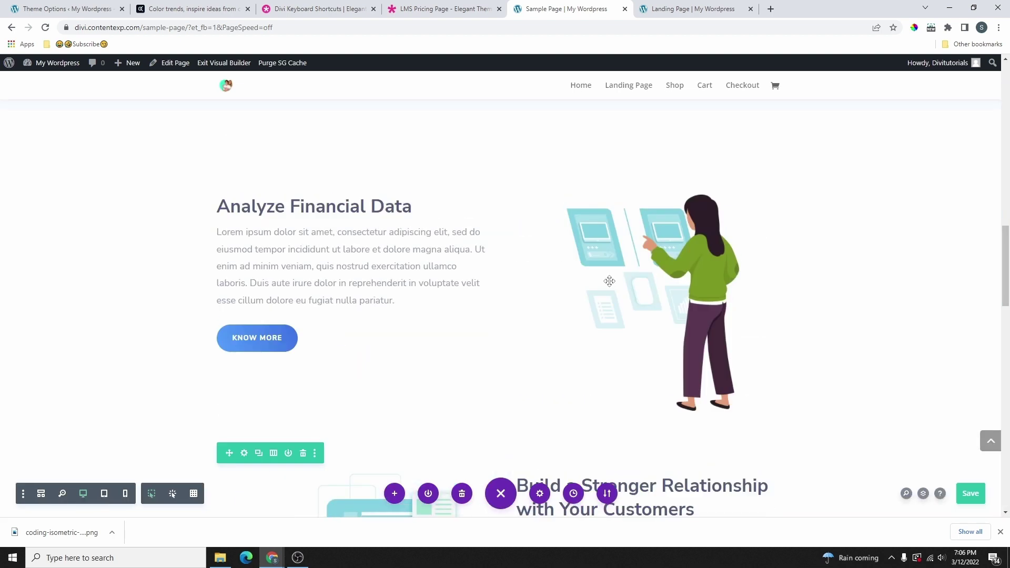
pyautogui.scroll(6, 511, 264)
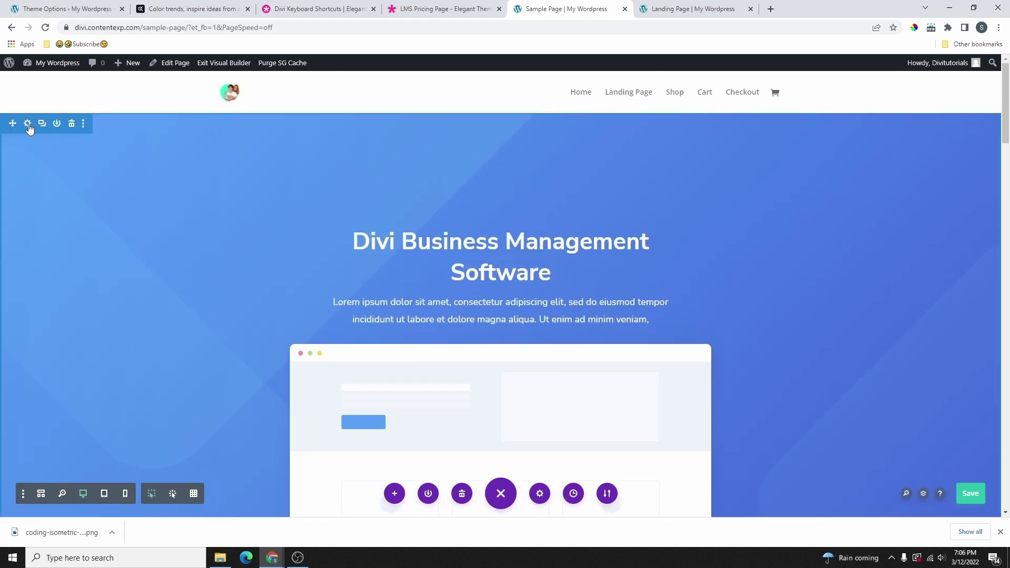
pyautogui.click(27, 125)
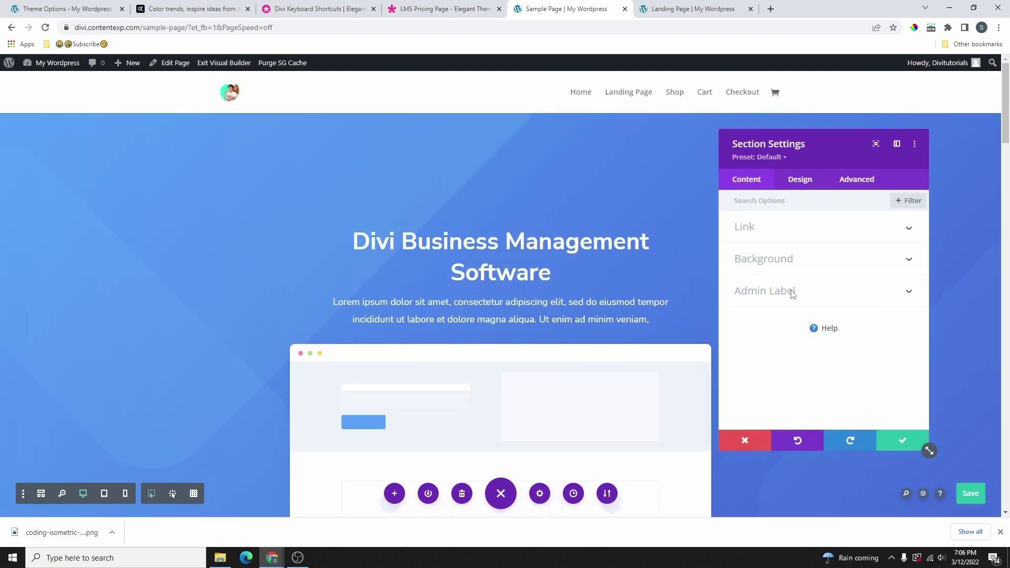
pyautogui.click(794, 259)
pyautogui.click(902, 440)
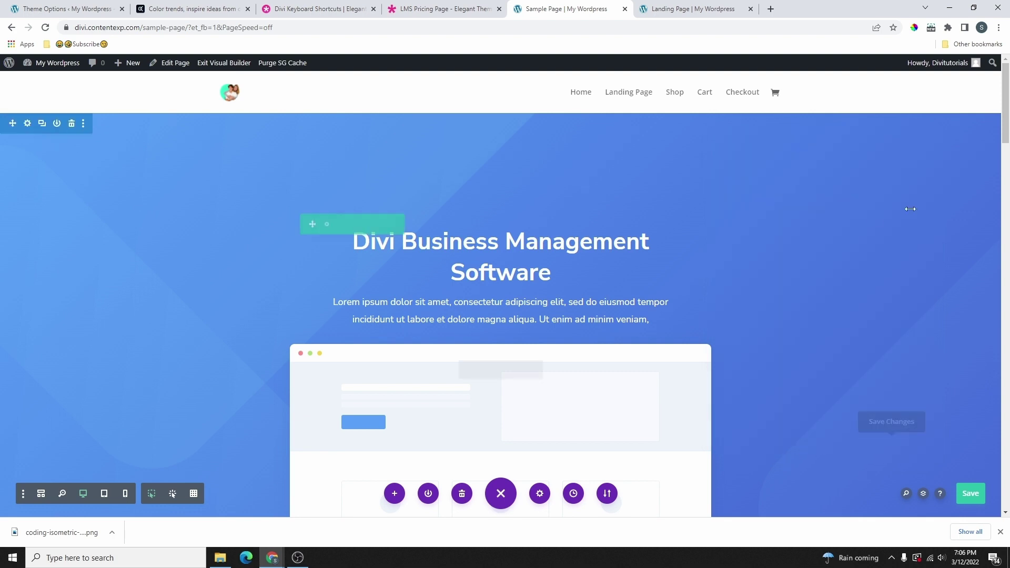
# Open the settings of the hero section and filter them to show only Modified Styles.
pyautogui.scroll(-10, 897, 241)
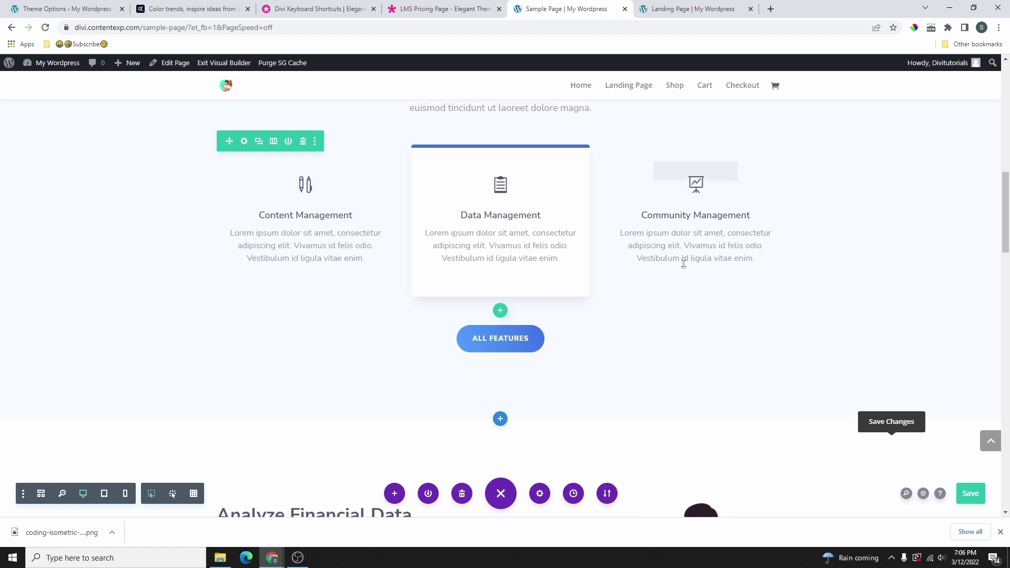
pyautogui.scroll(5, 308, 270)
pyautogui.scroll(6, 137, 221)
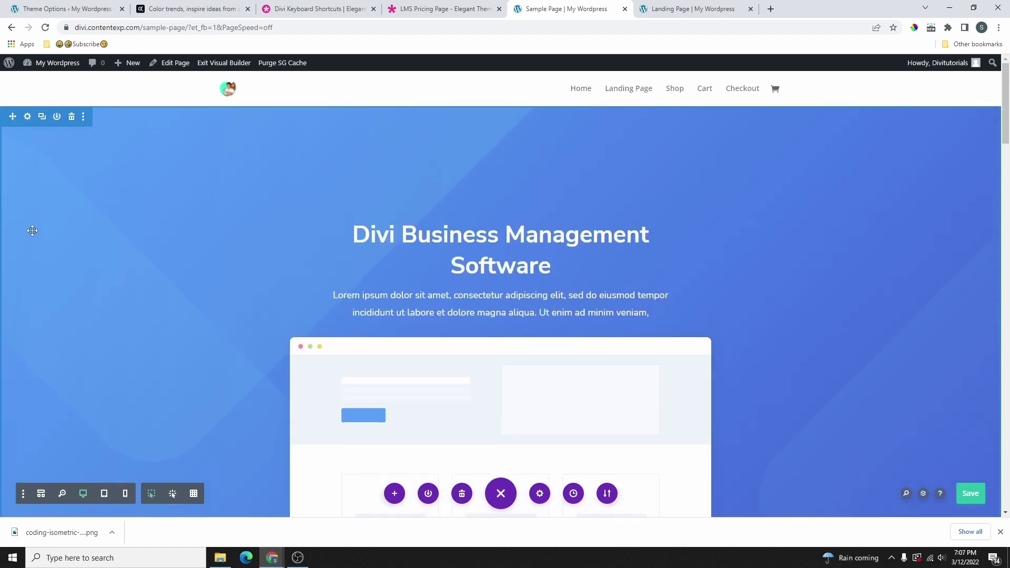
pyautogui.click(28, 126)
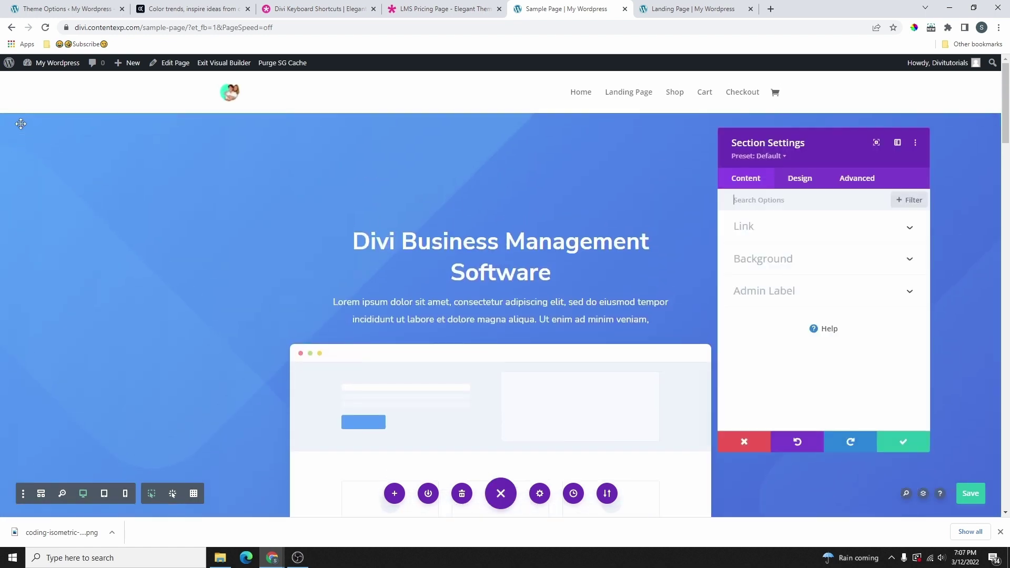
pyautogui.click(908, 202)
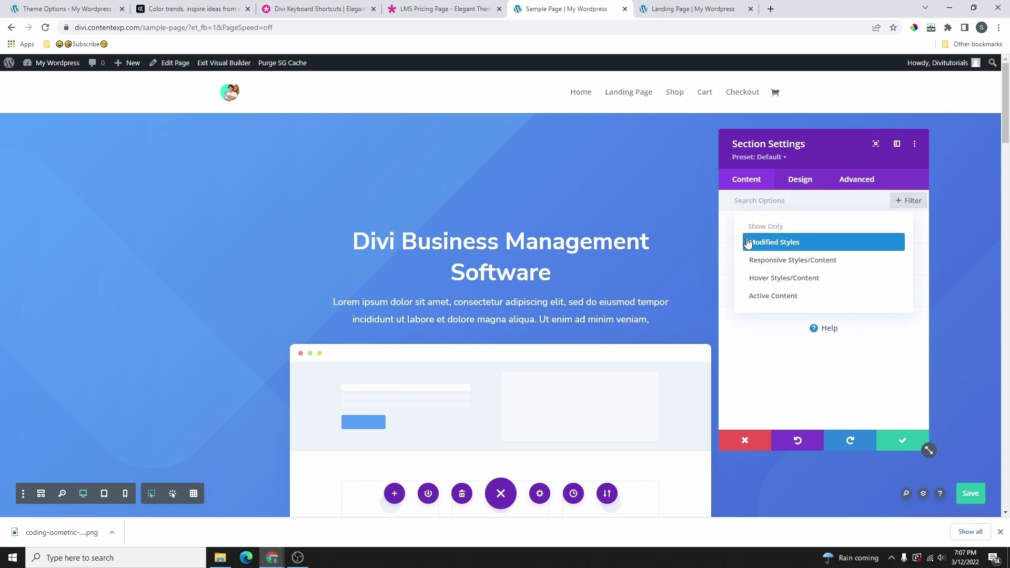
pyautogui.click(769, 243)
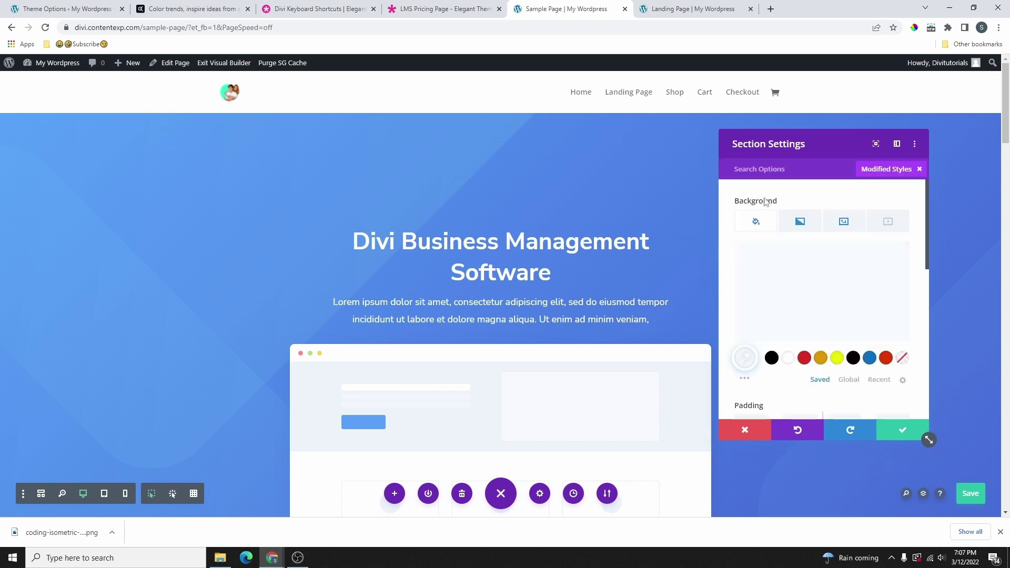
pyautogui.moveTo(782, 277)
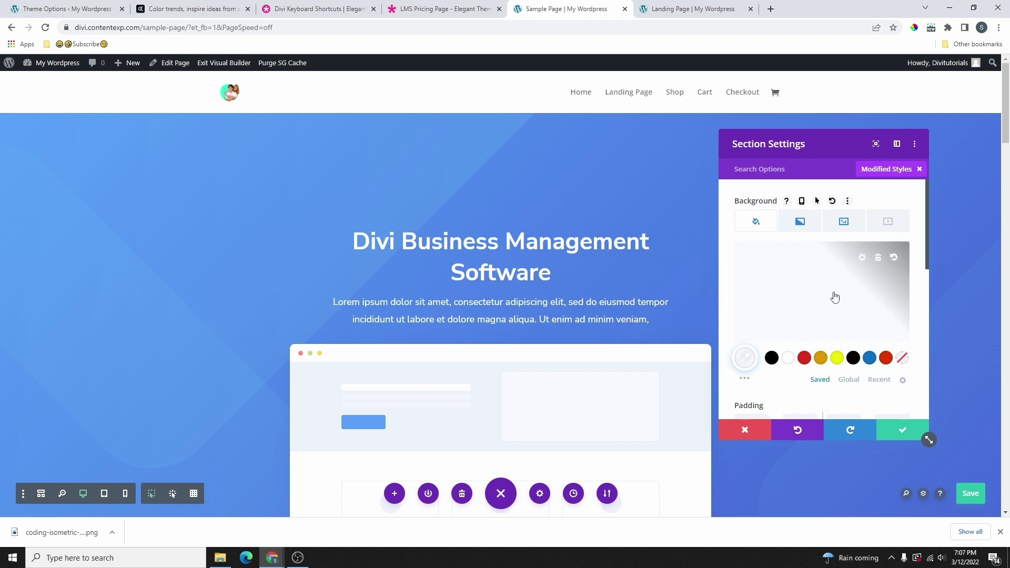
# Set the hero background gradient's second color to the olive green #4f5902 and its first color to the dusty pink global color.
pyautogui.click(800, 221)
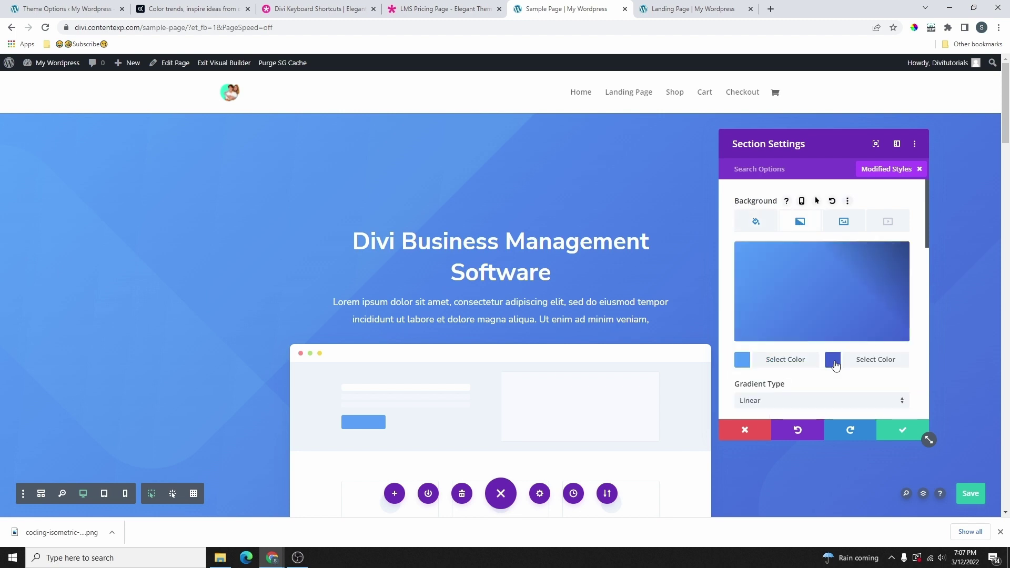
pyautogui.click(833, 361)
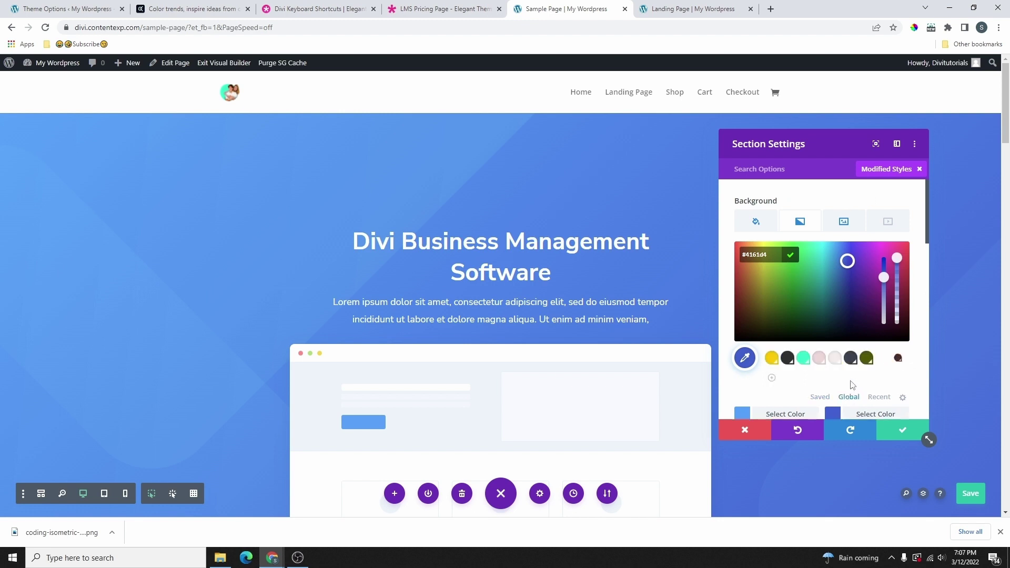
pyautogui.click(866, 359)
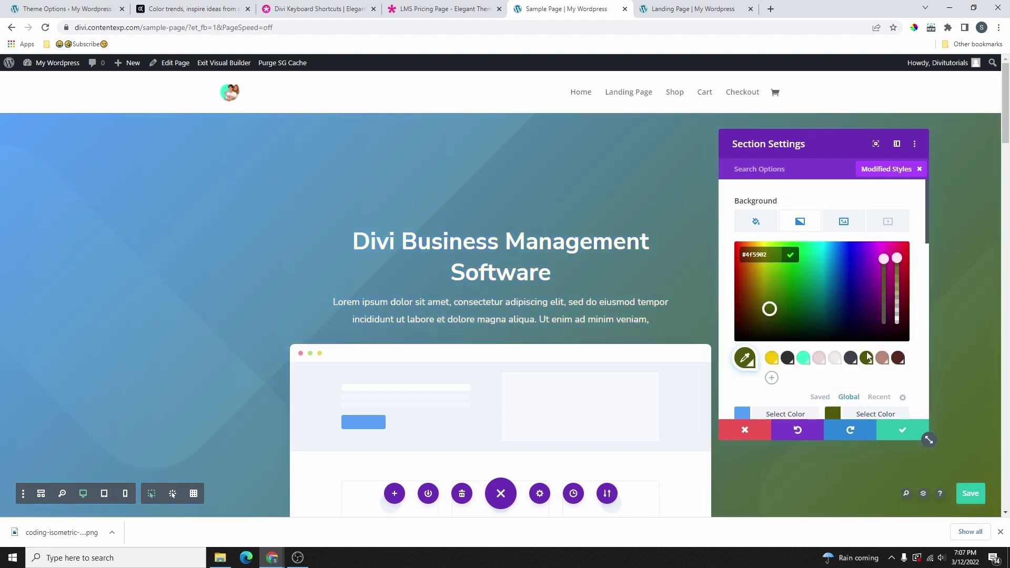
pyautogui.click(793, 256)
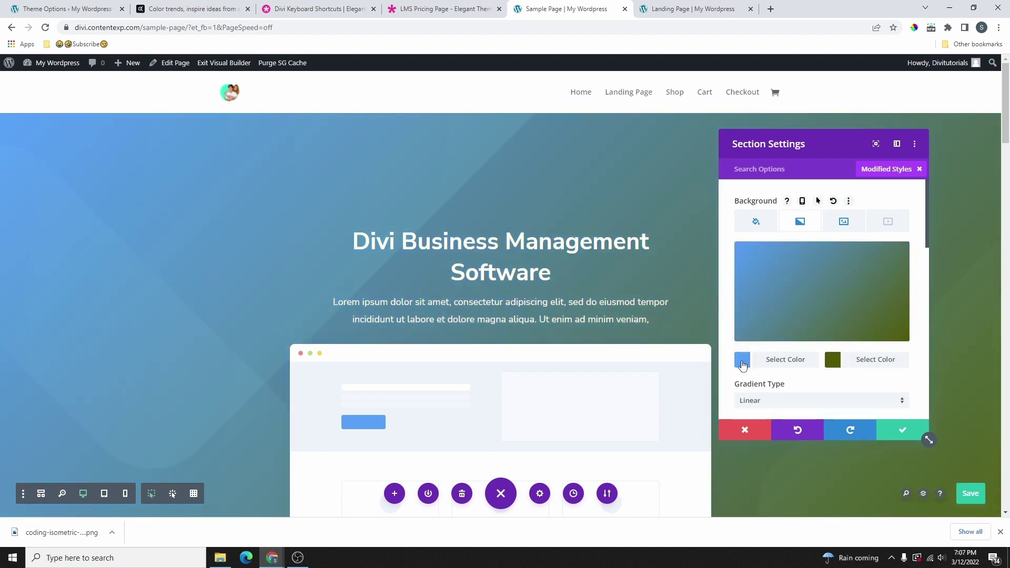
pyautogui.click(740, 359)
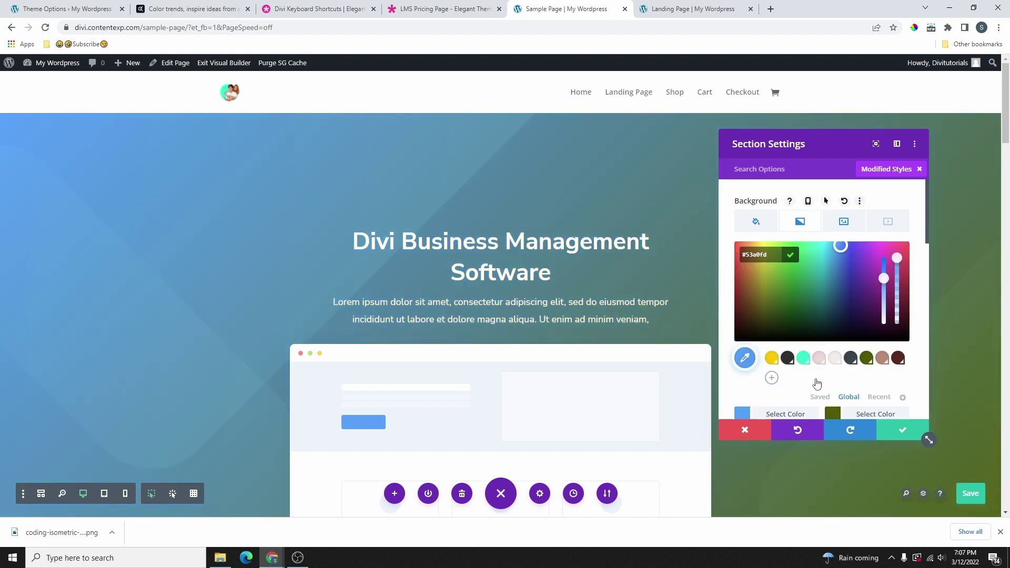
pyautogui.click(882, 359)
# Set the hero section's gradient direction to 116deg and its top padding to 5.
pyautogui.scroll(-4, 862, 332)
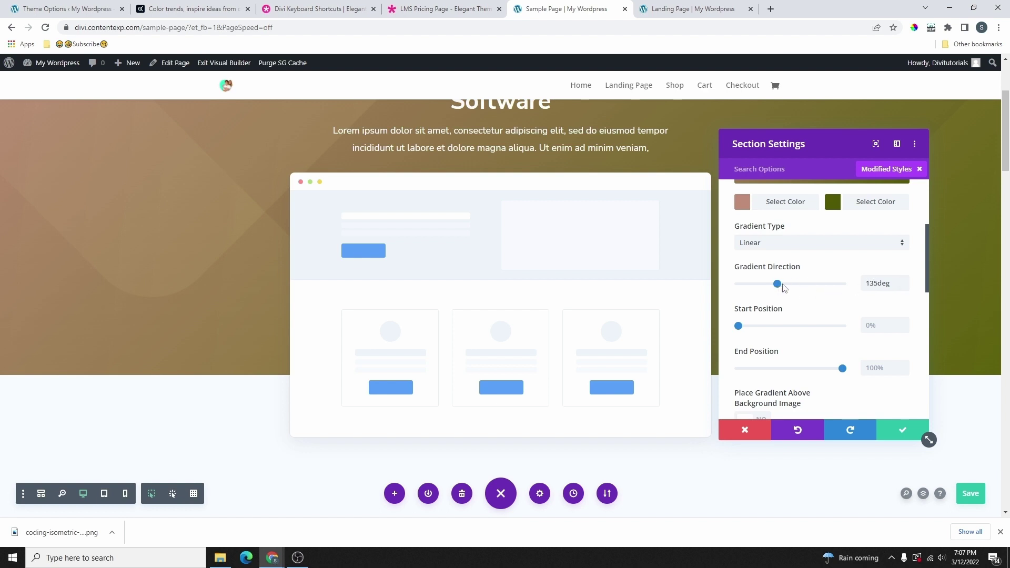
pyautogui.moveTo(784, 288); pyautogui.dragTo(771, 284)
pyautogui.scroll(-4, 825, 318)
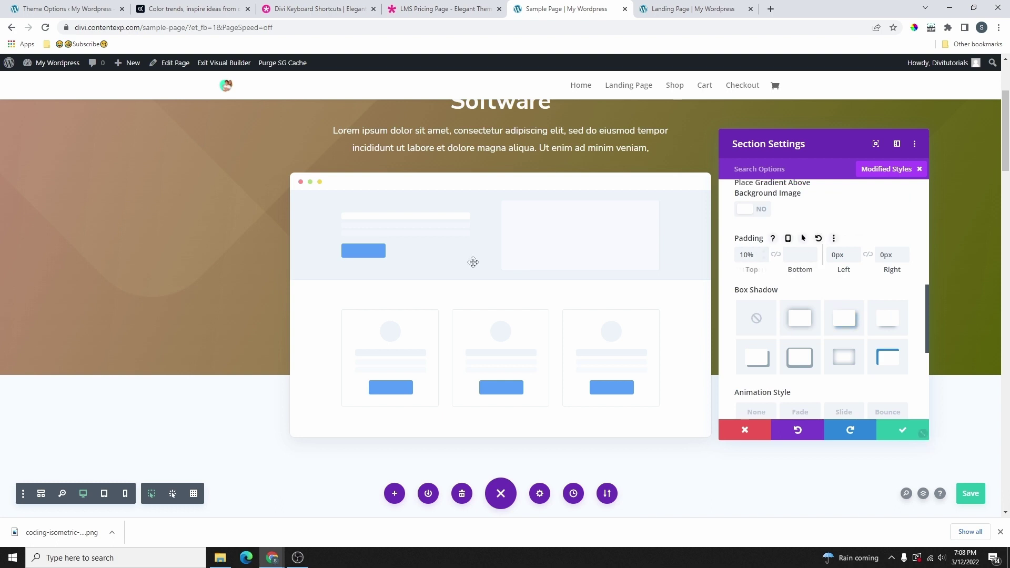
pyautogui.scroll(5, 473, 263)
pyautogui.moveTo(757, 254); pyautogui.dragTo(725, 255)
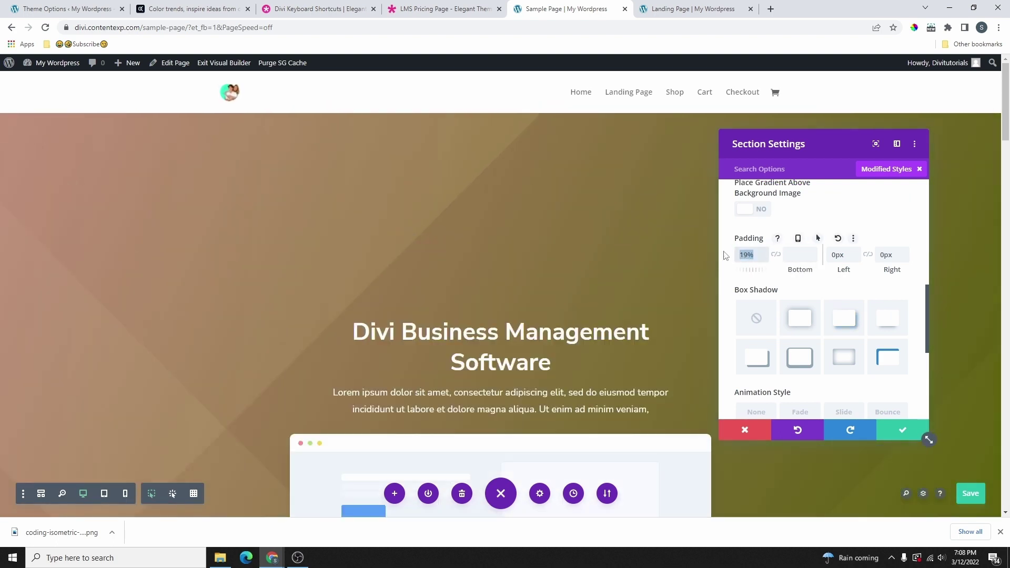
pyautogui.write('5')
# Check the hero section's animation styles, then clear the Modified Styles filter and save the section settings.
pyautogui.scroll(-3, 802, 310)
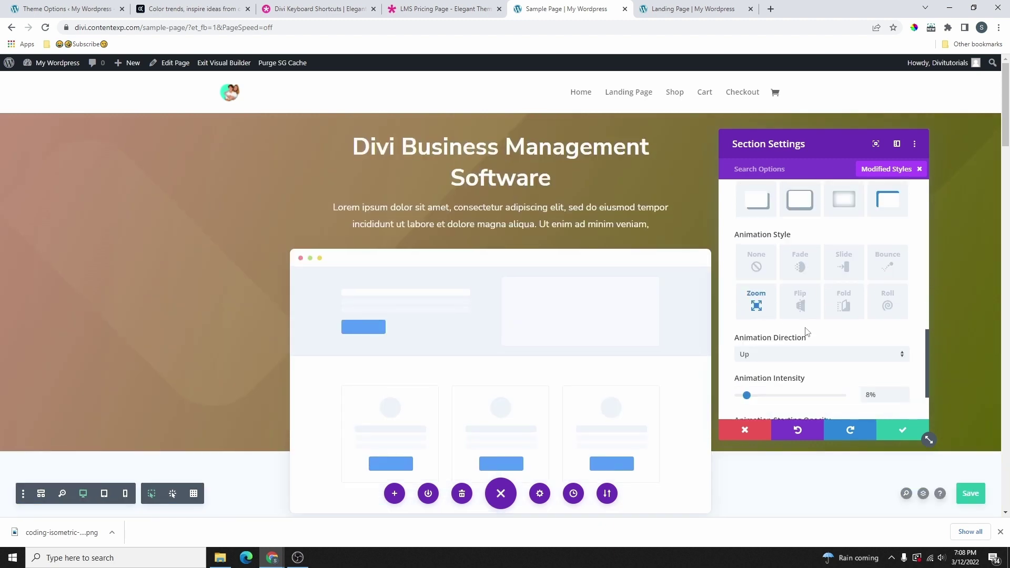
pyautogui.scroll(-2, 806, 331)
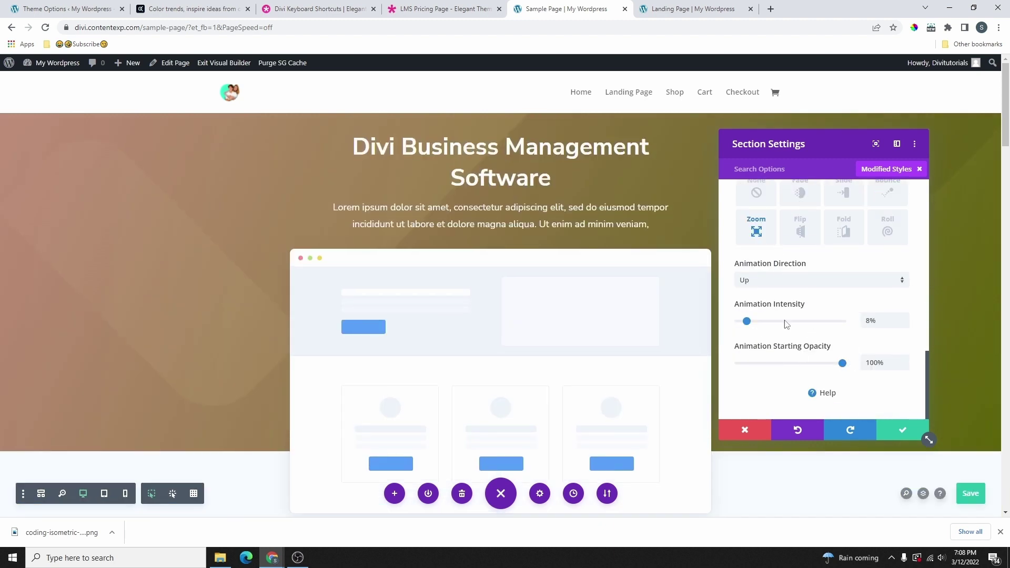
pyautogui.scroll(15, 837, 332)
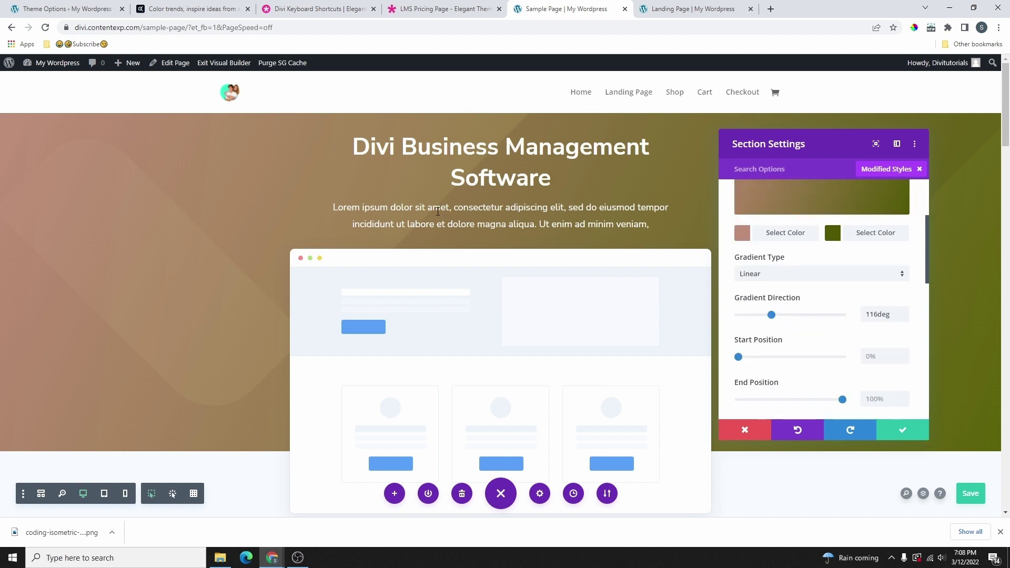
pyautogui.click(919, 169)
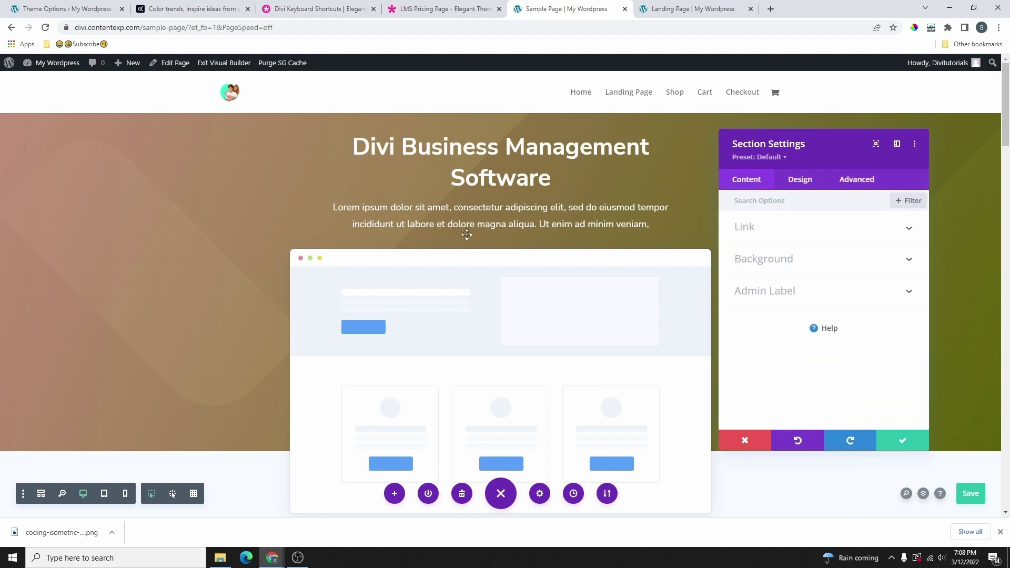
pyautogui.click(894, 436)
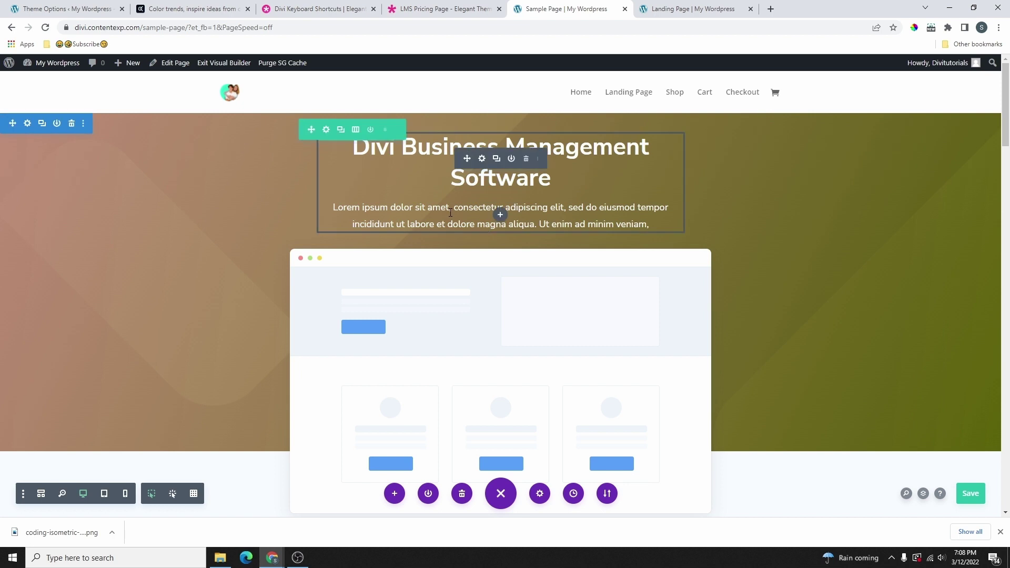
# Delete the section containing the "Analyze Financial Data" row from the page.
pyautogui.scroll(-2, 570, 323)
pyautogui.scroll(-3, 569, 336)
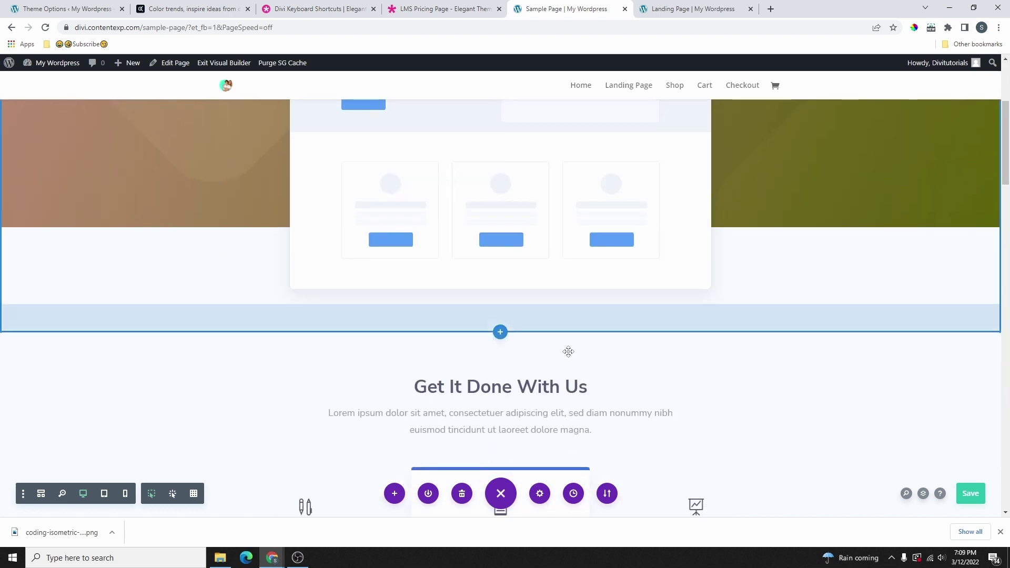
pyautogui.scroll(5, 568, 350)
pyautogui.scroll(-10, 672, 290)
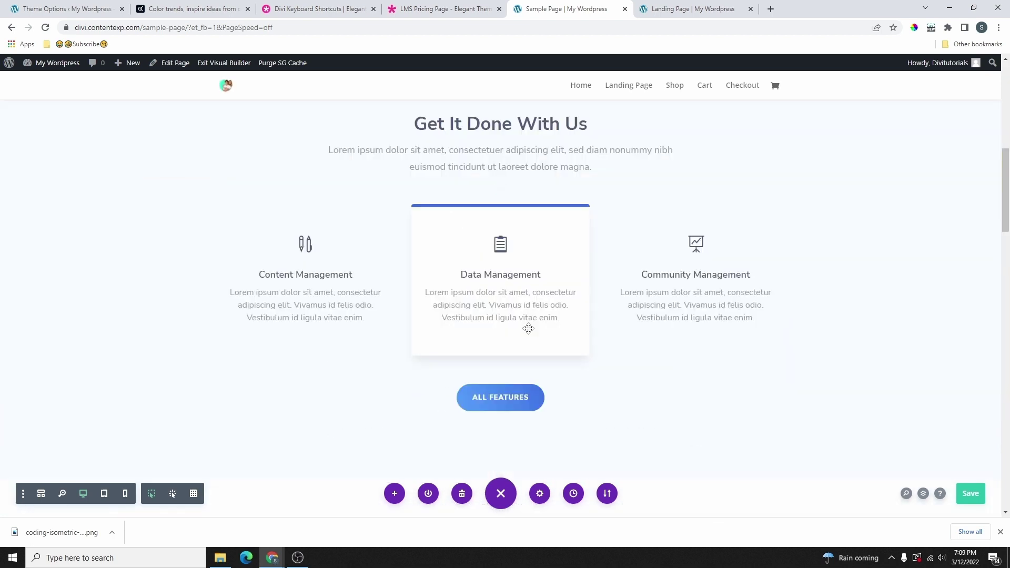
pyautogui.scroll(3, 479, 167)
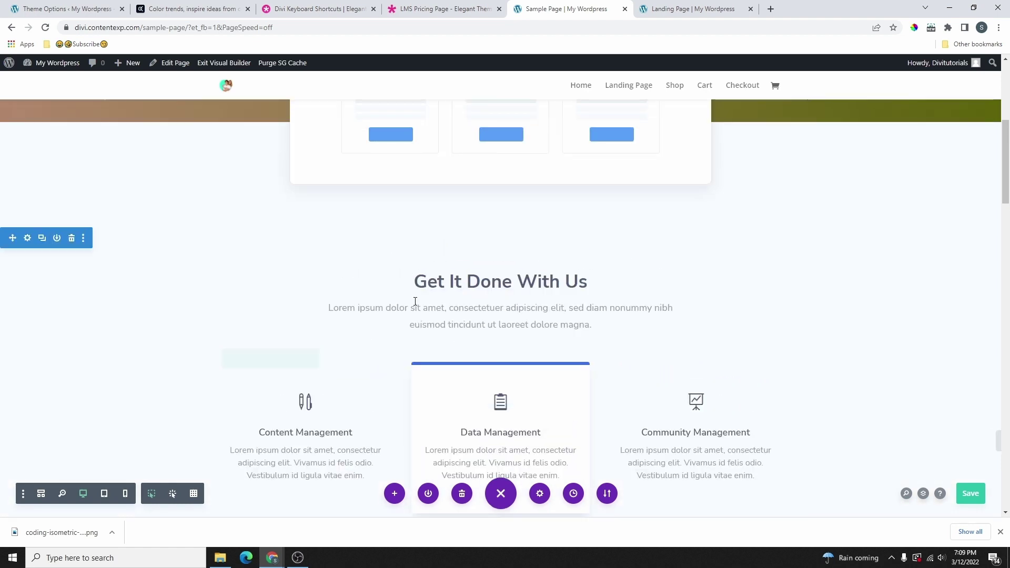
pyautogui.scroll(4, 411, 297)
pyautogui.scroll(-13, 448, 288)
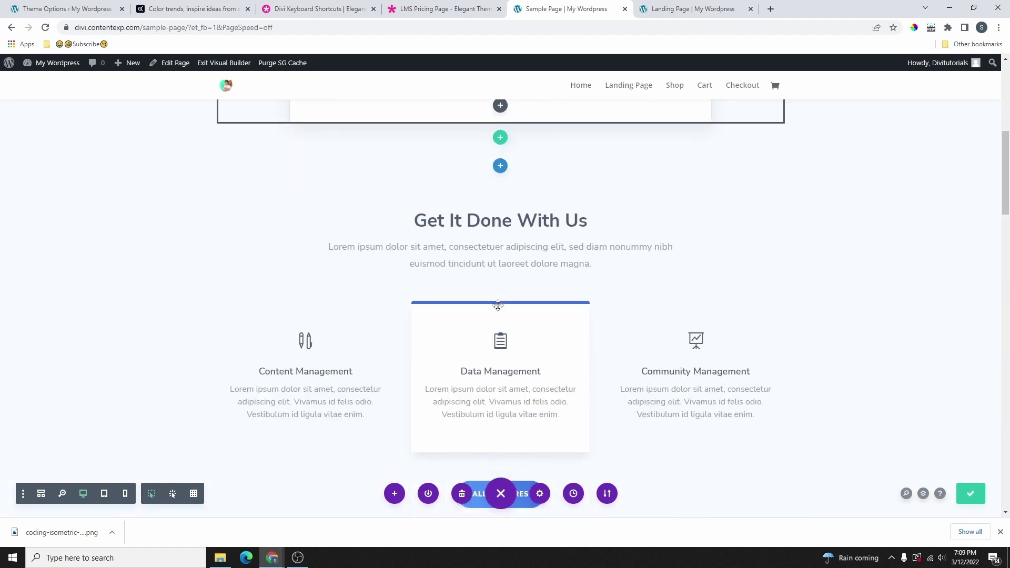
pyautogui.scroll(-5, 498, 301)
pyautogui.scroll(7, 458, 271)
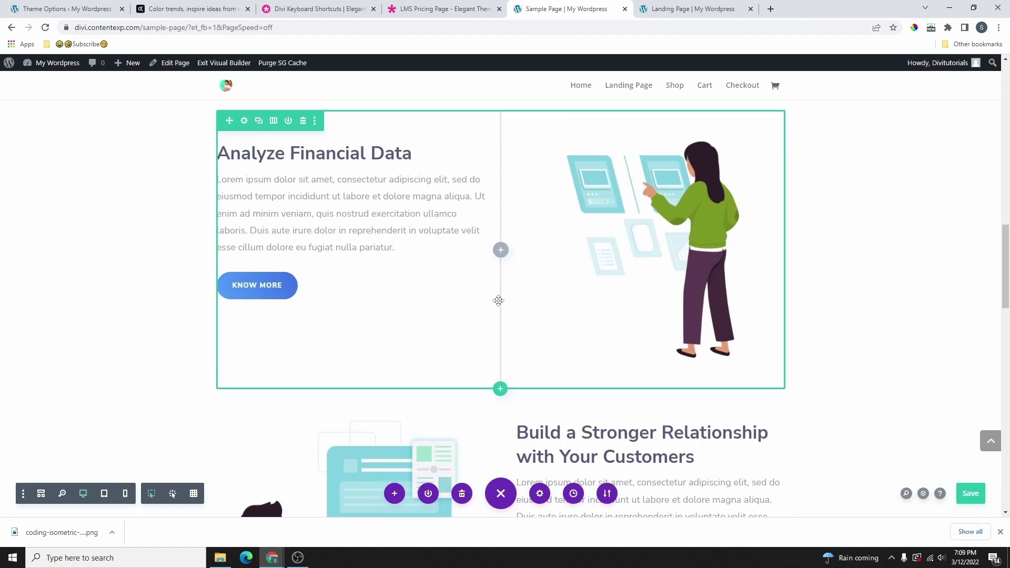
pyautogui.click(72, 174)
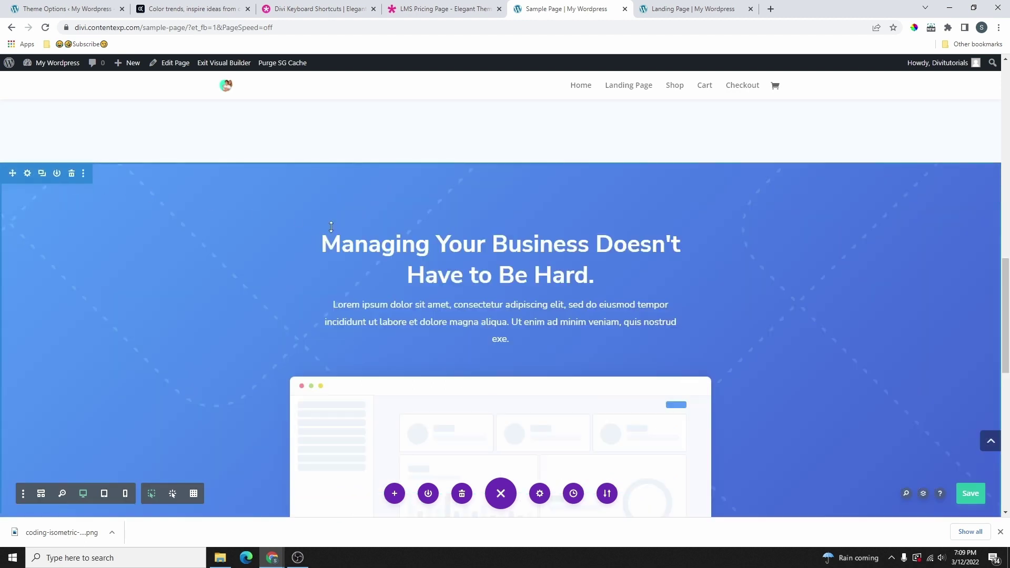
# Recolor the "Managing Your Business Doesn't Have to Be Hard." section's gradient with the dusty pink and olive green global colors, and save its settings.
pyautogui.scroll(5, 477, 301)
pyautogui.scroll(-5, 616, 250)
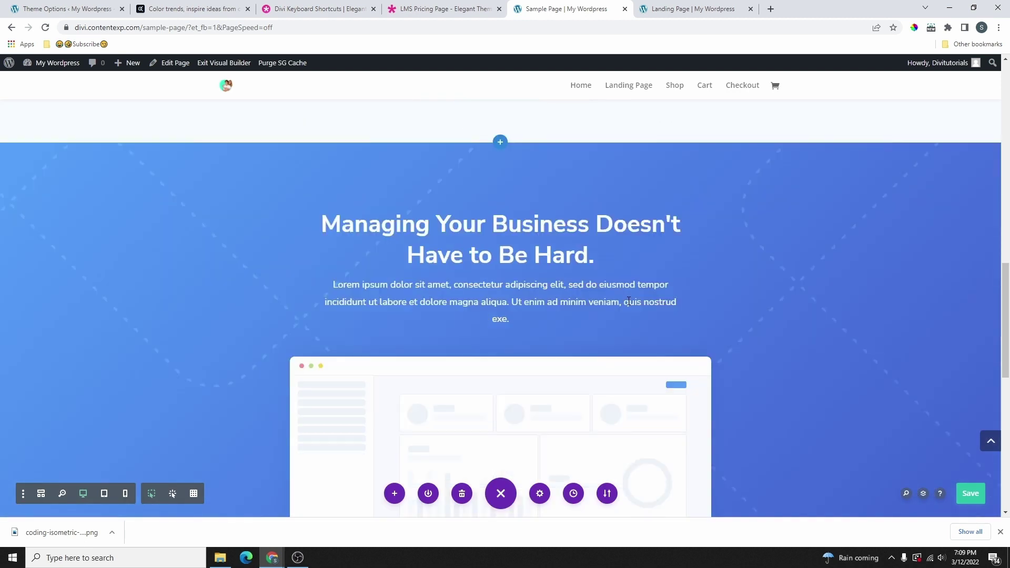
pyautogui.click(445, 167)
pyautogui.click(815, 254)
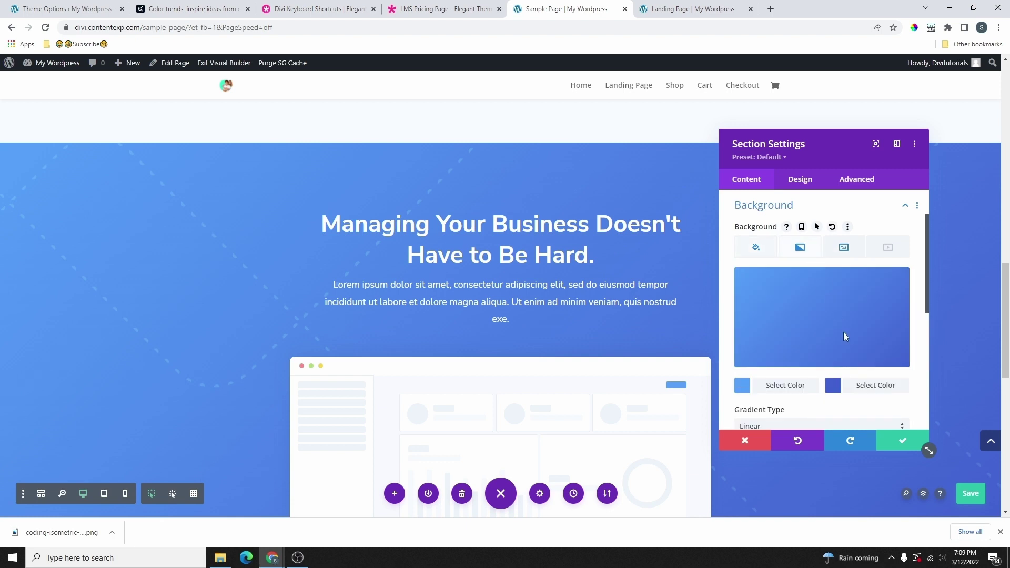
pyautogui.click(833, 385)
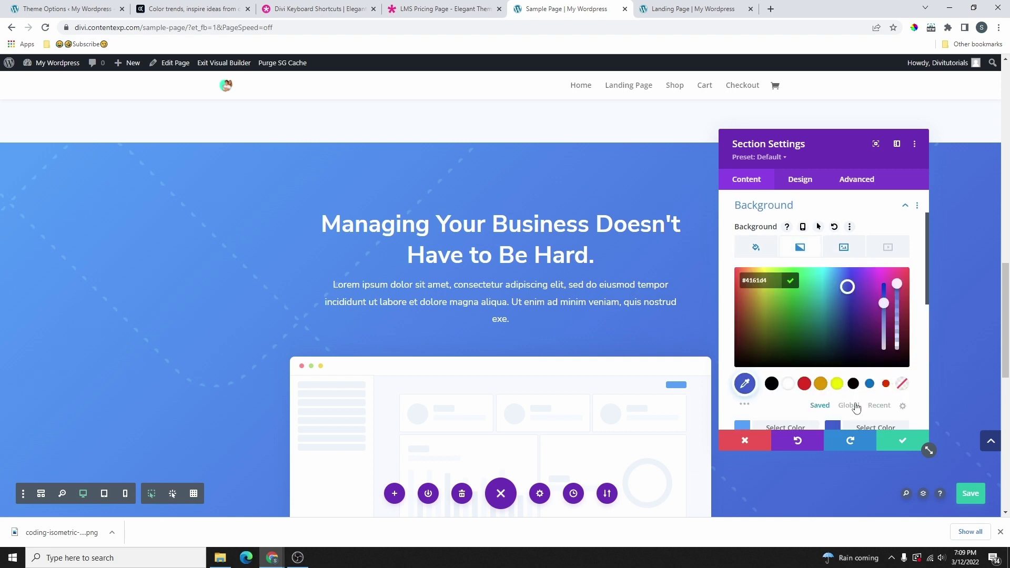
pyautogui.click(849, 422)
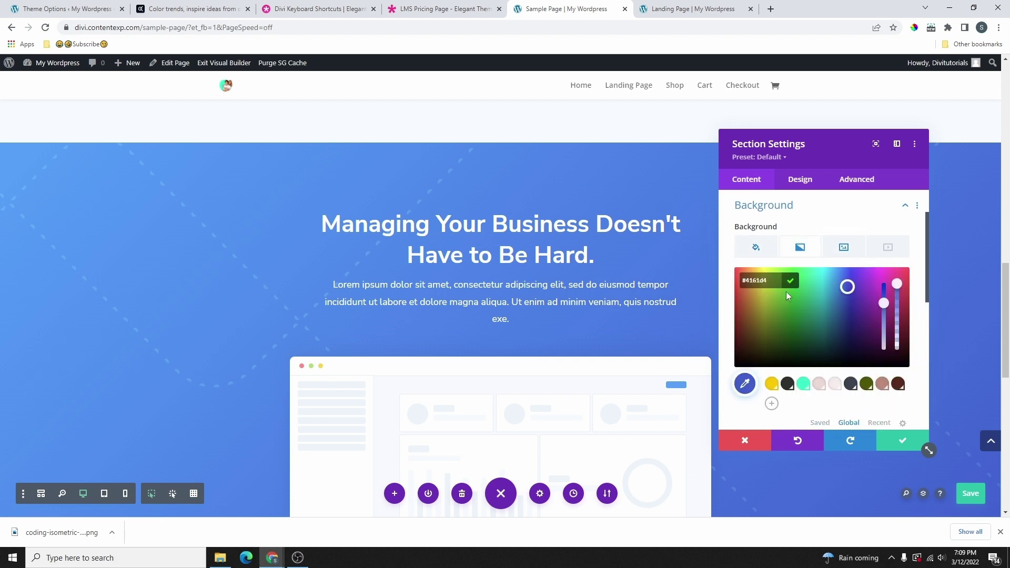
pyautogui.click(866, 383)
pyautogui.click(903, 440)
# Save the page, check the rest of its layout, and exit the Visual Builder.
pyautogui.scroll(-6, 863, 365)
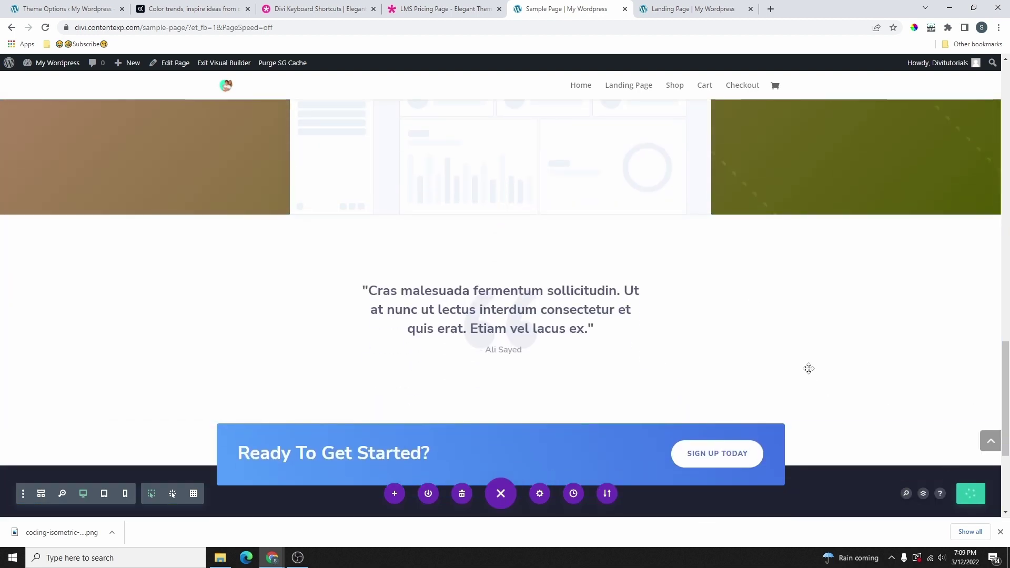
pyautogui.scroll(10, 809, 368)
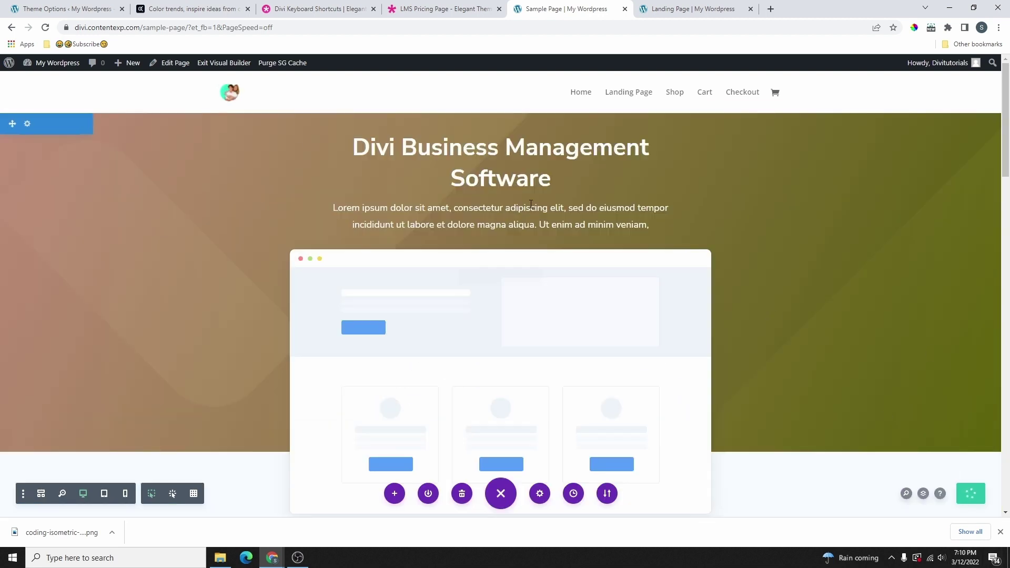
pyautogui.click(224, 63)
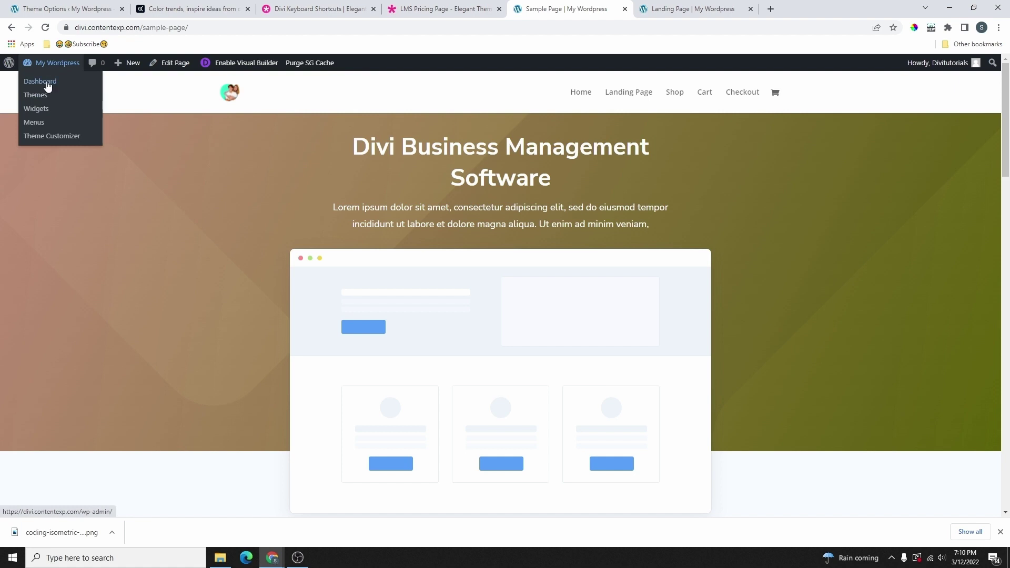
# Go to the WordPress dashboard and open Divi's Support Center.
pyautogui.click(46, 81)
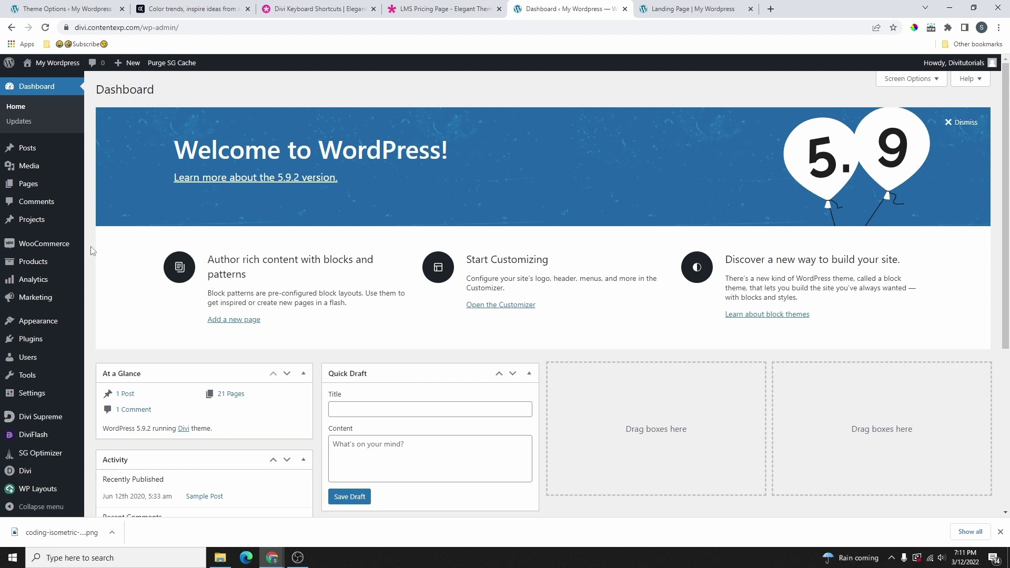
pyautogui.scroll(-3, 27, 316)
pyautogui.scroll(-2, 37, 479)
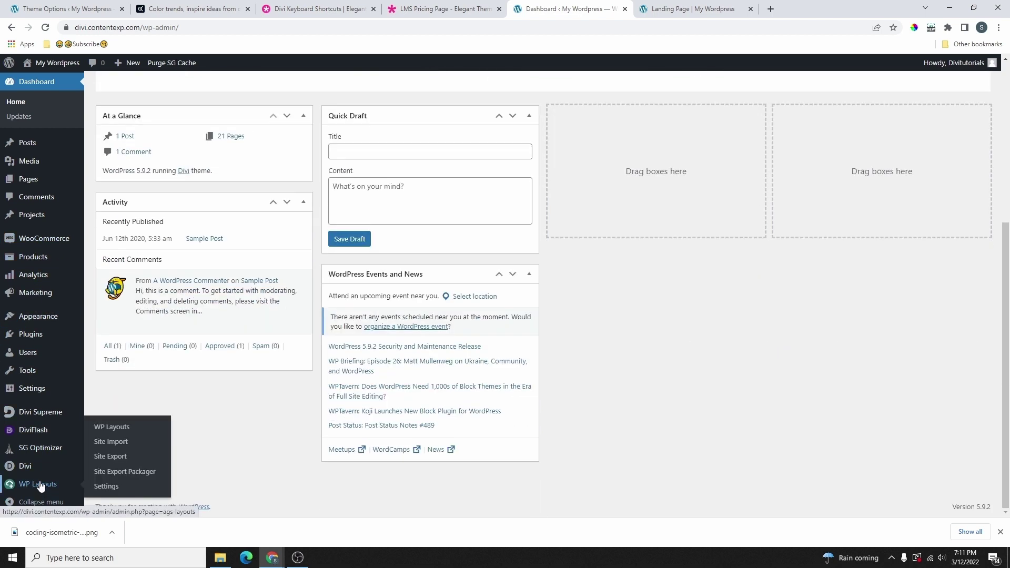
pyautogui.moveTo(33, 468)
pyautogui.click(123, 466)
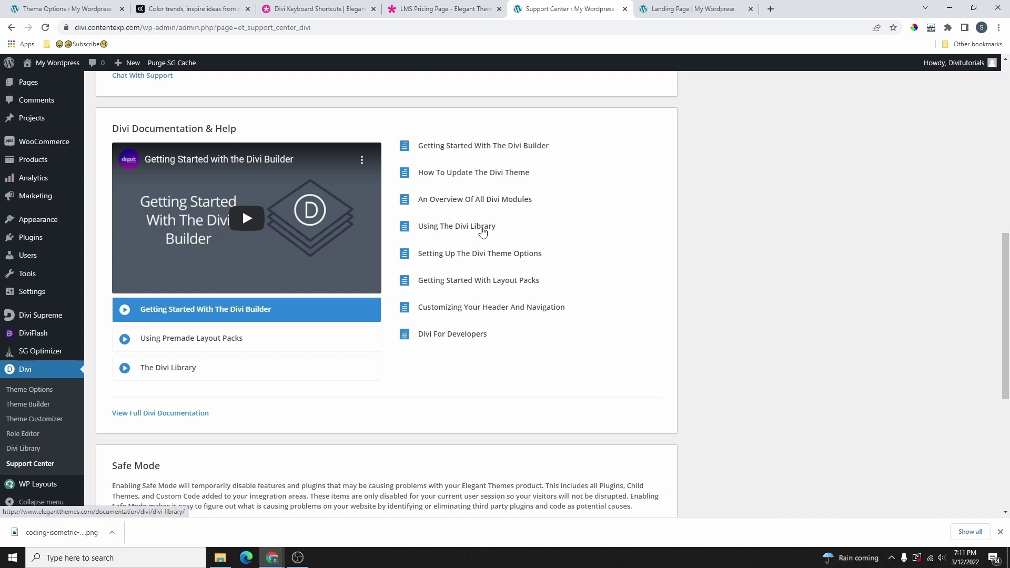
# Open the full Divi documentation from the Support Center, look through its tutorial collections, and close it.
pyautogui.click(152, 414)
pyautogui.scroll(-5, 556, 276)
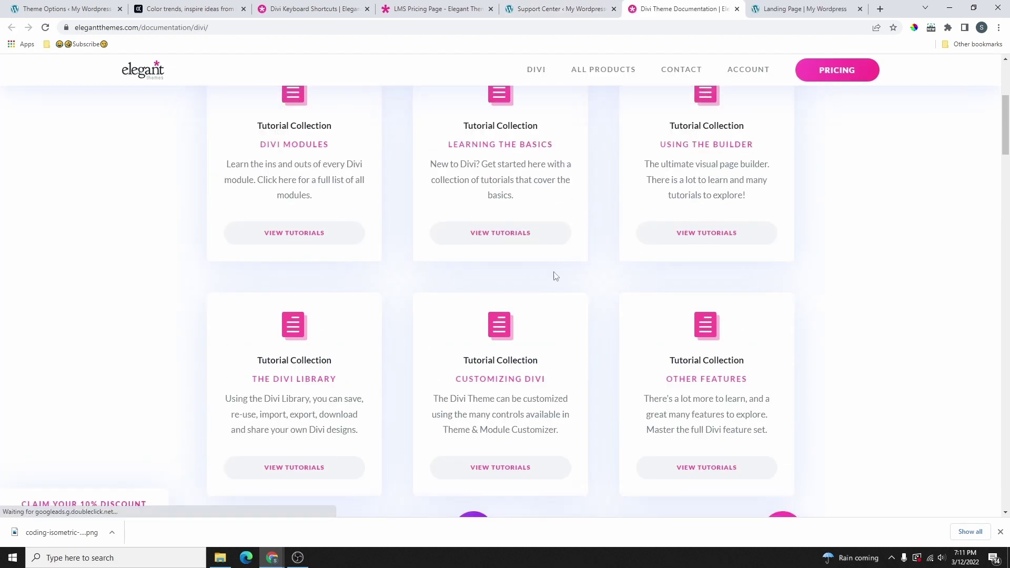
pyautogui.scroll(3, 340, 366)
pyautogui.scroll(-5, 579, 353)
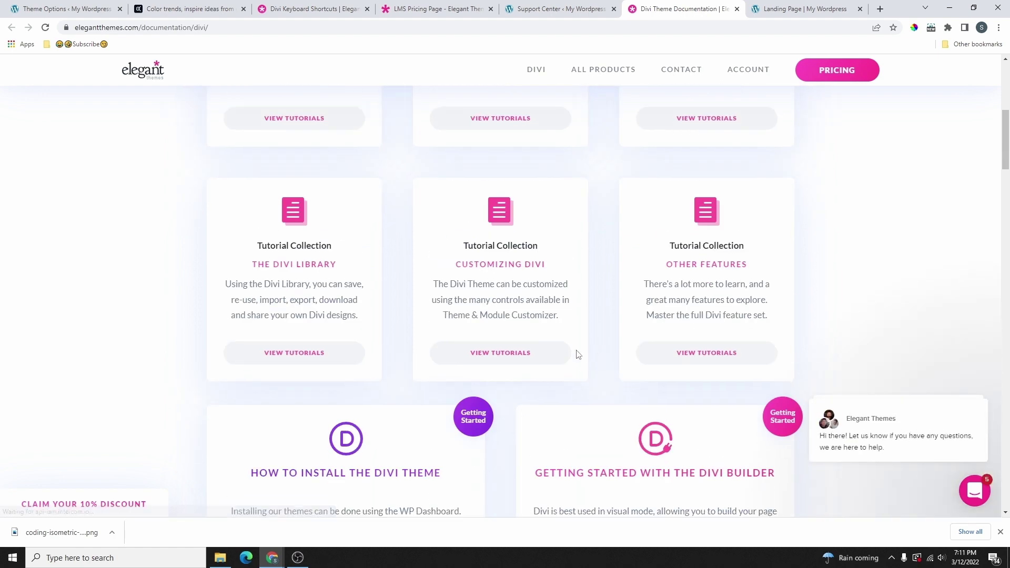
pyautogui.scroll(10, 552, 337)
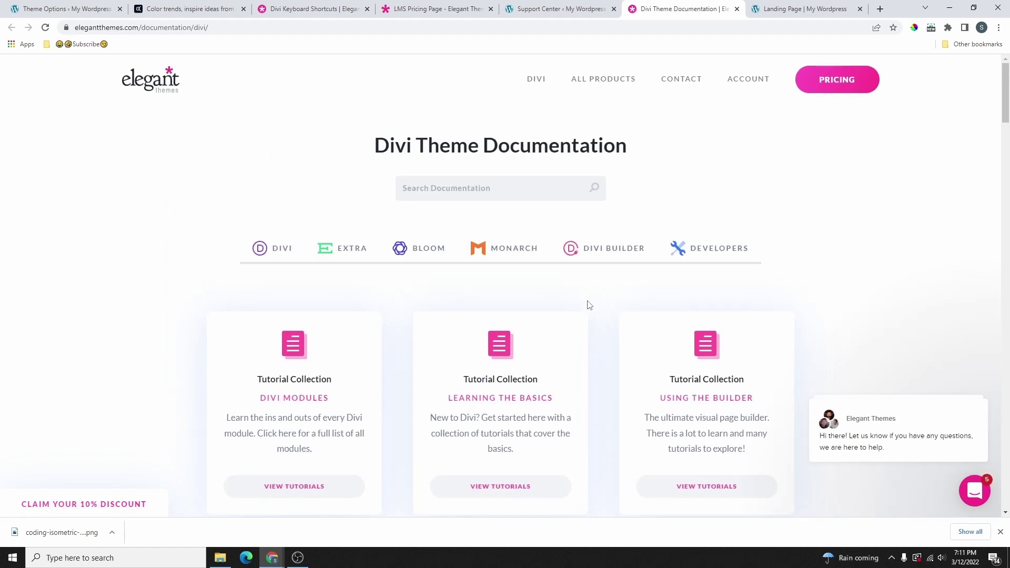
pyautogui.click(736, 9)
# Enable Remote Access for the Elegant Themes support team in the Support Center.
pyautogui.scroll(3, 326, 278)
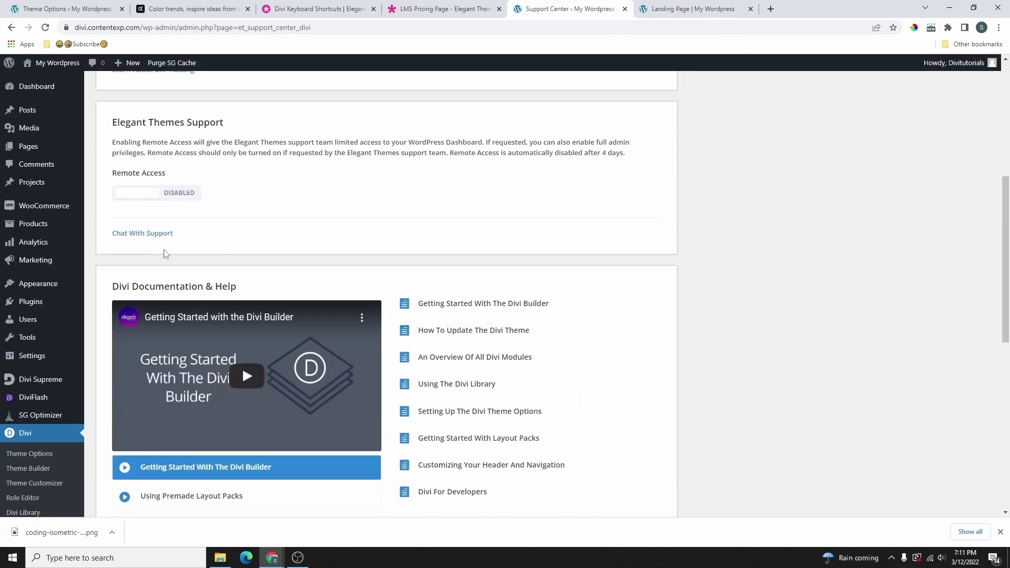
pyautogui.click(181, 196)
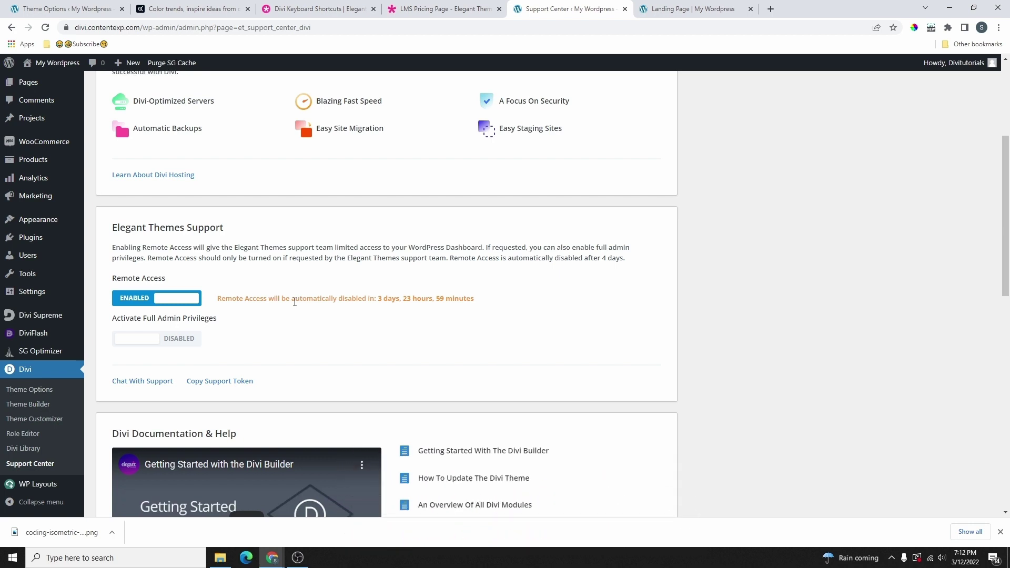
# Open the Chat With Support page, look over its help options, and return to the Support Center's Remote Access and documentation sections.
pyautogui.click(141, 381)
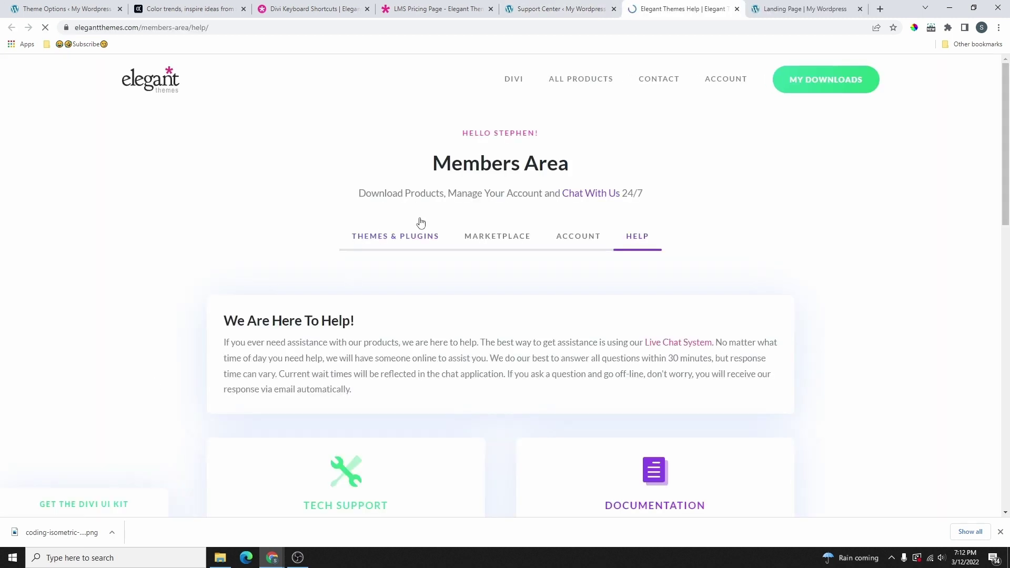
pyautogui.scroll(-3, 498, 228)
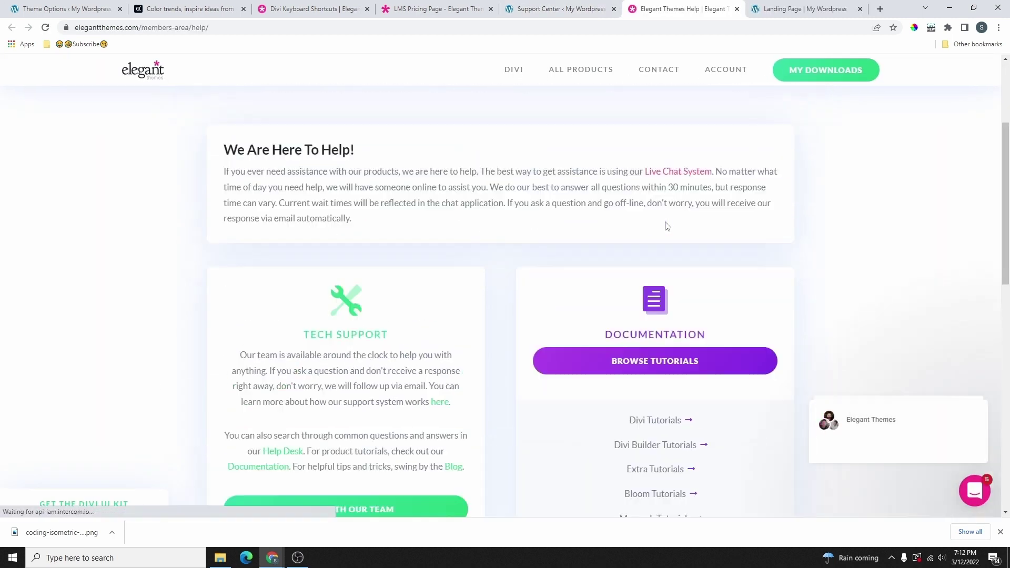
pyautogui.scroll(3, 667, 227)
pyautogui.click(737, 8)
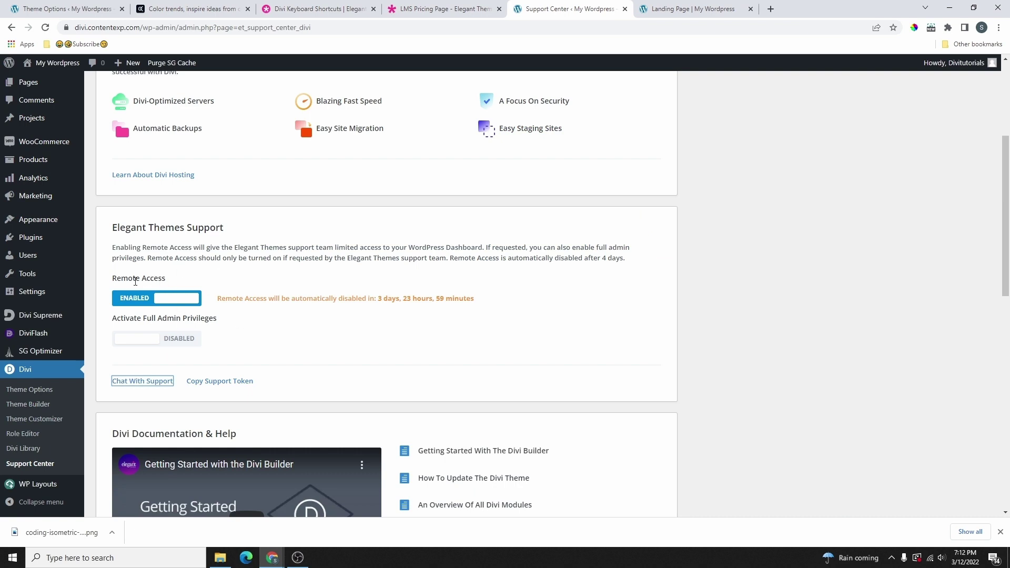
pyautogui.moveTo(112, 278); pyautogui.dragTo(176, 280)
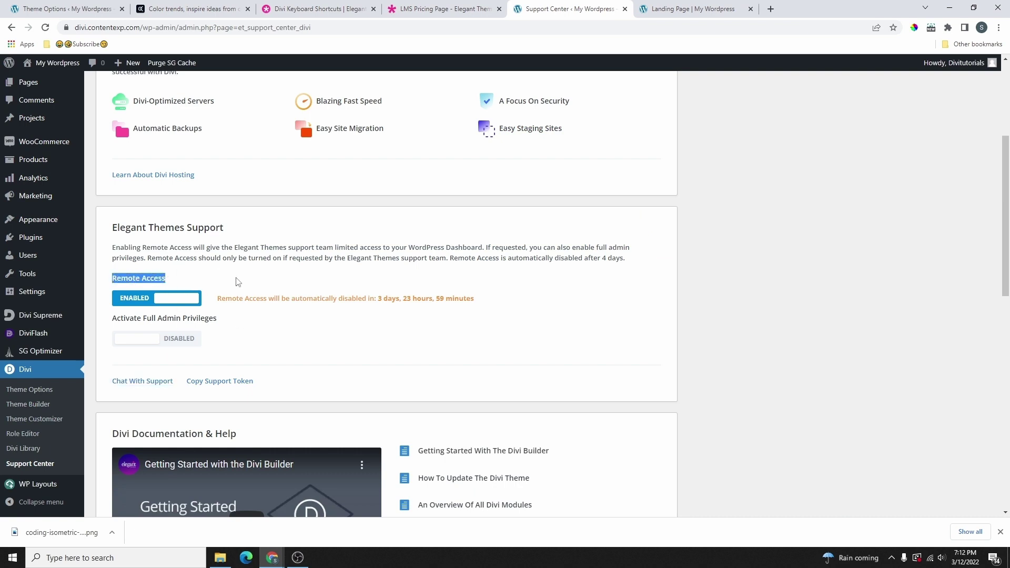
pyautogui.click(530, 277)
pyautogui.scroll(-3, 530, 278)
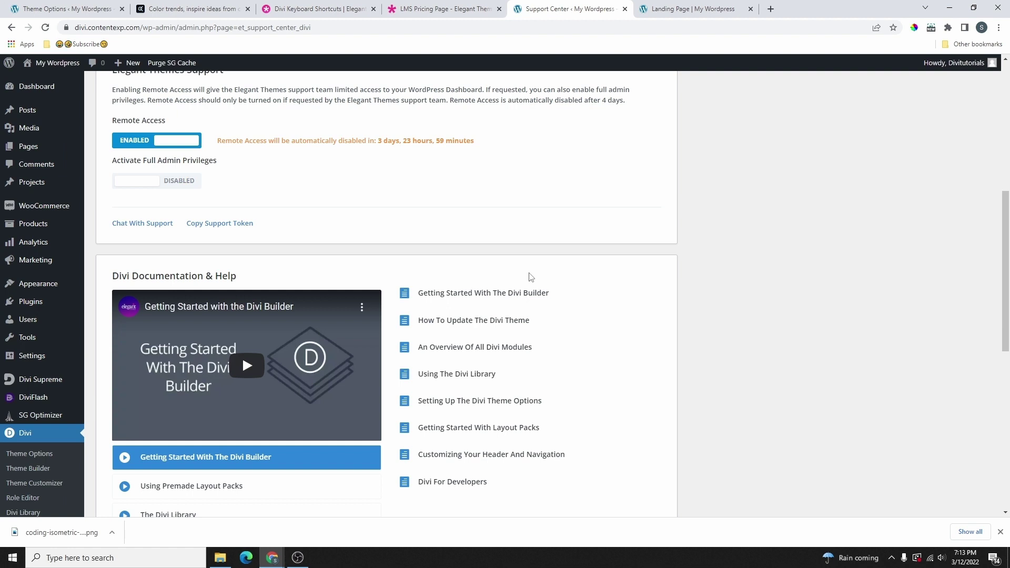